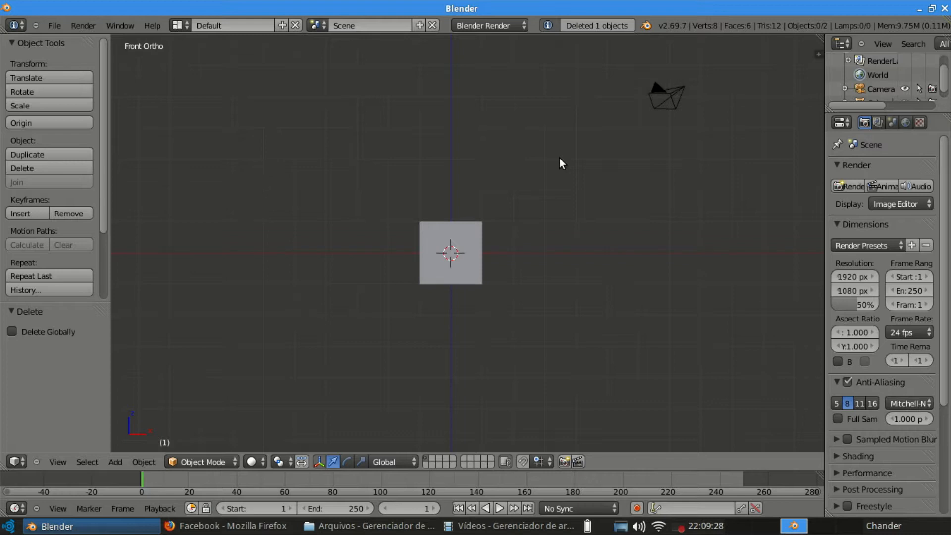
Align the camera to the current front view and raise it about 1.456 along Z.
key("ctrl+alt+KP_0")
right_click(562, 143)
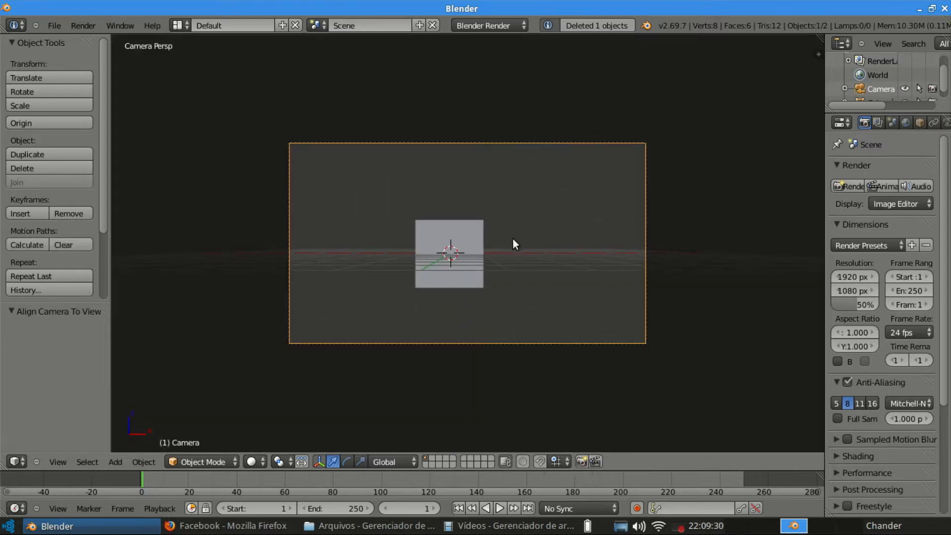
key("g")
key("z")
left_click(499, 144)
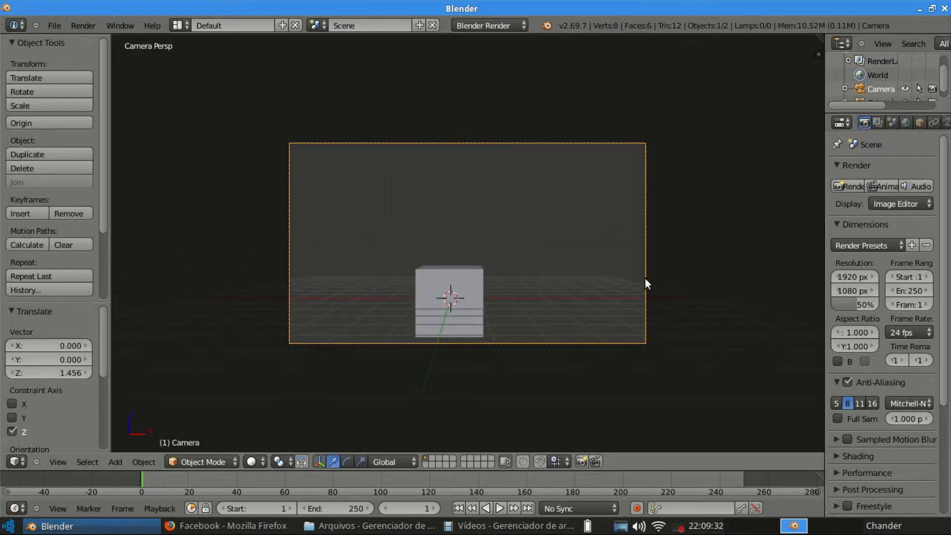
Shift the camera slightly along X to bring the cube nearer the frame's centre, and hide the tool shelf.
key("g")
key("x")
left_click(592, 275)
scroll(400, 205, "up", 1)
key("t")
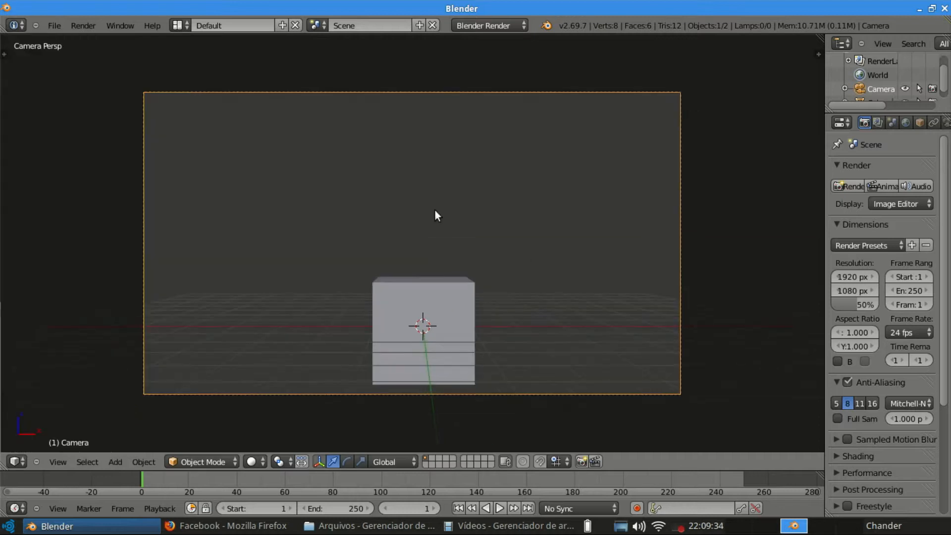
Enable background images, add a background entry set to Movie Clip, and turn off Camera Clip.
key("n")
scroll(762, 347, "down", 4)
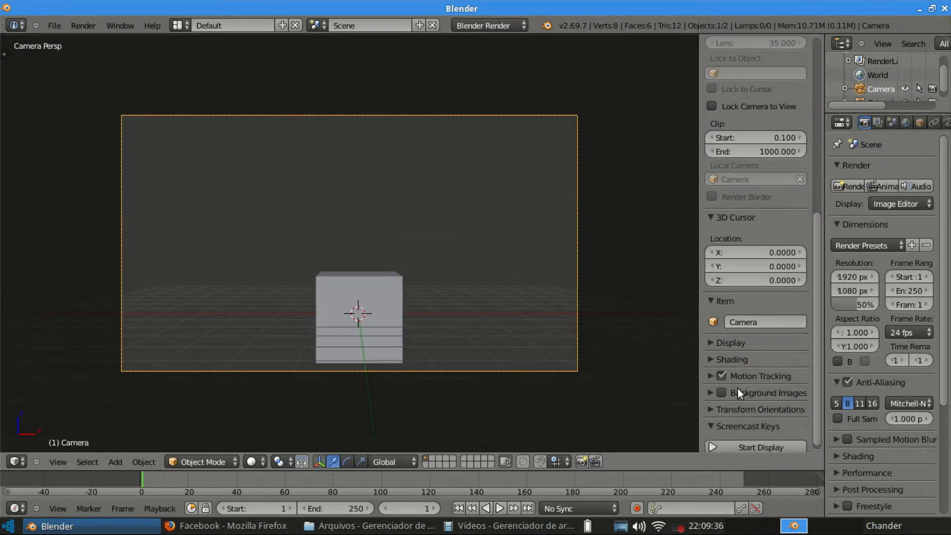
left_click(718, 395)
left_click(745, 413)
scroll(777, 399, "down", 4)
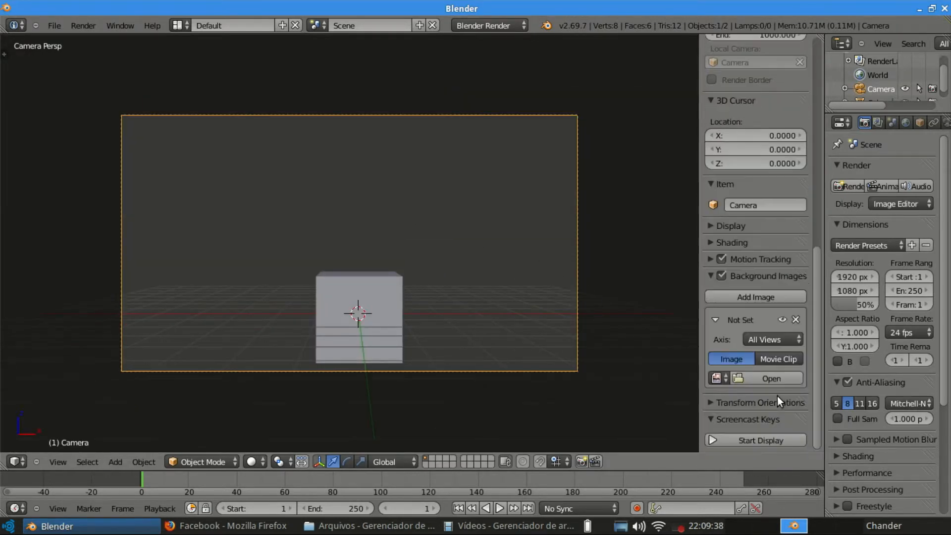
left_click(778, 360)
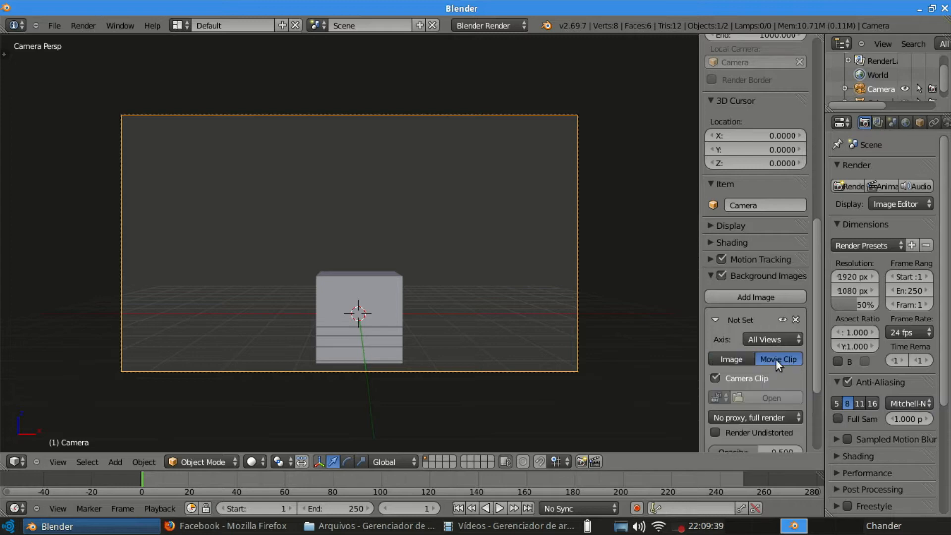
left_click(747, 378)
Load Clean Footage.mov from TUTOS/TELEPORT ENG TUTO/Arquivos as the background clip.
left_click(768, 398)
left_click(46, 138)
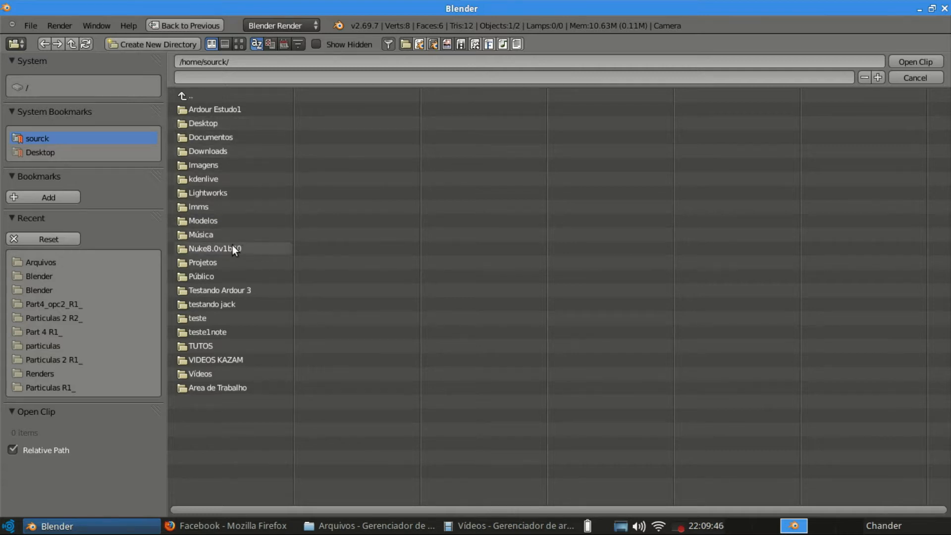
left_click(247, 346)
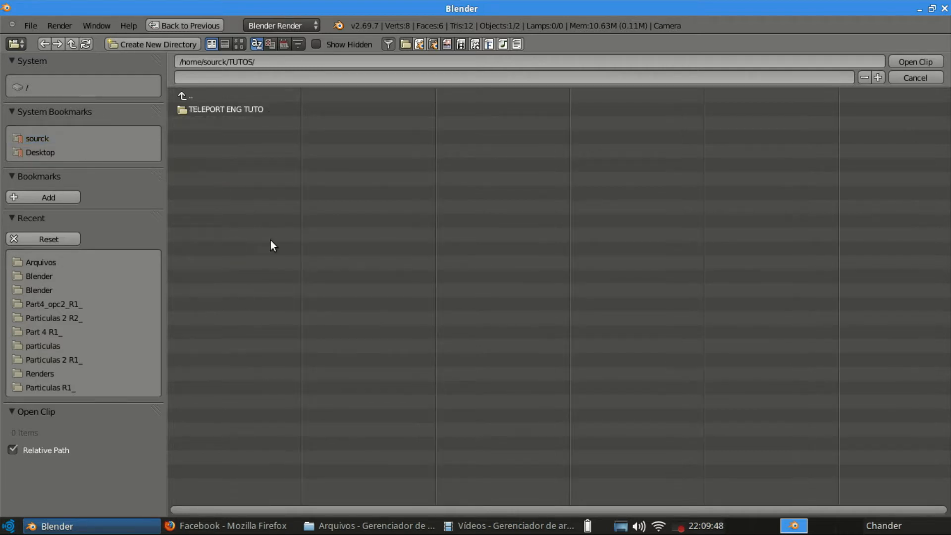
left_click(240, 108)
left_click(242, 109)
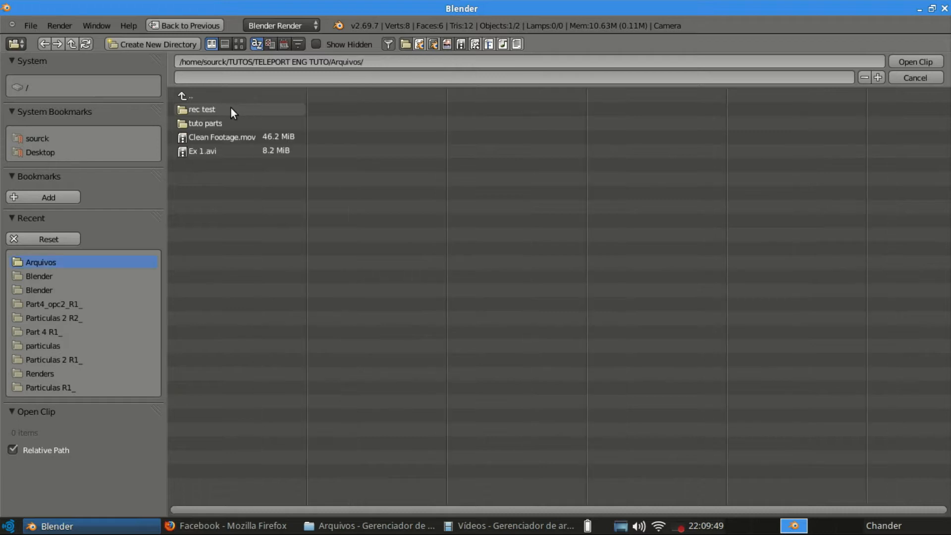
double_click(242, 133)
scroll(409, 233, "up", 1)
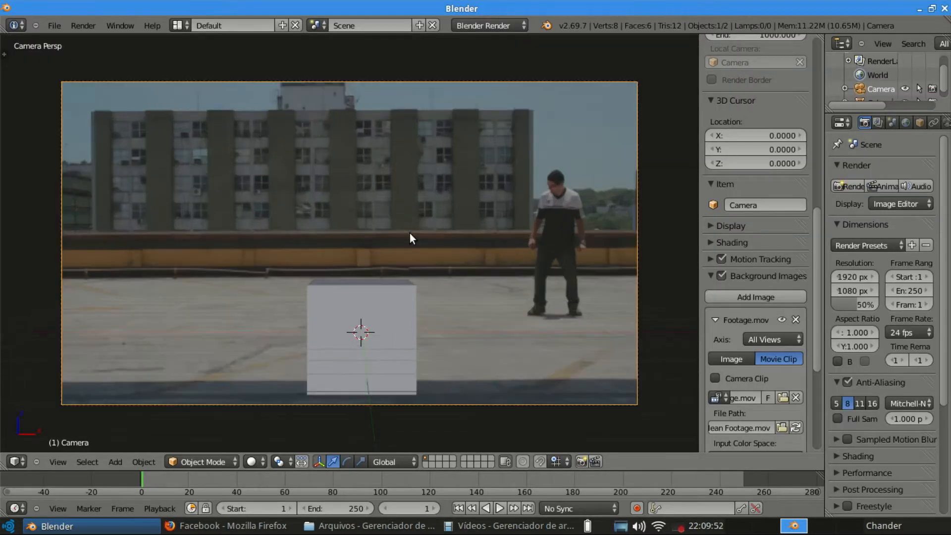
Play the footage in the camera view and return to frame 25.
key("alt+a")
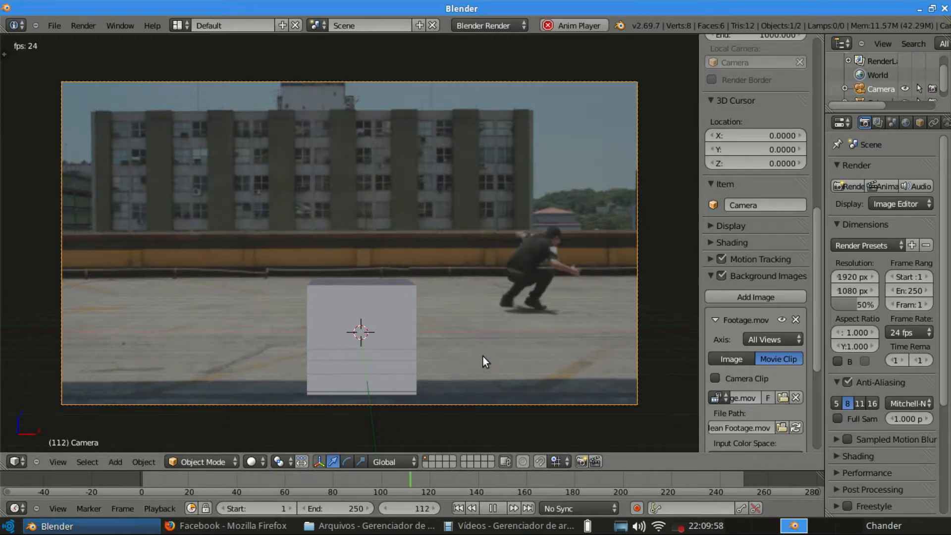
key("alt+a")
left_click_drag(370, 490, 201, 488)
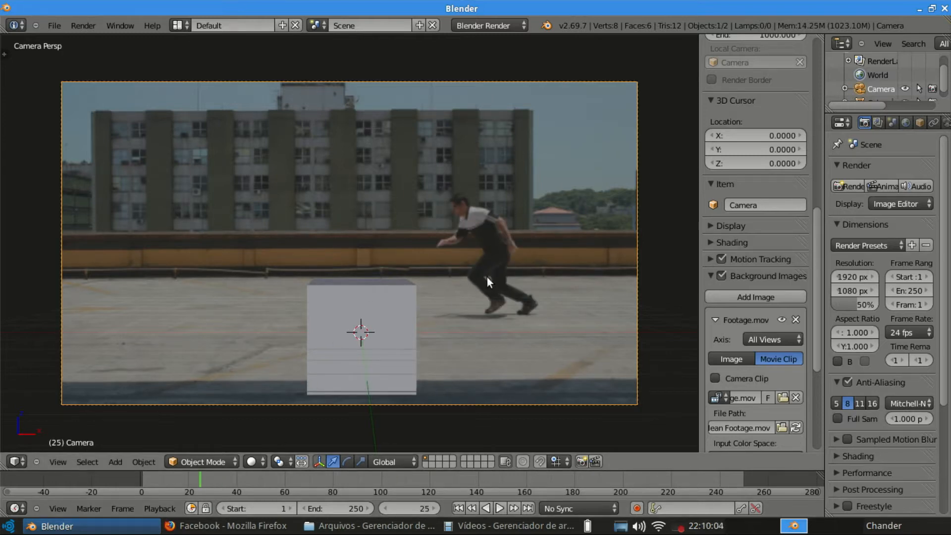
Tilt the camera around the global X axis in two adjustments to match the footage's ground perspective.
key("r")
key("x")
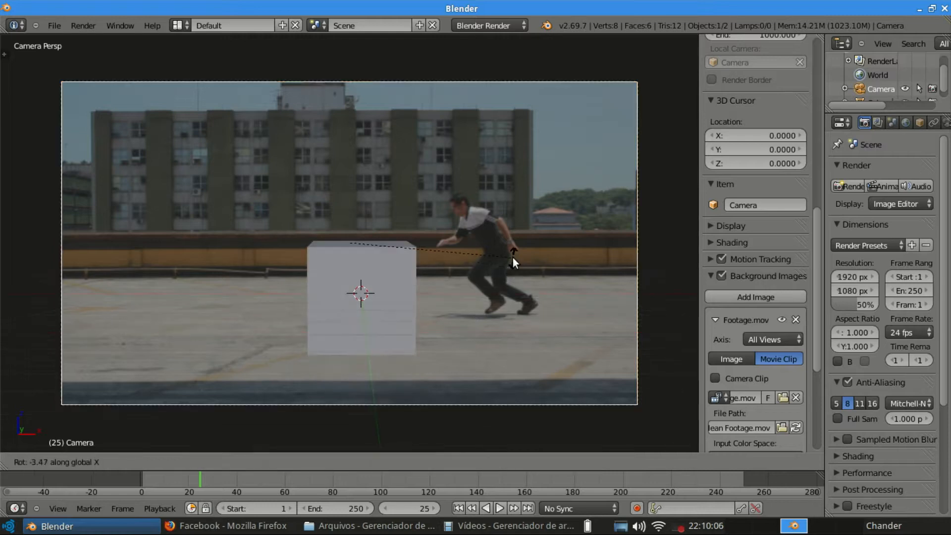
left_click(511, 260)
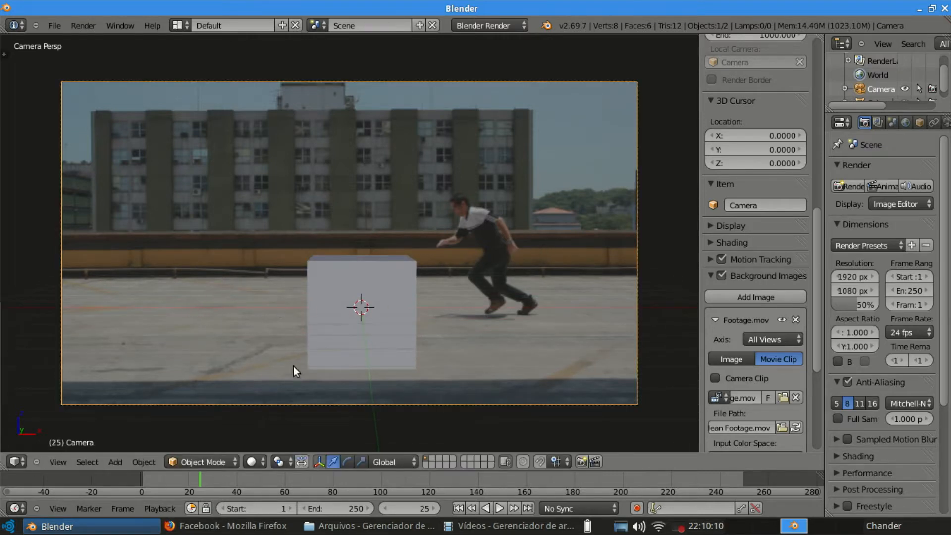
key("r")
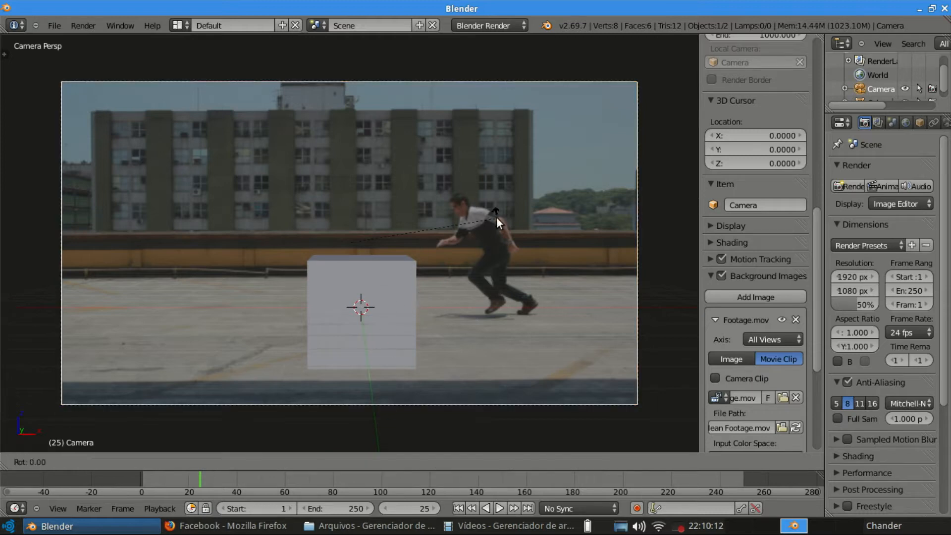
key("x")
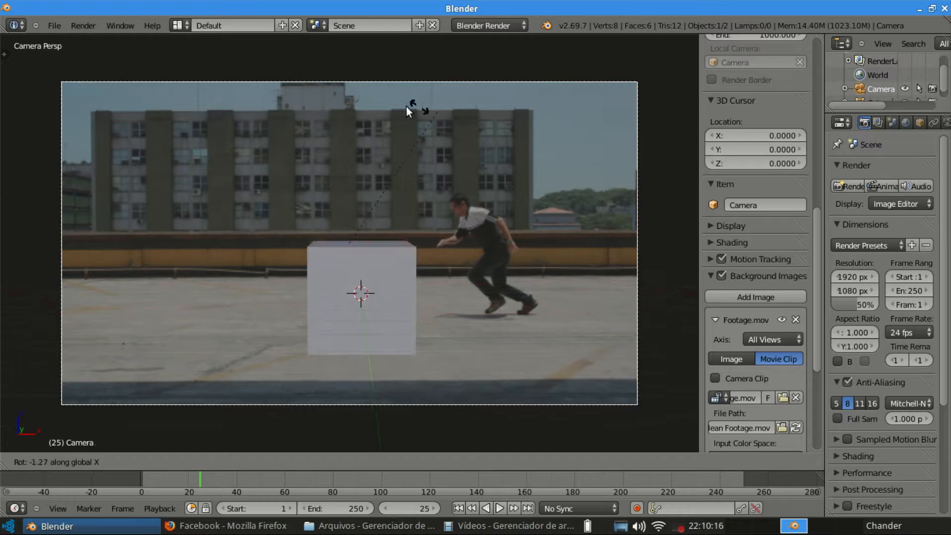
left_click(386, 216)
Move the camera back slightly along the global Y axis so the cube appears smaller.
key("g")
key("y")
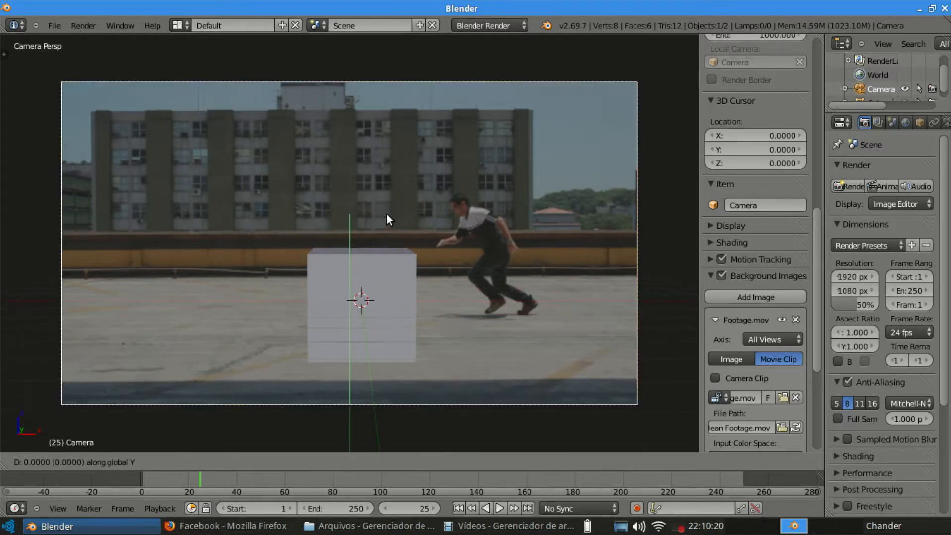
left_click(374, 162)
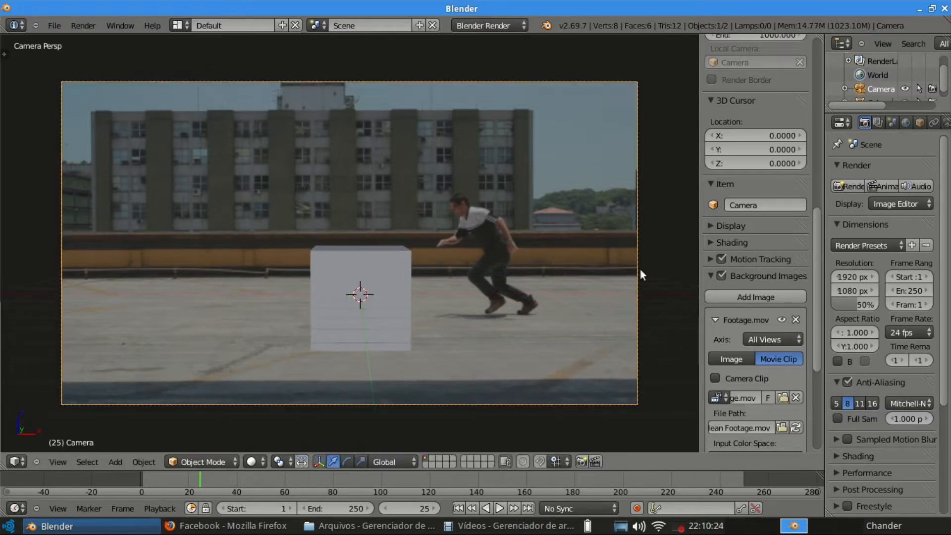
Start the Screencast Keys display and hide the properties sidebar.
scroll(739, 275, "down", 10)
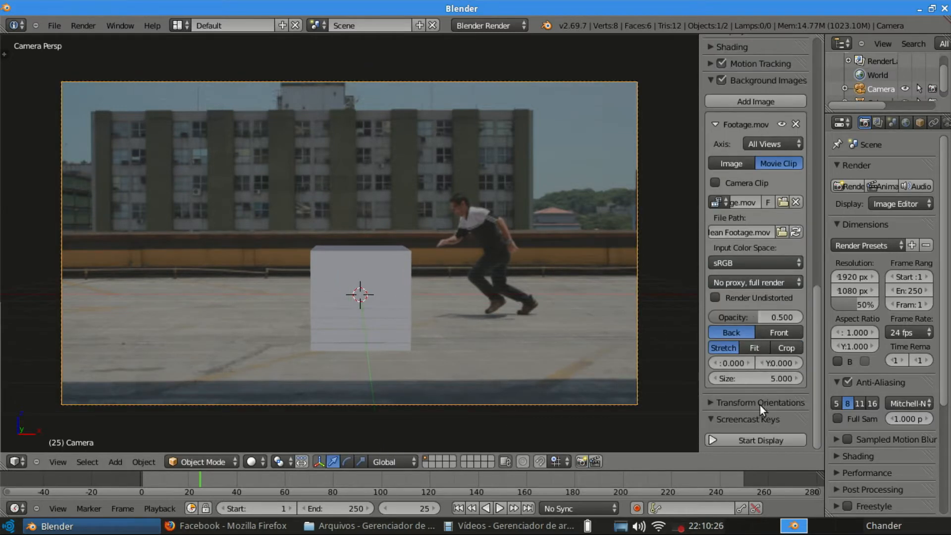
left_click(762, 442)
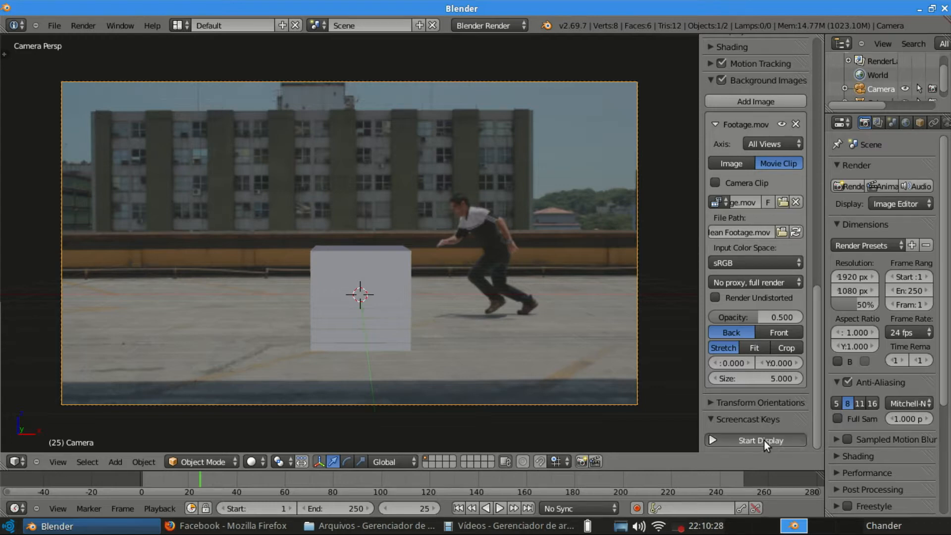
key("n")
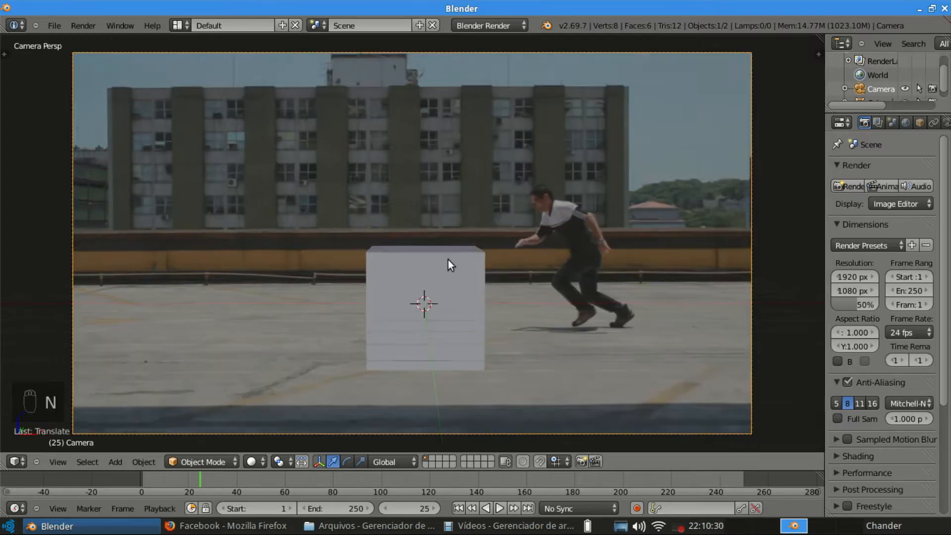
middle_click_drag(522, 250, 512, 248, "shift")
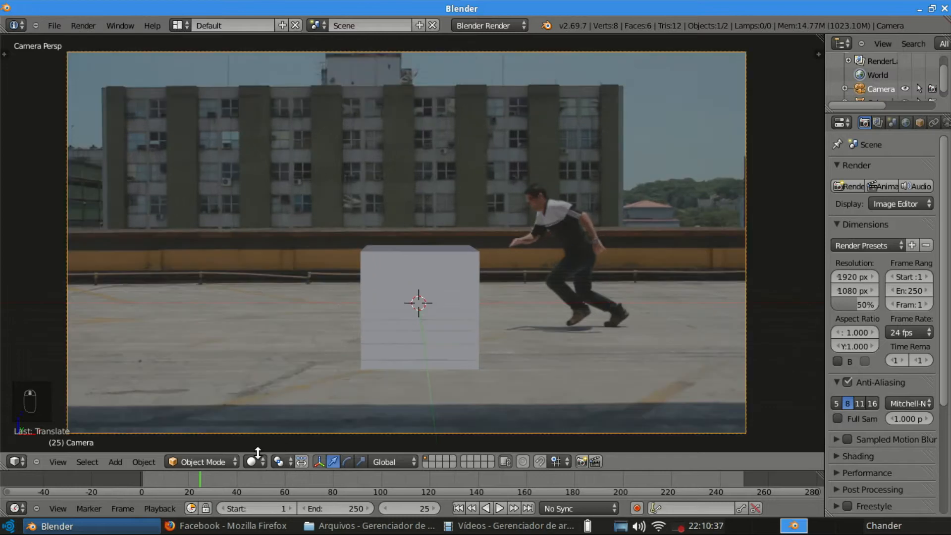
Go to frame 58 and move the cube over the jumping man's upper body.
left_click_drag(224, 485, 280, 492)
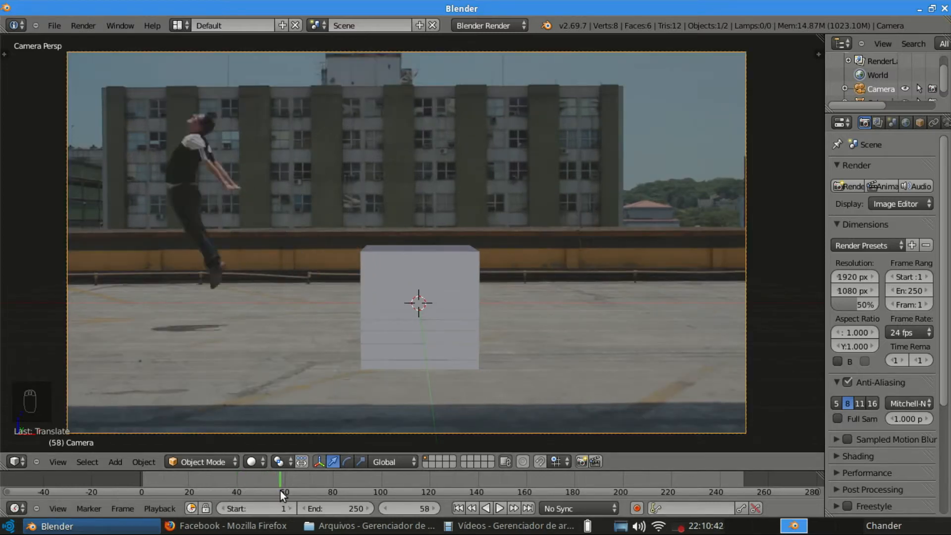
key("Right")
key("Left")
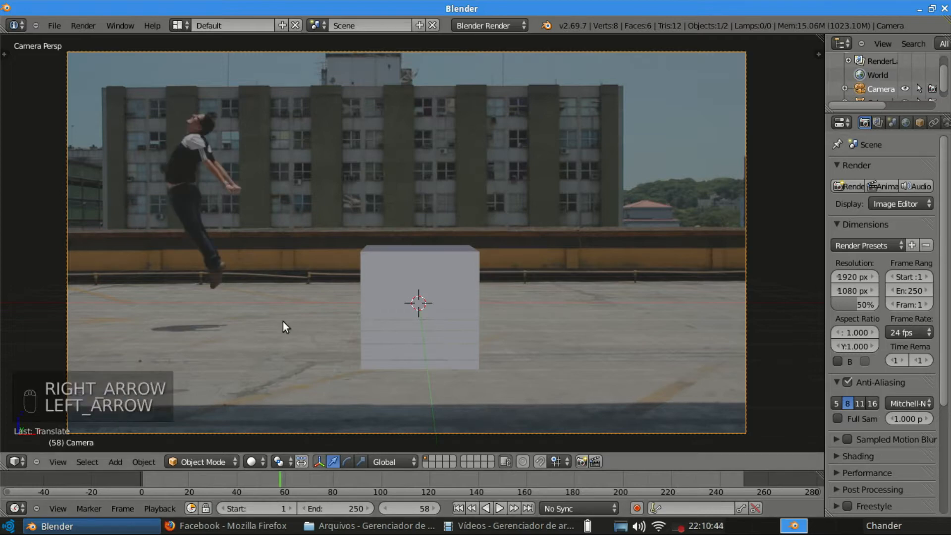
right_click(354, 273)
right_click_drag(452, 290, 224, 330)
right_click_drag(191, 268, 176, 154)
Shrink the cube's mesh to less than half size in wireframe display and shift the cube along X over the man's torso.
key("Tab")
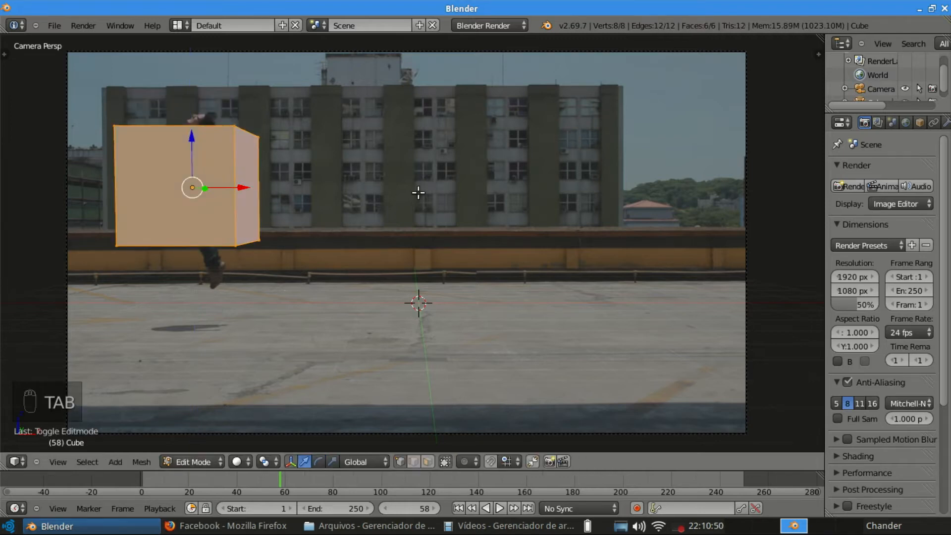
key("z")
key("s")
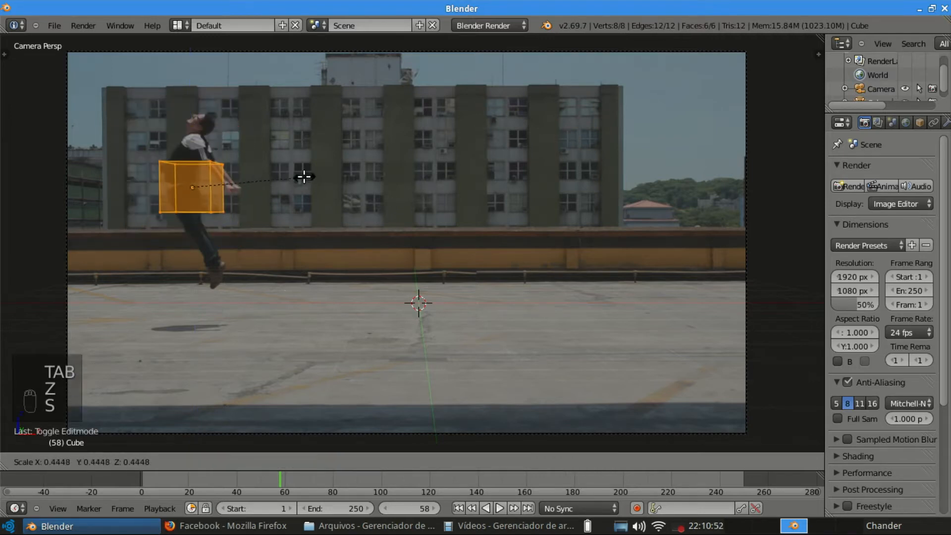
left_click(280, 174)
key("Tab")
left_click_drag(233, 187, 213, 190)
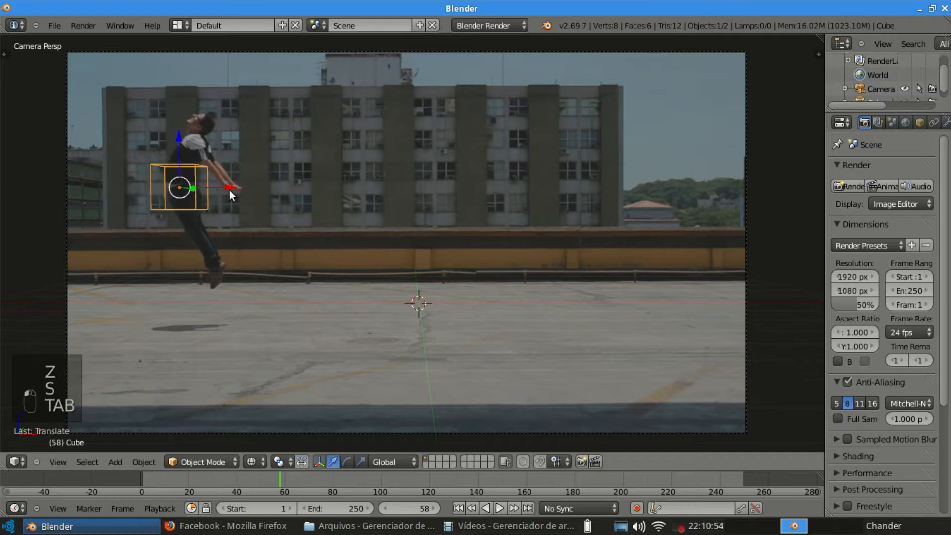
Scale the cube's mesh down further to match the width of the man's waist.
key("Tab")
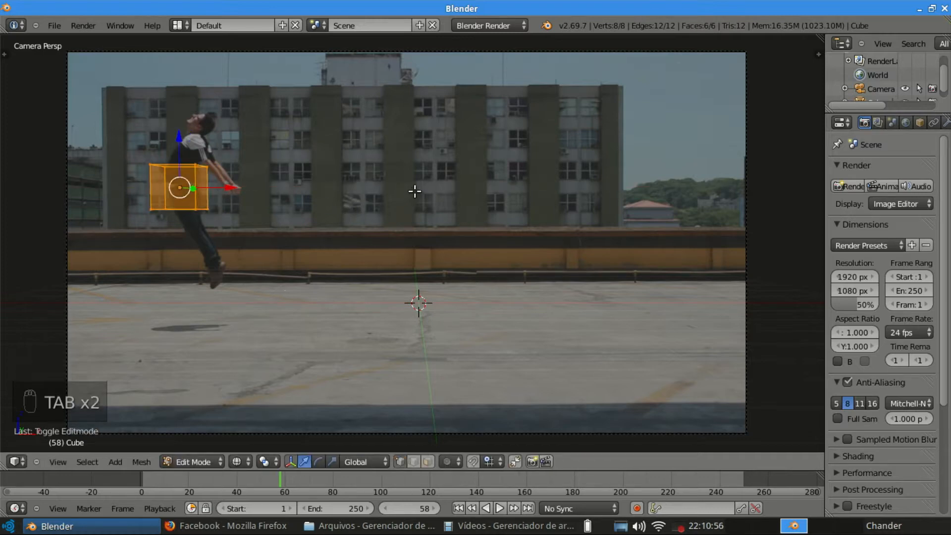
key("s")
left_click(297, 181)
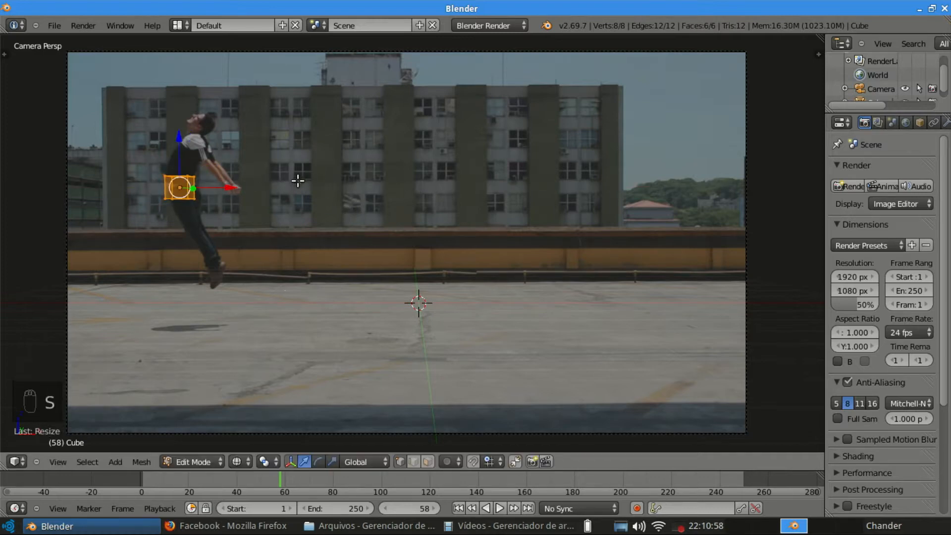
Extrude the cube's top face upward along the man's torso and shift it sideways to follow his body.
key("a")
key("b")
left_click_drag(117, 147, 231, 190)
key("e")
left_click(205, 146)
key("g")
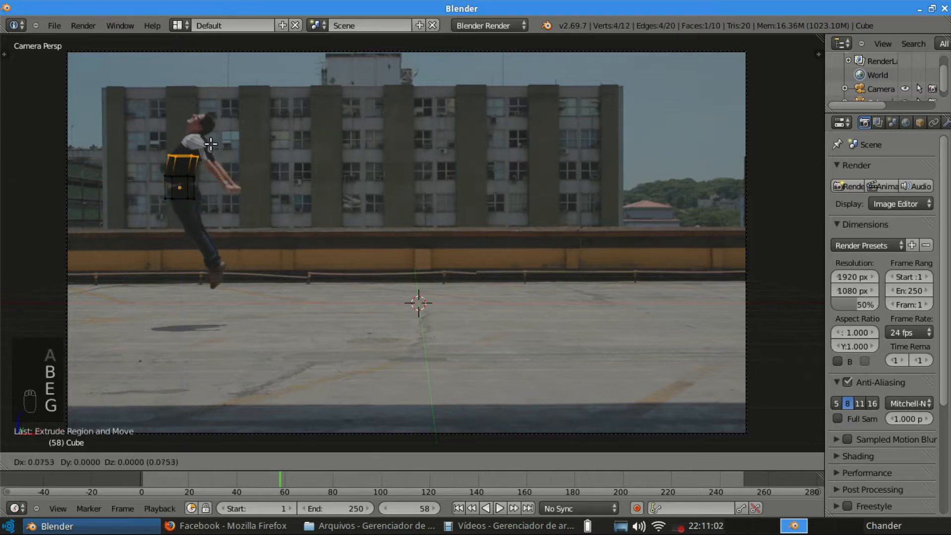
left_click(205, 147)
Rotate and reposition the extruded top face to follow the backward lean of the man's torso.
key("r")
left_click(300, 164)
key("g")
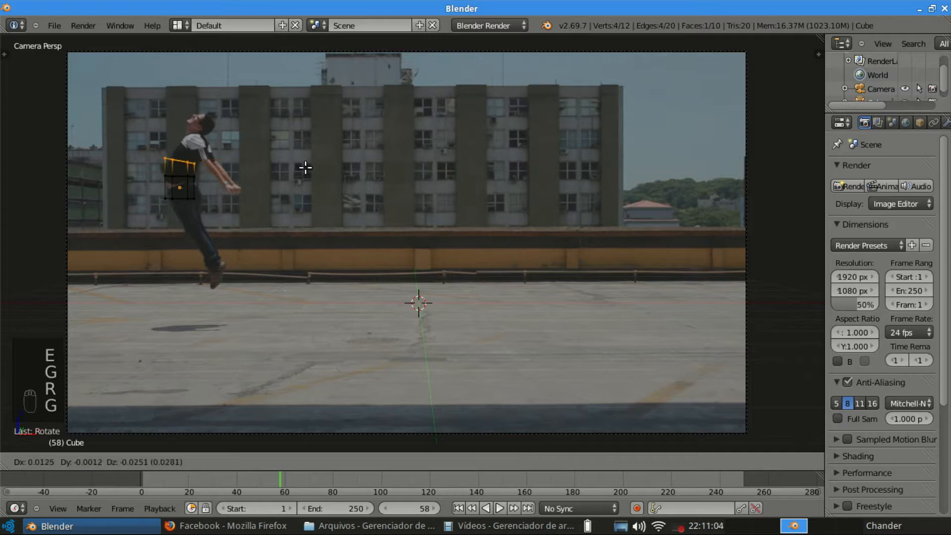
left_click(311, 167)
key("r")
left_click(370, 159)
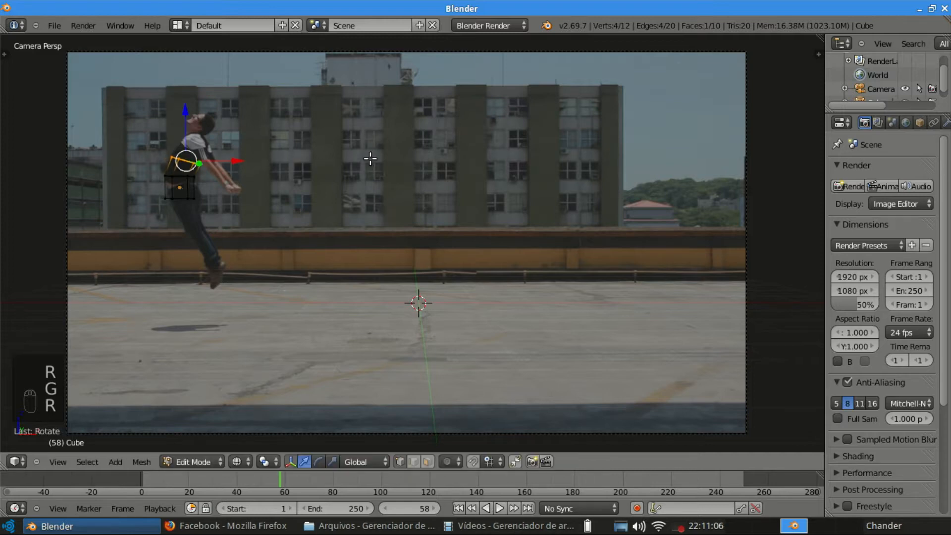
key("g")
left_click(364, 158)
Extrude the top face up to the man's chest, then reposition and rotate it to follow his backward lean.
key("e")
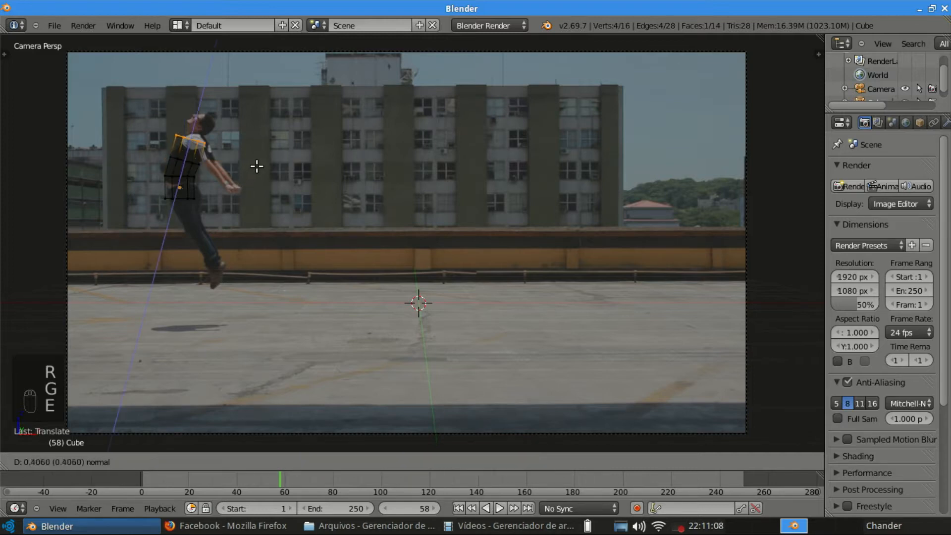
left_click(388, 161)
key("g")
left_click(478, 139)
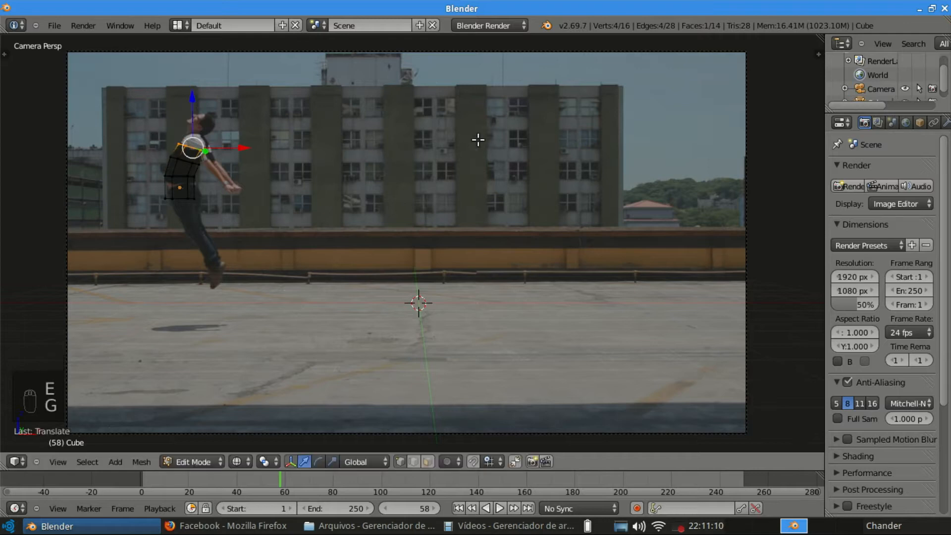
key("r")
left_click(500, 205)
key("g")
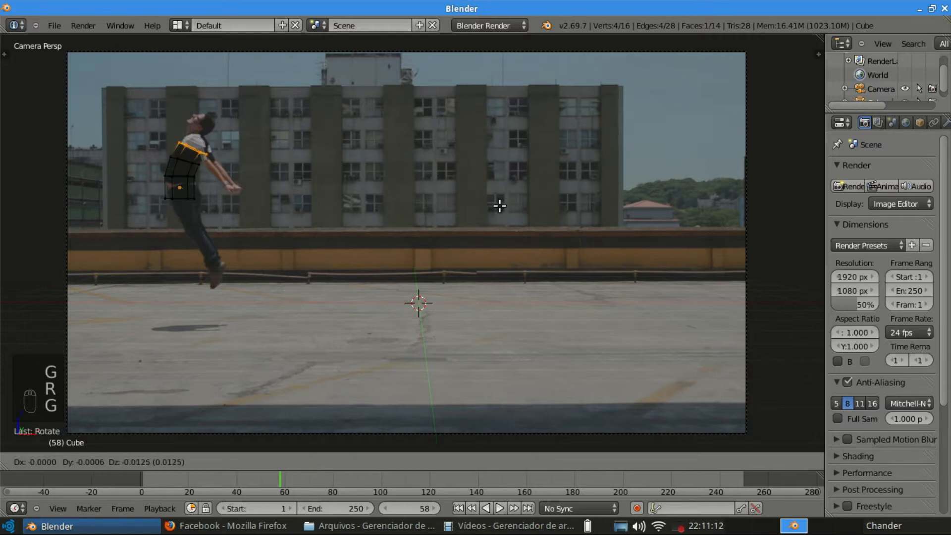
left_click(498, 204)
Extrude the top face about 0.26 from the chest toward the neck and rotate it nearly level.
key("e")
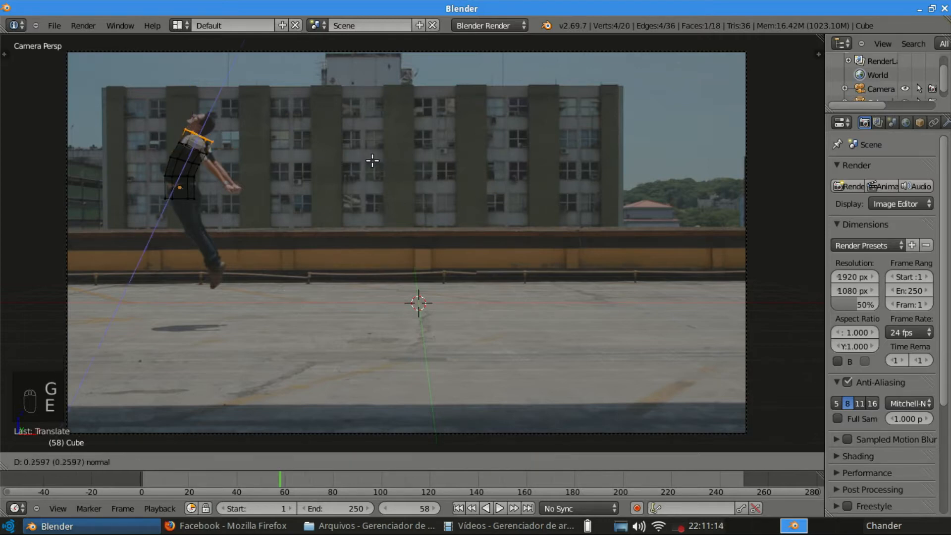
left_click(374, 161)
key("r")
left_click(411, 69)
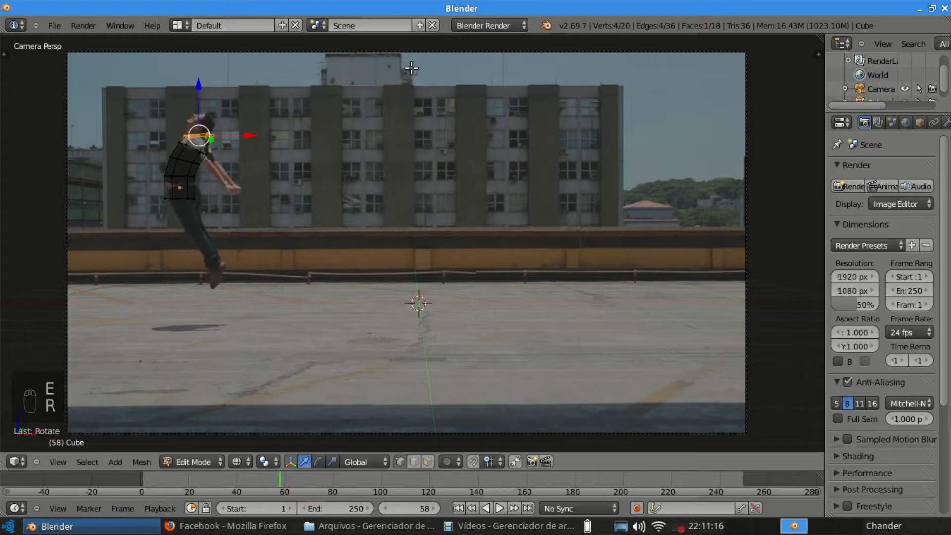
Scale and reposition the new top face to fit the base of the man's neck.
key("s")
left_click(392, 184)
key("g")
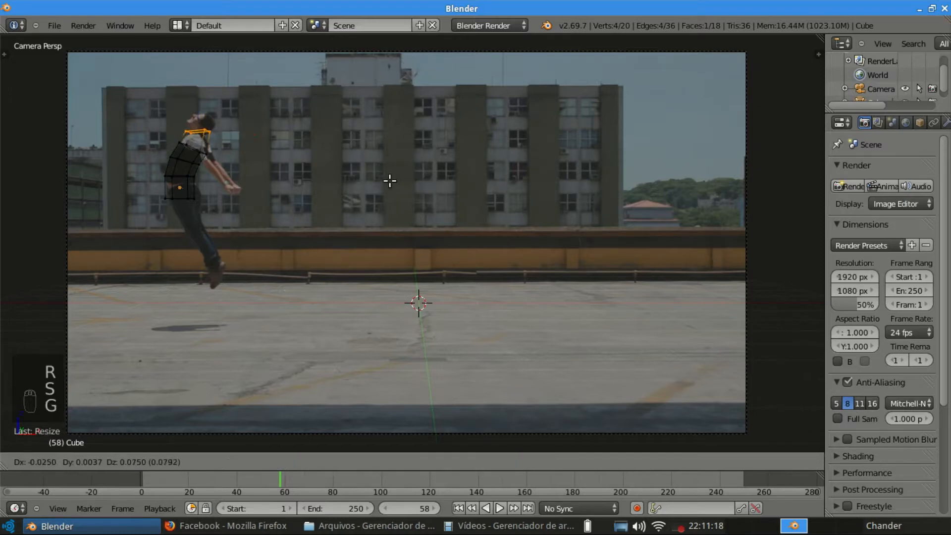
left_click(390, 180)
key("s")
left_click(450, 180)
key("g")
left_click(451, 183)
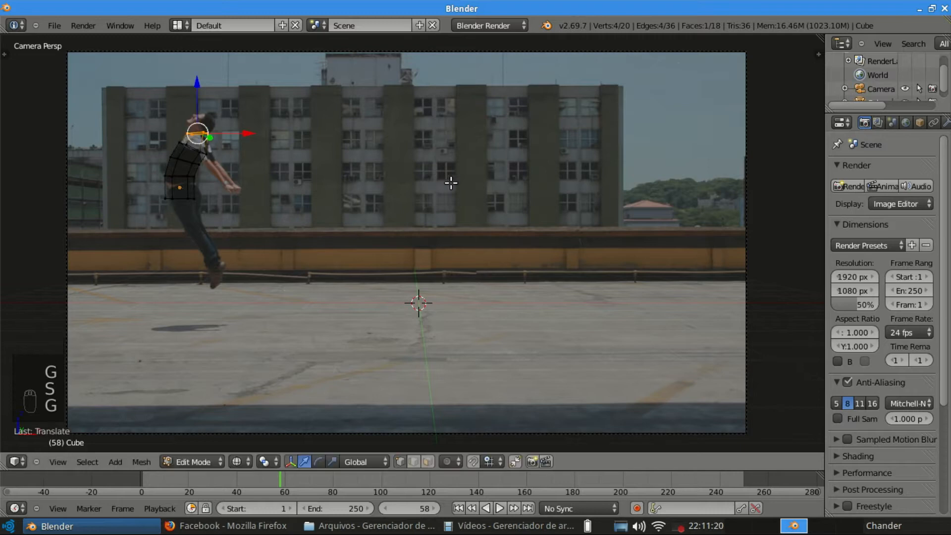
Extrude the neck face about 0.22 up into the head, rotate it, and shift it over the man's face.
key("e")
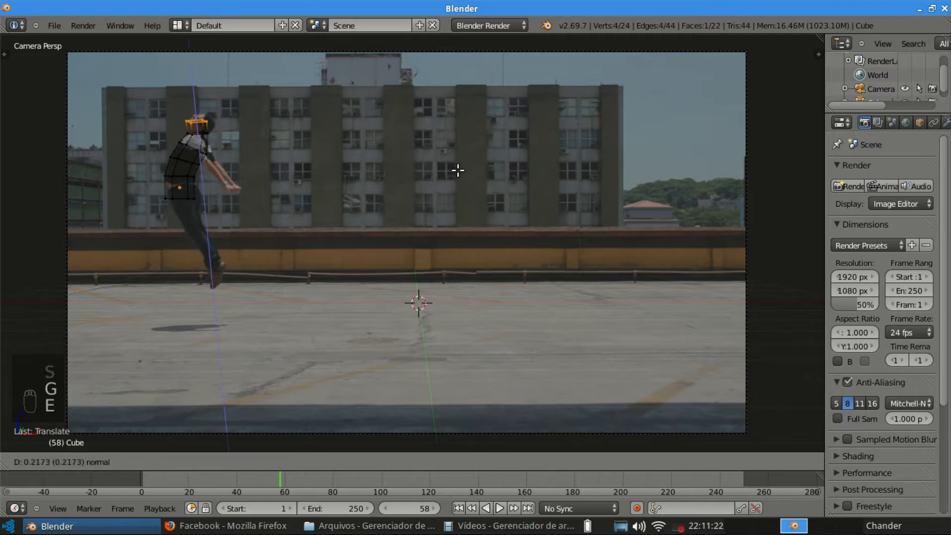
left_click(457, 170)
key("r")
left_click(488, 172)
key("g")
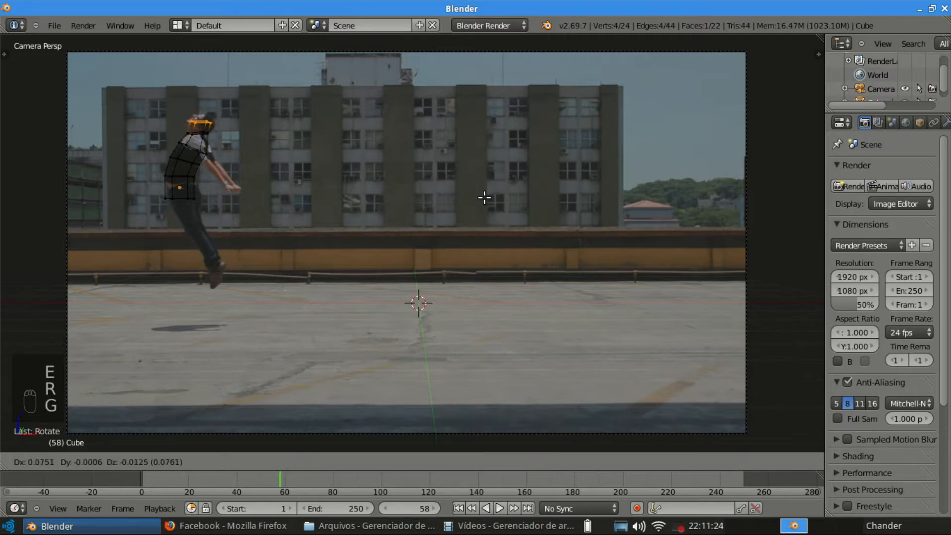
left_click(491, 174)
Rotate the head face further and scale it up to about 1.12 to match the head's width.
key("r")
left_click(488, 206)
key("s")
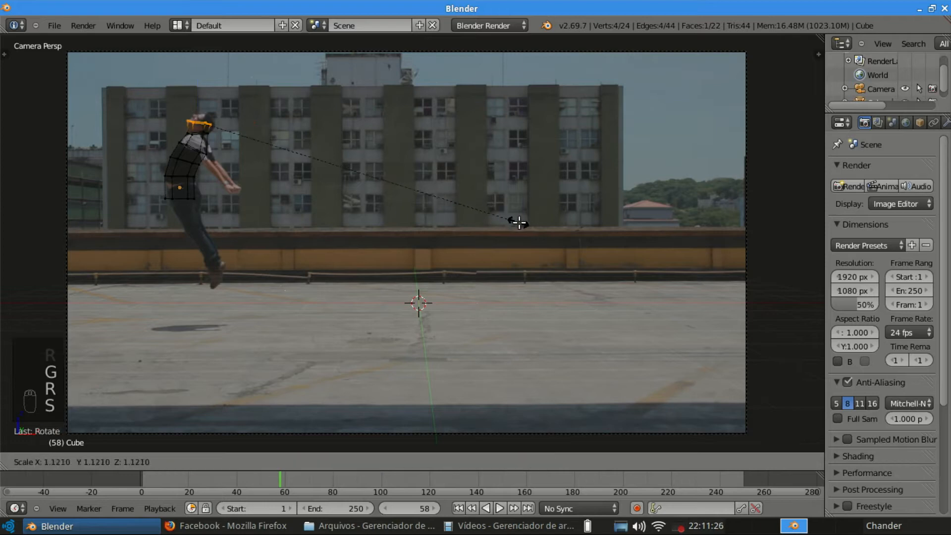
left_click(516, 223)
key("g")
left_click(517, 224)
Extrude the head face up to the crown and scale it down to round off the head.
key("e")
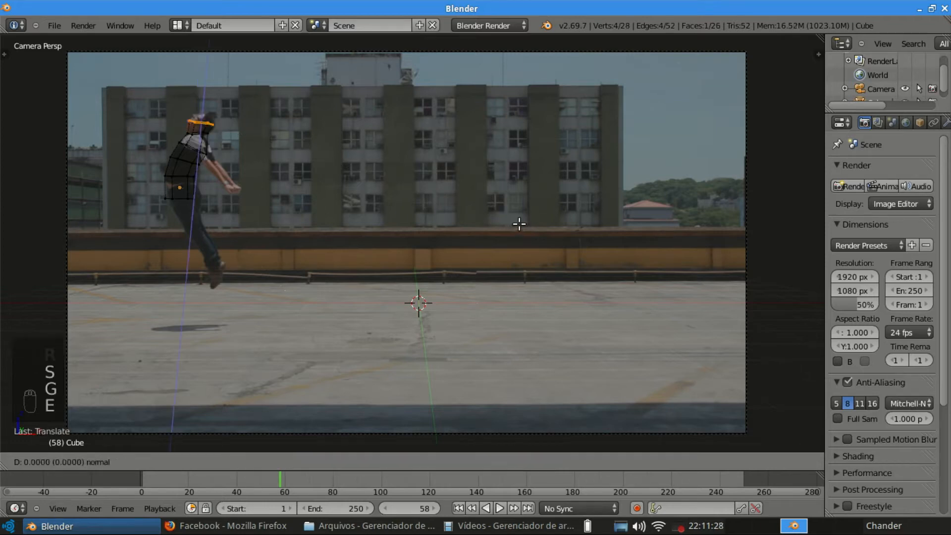
left_click(520, 217)
key("s")
left_click(409, 202)
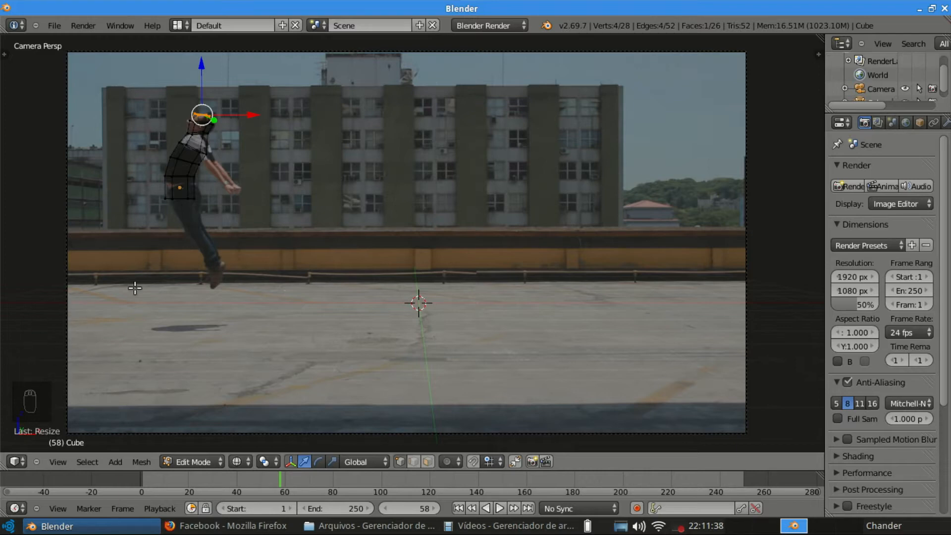
Extrude the bottom face of the torso downward over the hips and shift it along the man's thighs.
key("a")
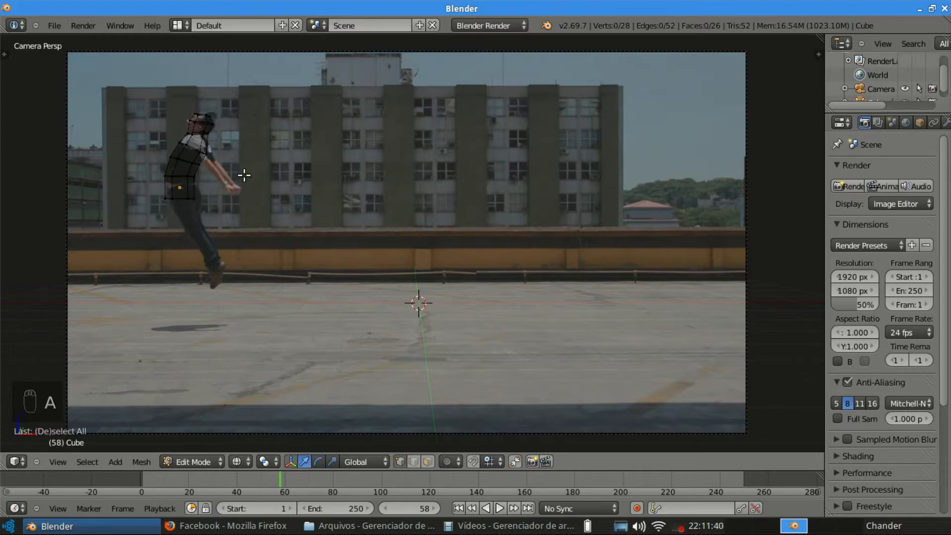
key("b")
left_click_drag(130, 193, 198, 209)
key("e")
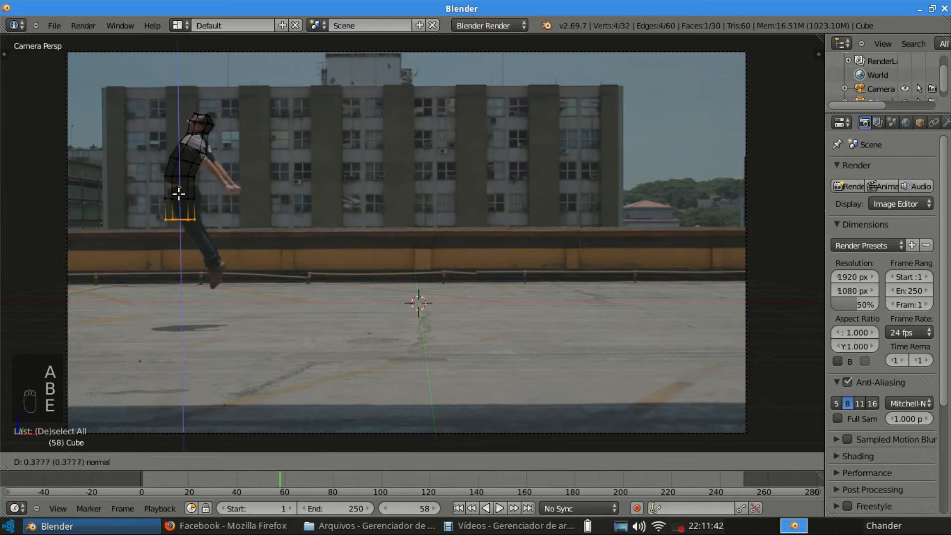
left_click(182, 189)
key("g")
left_click(196, 198)
Rotate the lower leg-side face perpendicular to the thighs and scale it down to their width.
key("r")
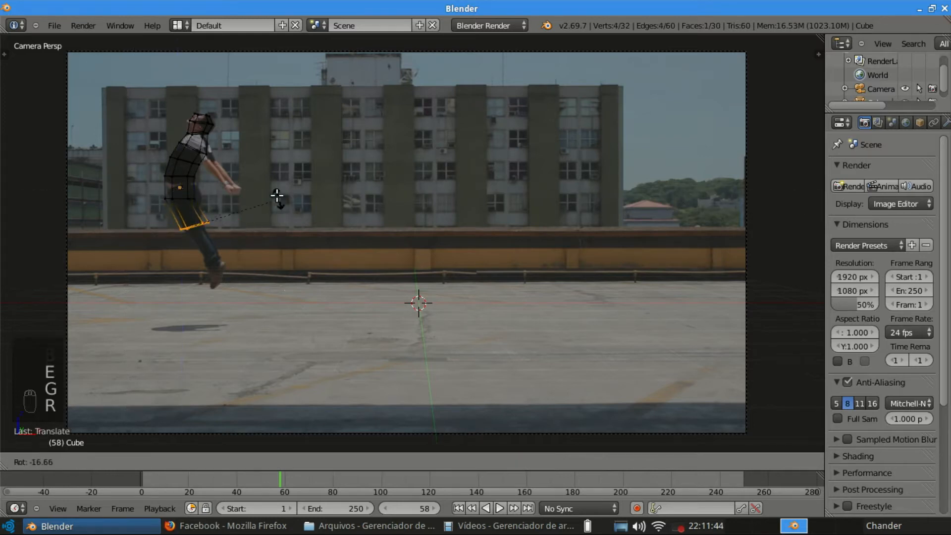
left_click(273, 201)
key("s")
left_click(259, 208)
Extrude the thigh face twice down the lower legs, then shift and scale down its end to fit the shins.
key("e")
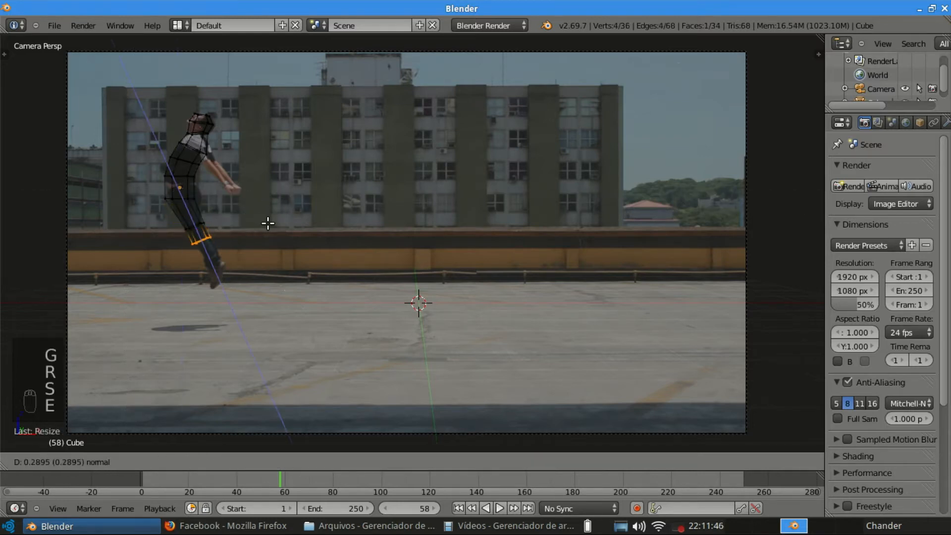
left_click(282, 225)
key("e")
left_click(257, 261)
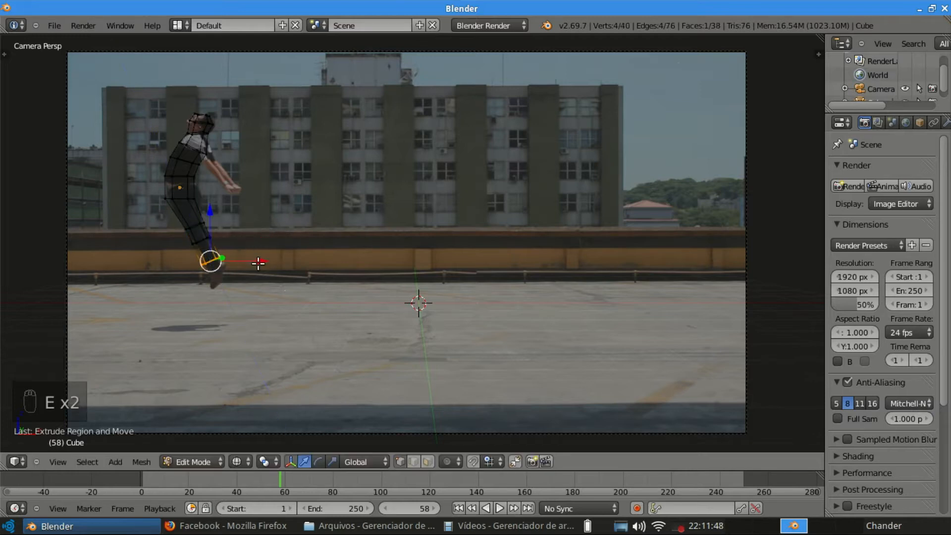
key("g")
left_click(322, 258)
key("s")
left_click(312, 260)
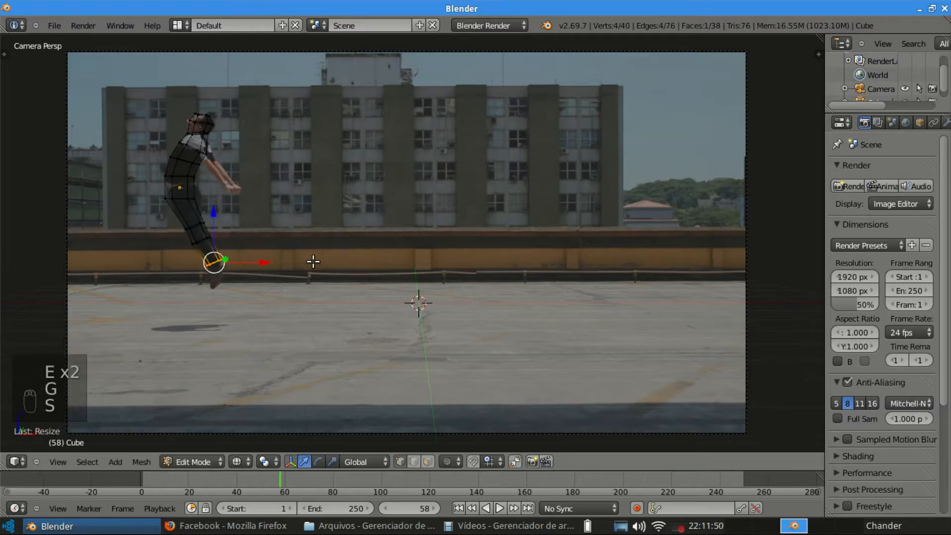
Extrude the leg's end face down to the ankles, then rotate and reposition it.
key("e")
left_click(317, 272)
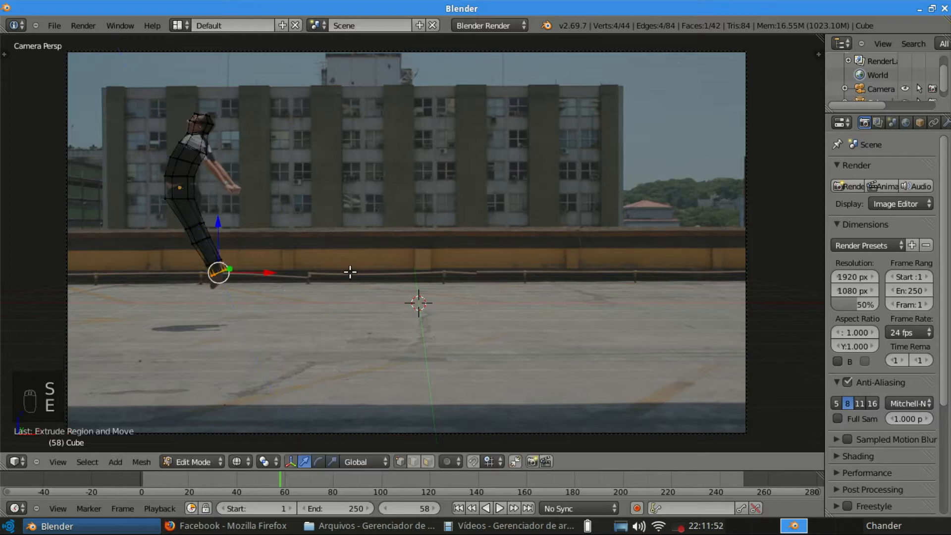
key("r")
left_click(386, 249)
key("g")
left_click(385, 248)
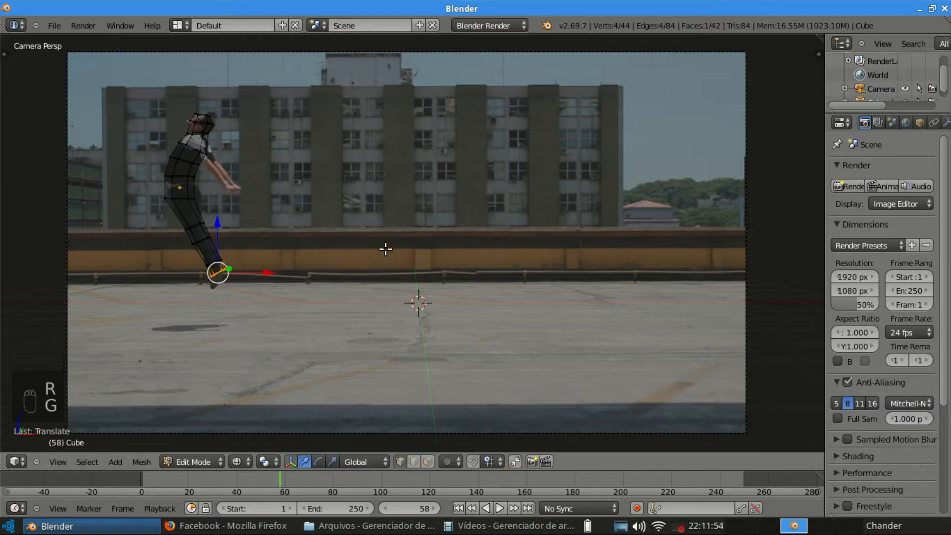
Extrude the ankle face over the feet, move and scale it to match the shoes, and clear the selection.
key("e")
left_click(385, 259)
key("g")
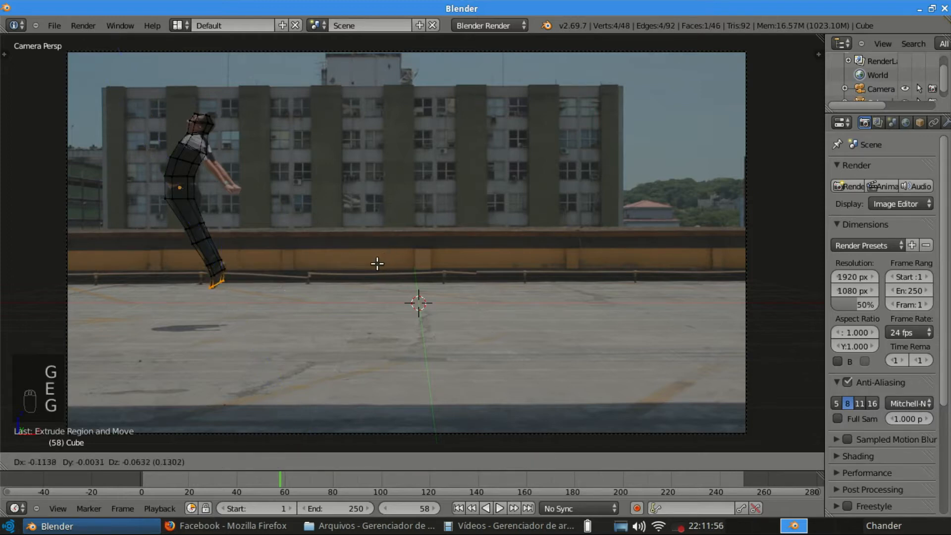
left_click(378, 266)
key("s")
left_click(424, 270)
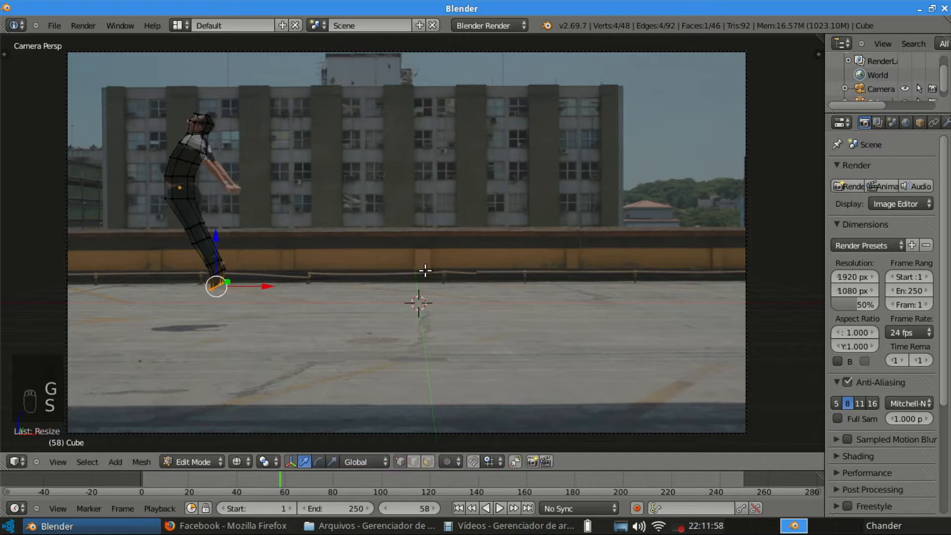
key("g")
left_click(435, 263)
key("s")
left_click(416, 257)
key("a")
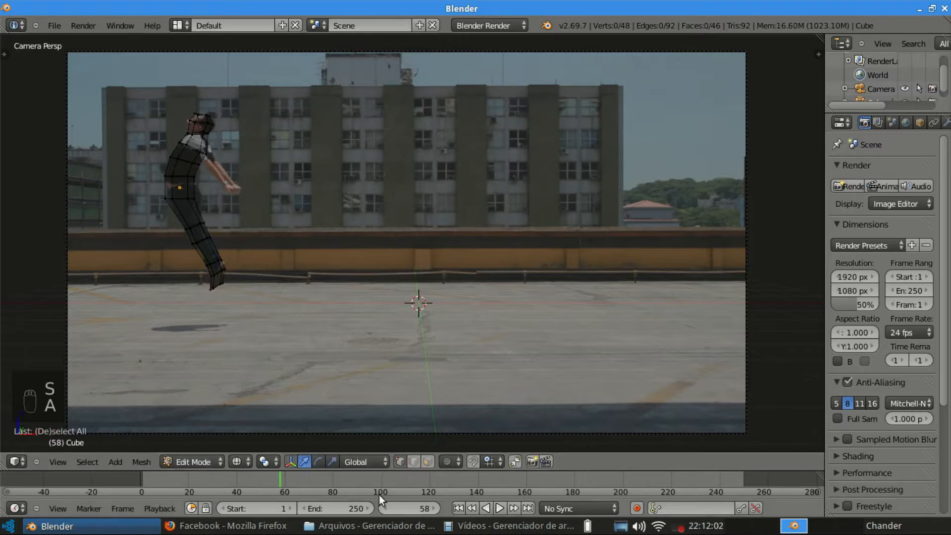
Add a centered loop cut around the shoulder section of the body mesh.
right_click(202, 153)
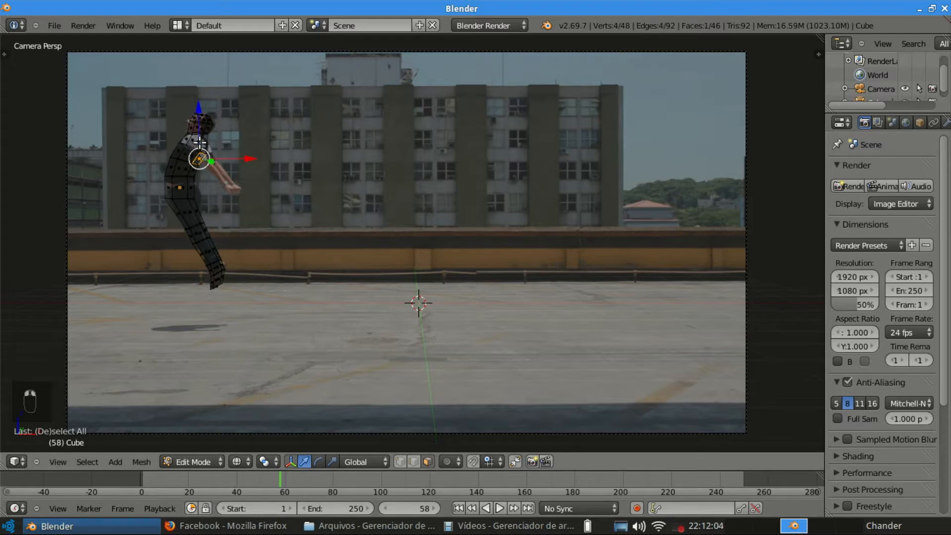
key("a")
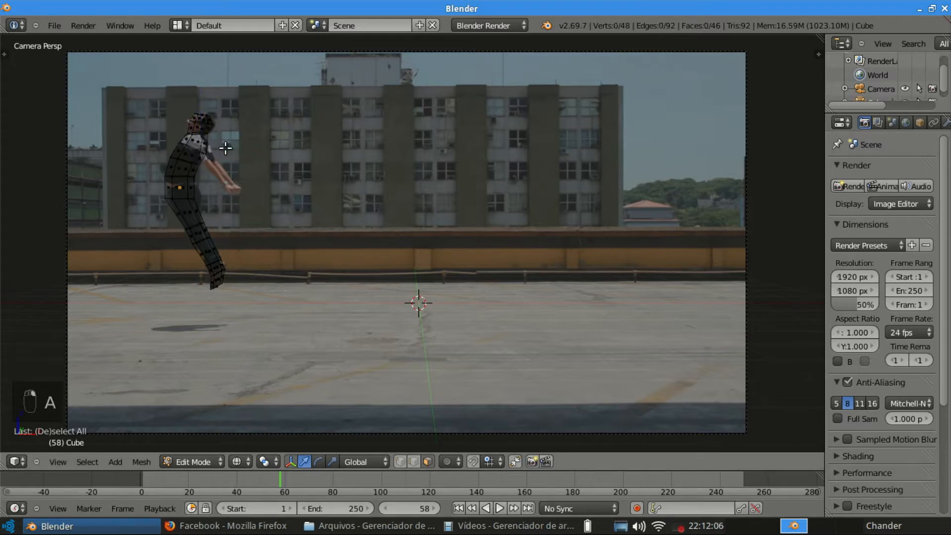
key("ctrl+r")
left_click(238, 151)
right_click(247, 154)
key("a")
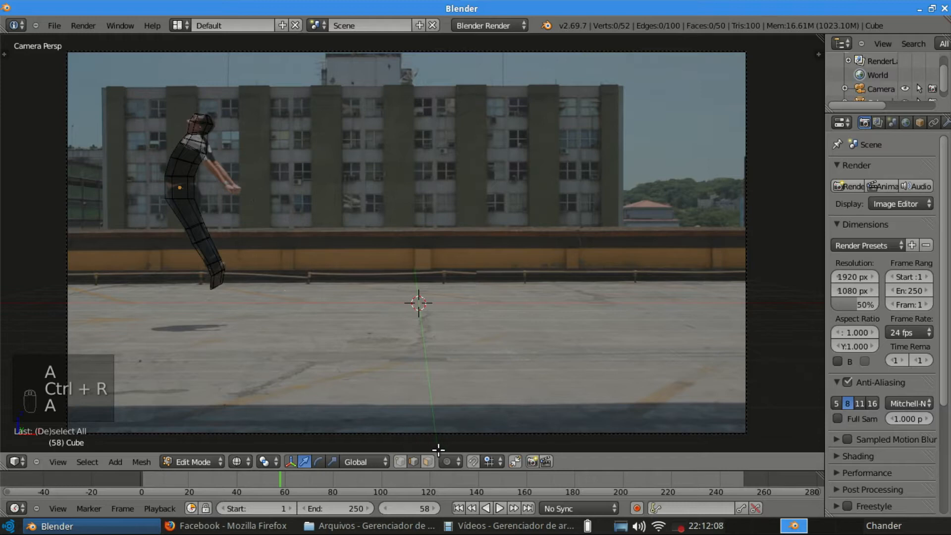
Extrude two adjacent faces at the shoulder outward and move them along the man's arm.
right_click(200, 155)
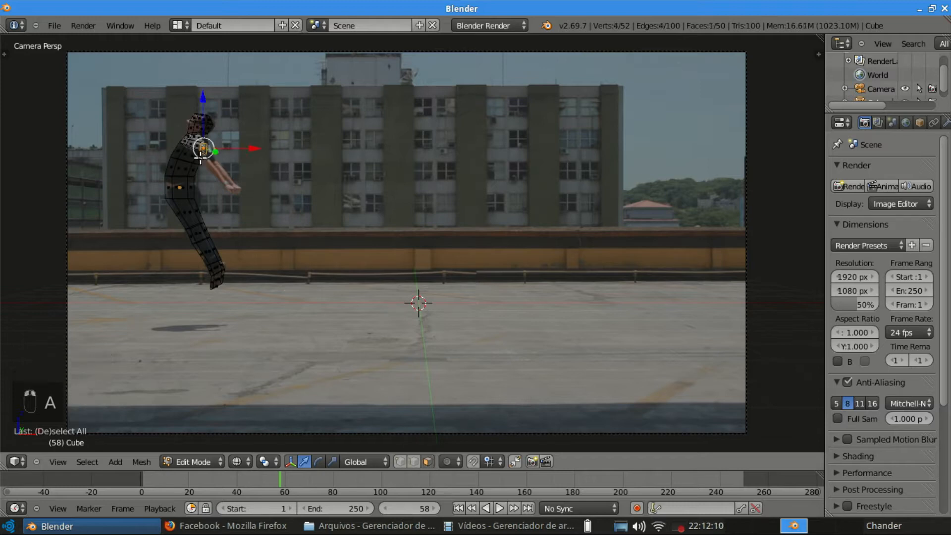
right_click(201, 158, "shift")
key("e")
left_click(269, 190)
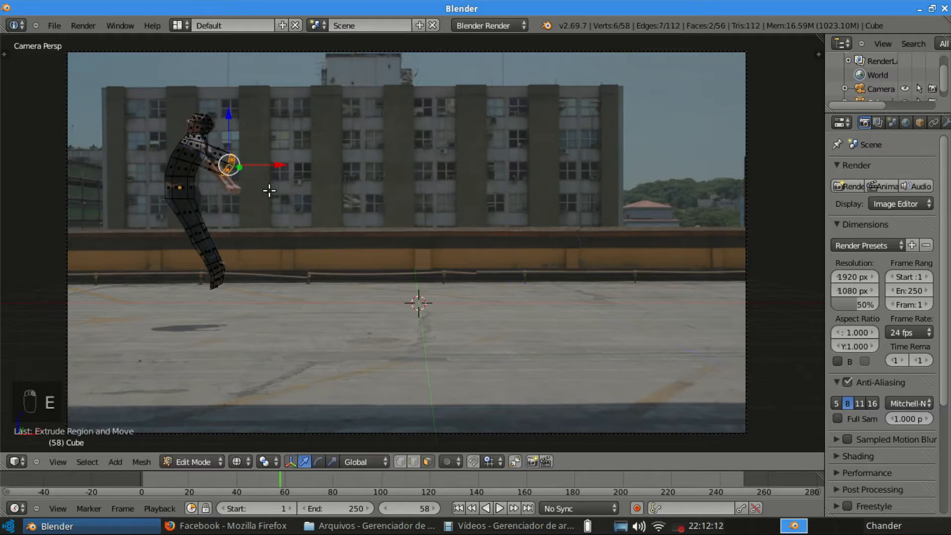
key("g")
left_click(265, 203)
Rotate the extruded arm faces square to the forearm and scale them down to its thickness.
key("r")
left_click(337, 166)
key("s")
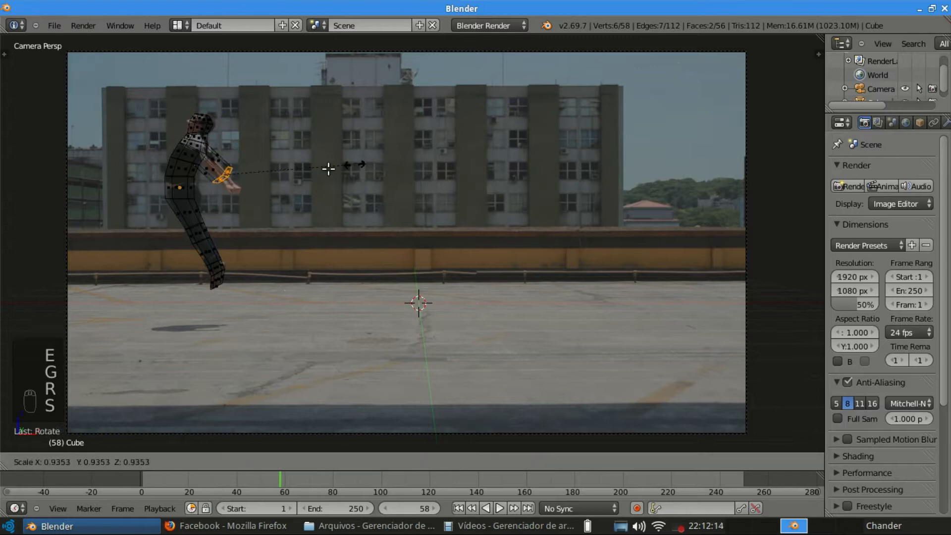
left_click(297, 181)
Extrude the arm's end faces over the hand, adjust their position, and return to Object Mode.
key("e")
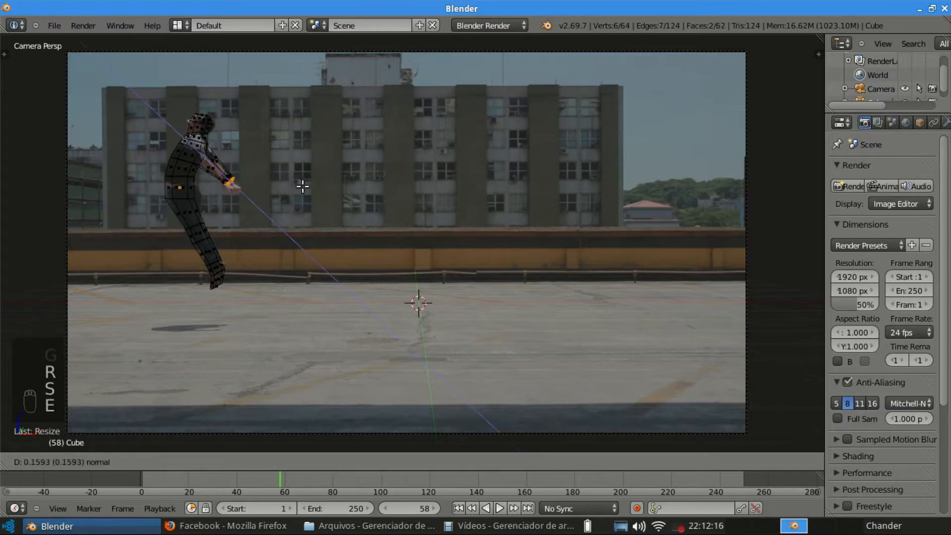
left_click(307, 194)
key("g")
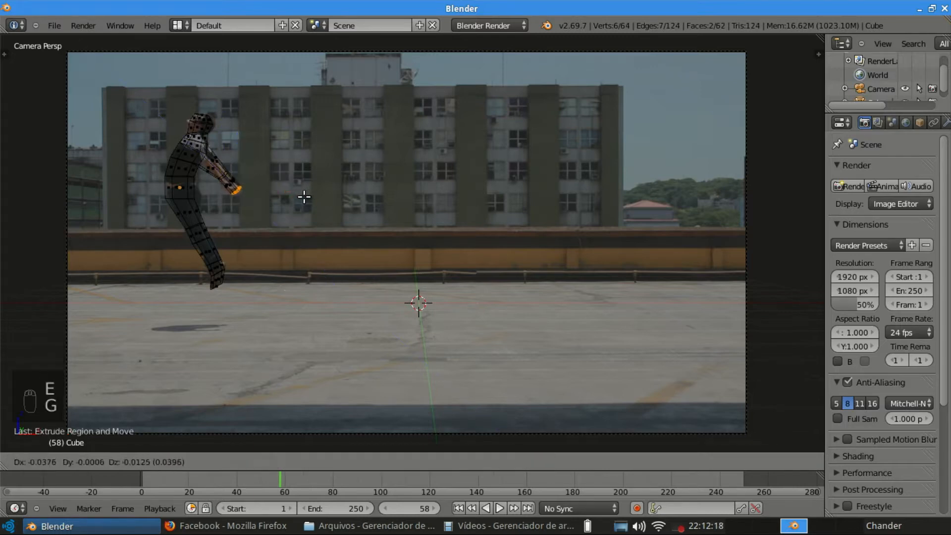
left_click(304, 197)
key("a")
key("Tab")
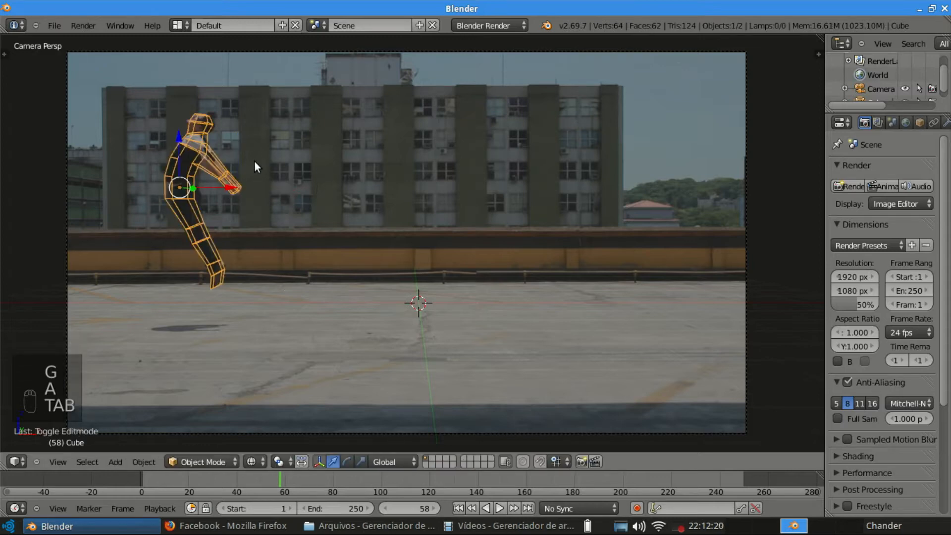
Add a loop cut on the arm, slide it close to the shoulder, scale it down, and return to Object Mode.
key("Tab")
key("ctrl+r")
left_click(222, 161)
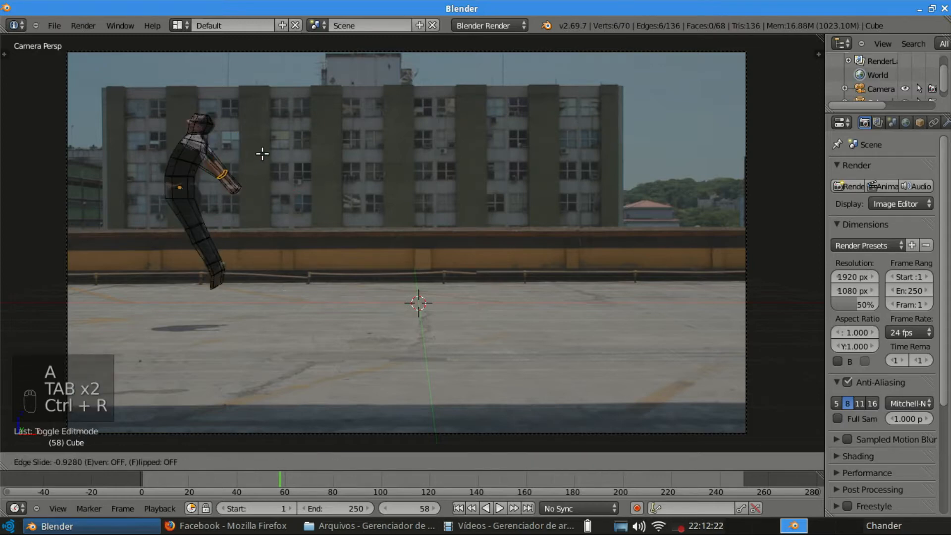
left_click(238, 147)
key("s")
left_click(233, 151)
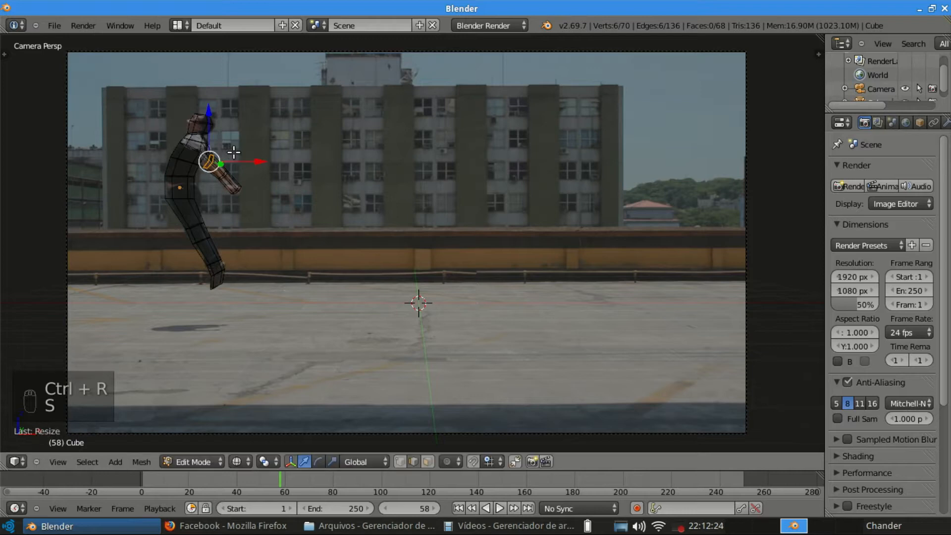
key("a")
key("Tab")
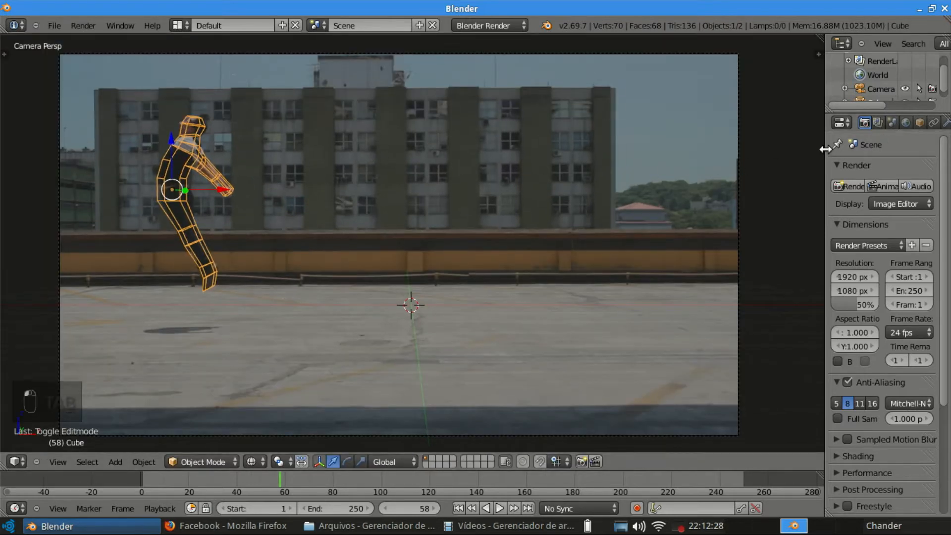
Rename the body mesh object to Emitter 1.
left_click_drag(826, 150, 758, 149)
left_click(849, 122)
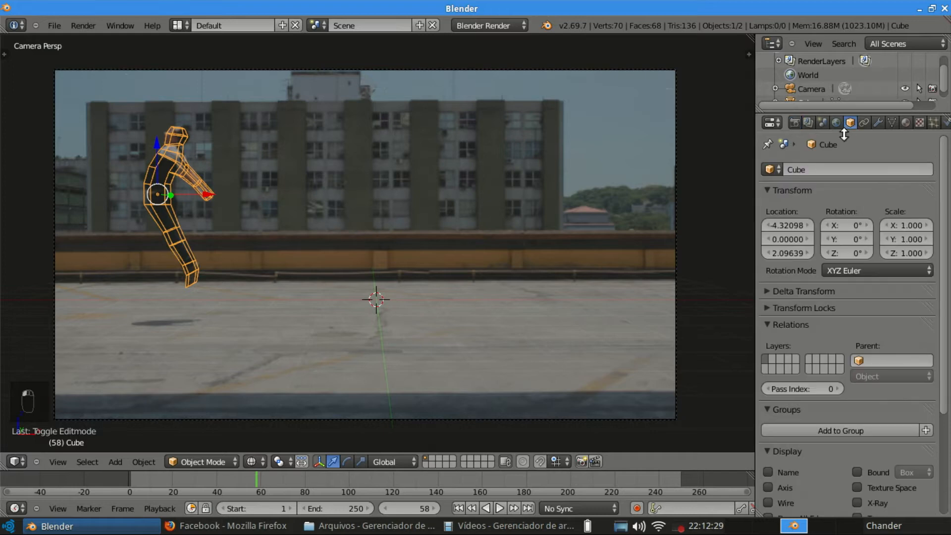
left_click(836, 168)
type("Emitter 1")
key("Return")
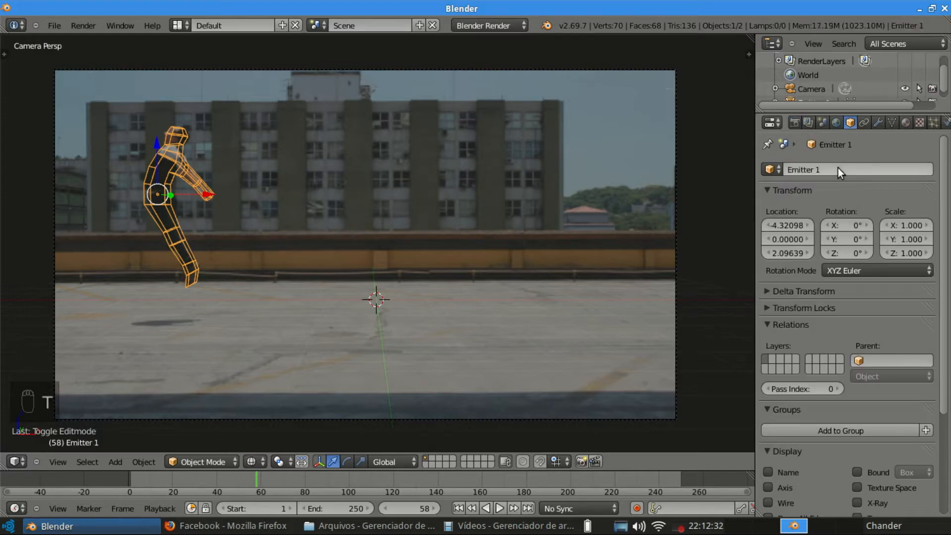
scroll(297, 180, "down", 3)
scroll(297, 179, "up", 3)
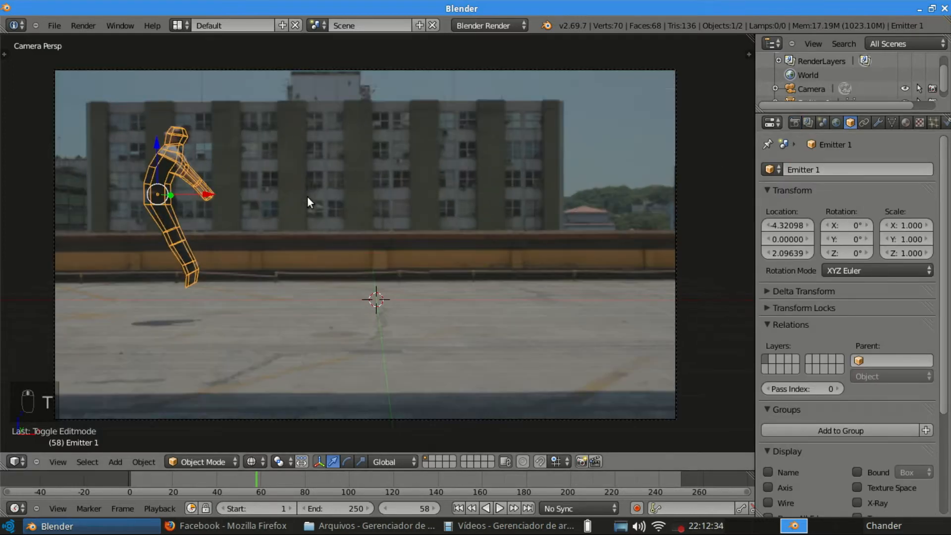
Snap the 3D cursor to the scene center, add a plane there, and enter Edit Mode.
scroll(312, 202, "down", 1, "ctrl")
middle_click_drag(317, 209, 312, 200, "shift")
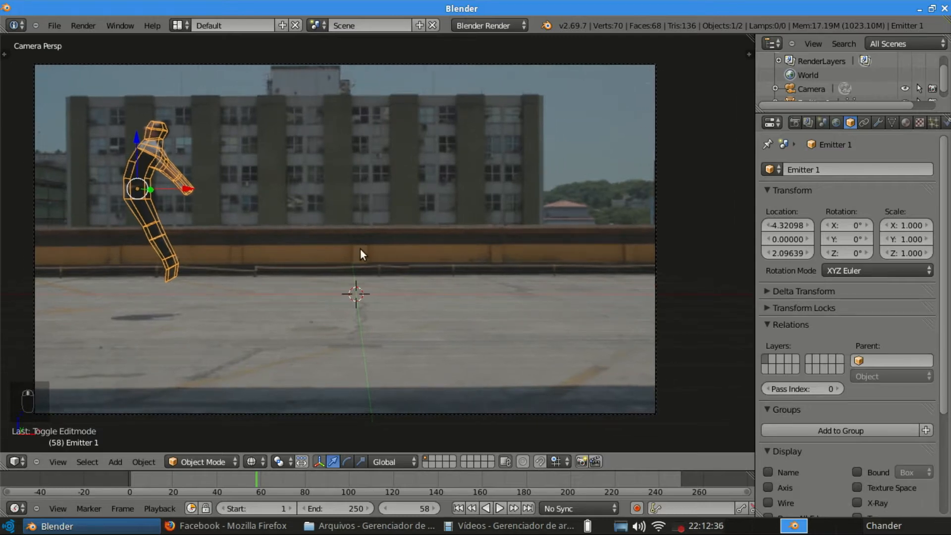
key("shift+a")
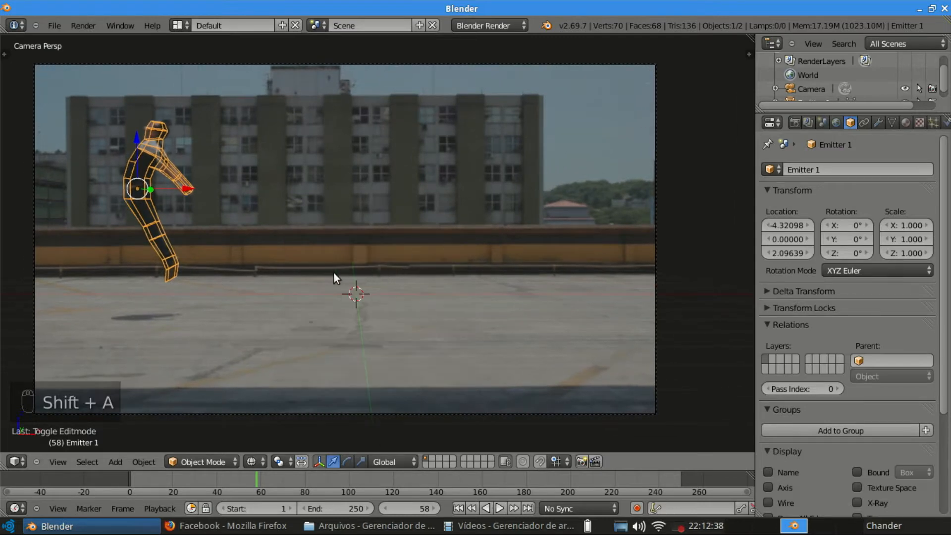
key("shift+s")
left_click(293, 333)
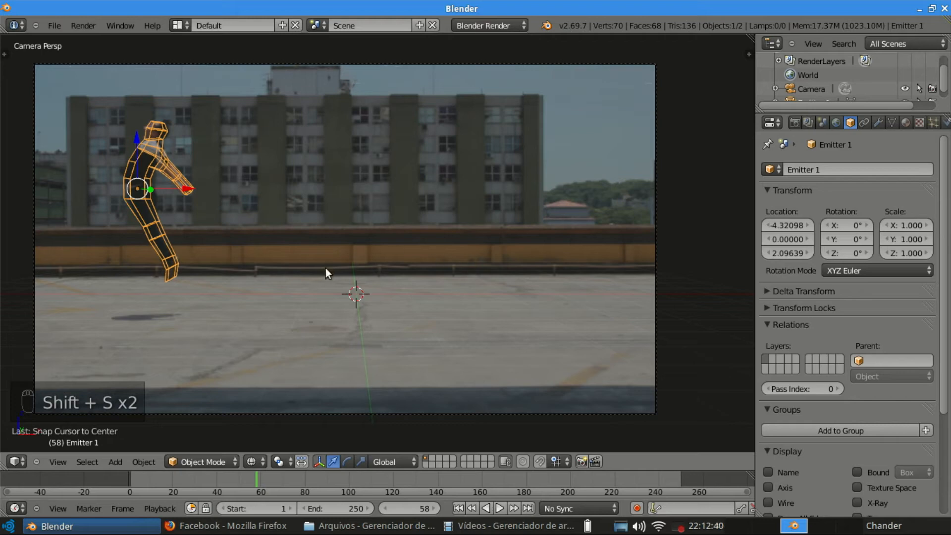
key("shift+a")
left_click(390, 268)
key("Tab")
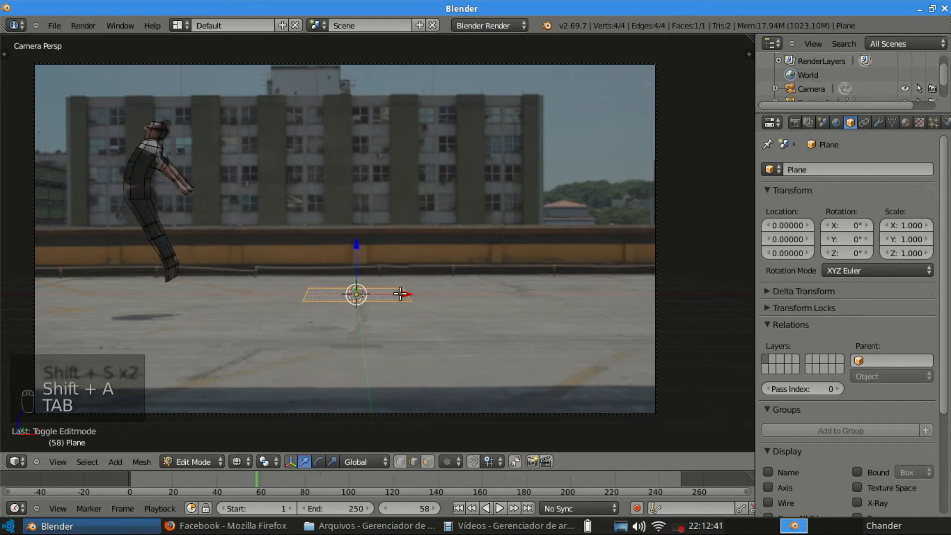
Scale the plane up evenly over the rooftop floor, then widen it along X past both sides of the camera frame.
key("s")
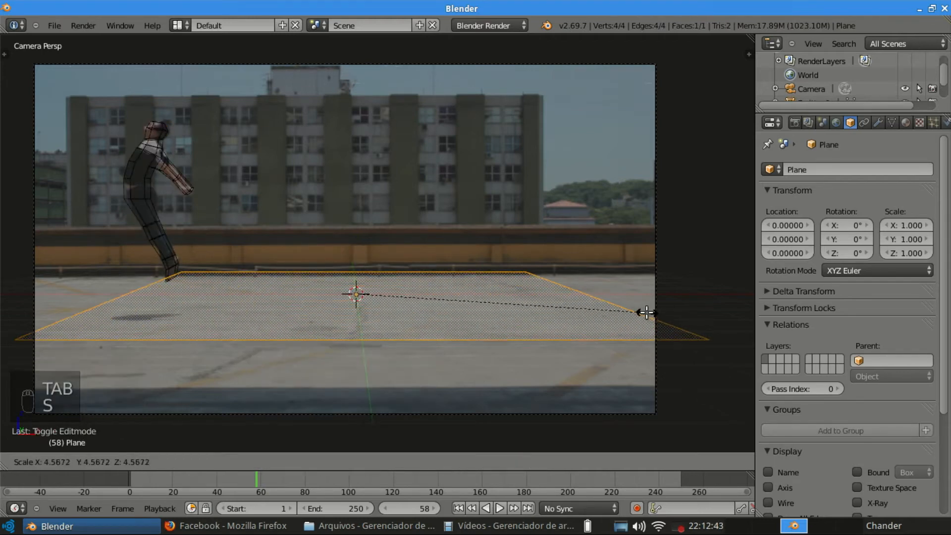
left_click(601, 308)
scroll(438, 287, "down", 2)
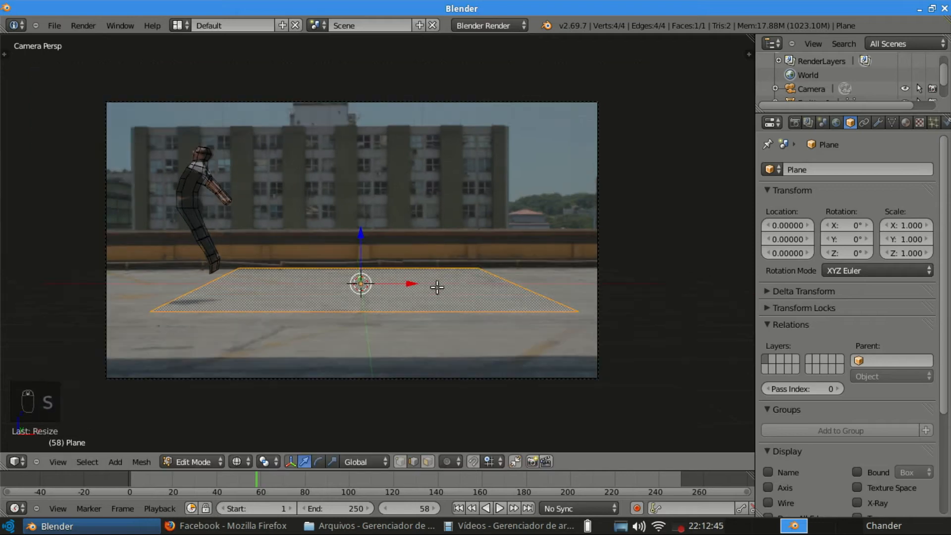
key("s")
left_click(553, 286)
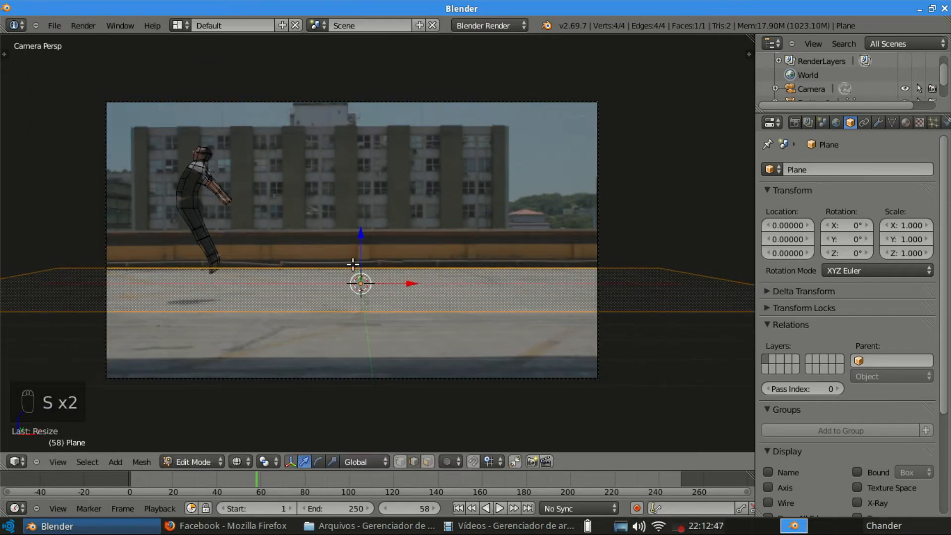
Move the plane along Y toward the camera, stretch it along Y to cover the whole rooftop floor, and return to Object Mode.
key("g")
key("y")
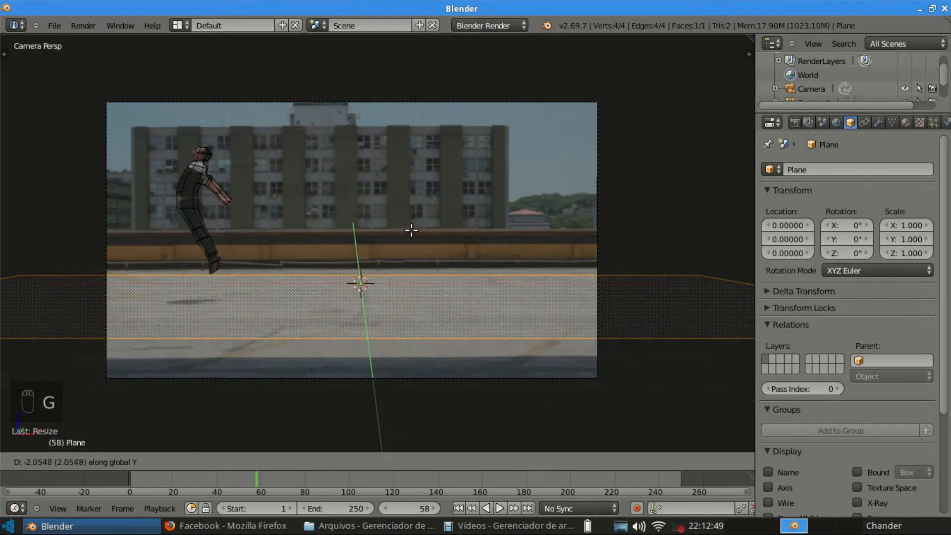
left_click(412, 221)
key("s")
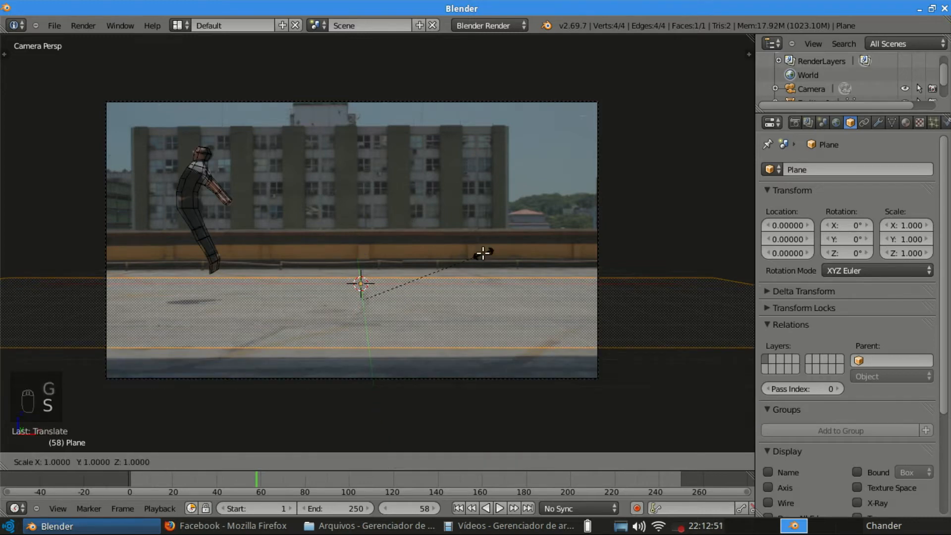
key("y")
left_click(527, 174)
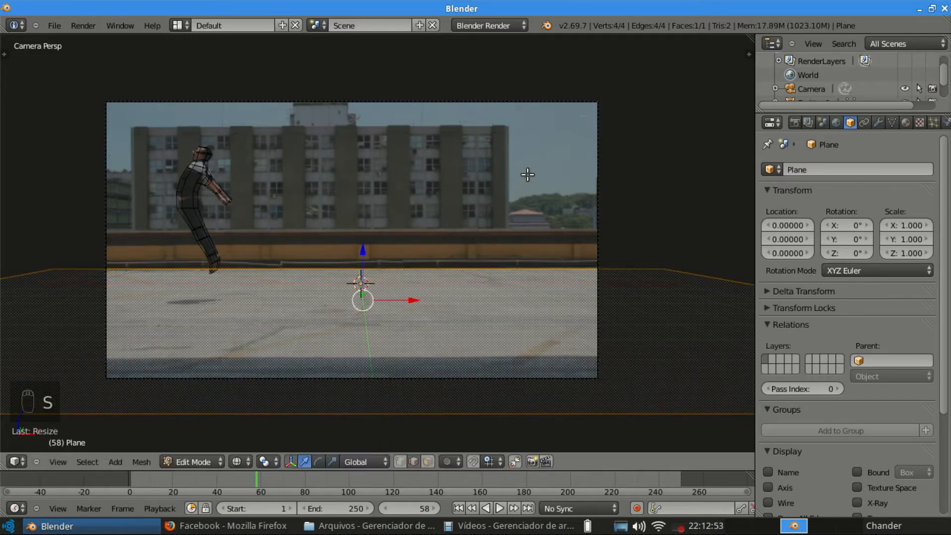
key("s")
key("y")
left_click(534, 177)
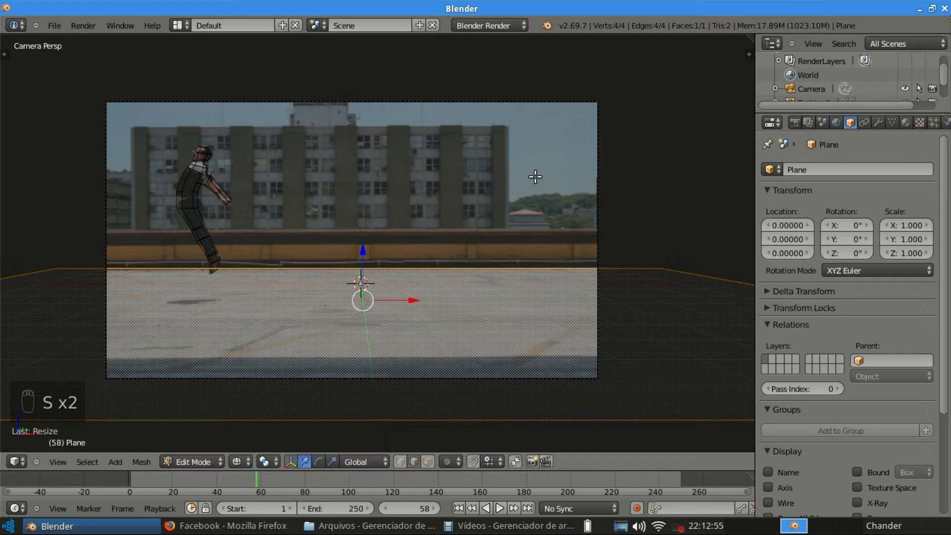
key("a")
key("Tab")
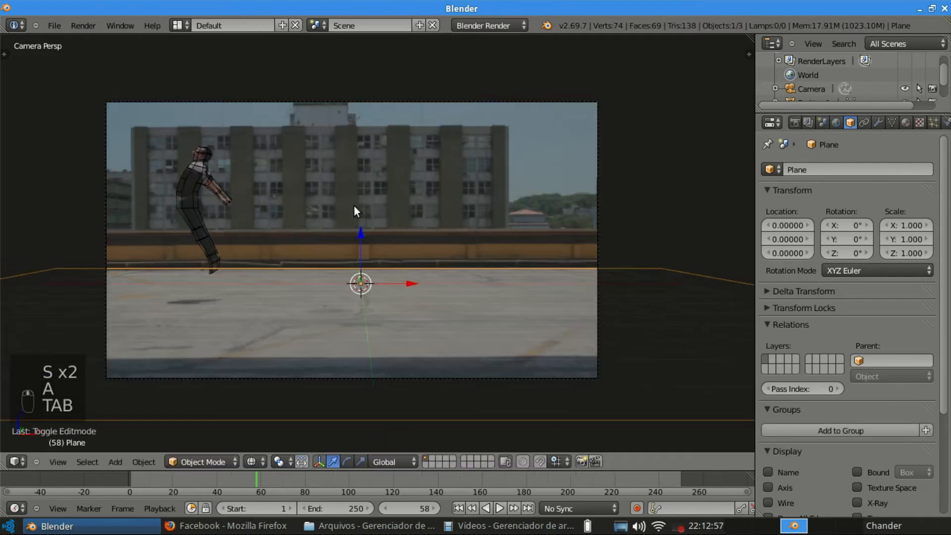
Save the project as 2tuto_sv01.blend in the Blender folder inside TUTOS/TELEPORT ENG TUTO.
key("ctrl+shift+s")
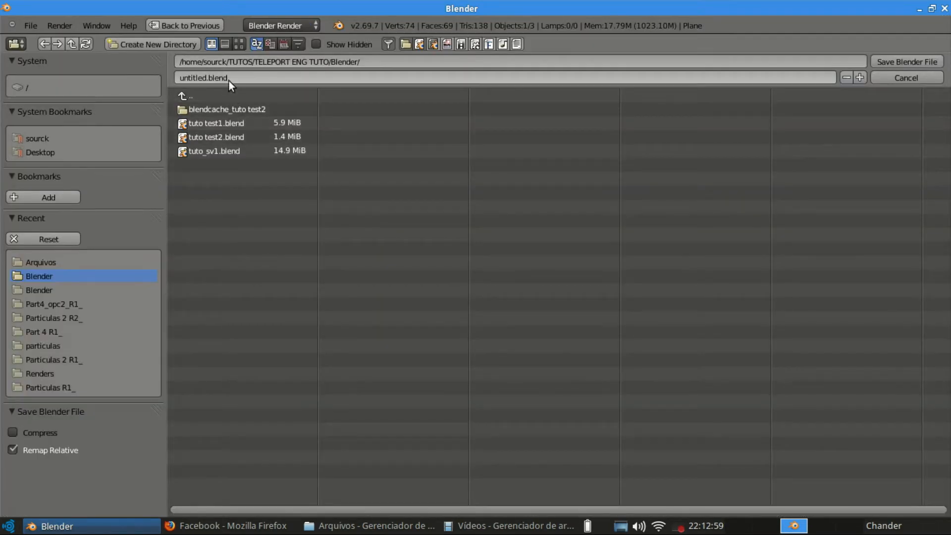
left_click(210, 79)
type("2")
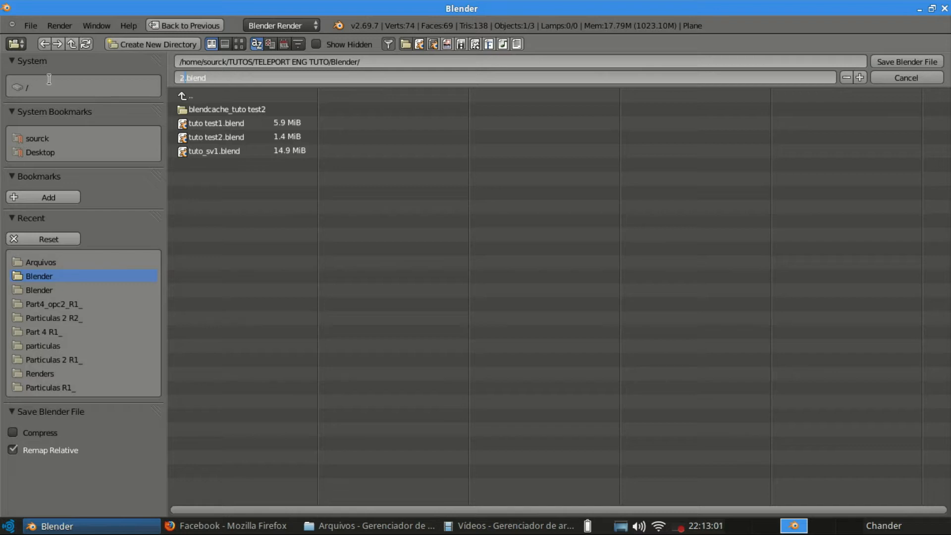
type("tuto_sv01")
left_click(49, 79)
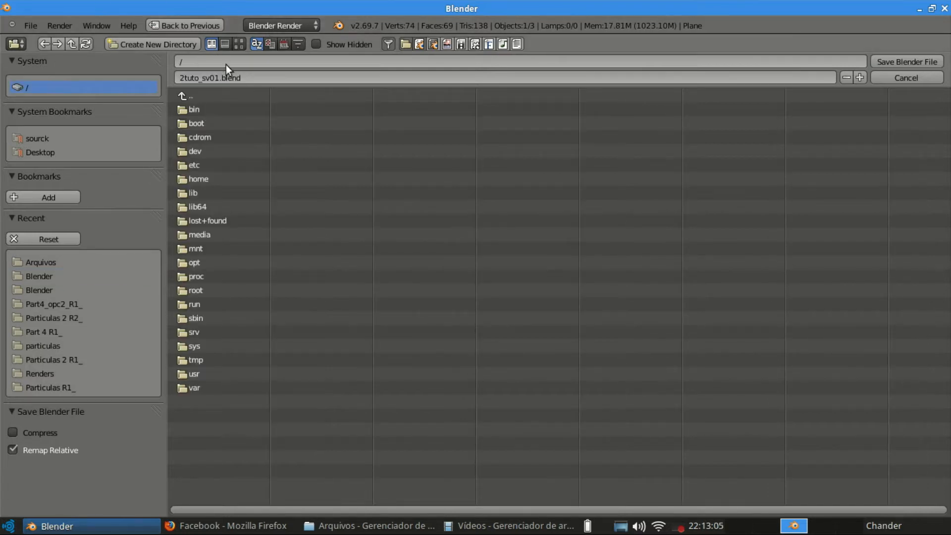
left_click(64, 138)
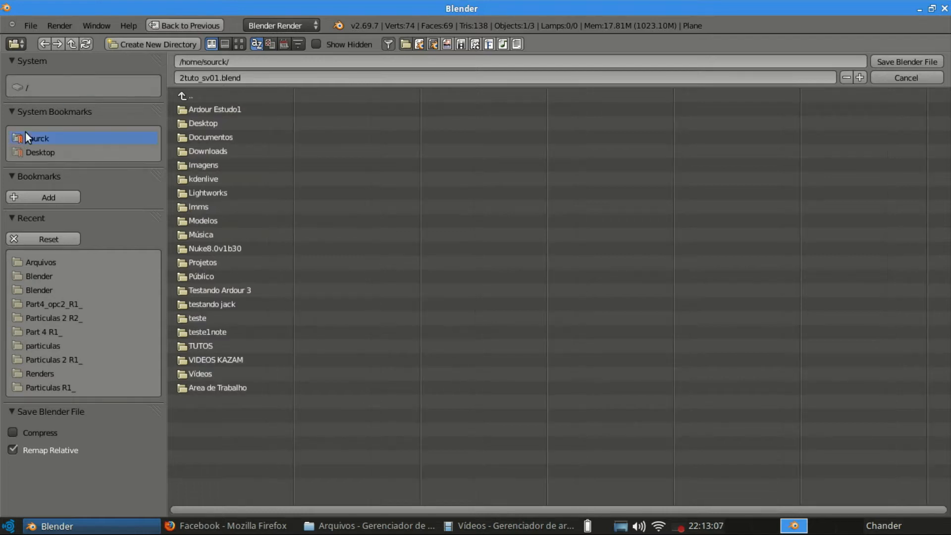
left_click(272, 346)
left_click(198, 110)
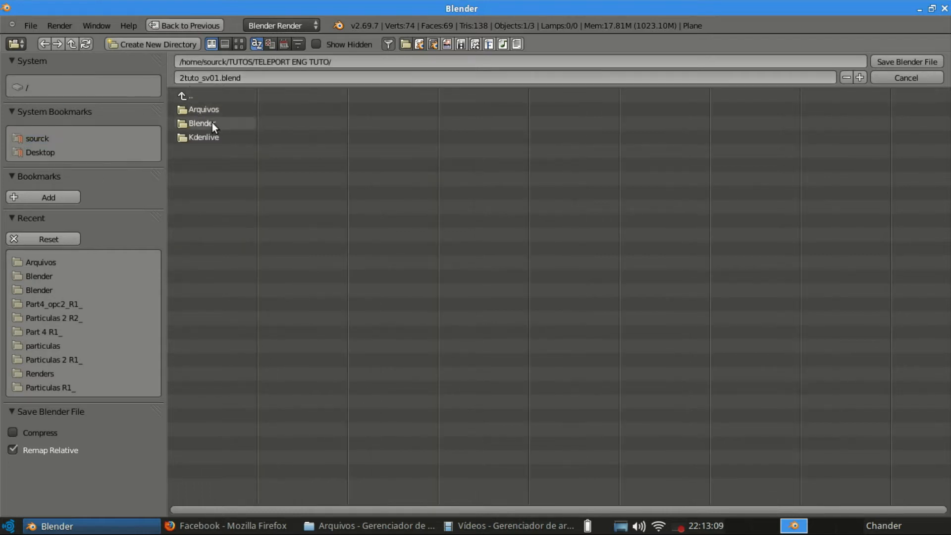
left_click(212, 123)
left_click(928, 60)
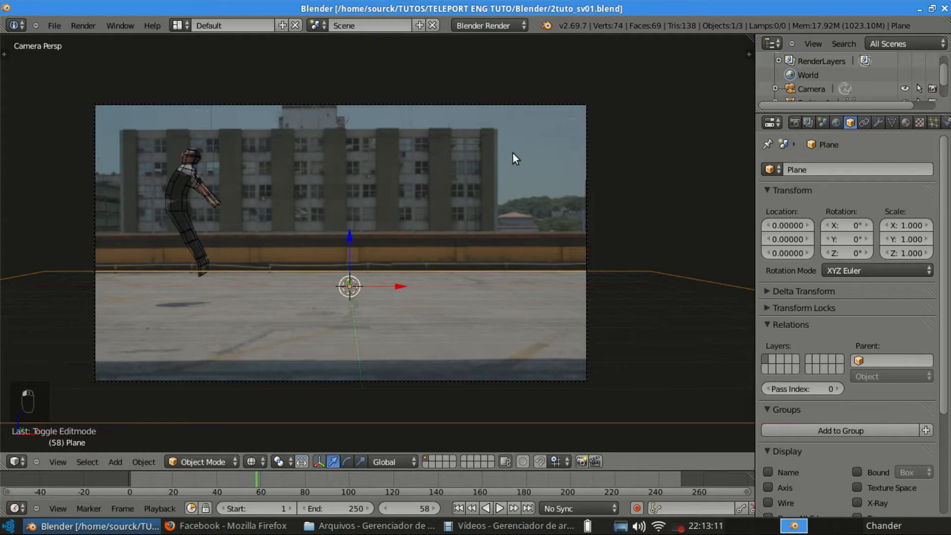
Select the Emitter 1 body mesh, add a particle system to it, and name the particle settings PS1.
key("a")
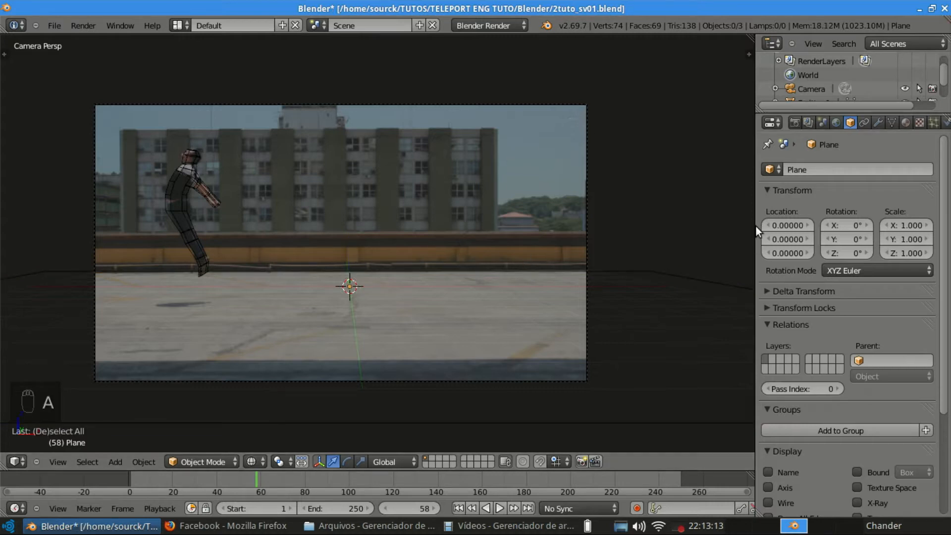
left_click_drag(755, 226, 811, 228)
scroll(585, 250, "up", 1)
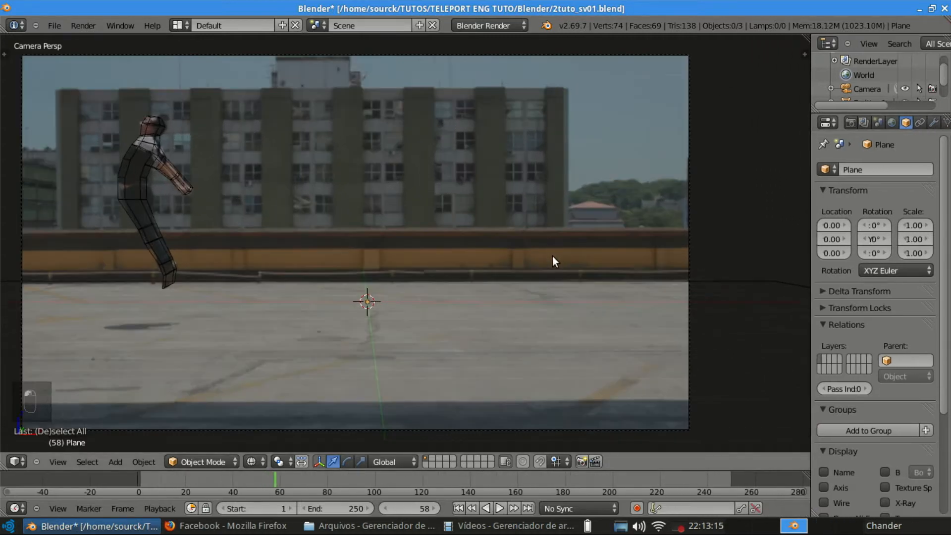
scroll(460, 243, "down", 1)
scroll(367, 230, "up", 1)
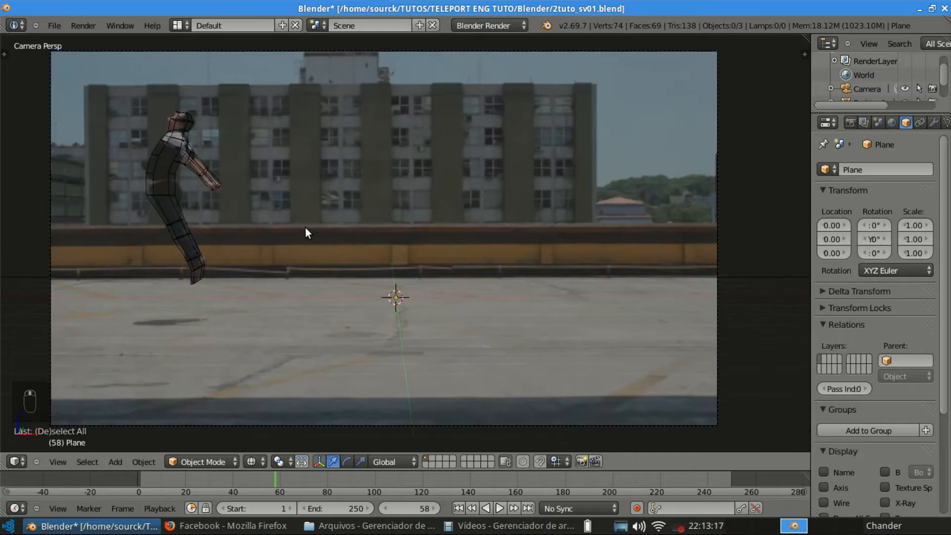
right_click(201, 197)
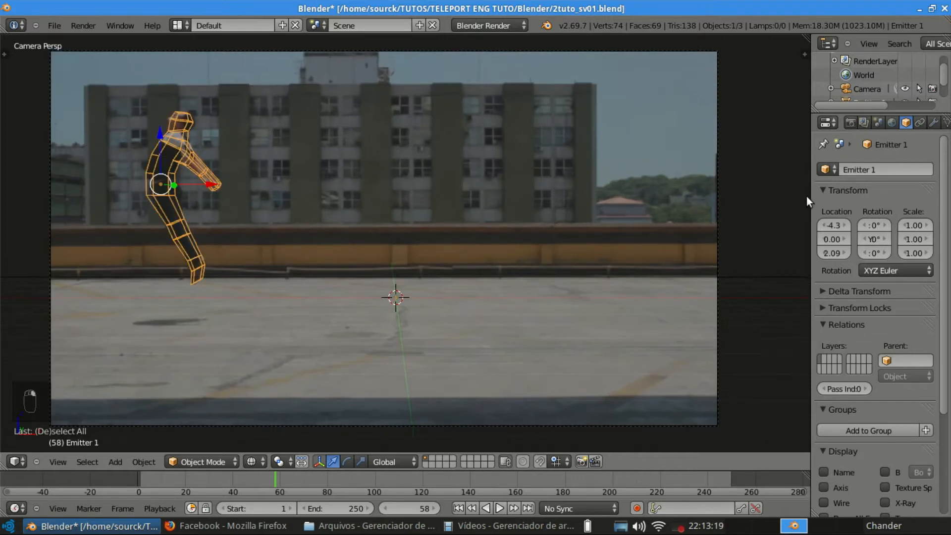
left_click_drag(806, 196, 728, 180)
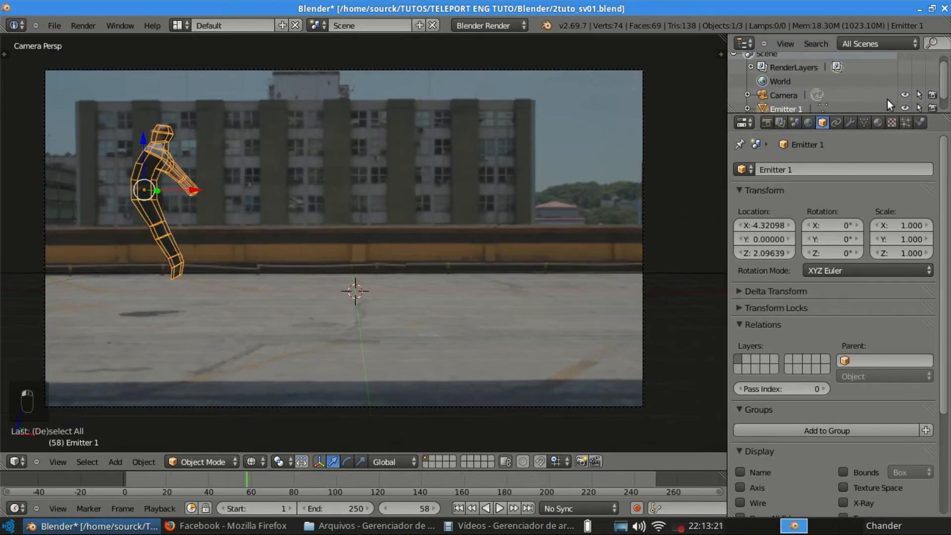
left_click(906, 123)
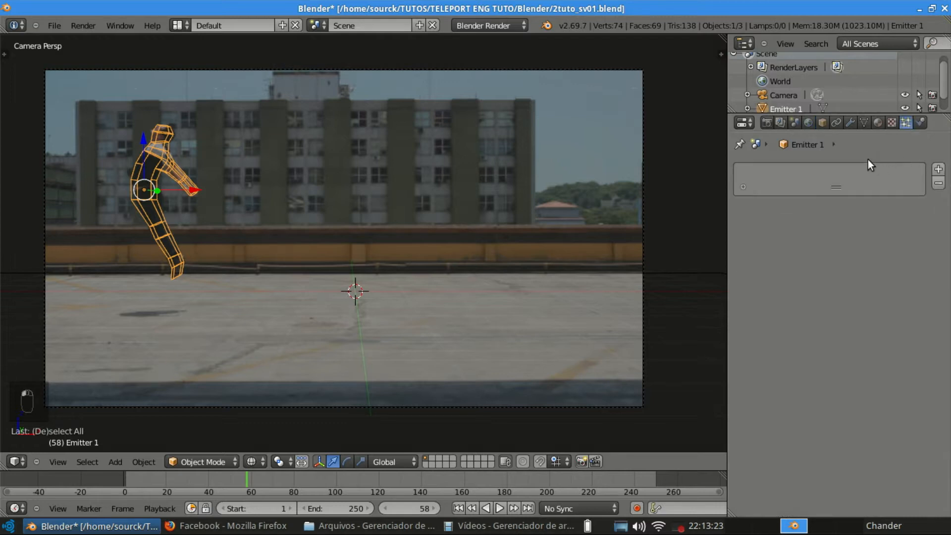
left_click(938, 169)
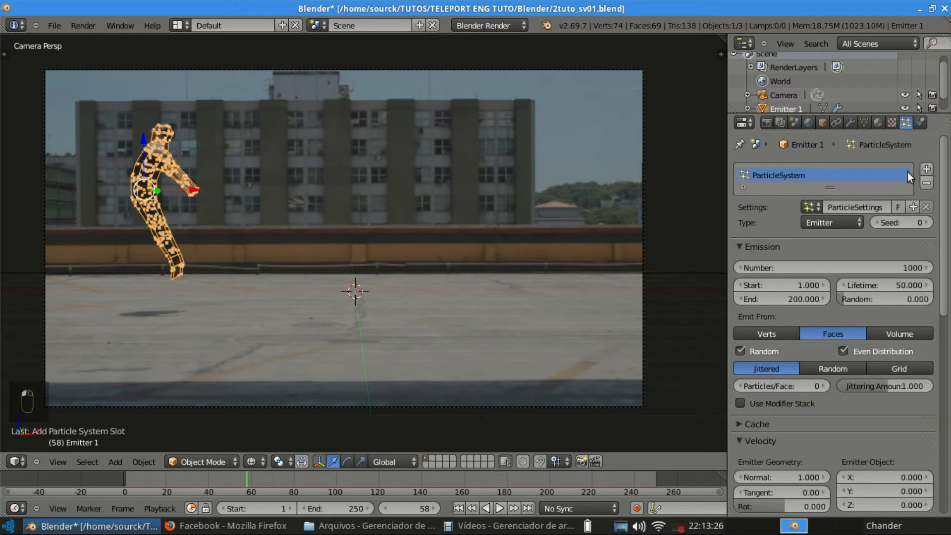
left_click(880, 214)
type("PS1")
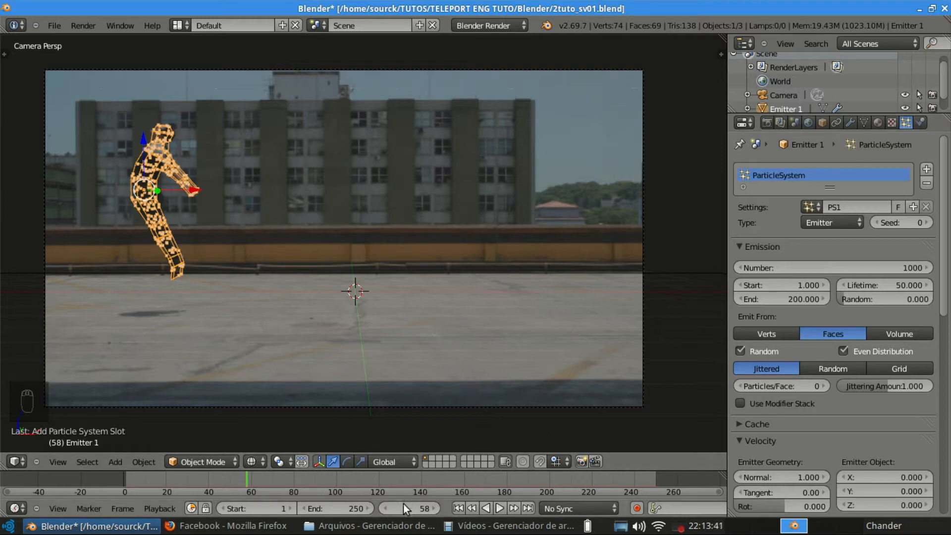
Set the particle emission to start at frame 58 and end at frame 59.
left_click(785, 287)
type("58")
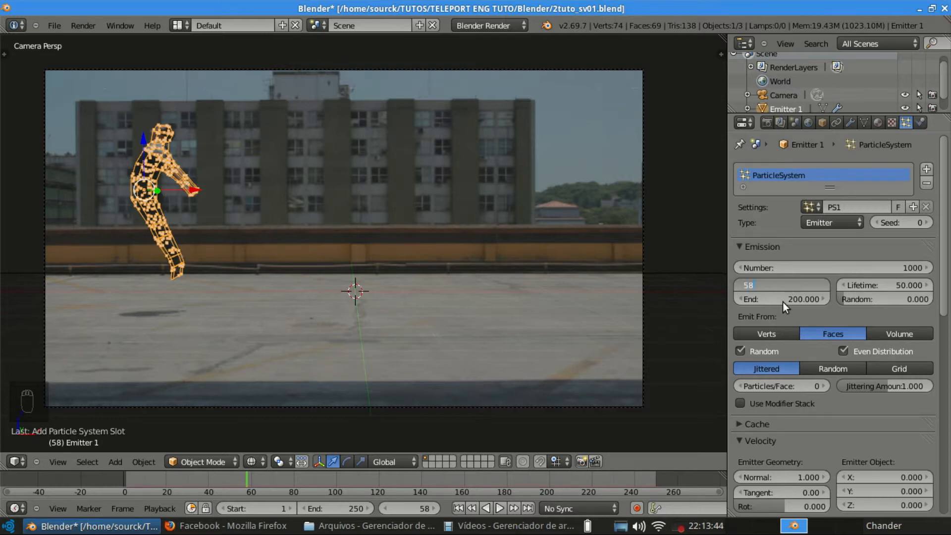
key("Return")
left_click(782, 301)
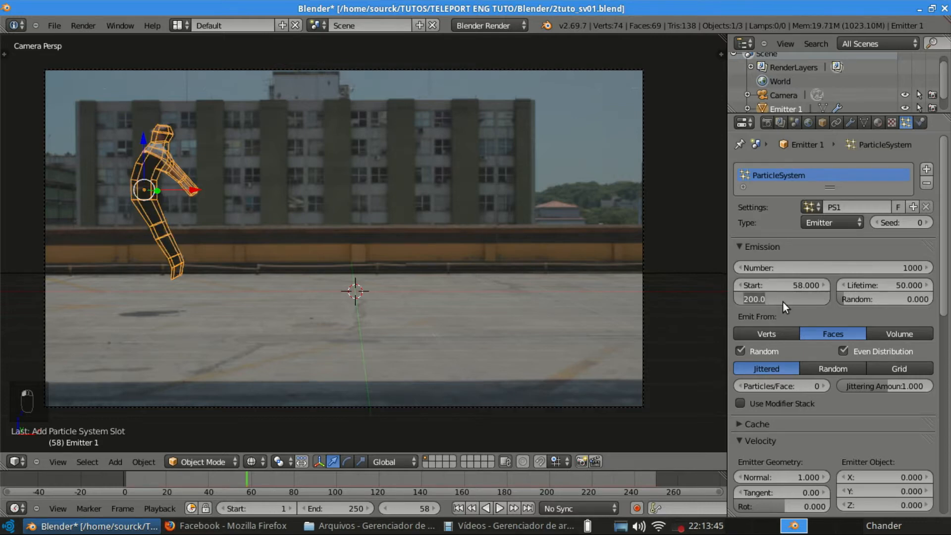
type("59")
key("Return")
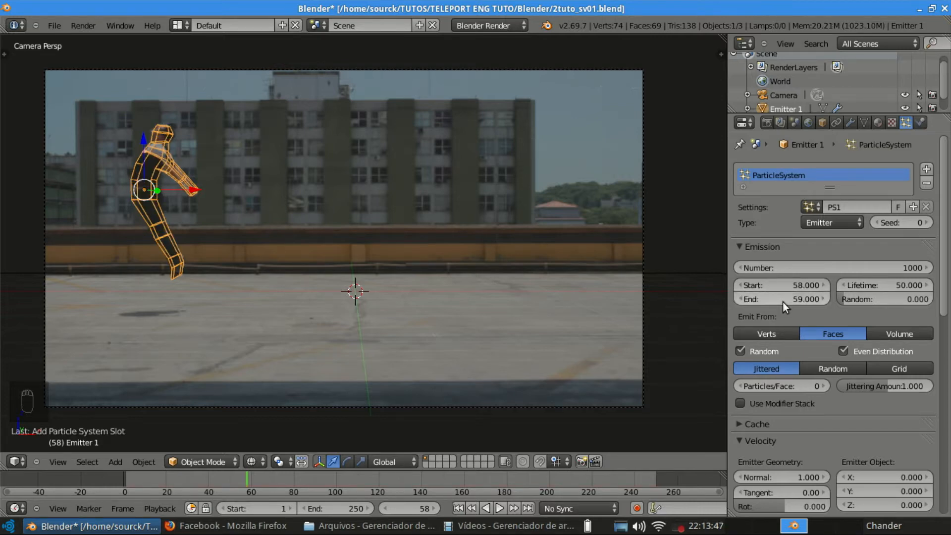
Play the animation from frame 41 and scrub to frame 65 to examine how the particles leave the body mesh.
left_click_drag(237, 478, 211, 483)
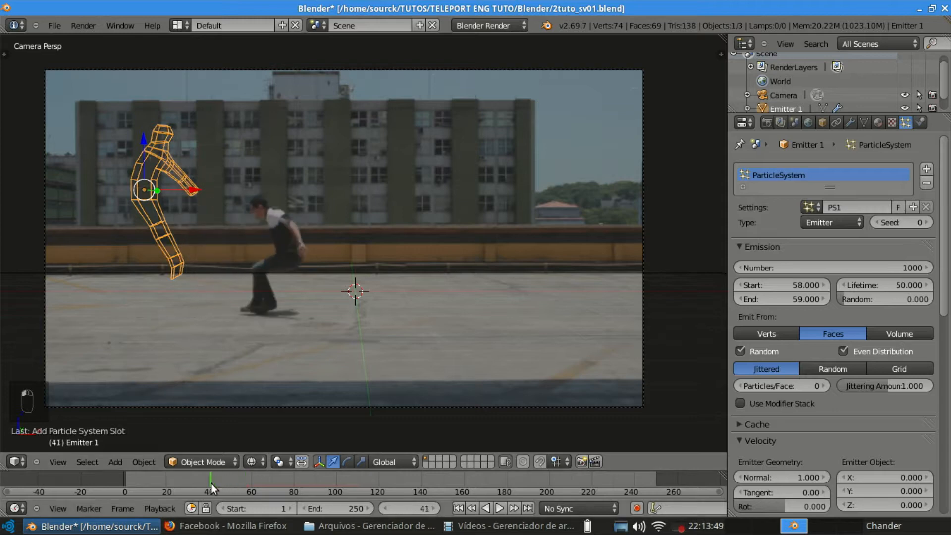
key("alt+a")
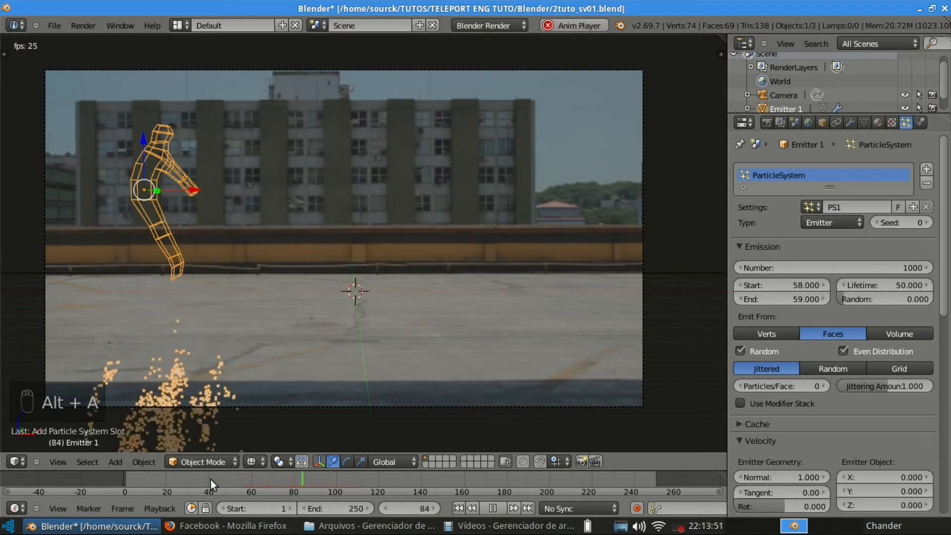
key("alt+a")
left_click_drag(210, 479, 262, 479)
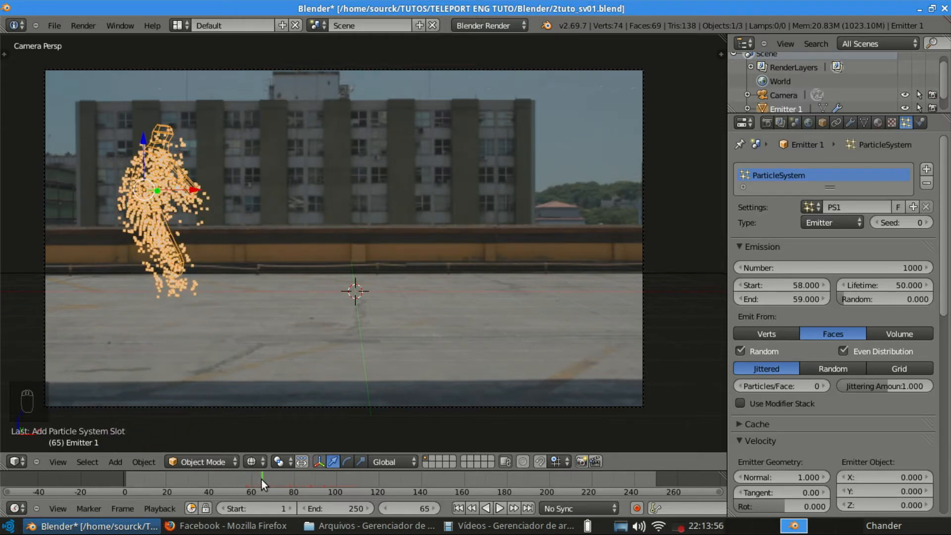
Enable collision physics on the floor plane, with particle stickiness 7.1 and particle friction factor 0.254.
right_click(365, 268)
left_click(920, 122)
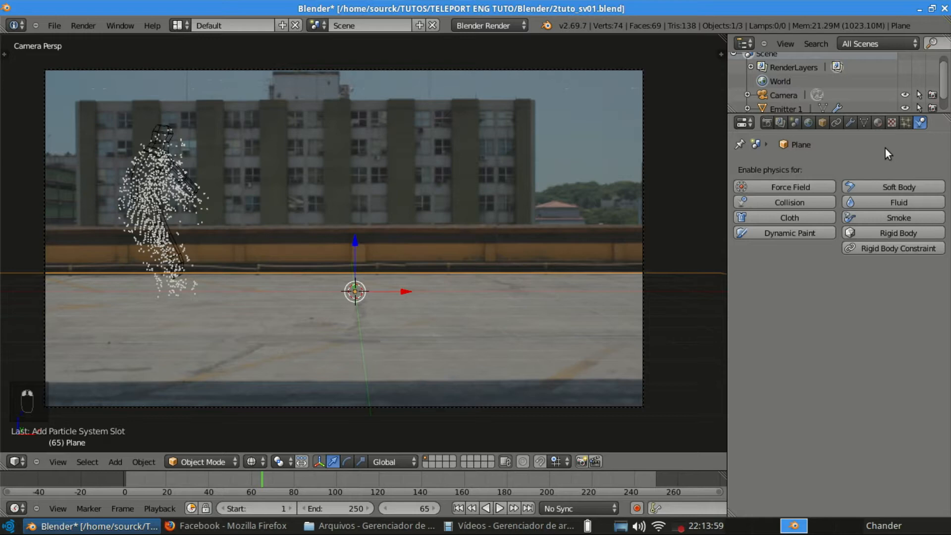
left_click(789, 203)
left_click_drag(792, 328, 816, 329)
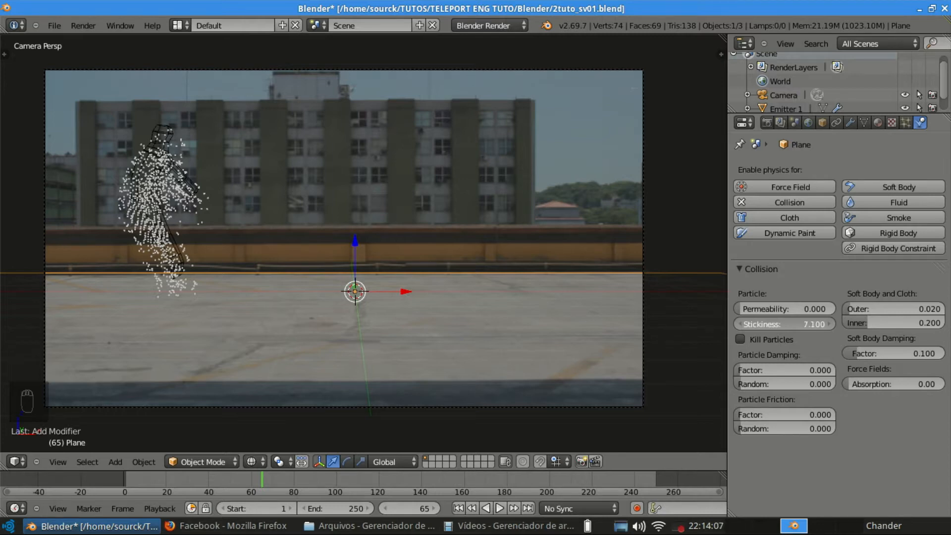
left_click_drag(817, 324, 817, 324)
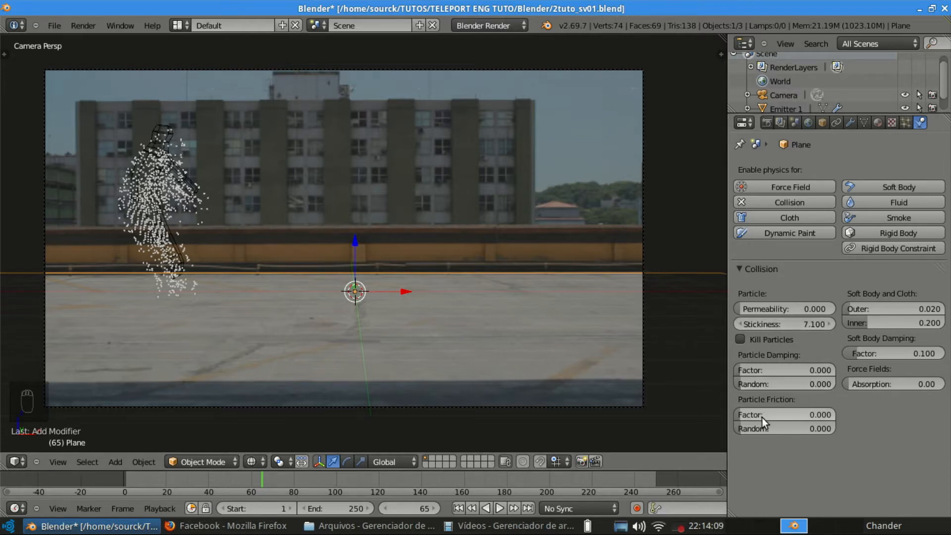
left_click_drag(760, 416, 812, 415)
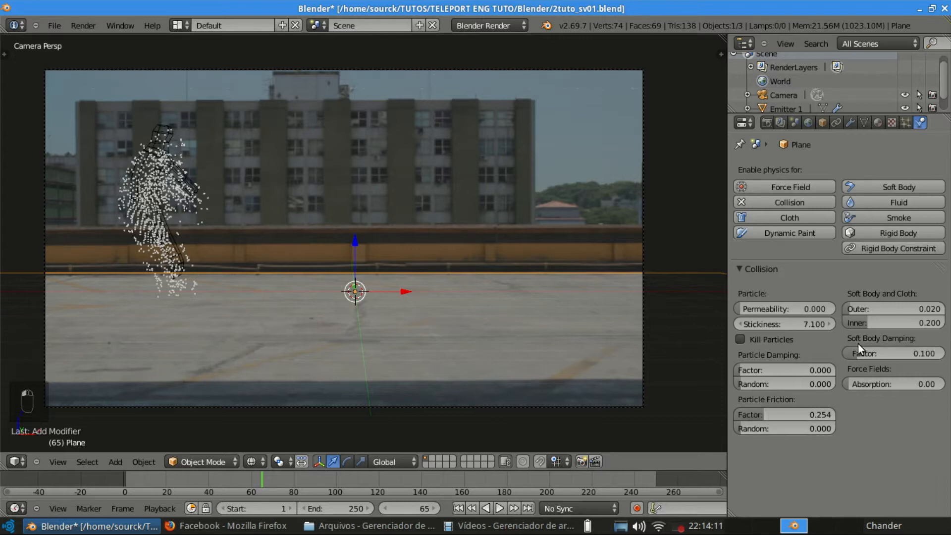
Set the plane's inner soft body and cloth collision thickness to 0.001 and its soft body damping factor to 0.
left_click_drag(880, 321, 848, 321)
left_click_drag(899, 353, 840, 354)
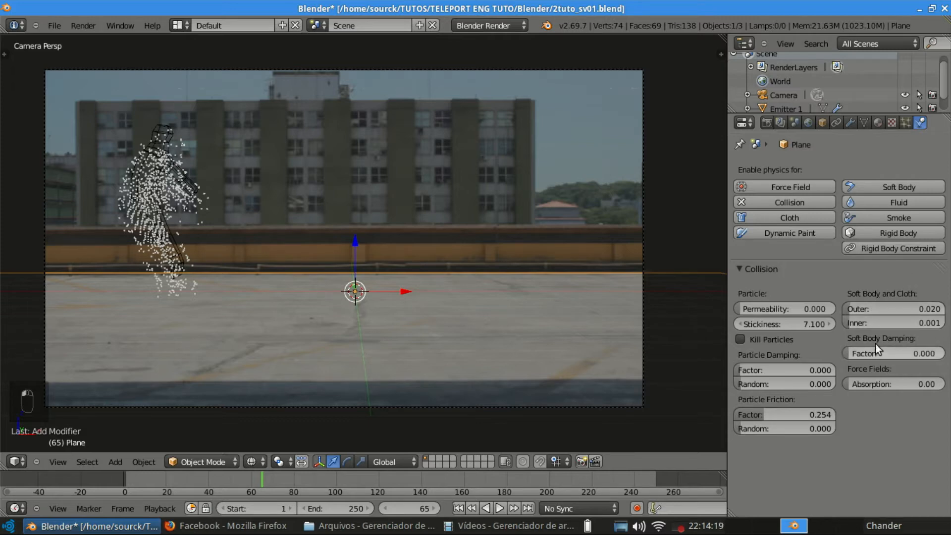
scroll(339, 259, "down", 2)
scroll(339, 260, "up", 2)
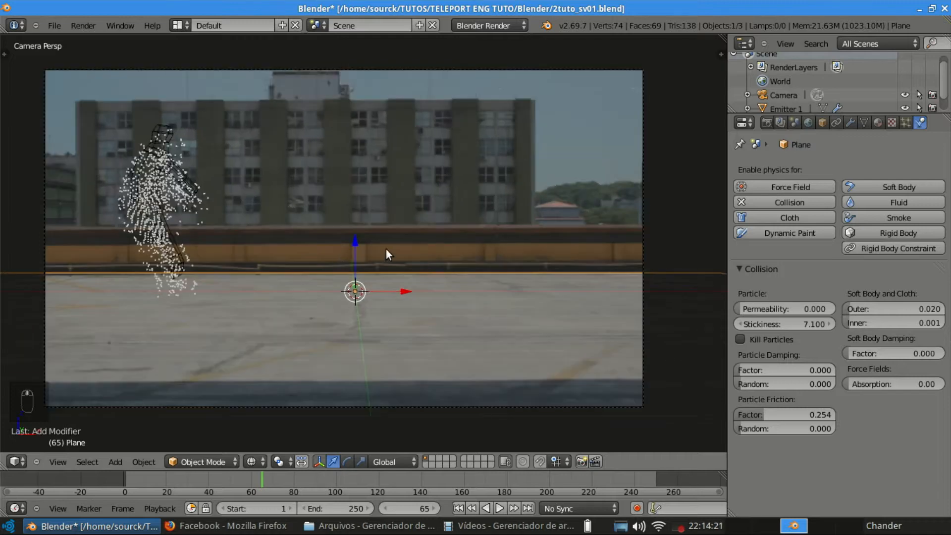
Play the animation repeatedly from before the emission to examine how the particles hit the floor plane.
middle_click_drag(379, 264, 375, 265, "shift")
key("alt+a")
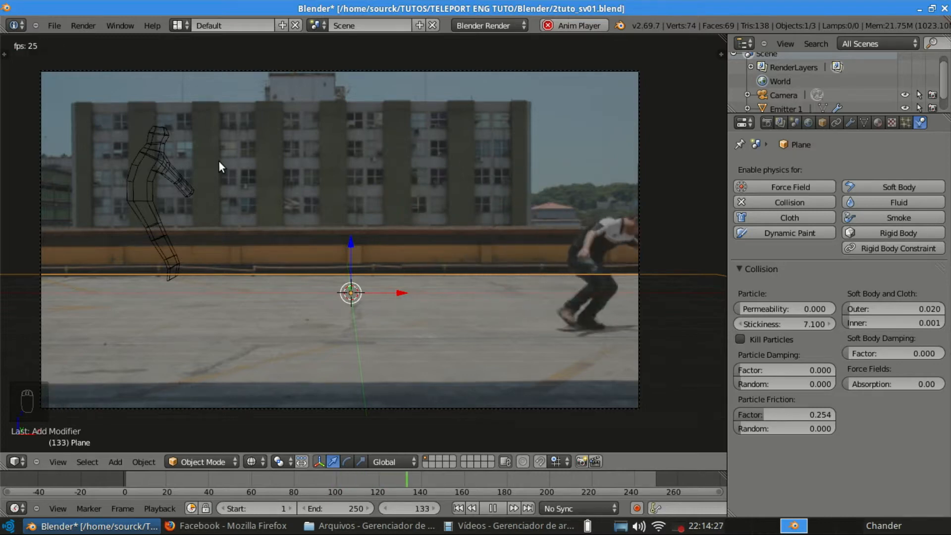
left_click(203, 480)
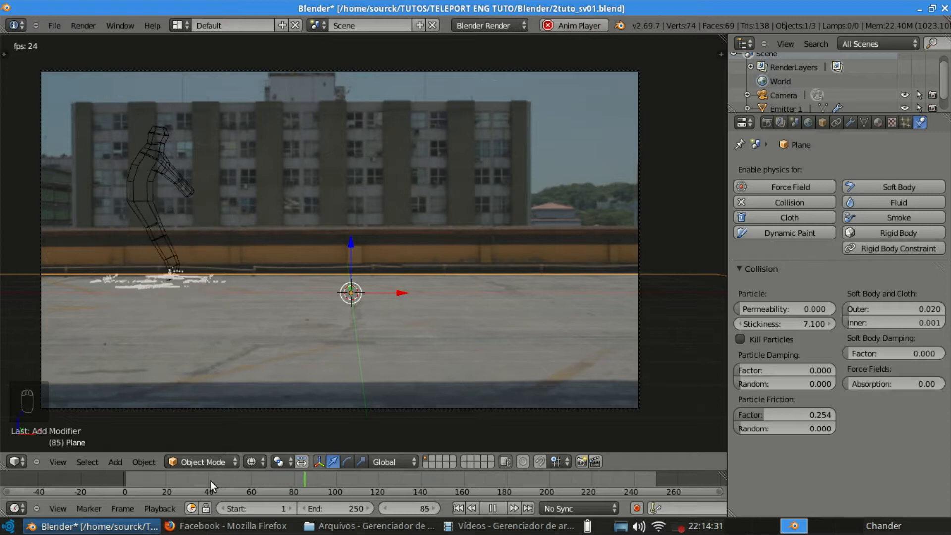
key("alt+a")
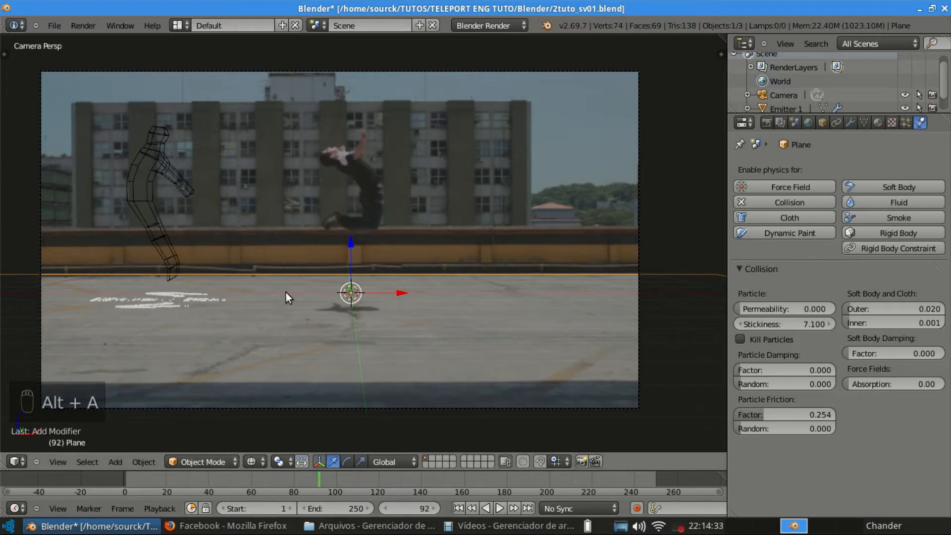
left_click(245, 479)
key("alt+a")
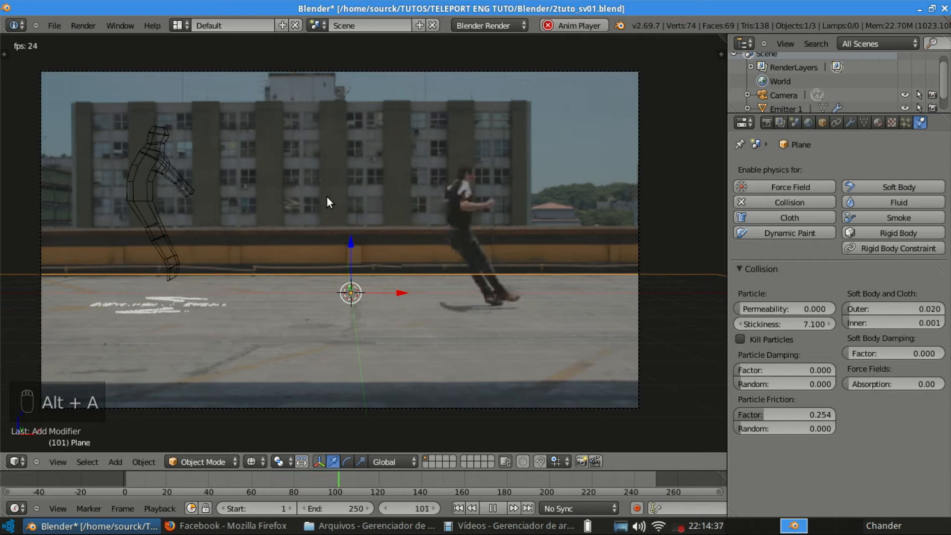
key("alt+a")
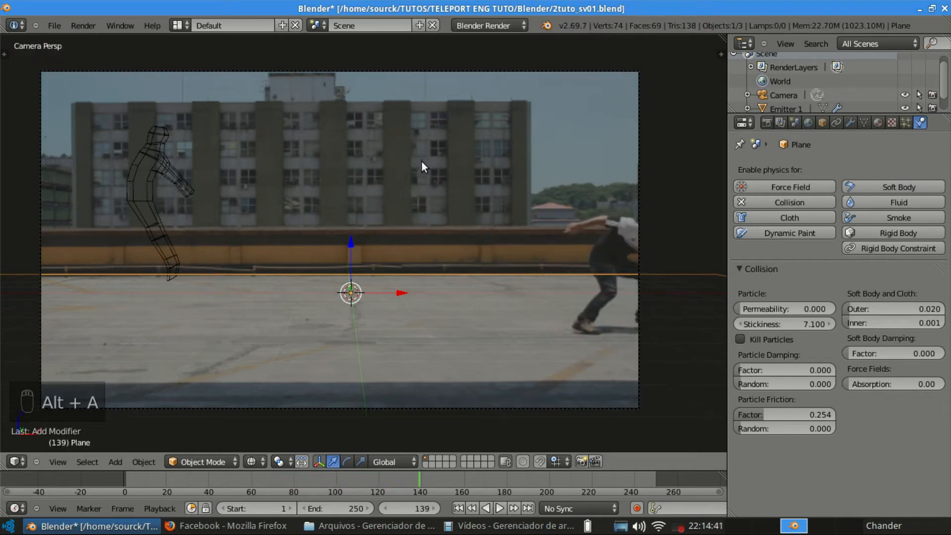
Select the Emitter 1 body mesh and set its particle system's cache step to 1.
left_click(904, 123)
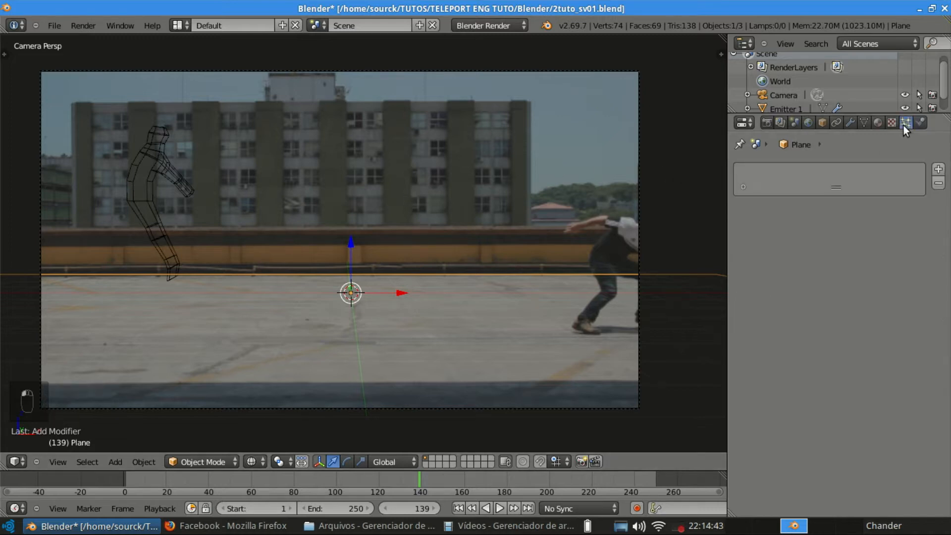
right_click(153, 137)
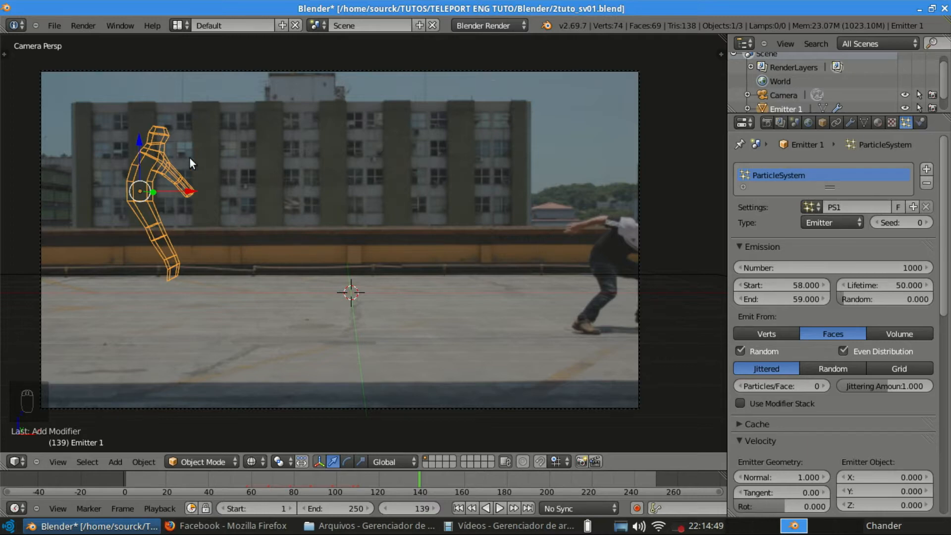
scroll(759, 277, "down", 4)
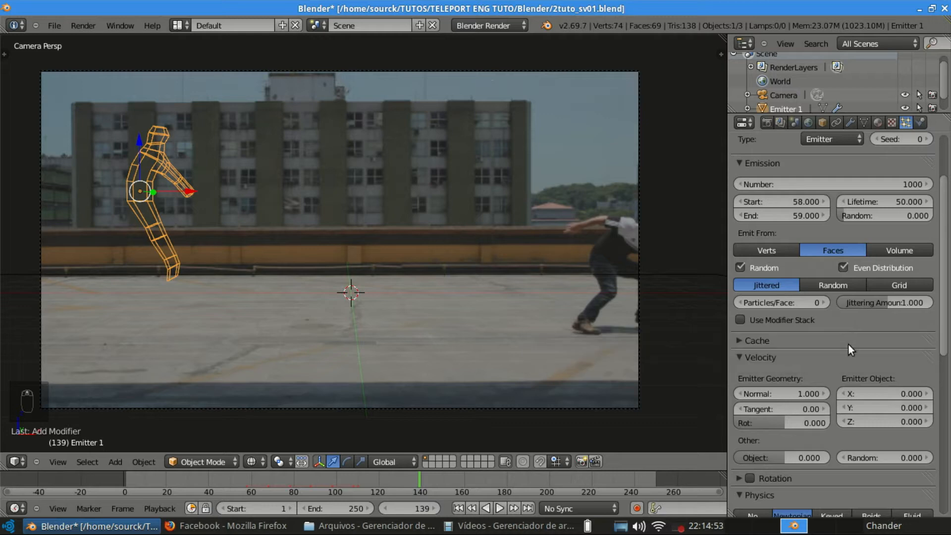
scroll(759, 313, "down", 2)
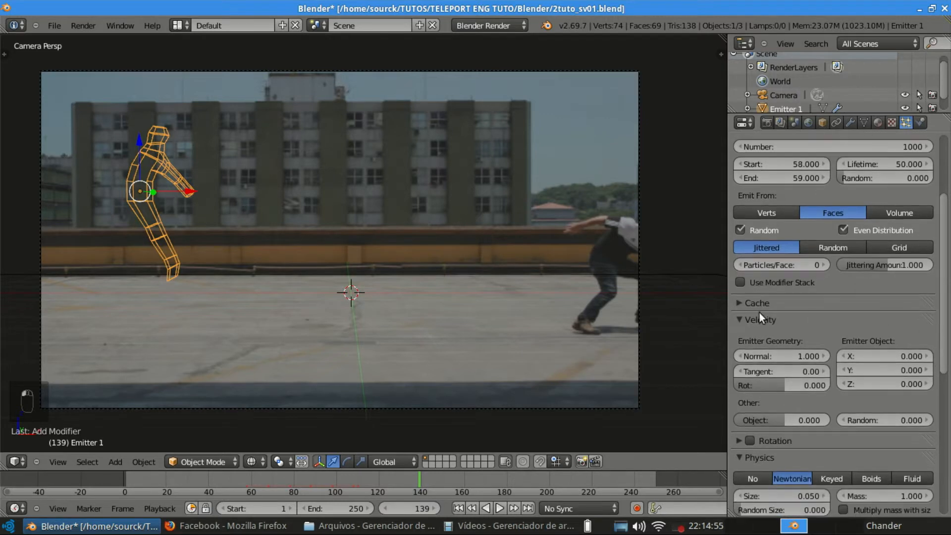
left_click(774, 304)
scroll(772, 366, "down", 3)
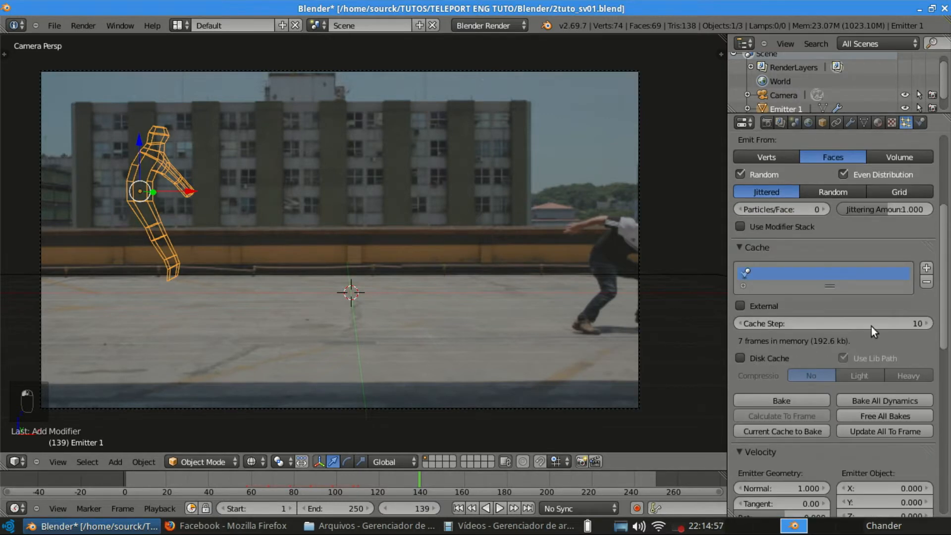
left_click(839, 325)
type("1")
key("Return")
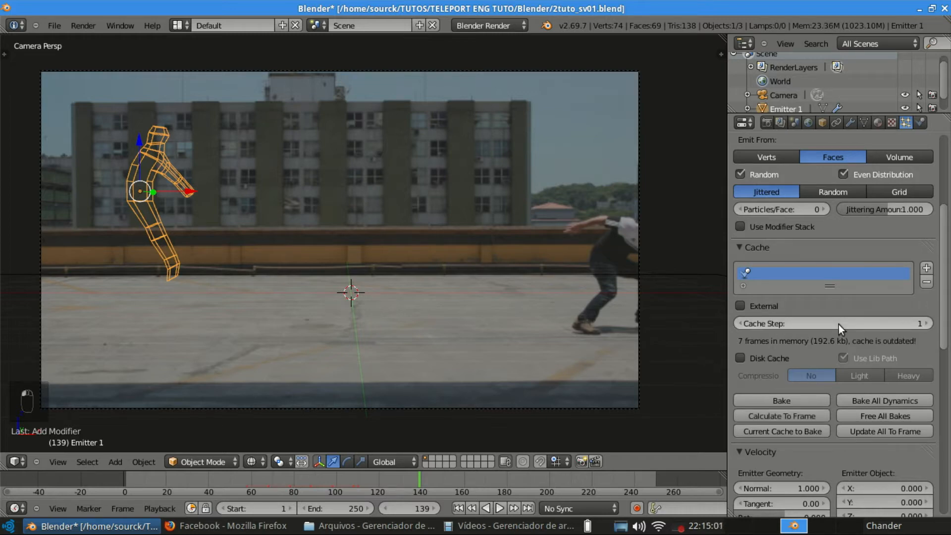
Play the animation from about frame 52 to refresh the particle cache, and save the project.
left_click(232, 477)
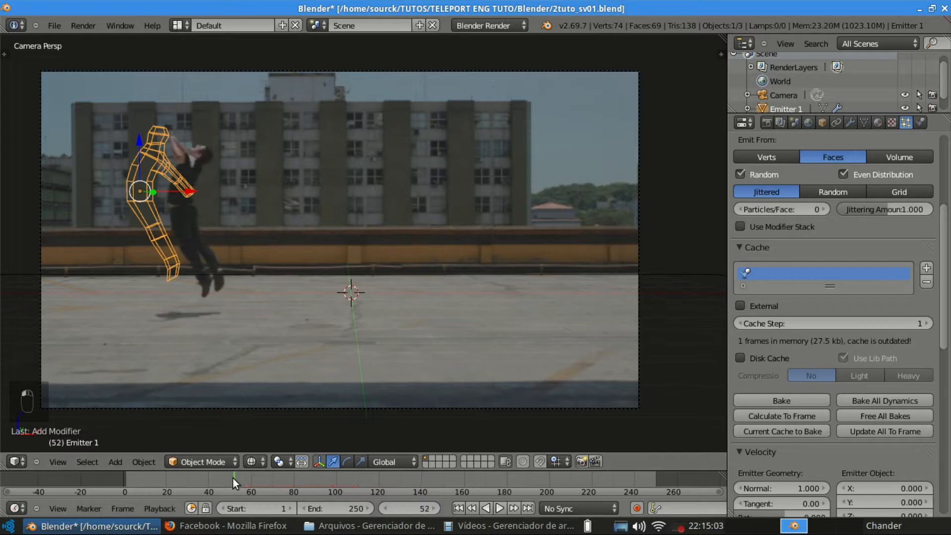
key("alt+a")
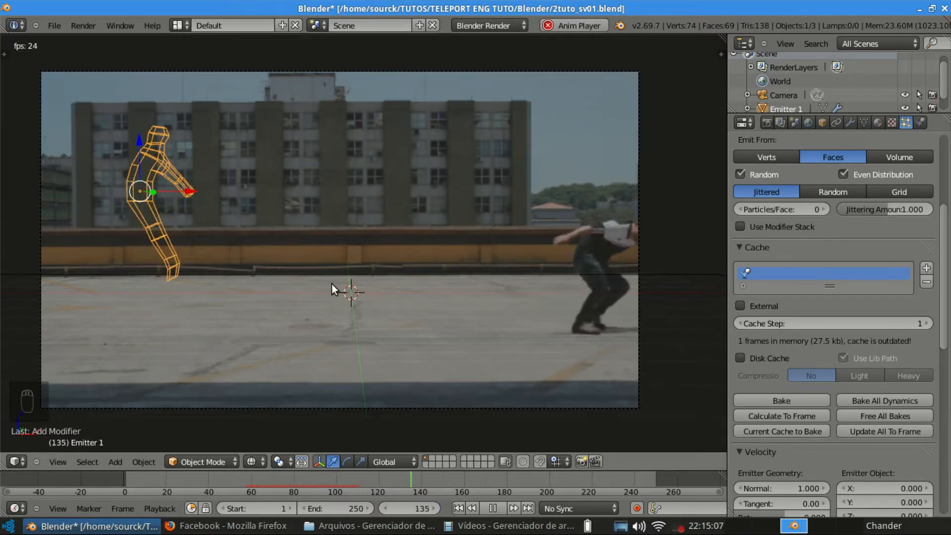
left_click(233, 478)
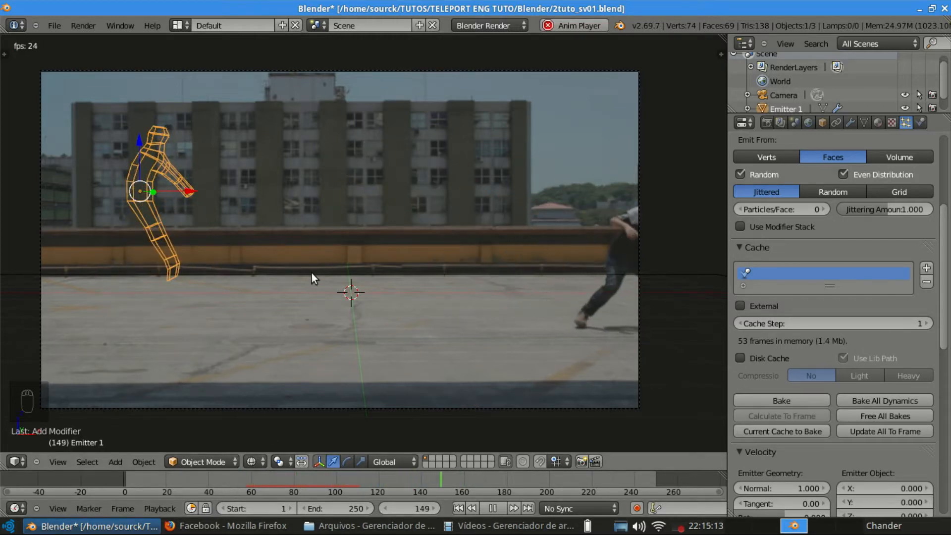
key("alt+a")
key("ctrl+s")
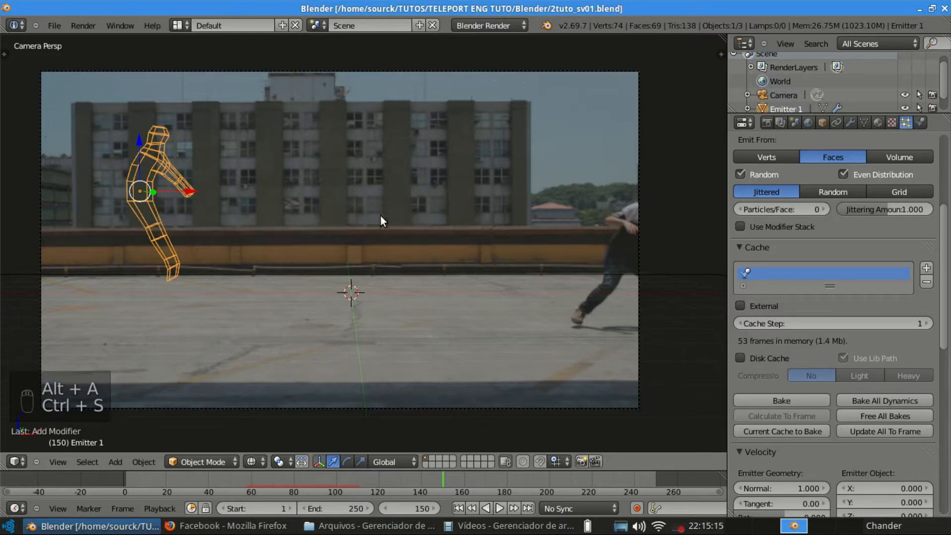
Scrub the timeline to frame 106 and back to frame 71 to examine the particles falling onto the floor.
left_click_drag(279, 476, 349, 492)
scroll(877, 263, "up", 4)
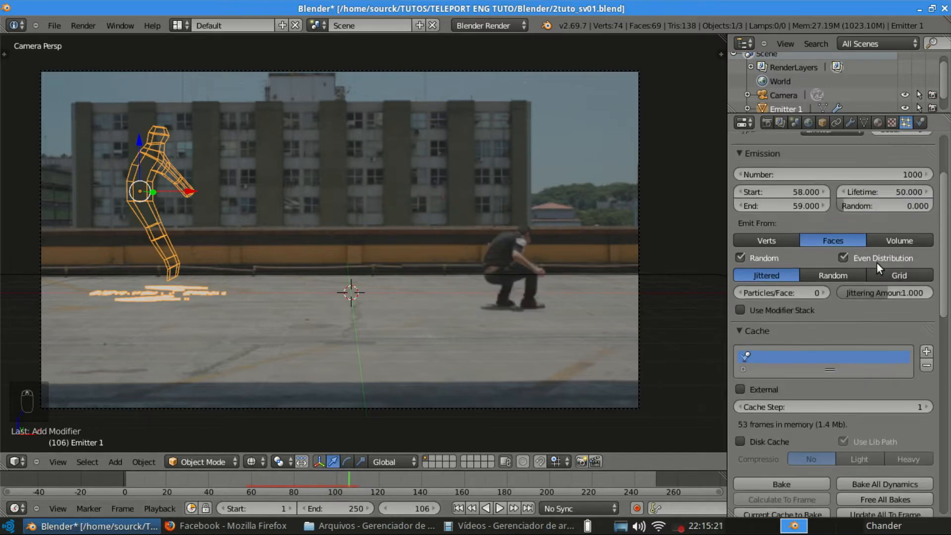
scroll(877, 263, "up", 3)
scroll(177, 386, "up", 1)
left_click_drag(230, 481, 274, 484)
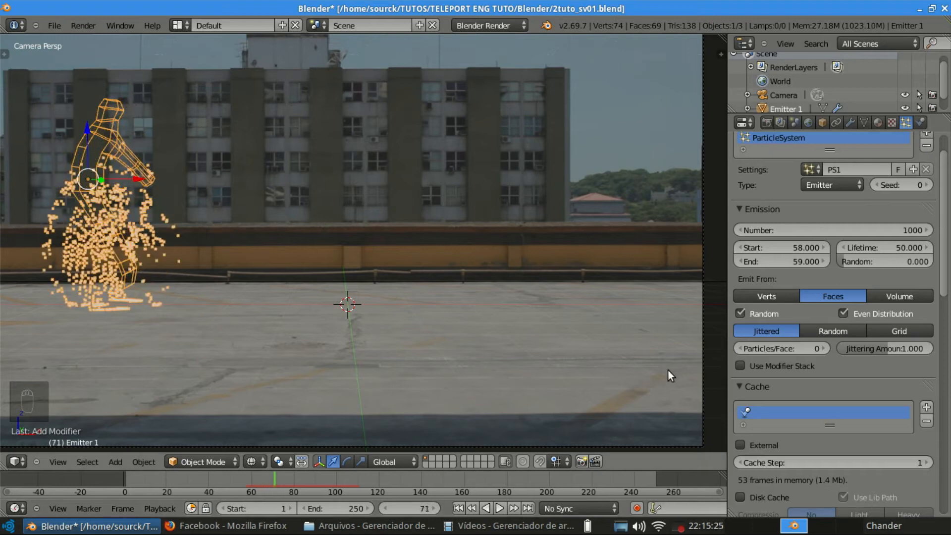
Subdivide all the geometry of the Emitter 1 body mesh once.
scroll(844, 423, "down", 1)
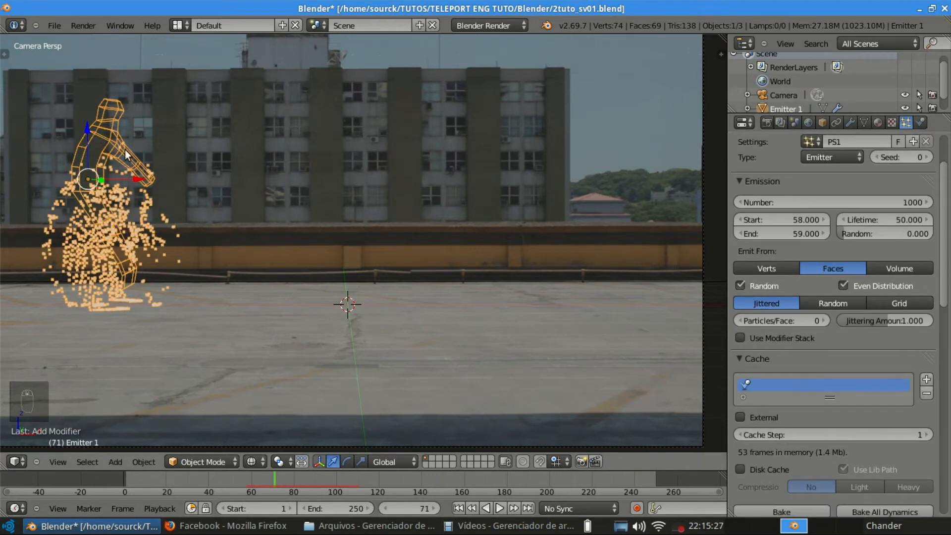
scroll(260, 153, "down", 3)
scroll(296, 147, "up", 3)
key("Tab")
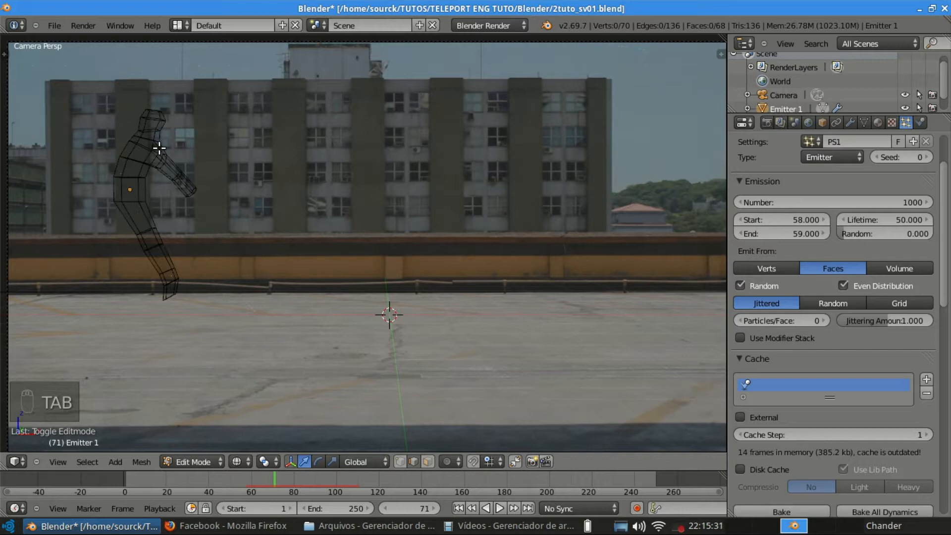
key("a")
key("a")
key("w")
left_click(159, 147)
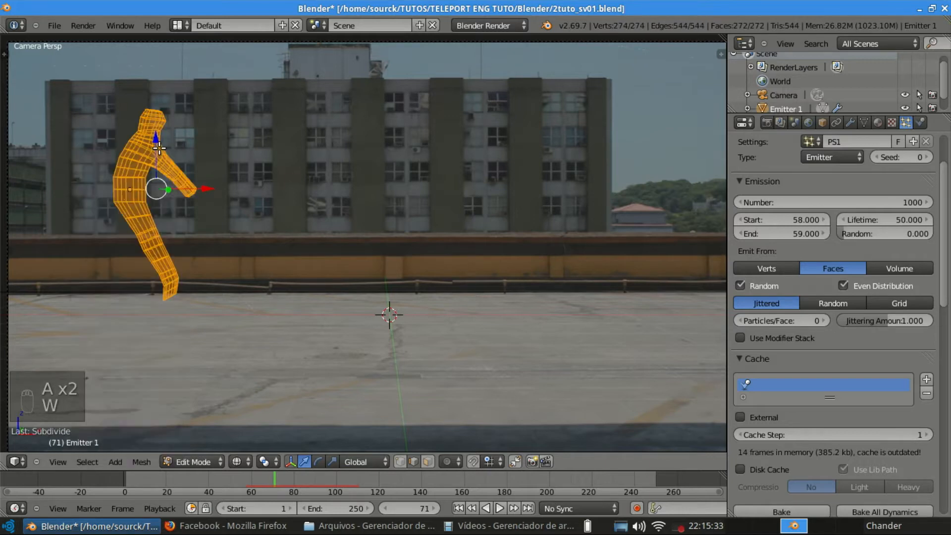
key("Tab")
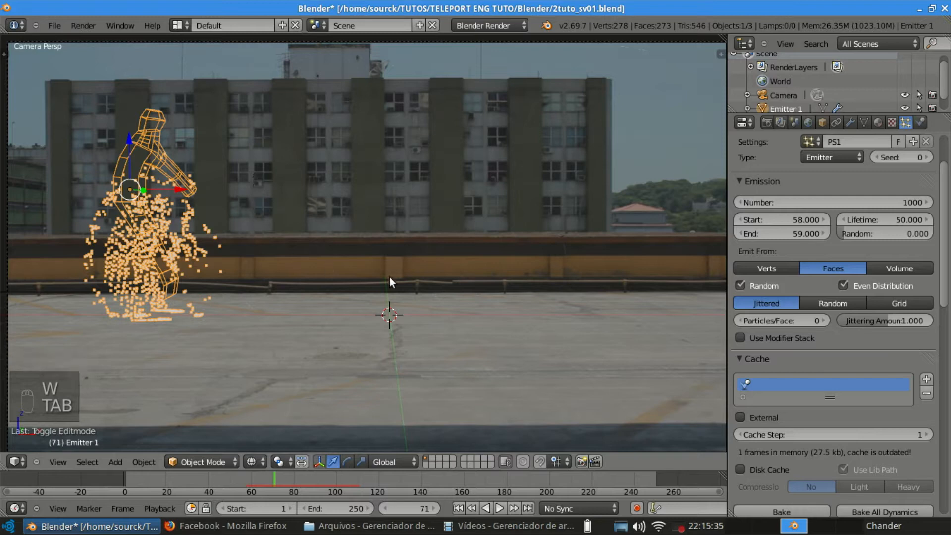
Set the particle number to 3000 and emit the particles from the mesh volume with random distribution.
left_click(846, 202)
type("3000")
key("Return")
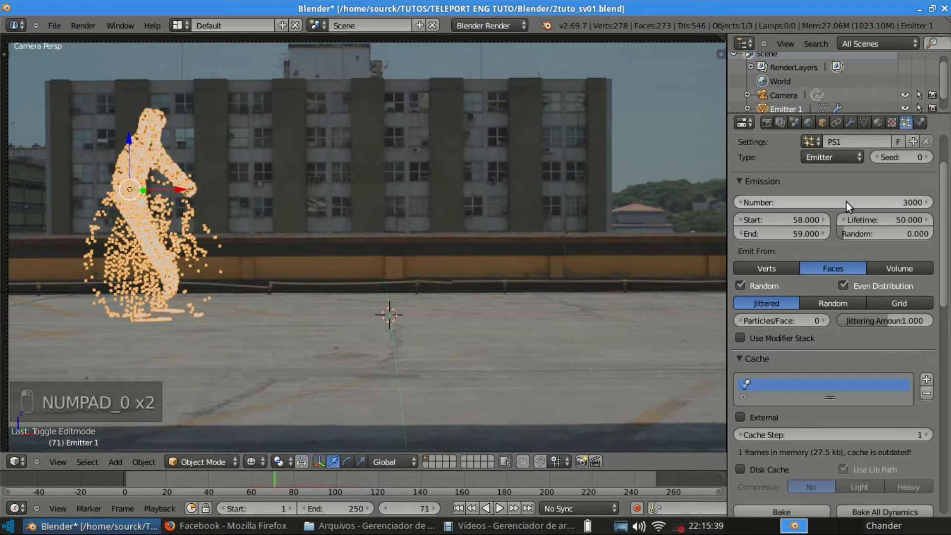
left_click(898, 268)
left_click(805, 306)
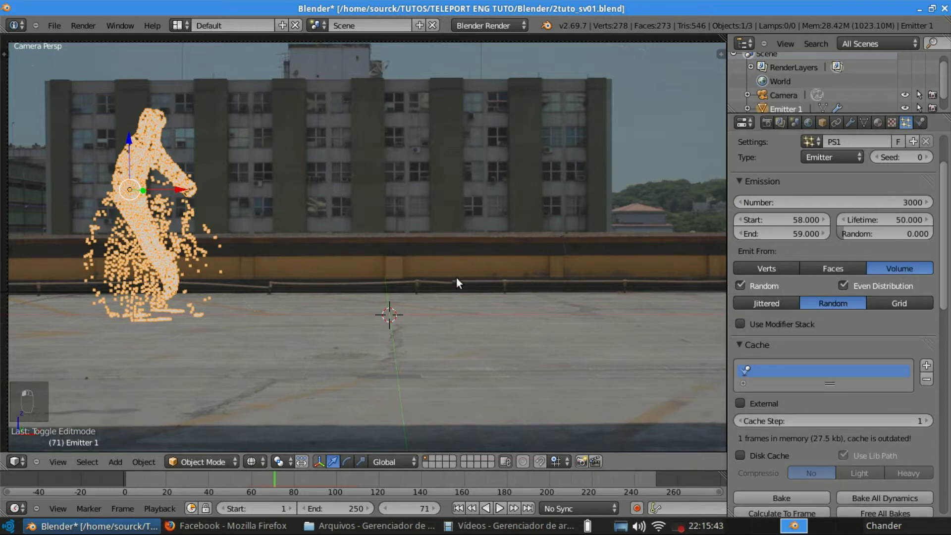
Play the animation from about frame 41 to frame 92 to examine the denser particle emission.
scroll(265, 269, "down", 2)
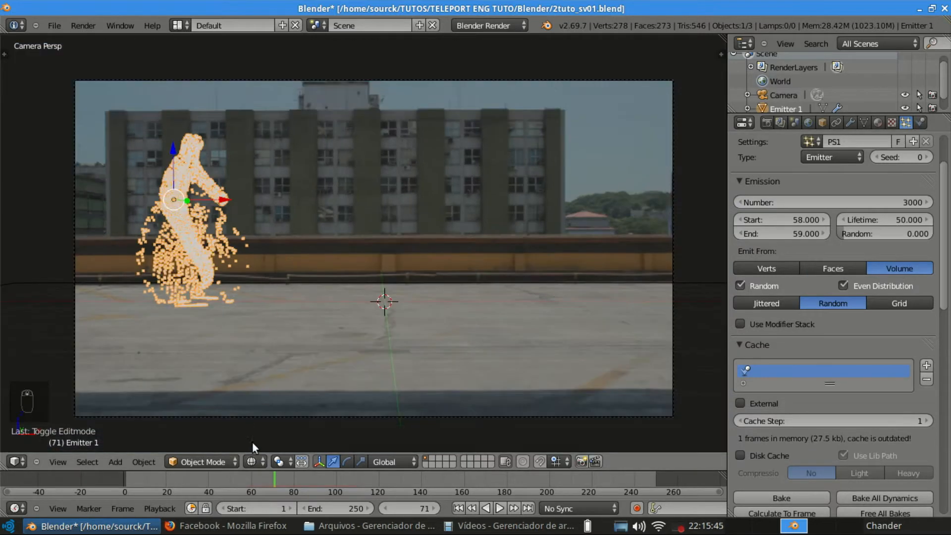
left_click_drag(250, 473, 213, 477)
key("alt+a")
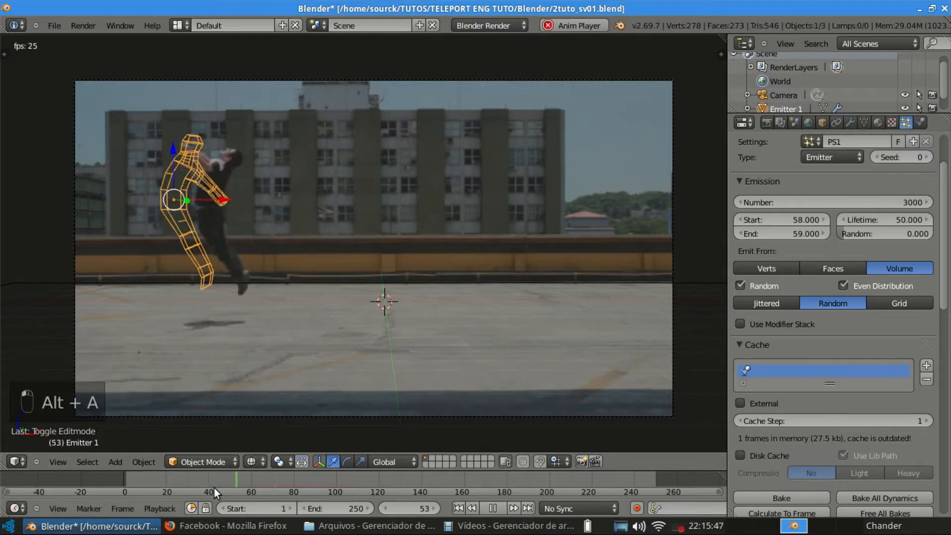
key("alt+a")
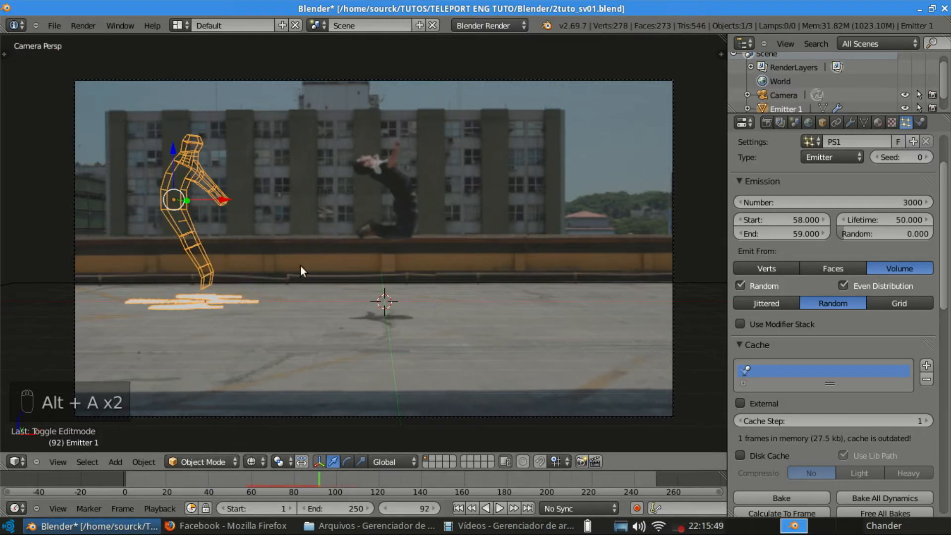
Set the particles' normal emission velocity to 8 and play the animation to frame 81.
scroll(540, 332, "down", 1)
scroll(675, 316, "up", 1)
scroll(837, 312, "down", 10)
left_click(785, 364)
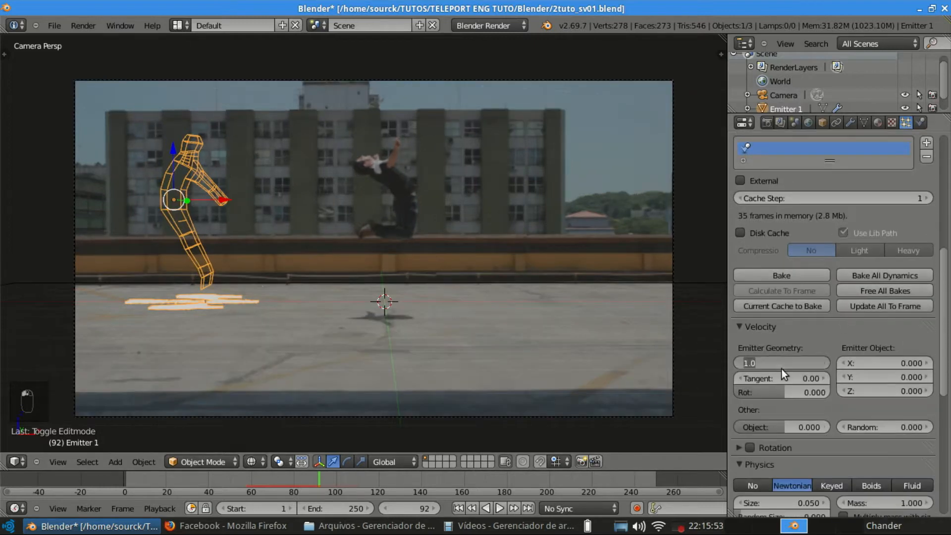
type("8")
key("Return")
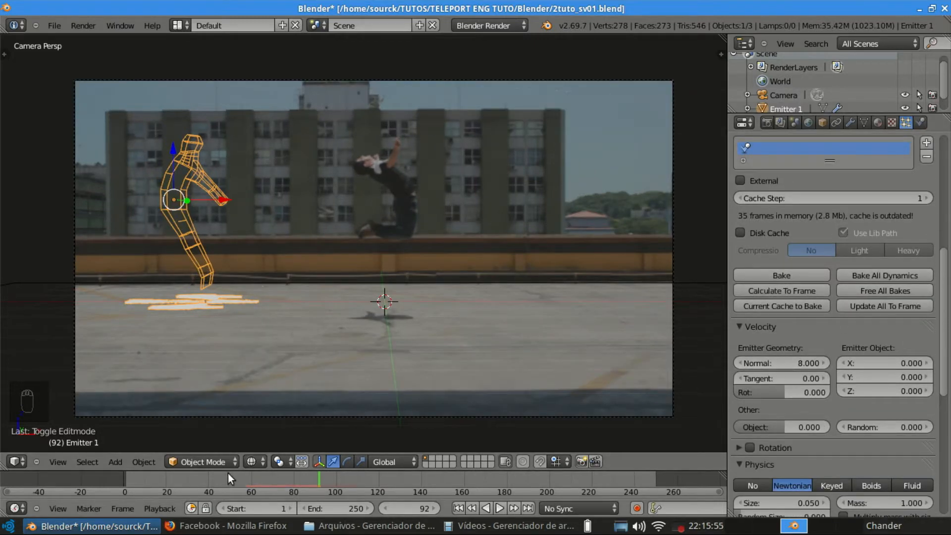
key("alt+a")
key("alt+a")
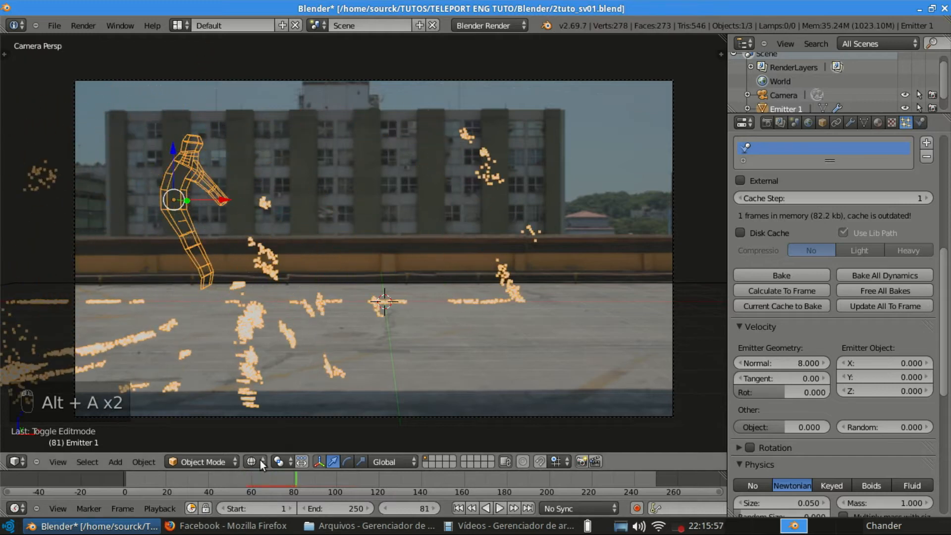
Set the particles' normal emission velocity to 4, and play and calculate the simulation up to frame 109.
left_click(779, 365)
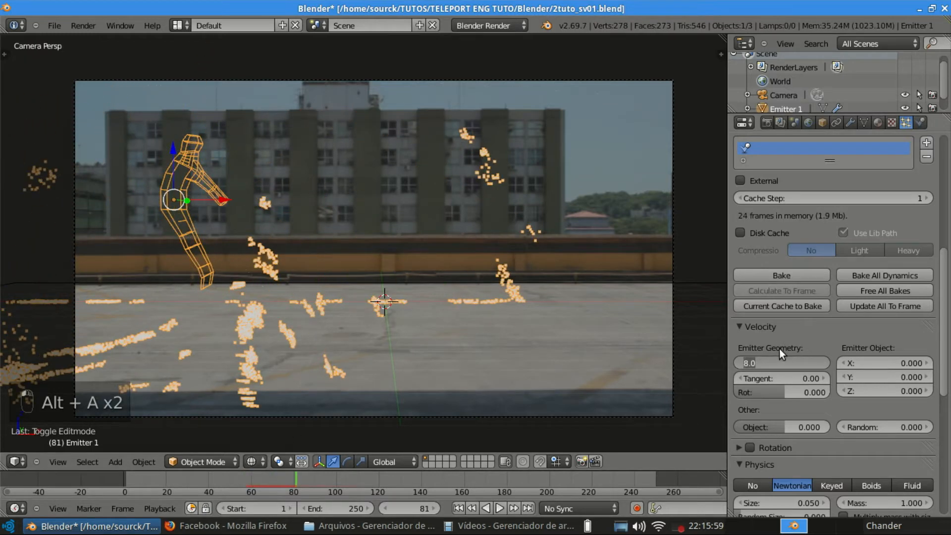
type("4")
key("Return")
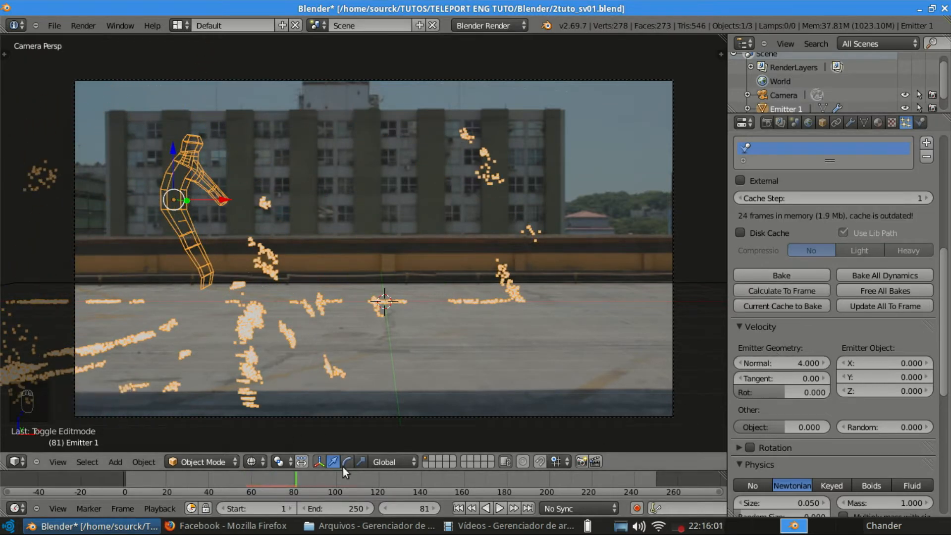
key("alt+a")
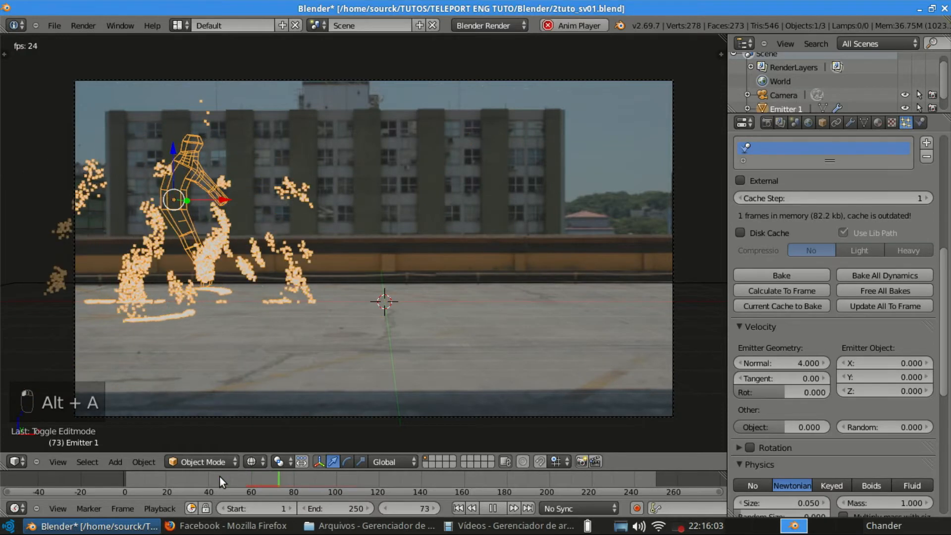
key("alt+a")
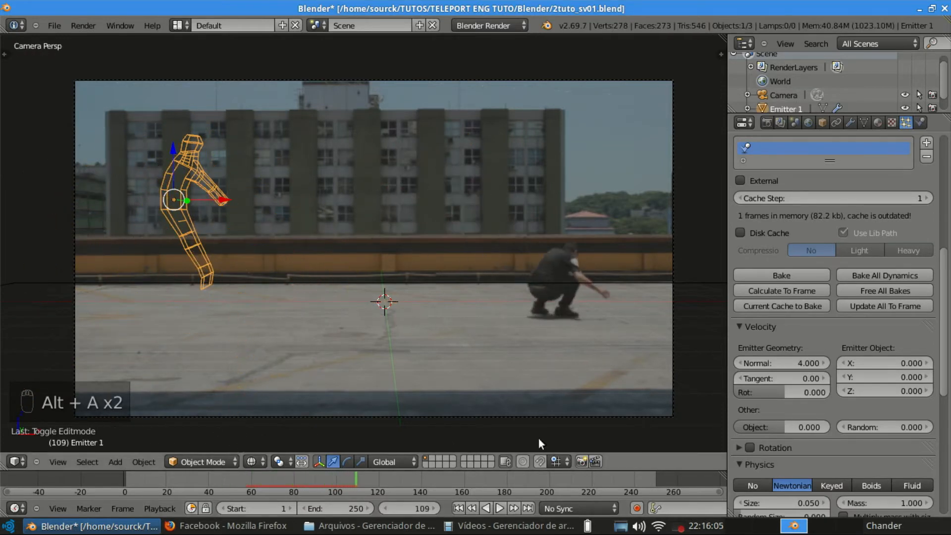
left_click(781, 291)
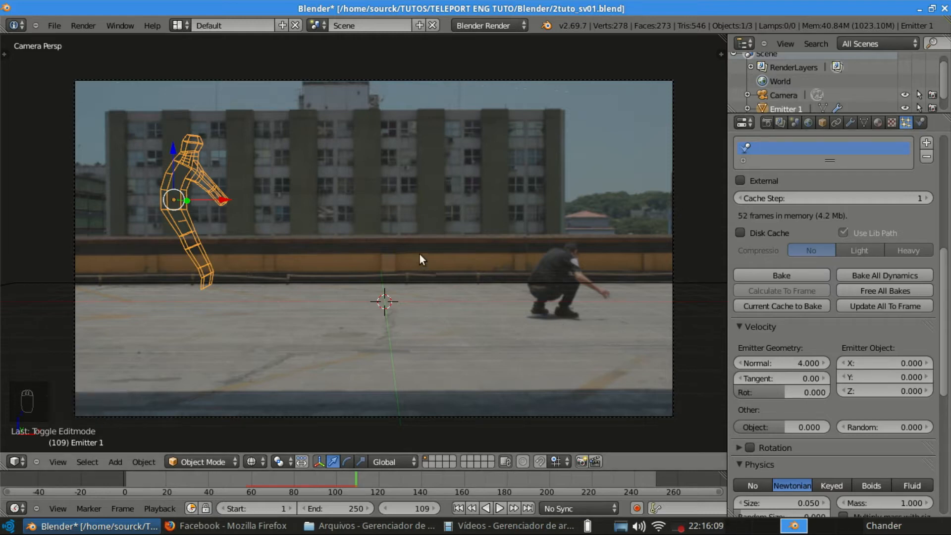
scroll(832, 346, "down", 1)
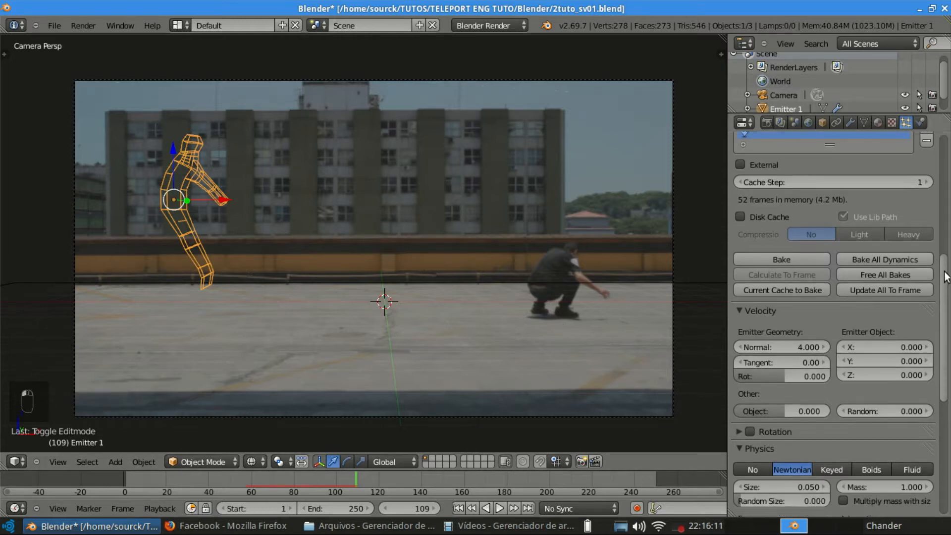
Add a Turbulence force field to the scene at frame 60.
left_click_drag(273, 477, 251, 466)
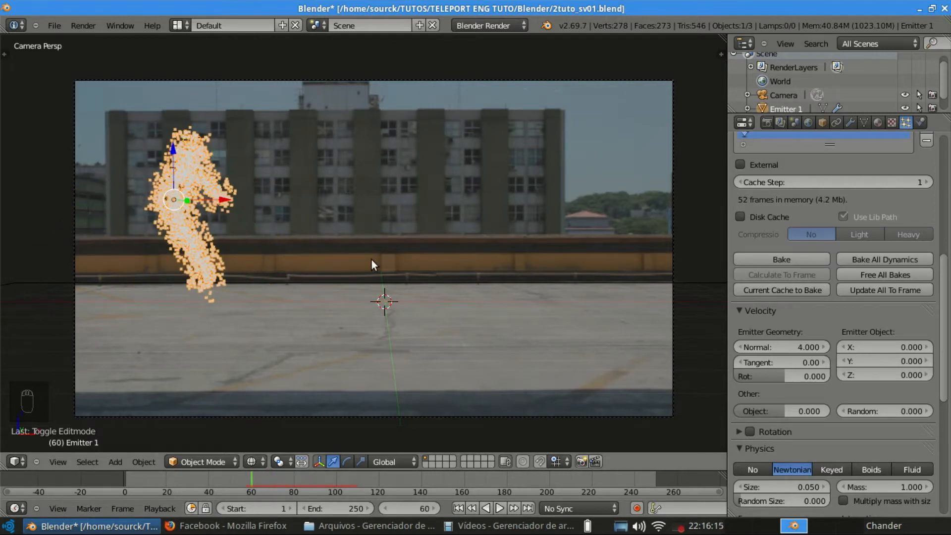
key("shift+a")
key("shift+a")
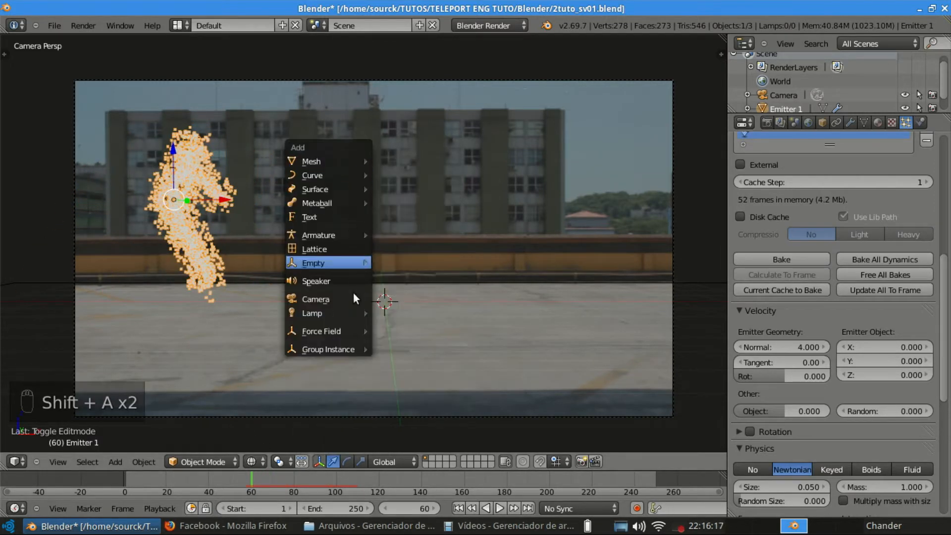
mouse_move(350, 330)
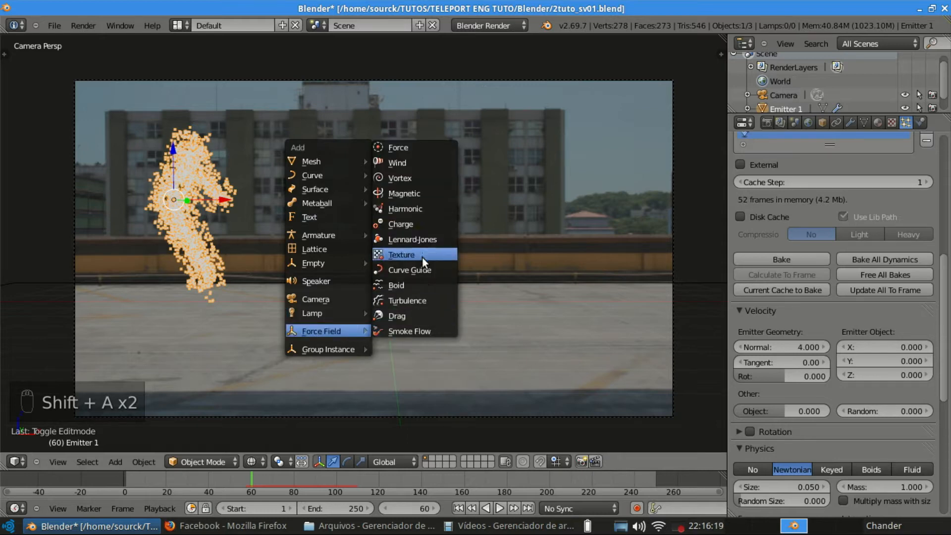
left_click(421, 290)
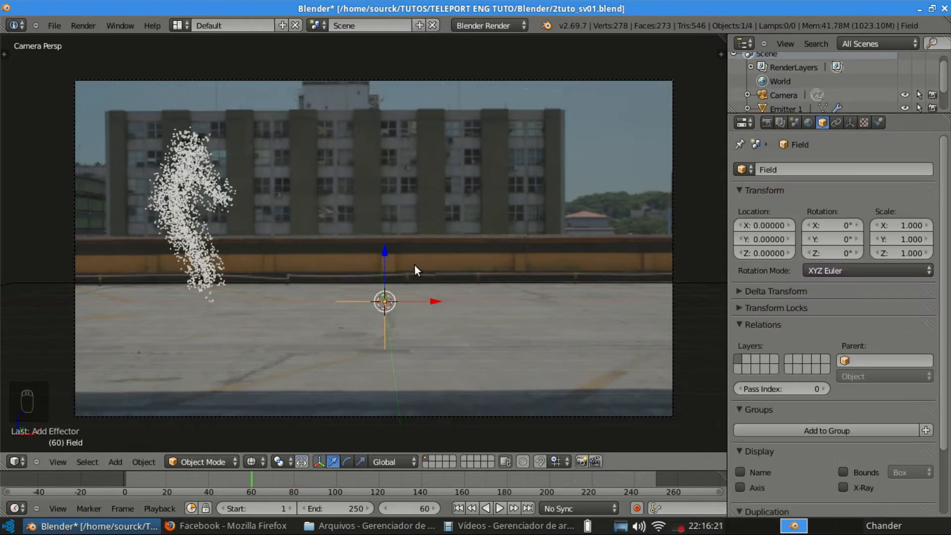
Move the turbulence field beside the body mesh's outstretched arm, to about X -2.99, Y 0.07, Z 2.20.
key("KP_7")
key("g")
left_click(267, 263)
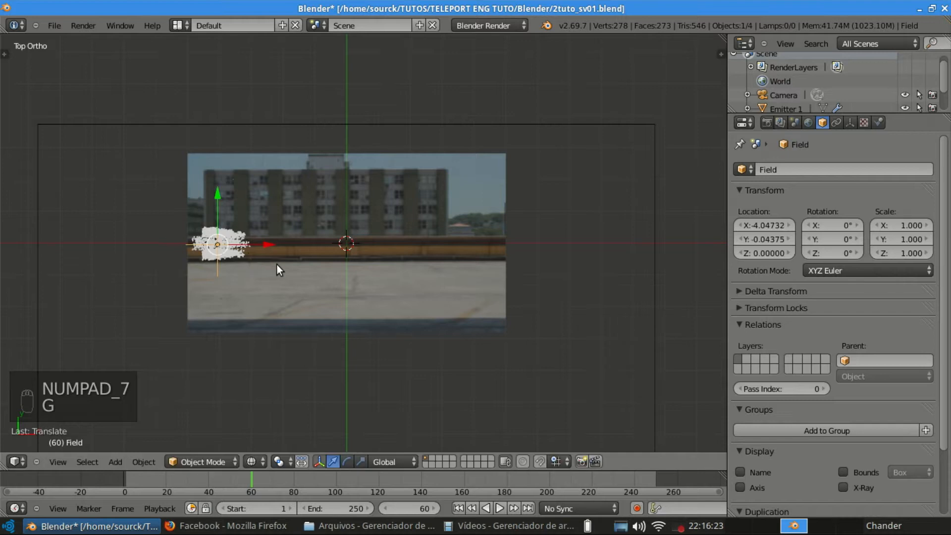
key("KP_0")
key("g")
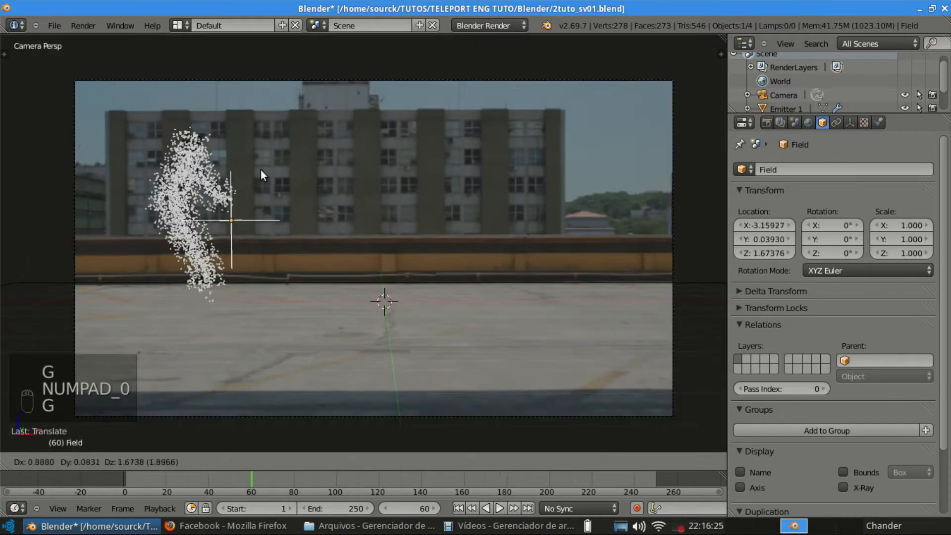
left_click(269, 146)
Set the turbulence field's strength to 15, size to 0.2 and noise to 10.
left_click(878, 122)
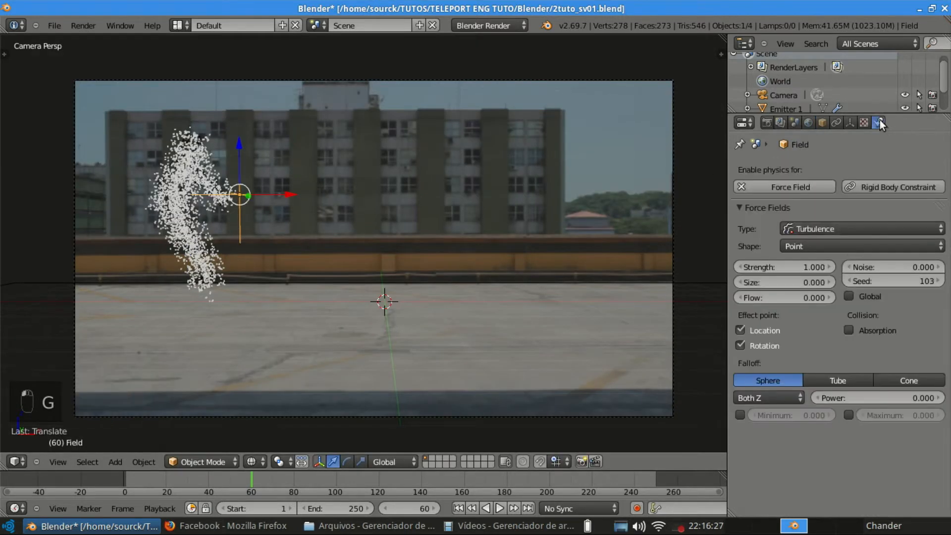
left_click(773, 265)
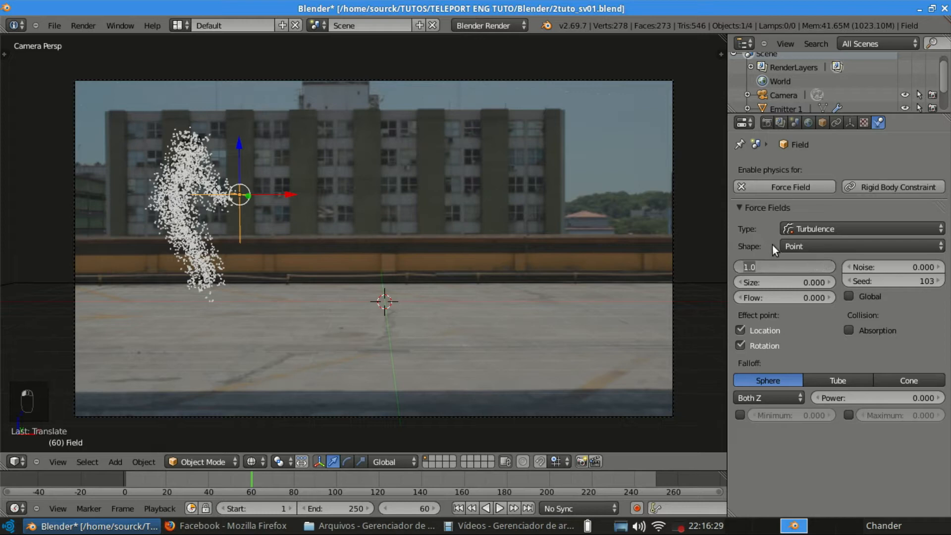
type("15")
key("Return")
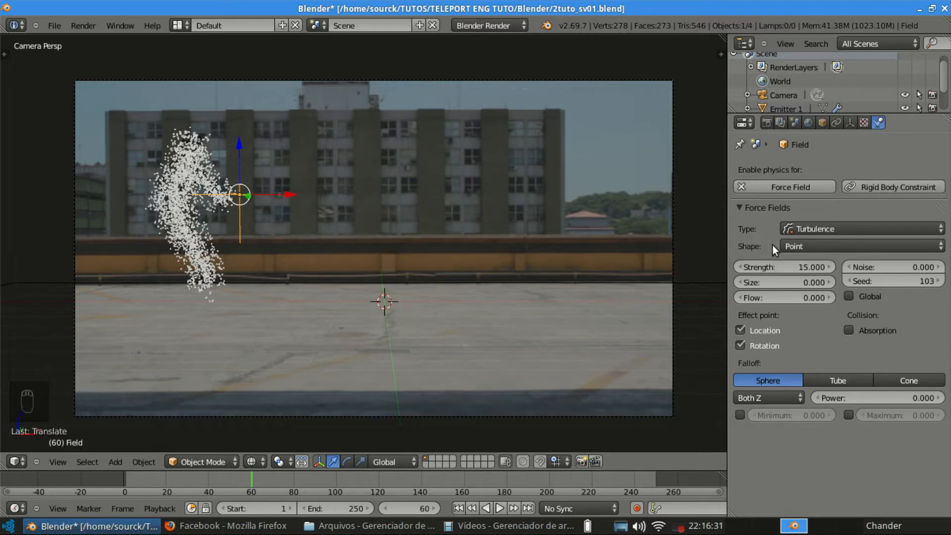
left_click(784, 284)
type("2")
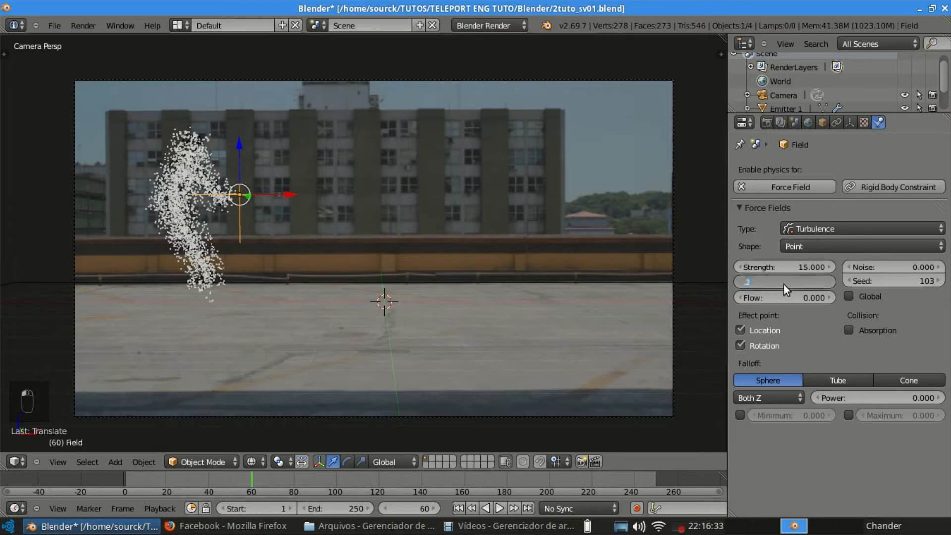
key("Return")
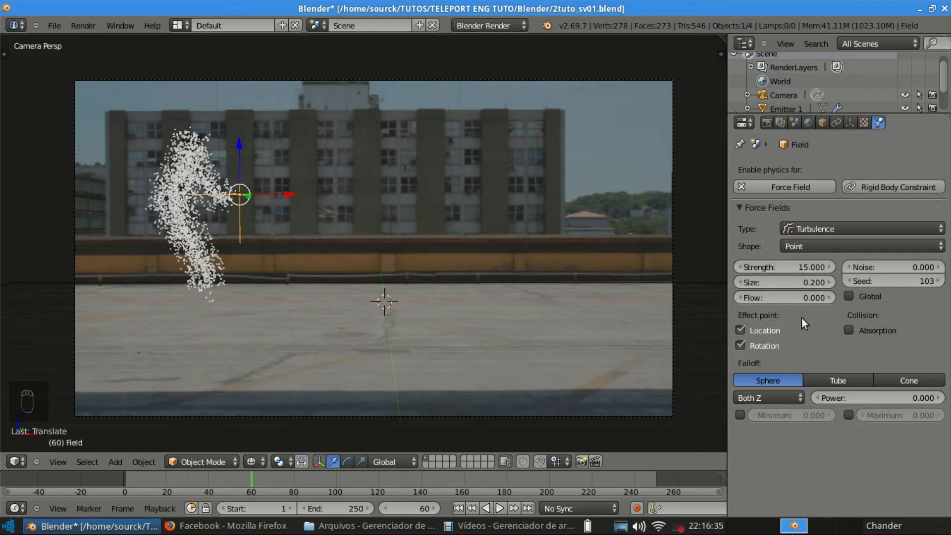
left_click(891, 269)
type("10")
key("Return")
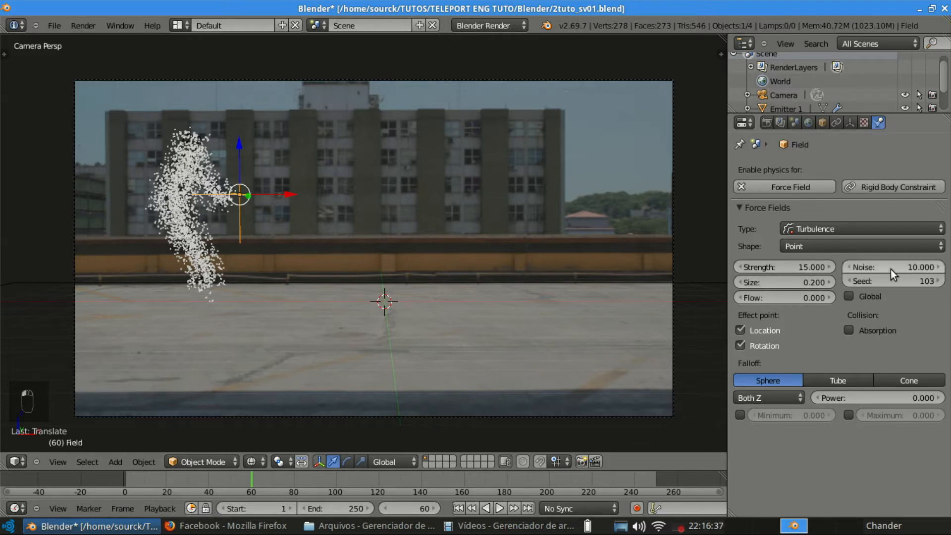
Play the animation from about frame 48 to frame 69 to examine the turbulence's effect on the particles.
key("alt+a")
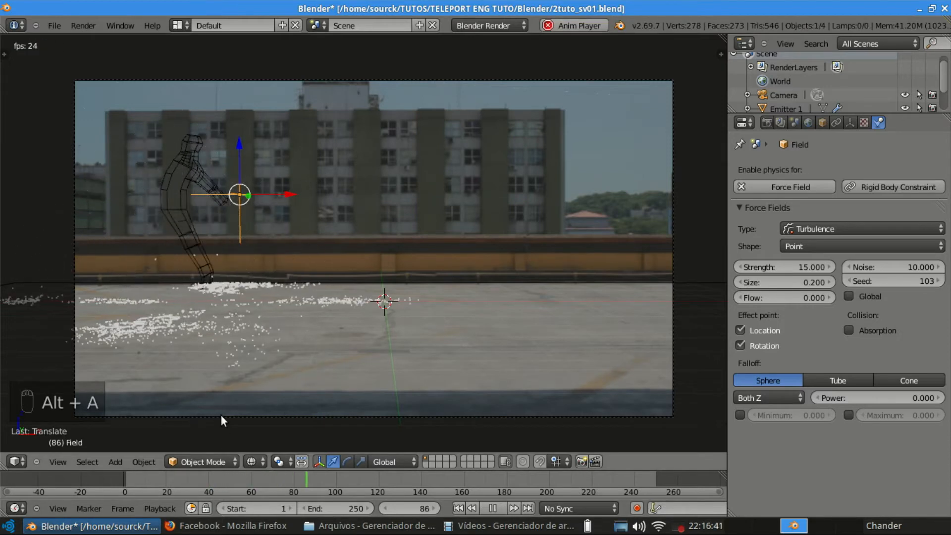
left_click(226, 476)
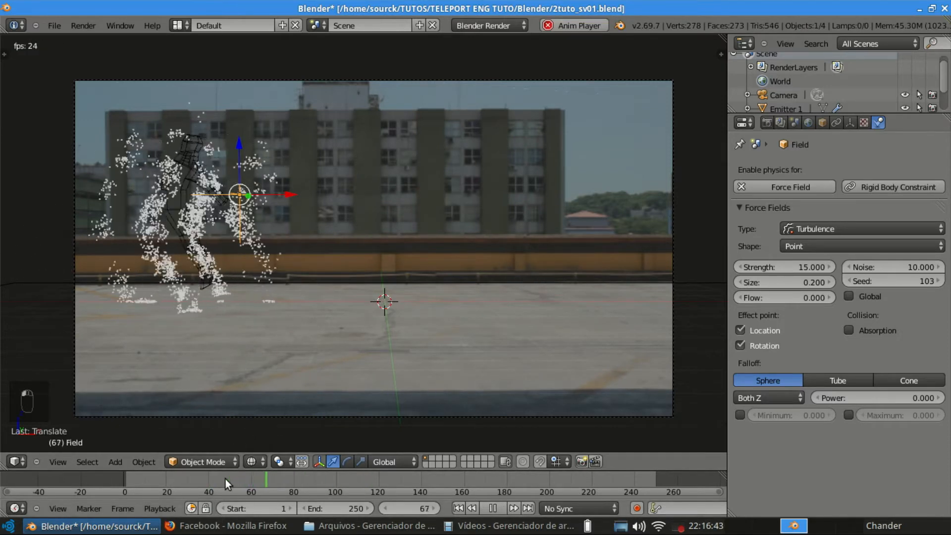
key("alt+a")
Set the normal emission velocity of the Emitter 1 particles to 3.
right_click(200, 173)
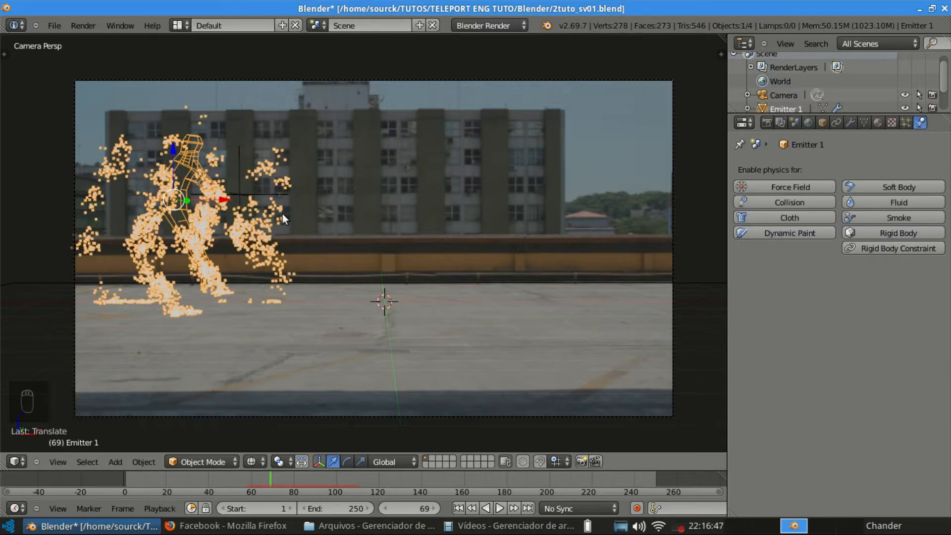
left_click(906, 122)
left_click(785, 349)
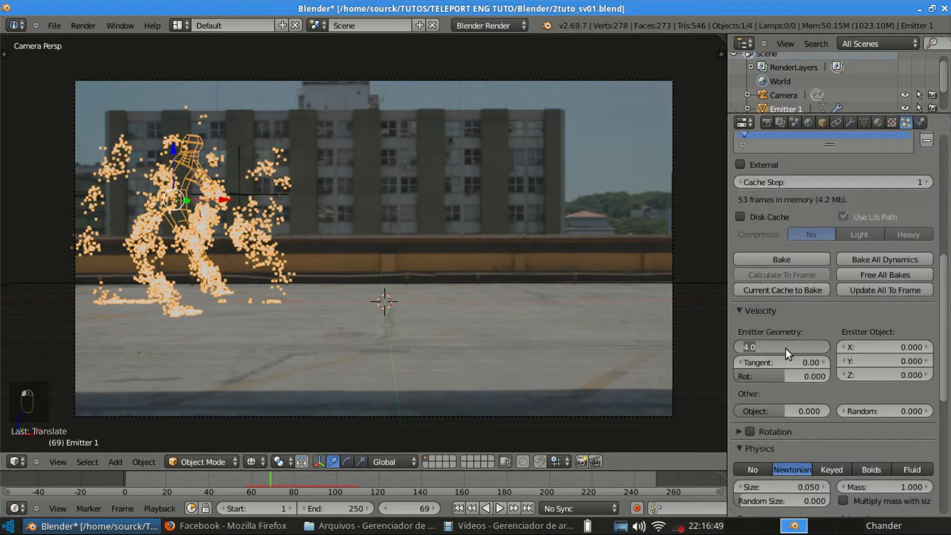
type("2")
key("Return")
left_click(785, 348)
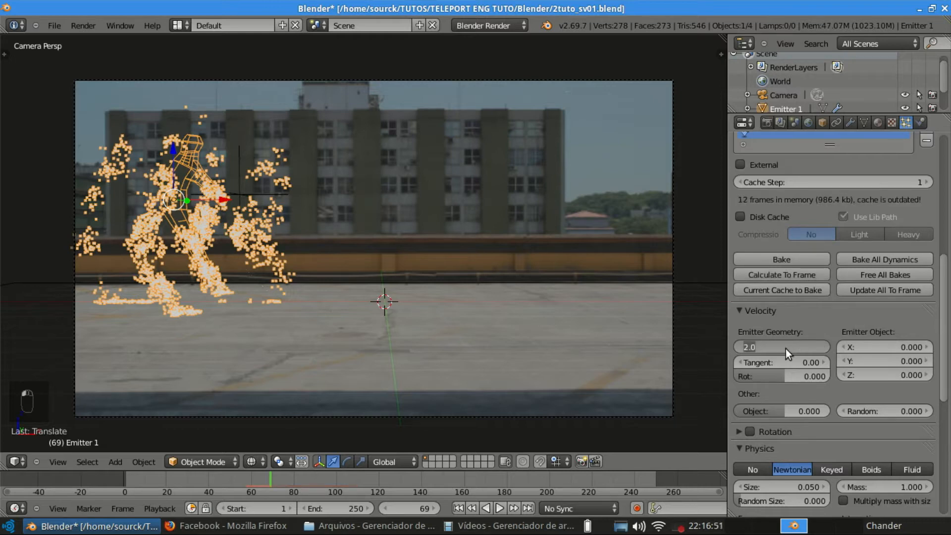
type("3")
key("Return")
Set the particles' gravity field weight to 0.5 and play the animation to frame 74.
scroll(785, 349, "down", 7)
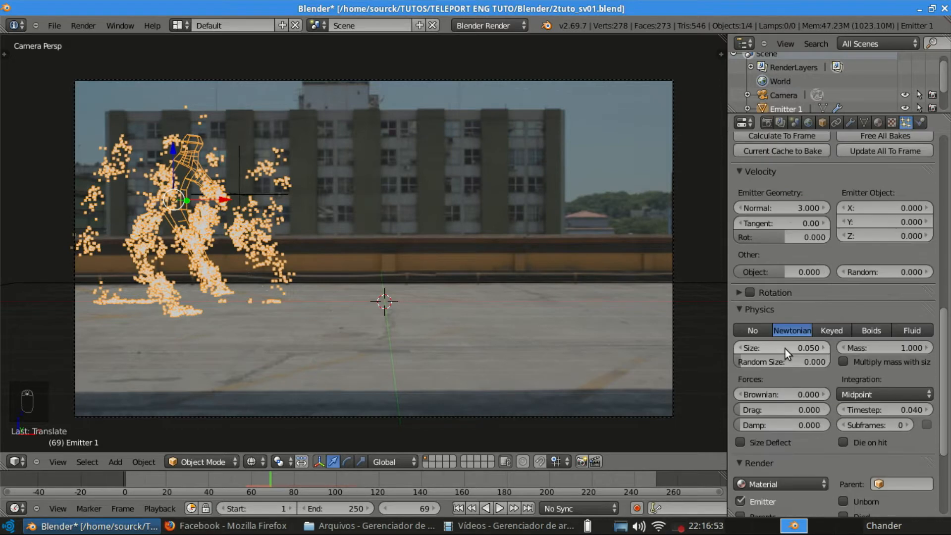
scroll(785, 349, "down", 5)
scroll(785, 348, "down", 3)
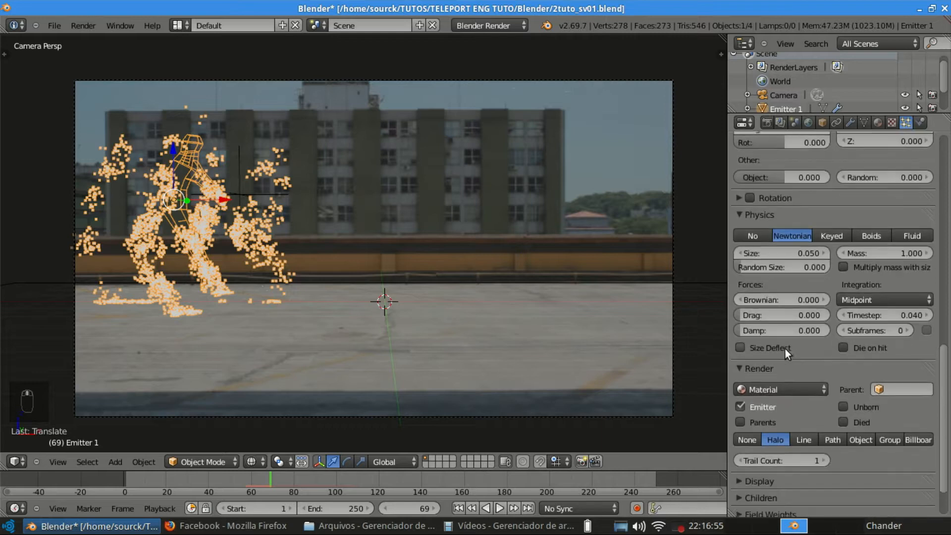
left_click(797, 457)
scroll(821, 409, "down", 6)
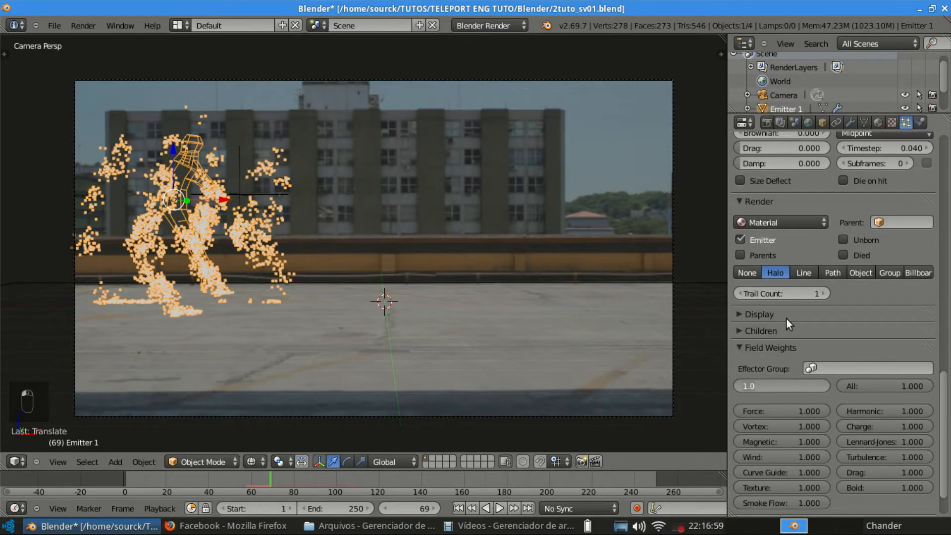
key("BackSpace")
key("BackSpace")
key("BackSpace")
type("0.5")
key("Return")
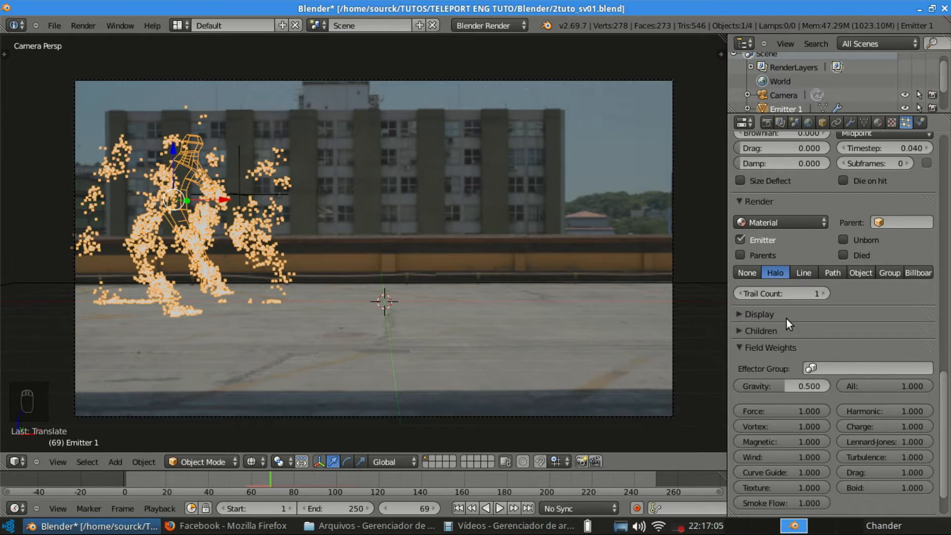
left_click(790, 346)
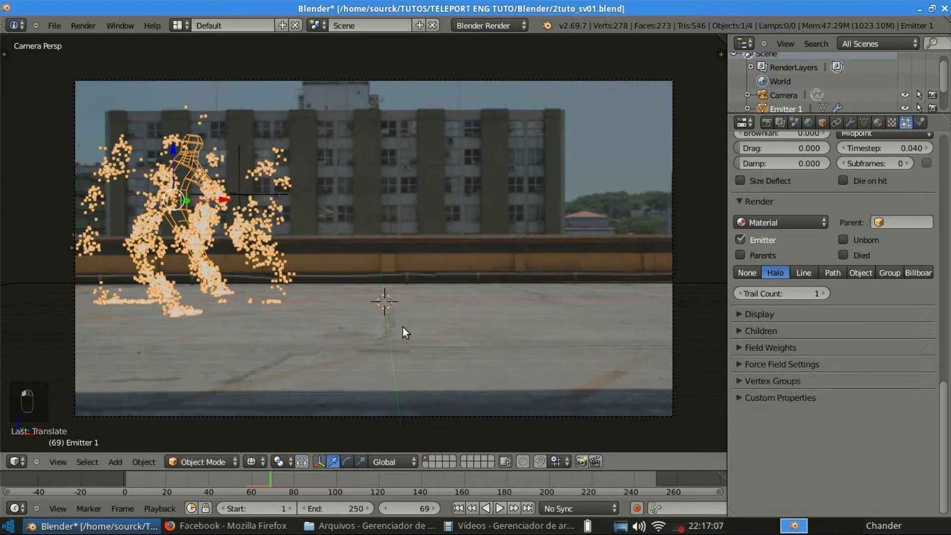
key("alt+a")
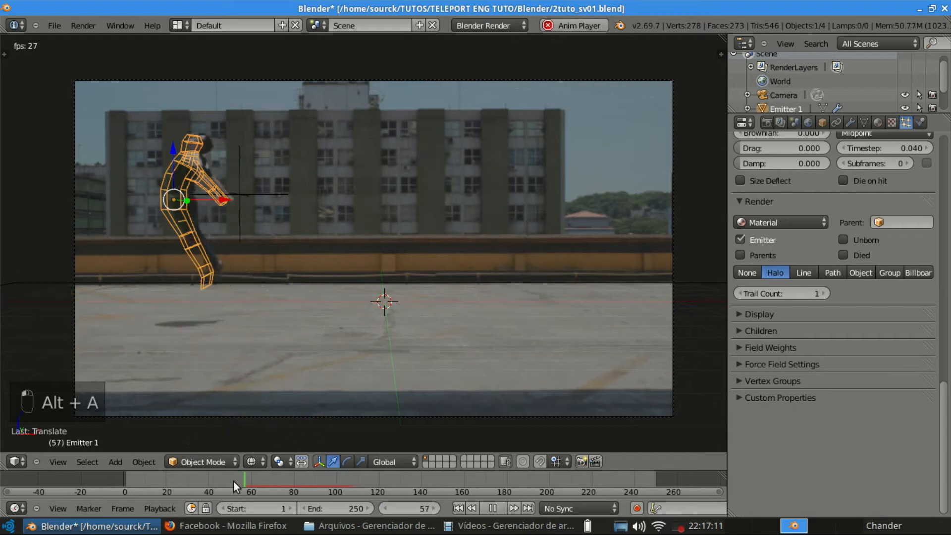
key("alt+a")
Raise the turbulence field's strength to 30 and play the animation to frame 89.
right_click(236, 156)
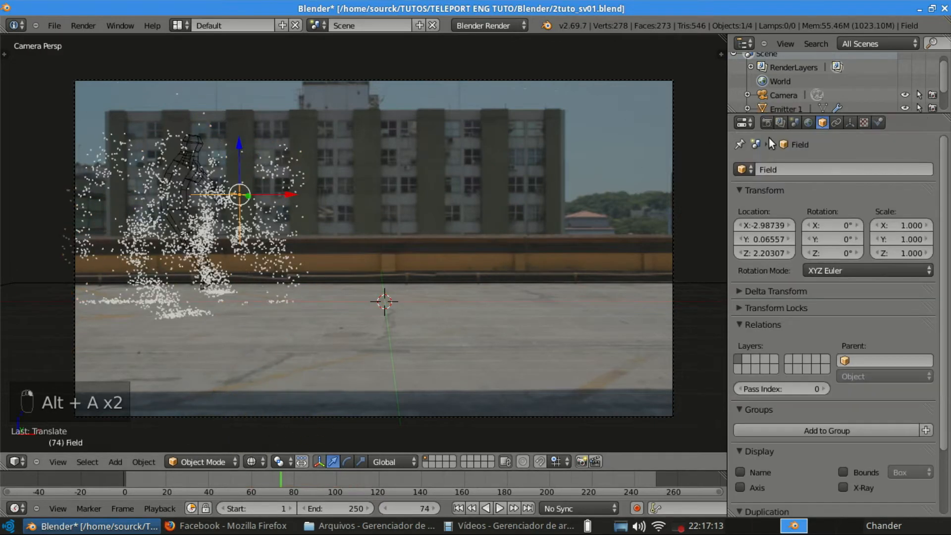
left_click(879, 123)
left_click(781, 269)
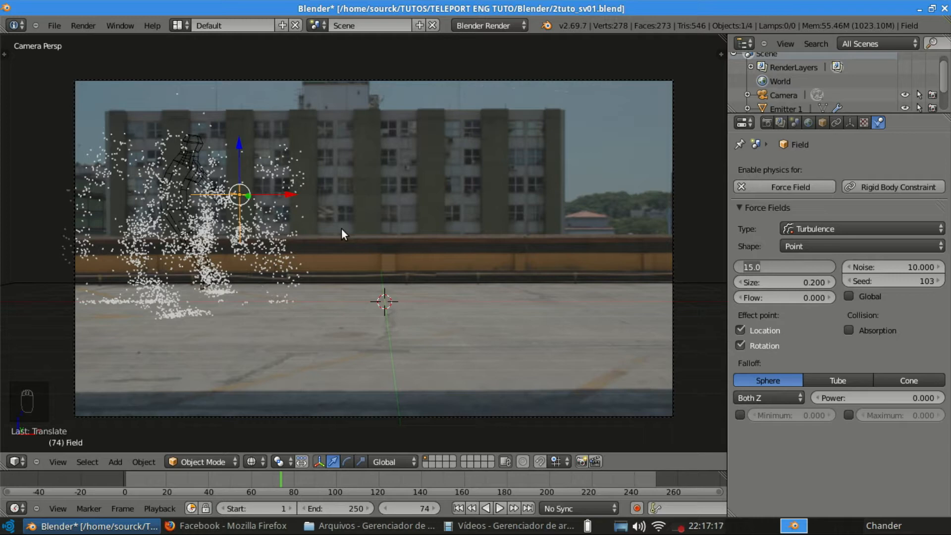
type("30")
key("Return")
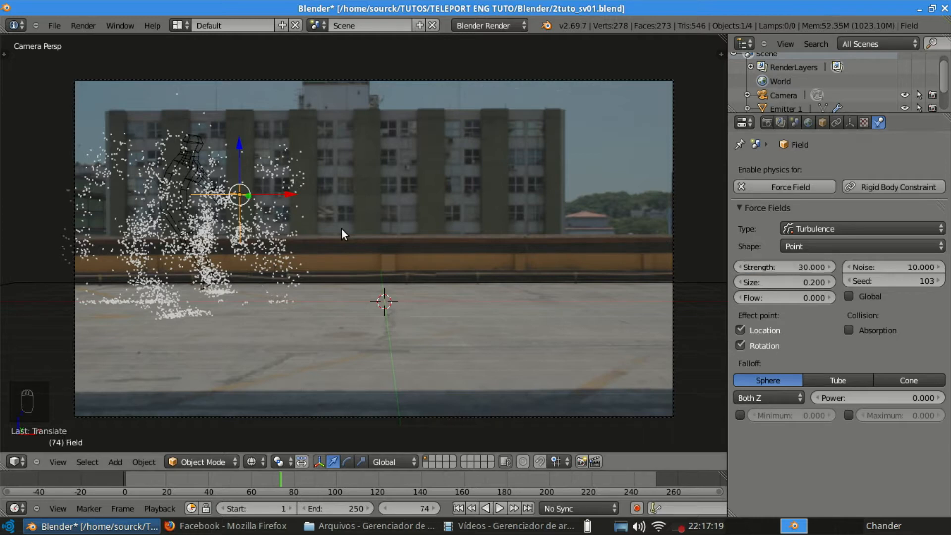
key("alt+a")
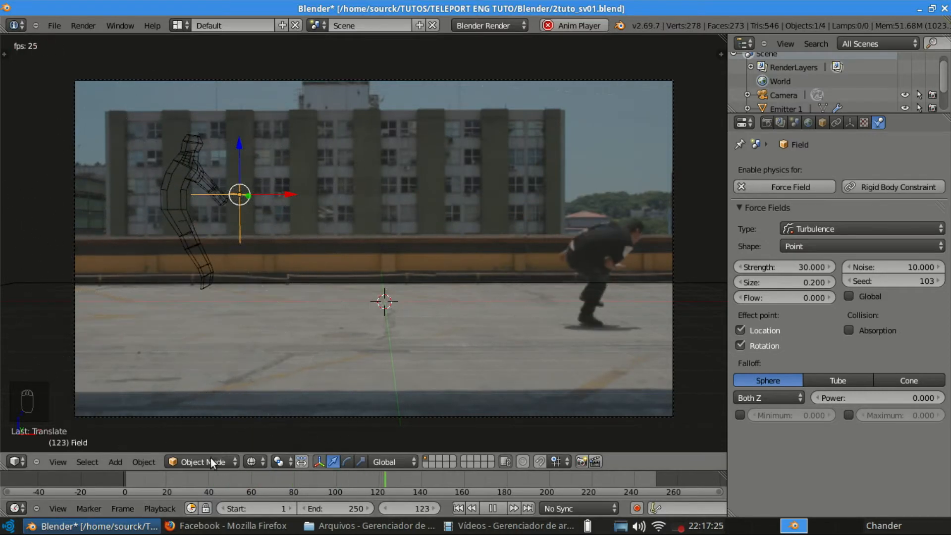
left_click(213, 478)
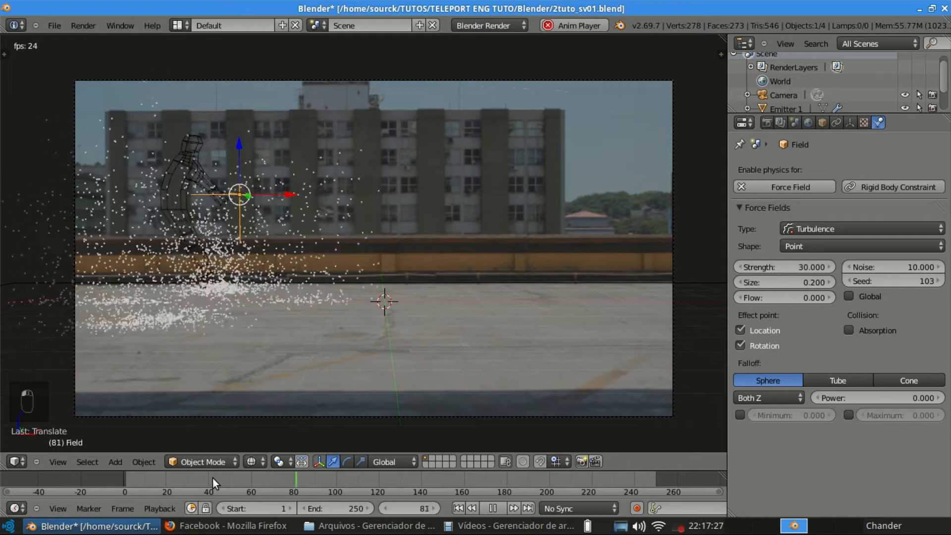
key("alt+a")
Add a wind force field to the scene and raise it about 2 units along the Z axis.
key("shift+a")
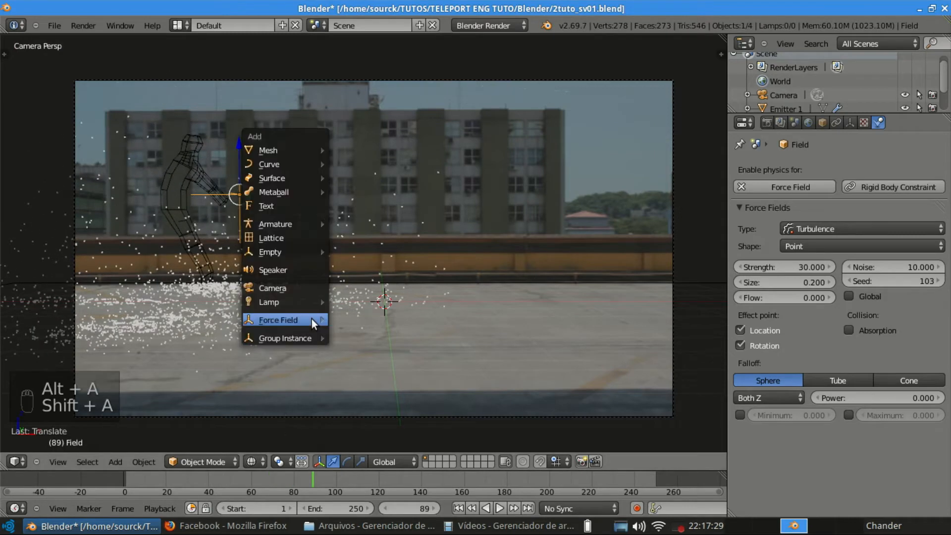
mouse_move(312, 320)
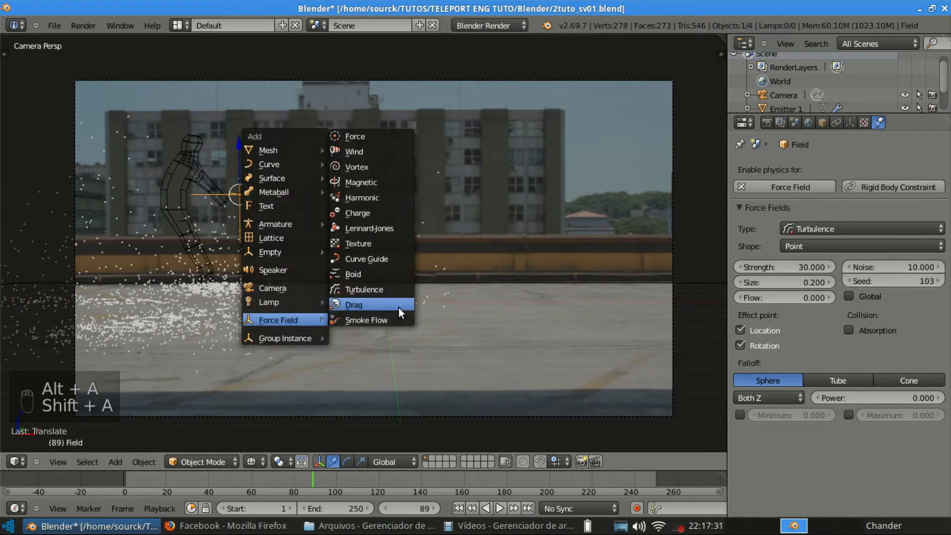
left_click(378, 150)
key("g")
key("z")
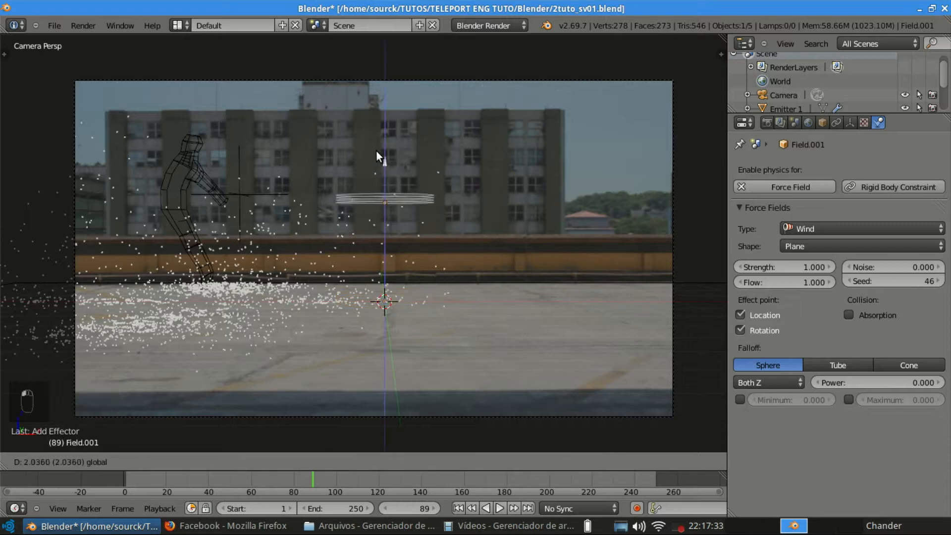
left_click(376, 159)
Rotate the wind field so it blows horizontally toward the body mesh and check its direction from above.
key("r")
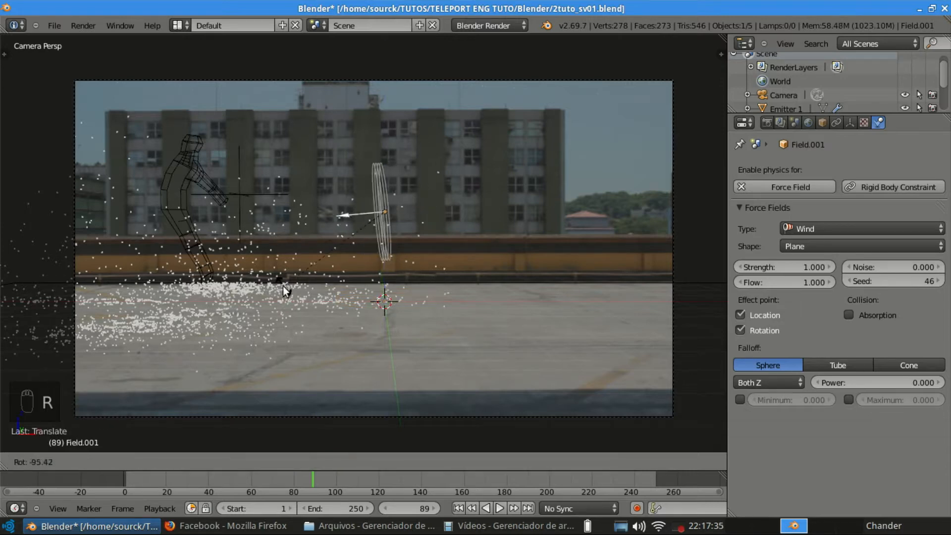
left_click(284, 273)
key("KP_7")
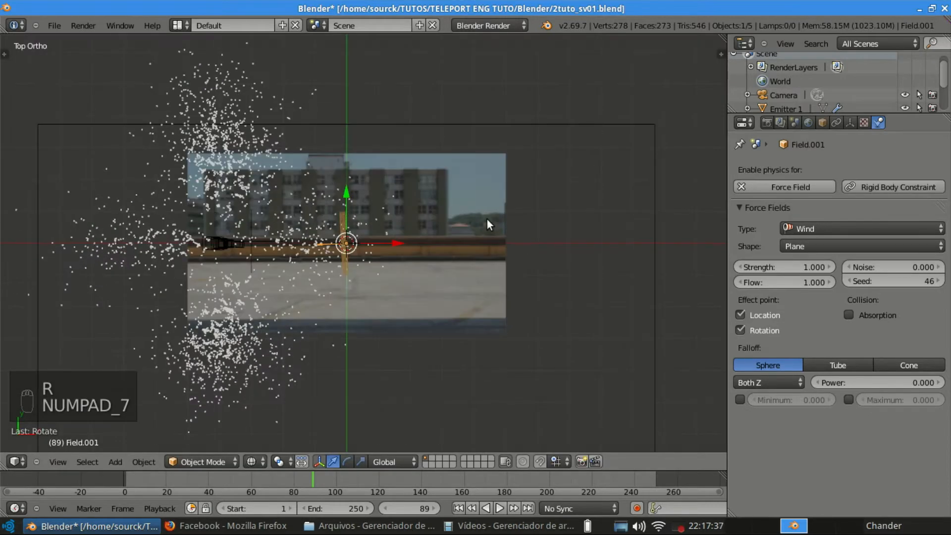
key("KP_0")
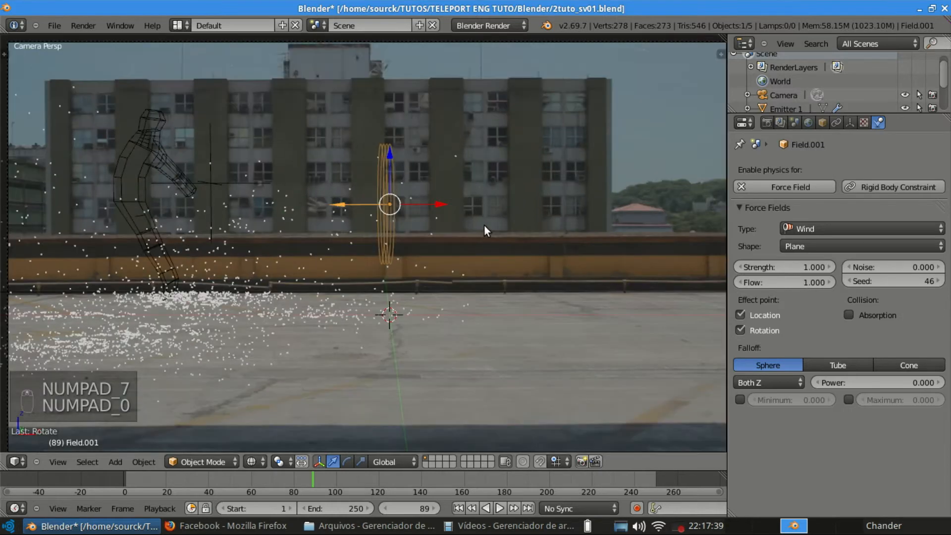
Set the wind field's strength to 10.6 and its noise to 8.
left_click_drag(785, 268, 856, 267)
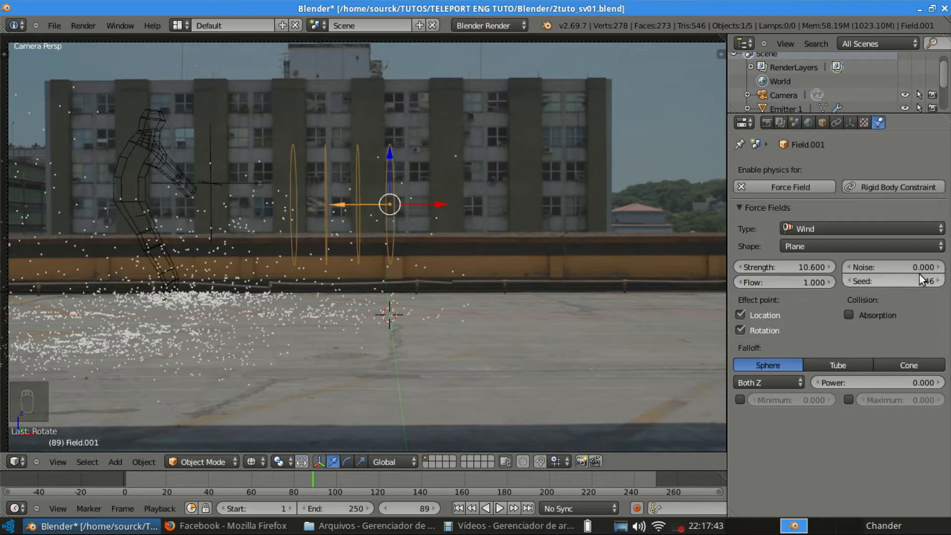
left_click(904, 268)
type("8")
key("Return")
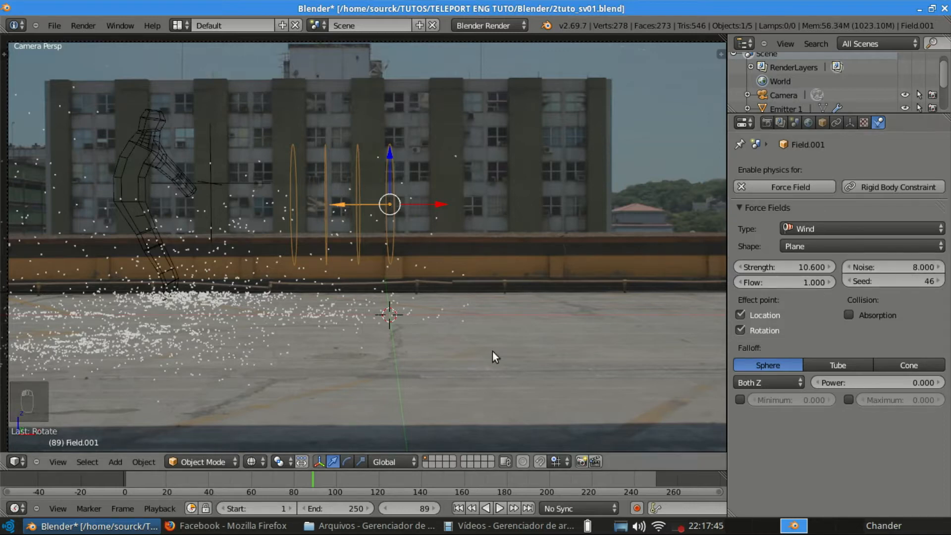
Play the animation repeatedly from around frames 40 to 54 to examine the wind's effect on the particles.
left_click(240, 482)
key("alt+a")
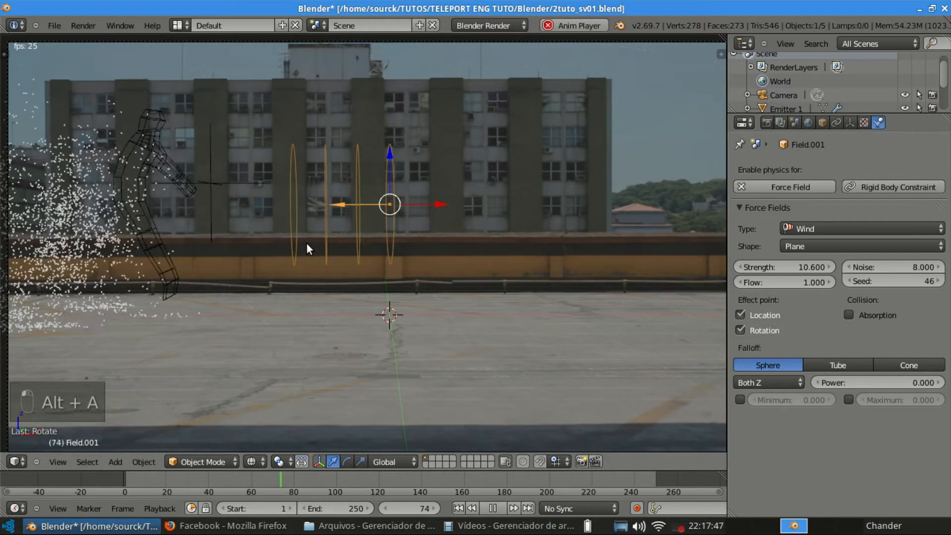
left_click(240, 481)
key("KP_0")
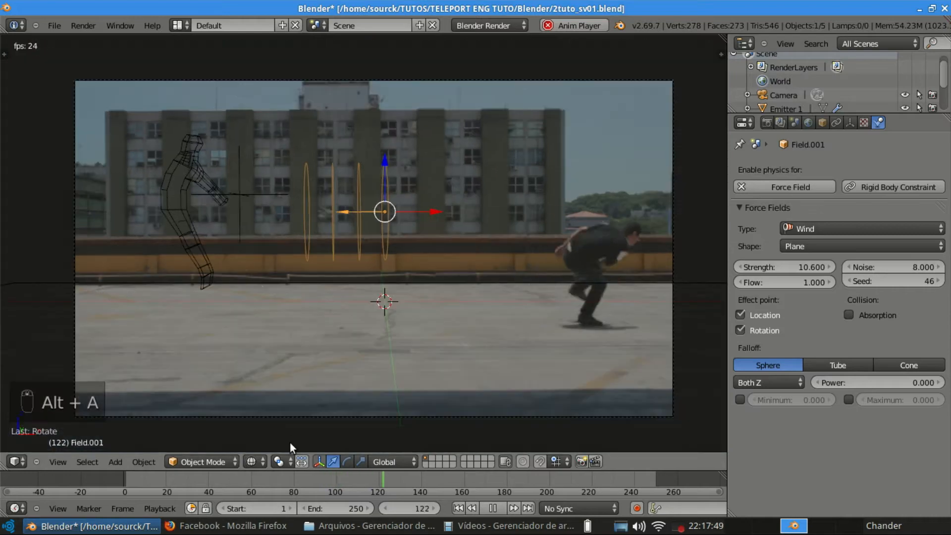
left_click(231, 477)
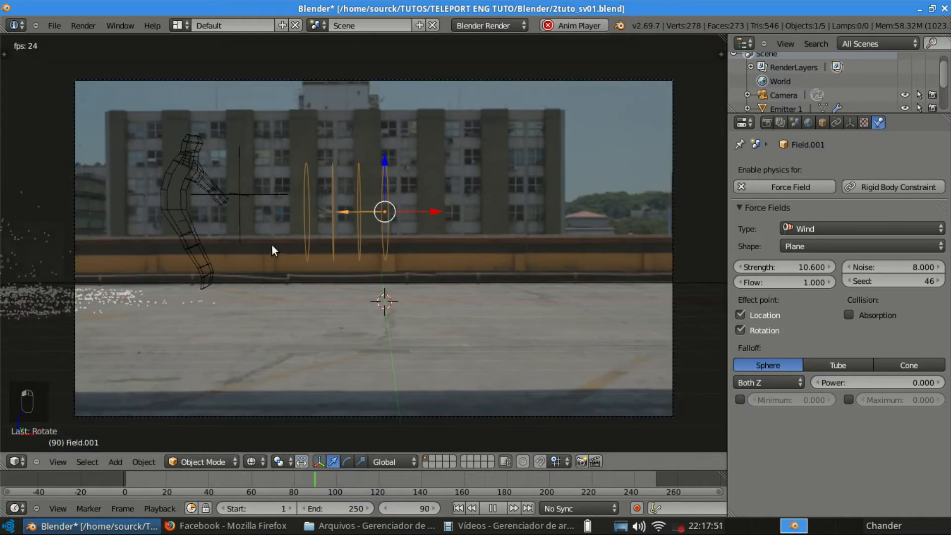
left_click(230, 485)
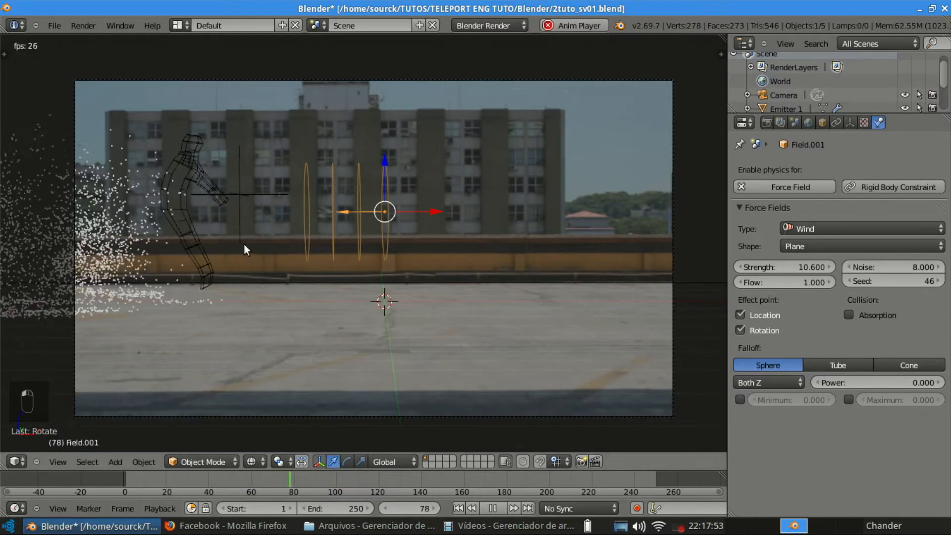
key("alt+a")
left_click(206, 480)
key("alt+a")
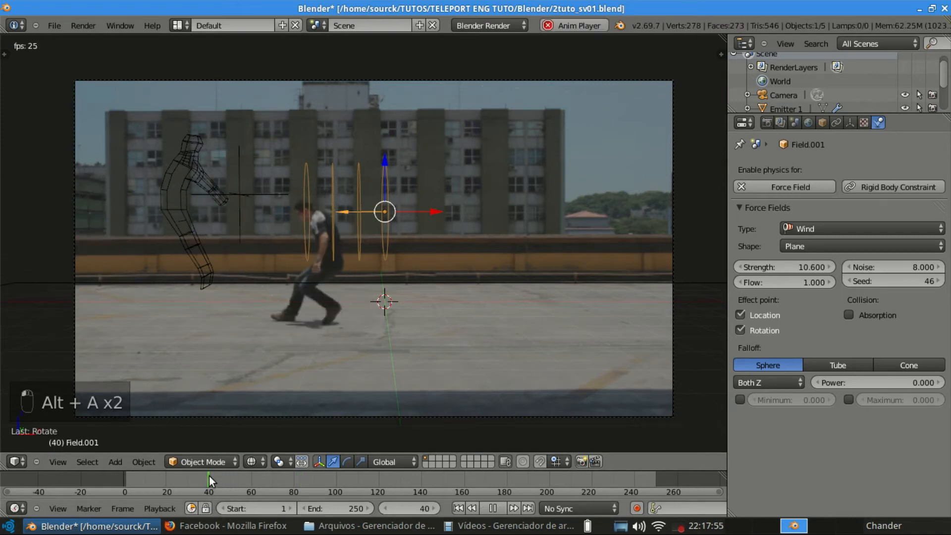
key("alt+a")
Set the random emission velocity of the Emitter 1 particles to 0.14 and play the animation to frame 124.
right_click(193, 178)
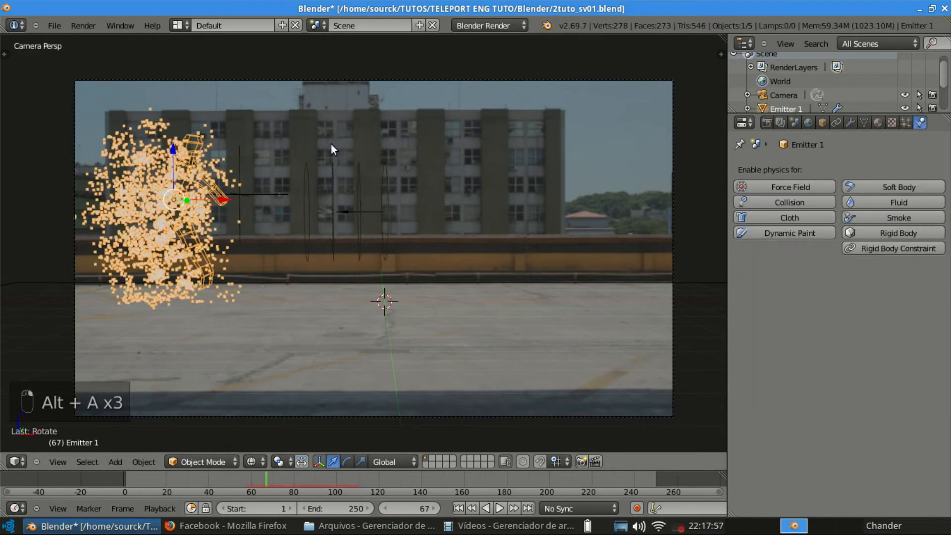
left_click(905, 122)
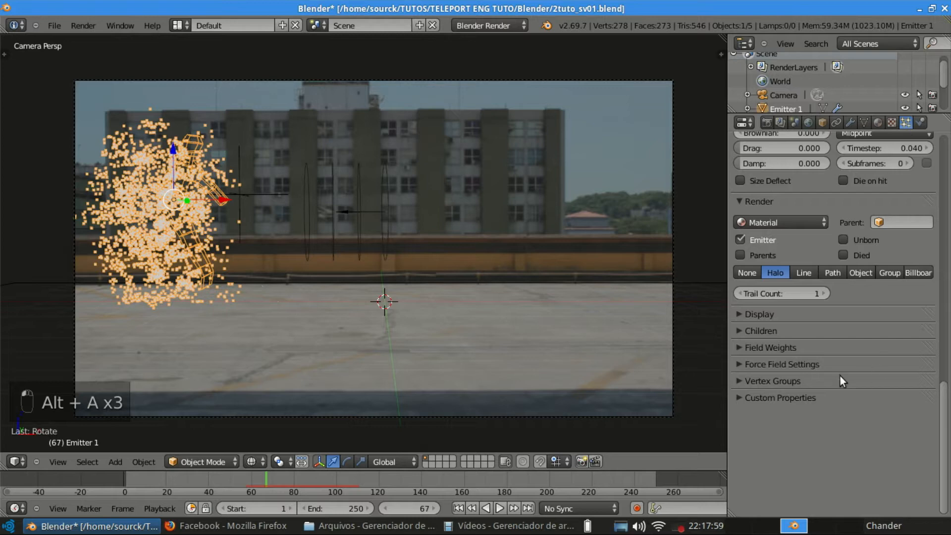
scroll(840, 376, "up", 15)
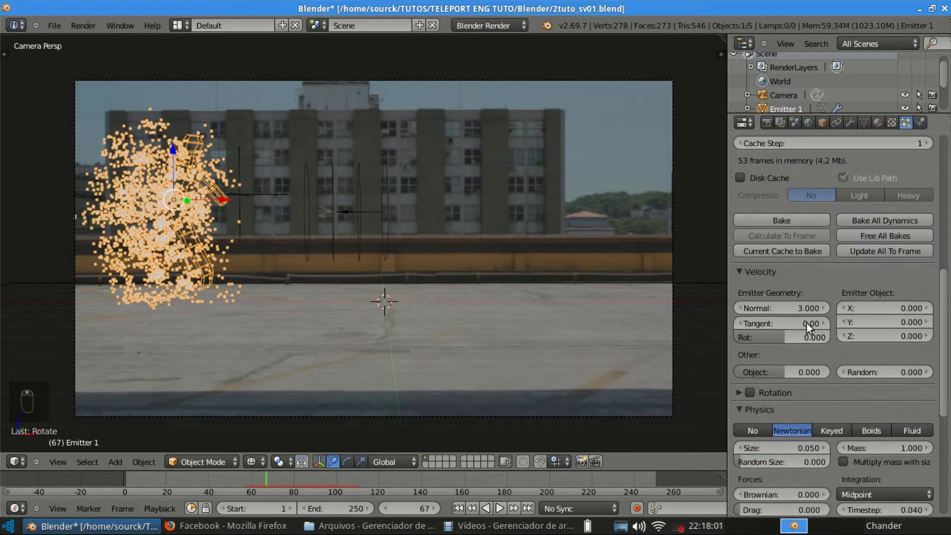
left_click_drag(885, 373, 897, 372)
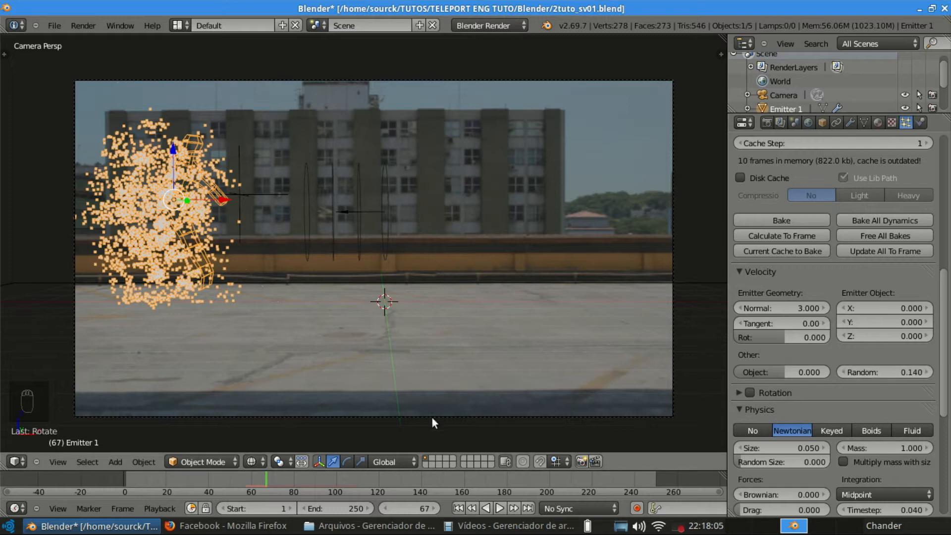
key("alt+a")
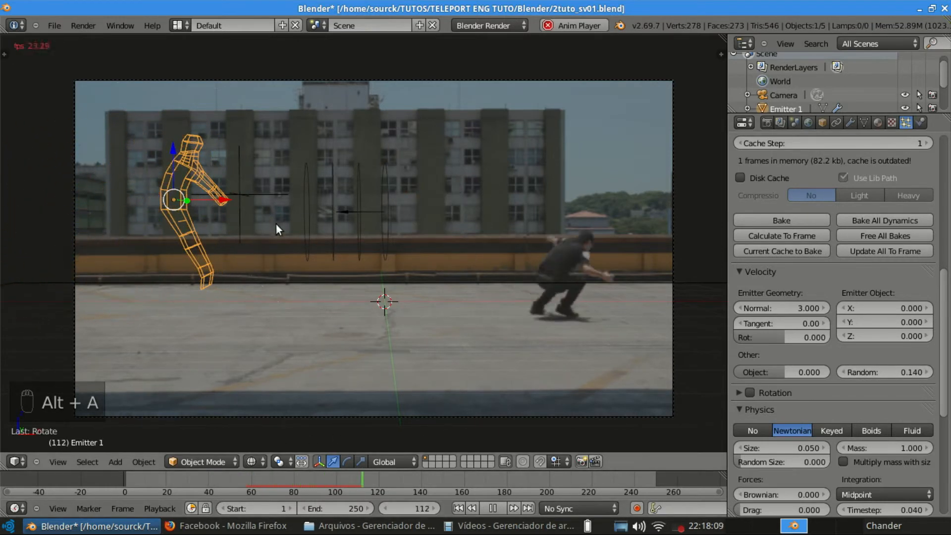
key("alt+a")
Set the lifetime of the Emitter 1 particles to 100.
scroll(931, 266, "up", 15)
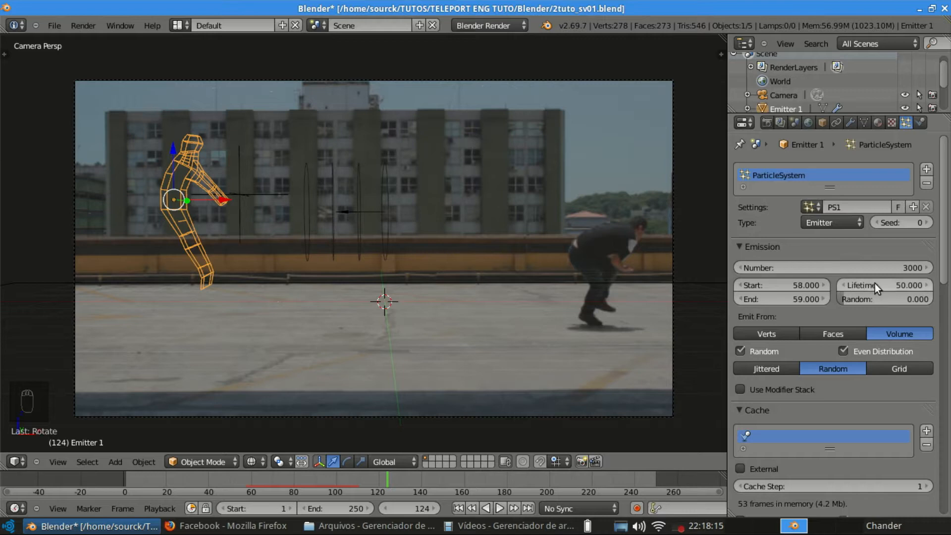
left_click(898, 283)
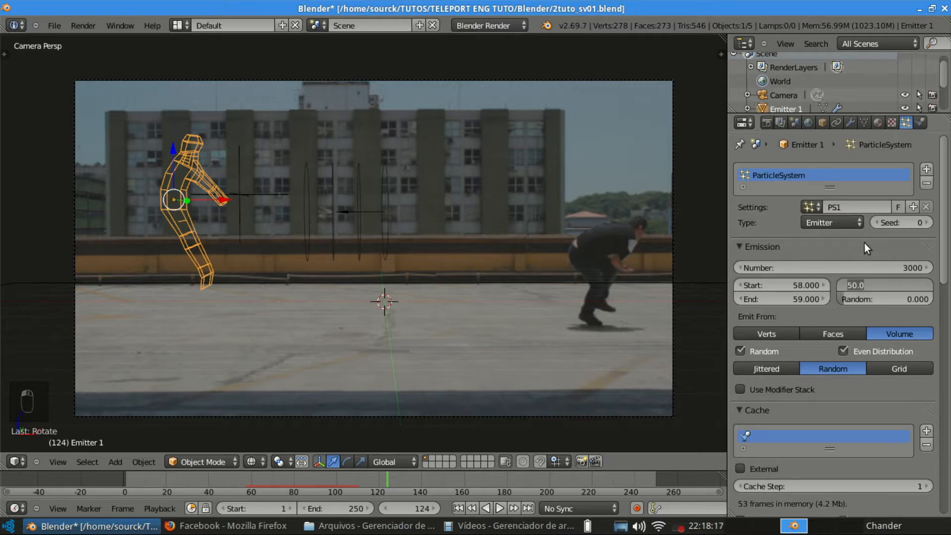
type("100")
key("Return")
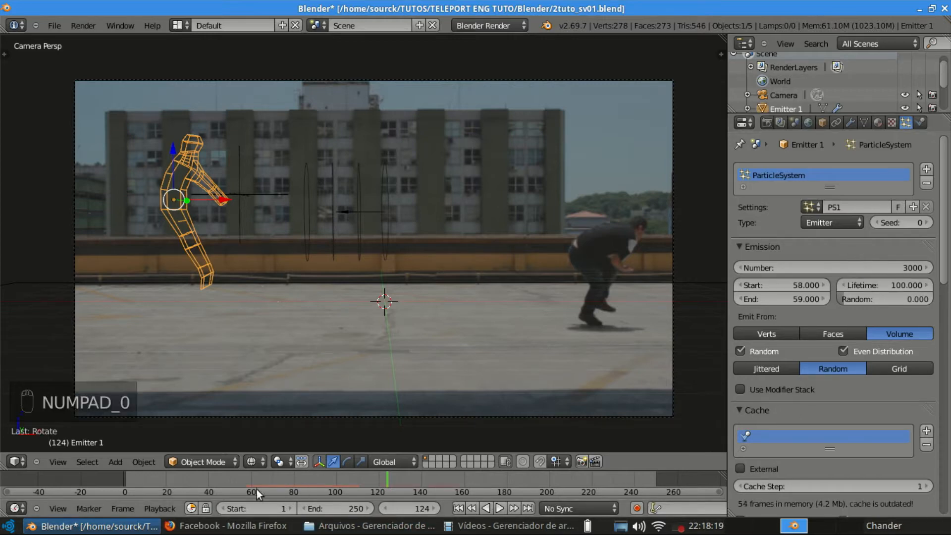
Play the animation from about frame 50 to frame 108 and save over 2tuto_sv01.blend.
left_click(231, 475)
key("alt+a")
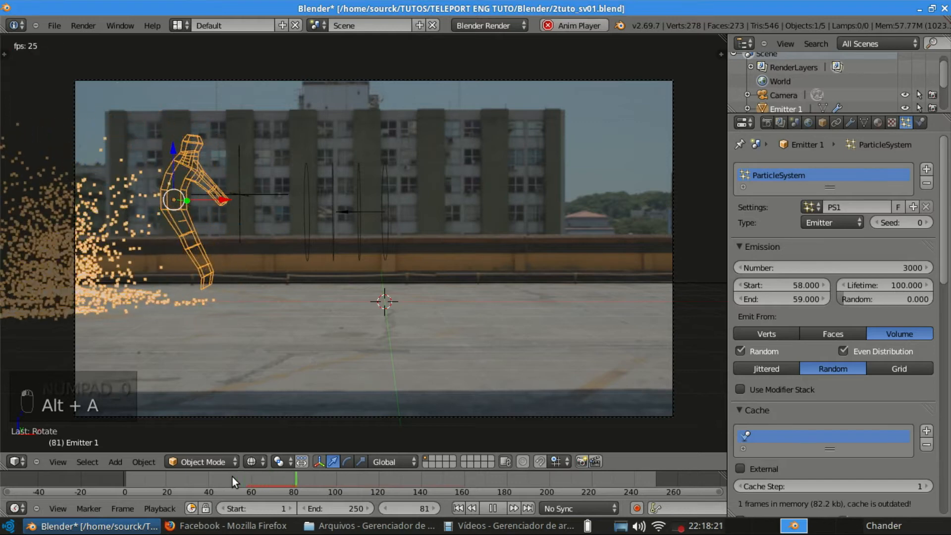
key("alt+a")
key("ctrl+s")
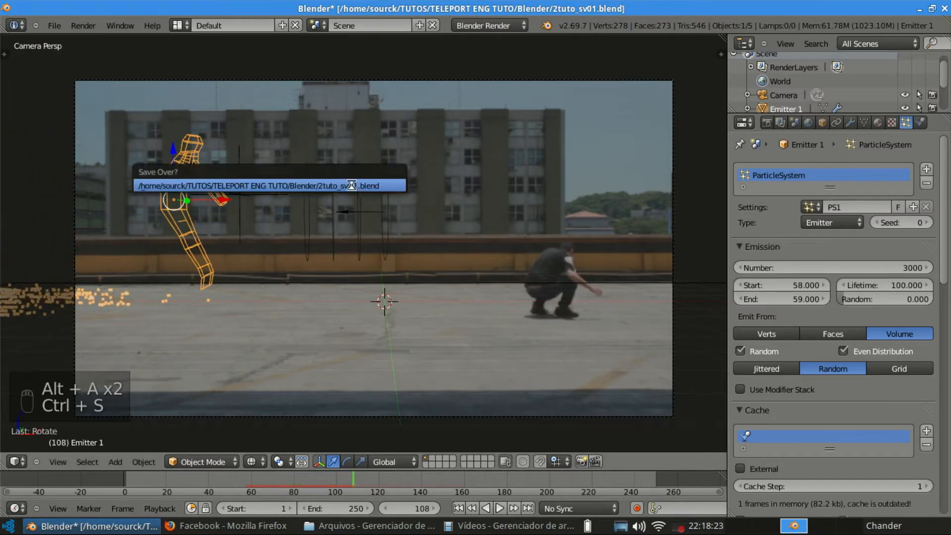
left_click(351, 185)
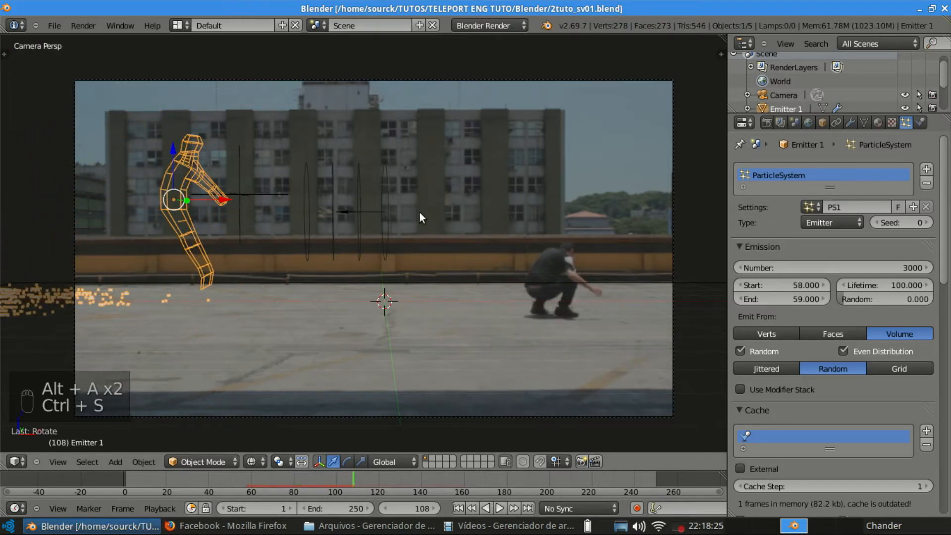
Play the rest of the animation, replay the emission up to frame 86 and save the file again.
key("alt+a")
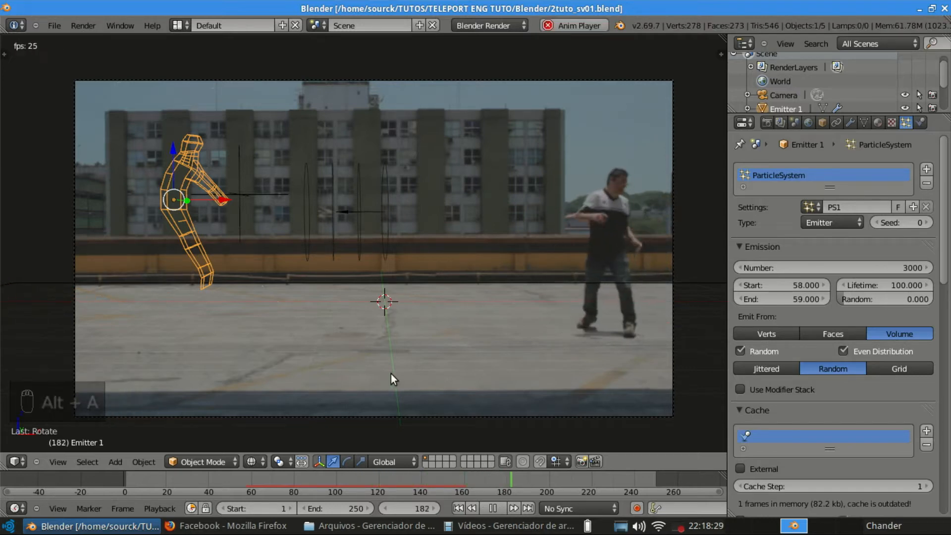
left_click(232, 483)
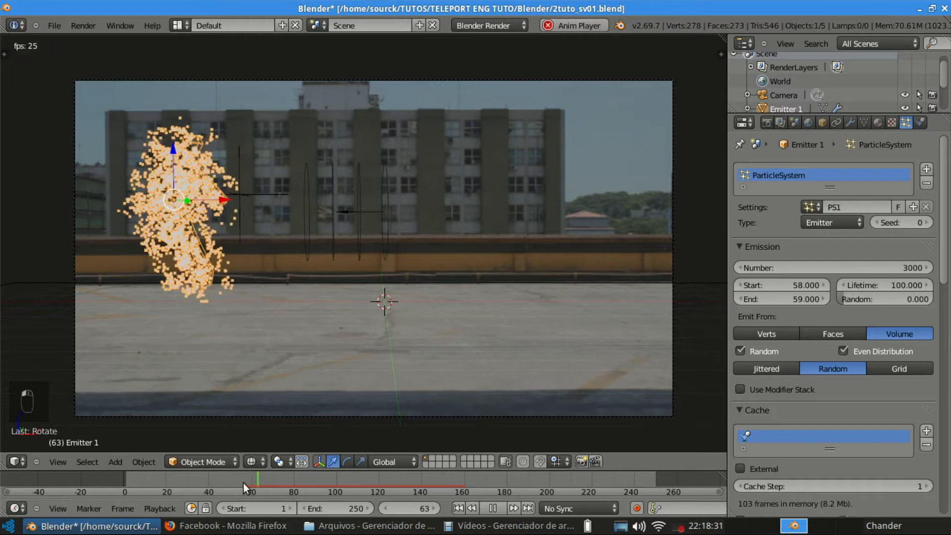
key("alt+a")
key("ctrl+s")
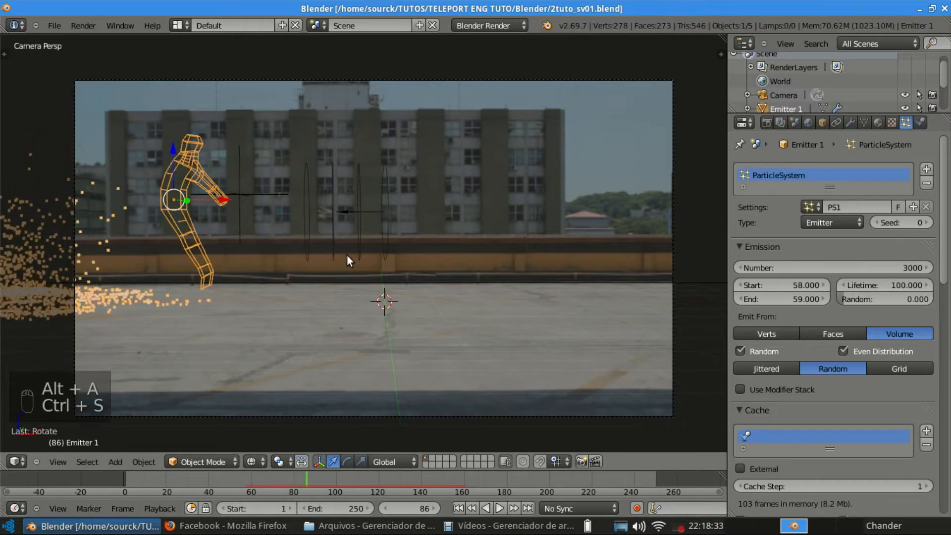
Bake the Emitter 1 particle cache and play the animation from about frame 58.
scroll(807, 439, "down", 8)
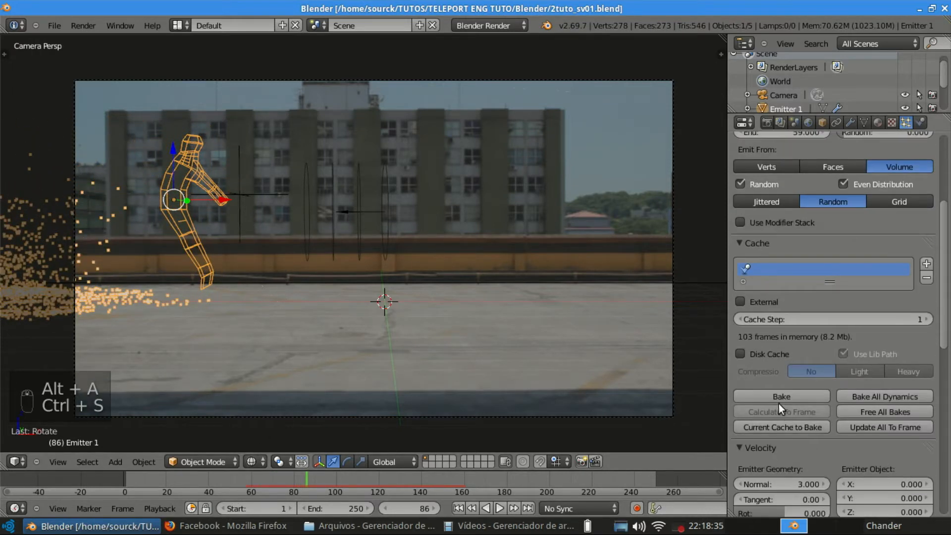
left_click(779, 399)
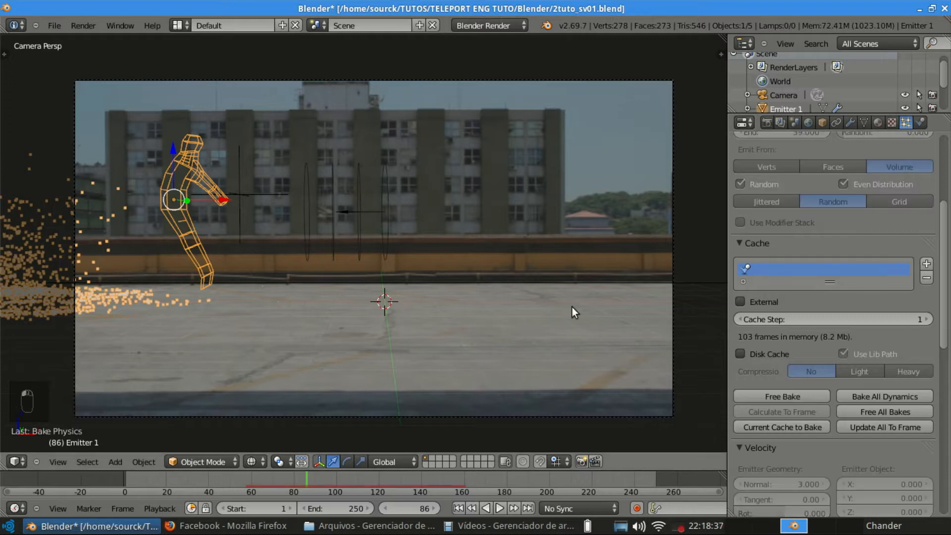
left_click(246, 480)
key("alt+a")
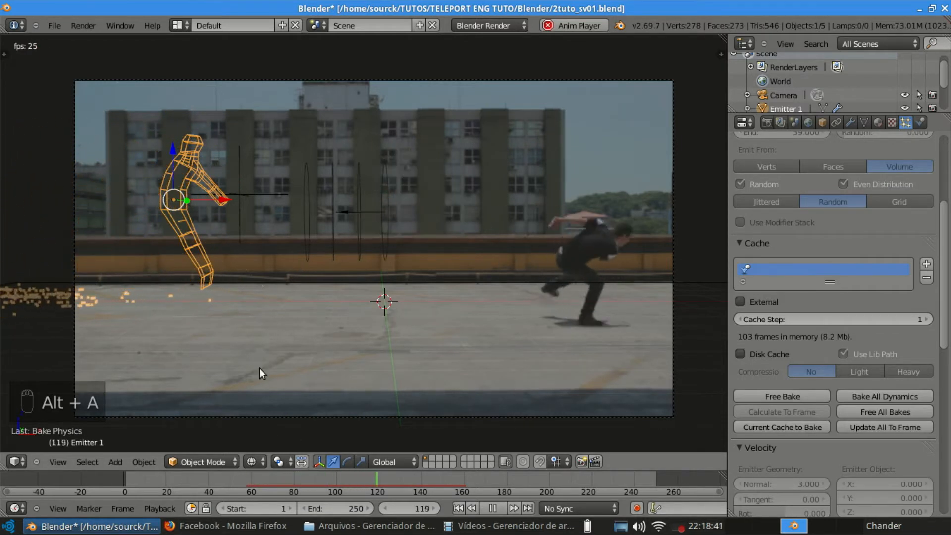
Stop the playback, scrub the baked particles to frame 64 and enlarge the 3D view.
left_click_drag(267, 468, 276, 415)
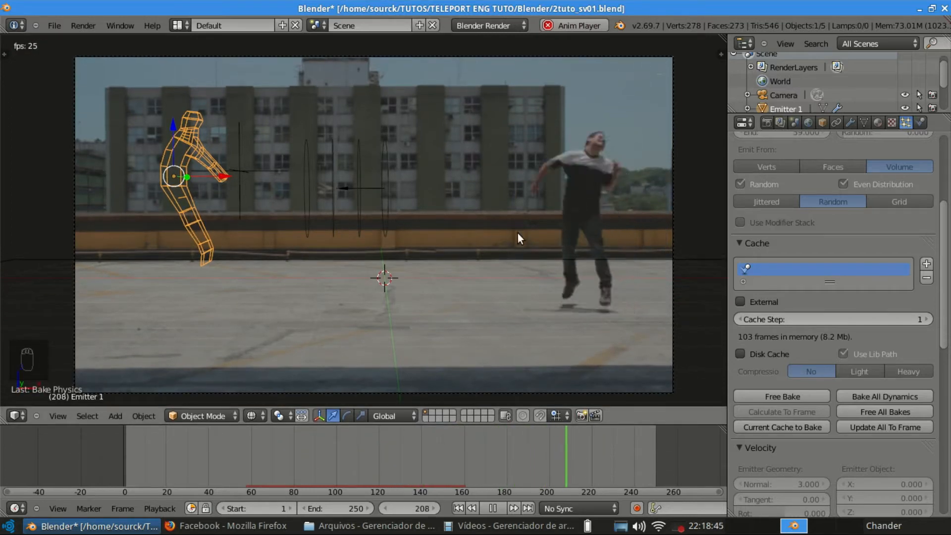
key("alt+a")
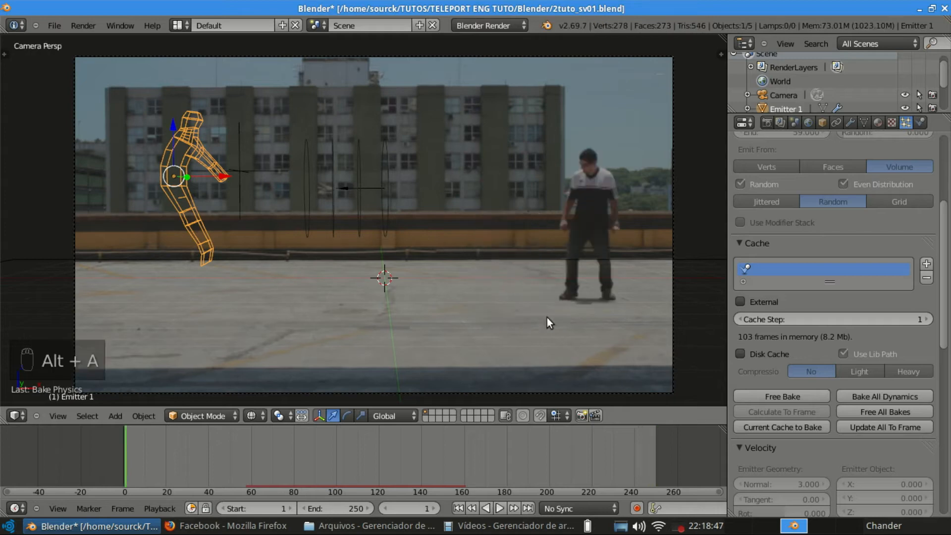
left_click_drag(226, 439, 305, 458)
left_click(261, 464)
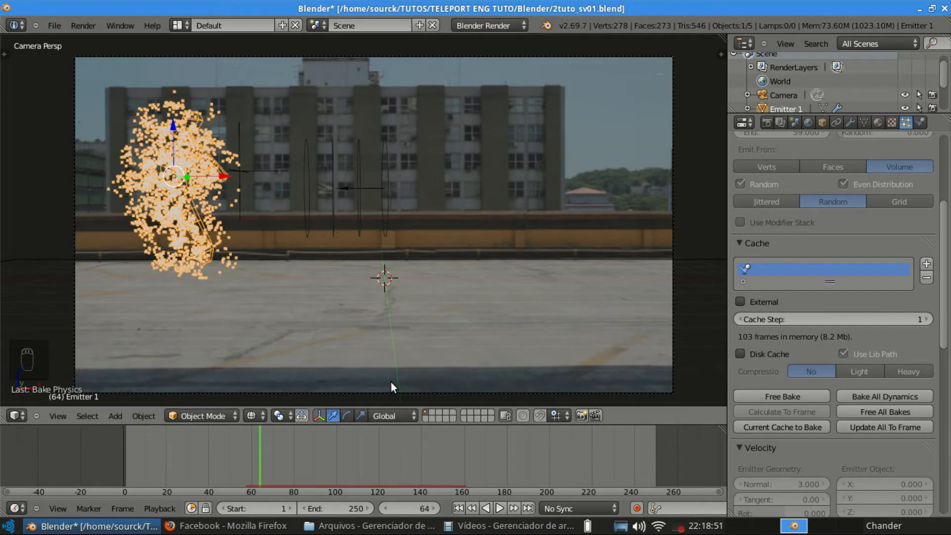
left_click_drag(399, 423, 395, 466)
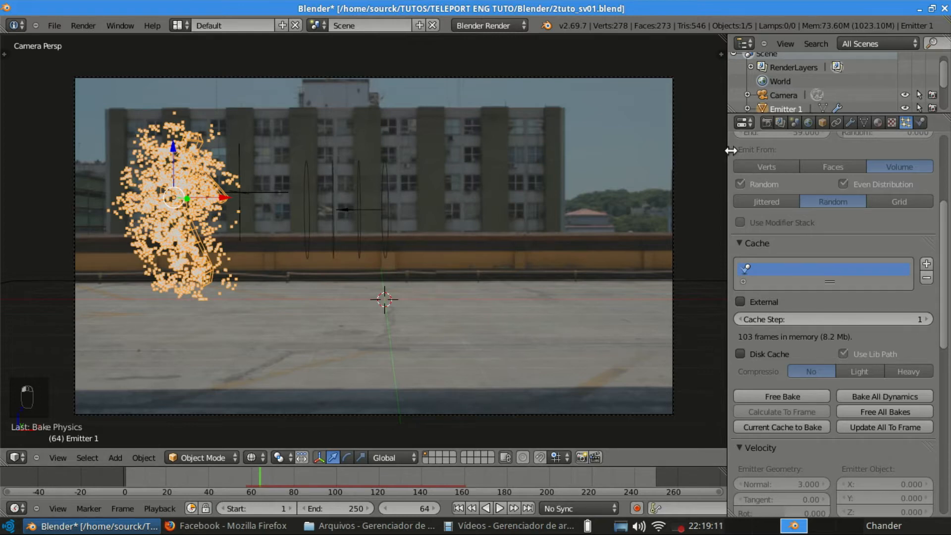
left_click_drag(728, 149, 751, 149)
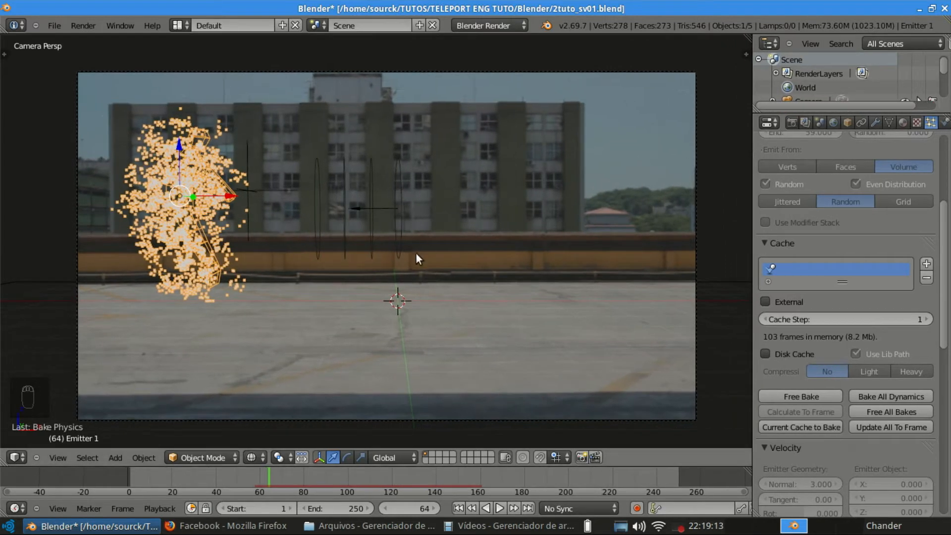
Snap the 3D cursor to the midpoint between two opposite vertices around the body mesh's ankle and return to object mode.
scroll(206, 271, "up", 3)
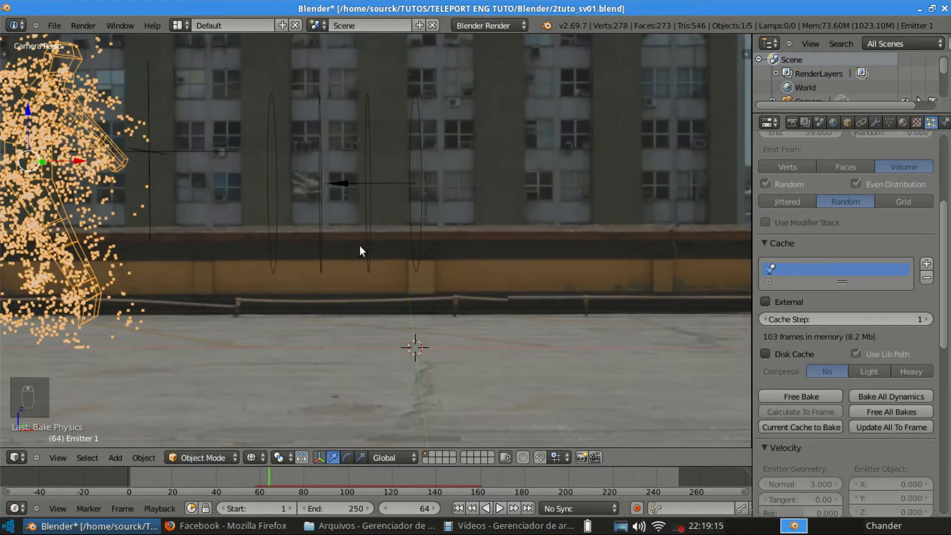
middle_click_drag(360, 245, 339, 256)
scroll(213, 246, "up", 5)
middle_click_drag(144, 248, 461, 245, "shift")
scroll(459, 245, "up", 2)
middle_click_drag(304, 253, 426, 248, "shift")
key("Tab")
key("a")
key("a")
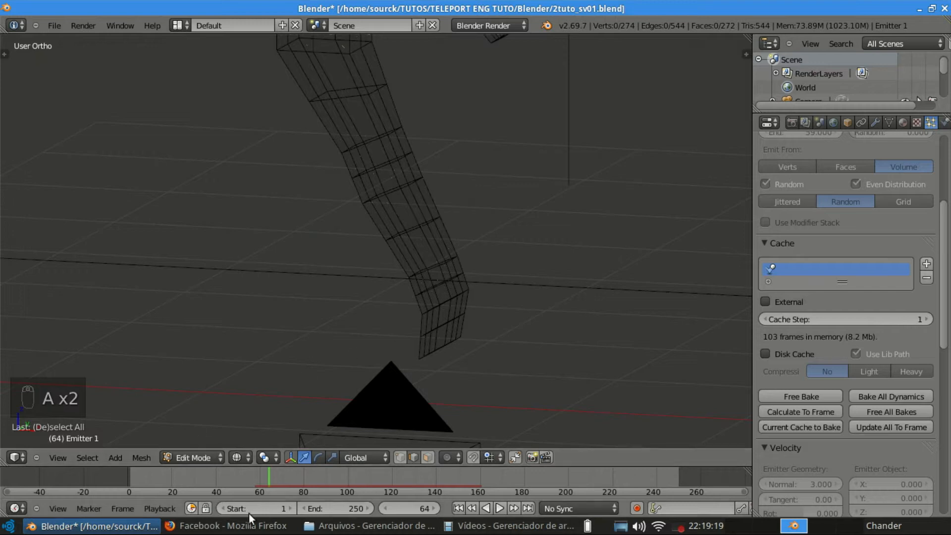
right_click(428, 292)
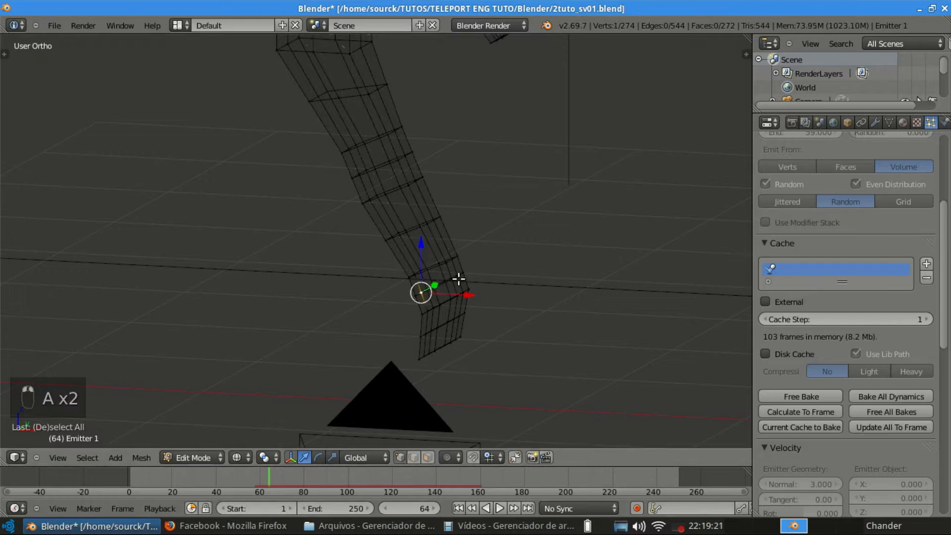
middle_click_drag(454, 278, 499, 265)
right_click(495, 260, "shift")
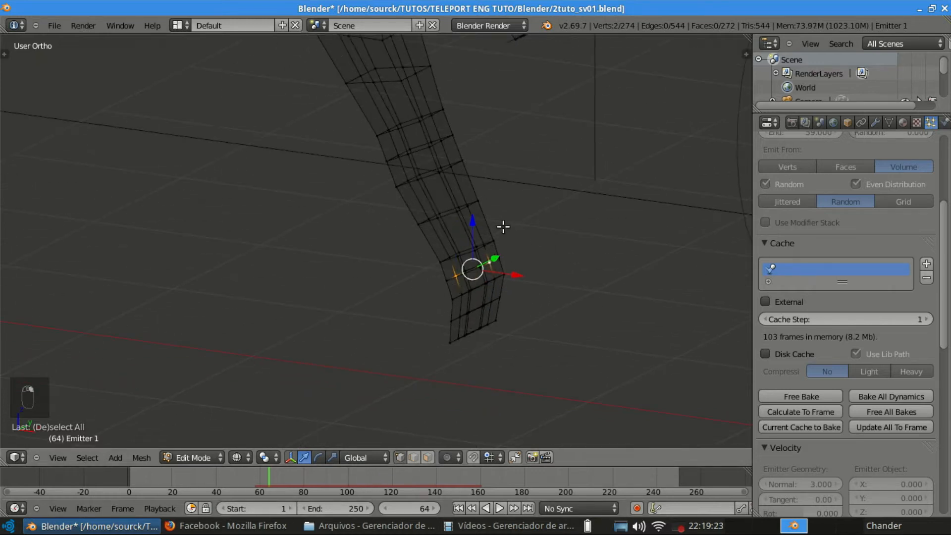
key("shift+s")
left_click(515, 213)
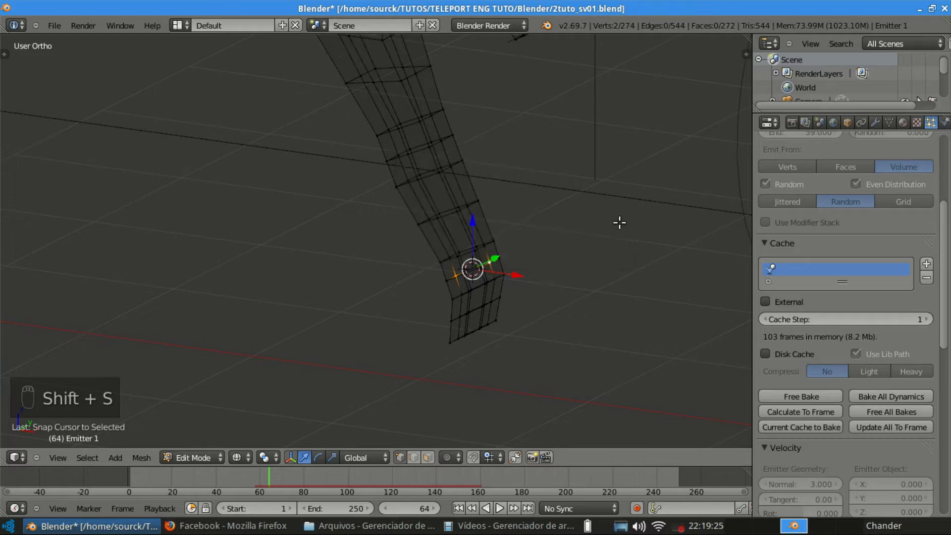
key("Tab")
Return to the camera view and add a mesh circle at the 3D cursor.
middle_click_drag(528, 233, 472, 239)
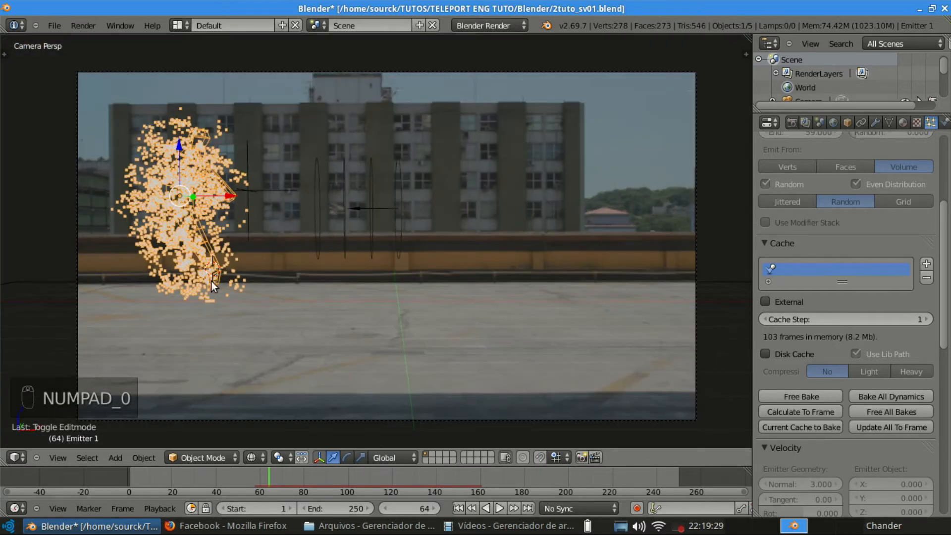
key("shift+a")
mouse_move(203, 110)
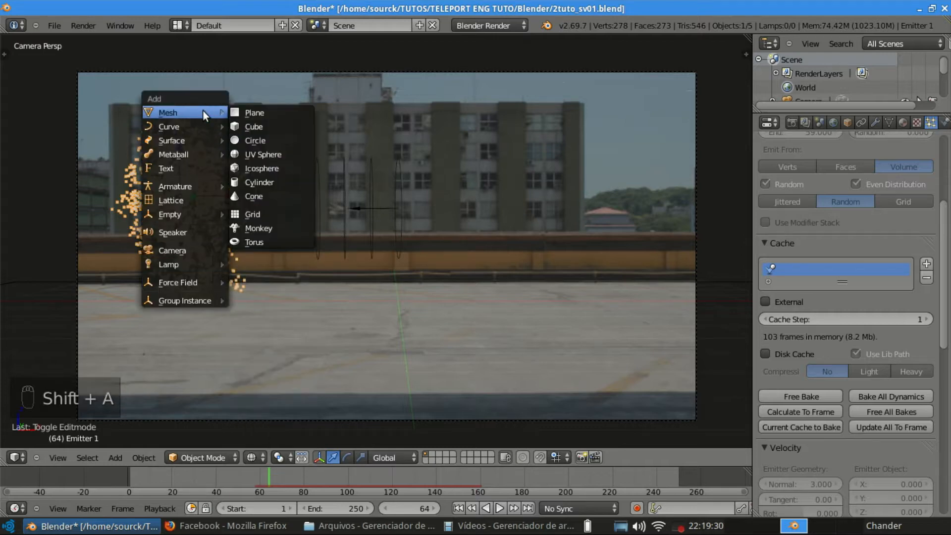
left_click(281, 139)
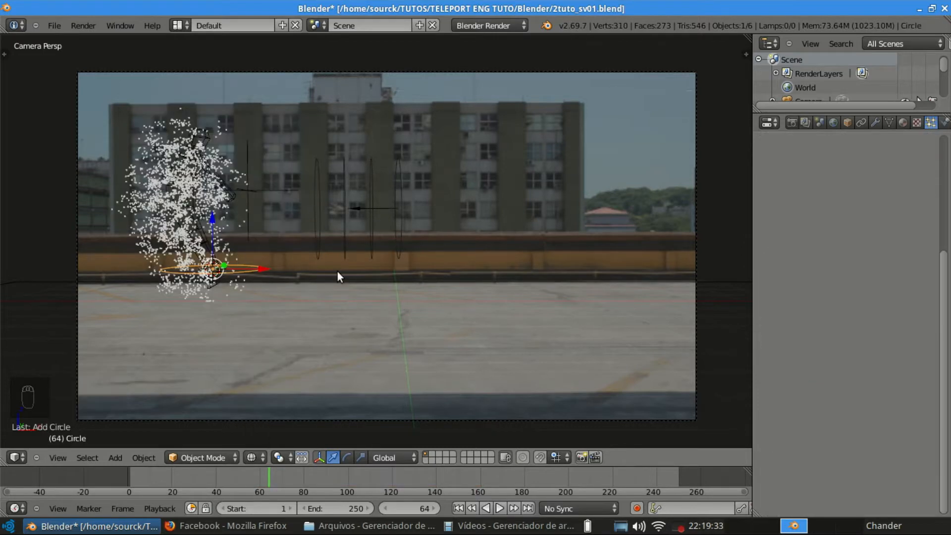
Extrude the circle's edge and scale it outward by about 1.26 to form a flat ring.
key("Tab")
key("e")
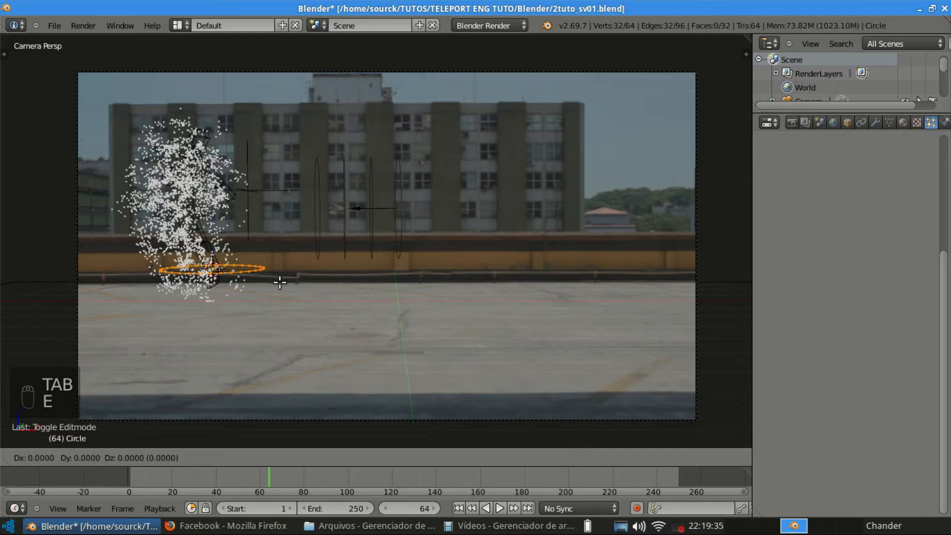
key("s")
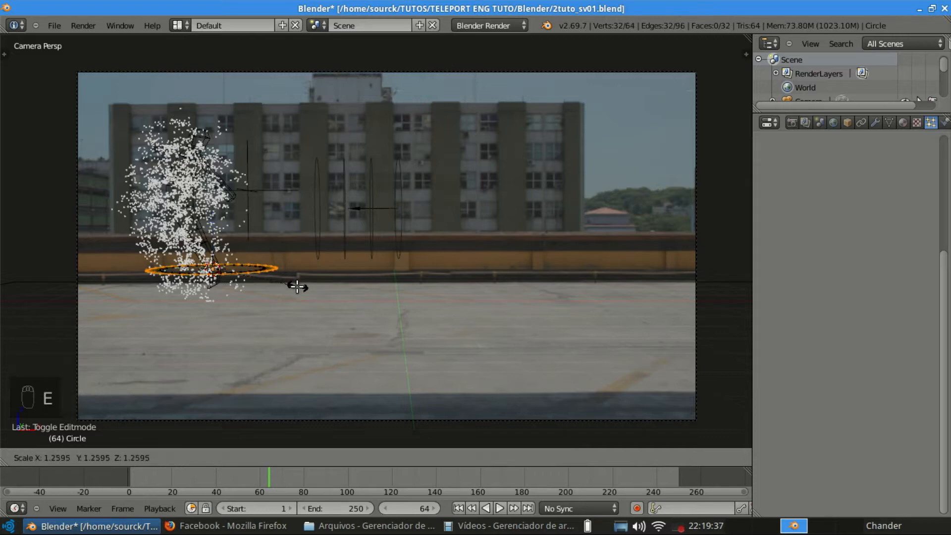
left_click(307, 280)
Scale the whole ring down to less than half its size and deselect its geometry.
key("a")
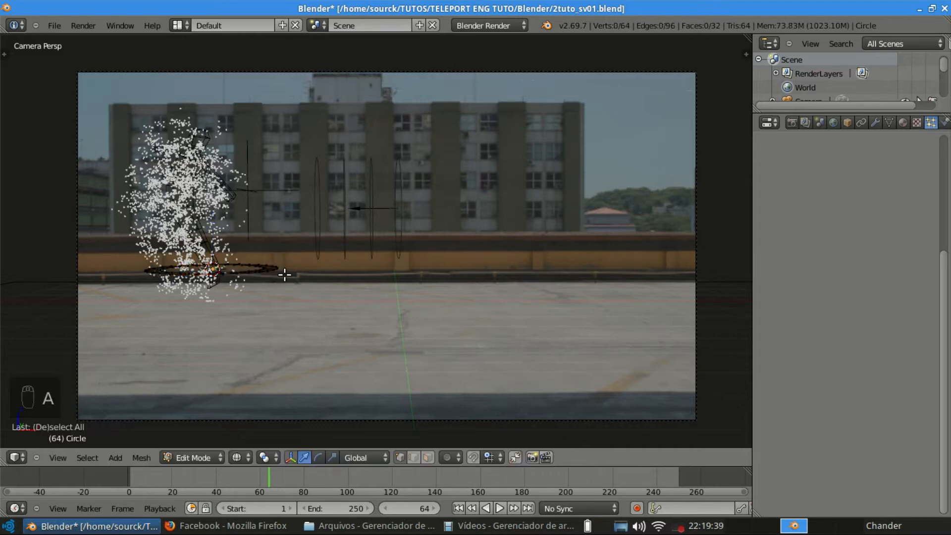
key("a")
key("s")
left_click(322, 264)
key("a")
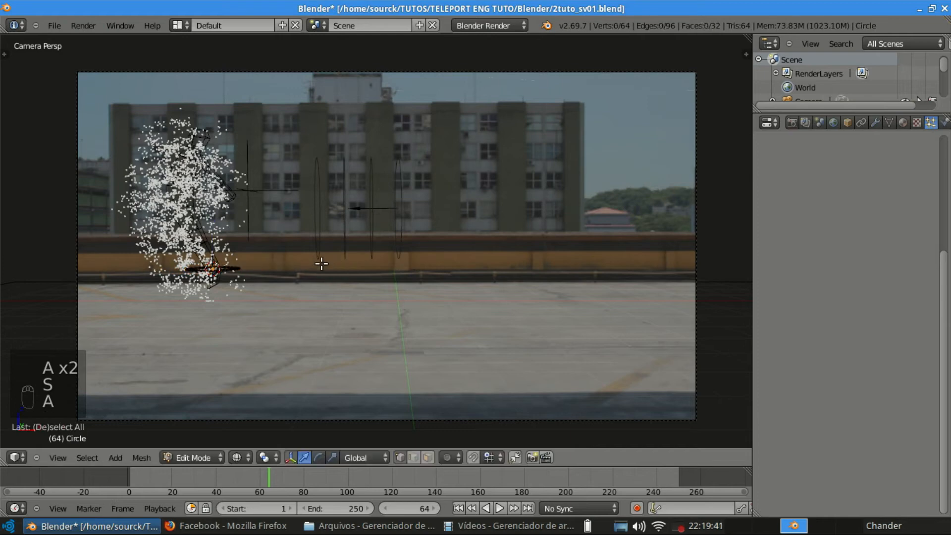
Leave edit mode, lower the ring to the ground below the body's foot and switch to solid shading.
key("Tab")
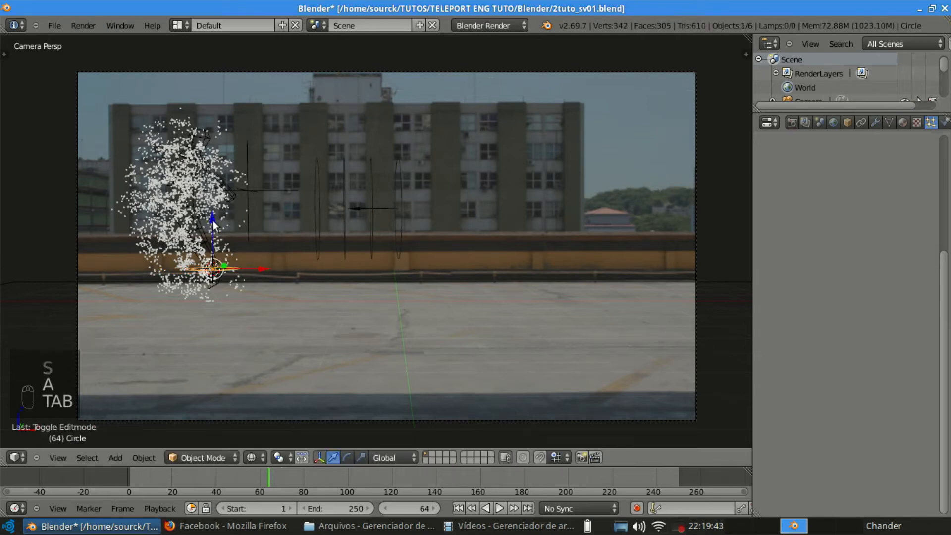
left_click_drag(212, 220, 218, 257)
key("z")
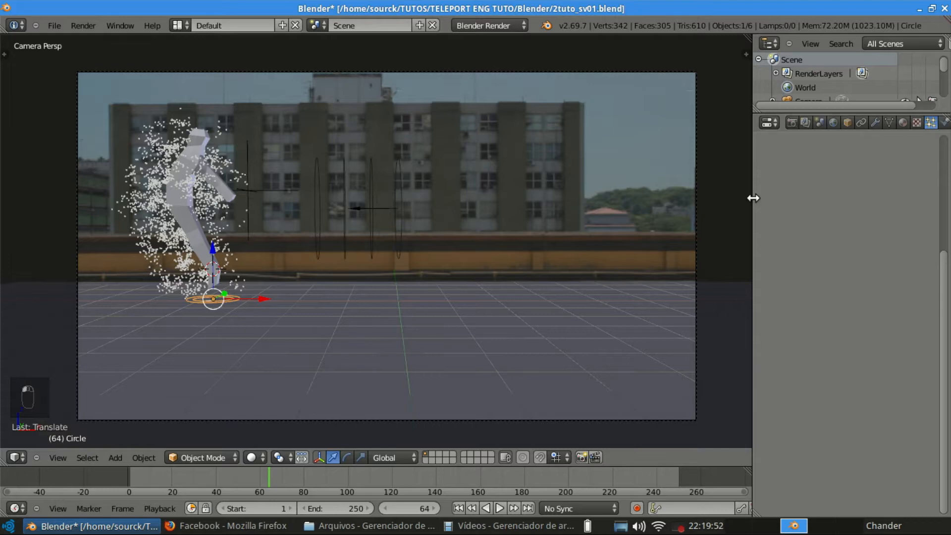
Widen the properties area, add a particle system to the ring and assign it the PS1 settings.
left_click_drag(752, 198, 696, 200)
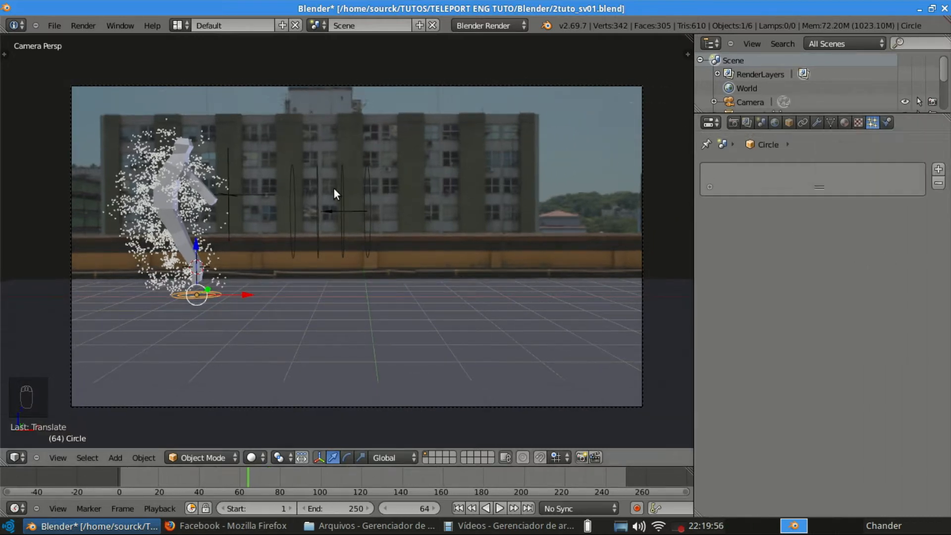
left_click(937, 167)
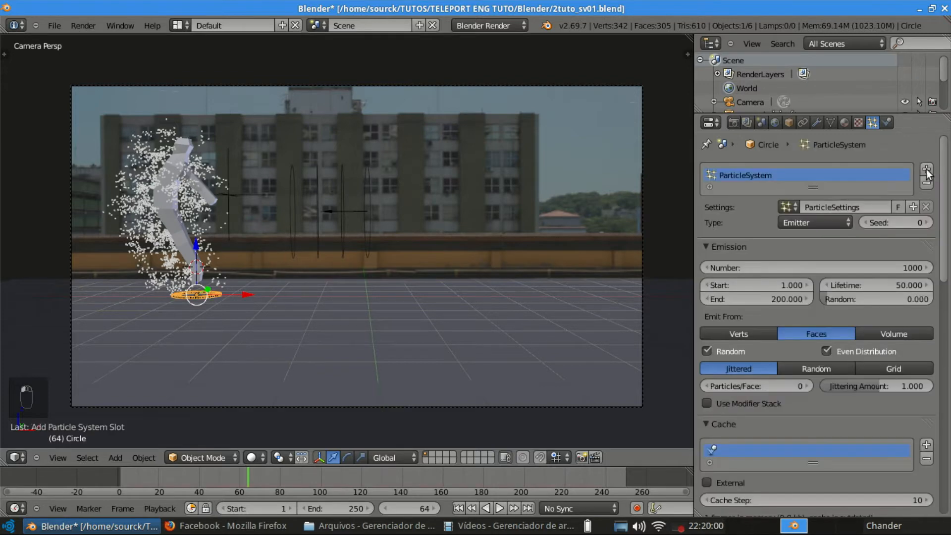
left_click(788, 207)
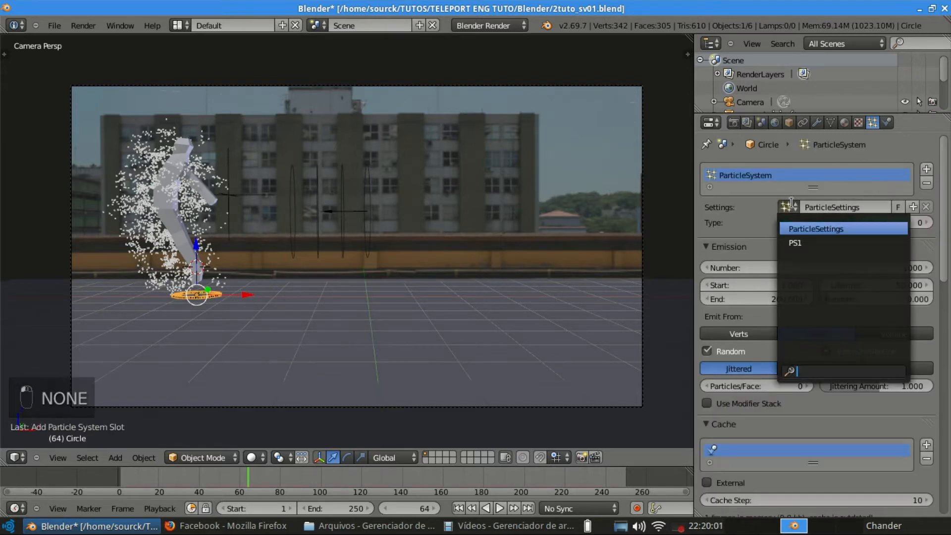
left_click(860, 246)
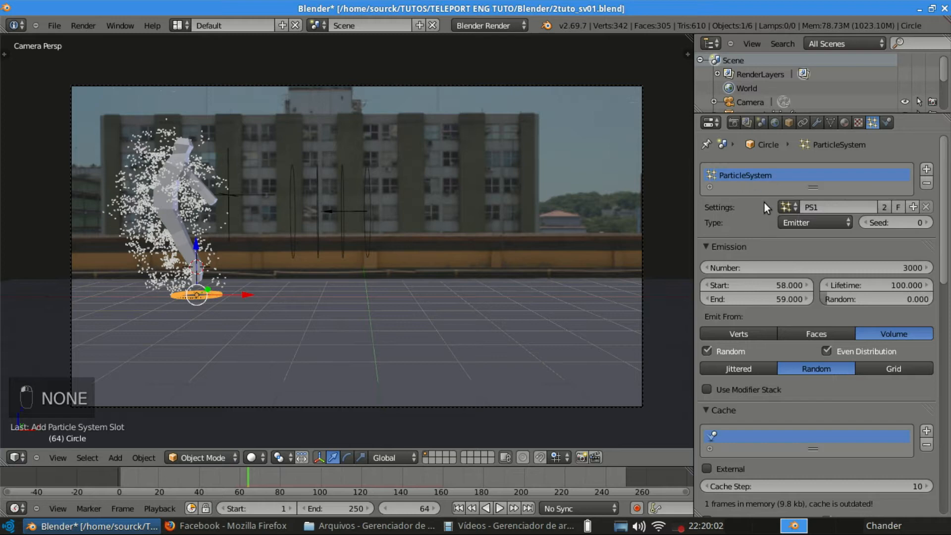
Make the ring's particle settings single-user, rename them PS1.1 and save over the file.
left_click(883, 207)
double_click(867, 206)
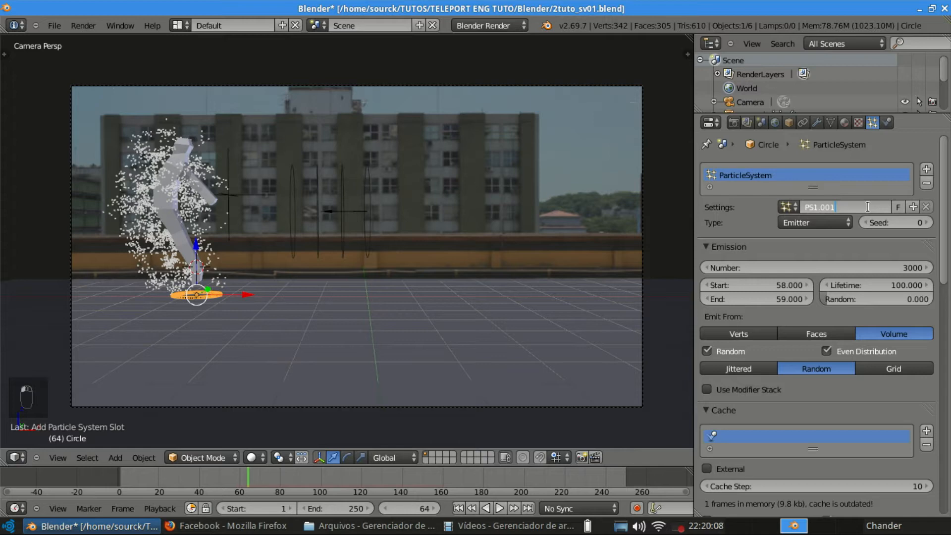
key("BackSpace")
key("BackSpace")
key("BackSpace")
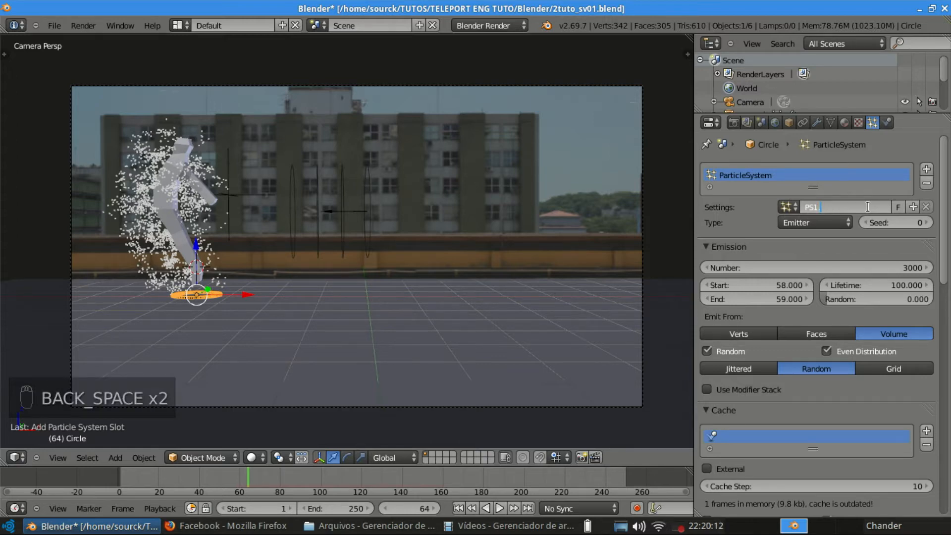
type(".1")
key("Return")
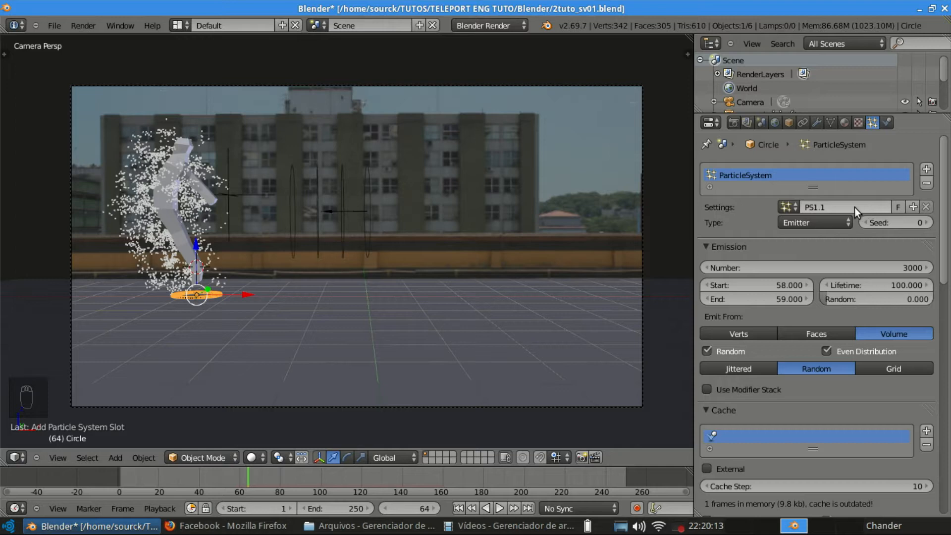
key("ctrl+s")
left_click(434, 288)
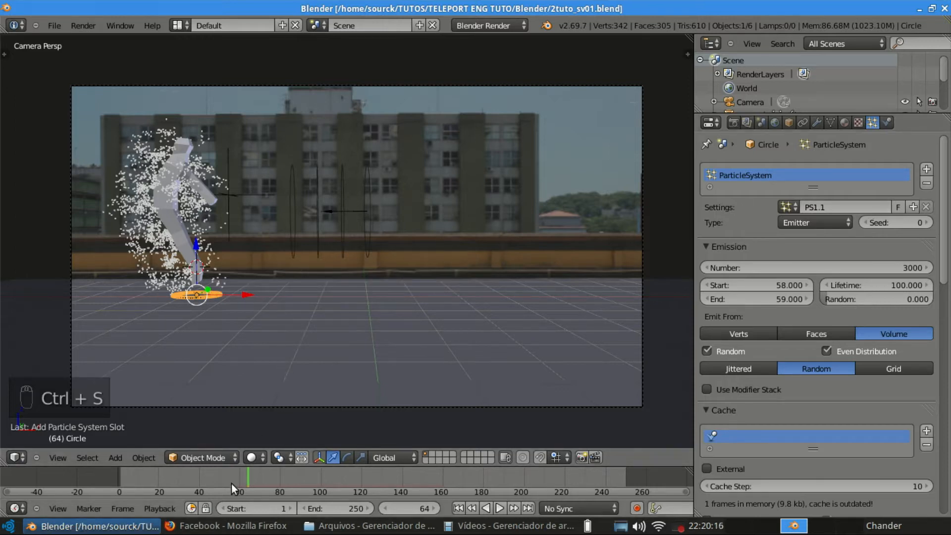
Go to frame 61 and compare the particles of Emitter 1 and the ring in wireframe and solid shading.
mouse_move(231, 483)
left_mouse_down()
mouse_move(290, 480)
mouse_move(242, 474)
left_mouse_up()
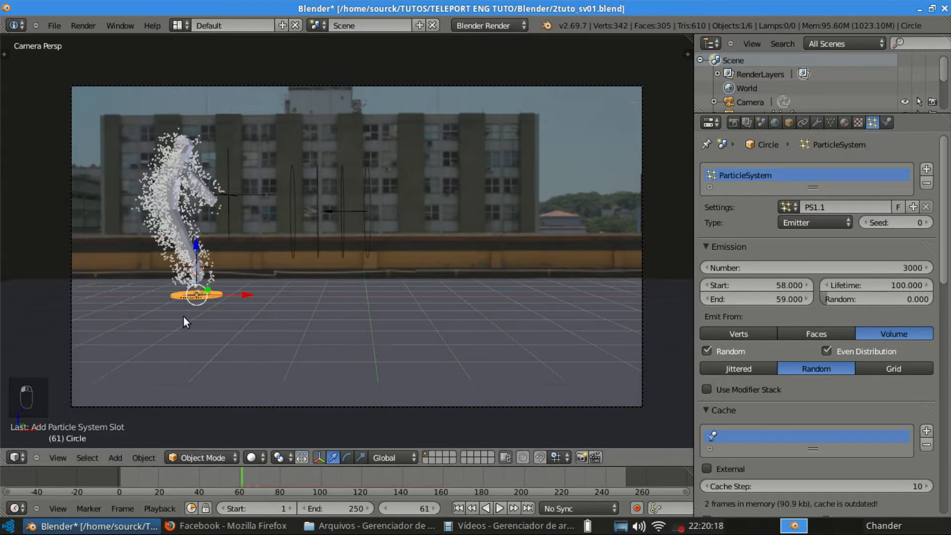
right_click(164, 168)
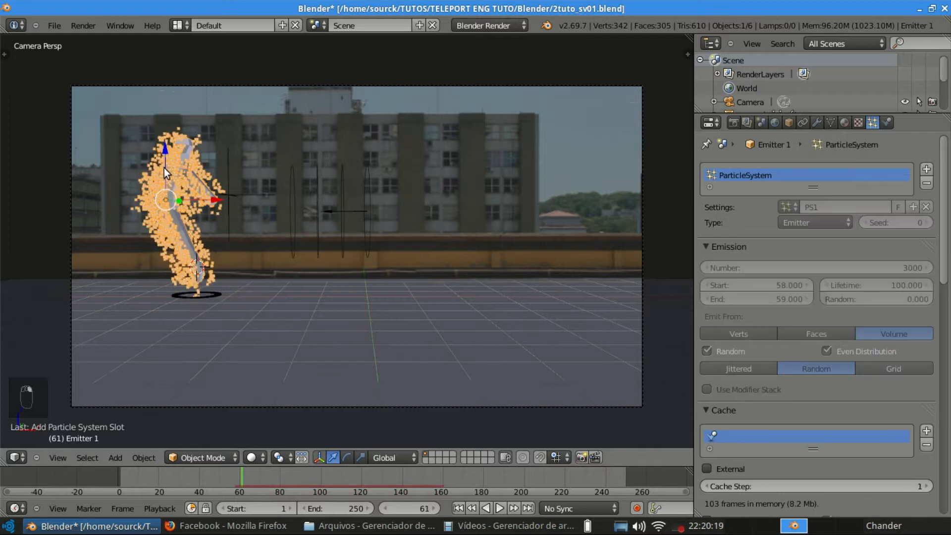
right_click(203, 296)
right_click(206, 294)
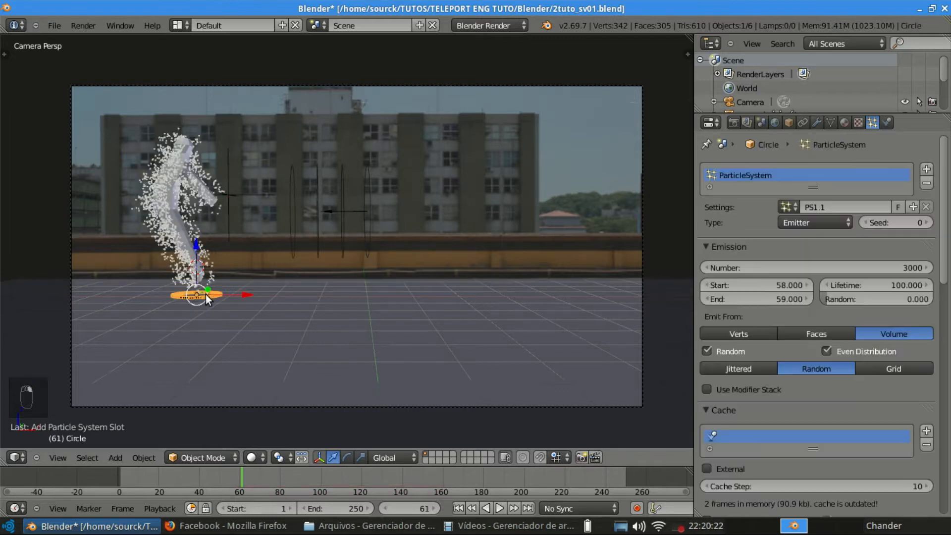
key("alt+z")
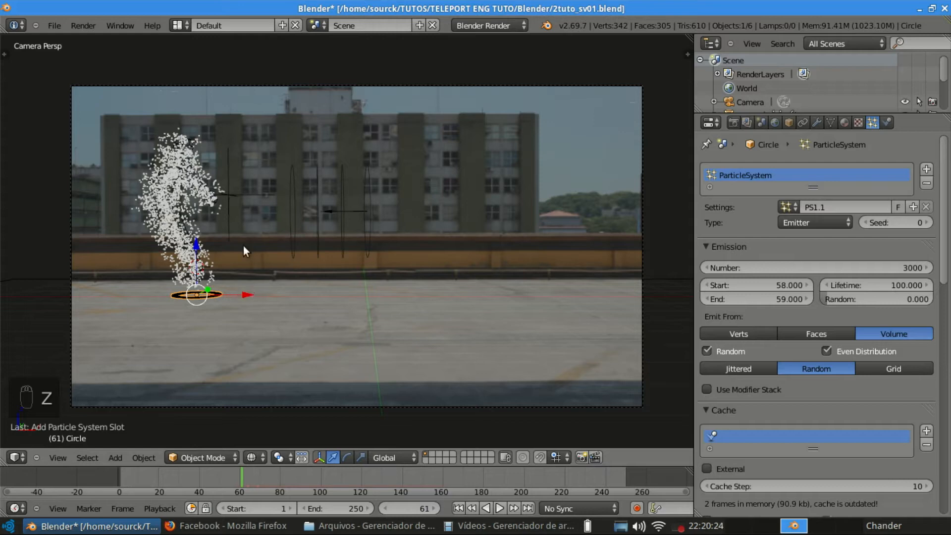
key("z")
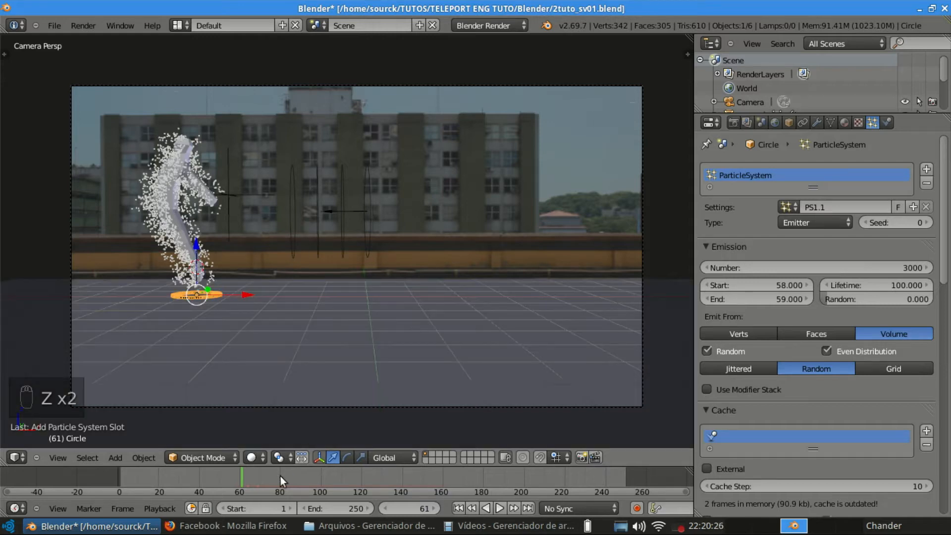
Play the ring's particle emission from about frame 51 to frame 87.
left_click_drag(280, 476, 222, 480)
key("alt+a")
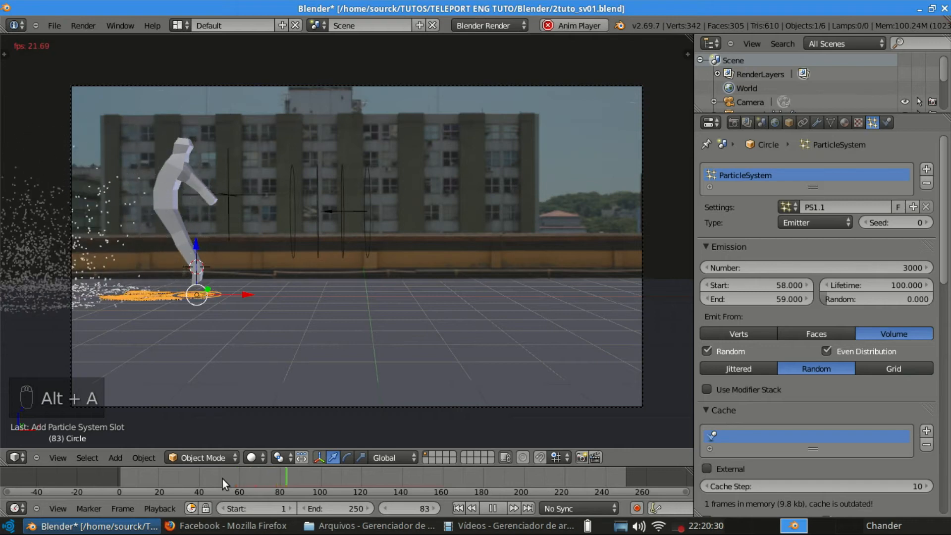
key("alt+a")
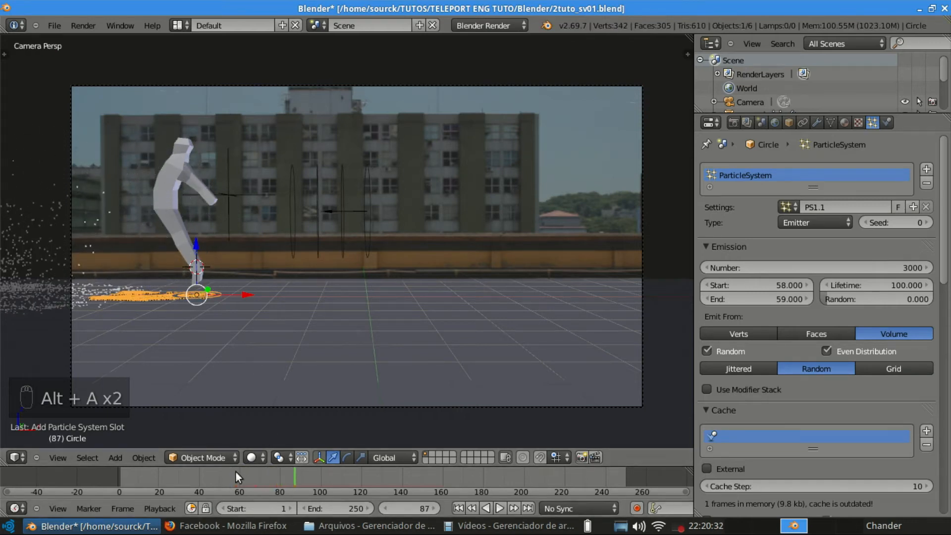
Rewind to about frame 55, raise the ring slightly to the foot's level and play the emission up to frame 77.
mouse_move(236, 471)
left_mouse_down()
mouse_move(228, 474)
mouse_move(246, 492)
mouse_move(287, 476)
mouse_move(230, 480)
left_mouse_up()
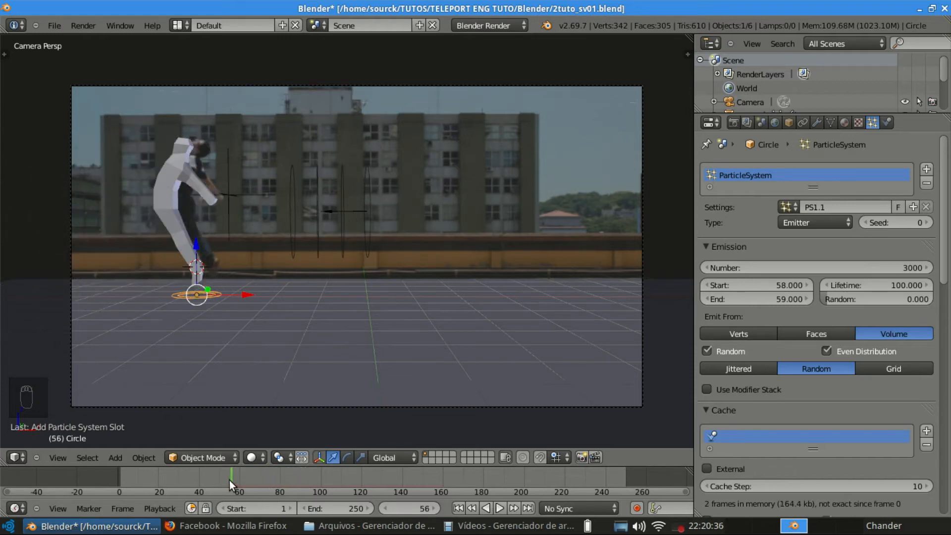
left_click_drag(196, 255, 195, 242)
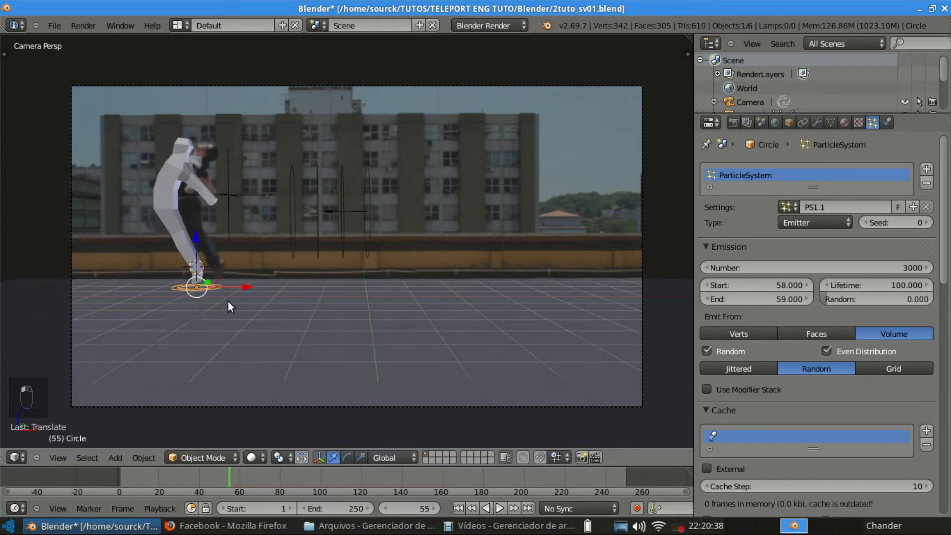
key("alt+a")
key("alt+a")
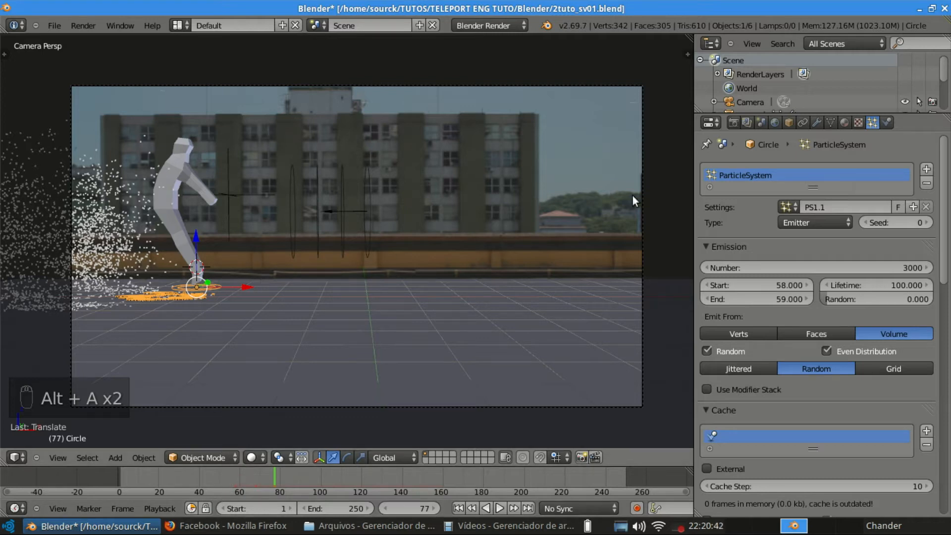
Set the Newtonian physics forces of the ring's particles to a drag of 0.162 and a damp of 0.305.
scroll(812, 278, "down", 5)
scroll(768, 341, "down", 12)
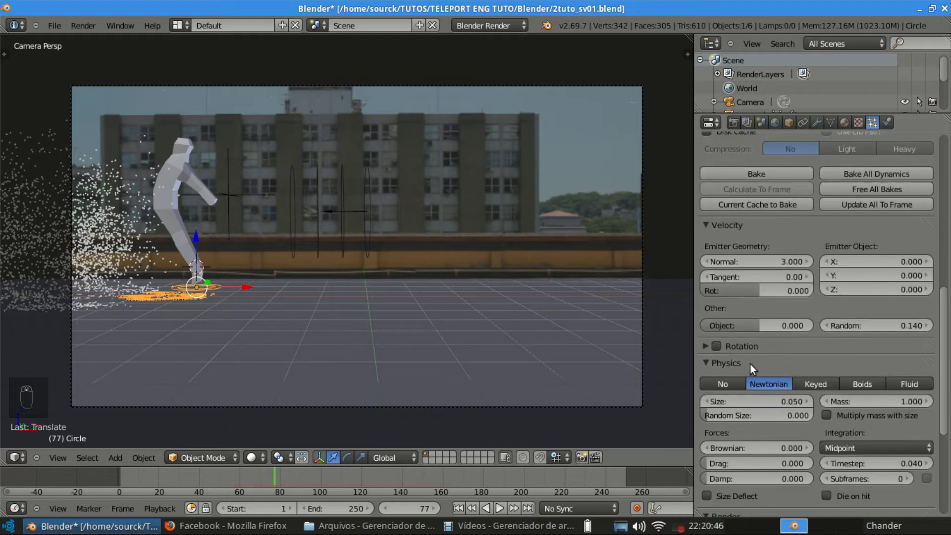
scroll(748, 366, "down", 5)
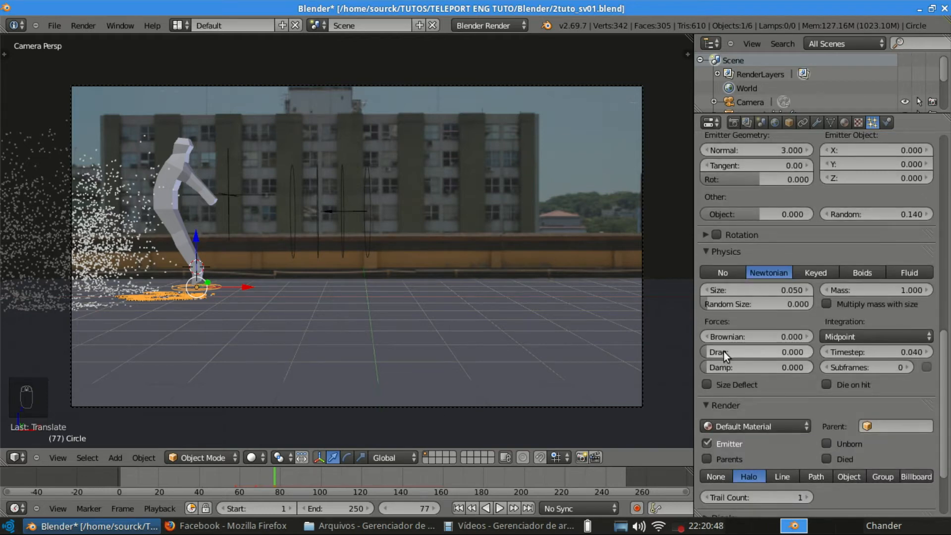
left_click_drag(724, 352, 739, 367)
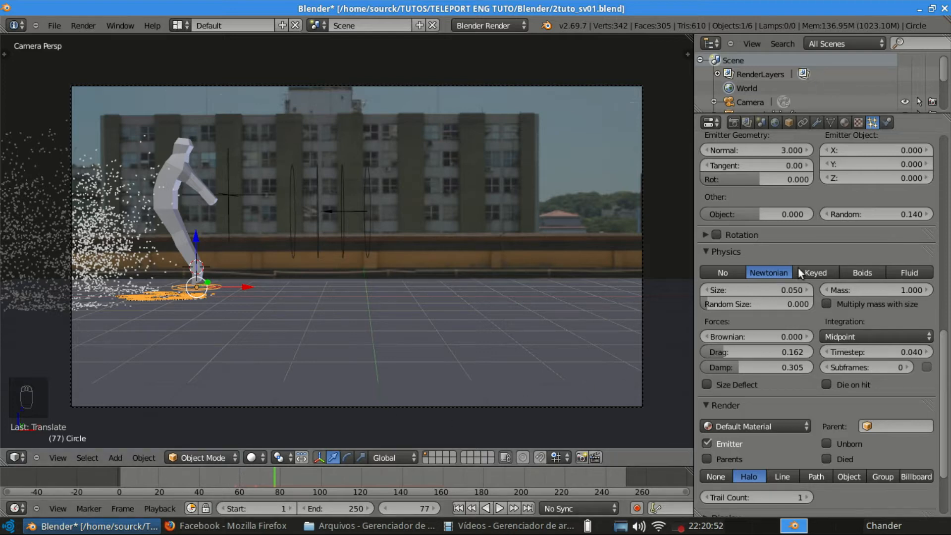
Set the ring particles' normal emission velocity to 6 and play the emission from about frame 43 to frame 90.
scroll(782, 220, "up", 3)
left_click(751, 207)
type("6")
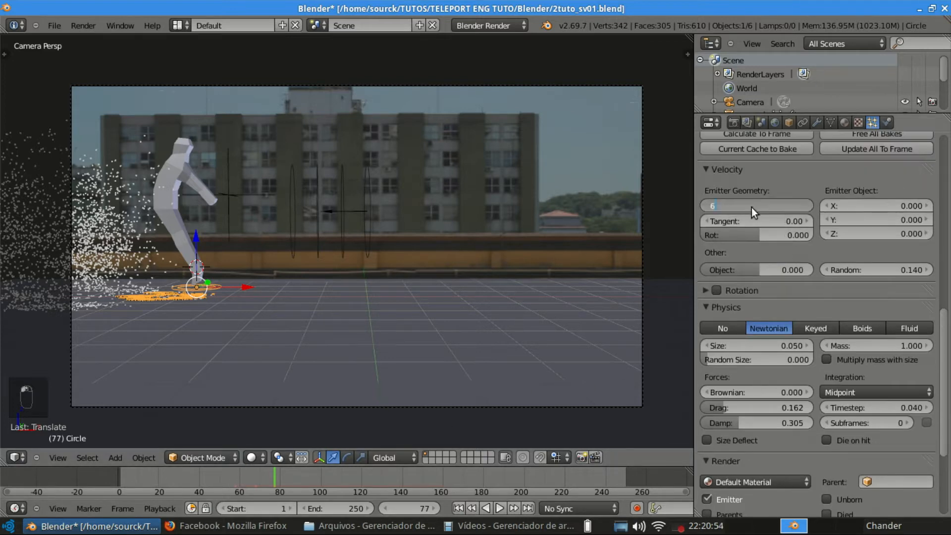
key("Return")
left_click(206, 482)
key("alt+a")
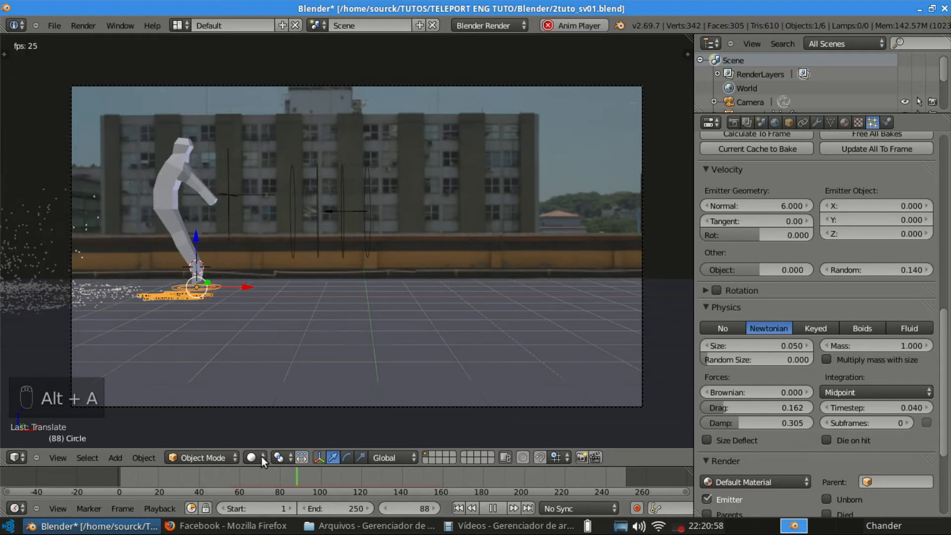
key("alt+a")
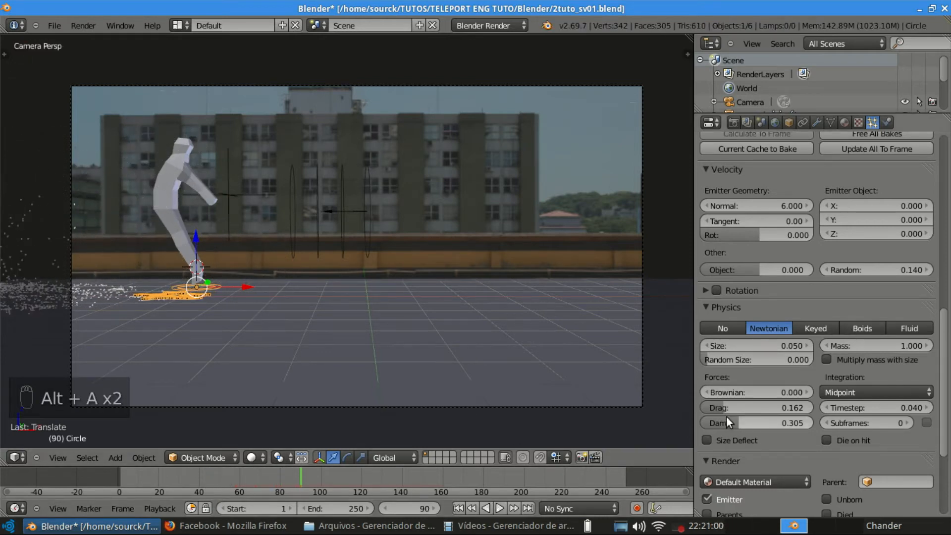
Set the ring particles' drag to 0.260 and damp to 0.526, play up to frame 110 and inspect them in front view.
left_click_drag(726, 407, 765, 422)
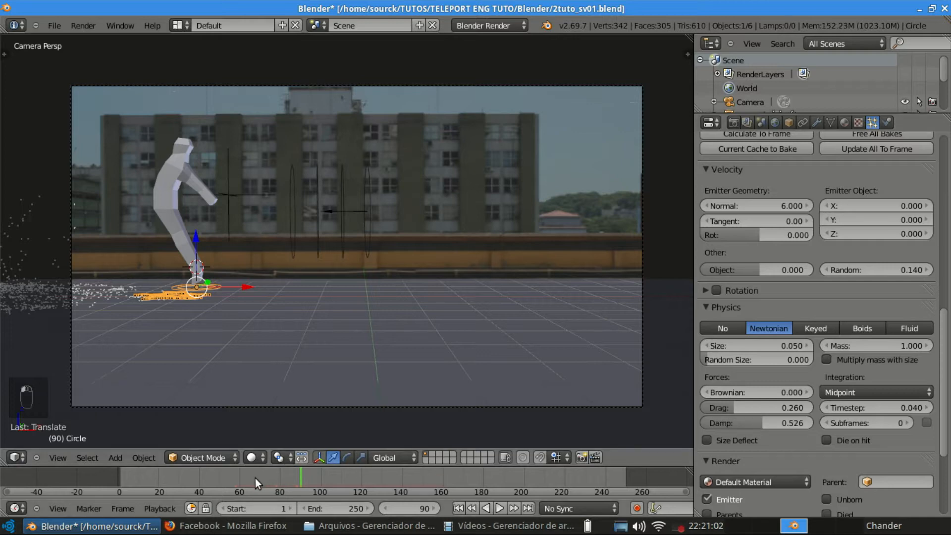
left_click(222, 478)
key("alt+a")
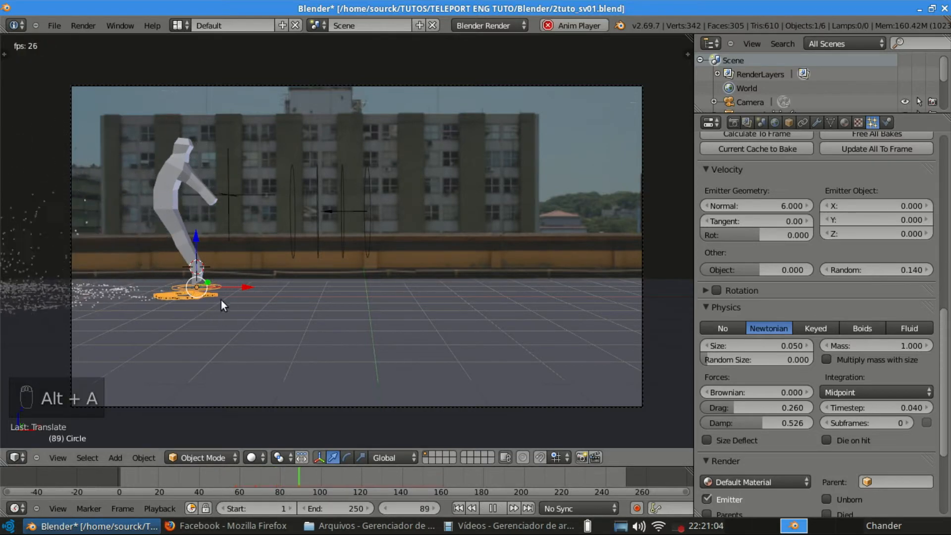
key("alt+a")
middle_click_drag(235, 299, 244, 265)
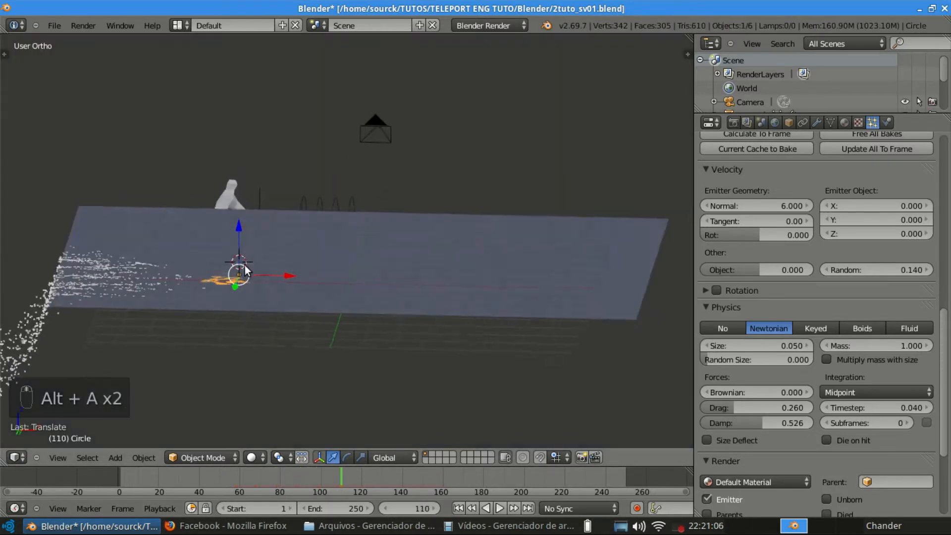
key("KP_1")
scroll(245, 267, "up", 6)
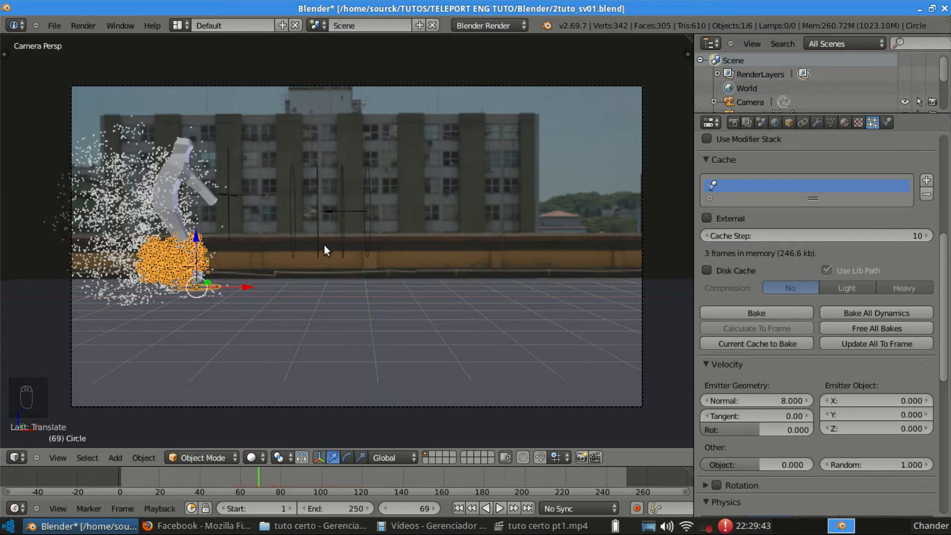
Check the floor plane's collision settings, then review the velocity and physics settings of the ring's particles.
right_click(307, 291)
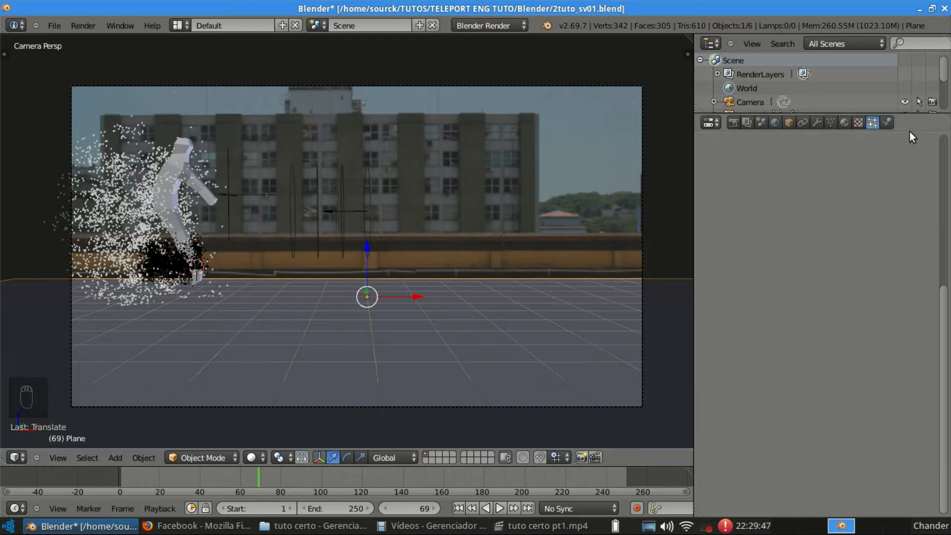
left_click(887, 124)
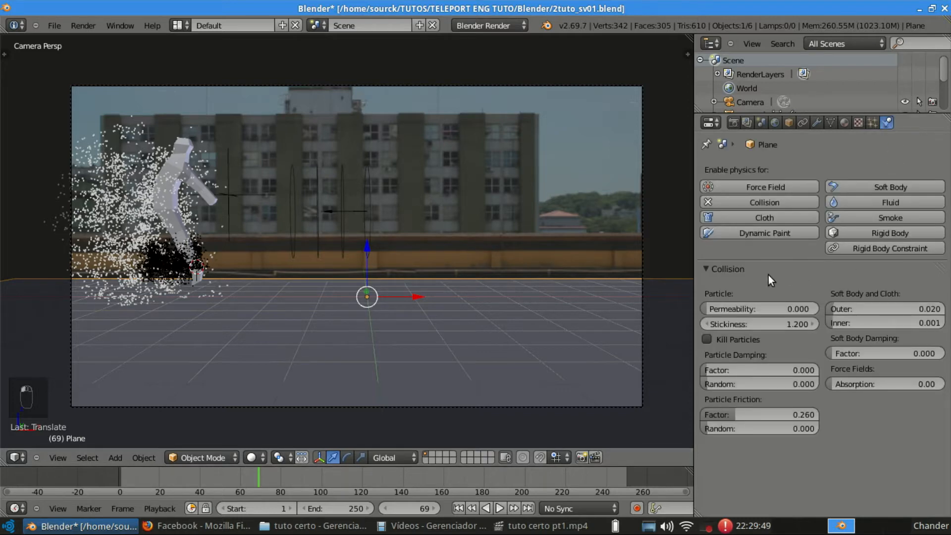
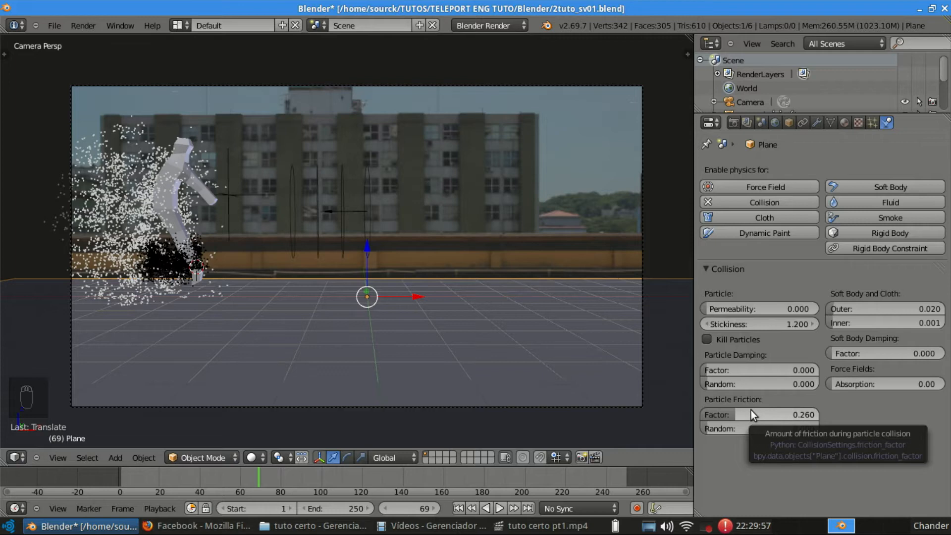
right_click(166, 253)
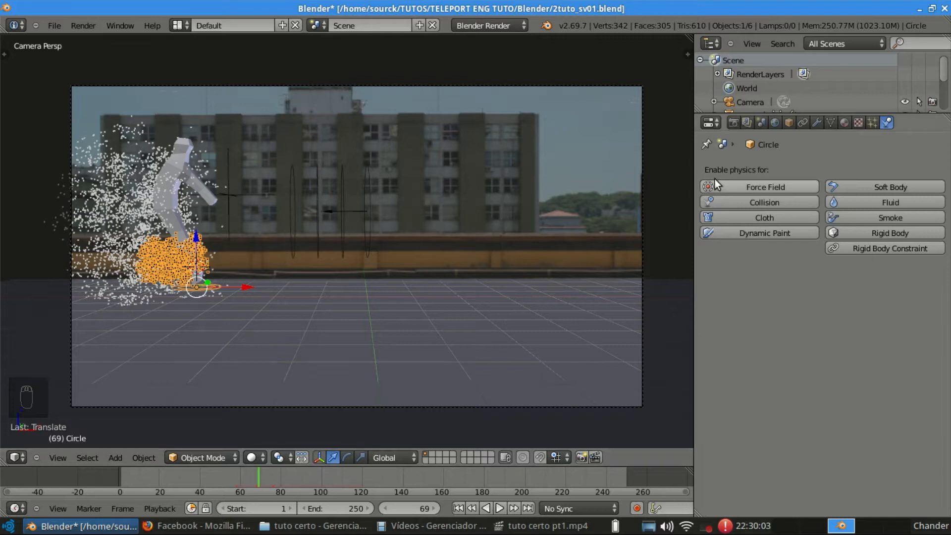
left_click(873, 123)
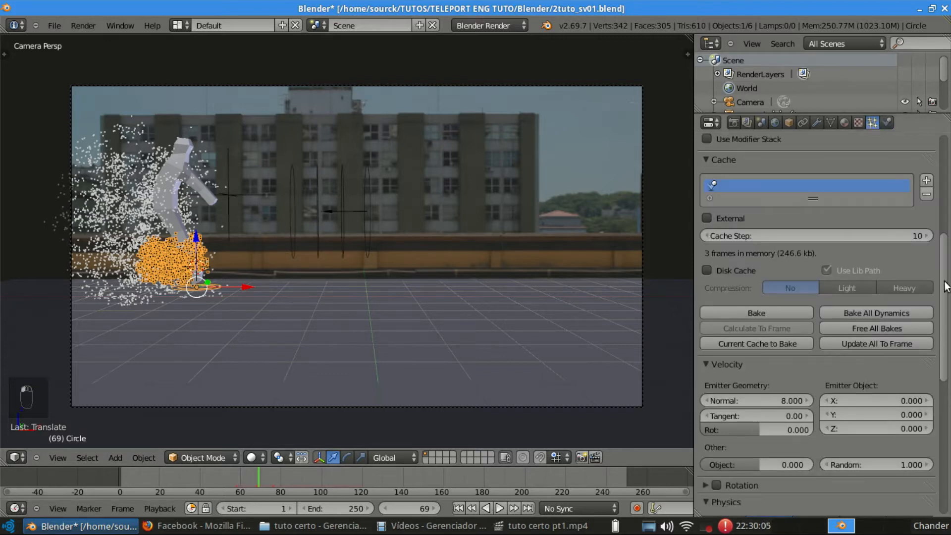
scroll(891, 362, "down", 8)
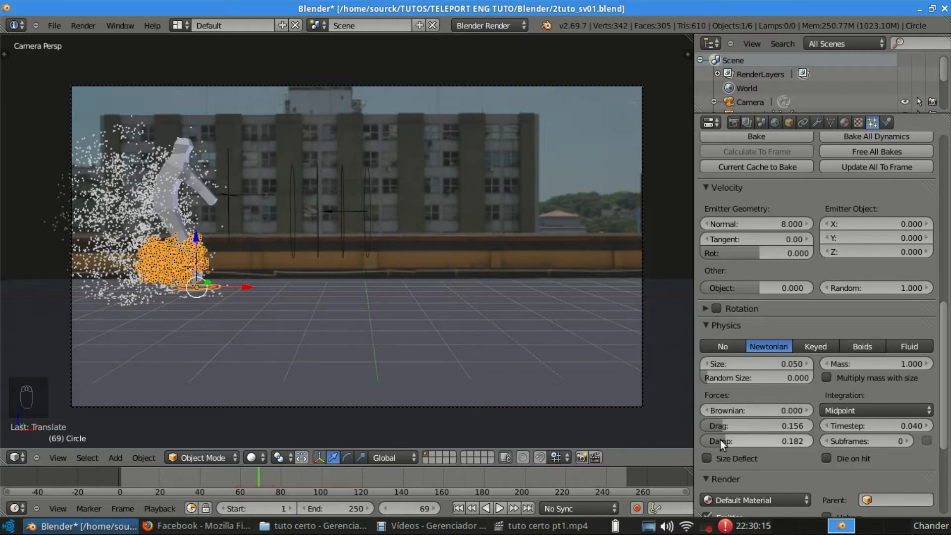
Play the ring's particle emission from frame 49 to frame 90.
left_click(217, 476)
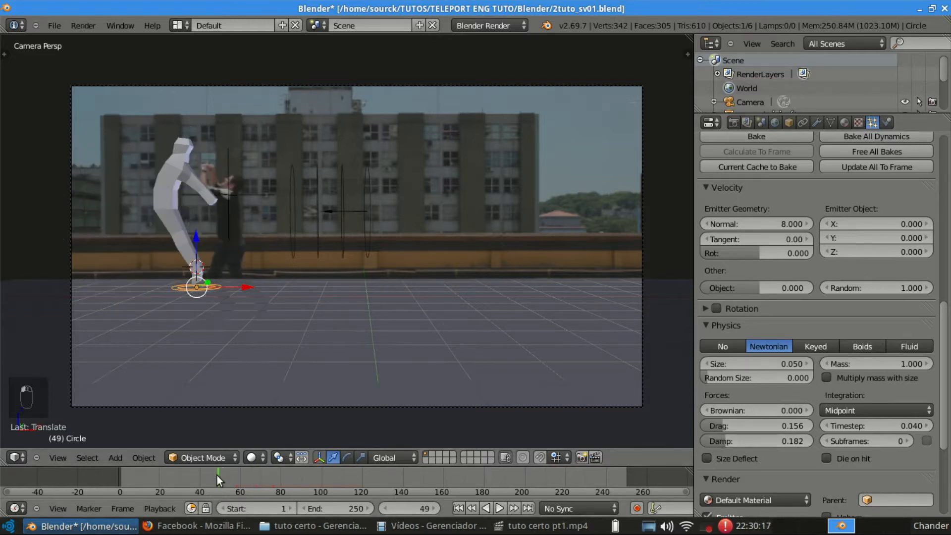
key("alt+a")
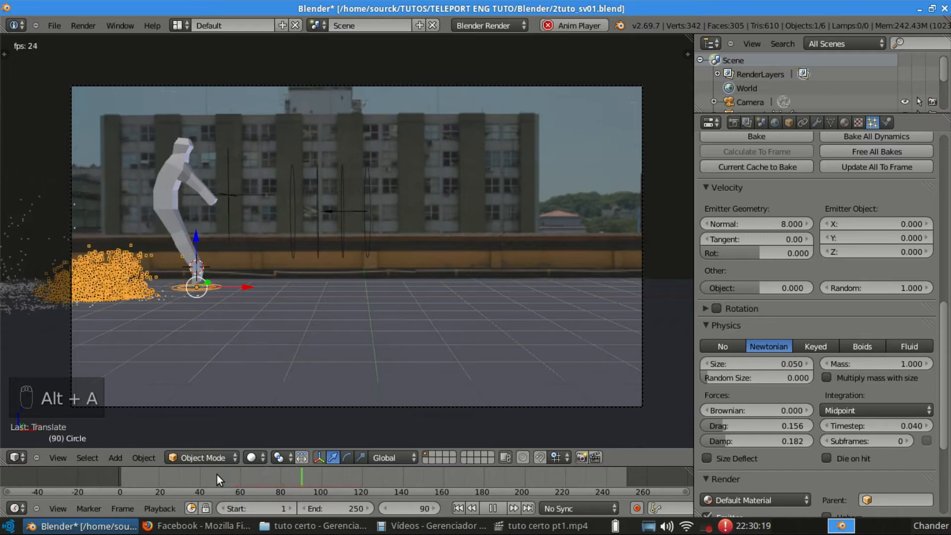
key("alt+a")
Set the wind field weight of the ring's particles to 0.200.
scroll(859, 397, "down", 8)
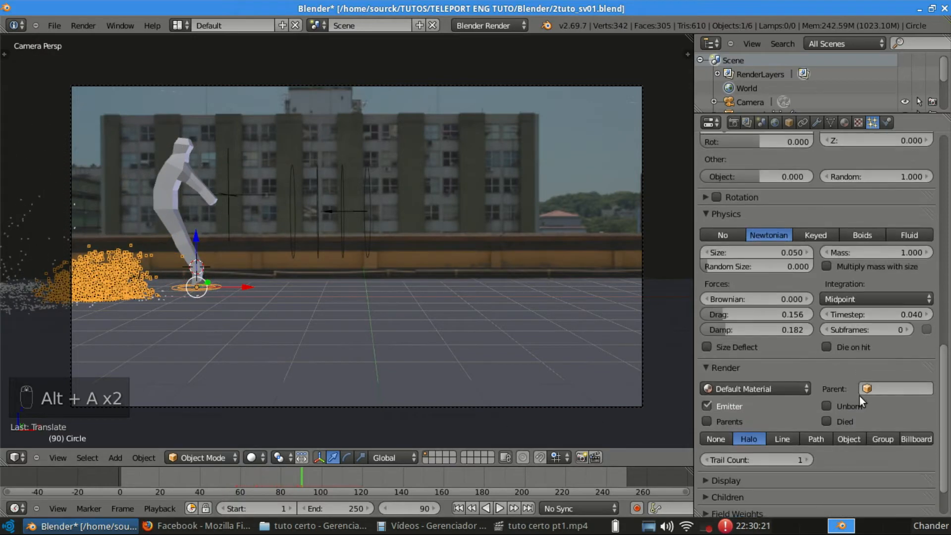
scroll(855, 379, "up", 20)
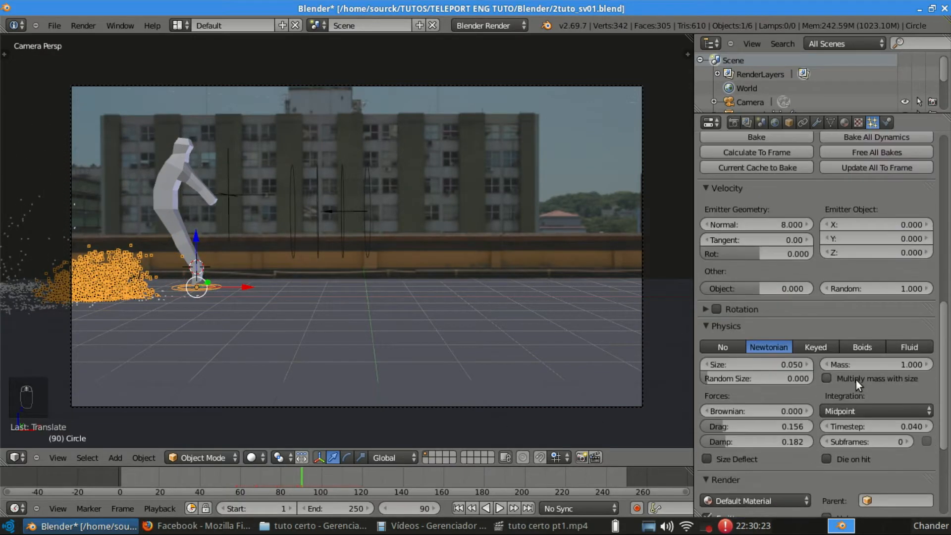
scroll(855, 379, "down", 20)
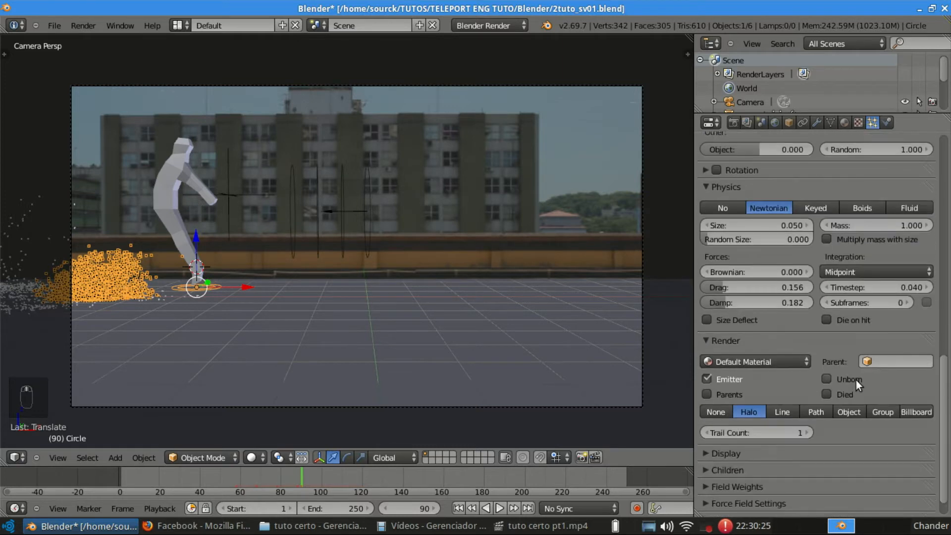
left_click(773, 460)
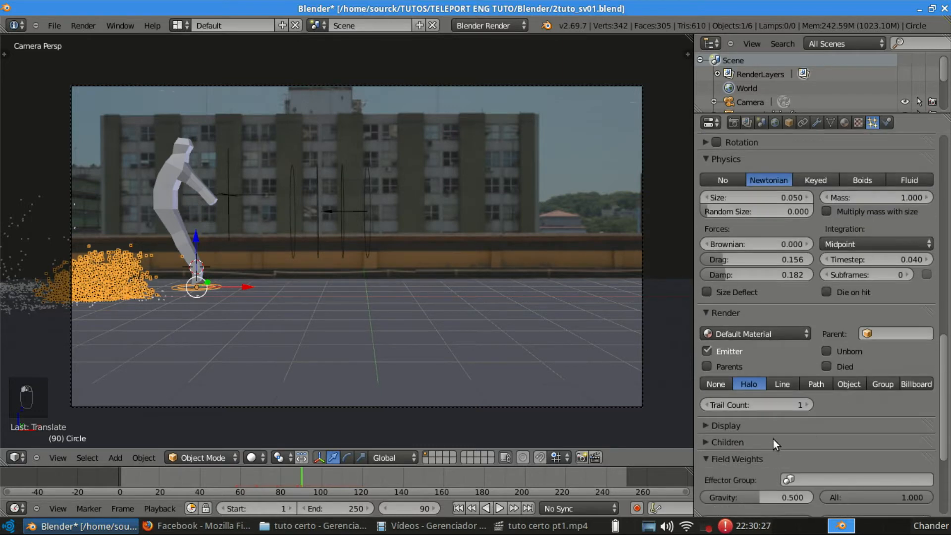
scroll(771, 447, "down", 7)
left_click(761, 429)
type("0.169")
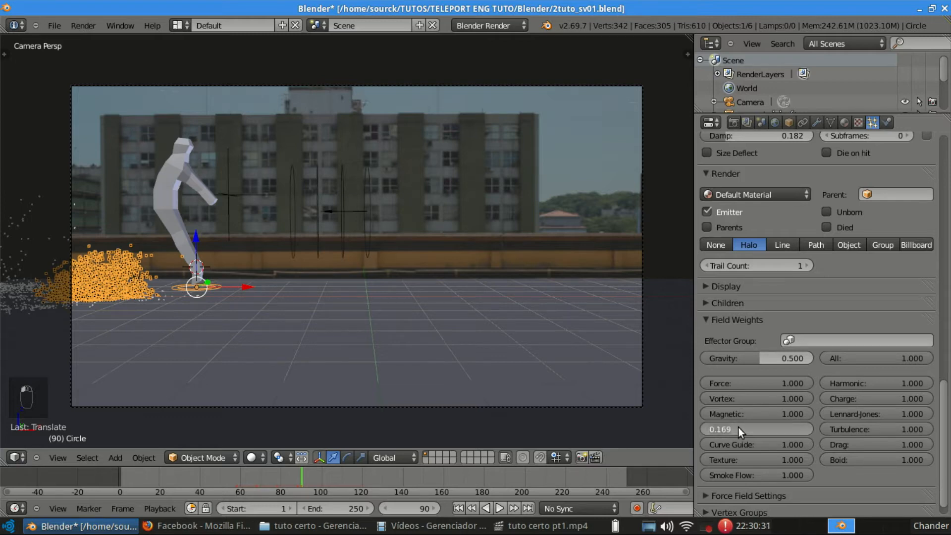
key("Return")
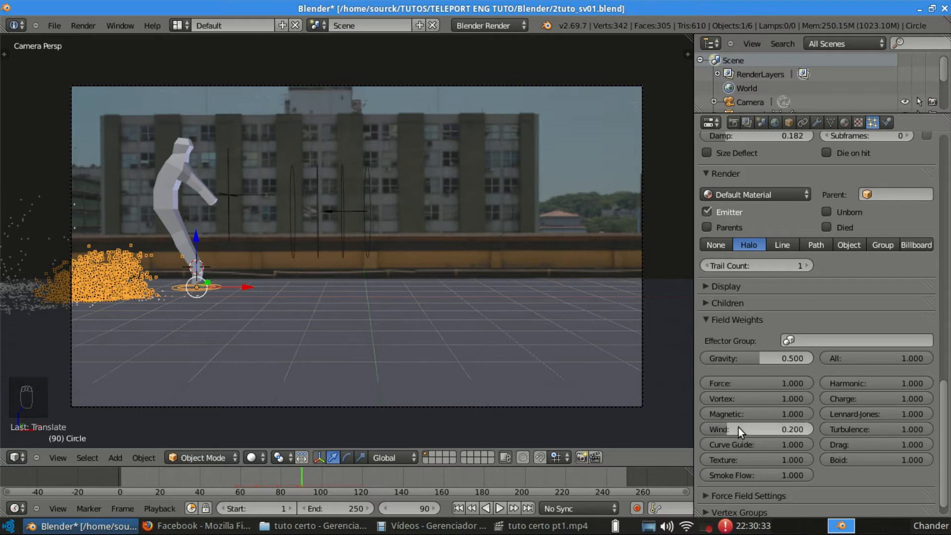
Replay the ring's emission from about frame 40 to frame 93 to check the reduced wind influence.
left_click(218, 483)
key("alt+a")
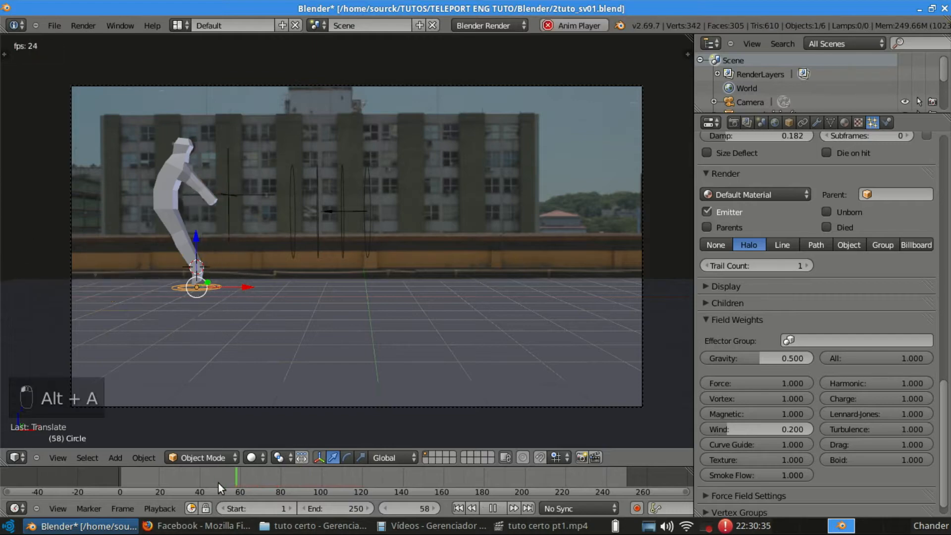
left_click(201, 477)
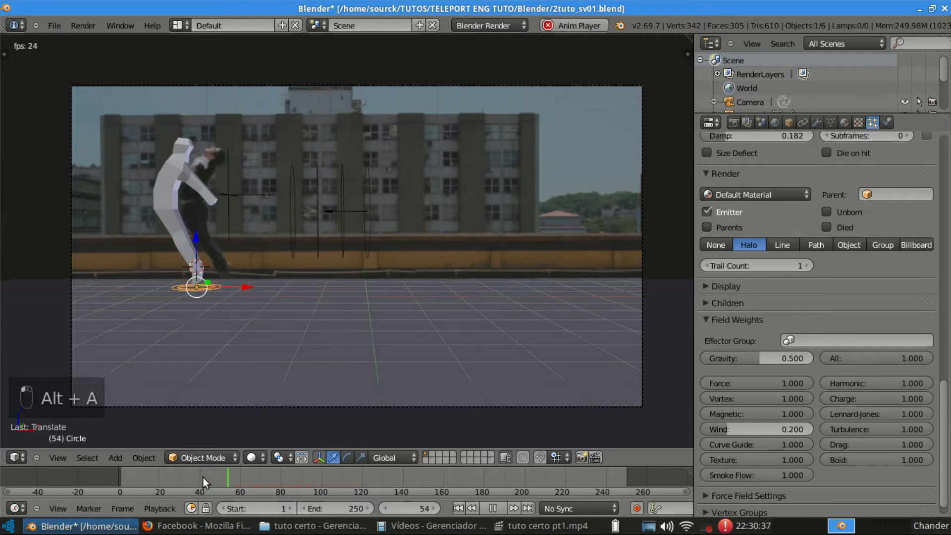
key("alt+a")
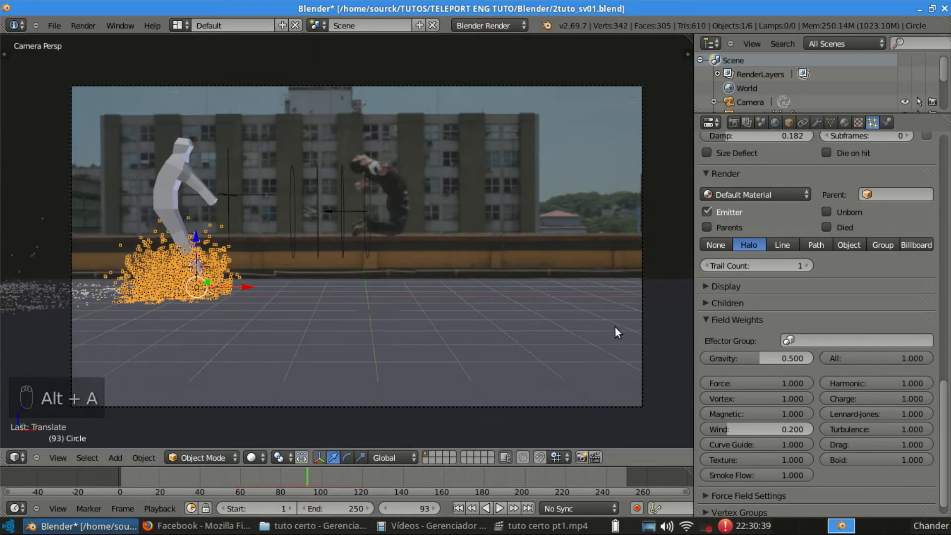
Set the ring particles' drag to 0.182 and damp to 0.260, and play the emission up to frame 80.
left_click_drag(947, 398, 933, 241)
scroll(755, 446, "down", 8)
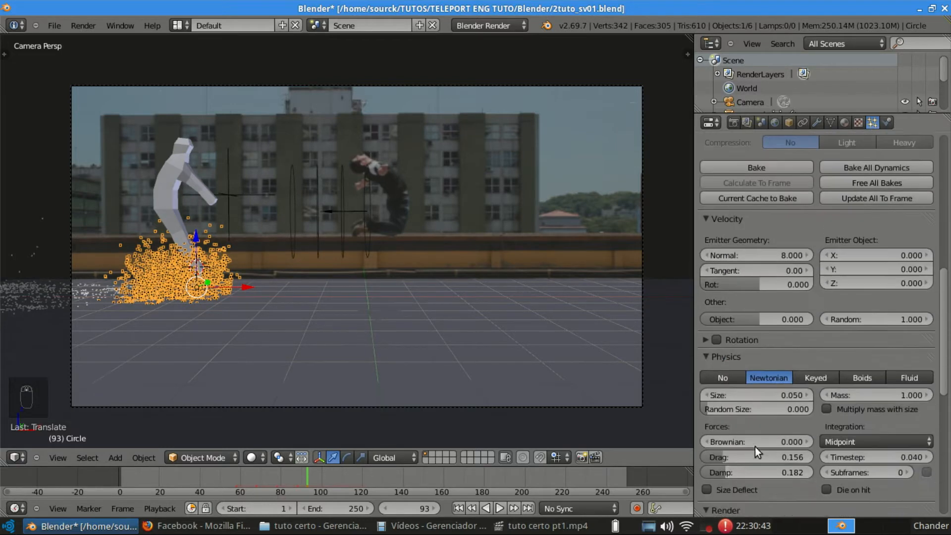
left_click_drag(721, 444, 730, 444)
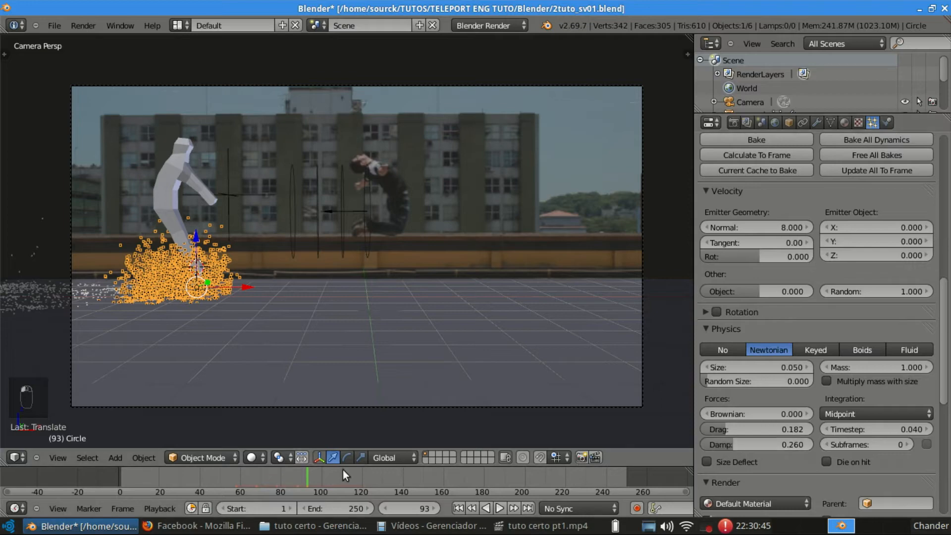
left_click(233, 480)
key("alt+a")
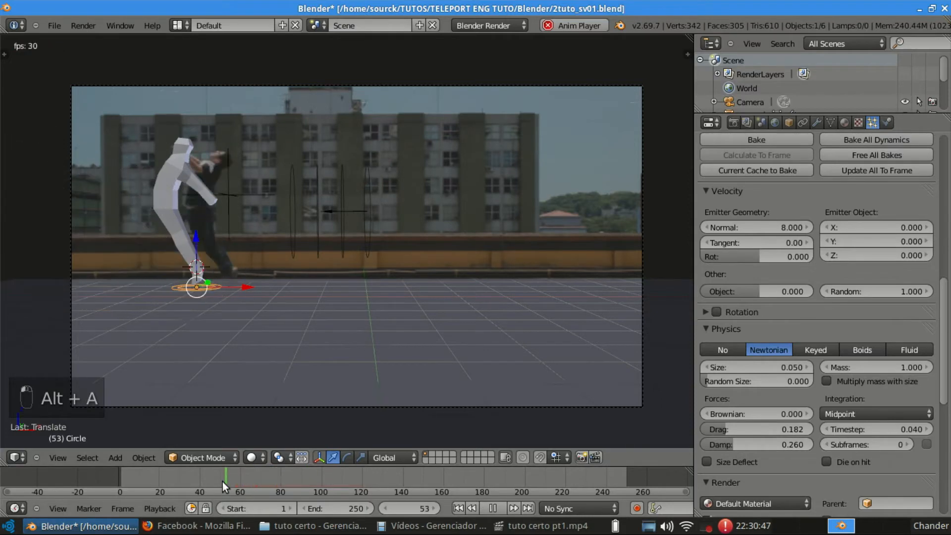
key("alt+a")
Set the drag of the ring's particles to 0 and play the emission up to frame 97.
left_click(752, 429)
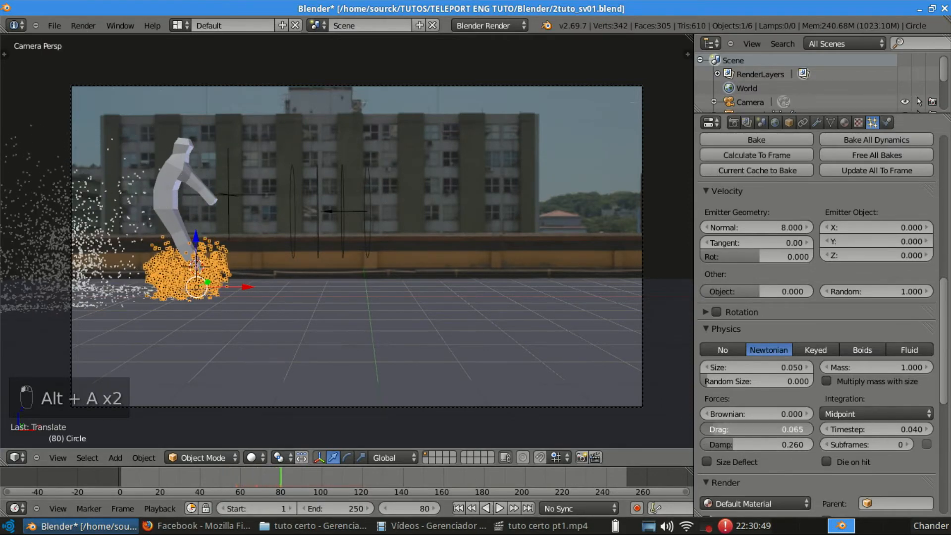
type("0")
key("Return")
key("alt+a")
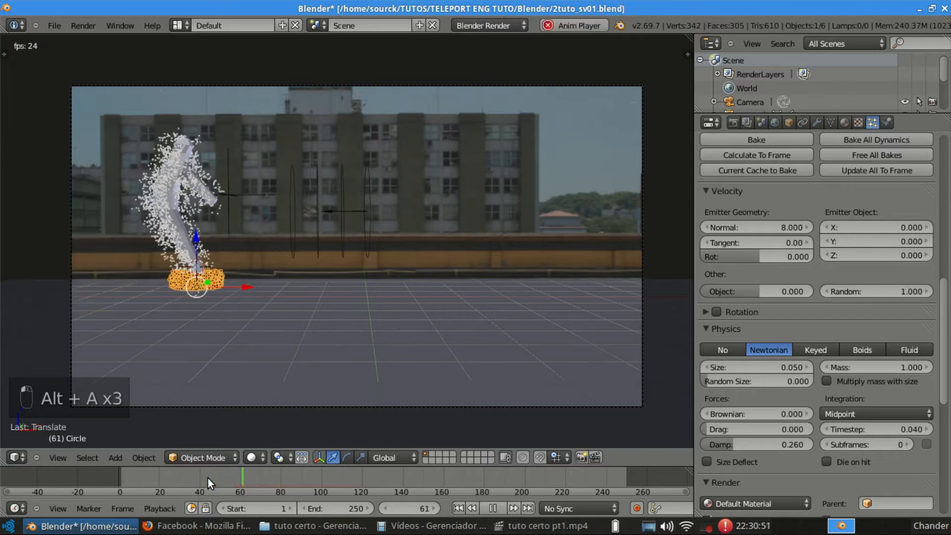
key("alt+a")
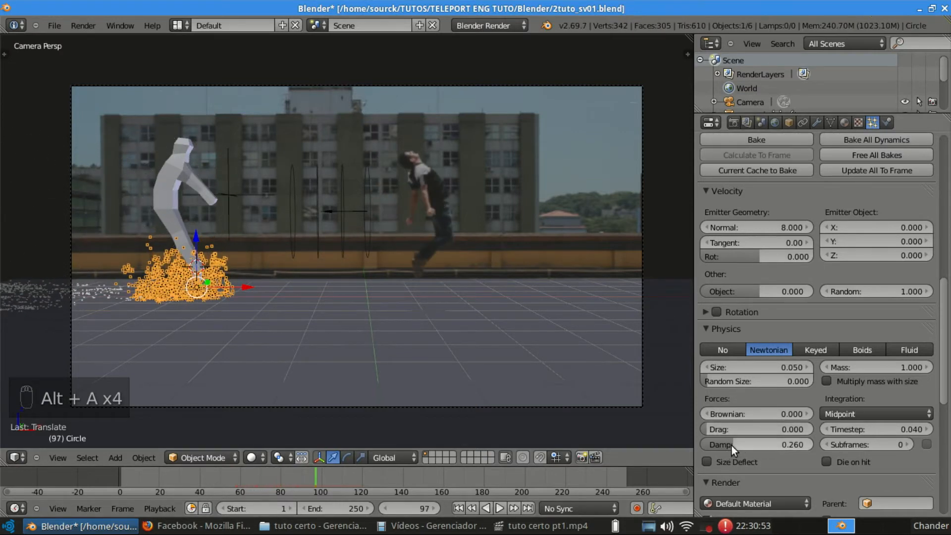
Set the damp of the ring's particles to 0.455 and play the emission from about frame 50 to frame 86.
left_click_drag(731, 444, 762, 445)
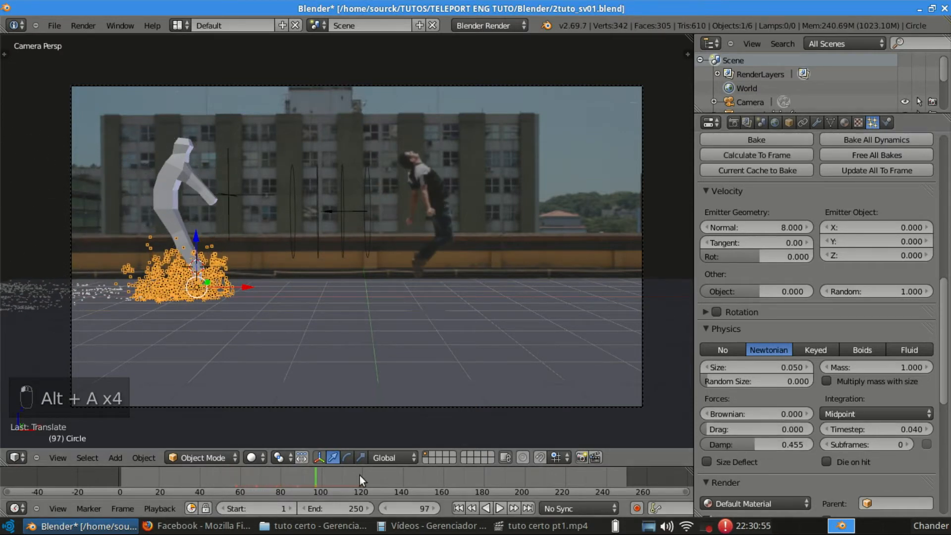
left_click(221, 480)
key("alt+a")
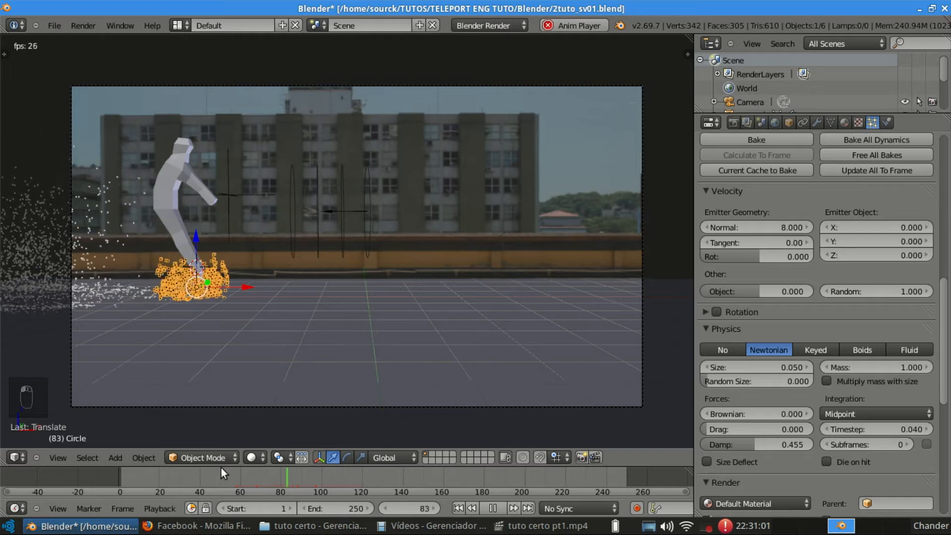
key("alt+a")
Set the wind field weight of the ring's particles to 0.4 and replay the emission from about frame 55.
scroll(786, 422, "down", 5)
scroll(784, 444, "down", 10)
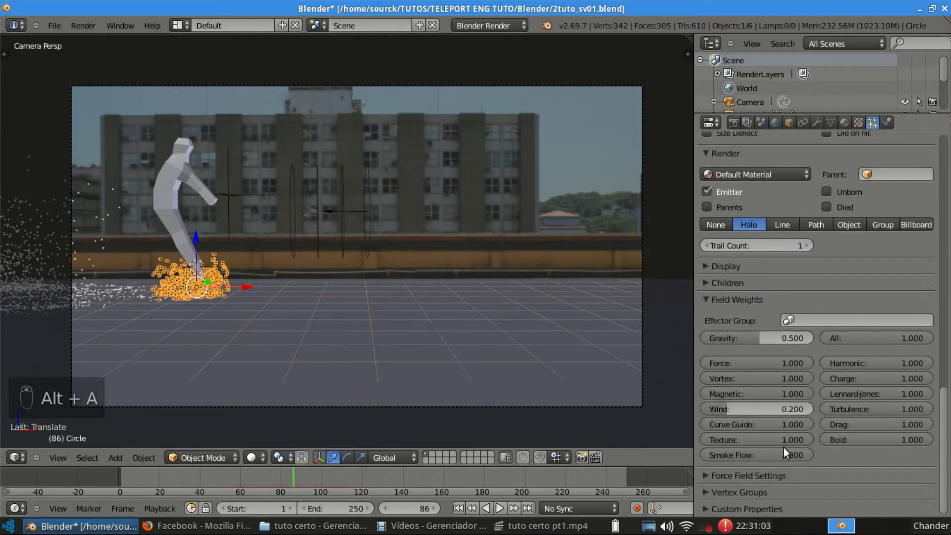
left_click(740, 409)
type("0.2")
type("0.4")
key("Return")
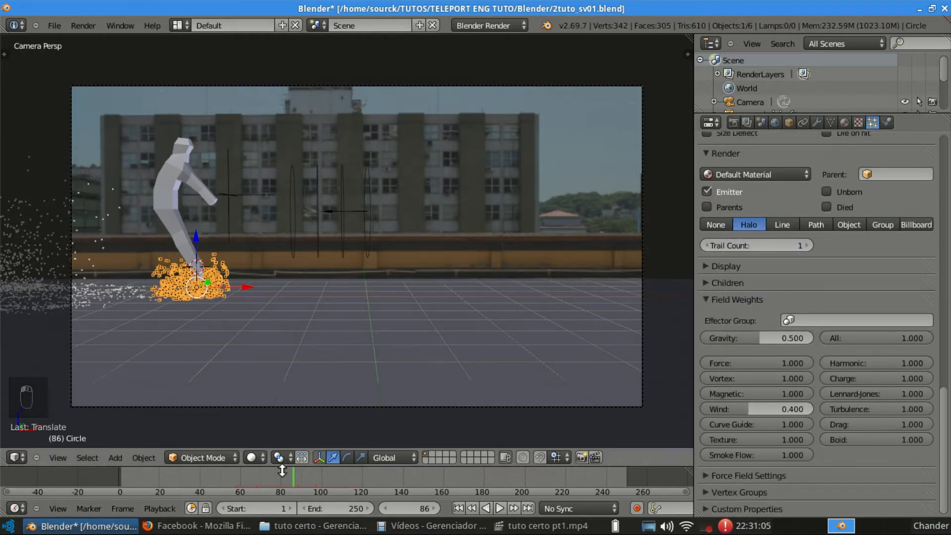
left_click(231, 473)
key("alt+a")
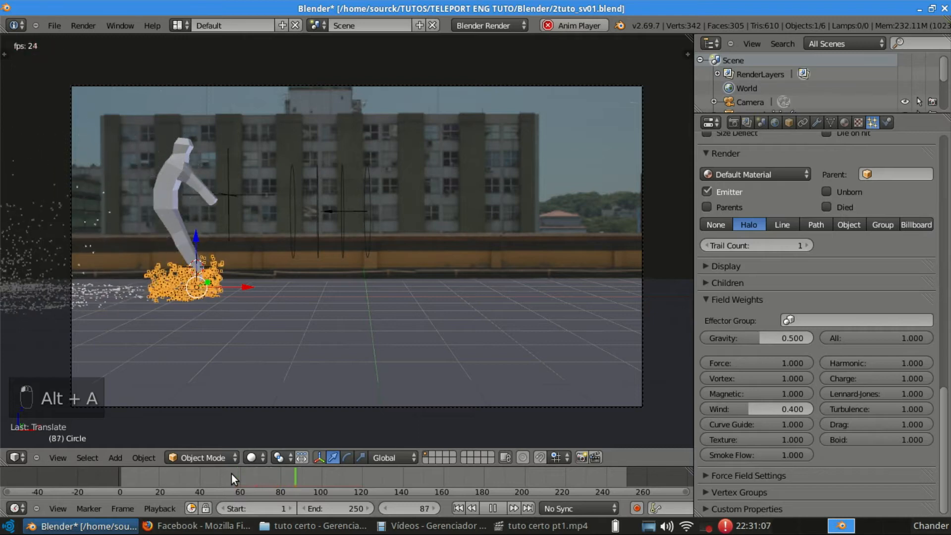
Set the wind field weight of the ring's particles to 0.8 and replay the emission up to frame 85.
key("alt+a")
left_click(753, 409)
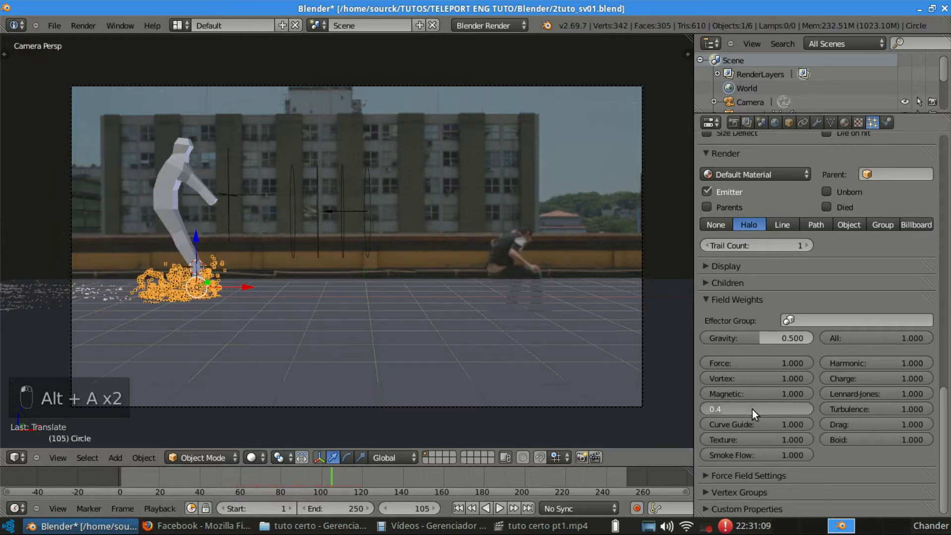
type(".83")
key("BackSpace")
key("Return")
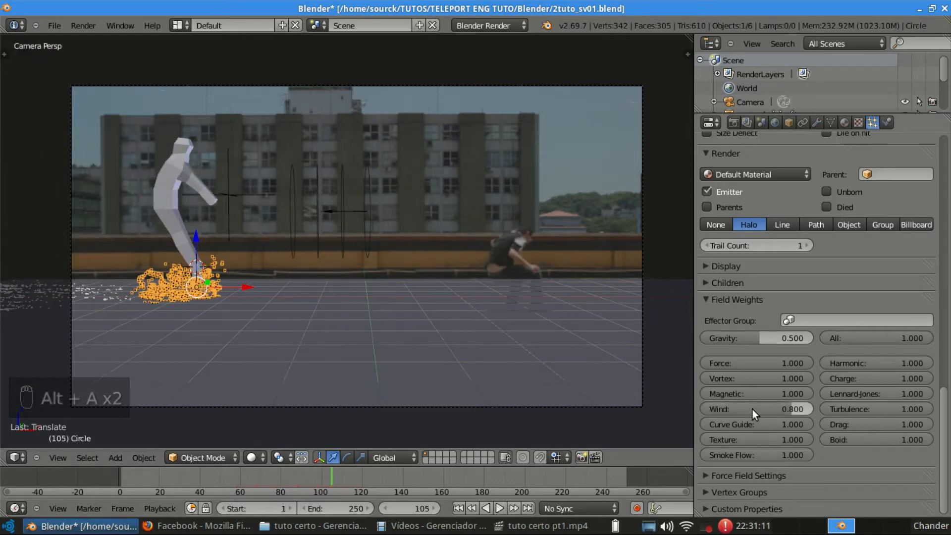
key("alt+a")
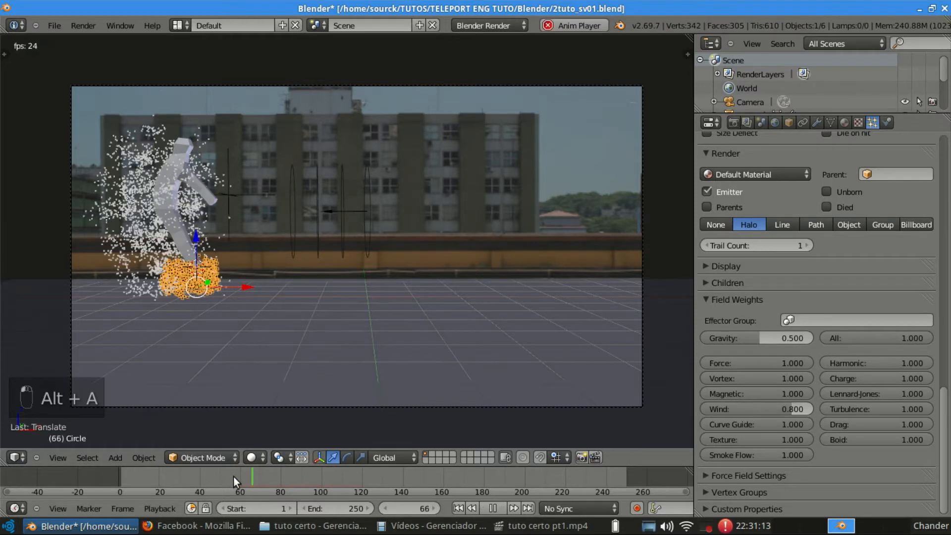
key("alt+a")
Set the mass of the ring's particles to 2 and replay the emission several times from about frame 50.
scroll(833, 270, "up", 15)
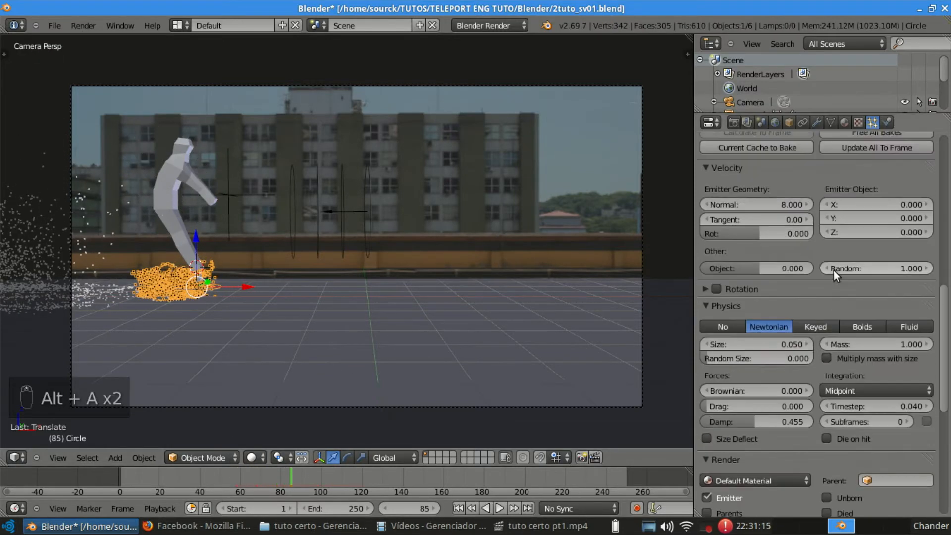
type("2")
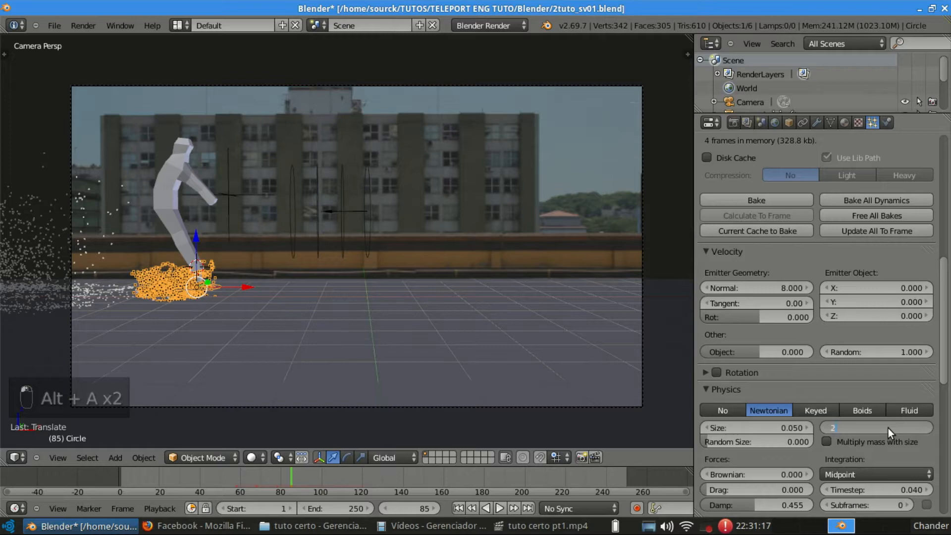
key("Return")
key("alt+a")
left_click(230, 474)
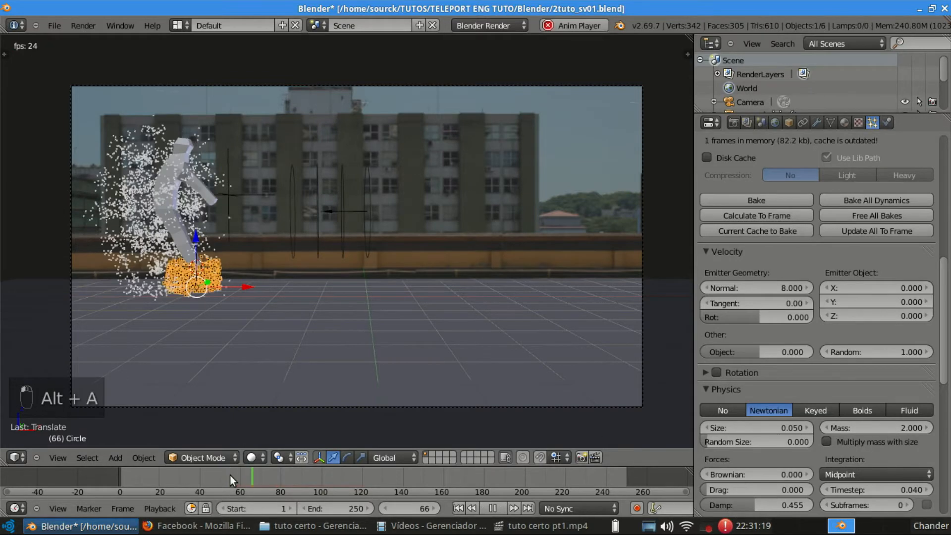
left_click(221, 481)
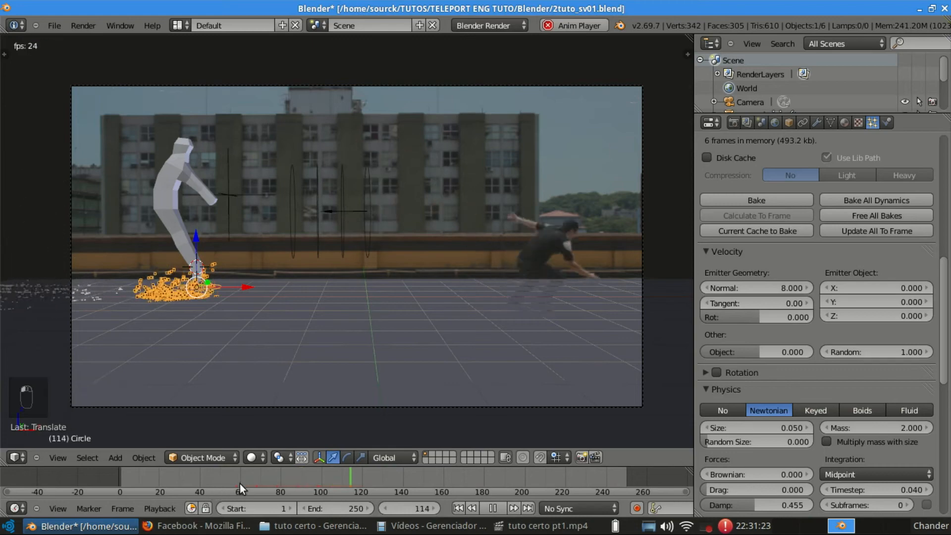
left_click(227, 477)
key("alt+a")
Try an emission number of 100 for the ring's particle system and set it to 500.
scroll(832, 367, "down", 10)
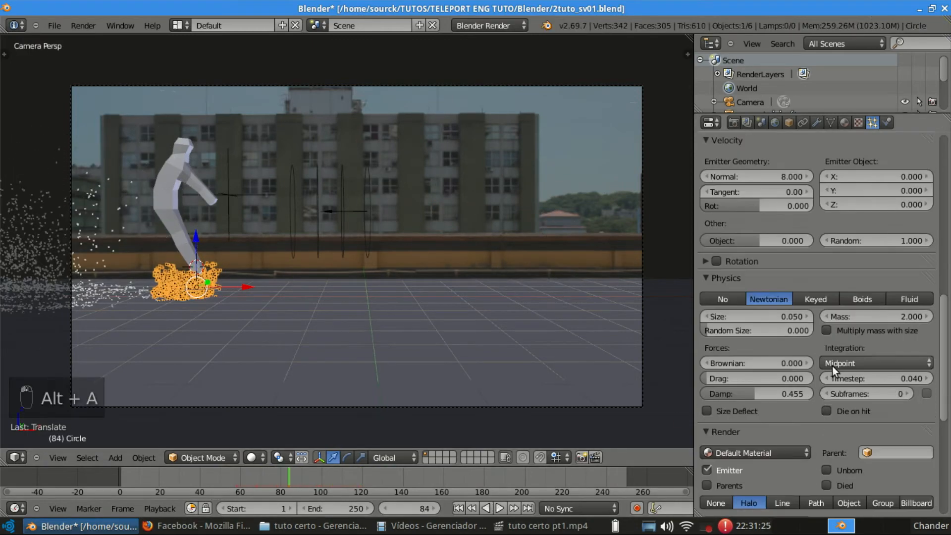
scroll(832, 366, "up", 10)
scroll(832, 371, "up", 15)
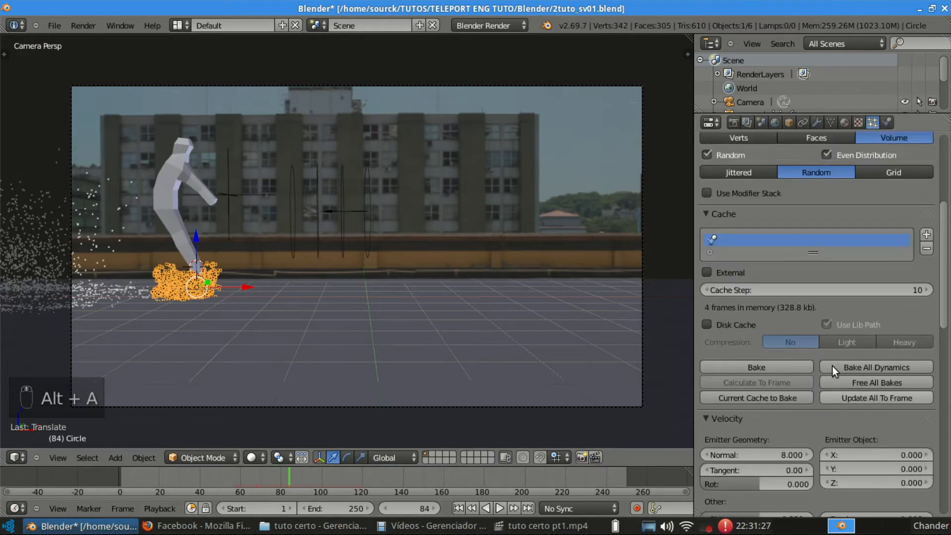
left_click(824, 265)
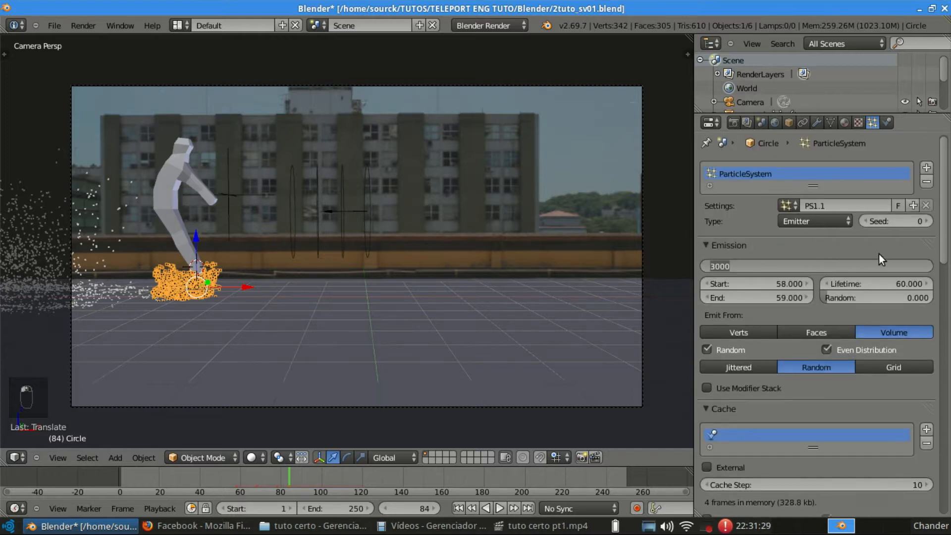
type("100")
key("Return")
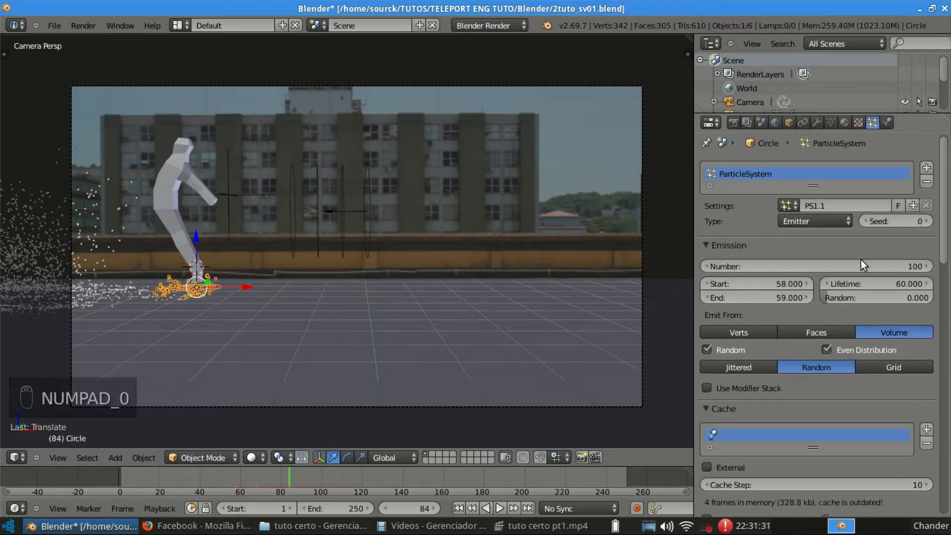
left_click(845, 263)
type("500")
key("Return")
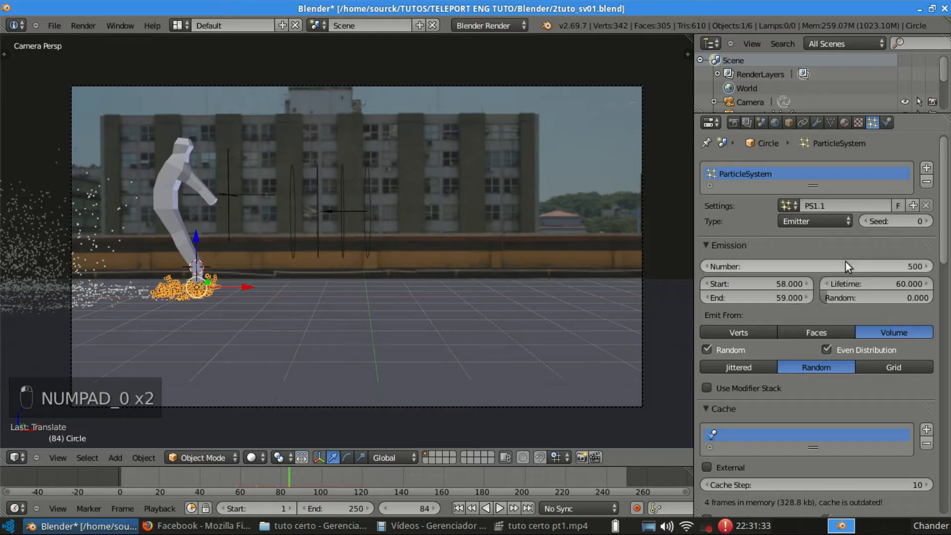
Set the lifetime of the ring's particles to 50 and play the emission from about frame 50 to frame 120.
scroll(846, 317, "down", 5)
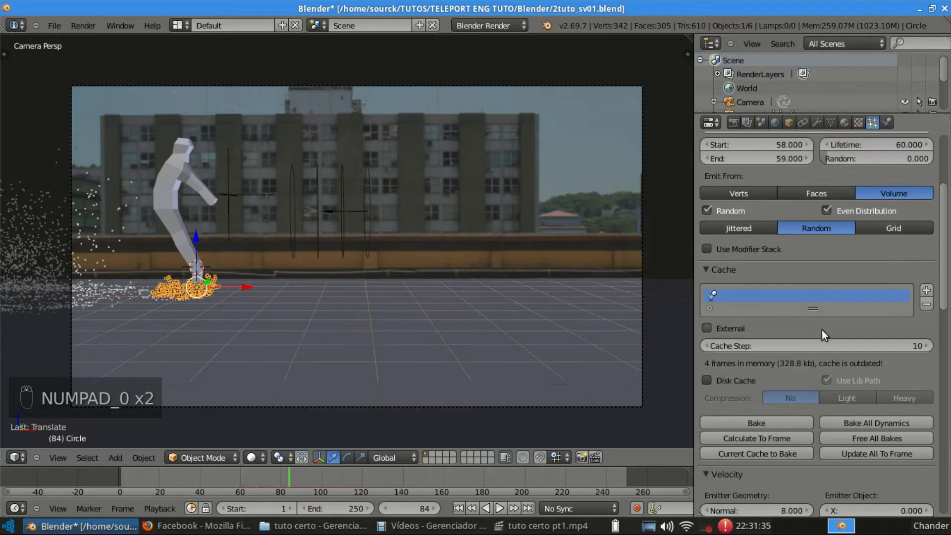
scroll(846, 329, "up", 3)
left_click(878, 228)
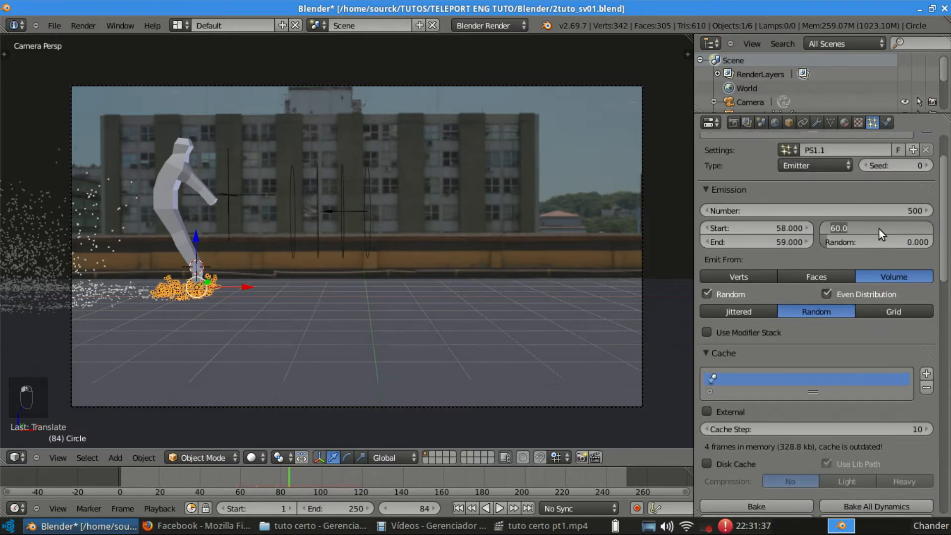
type("50")
key("Return")
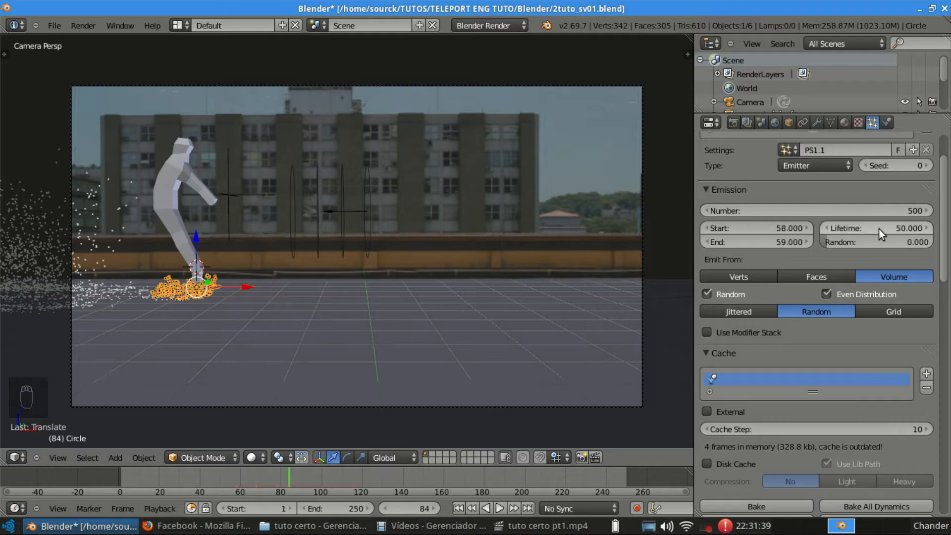
left_click(220, 474)
key("alt+a")
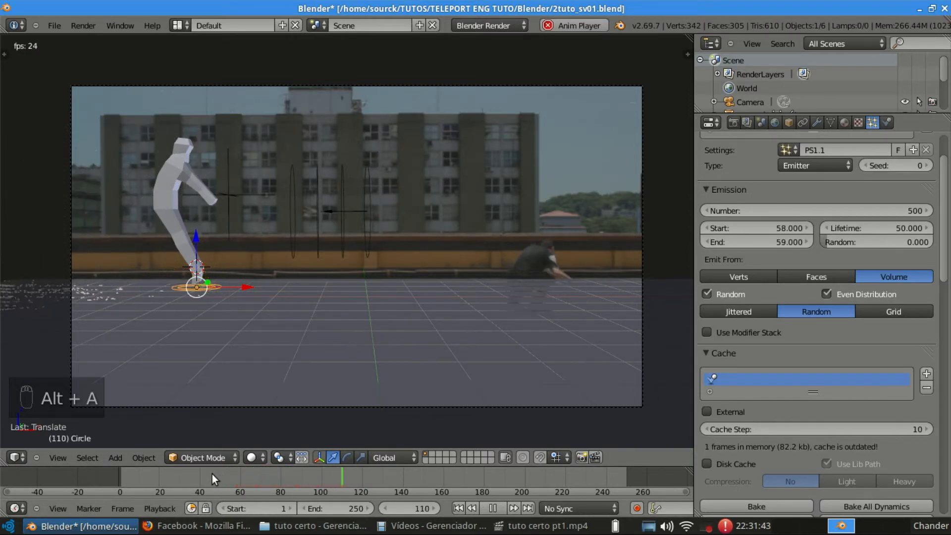
key("alt+a")
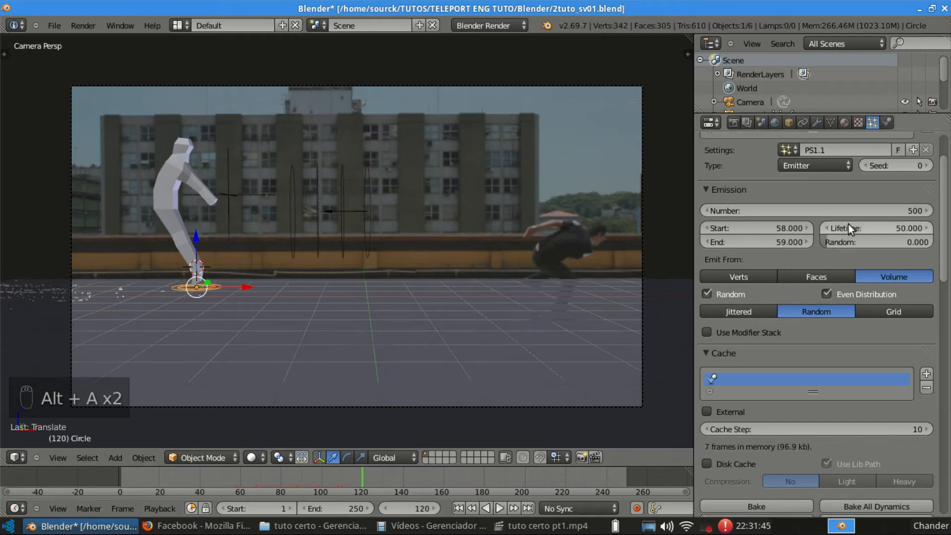
Set the lifetime of the ring's particles to 60 and play the emission from about frame 52 to frame 76.
left_click(875, 223)
type("60")
key("Return")
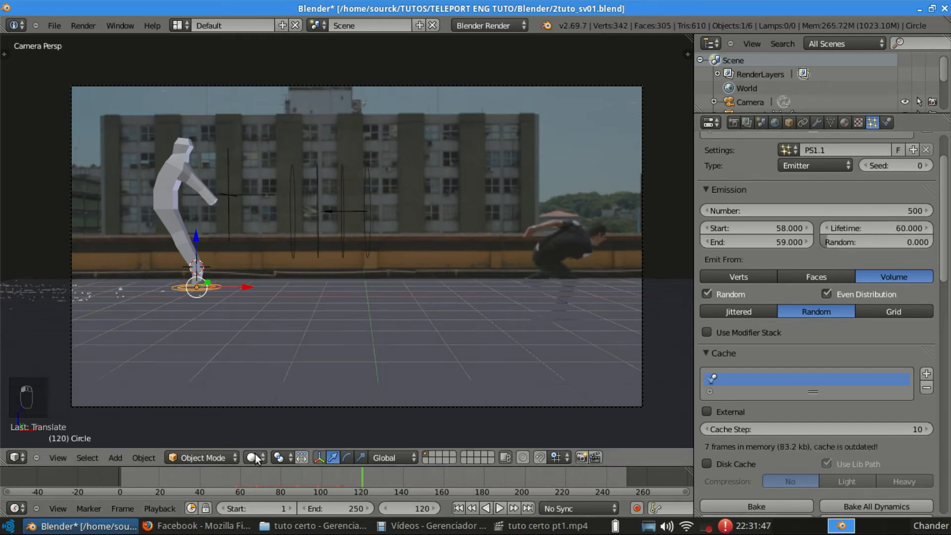
left_click(225, 475)
key("alt+a")
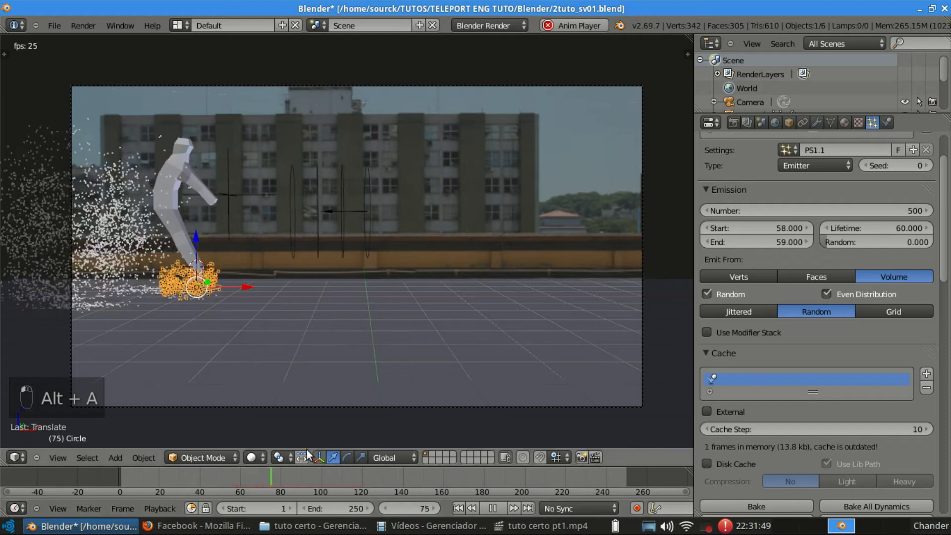
key("alt+a")
scroll(849, 400, "down", 10)
scroll(851, 415, "down", 12)
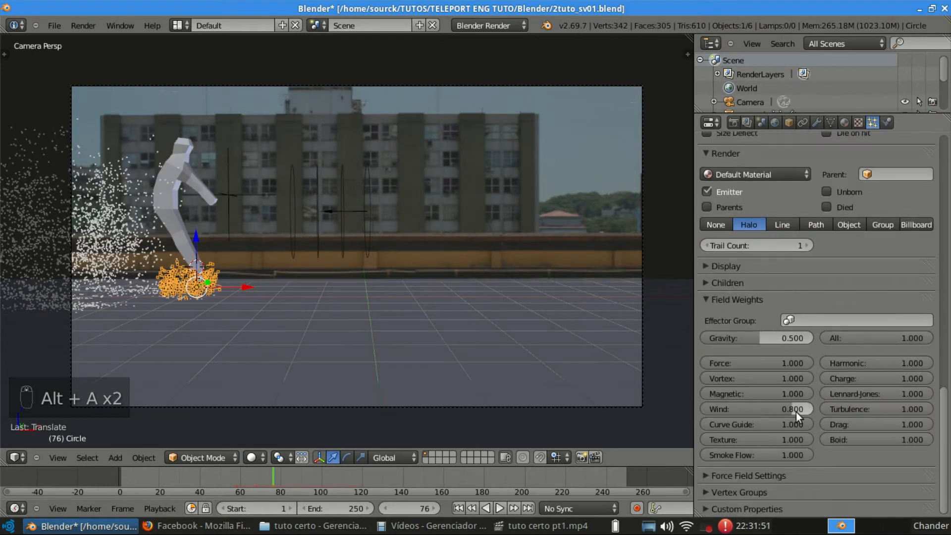
Reset the particle system's Wind field weight to 1.000 and play back the simulation to check it.
key("BackSpace")
key("alt+a")
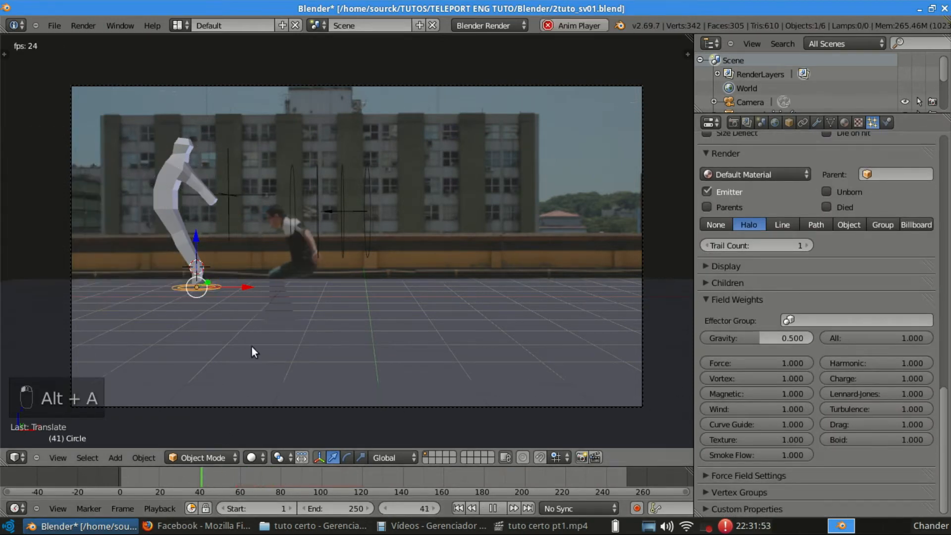
key("alt+a")
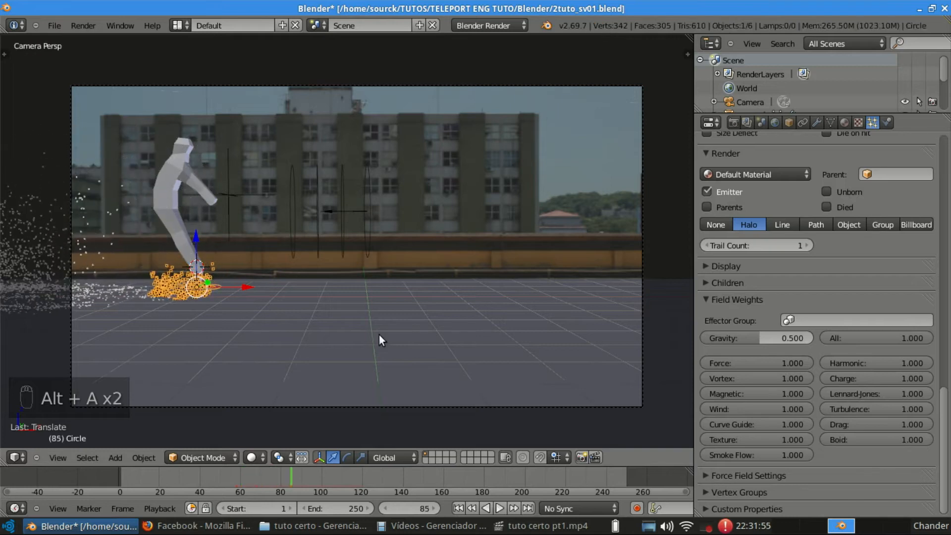
Set the particles' Normal emission velocity to 10 and preview the animation in the camera view.
key("Home")
scroll(792, 361, "up", 12)
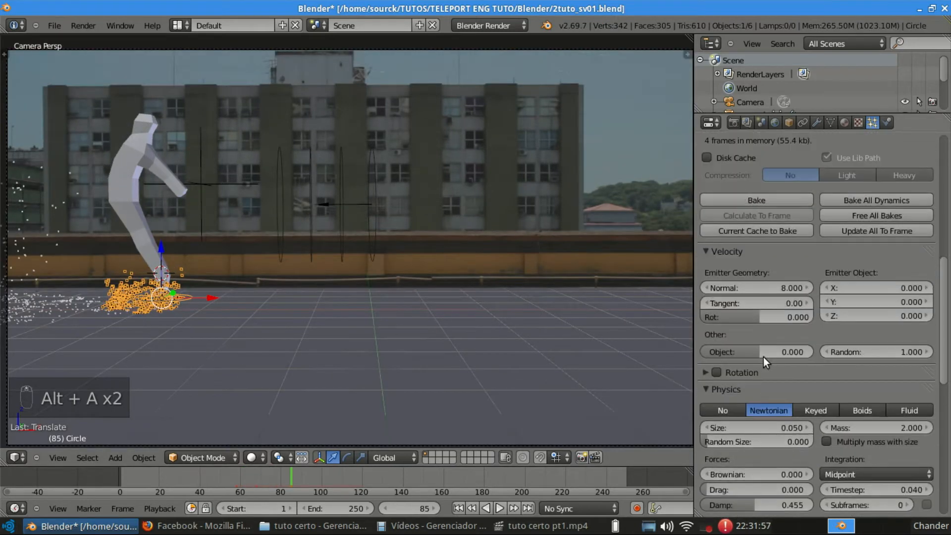
scroll(761, 352, "up", 4)
left_click(756, 370)
type("10")
key("Return")
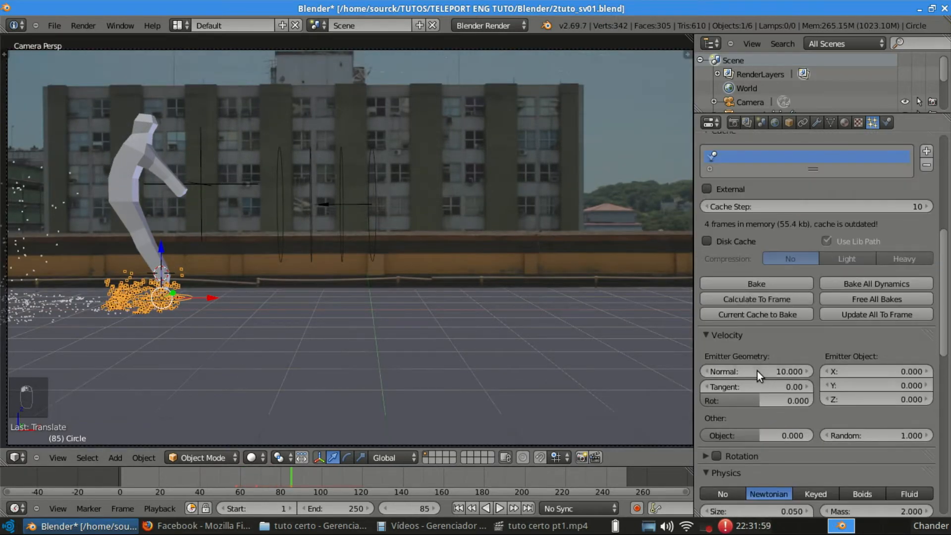
left_click(215, 482)
key("alt+a")
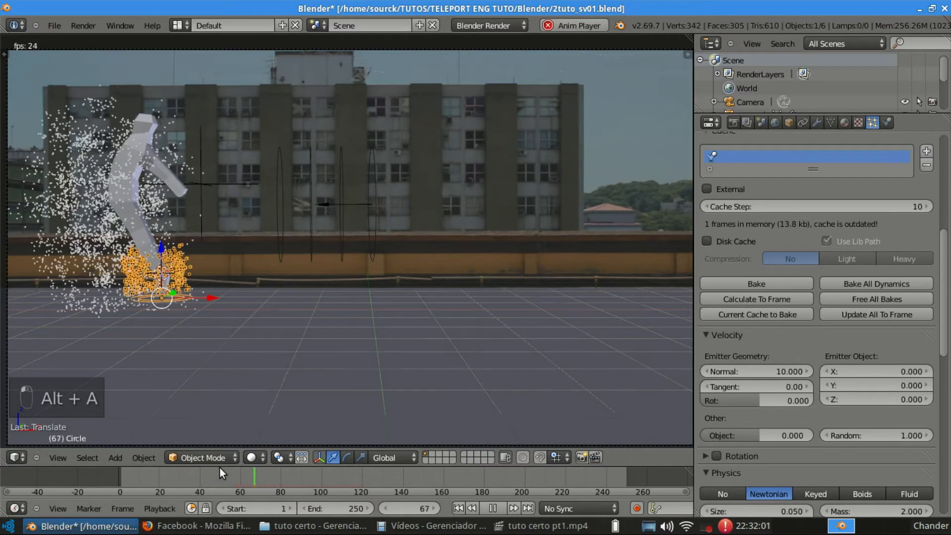
scroll(249, 298, "down", 3)
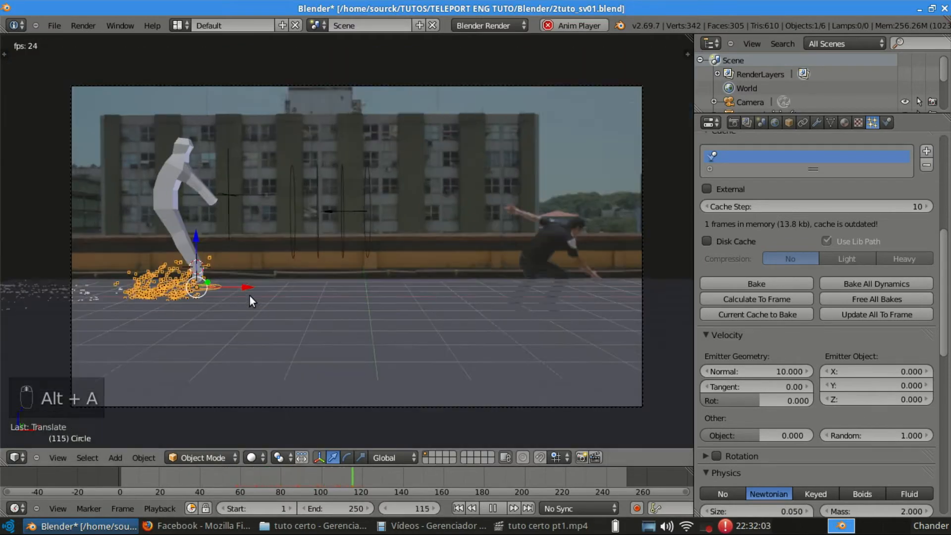
key("alt+a")
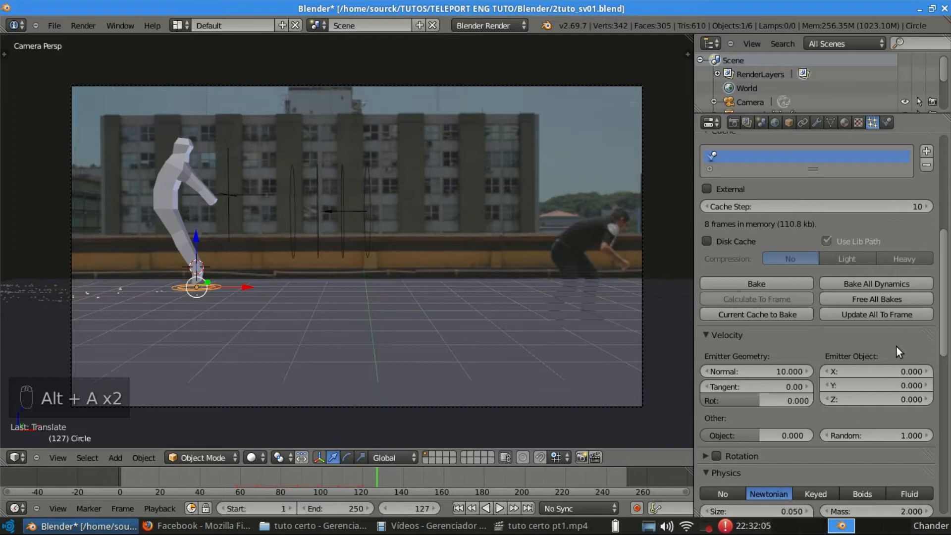
Set the particle Lifetime to 80 and play back the animation to check it.
scroll(896, 346, "up", 10)
left_click(883, 227)
type("60.080")
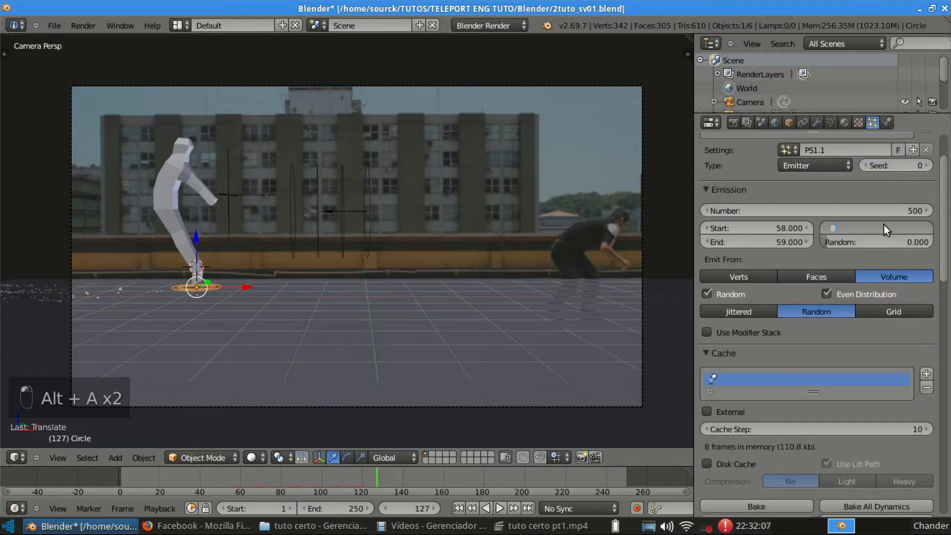
key("Return")
left_click(209, 474)
key("alt+a")
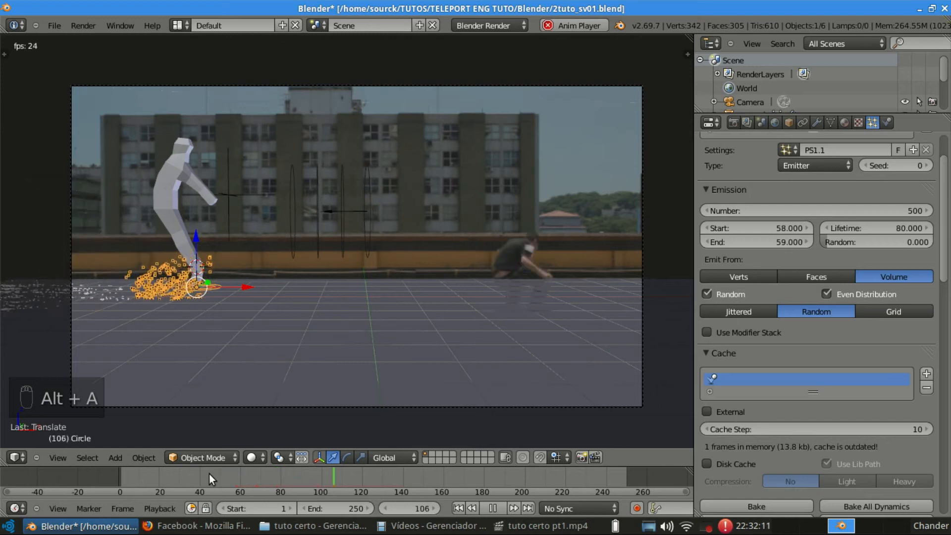
key("alt+a")
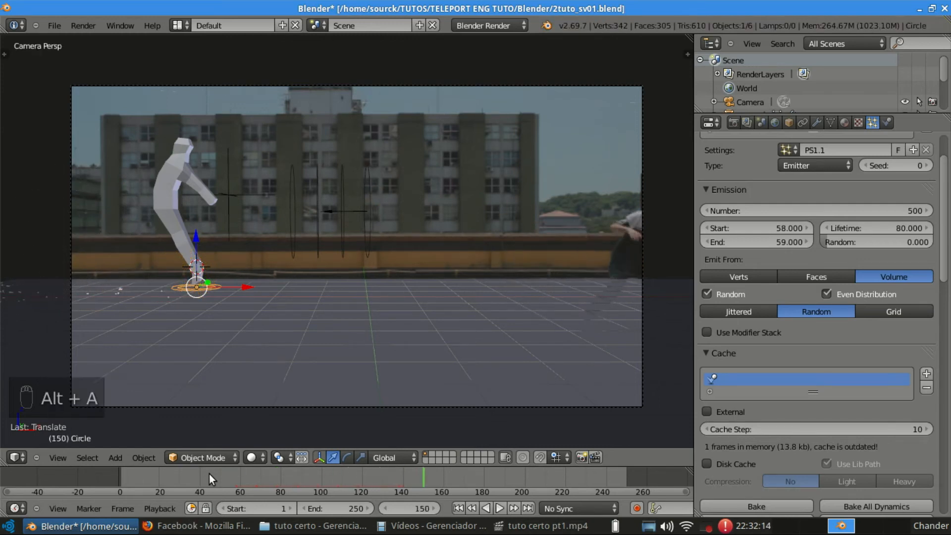
Save the file and bake the Circle's particle simulation.
key("ctrl+s")
scroll(769, 359, "down", 3)
scroll(770, 359, "down", 2)
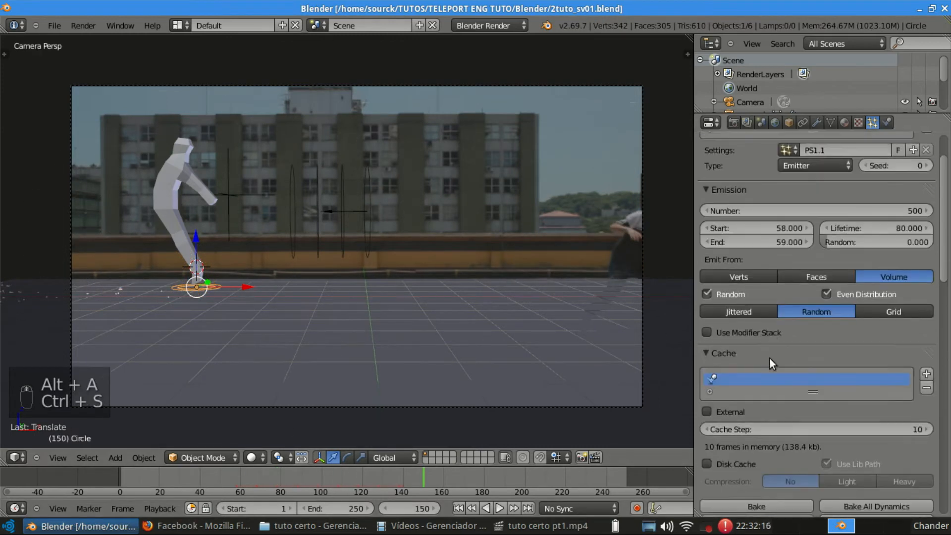
left_click(769, 423)
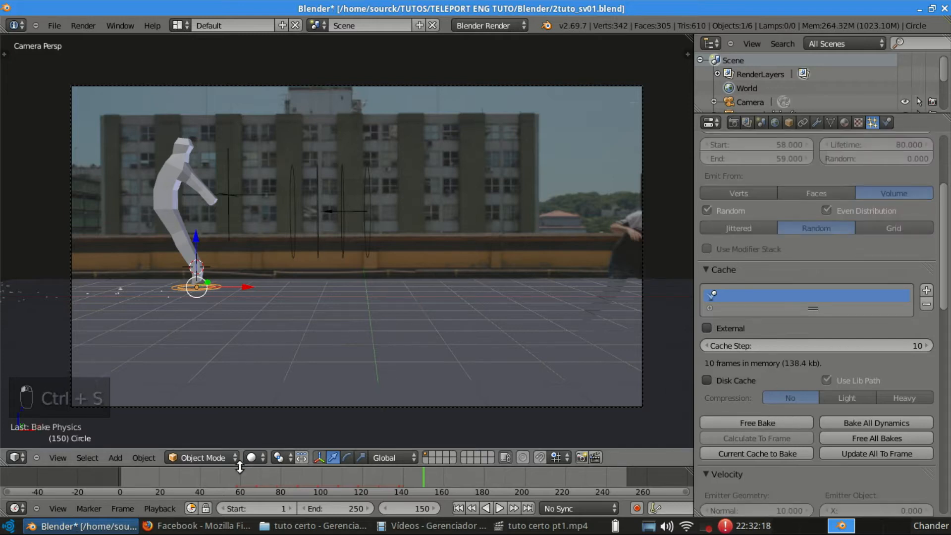
Play back the baked simulation twice to examine how the particles disperse around the figure's feet.
left_click(219, 477)
key("alt+a")
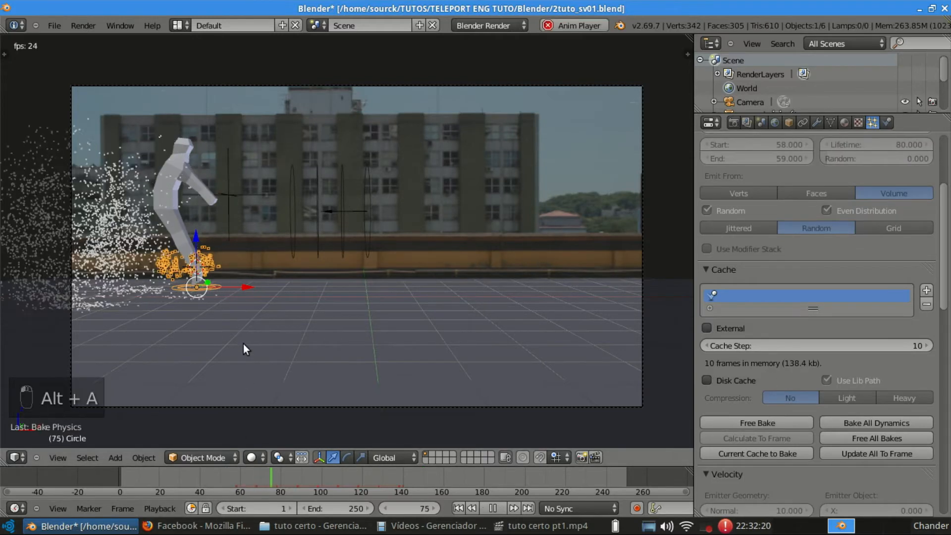
left_click(218, 473)
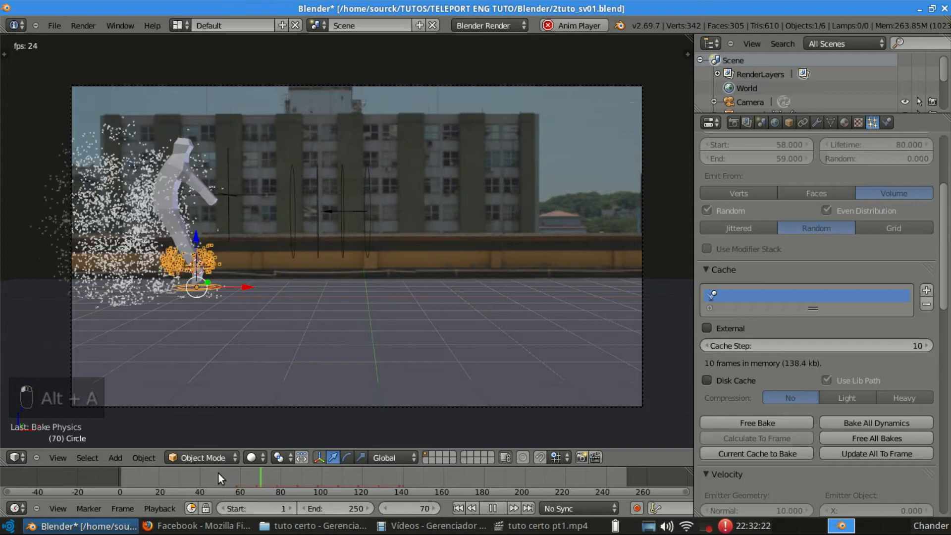
key("alt+a")
scroll(307, 255, "down", 1)
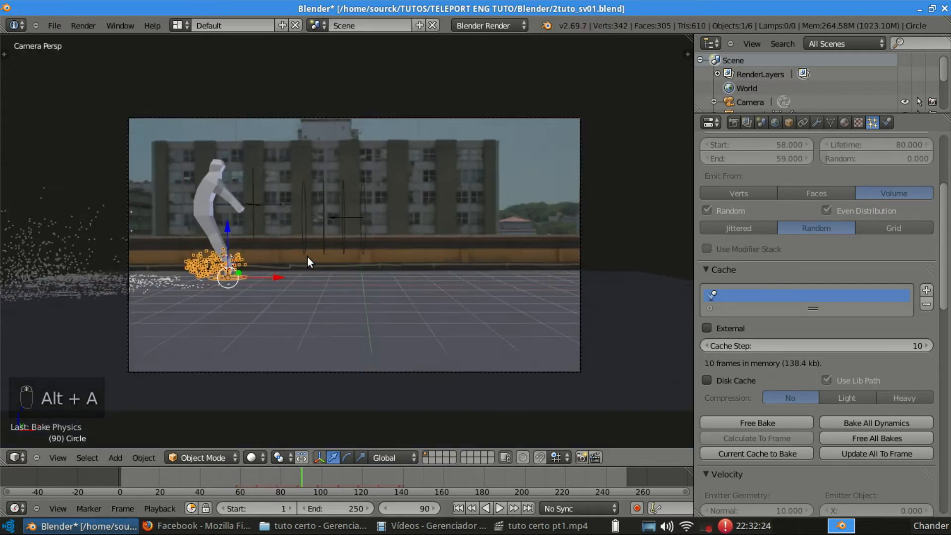
Raise the Circle emitter slightly along the Z axis and free its particle bake.
key("g")
key("z")
left_click(230, 246)
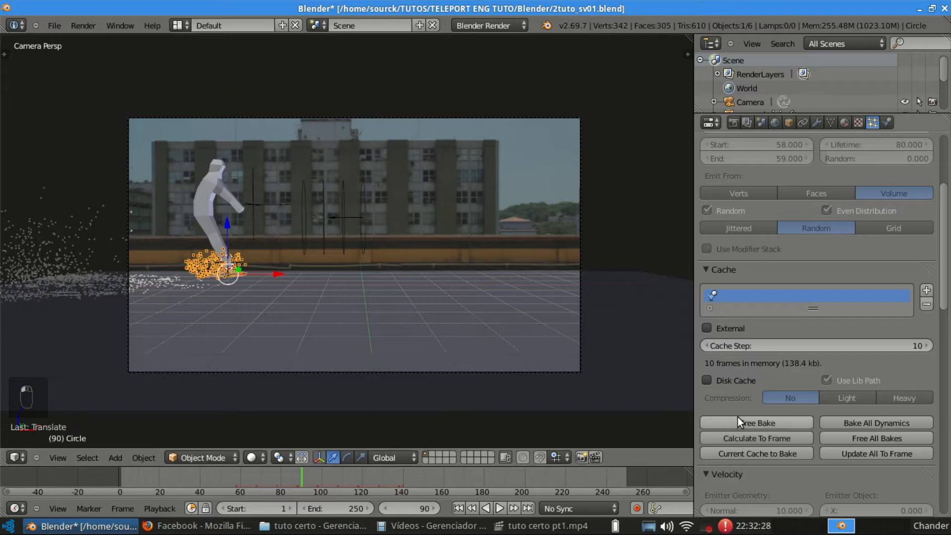
left_click(756, 423)
key("g")
left_click(234, 247)
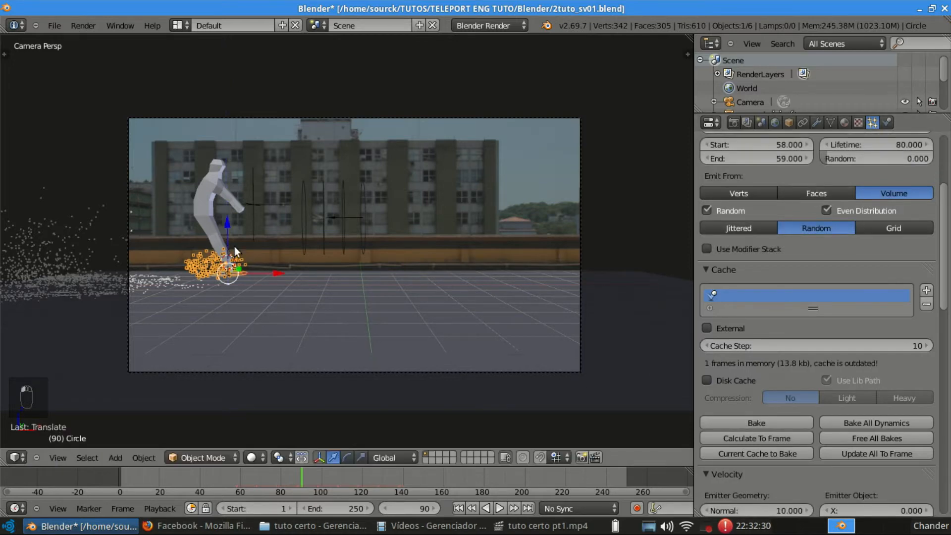
Review the velocity and physics settings and play back the unbaked simulation from frame 54.
scroll(797, 359, "down", 8)
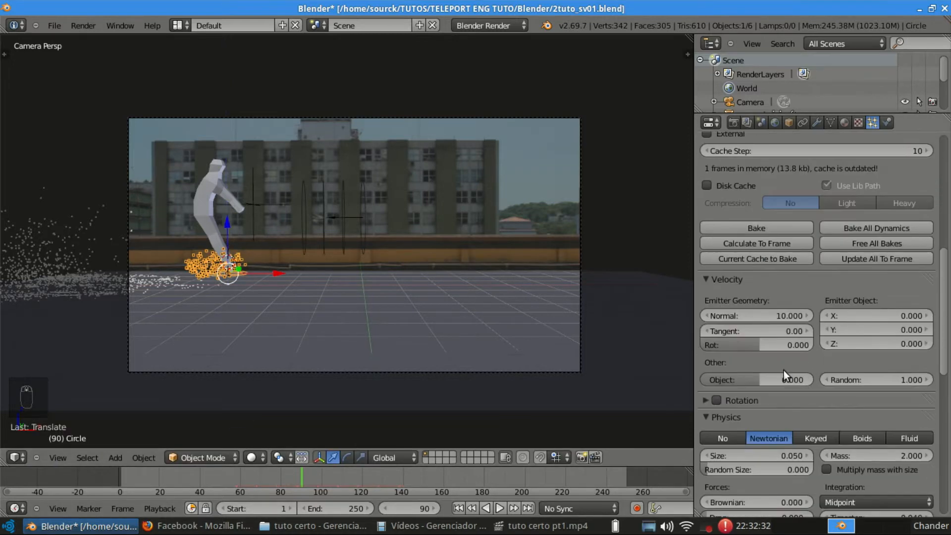
left_click_drag(778, 316, 795, 316)
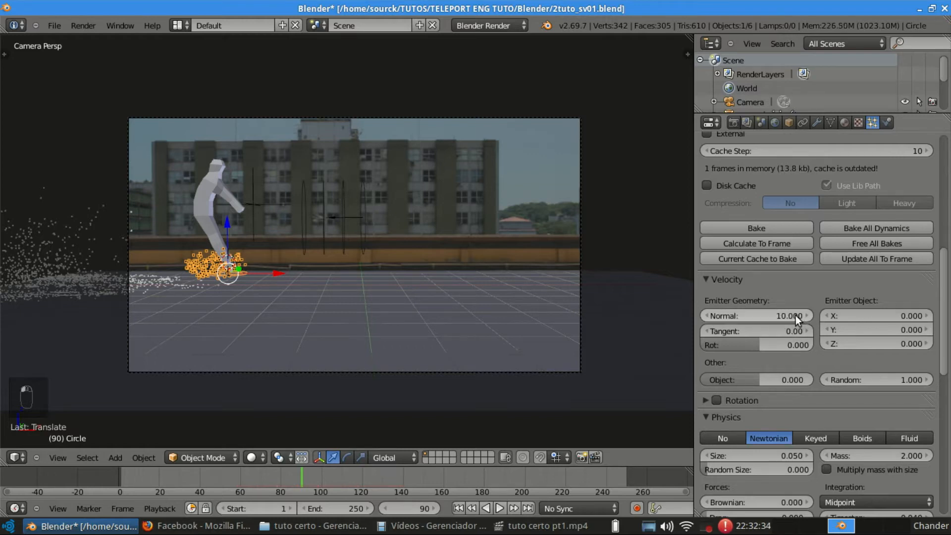
left_click(228, 479)
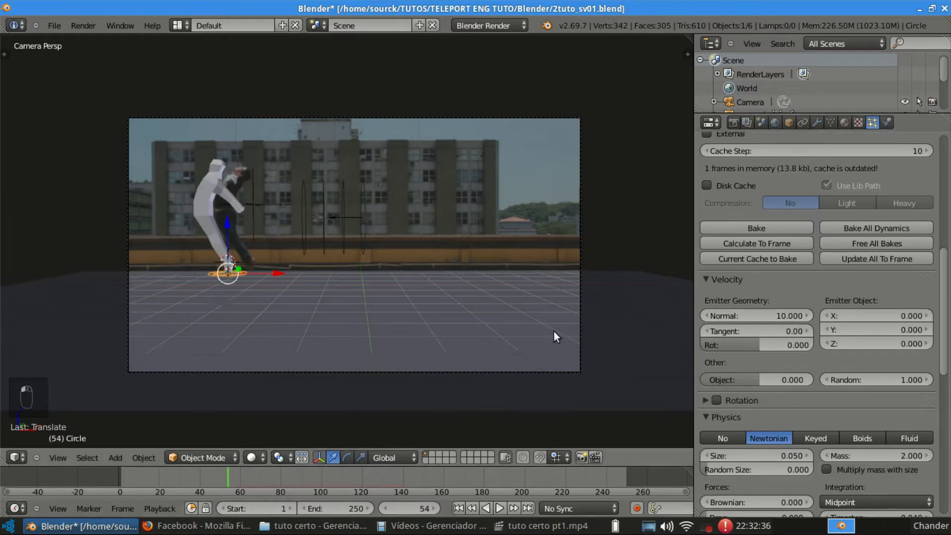
scroll(899, 343, "down", 10)
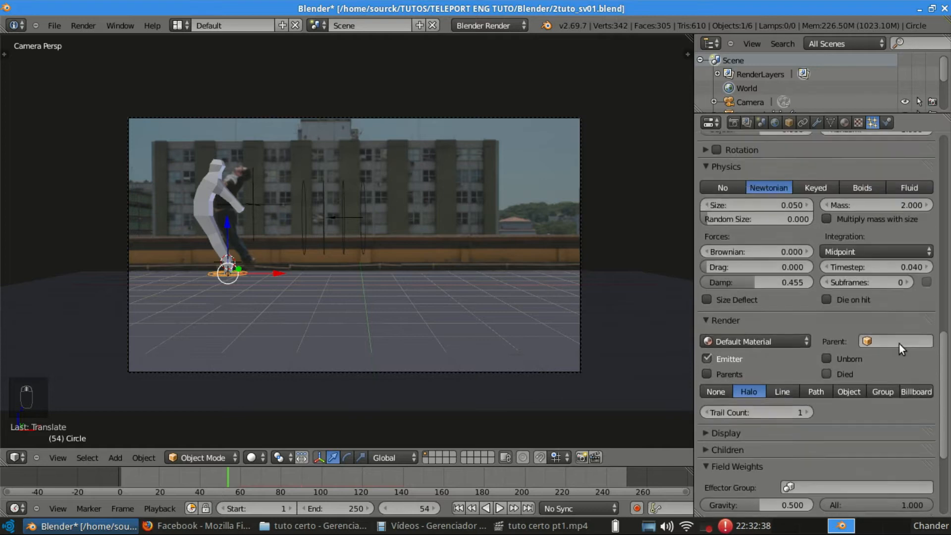
scroll(898, 343, "up", 3)
key("alt+a")
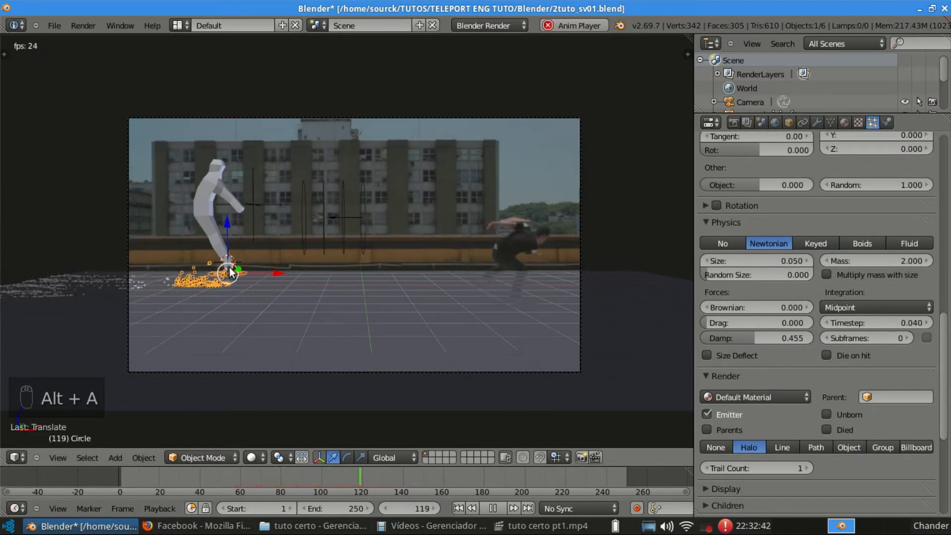
key("alt+a")
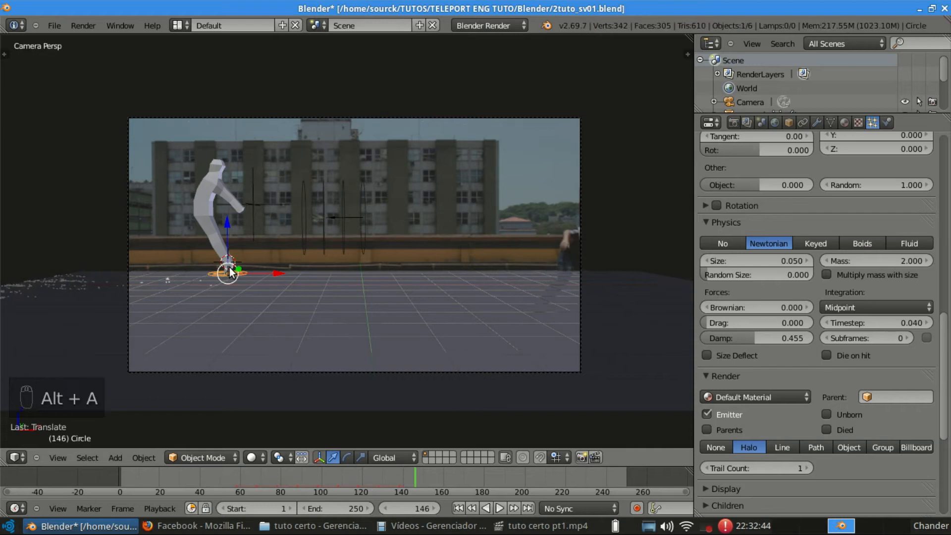
Save the file and bake the particle simulation of the raised Circle emitter.
key("ctrl+s")
left_click(230, 268)
scroll(764, 342, "down", 5)
scroll(758, 359, "up", 7)
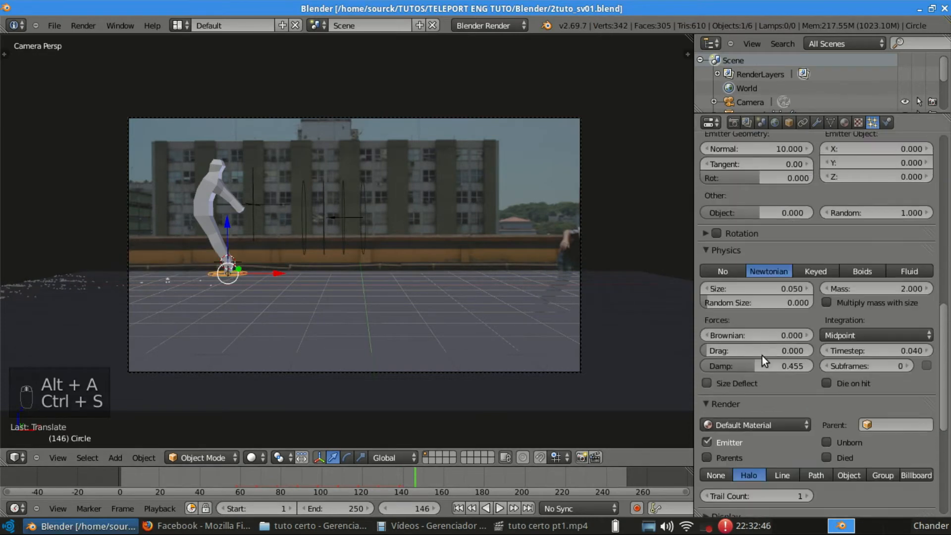
scroll(761, 356, "up", 12)
left_click(758, 340)
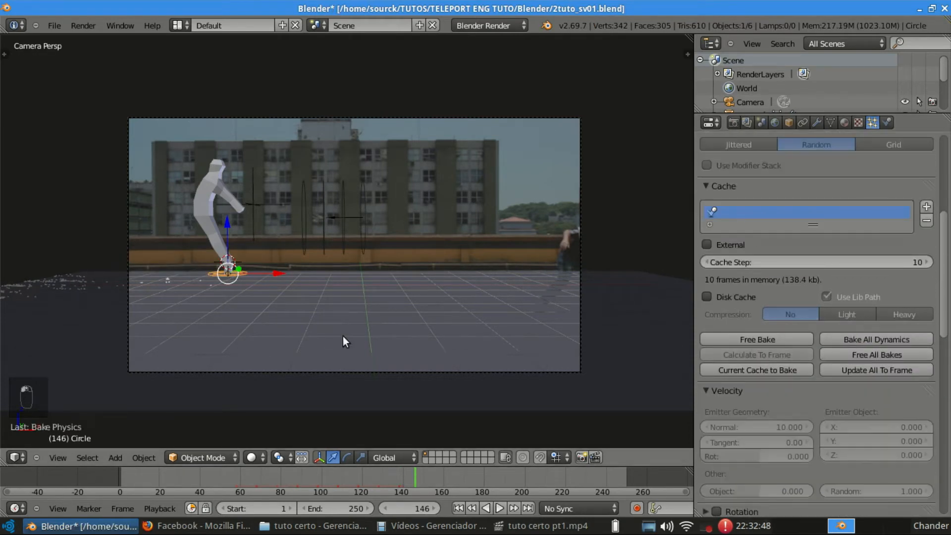
Inspect the baked particles in playback and at frame 62, from both the camera and front views.
left_click(206, 471)
key("alt+a")
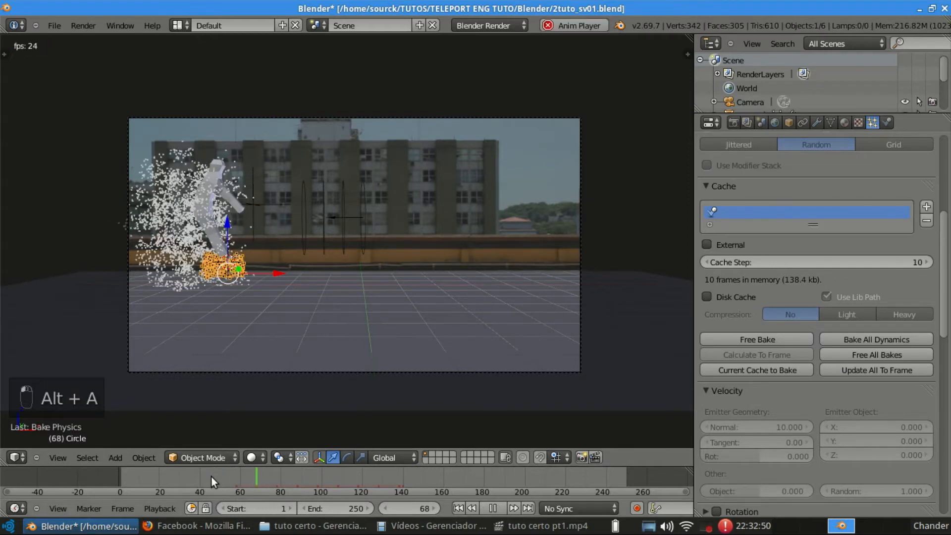
scroll(272, 303, "up", 5)
key("alt+a")
left_click(237, 477)
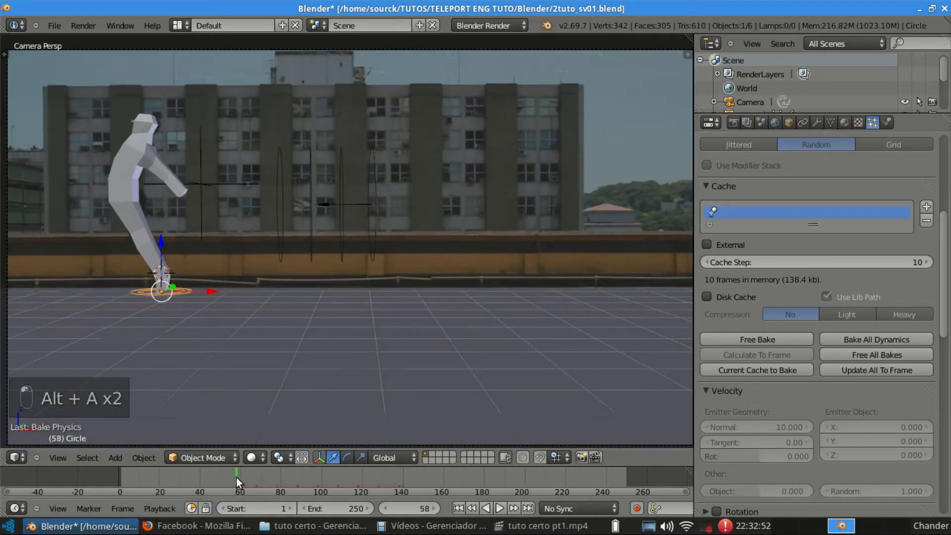
left_click_drag(236, 478, 244, 478)
key("KP_1")
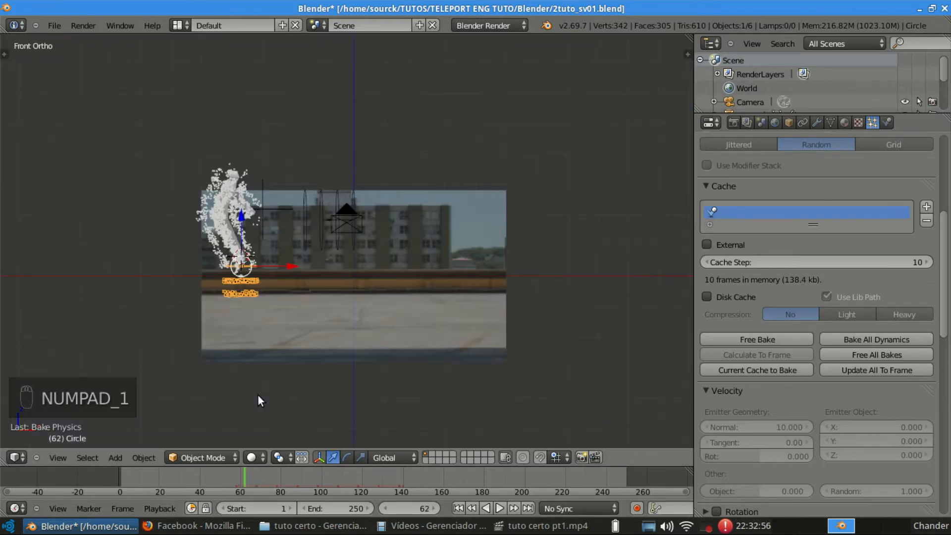
key("KP_0")
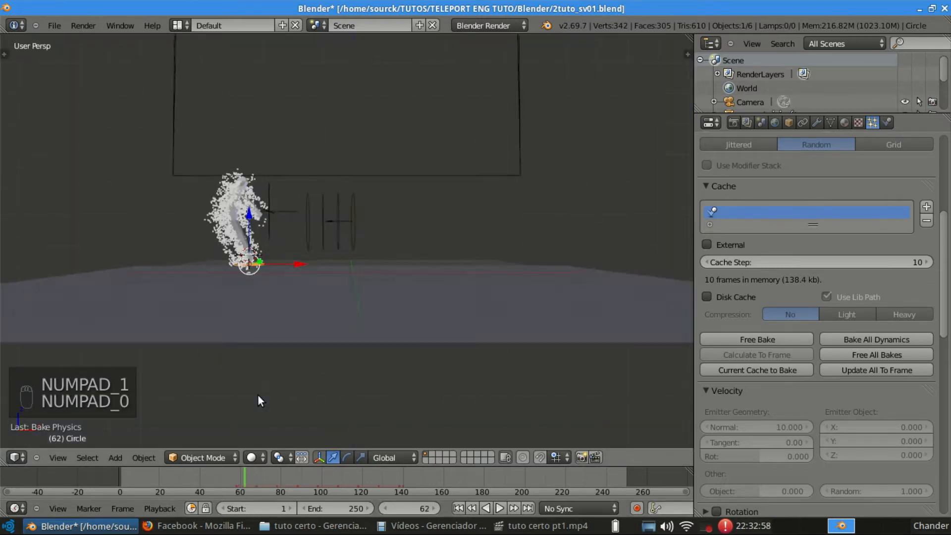
Set the particle Cache Step to 1 and free the existing bake.
left_click(801, 266)
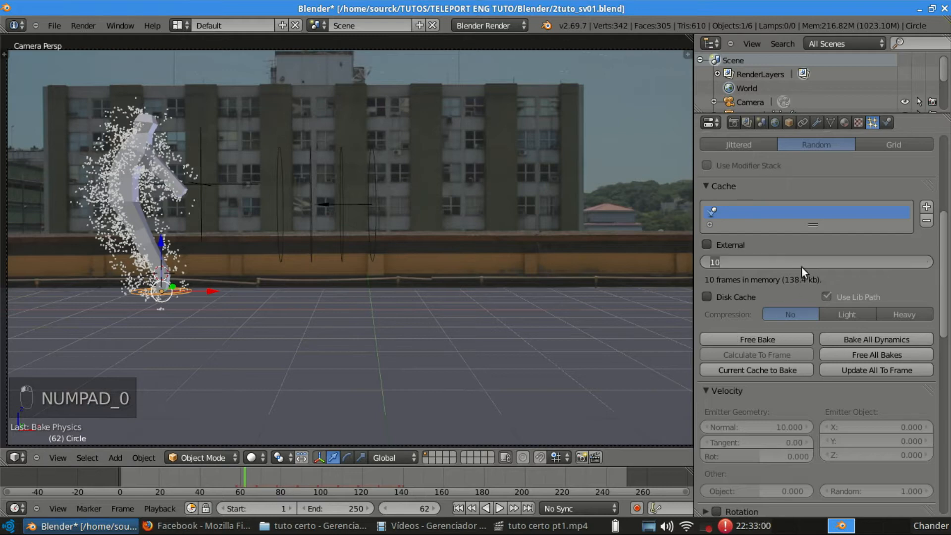
type("1")
key("Return")
scroll(288, 226, "down", 1)
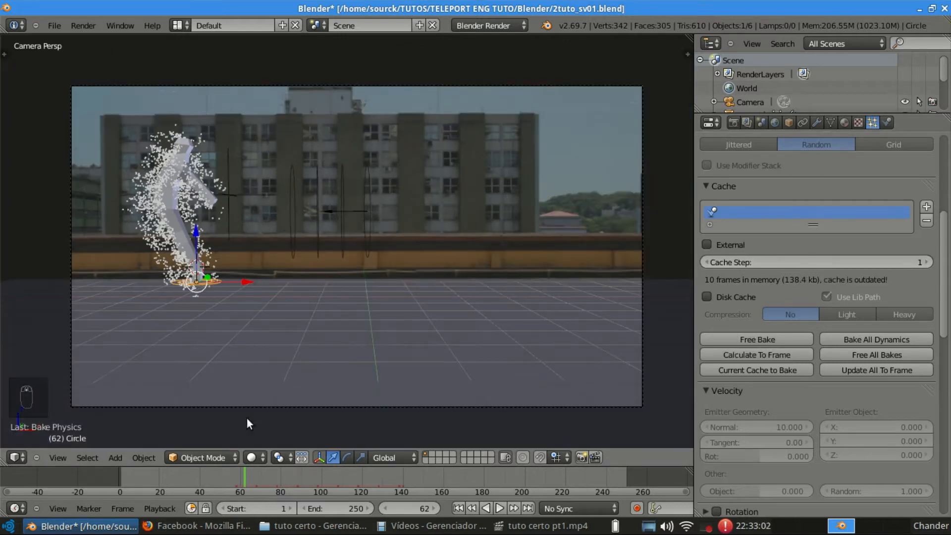
left_click(763, 339)
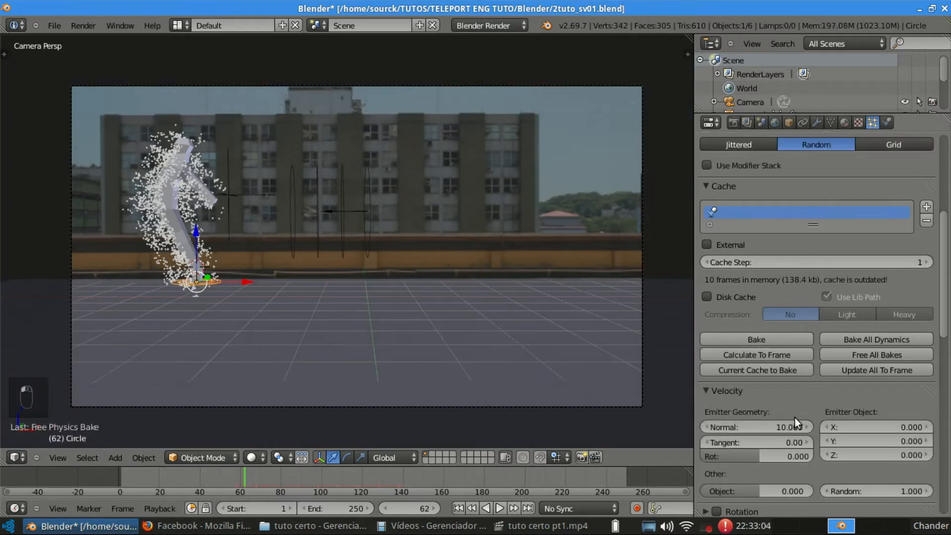
Play the animation from frame 44 to recache the particles with Normal velocity kept at 10, and save the file.
left_click(807, 427)
left_click(721, 428)
left_click(218, 476)
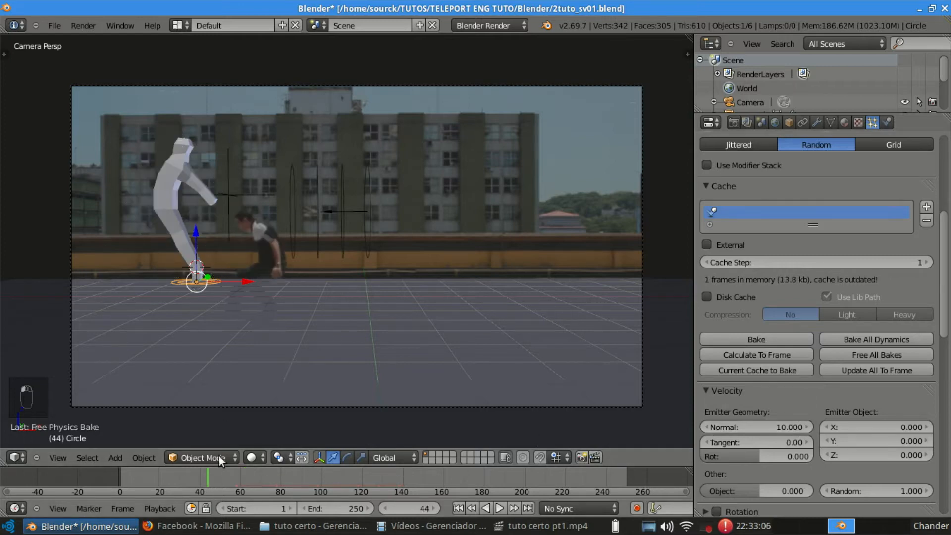
key("alt+a")
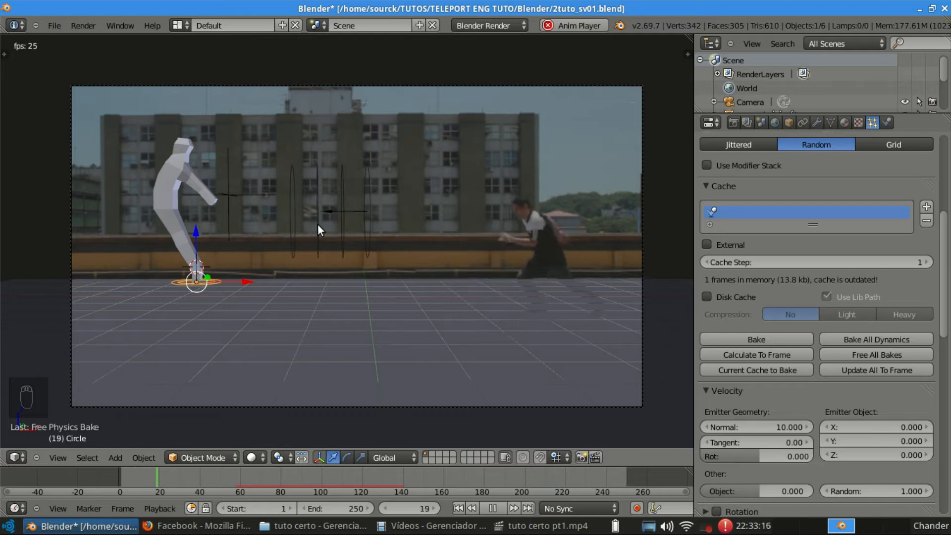
key("alt+a")
key("ctrl+s")
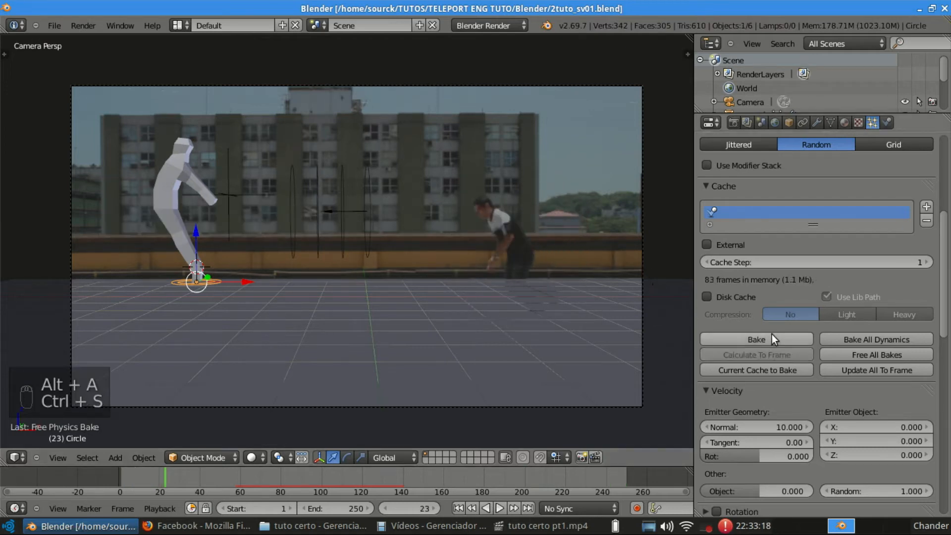
Bake the Circle emitter's particle simulation and play the animation from frame 50 to review it.
left_click(770, 339)
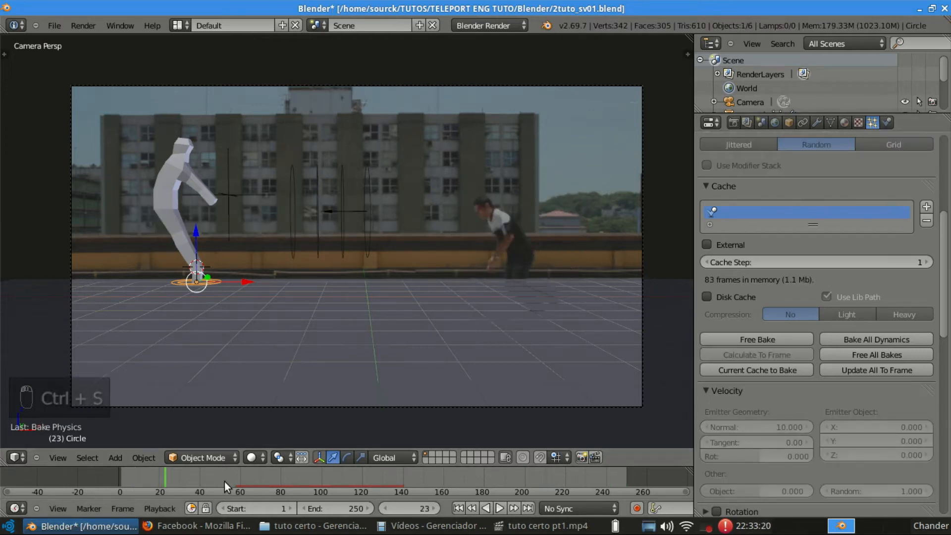
left_click_drag(248, 480, 219, 477)
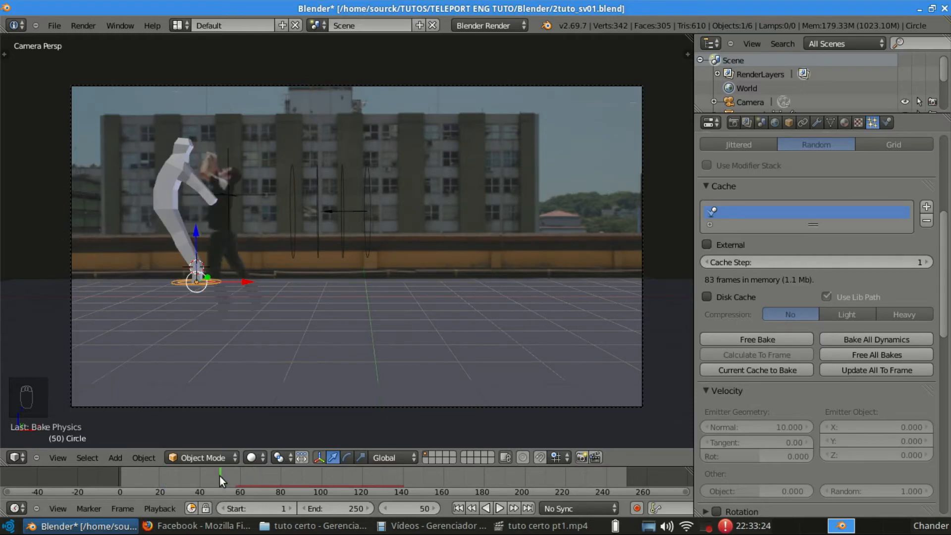
key("alt+a")
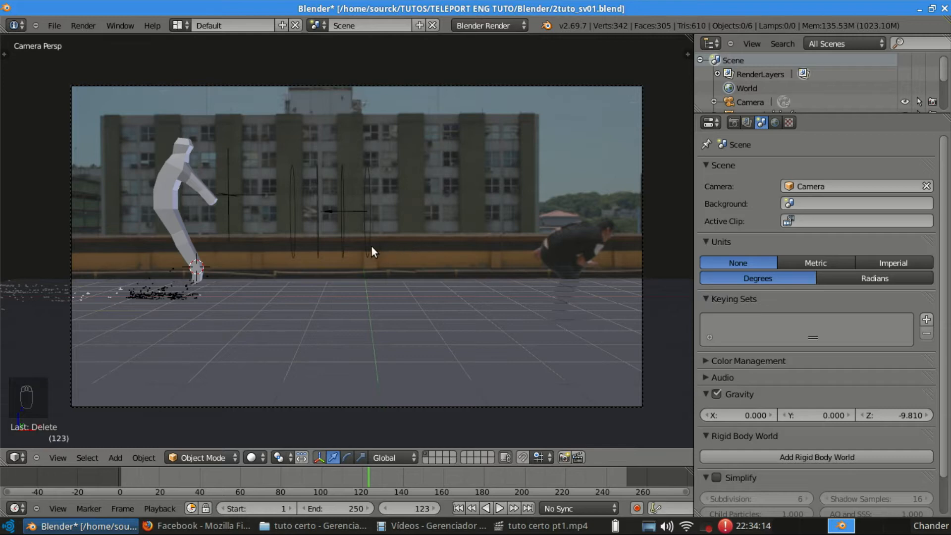
Snap the 3D cursor to the scene centre and add an icosphere with 1 subdivision there.
key("shift+s")
left_click(353, 259)
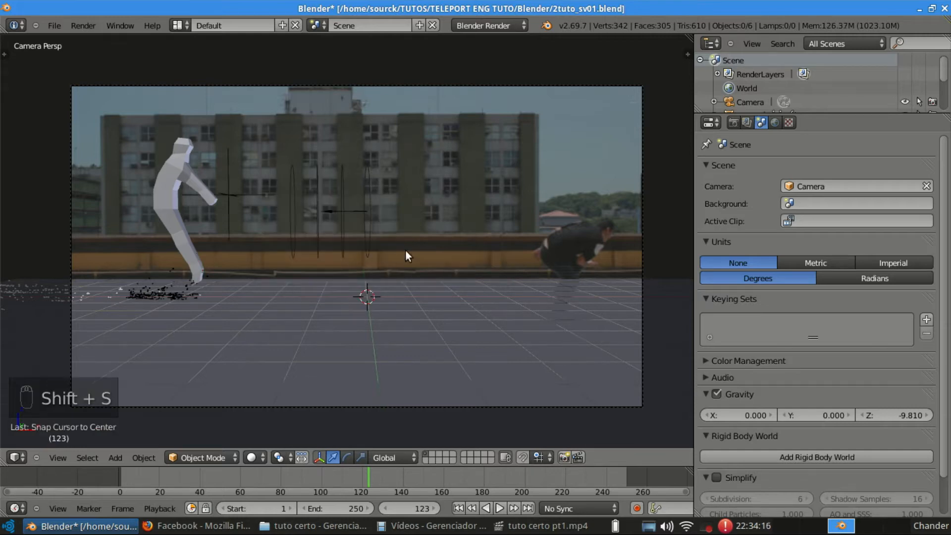
key("shift+a")
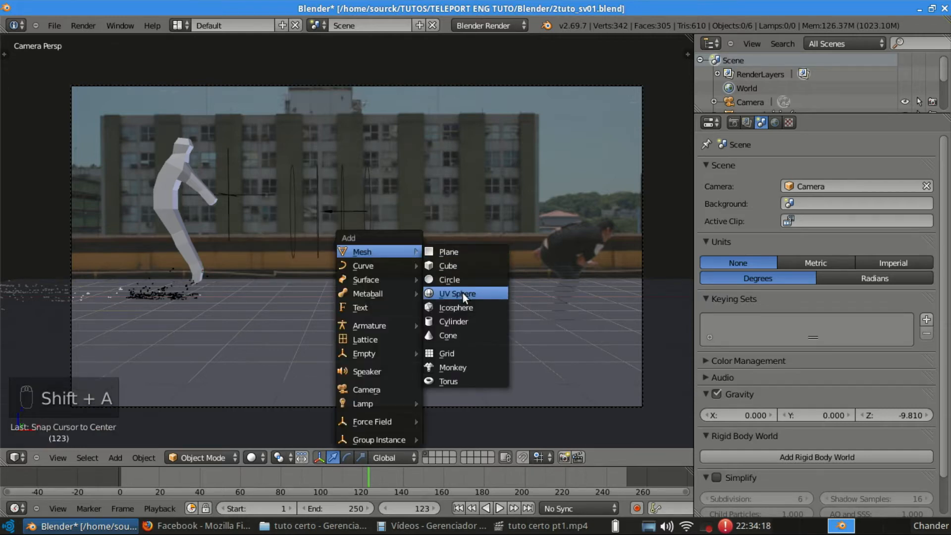
left_click(463, 310)
key("t")
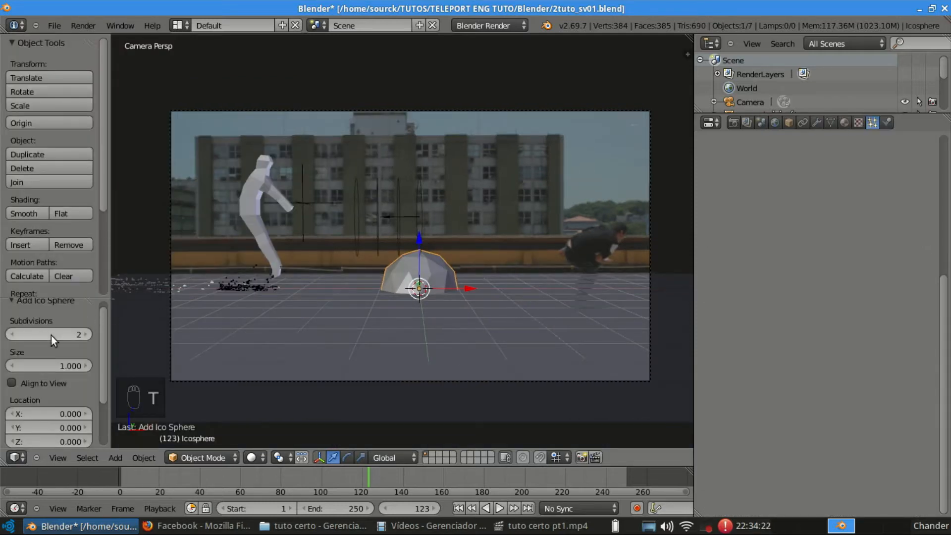
scroll(51, 334, "down", 1, "ctrl")
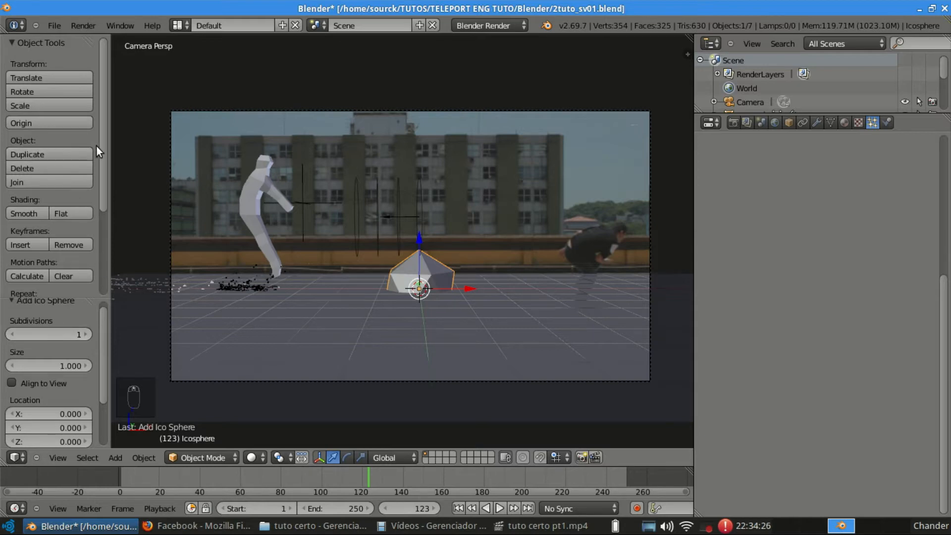
Apply smooth shading to the new icosphere.
scroll(74, 149, "down", 3)
left_click(24, 149)
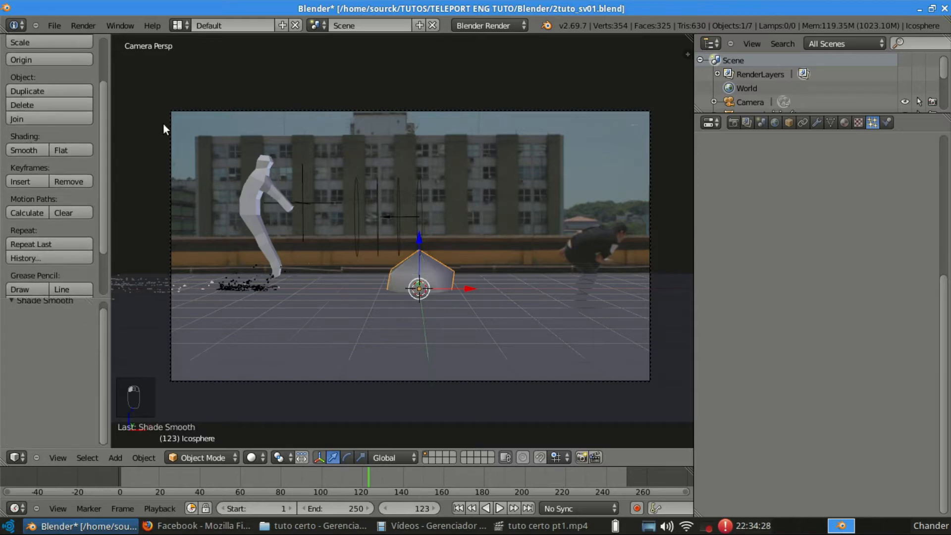
key("t")
Raise the icosphere to about Z 1.87 and shift it along X to about 1.79, clear of the figure.
scroll(265, 185, "up", 1)
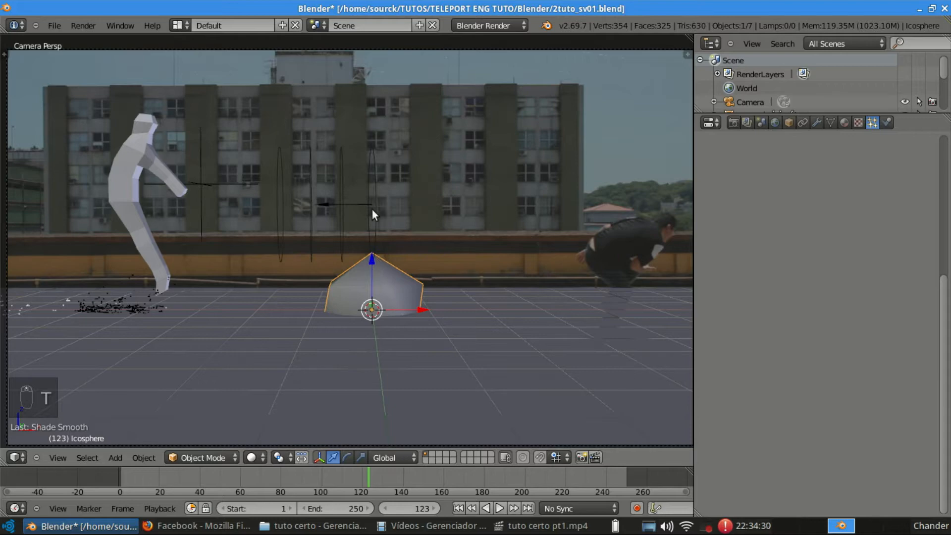
key("g")
key("z")
left_click(440, 154)
scroll(380, 235, "down", 2)
left_click_drag(413, 219, 478, 212)
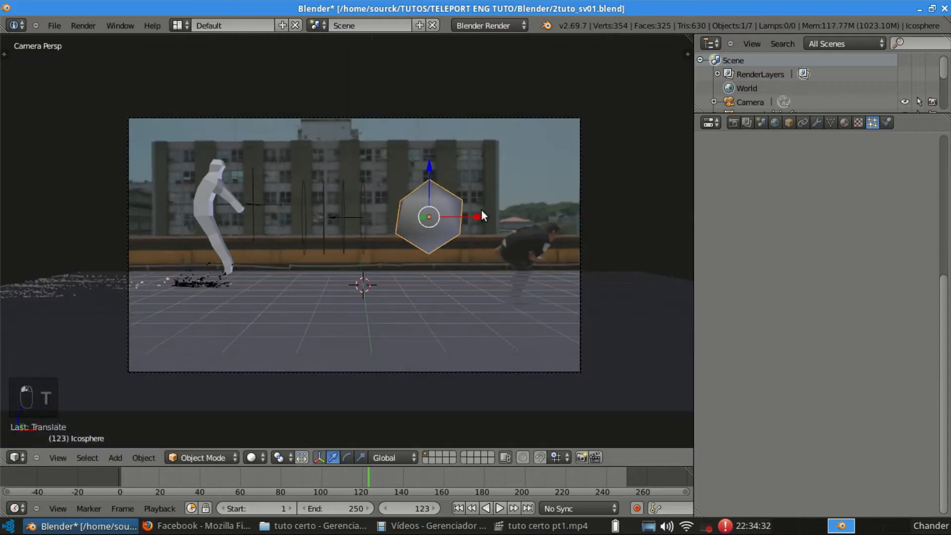
scroll(443, 186, "up", 1)
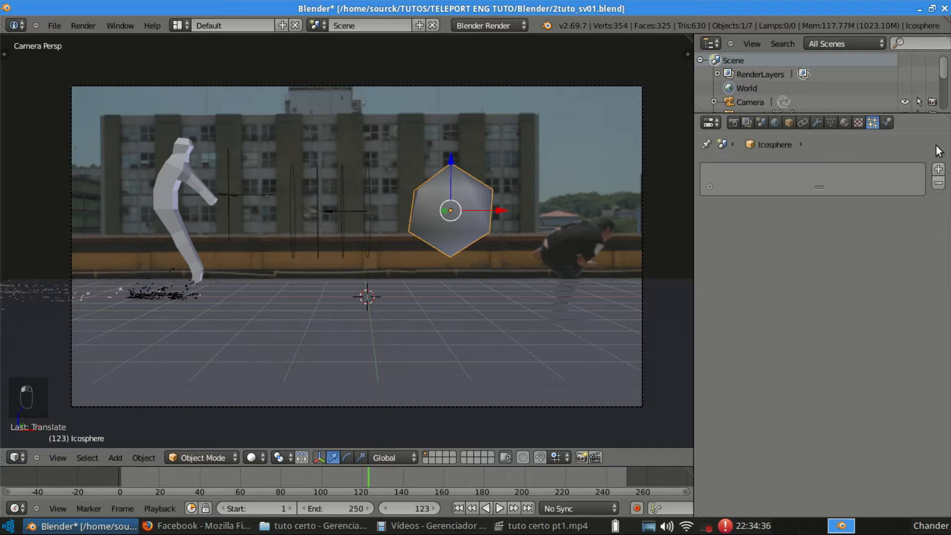
Create a new material for the icosphere and name it IcoSpark Mat.
left_click(844, 123)
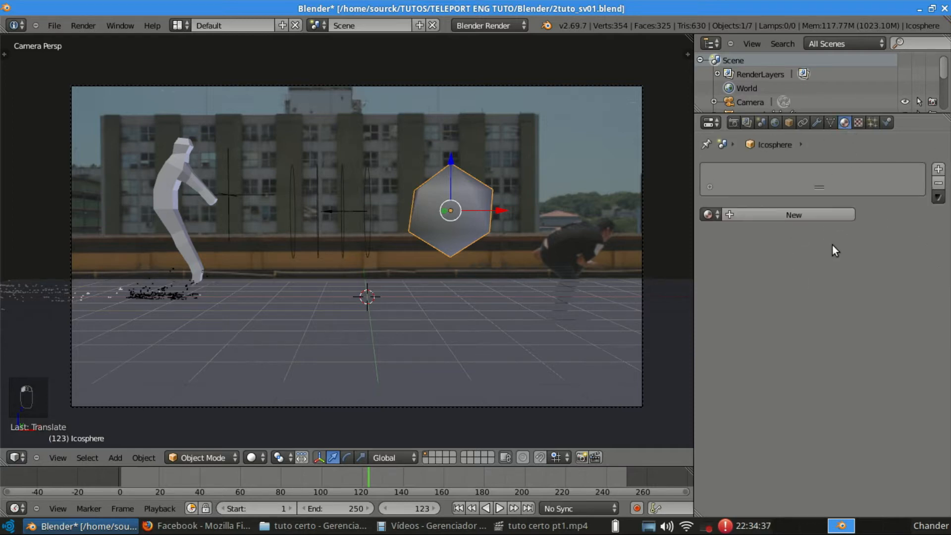
left_click(800, 217)
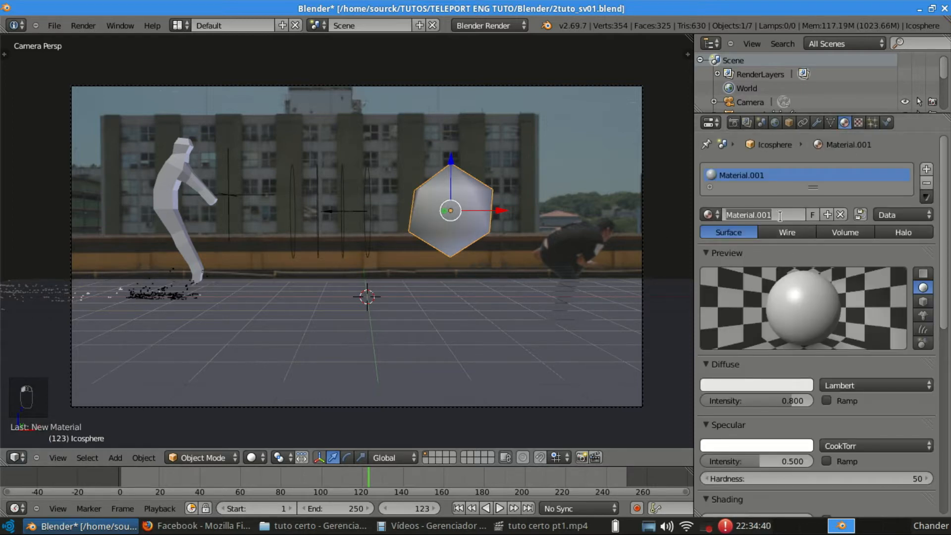
type("IcoSpark Mat")
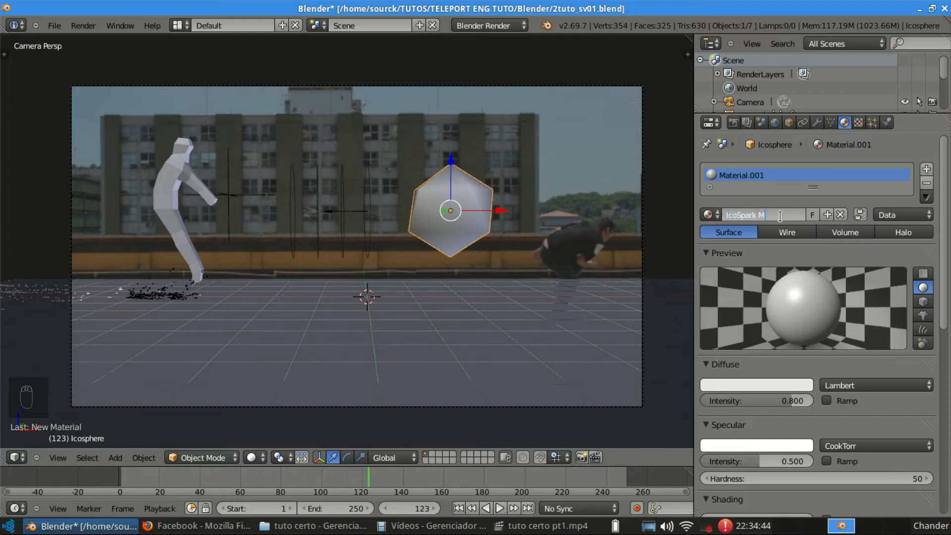
key("Return")
Give IcoSpark Mat a light orange diffuse color and tint its specular color to match.
left_click(765, 384)
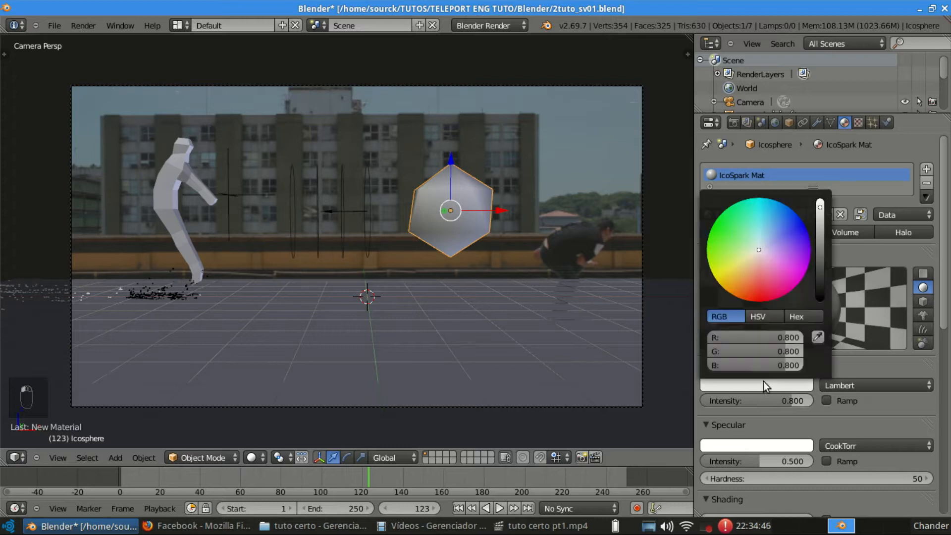
left_click(741, 264)
left_click(751, 439)
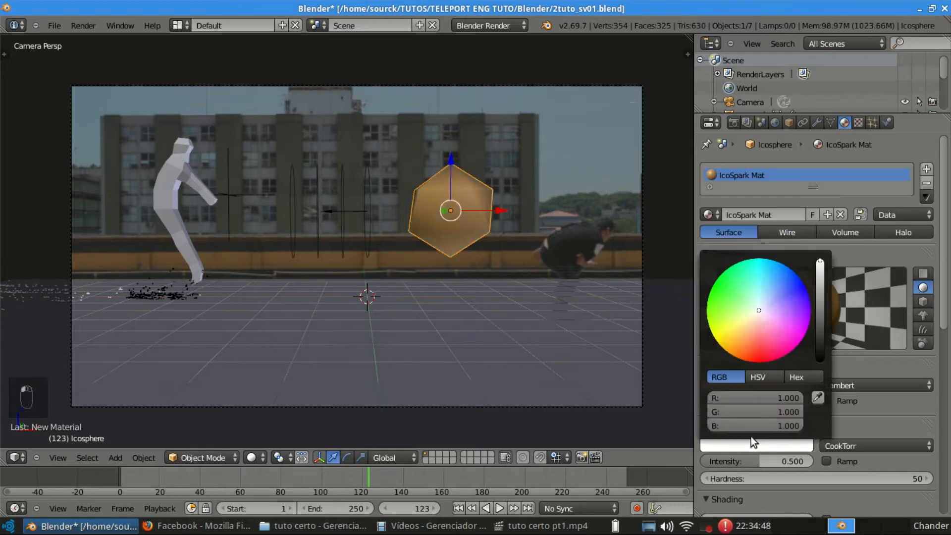
left_click(728, 351)
left_click(797, 424)
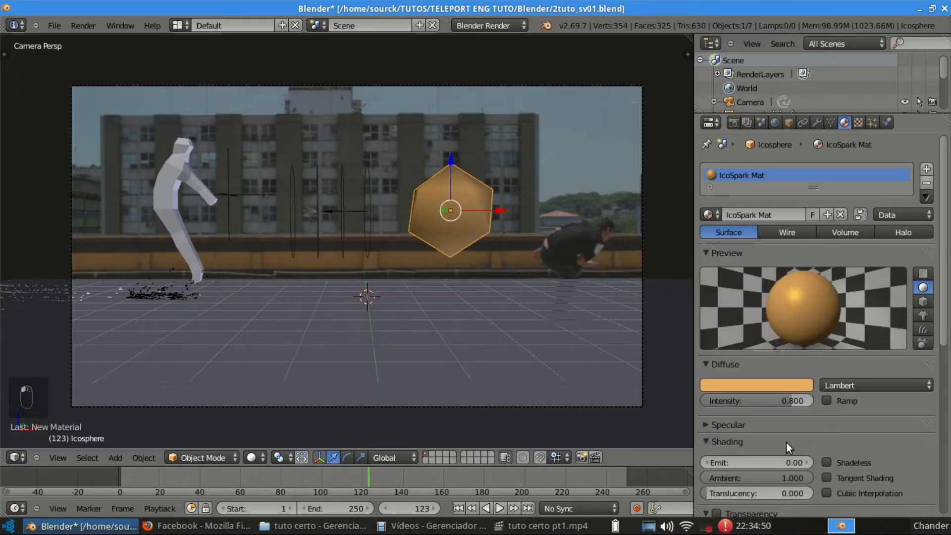
Set IcoSpark Mat's Emit to 2 and shift its diffuse color to a more saturated orange.
left_click(750, 460)
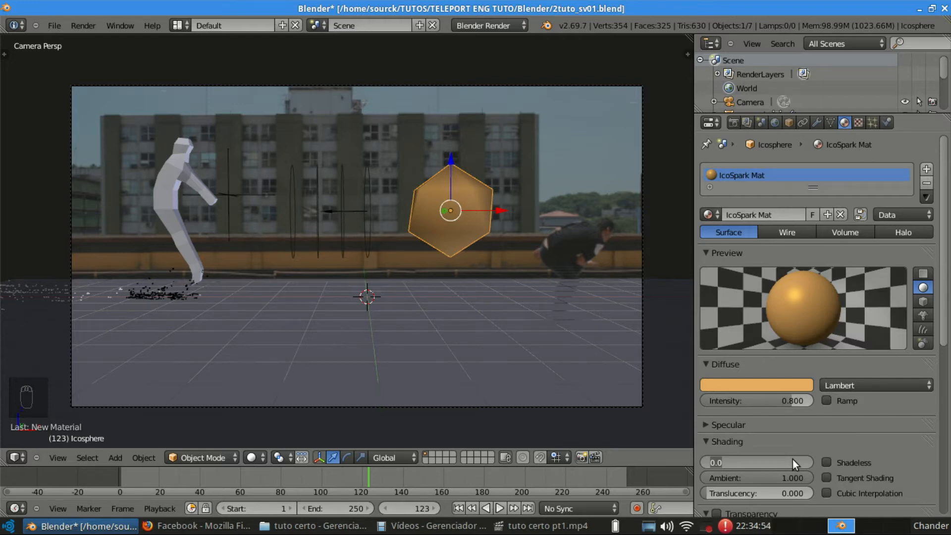
type("2")
key("Return")
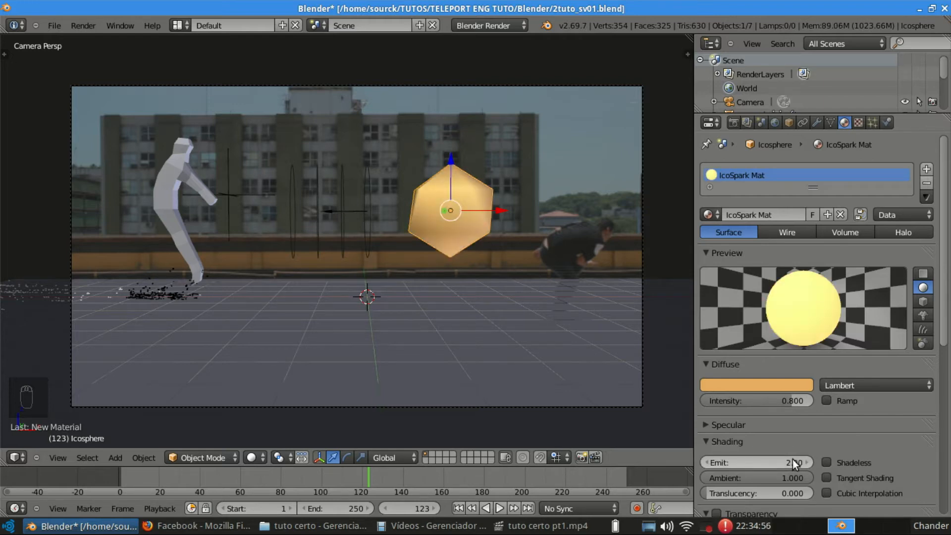
left_click(757, 385)
left_click_drag(738, 291, 738, 293)
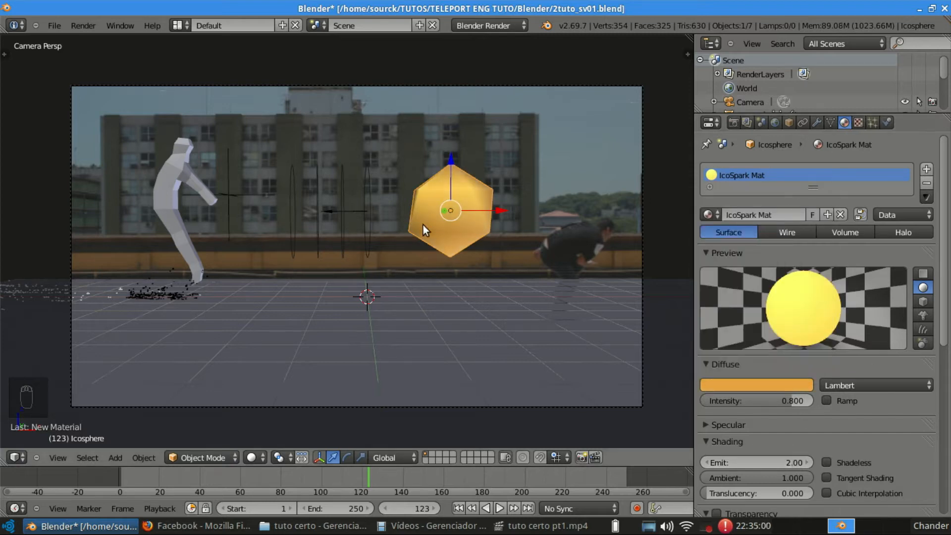
Rename the icosphere object to IcoSpark and save the file.
left_click(788, 122)
left_click(779, 166)
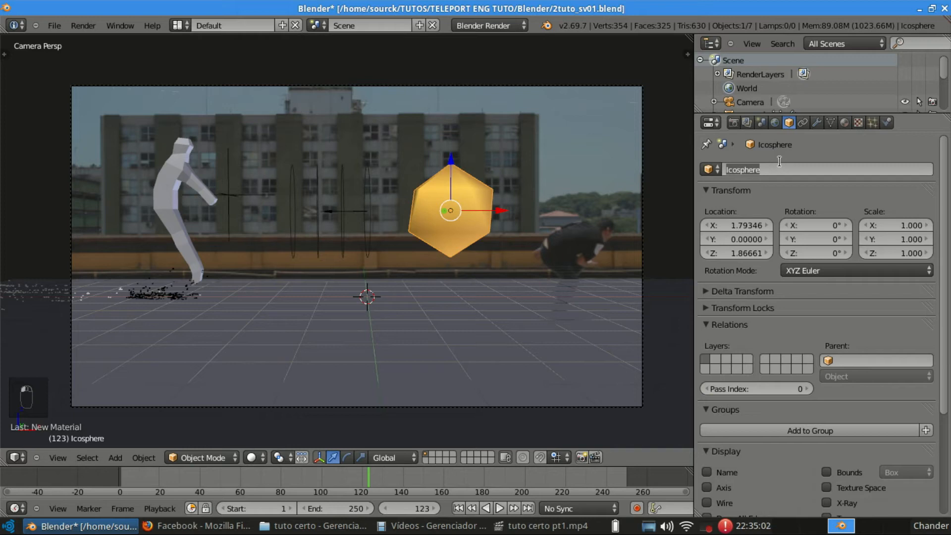
type("IcoSpark")
key("Return")
key("ctrl+s")
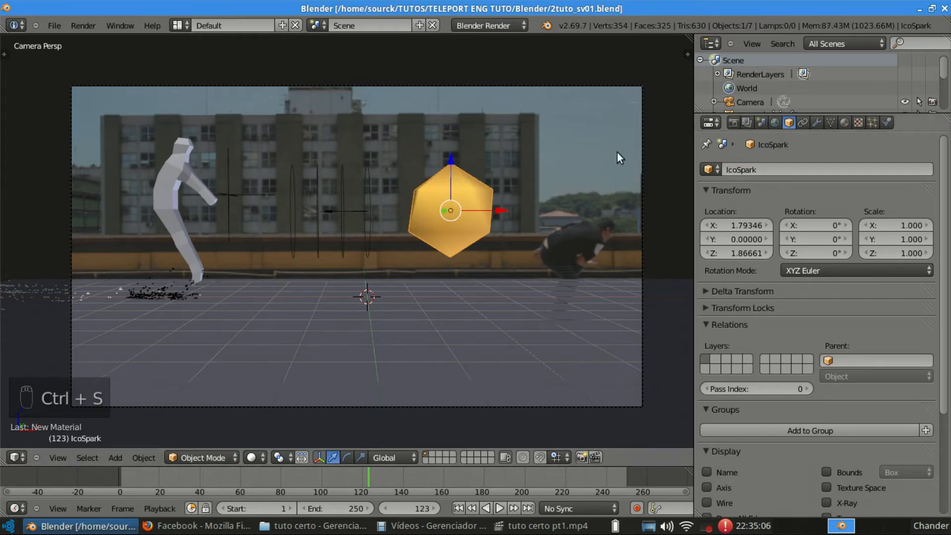
Move IcoSpark along X to about 2.06 and send it to layer 10.
left_click_drag(499, 211, 515, 211)
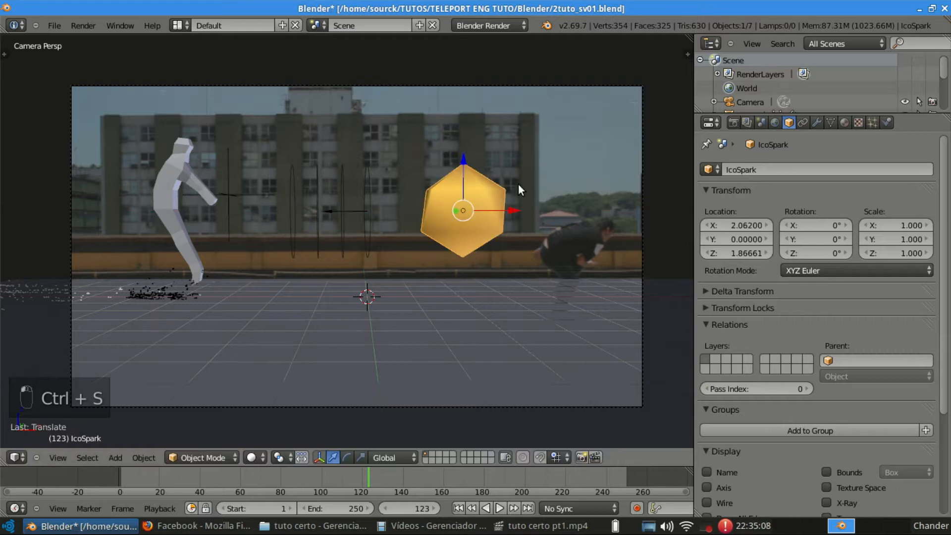
key("m")
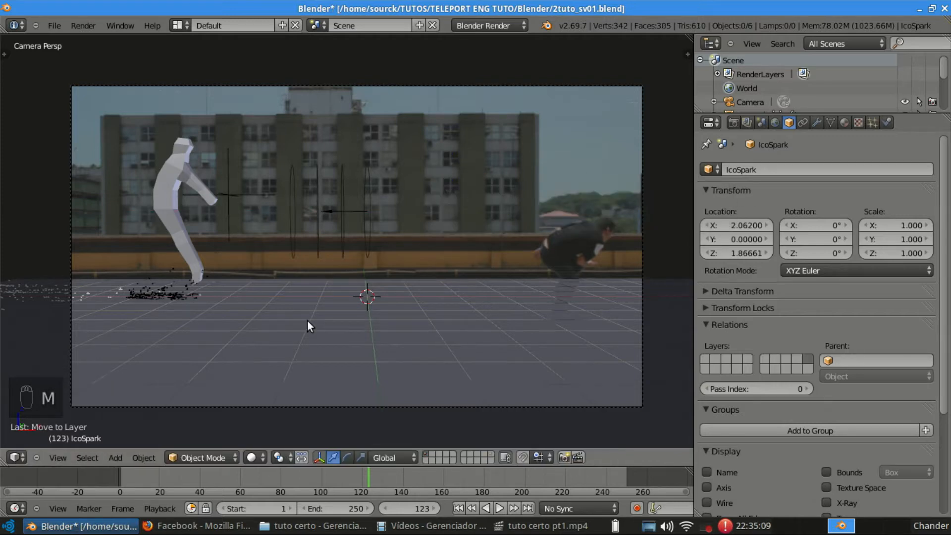
Turn off emitter rendering for the Circle's particle system and render its particles as the IcoSpark object.
right_click(163, 281)
right_click(166, 289)
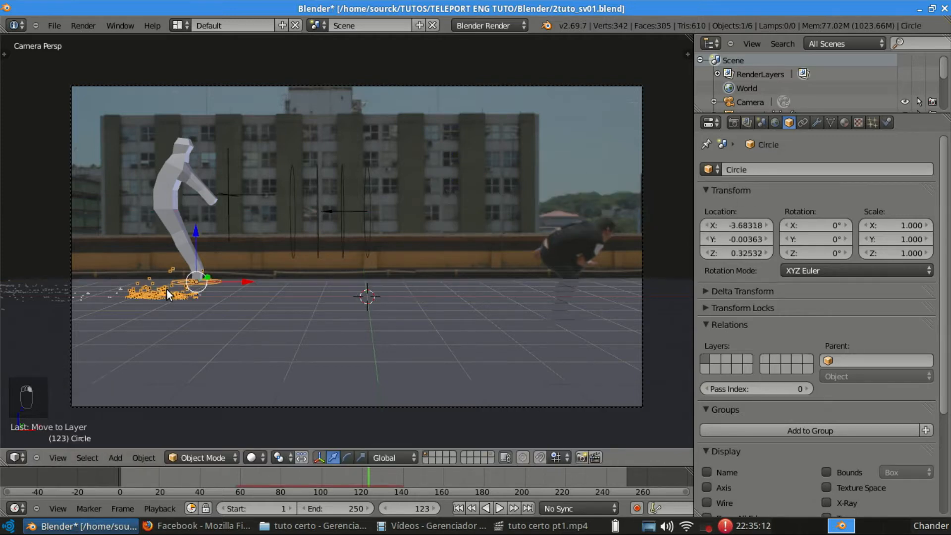
left_click(874, 124)
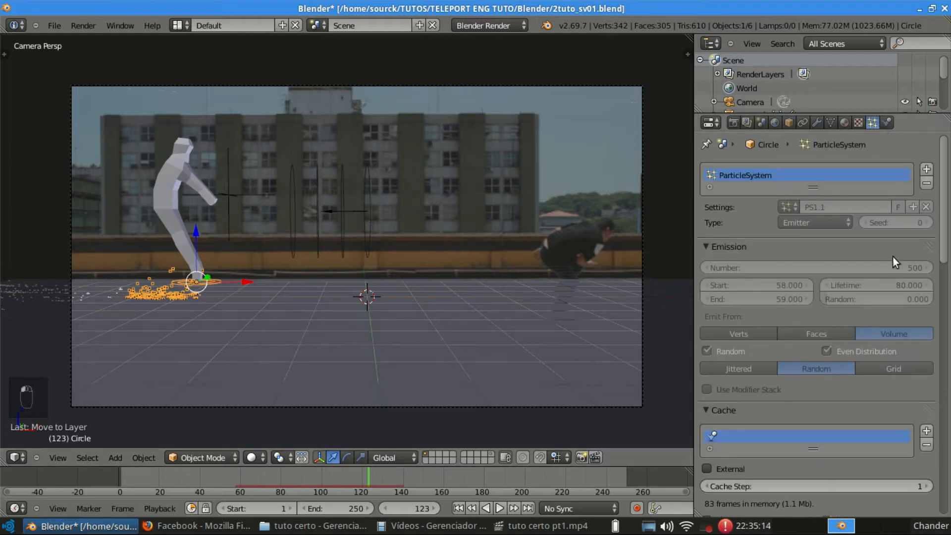
left_click_drag(947, 173, 945, 396)
left_click(748, 384)
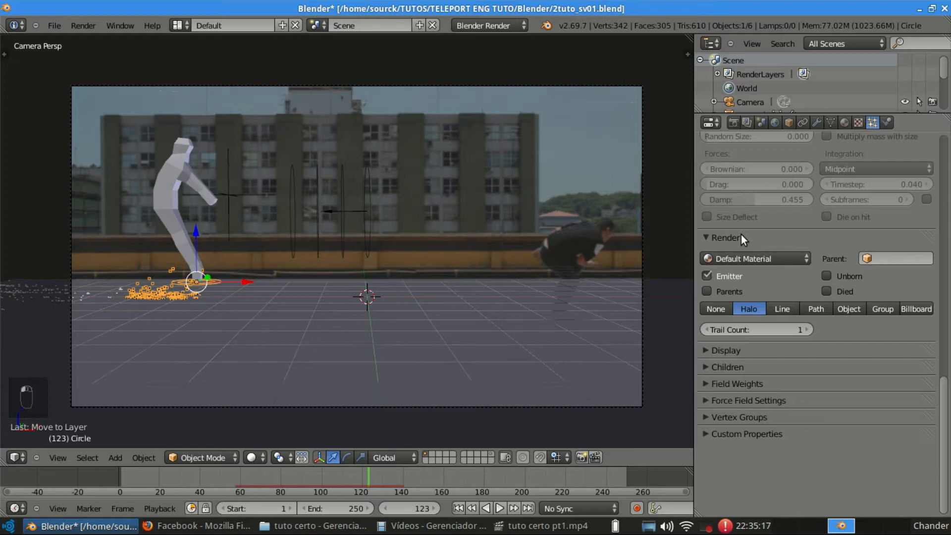
left_click(735, 276)
left_click(852, 308)
left_click(845, 326)
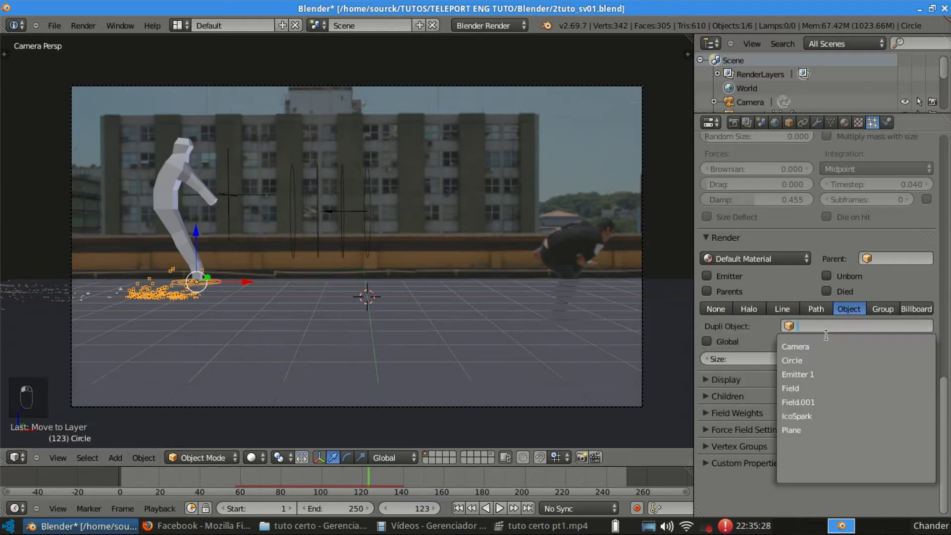
left_click(836, 416)
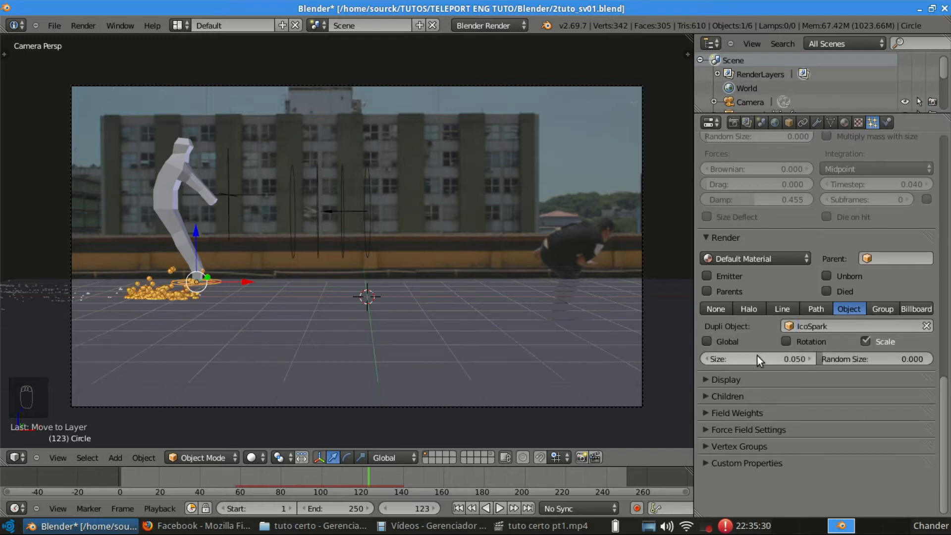
Set the rendered particles' Size to 0.020 and their Random Size to about 0.494.
left_click_drag(782, 358, 760, 358)
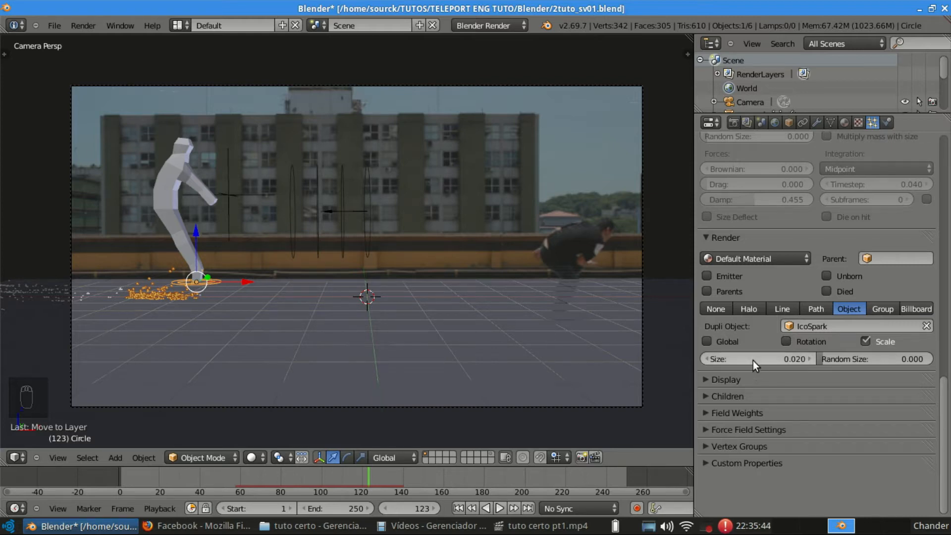
mouse_move(839, 361)
left_mouse_down()
mouse_move(871, 361)
mouse_move(845, 358)
left_mouse_up()
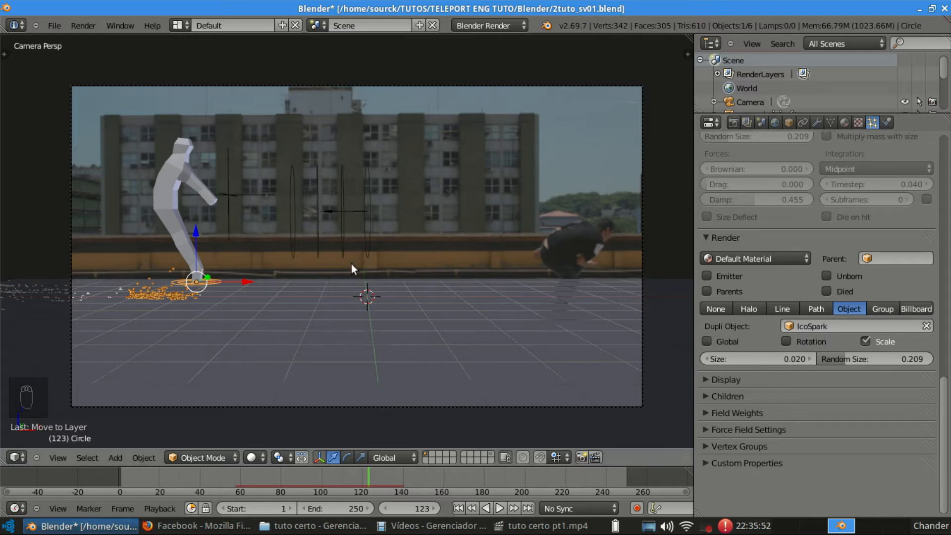
left_click_drag(871, 362, 911, 361)
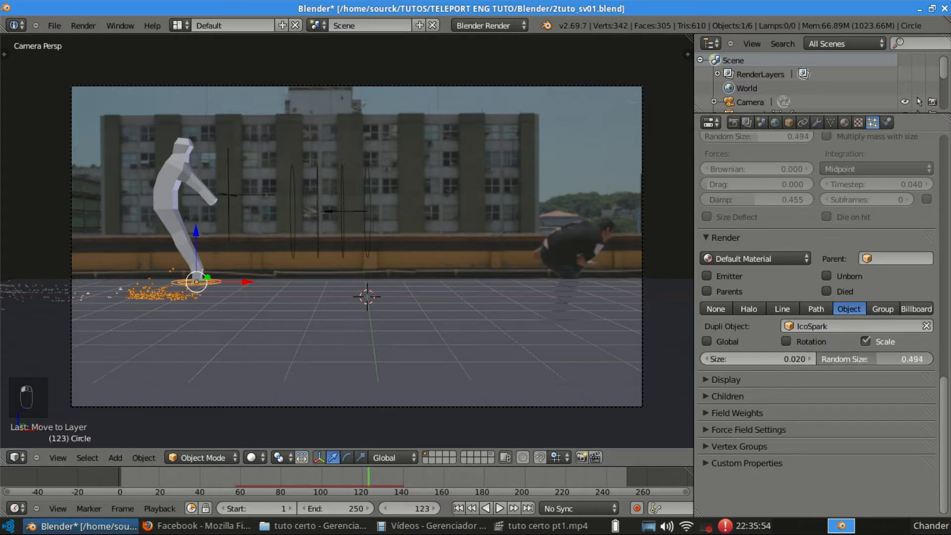
Reduce the rendered particles' Size to 0.015.
mouse_move(789, 357)
left_mouse_down()
mouse_move(768, 356)
mouse_move(783, 358)
left_mouse_up()
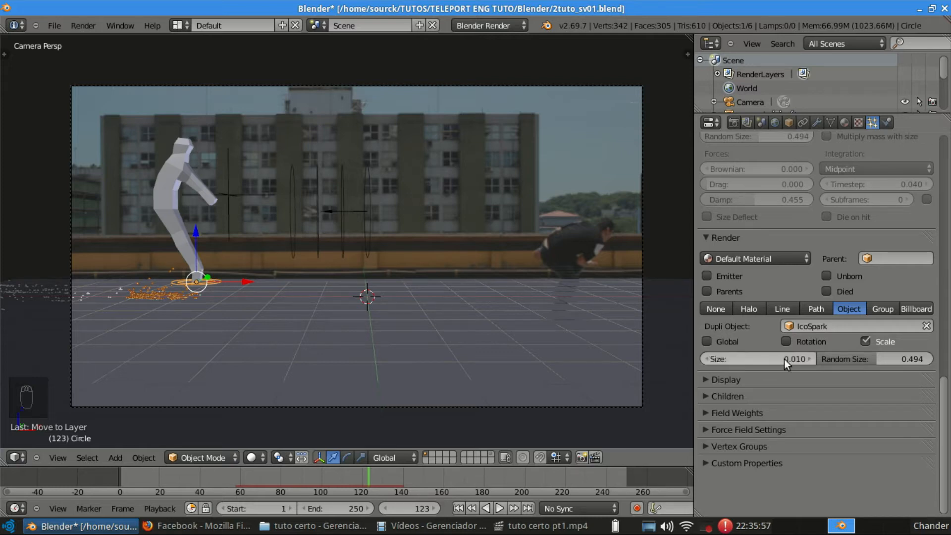
left_click(759, 361)
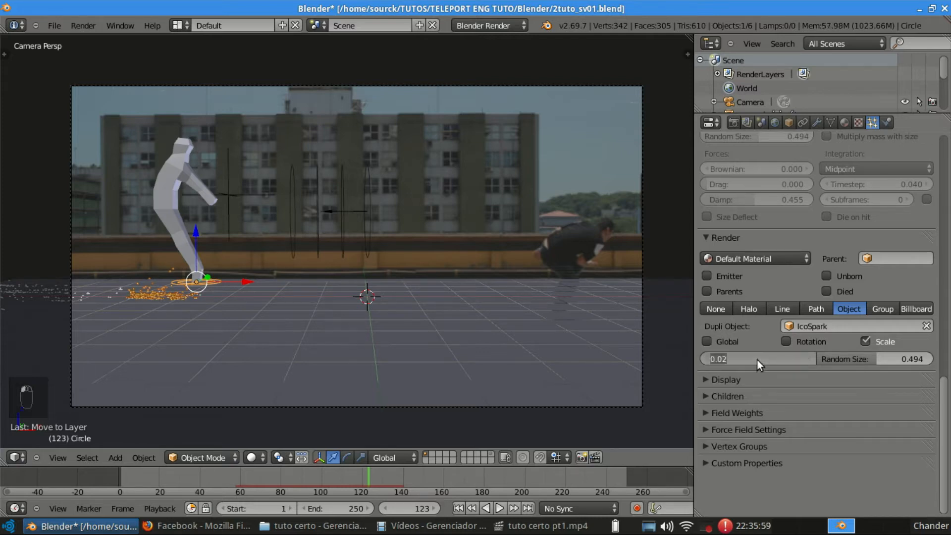
key("BackSpace")
type("0.015")
key("Return")
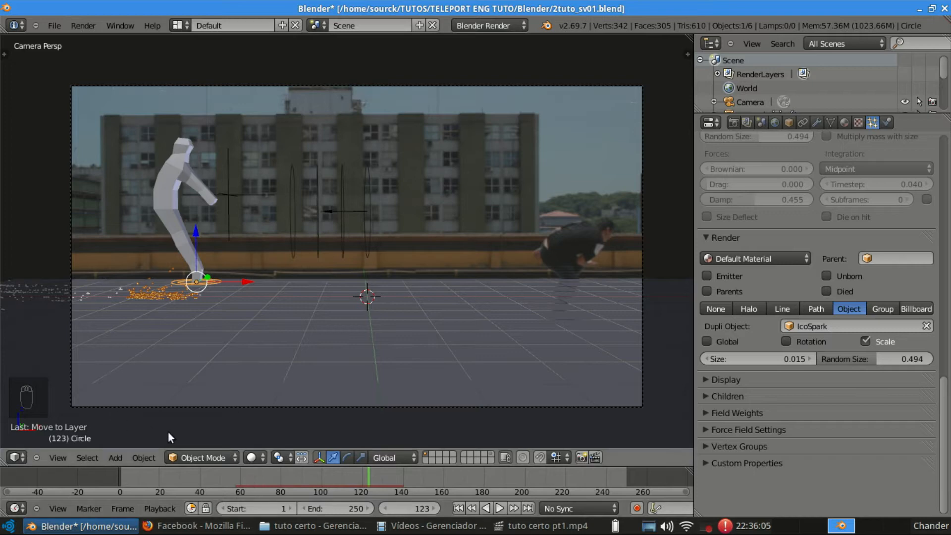
Save over 2tuto_sv01.blend and test-render frame 92.
left_click_drag(242, 468, 304, 483)
key("ctrl+s")
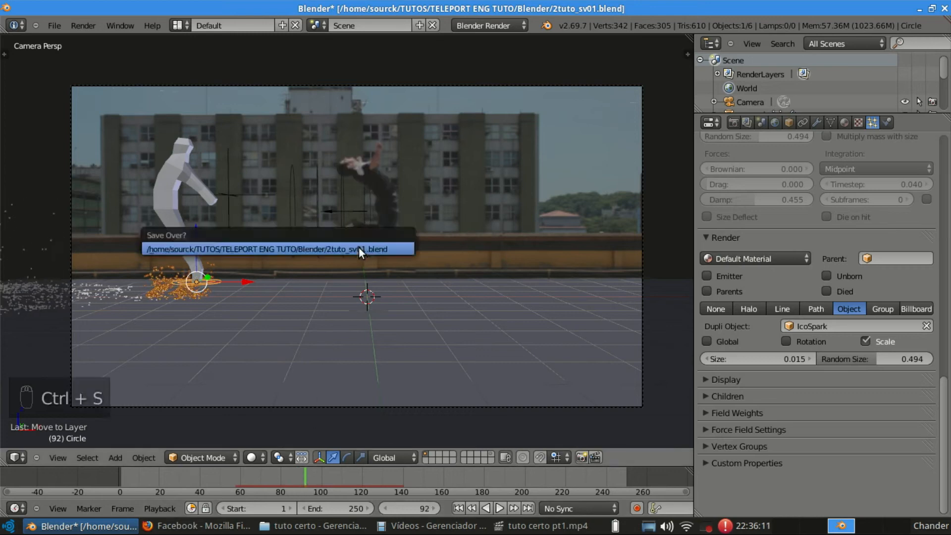
left_click(358, 246)
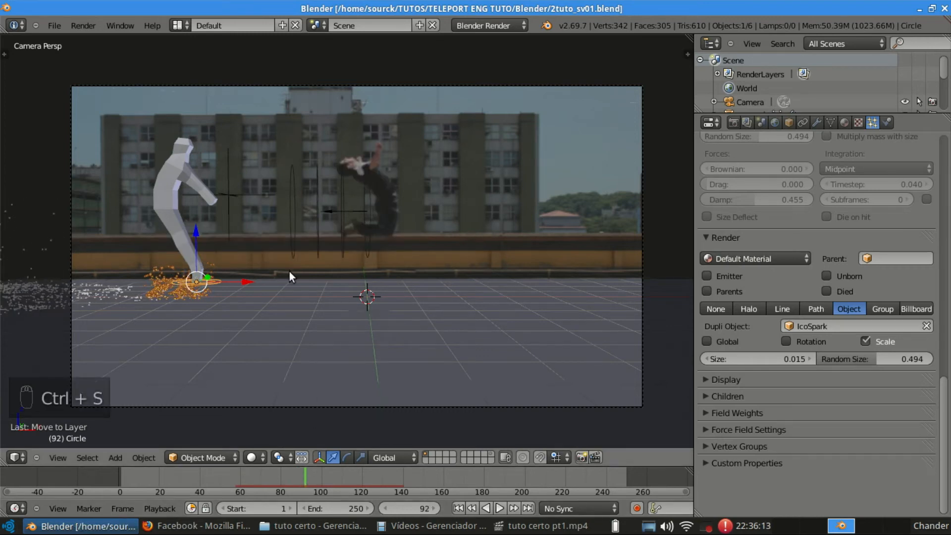
key("F12")
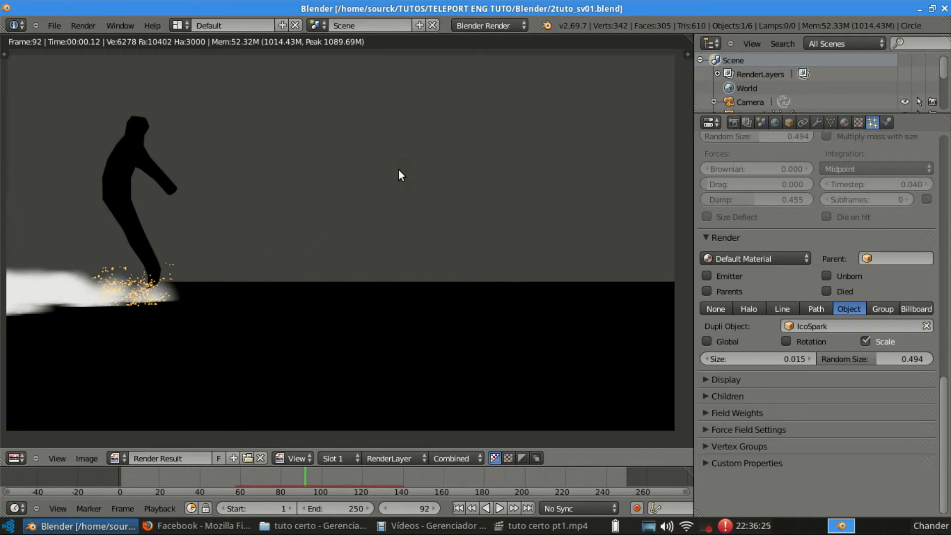
key("Escape")
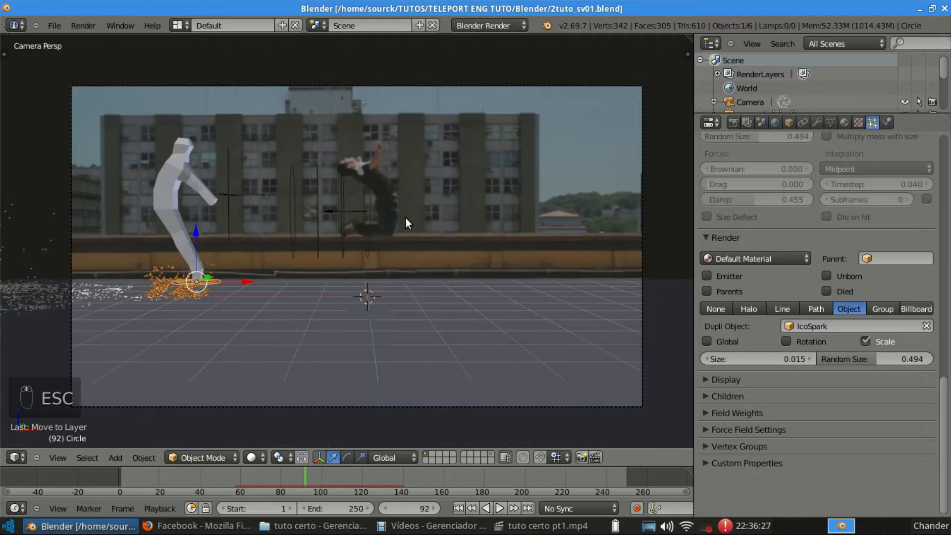
Enable Ambient Occlusion set to Multiply, Environment Lighting and Indirect Lighting for the world.
left_click(775, 123)
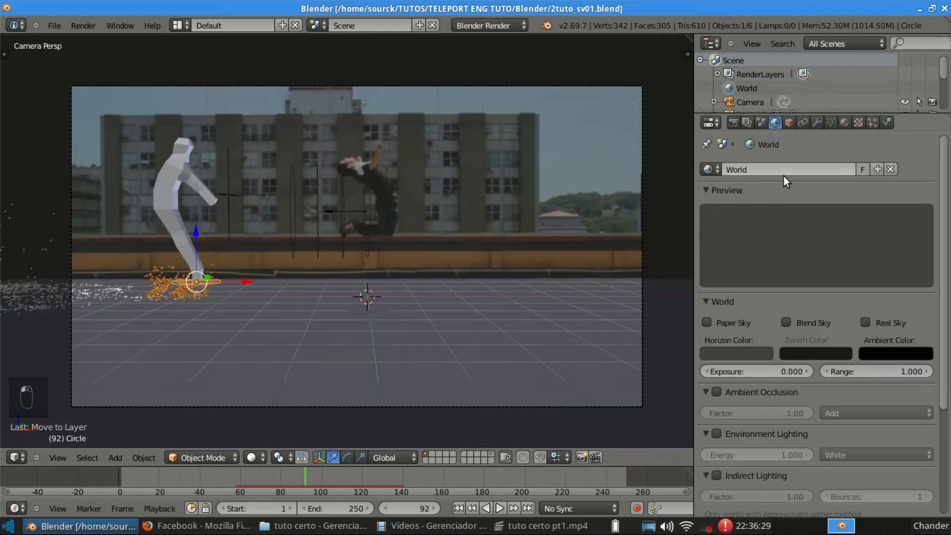
scroll(783, 297, "down", 3)
left_click(717, 337)
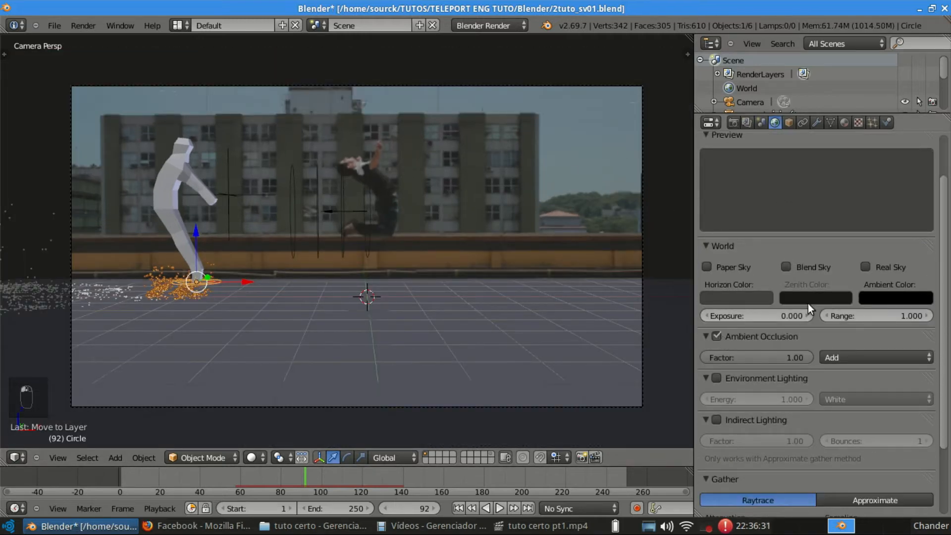
left_click(858, 358)
left_click(861, 344)
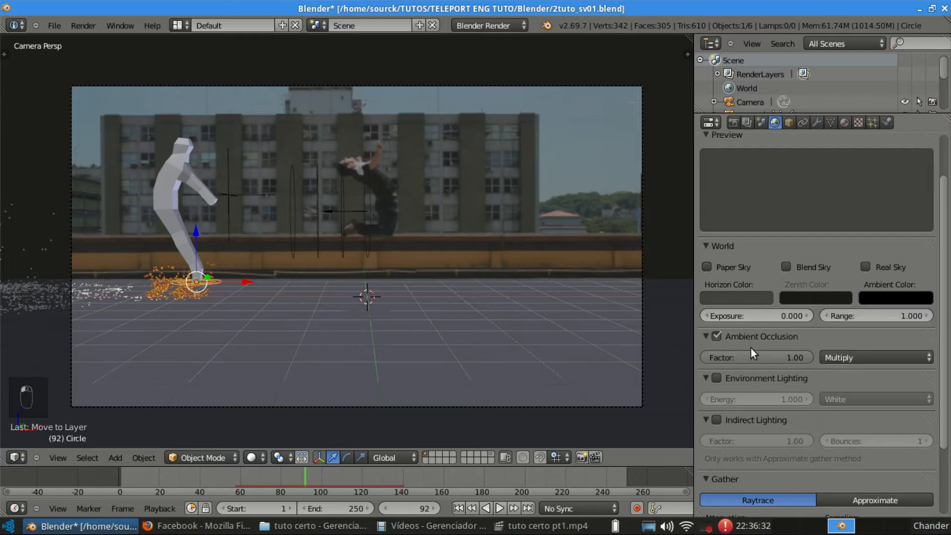
left_click(717, 379)
left_click(715, 419)
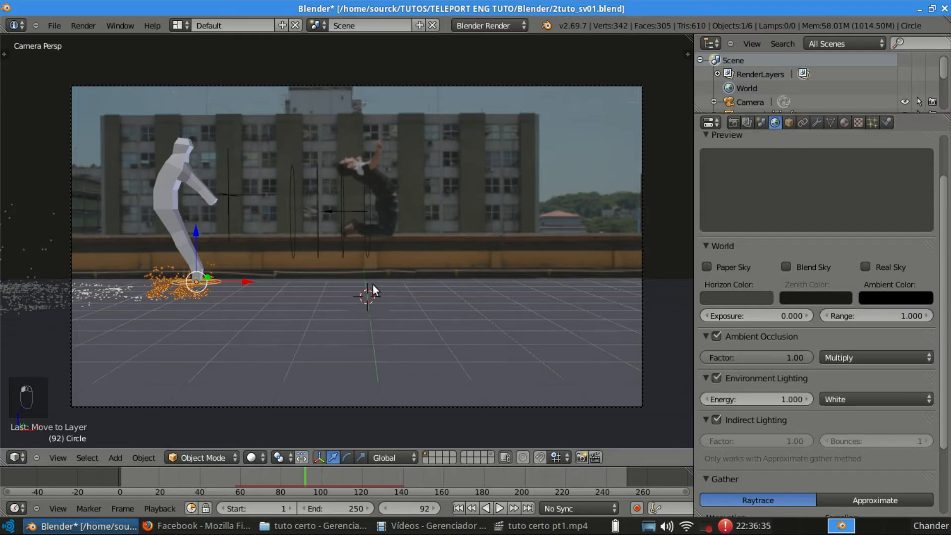
Test-render frame 92 to check the figure, ground and sparks under the world lighting.
key("F12")
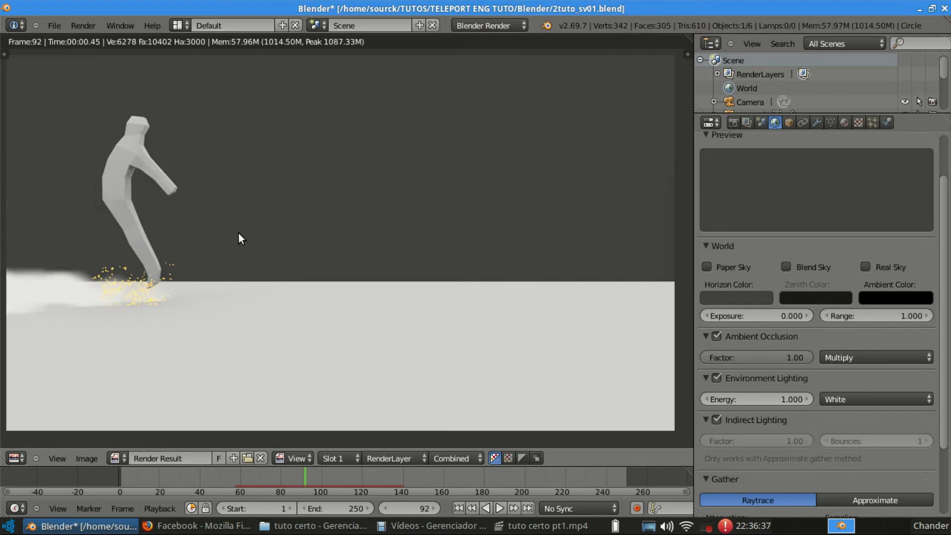
key("Escape")
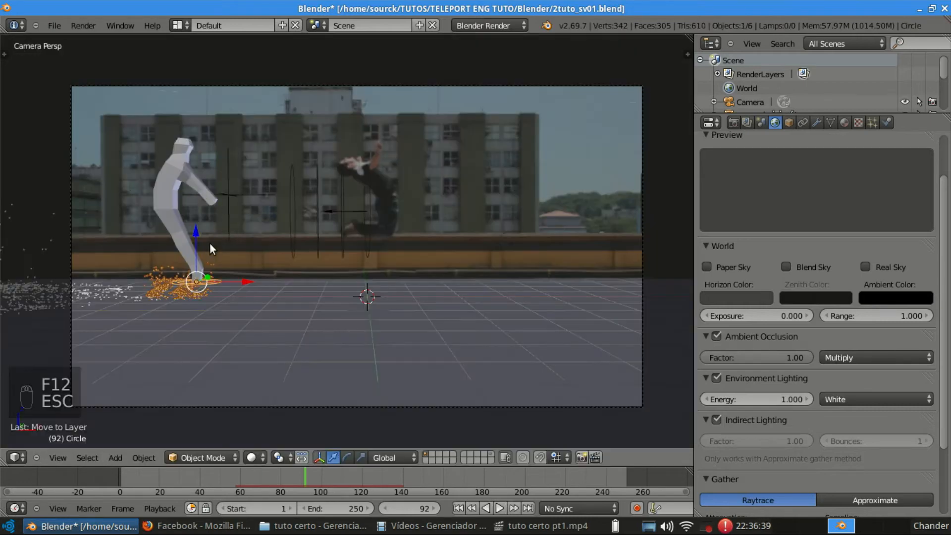
key("F12")
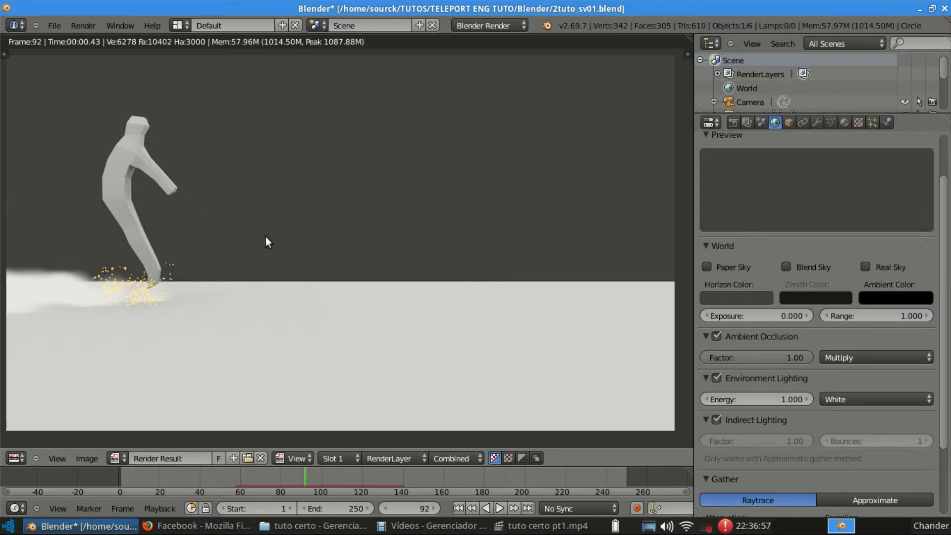
key("Escape")
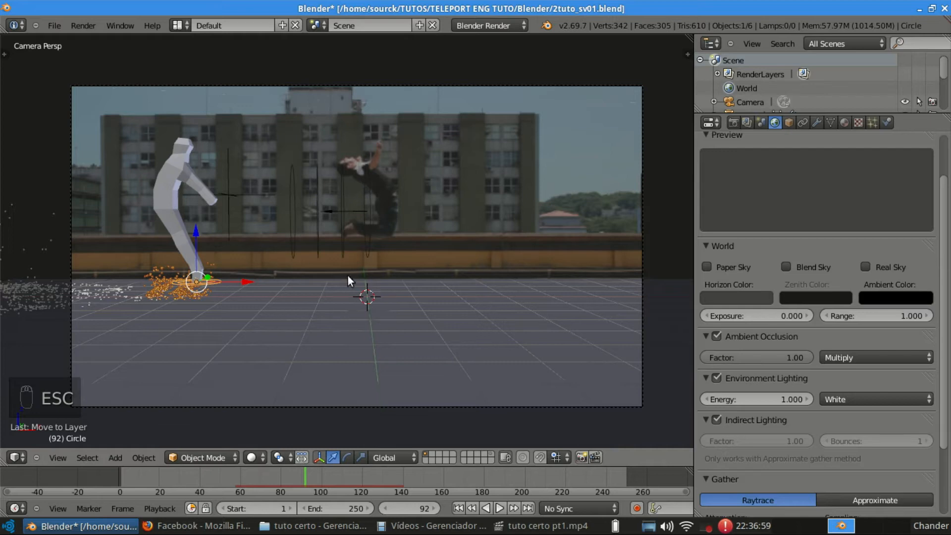
Turn off emitter rendering in the particle system of the human figure, Emitter 1.
right_click(192, 146)
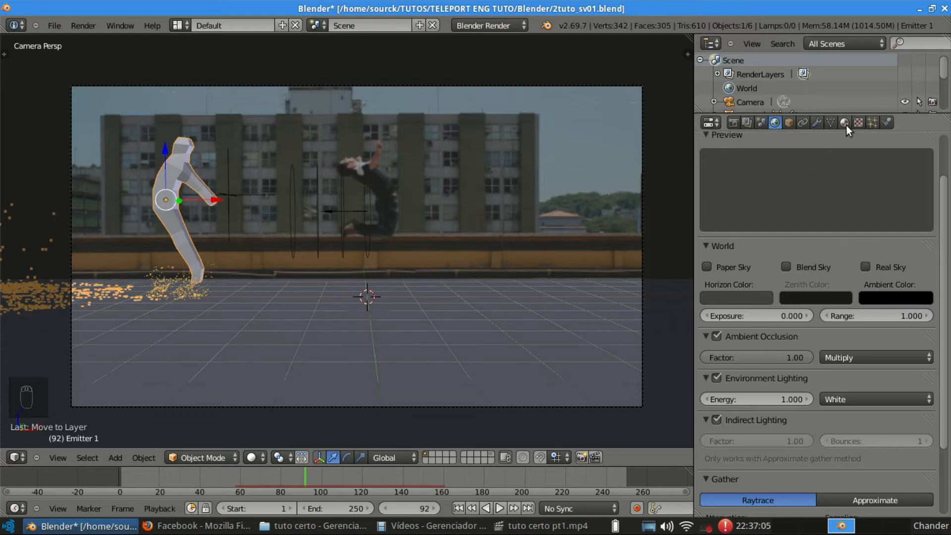
left_click(872, 122)
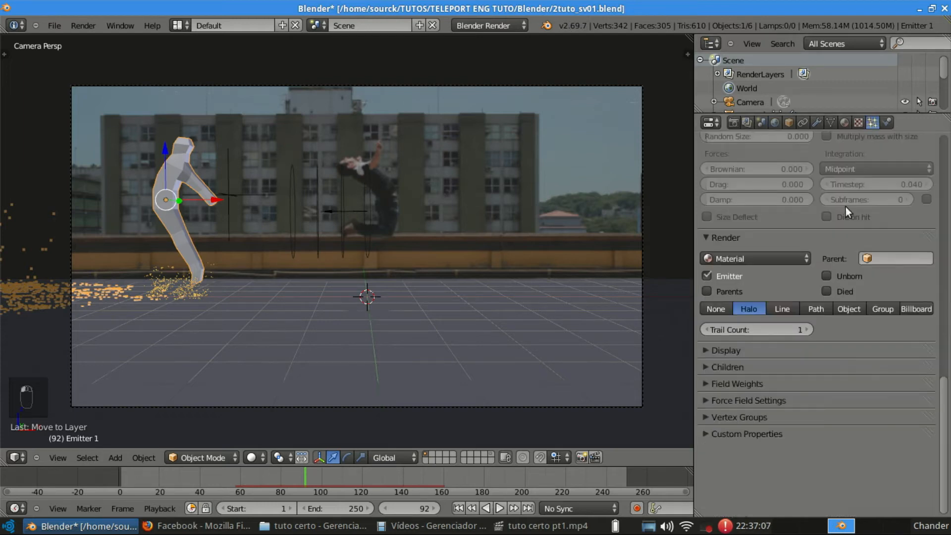
scroll(774, 348, "up", 2)
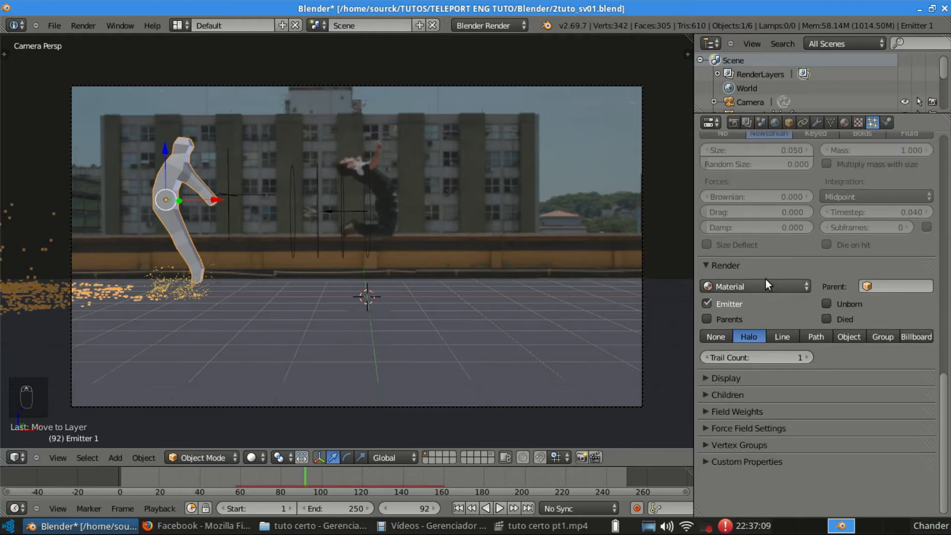
left_click(736, 305)
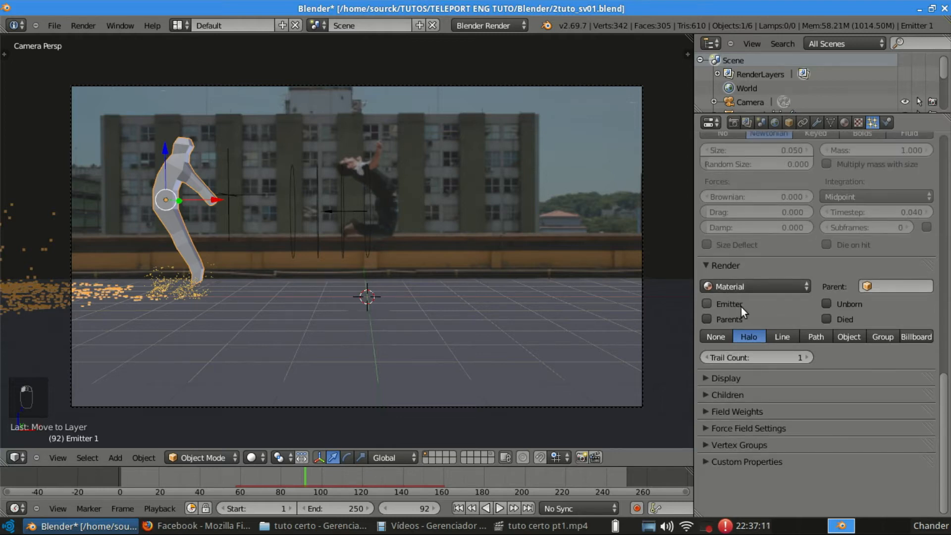
Give the ground plane a new material named Floor.
right_click(497, 306)
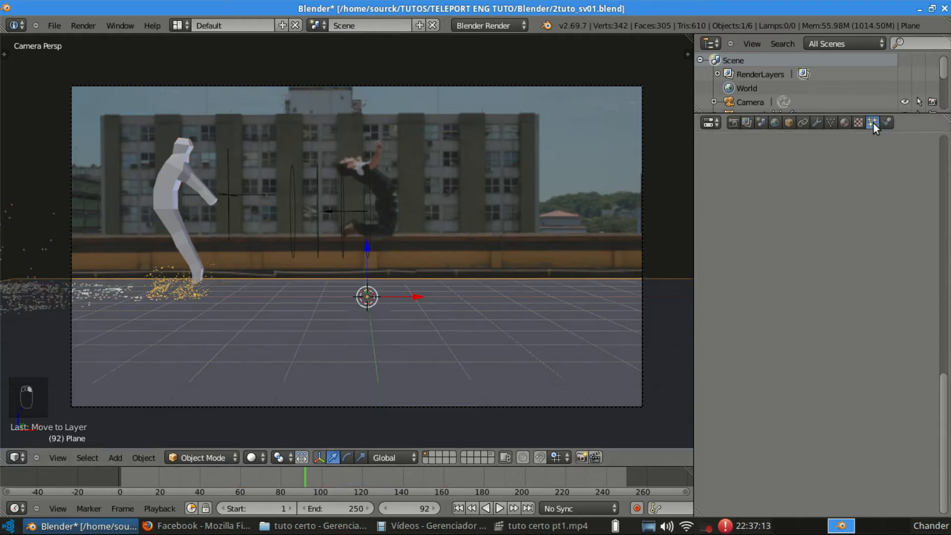
left_click(844, 122)
left_click(785, 210)
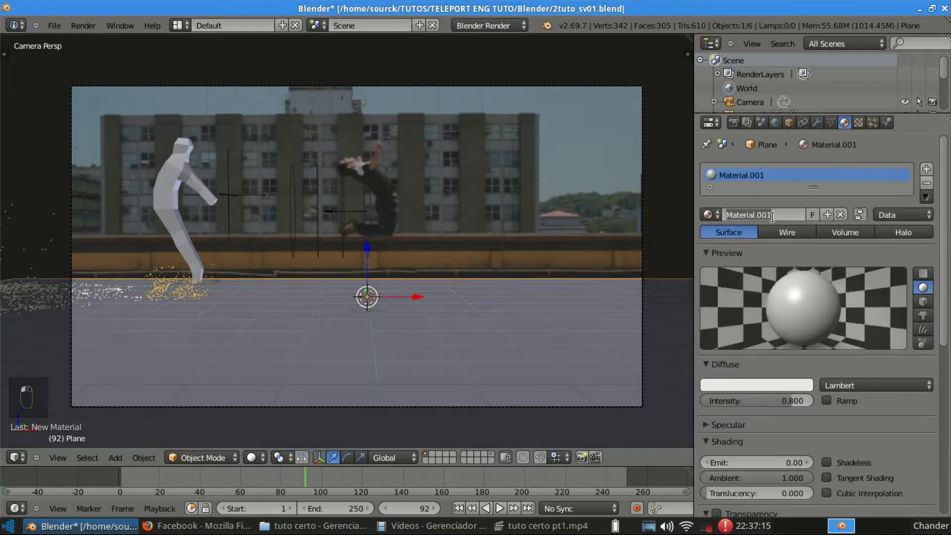
type("FLoor")
key("Return")
double_click(770, 221)
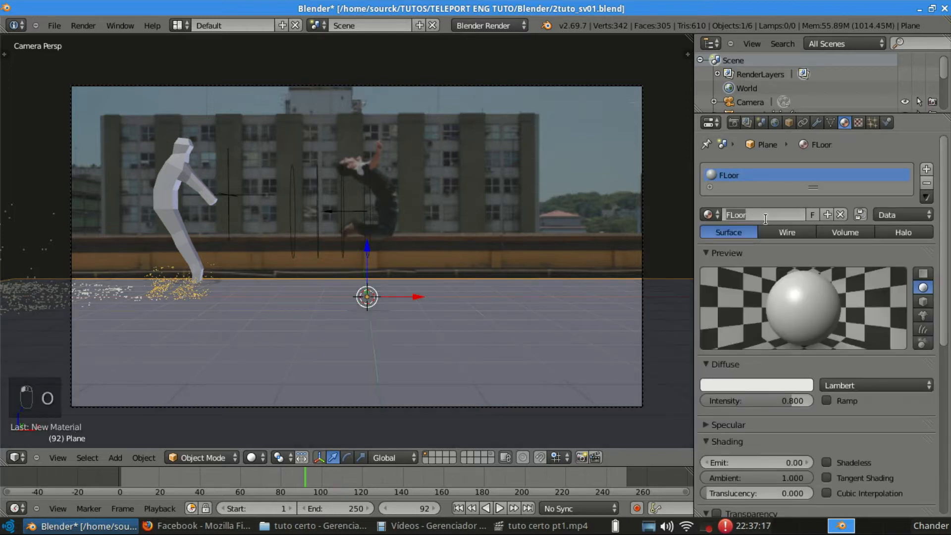
type("Florr")
key("Return")
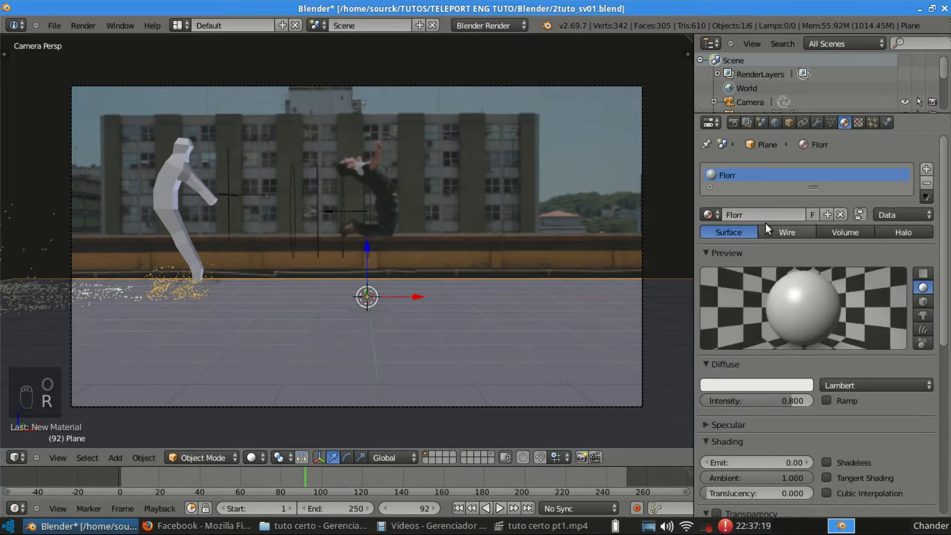
left_click(759, 214)
left_click(760, 214)
key("BackSpace")
key("Left")
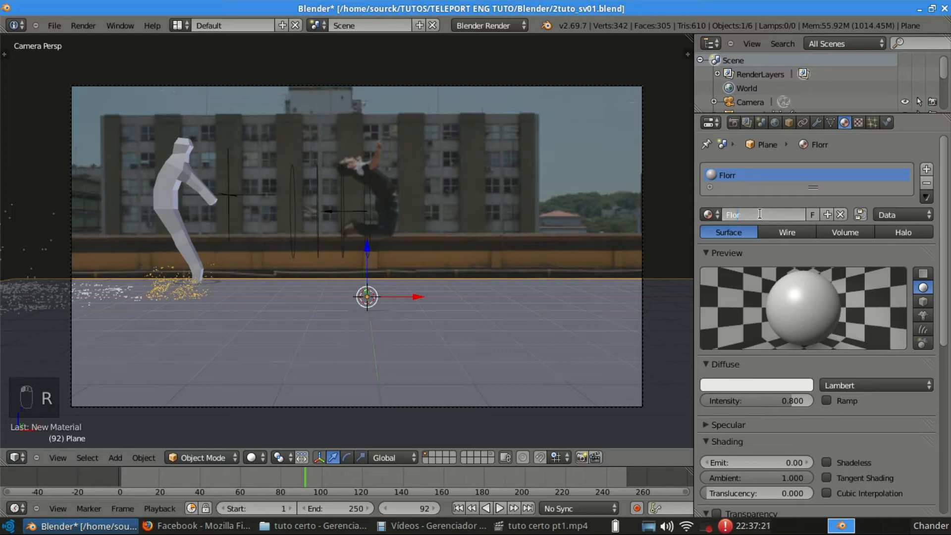
type("o")
key("Return")
Set the ground plane's material to render Shadows Only.
scroll(760, 215, "down", 12)
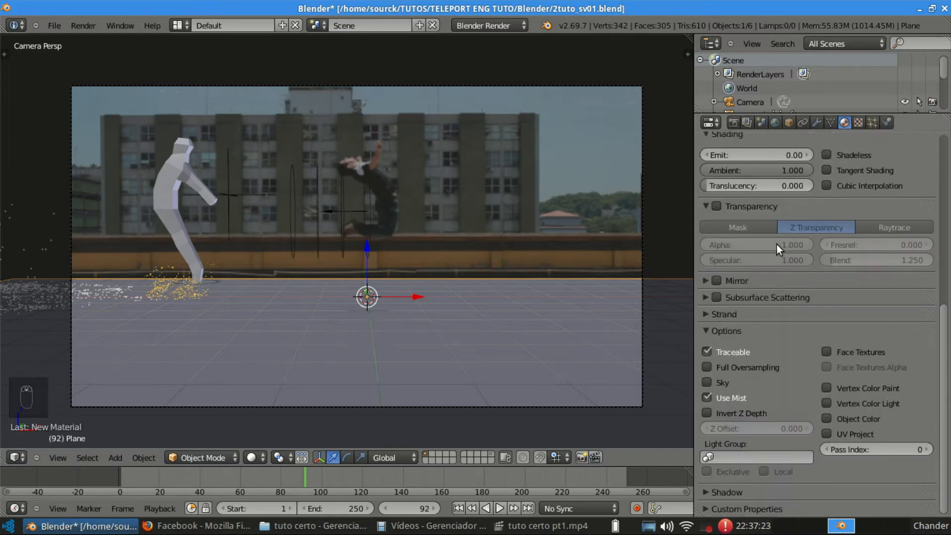
left_click(753, 497)
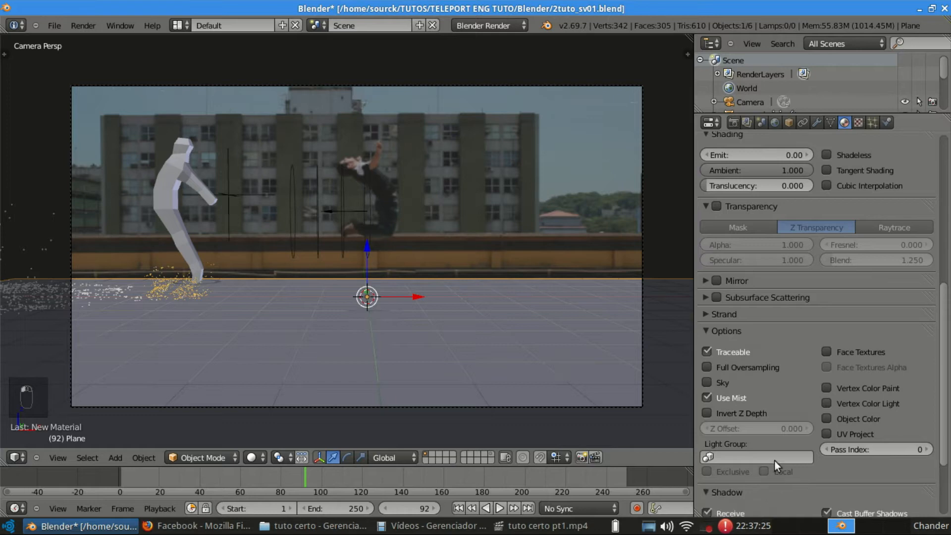
scroll(774, 461, "down", 5)
left_click(755, 472)
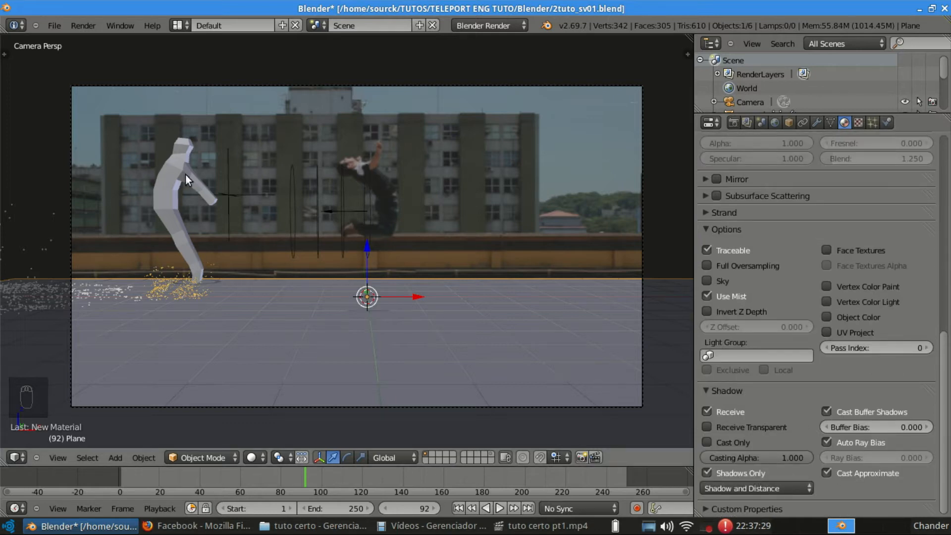
Select Emitter 1, test-render frame 92 and save over the current file.
right_click(176, 164)
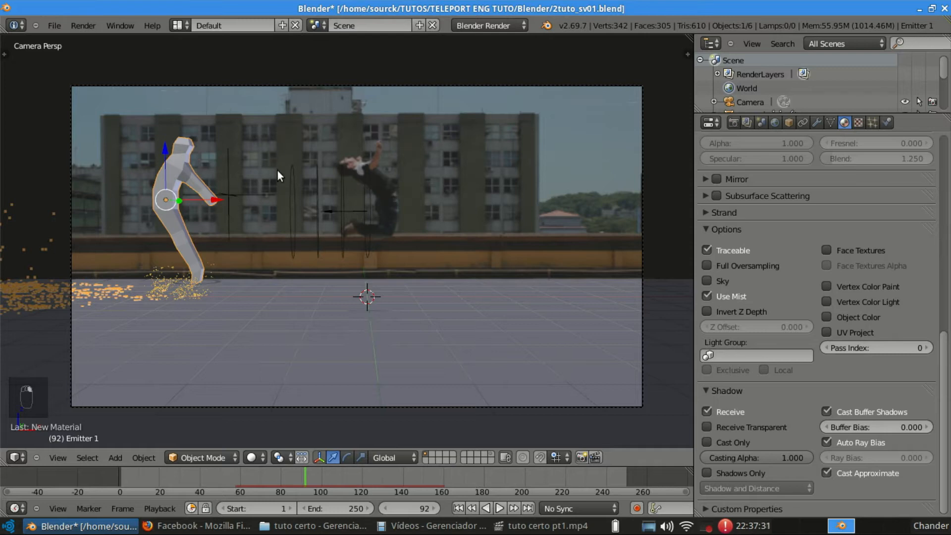
key("F12")
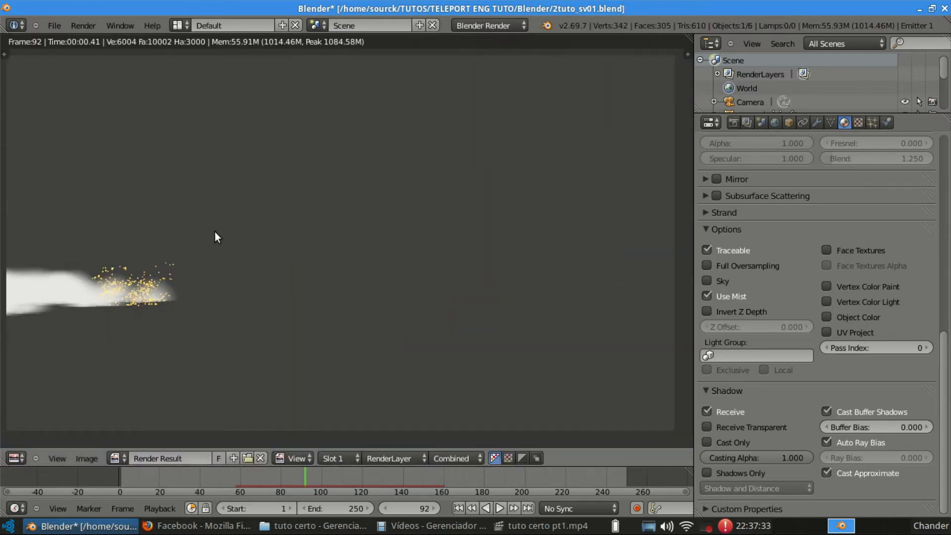
key("Escape")
key("ctrl+s")
left_click(250, 242)
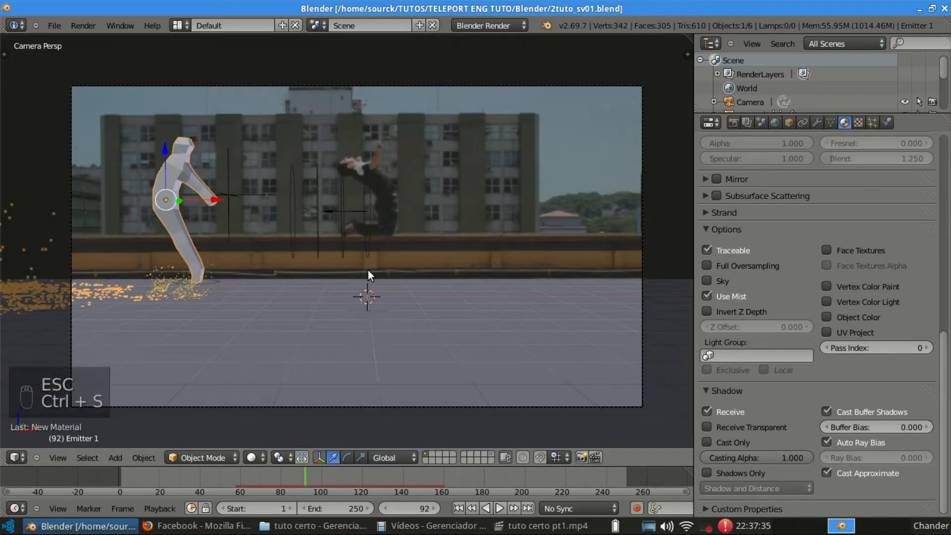
Go to frame 71, add an ico sphere with 1 subdivision and shade it smooth.
left_click_drag(282, 472, 261, 492)
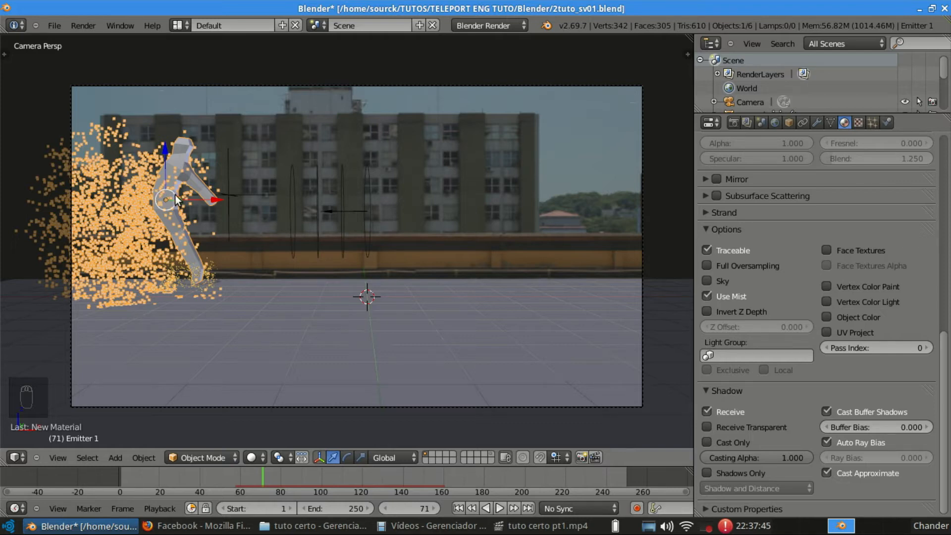
key("t")
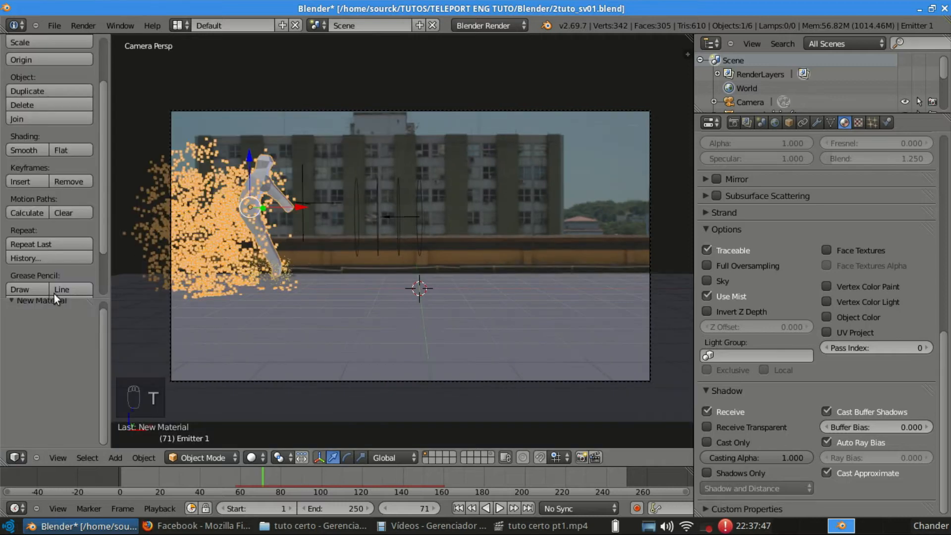
key("shift+a")
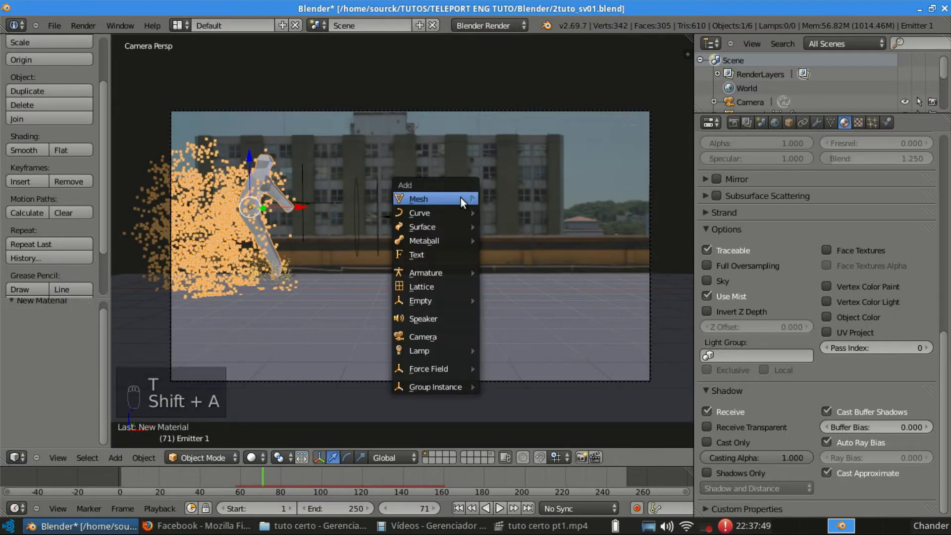
mouse_move(461, 197)
left_click(544, 265)
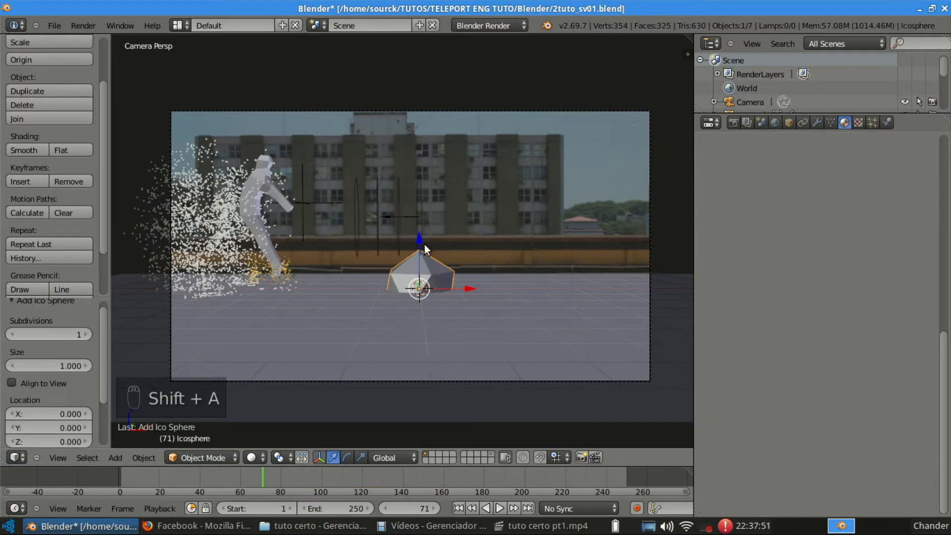
left_click(24, 150)
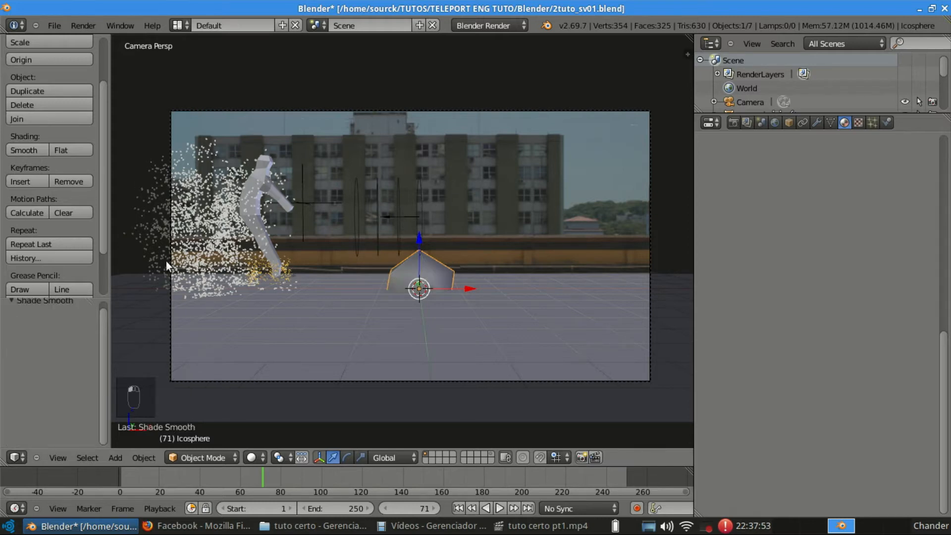
key("t")
Move the new ico sphere to about X 3.60, Y 0.14, Z 2.78 and rename it Particle.
key("g")
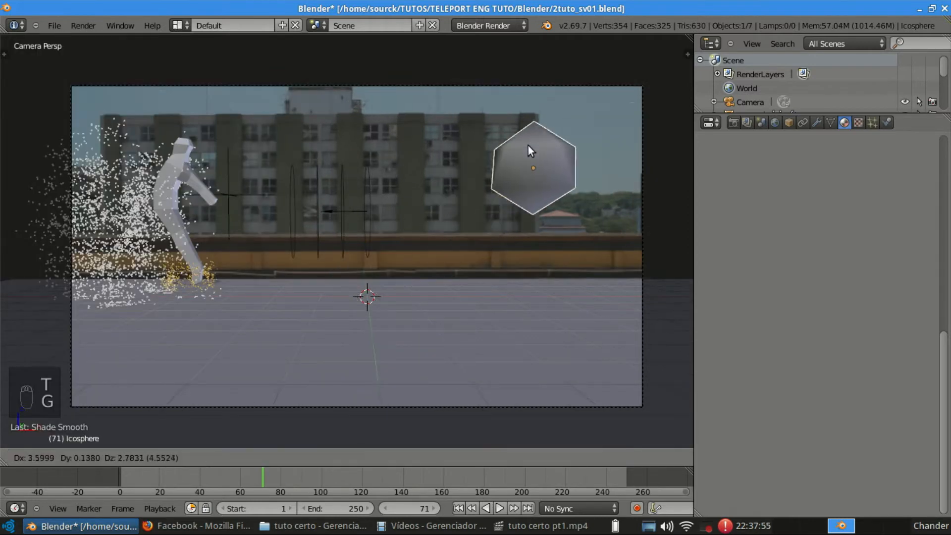
left_click(528, 146)
left_click(788, 122)
left_click(781, 169)
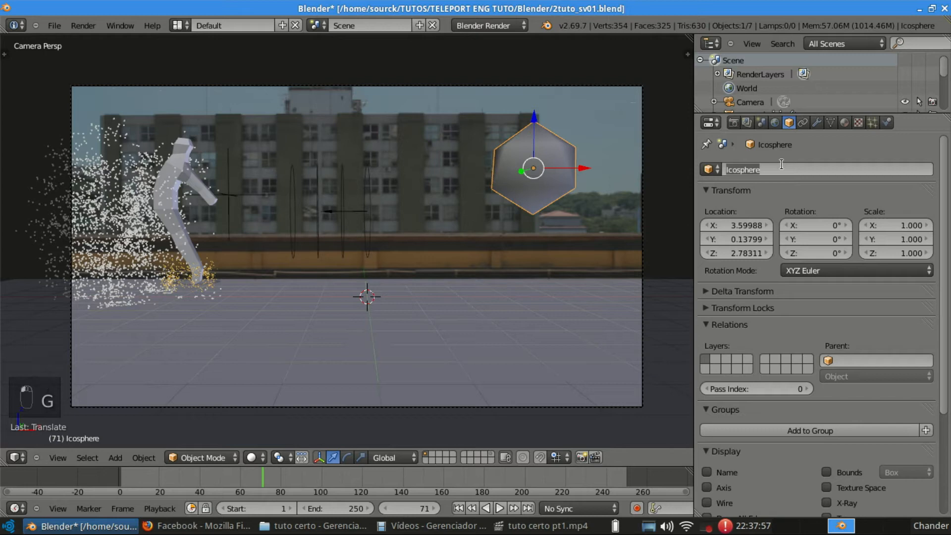
type("Particle")
key("Return")
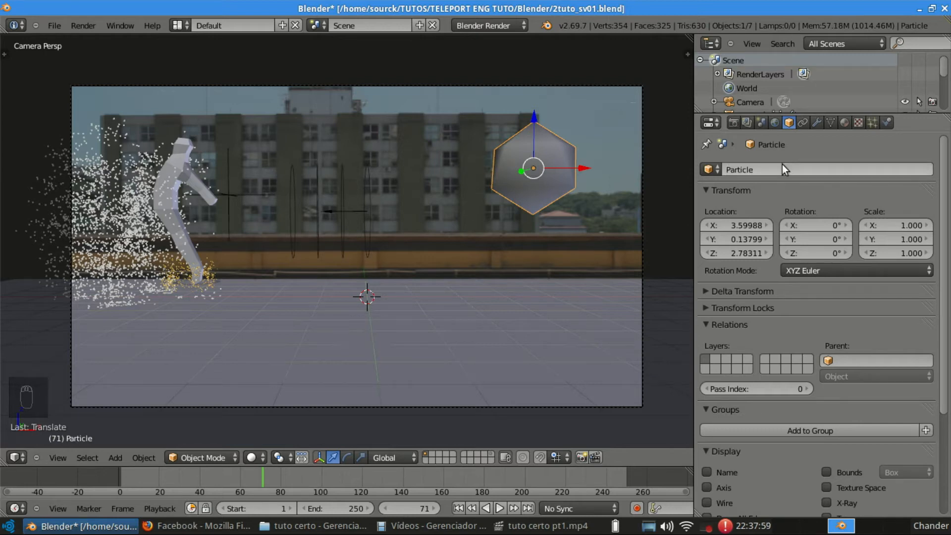
Rename the ico sphere object to Ico Particle 1.
left_click(734, 171)
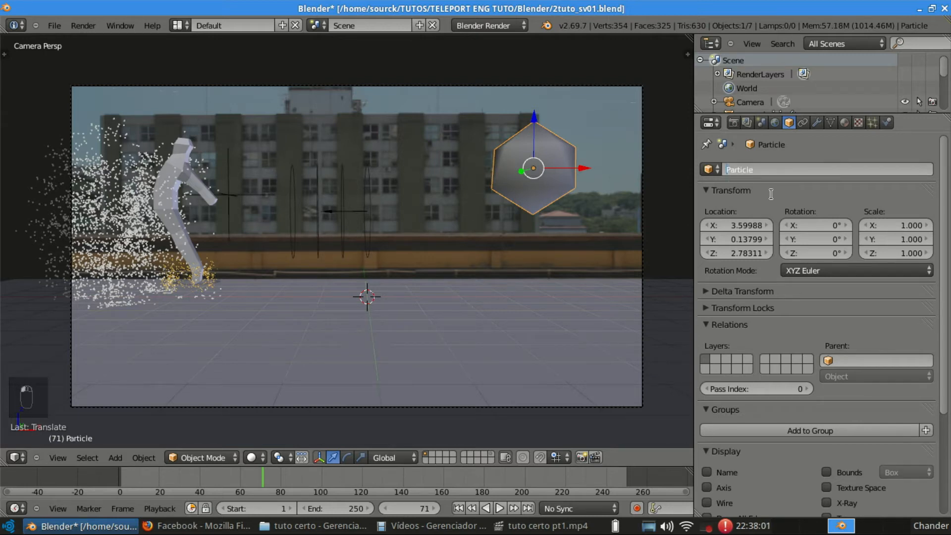
key("Home")
type("Ico__1")
key("Return")
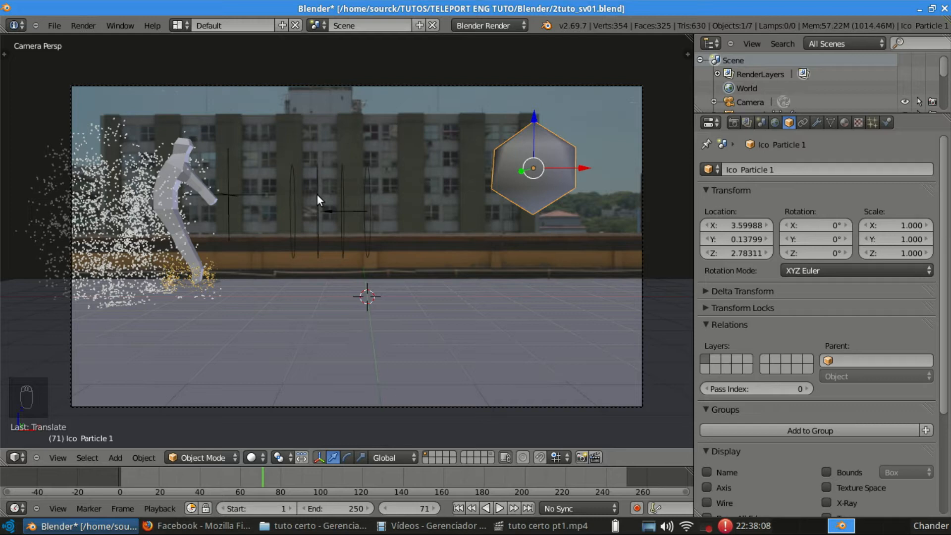
Set the Footage.mov background clip to show in front of the scene objects at opacity 1.000.
key("Home")
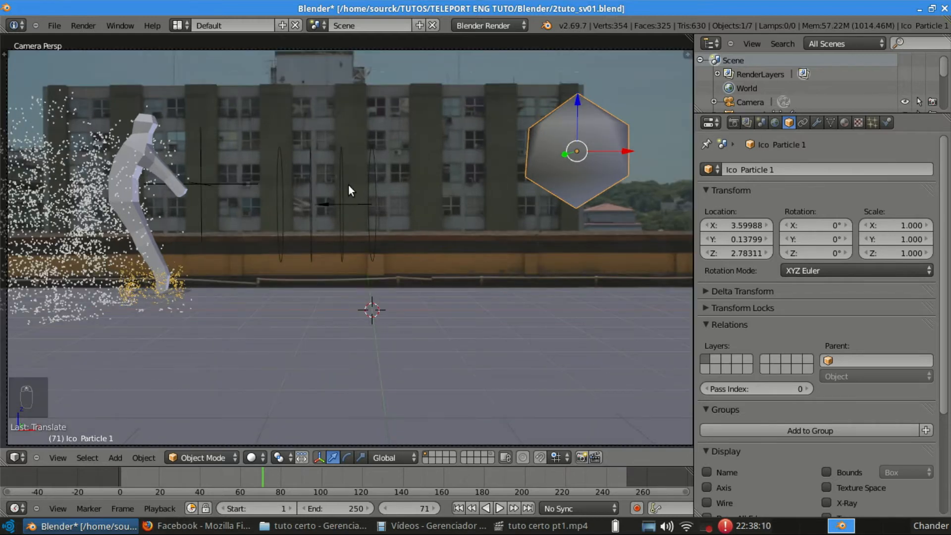
scroll(348, 184, "down", 3)
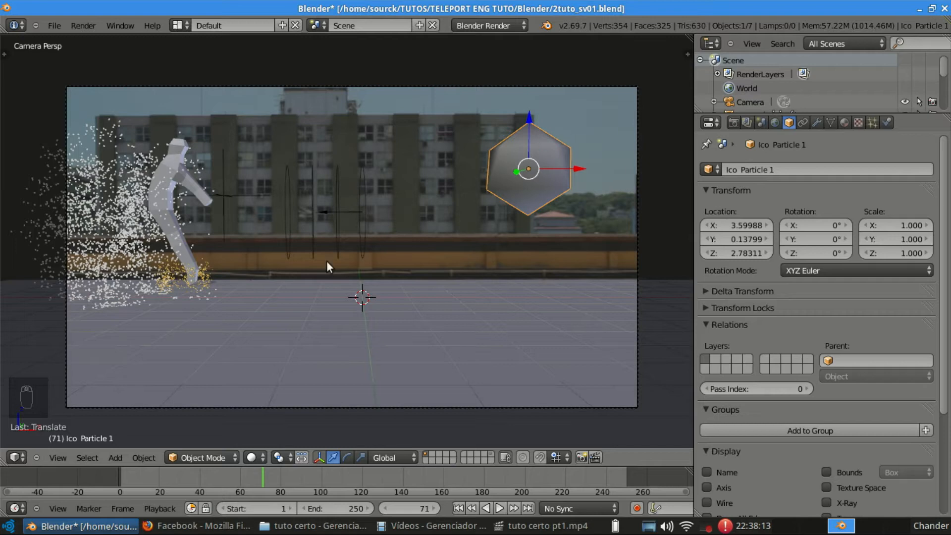
key("n")
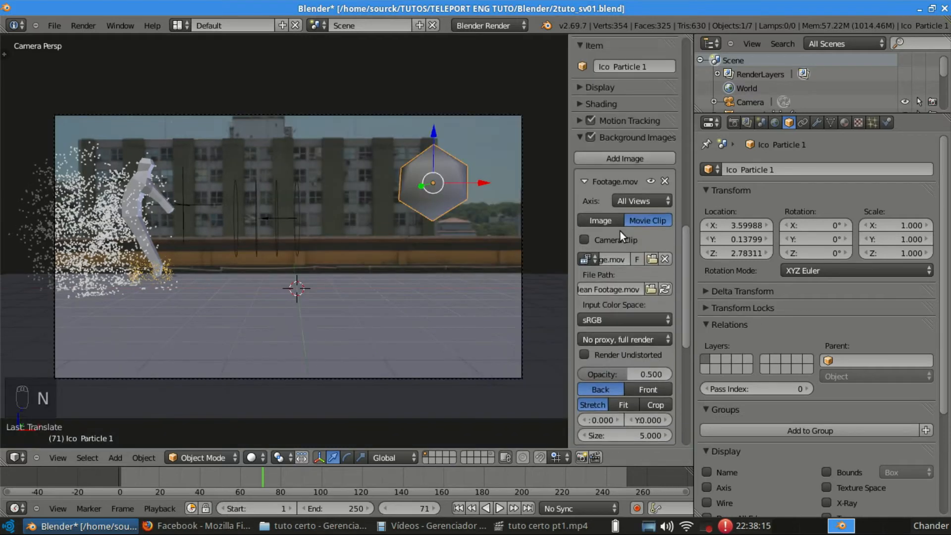
scroll(658, 238, "down", 9)
scroll(659, 237, "up", 7)
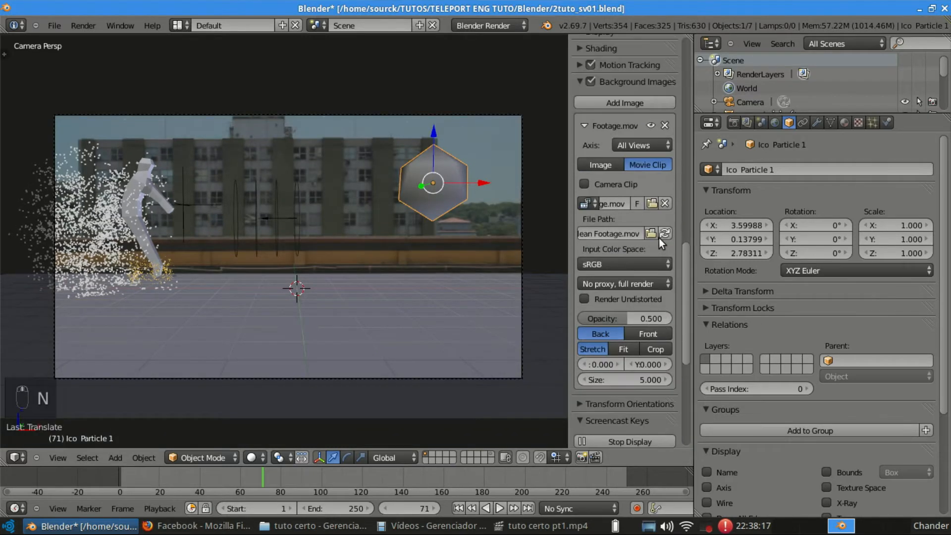
scroll(659, 238, "up", 2)
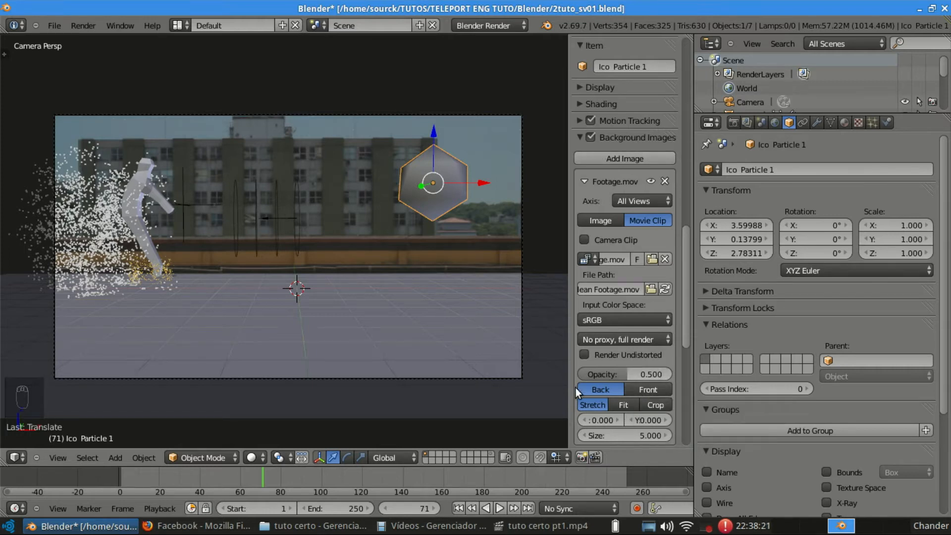
left_click(646, 388)
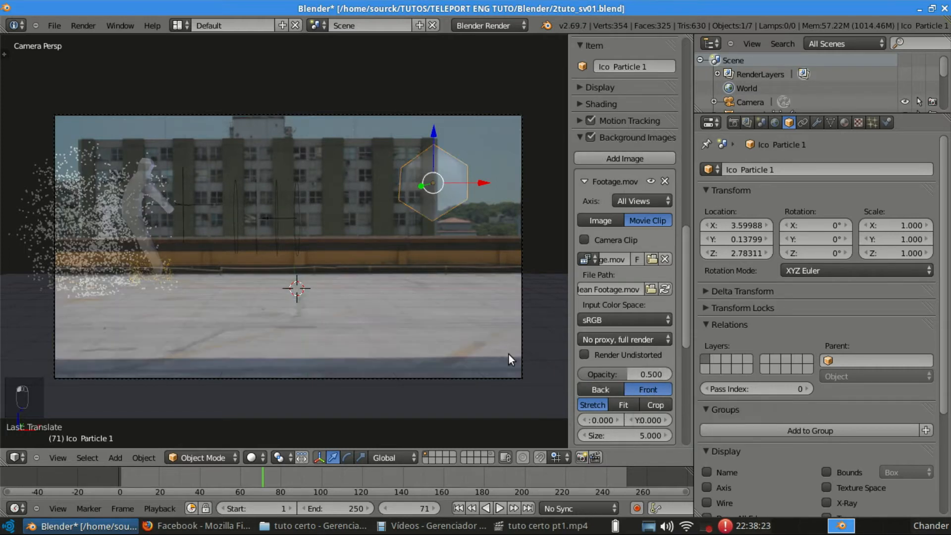
left_click_drag(649, 375, 676, 375)
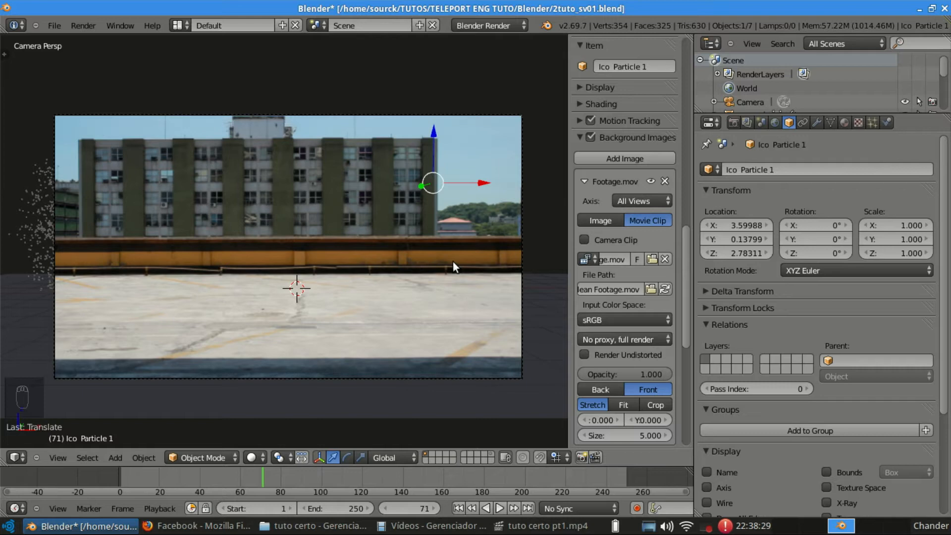
Go to frame 57 so the footage shows the jumping man for colour sampling.
left_click_drag(288, 474, 234, 480)
scroll(170, 277, "up", 3)
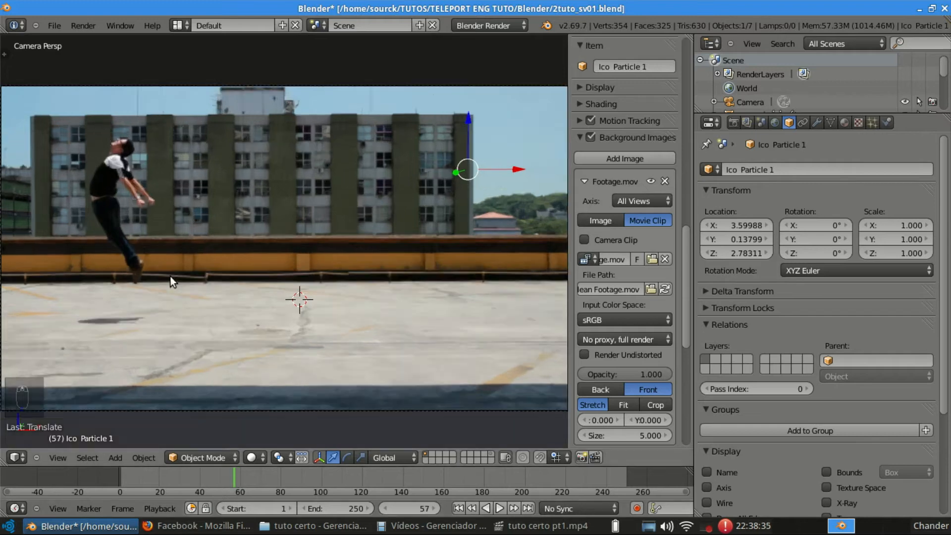
scroll(263, 138, "up", 2)
middle_click_drag(77, 112, 334, 150, "shift")
scroll(313, 138, "up", 1)
scroll(316, 136, "up", 1)
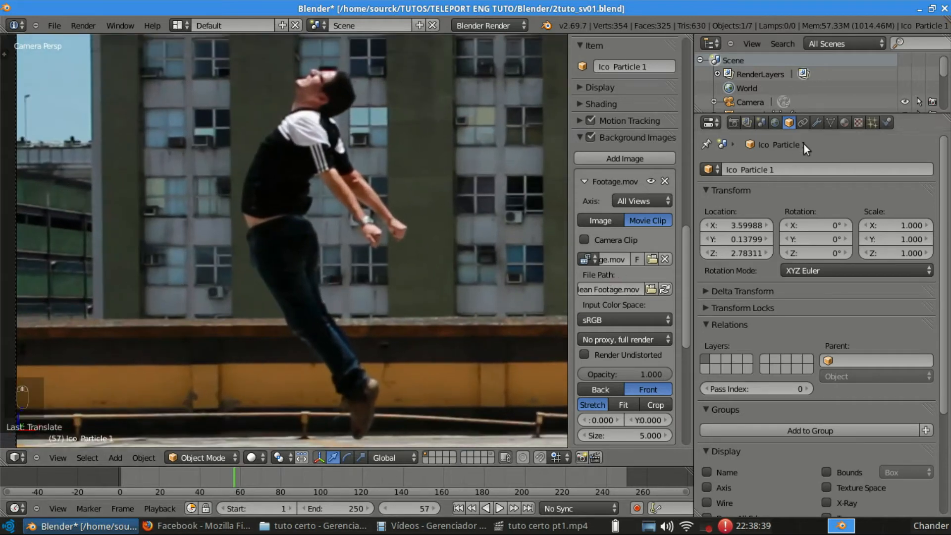
Add a new material to Ico Particle 1 and name it Ico particle Mat 1.
left_click(845, 122)
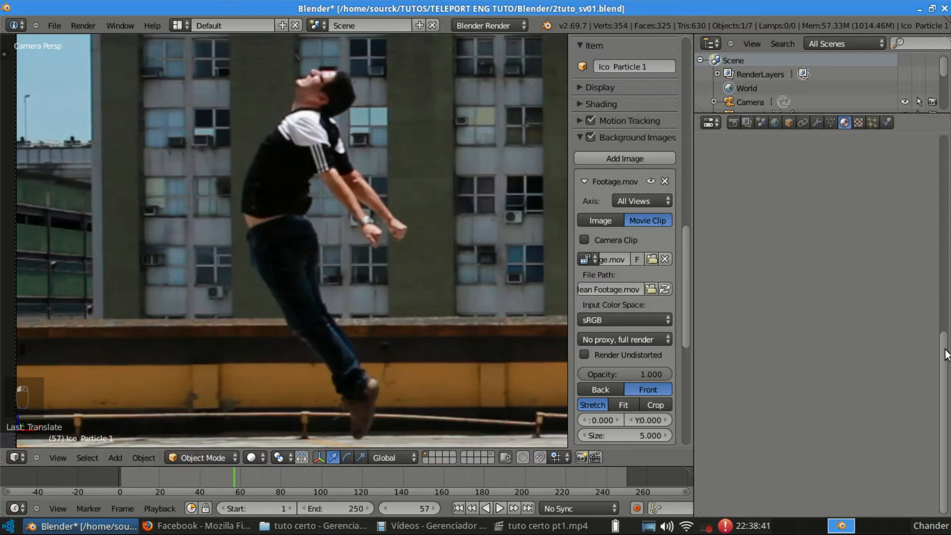
left_click(812, 216)
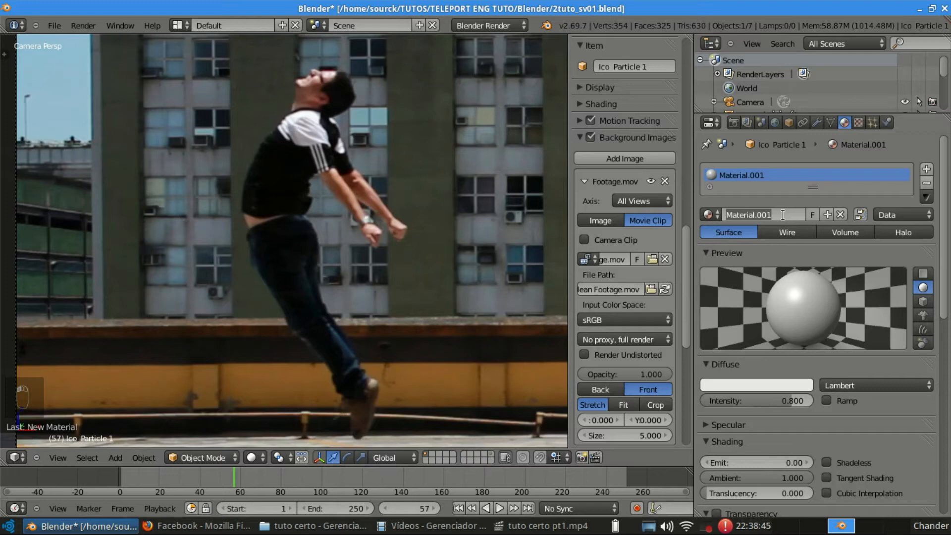
left_click(782, 215)
key("BackSpace")
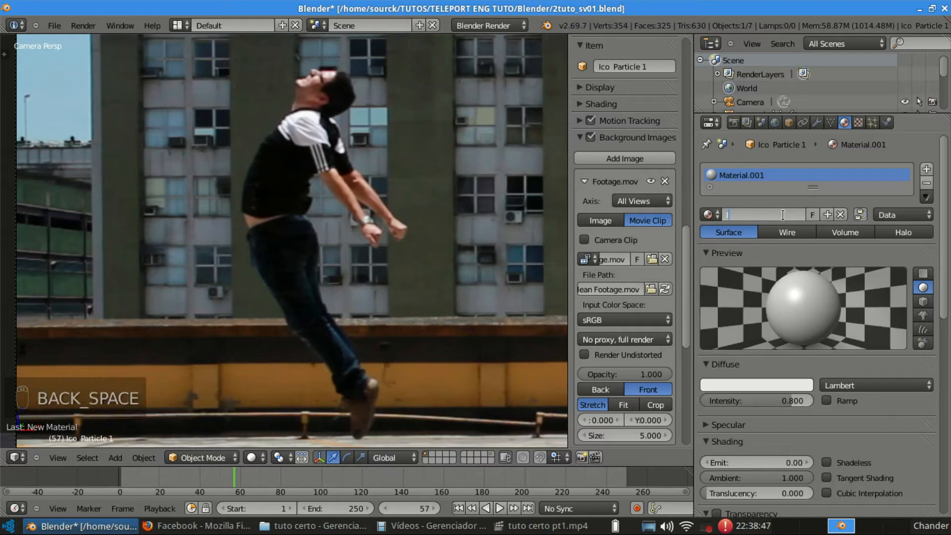
type("Ico particle Mat")
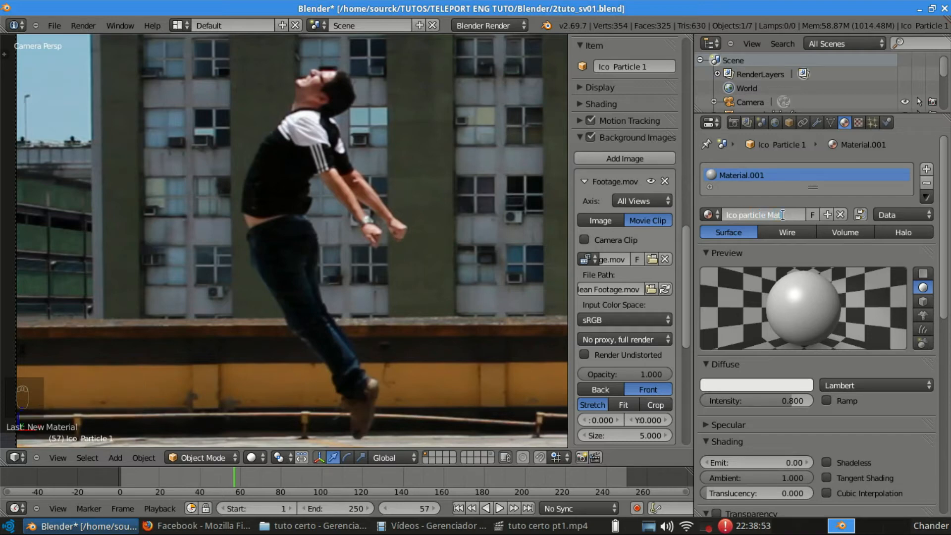
type(" 1")
key("Return")
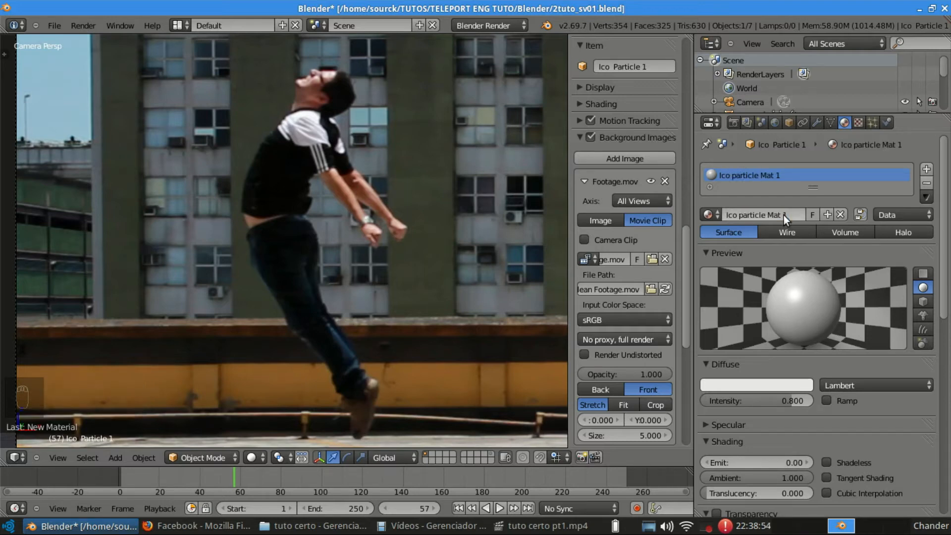
Sample the skin of the jumping man's arm in the footage as the material's diffuse colour.
left_click(738, 383)
left_click(811, 343)
left_click(346, 189)
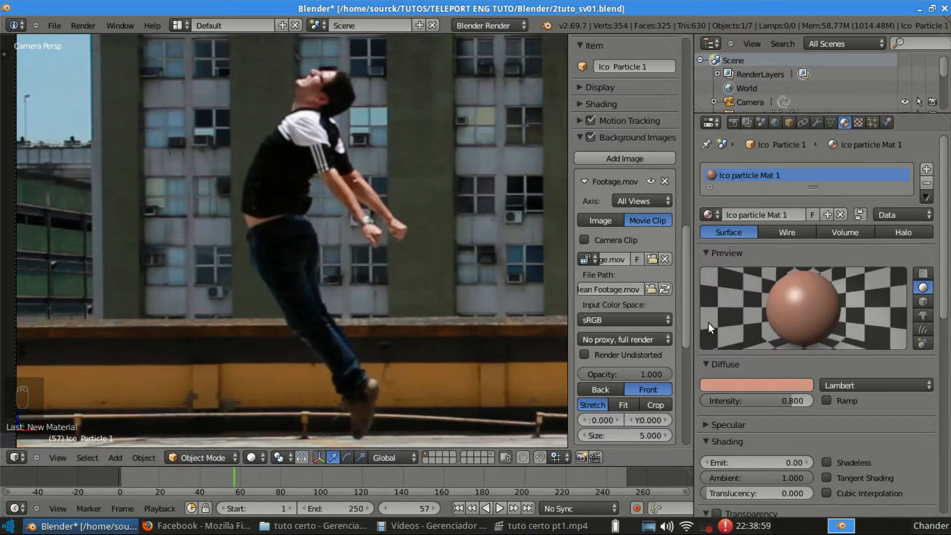
Give Ico particle Mat 1 a light peach specular colour and set its specular hardness to 14.
left_click(728, 425)
scroll(778, 415, "down", 4)
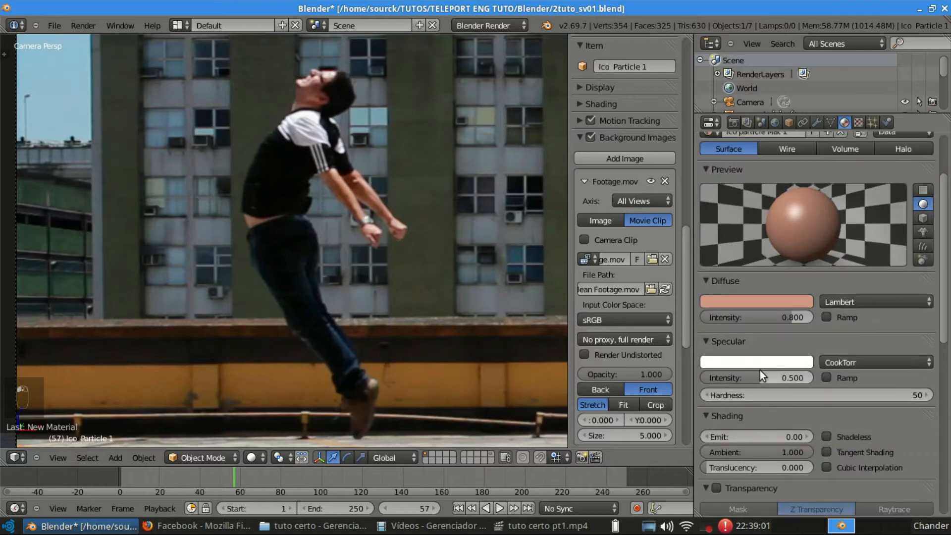
left_click(758, 364)
mouse_move(750, 251)
left_mouse_down()
mouse_move(757, 230)
mouse_move(746, 257)
mouse_move(752, 249)
left_mouse_up()
left_click_drag(747, 394, 717, 395)
Switch the background footage to draw behind the scene objects.
scroll(488, 293, "down", 2)
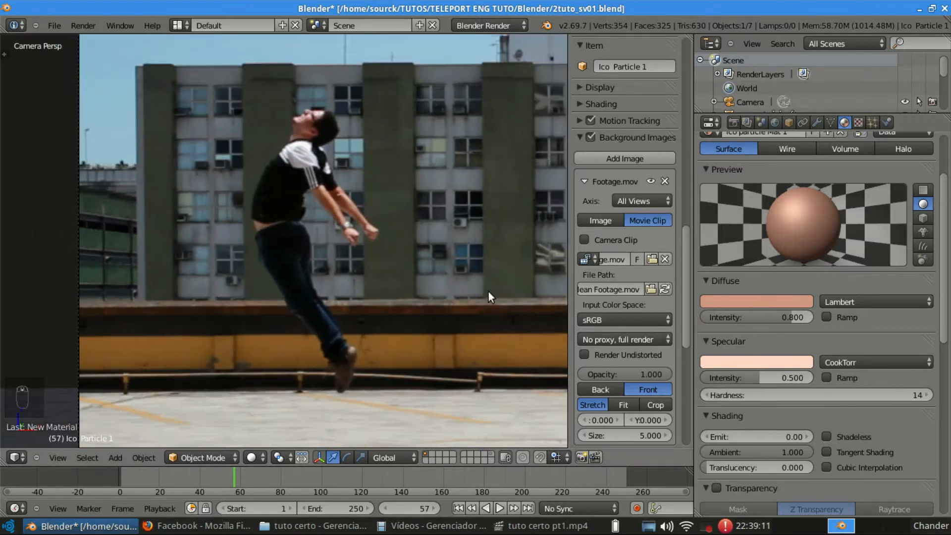
scroll(507, 269, "down", 2)
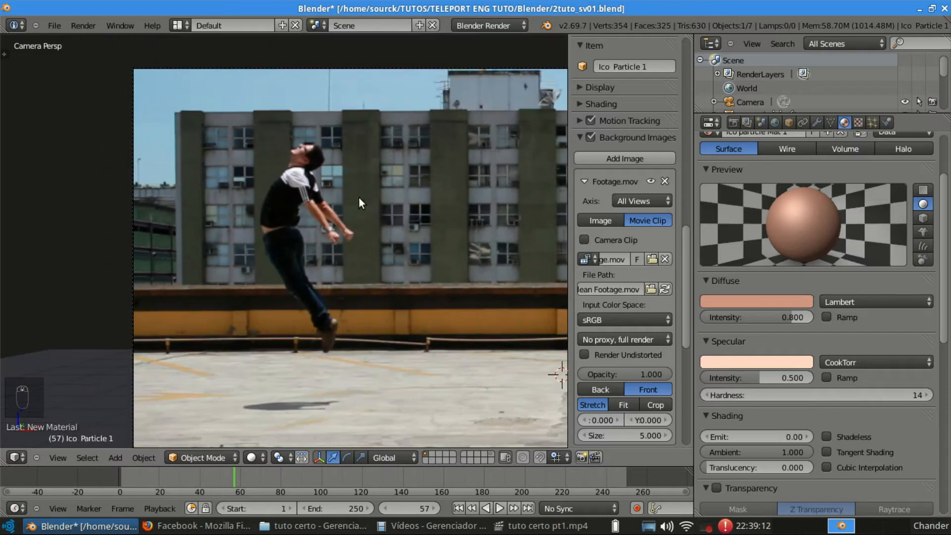
scroll(358, 197, "down", 1)
left_click(612, 389)
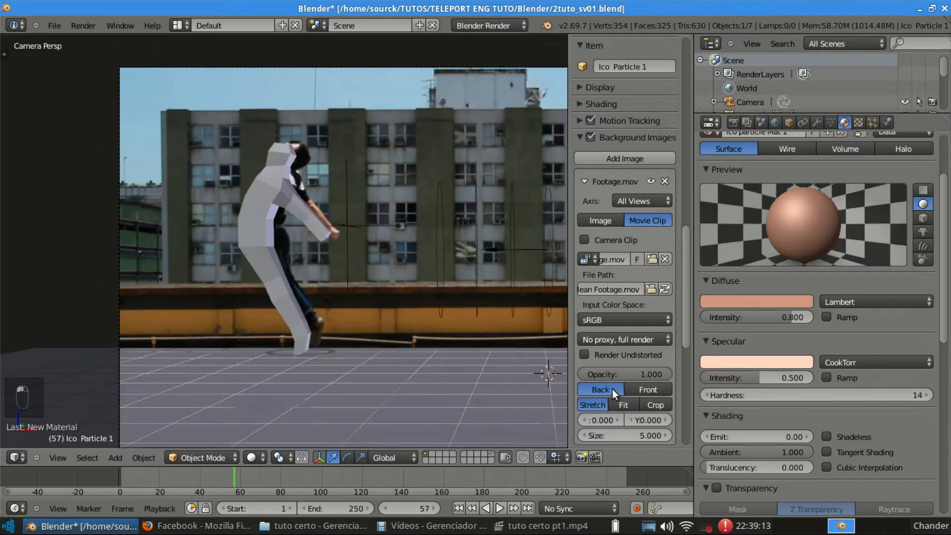
scroll(461, 278, "down", 2)
middle_click_drag(444, 259, 449, 195, "shift")
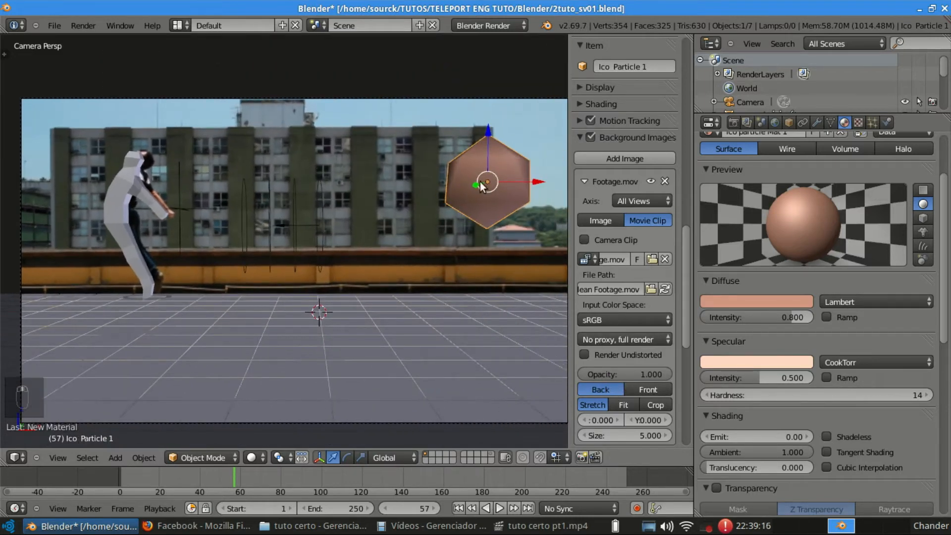
Duplicate the ico sphere to the left of the original and give the copy its own material named Ico particle Mat 2.
key("shift+d")
left_click(410, 189)
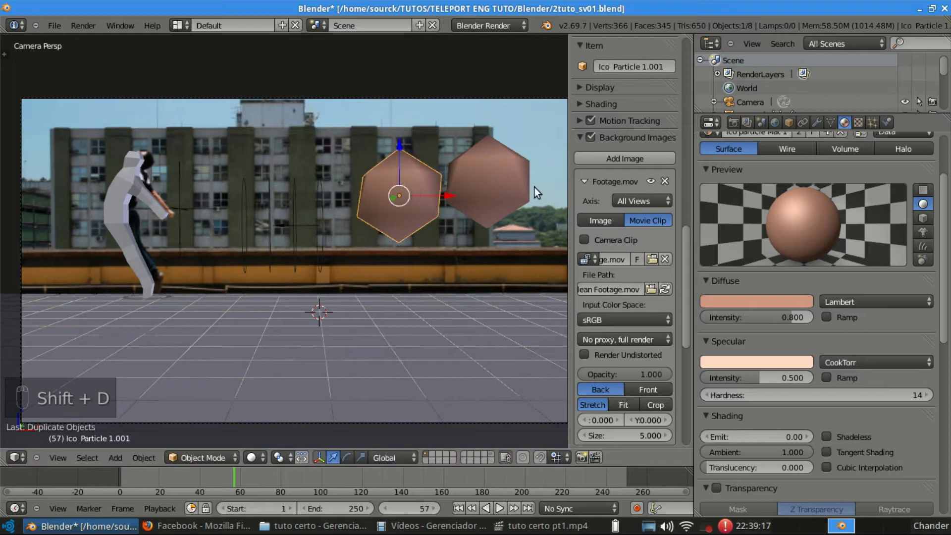
scroll(852, 222, "up", 4)
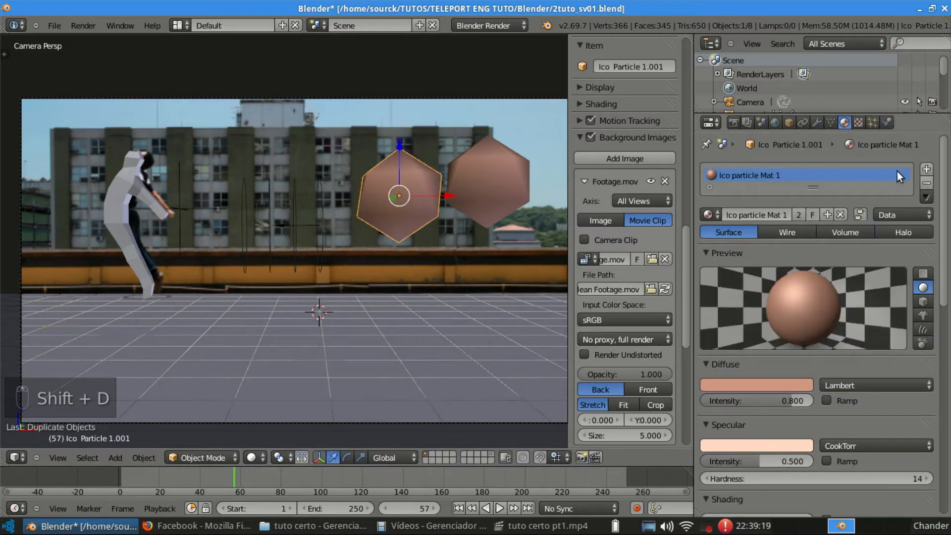
left_click(799, 215)
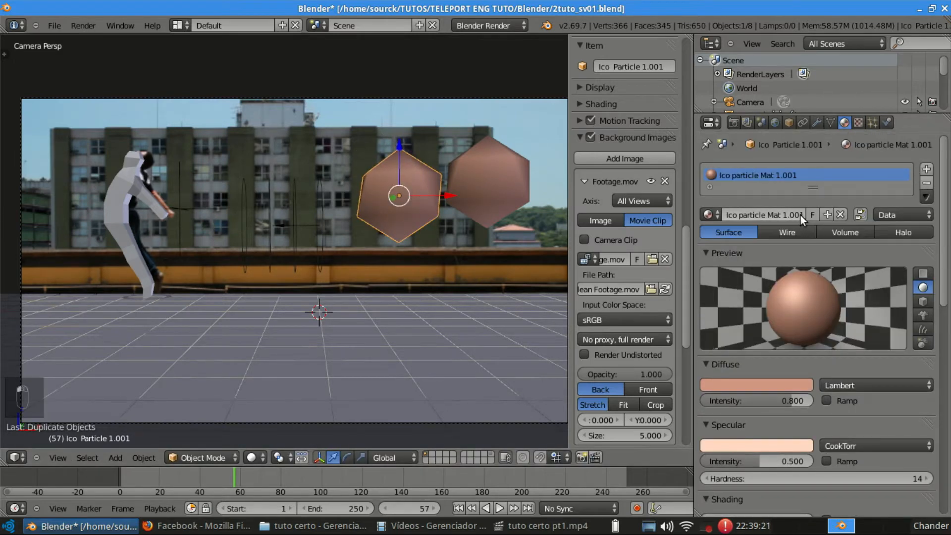
left_click(788, 217)
left_click_drag(781, 217, 725, 216)
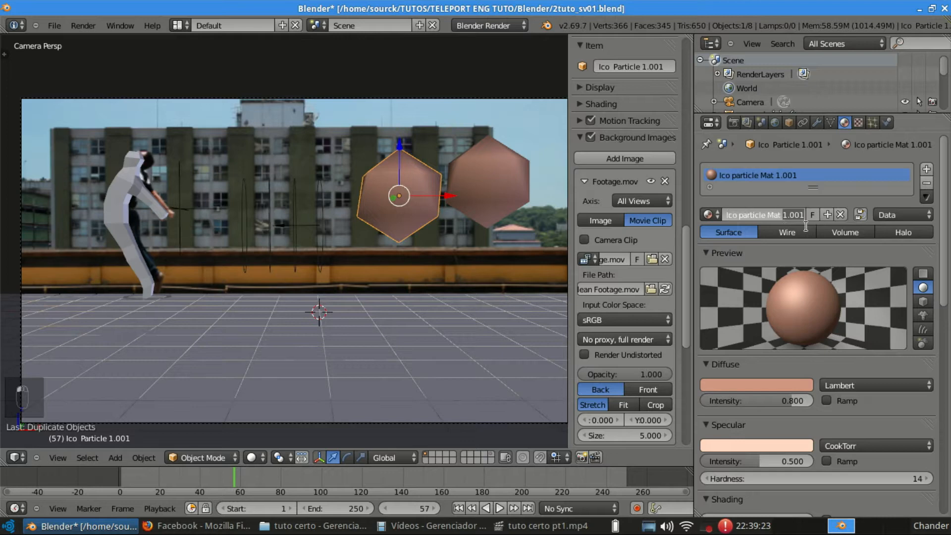
key("BackSpace")
key("Return")
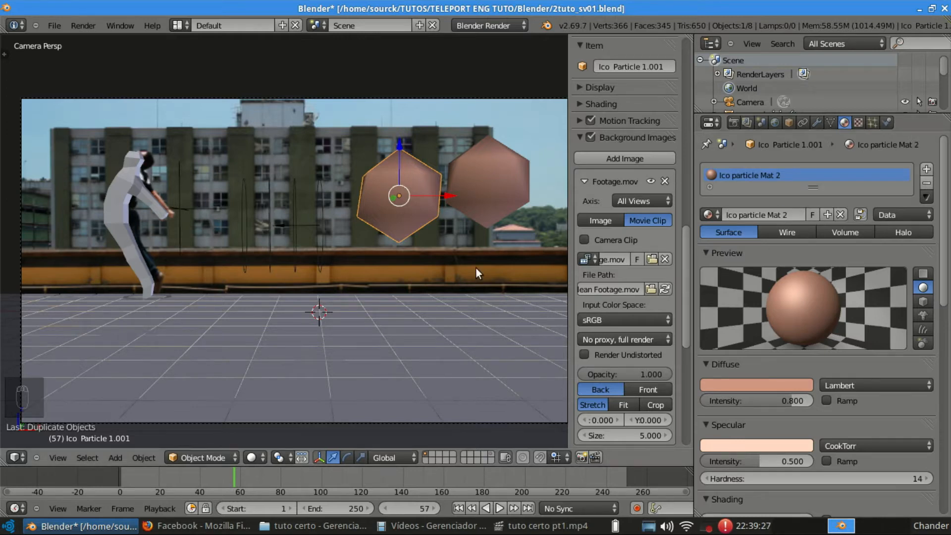
Bring the footage to the front and sample a darker skin tone from the man's arm as Ico particle Mat 2's diffuse colour.
left_click(640, 387)
scroll(175, 216, "up", 3)
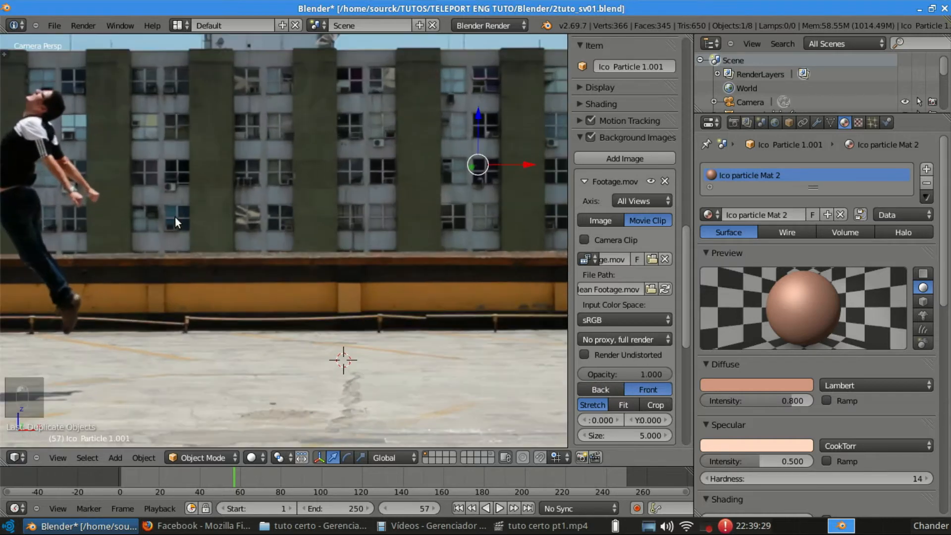
middle_click_drag(174, 217, 384, 201, "shift")
scroll(293, 191, "up", 2)
middle_click_drag(293, 191, 410, 194, "shift")
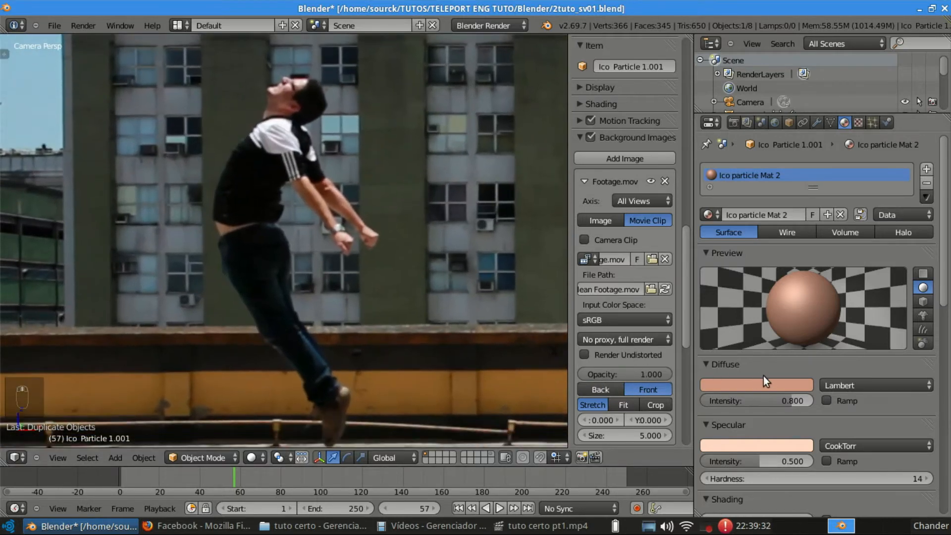
left_click(763, 381)
left_click(831, 349)
left_click(310, 186)
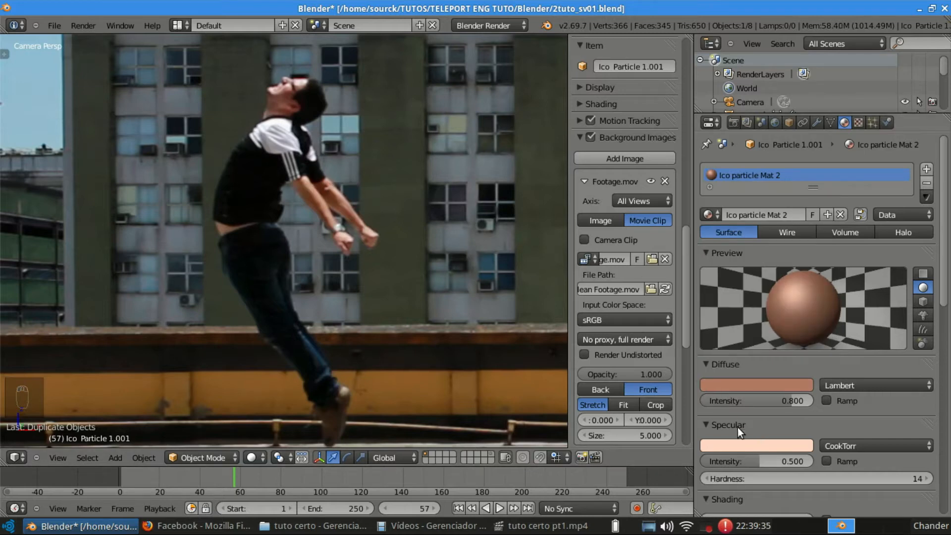
Return the background footage to the Back position behind the ico spheres.
scroll(334, 284, "down", 2)
middle_click_drag(334, 284, 265, 217, "shift")
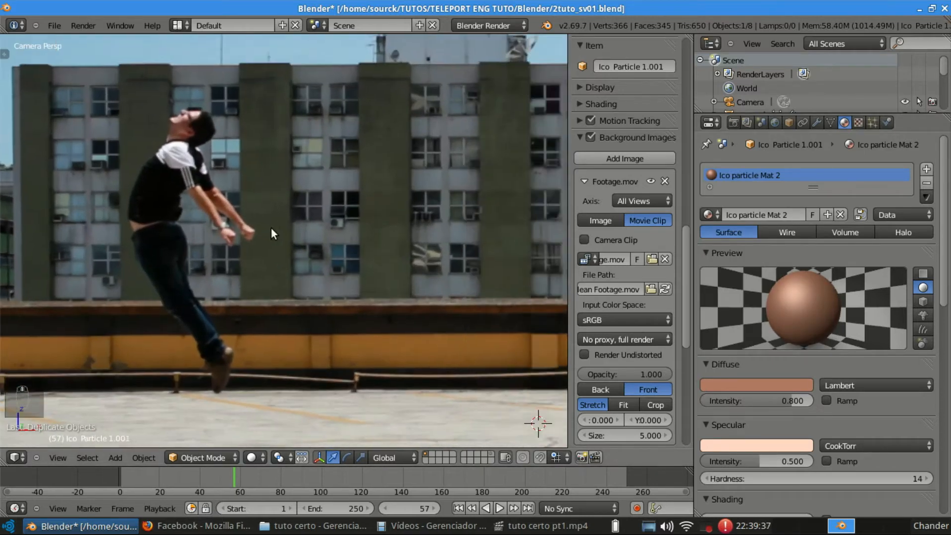
scroll(429, 230, "down", 1)
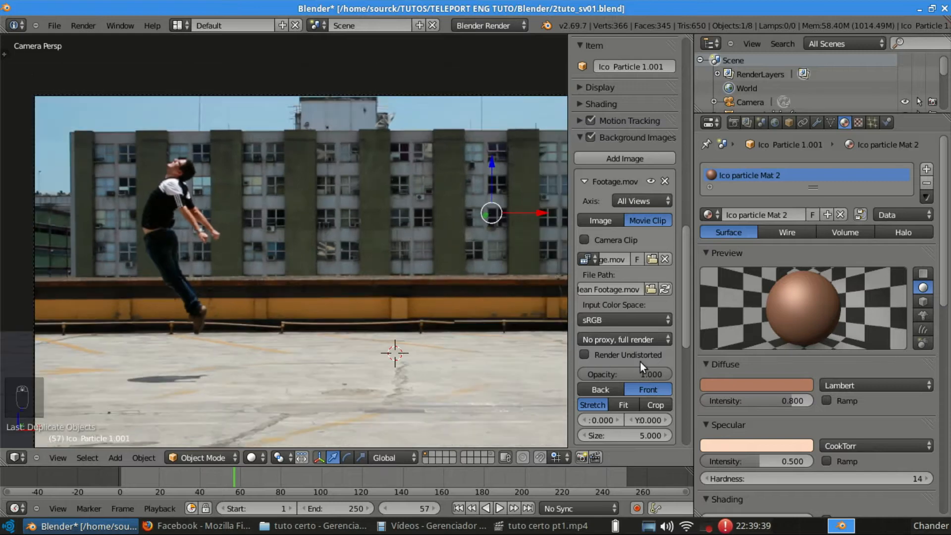
left_click(614, 389)
scroll(499, 201, "down", 1)
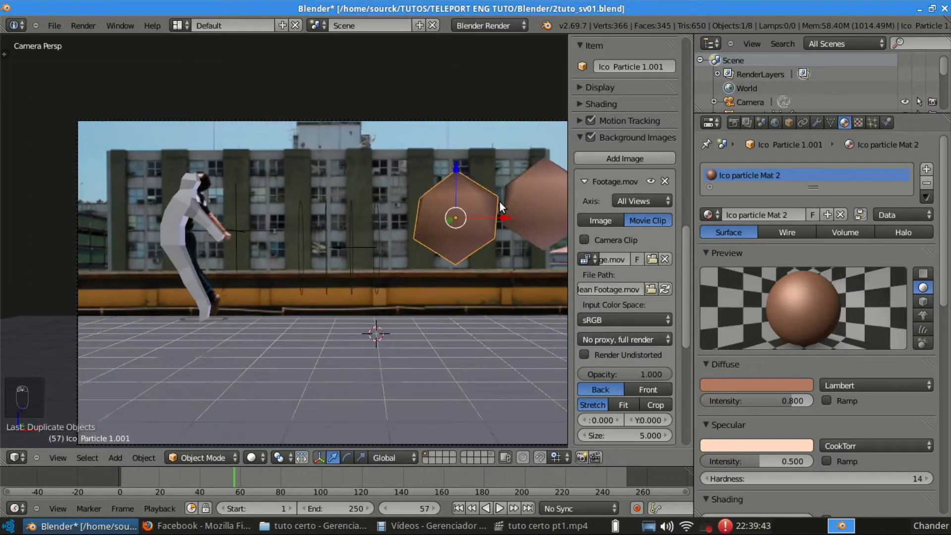
Duplicate the second ico sphere and place the copy below the other two.
key("shift+d")
left_click(539, 276)
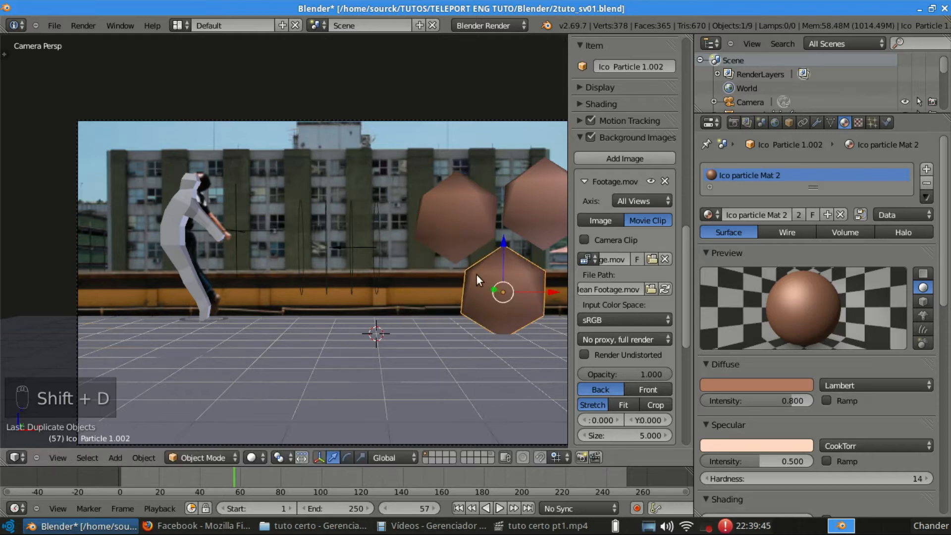
scroll(317, 258, "up", 1)
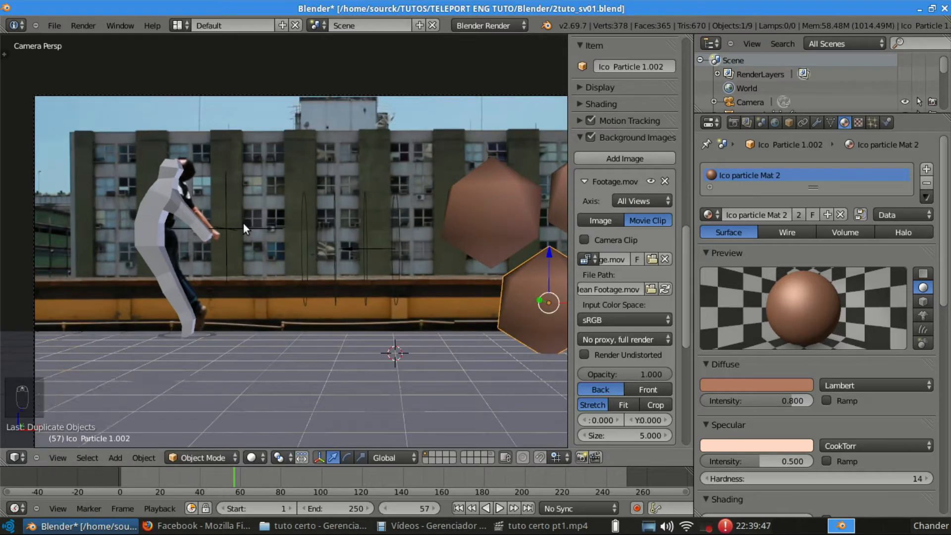
Show the footage in front of the spheres to examine the man's clothing, and return it to the Back position.
scroll(305, 228, "up", 2)
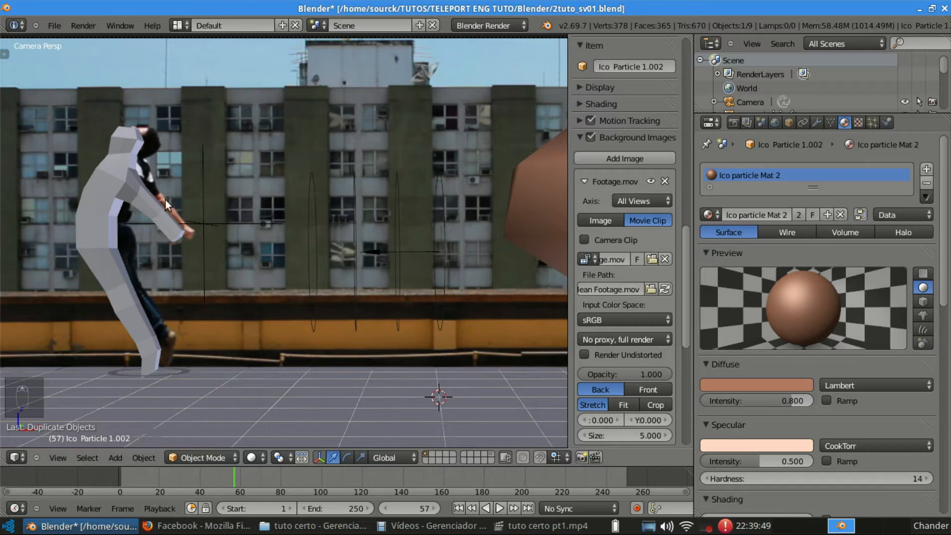
left_click(662, 387)
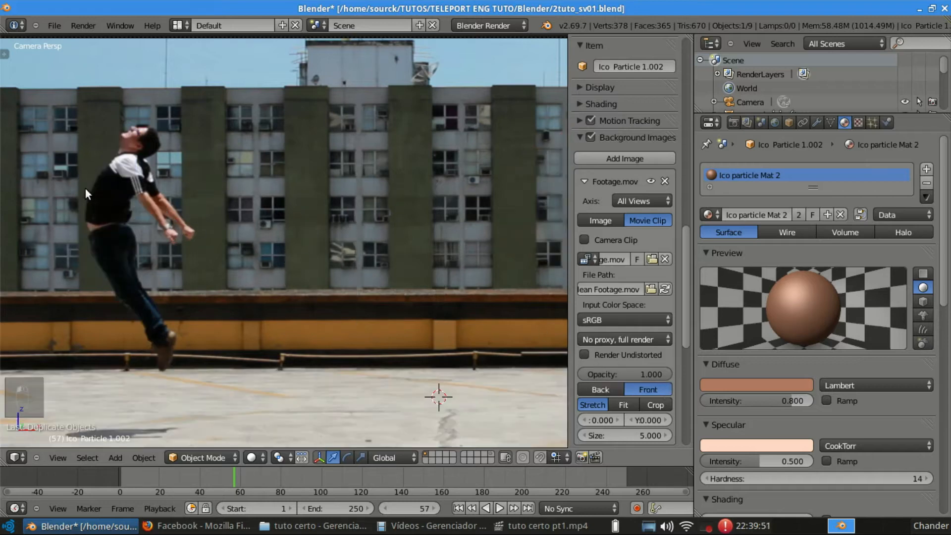
scroll(388, 292, "down", 2)
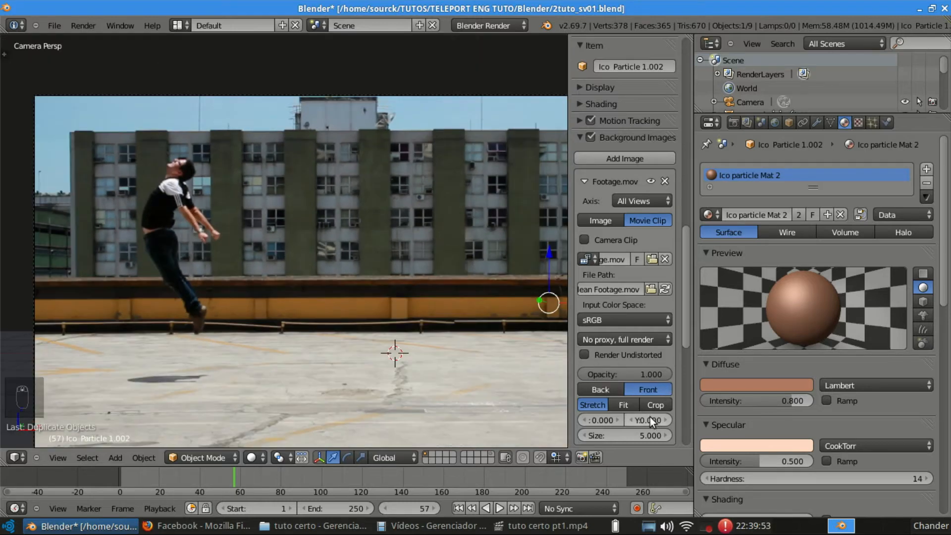
left_click(604, 389)
scroll(465, 240, "up", 3)
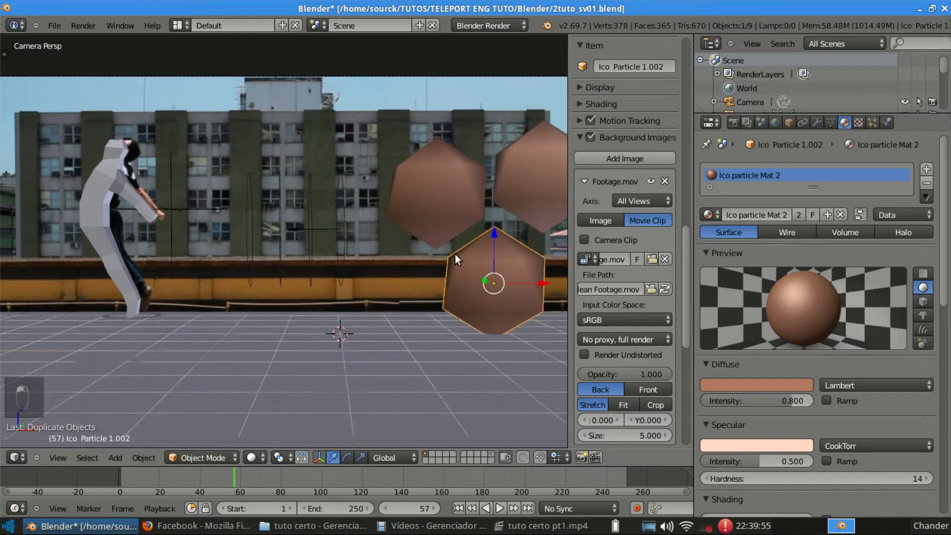
Give the lowest ico sphere its own copy of the material and name it Ico particle Mat 3.
left_click(797, 214)
left_click_drag(784, 215, 828, 211)
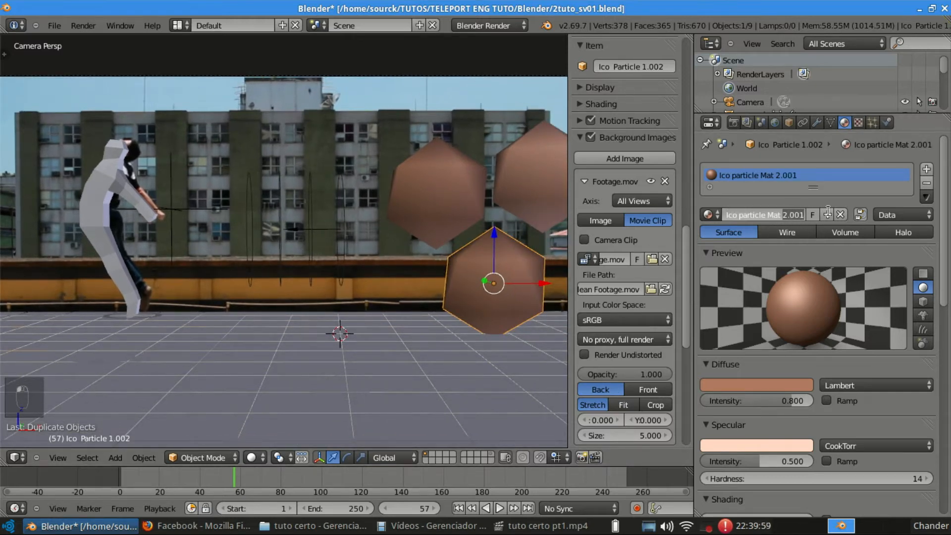
key("BackSpace")
type("3")
key("Return")
Bring the footage to the front and sample the black of the man's shirt as Ico particle Mat 3's diffuse colour.
left_click(753, 382)
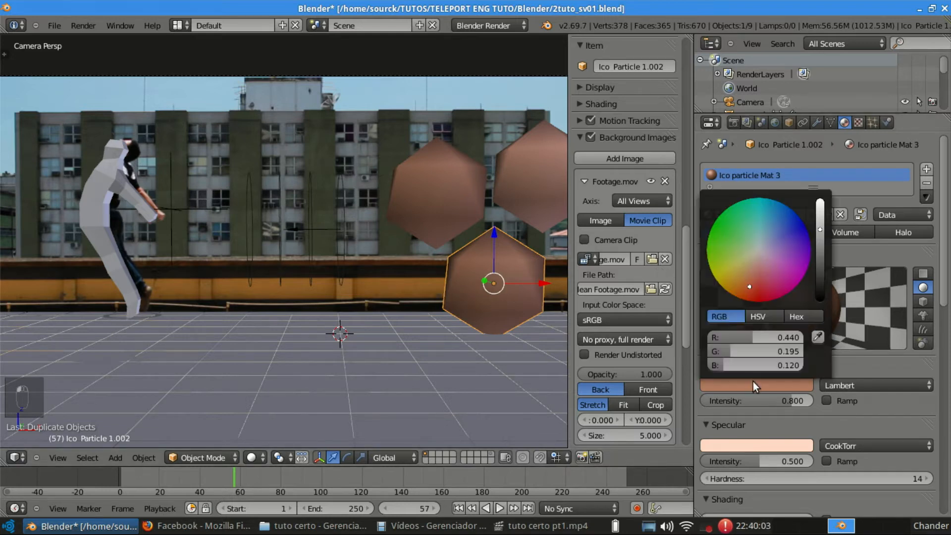
left_click(651, 391)
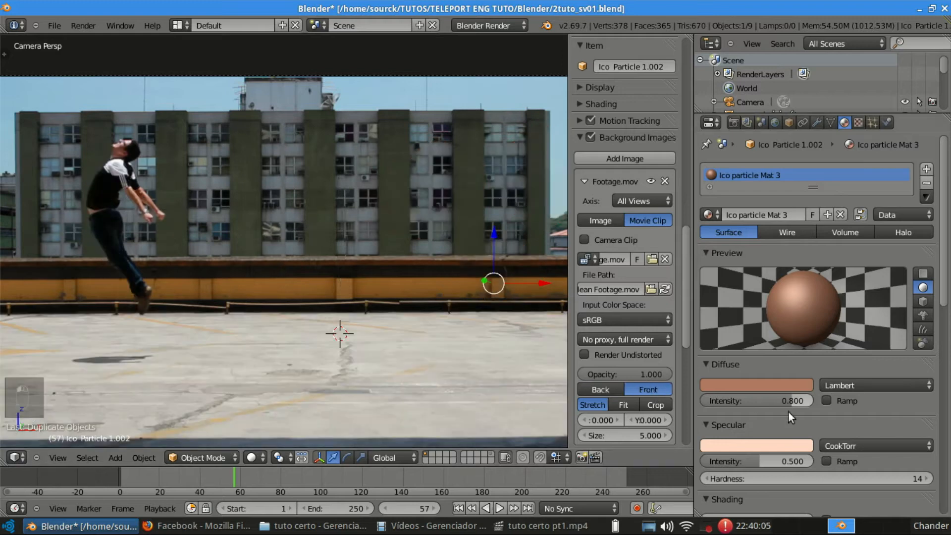
left_click(771, 389)
left_click(107, 177)
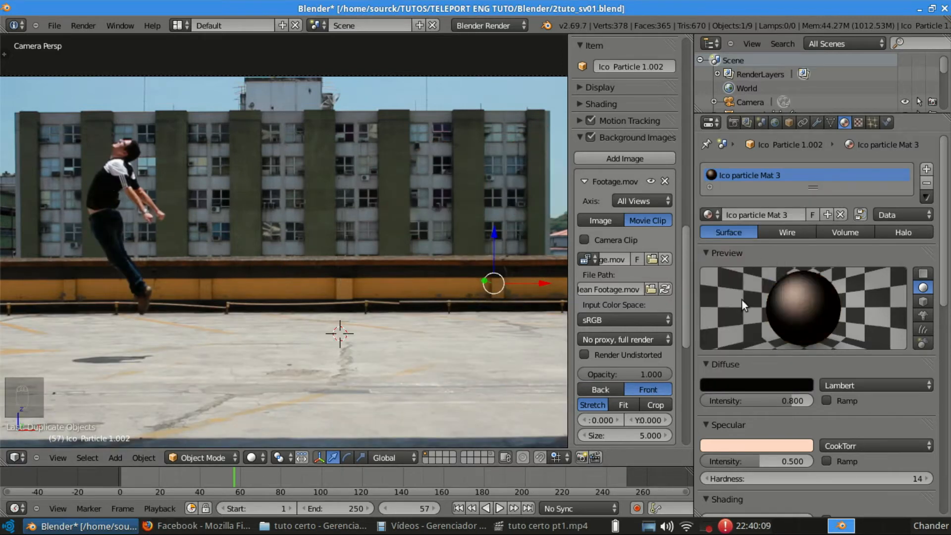
Darken Ico particle Mat 3's specular colour to grey and set specular intensity to 0.110 and hardness to 5.
left_click(786, 446)
left_click_drag(819, 272, 819, 308)
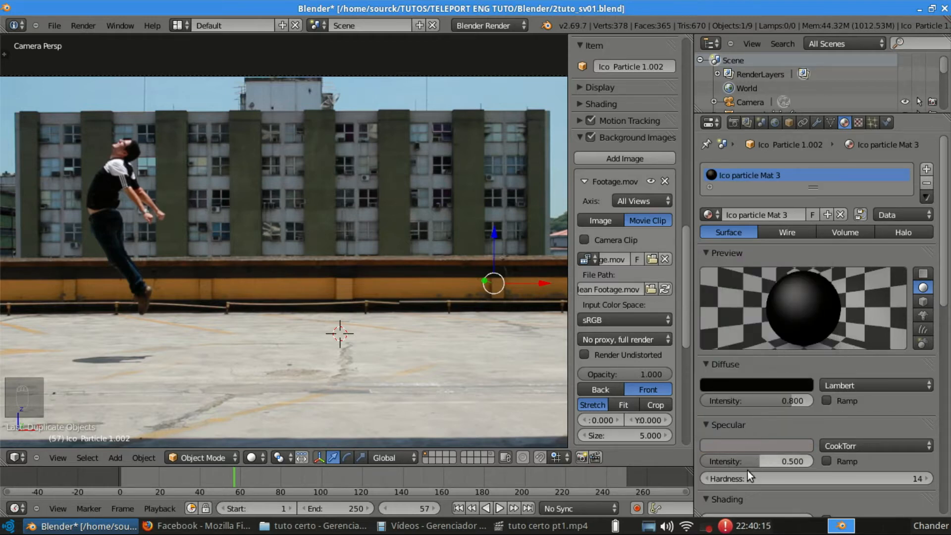
left_click_drag(748, 461, 723, 478)
Save over 2tuto_sv01.blend and return the background footage to the Back position.
key("ctrl+s")
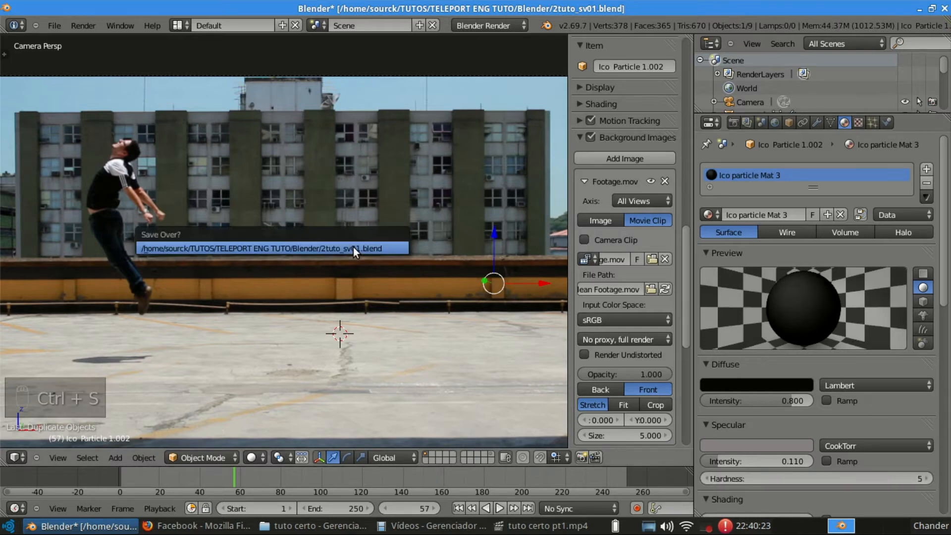
left_click(353, 248)
left_click(614, 389)
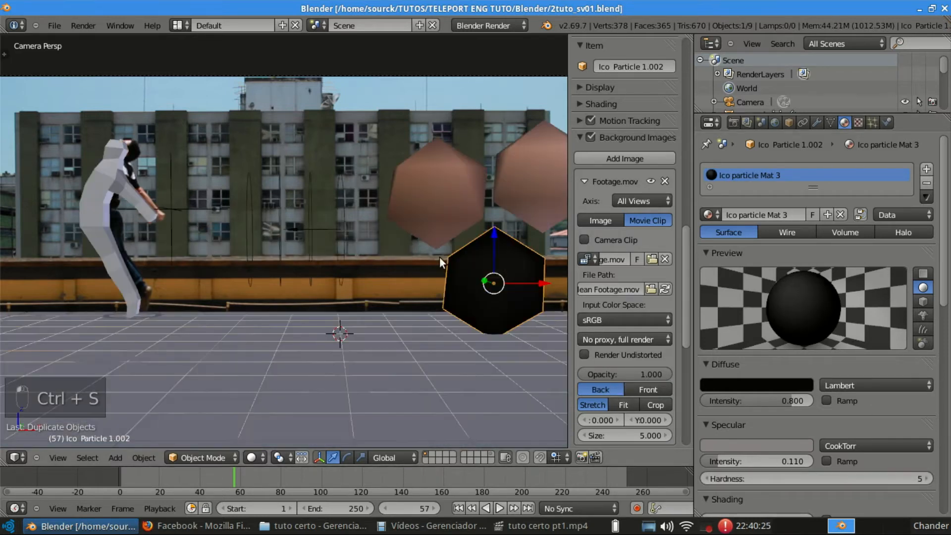
Duplicate the black ico sphere to the left of the others and give the copy its own material named Ico particle Mat 4.
key("shift+d")
left_click(354, 205)
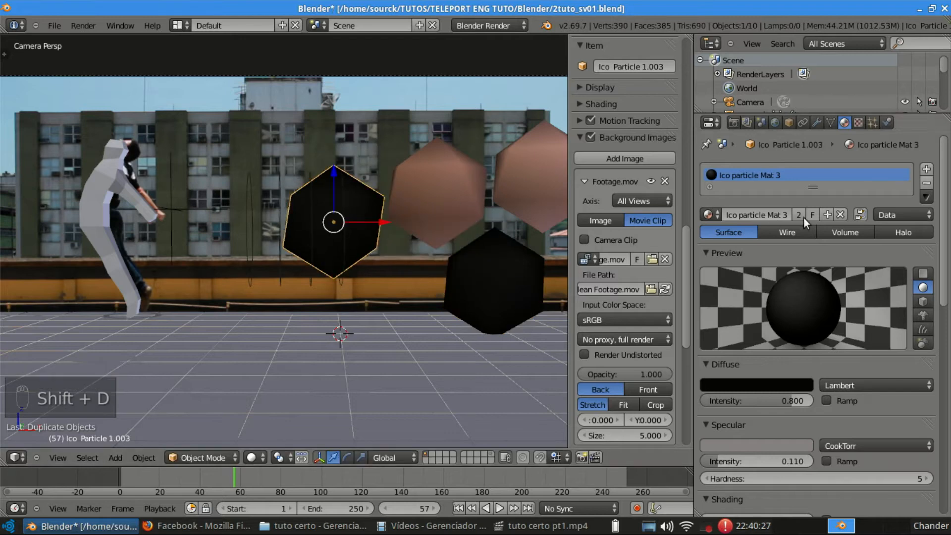
left_click(790, 216)
left_click_drag(782, 216, 828, 214)
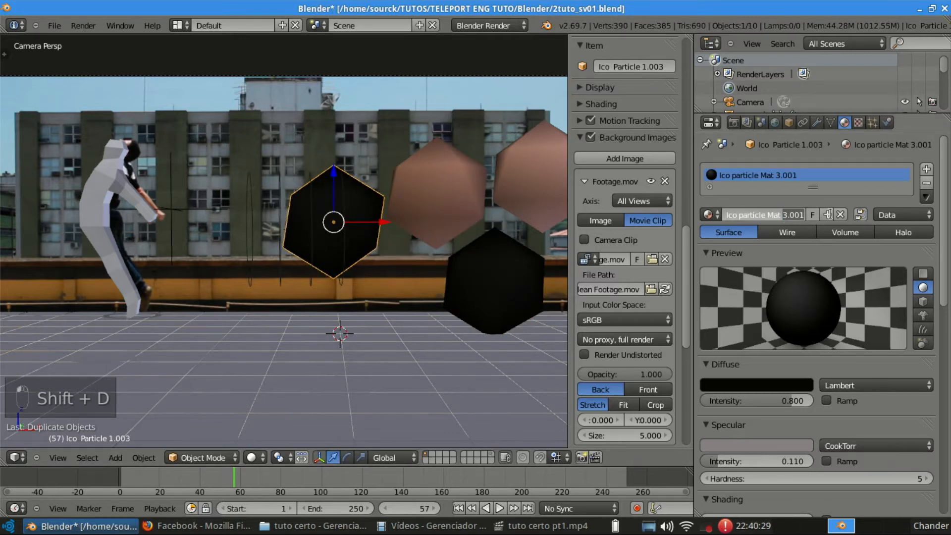
type("4")
key("Return")
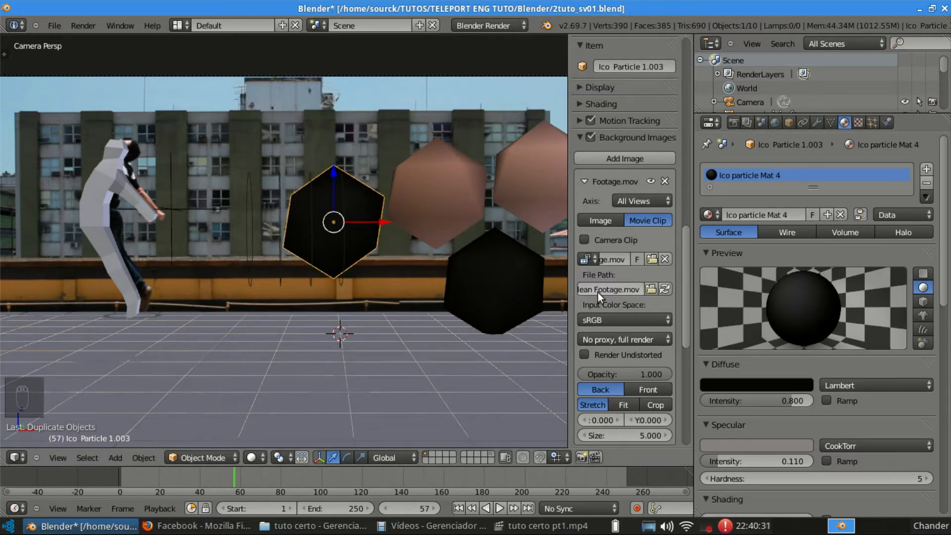
Bring the footage to the front and sample the white of the man's shirt sleeve as Ico particle Mat 4's diffuse colour.
left_click(645, 390)
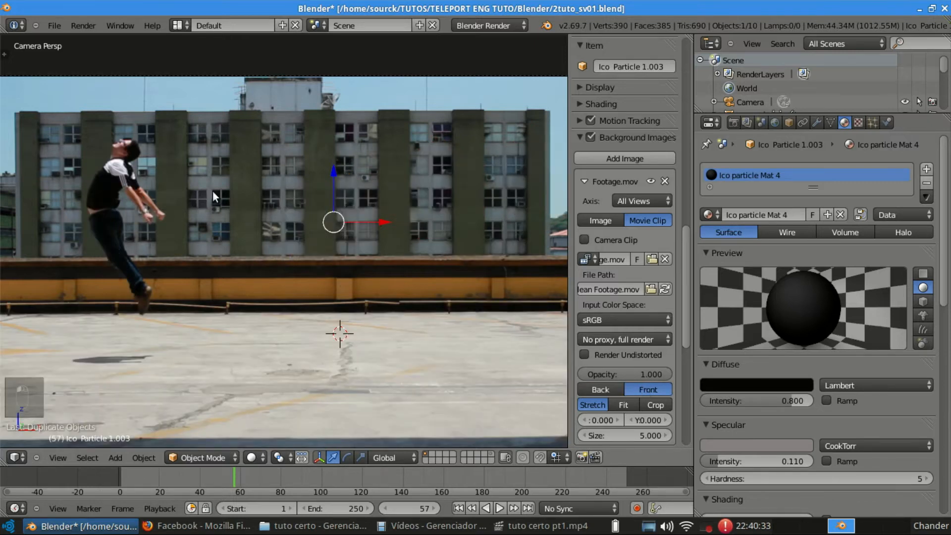
scroll(212, 191, "up", 1)
middle_click_drag(260, 192, 431, 198, "shift")
scroll(321, 181, "up", 1)
scroll(297, 129, "up", 2)
middle_click_drag(286, 115, 303, 160, "shift")
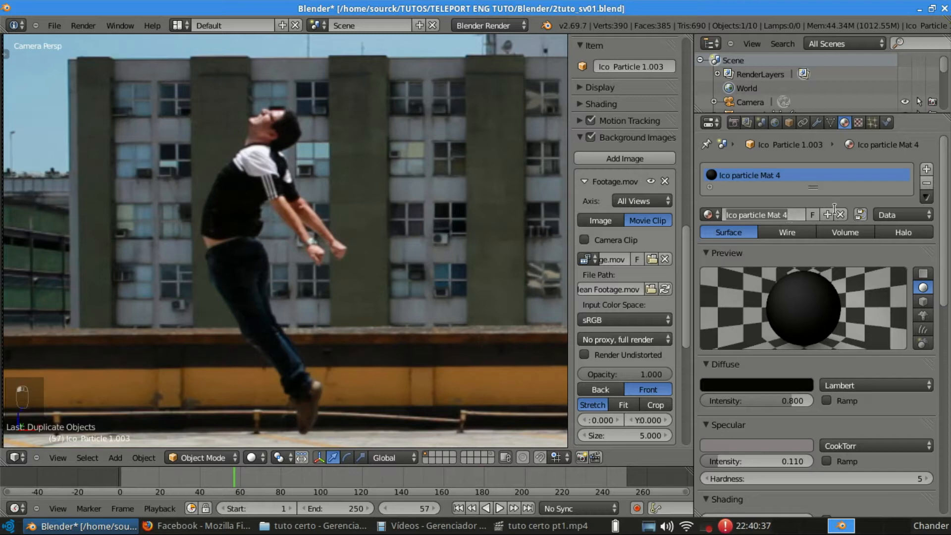
left_click(770, 386)
left_click(825, 343)
key("Escape")
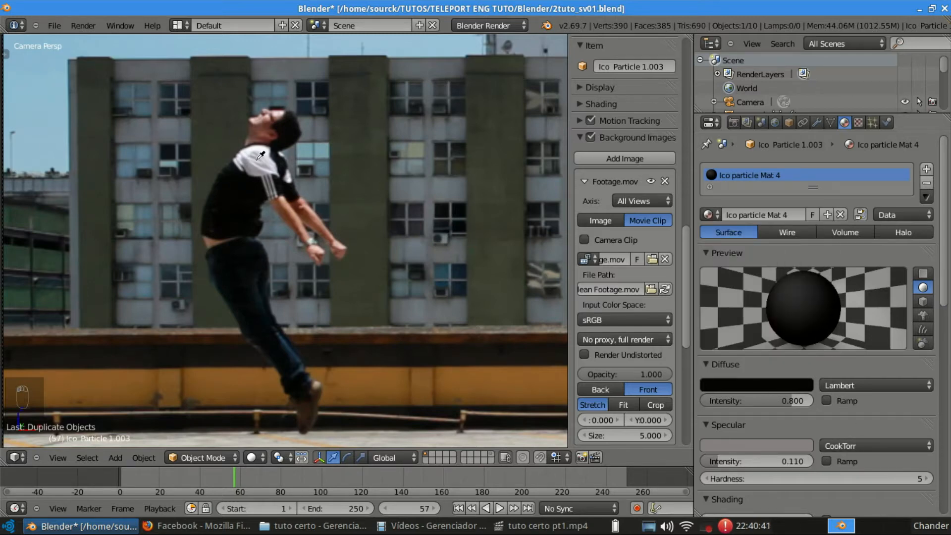
Lighten Ico particle Mat 4's specular colour to R 0.711, G 0.658, B 0.677 and save the file.
left_click(779, 442)
left_click_drag(821, 307, 820, 273)
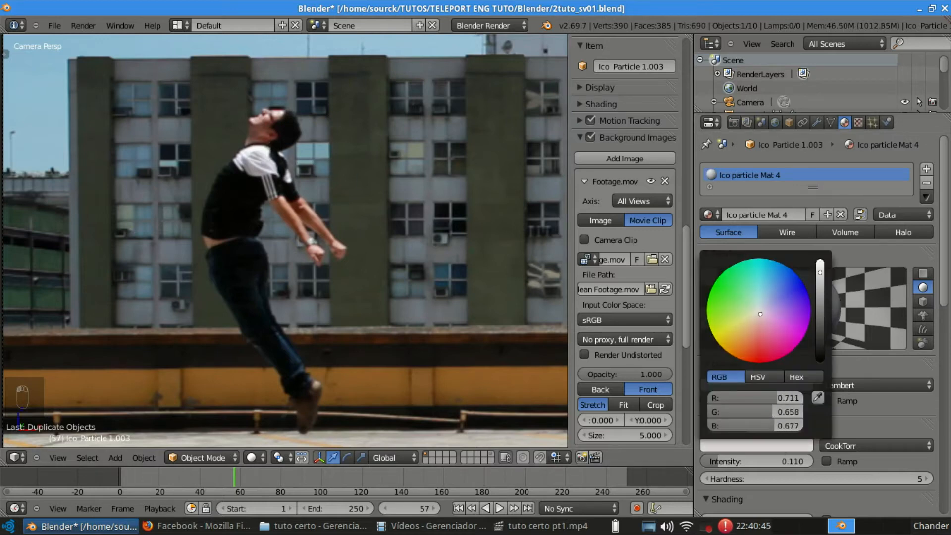
left_click(888, 402)
left_click(848, 398)
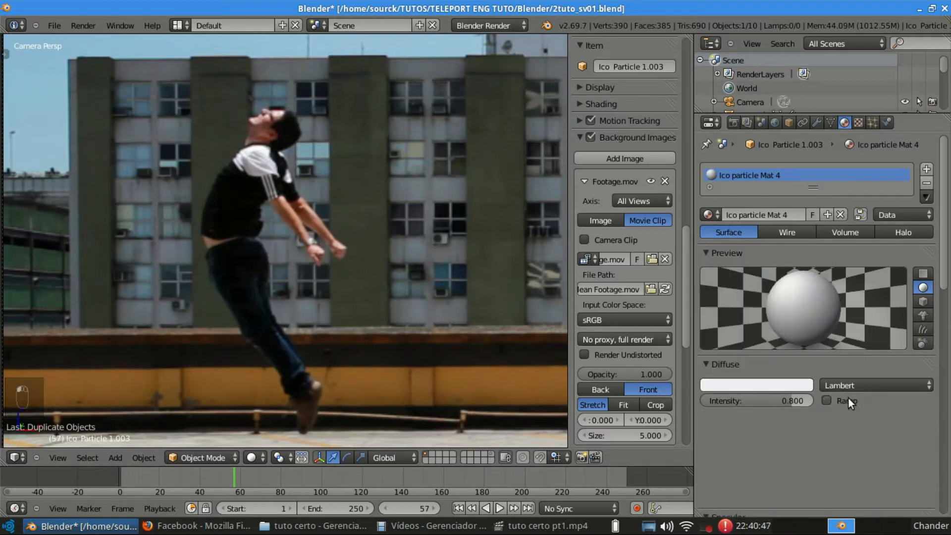
key("ctrl+s")
left_click(307, 184)
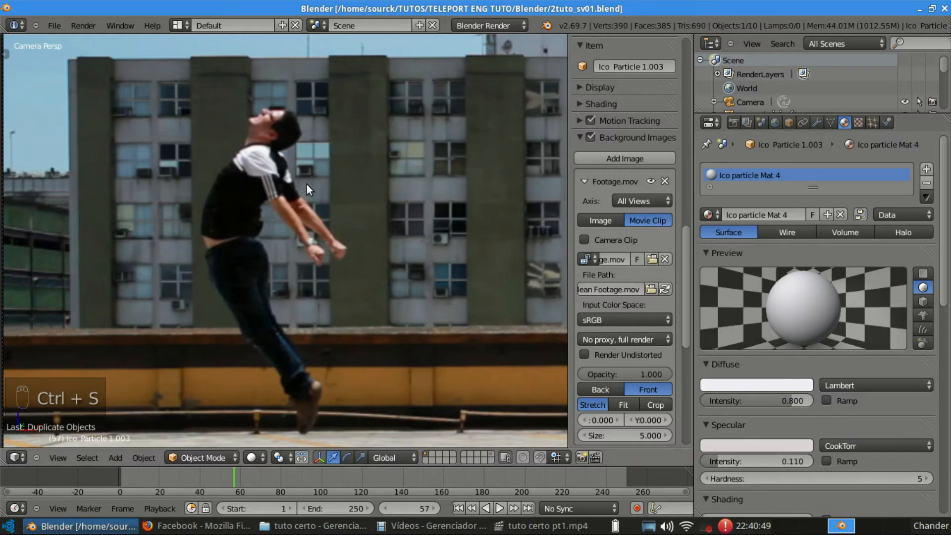
Return the footage to the Back position and duplicate the white ico sphere, placing the copy above the others.
scroll(373, 193, "down", 2)
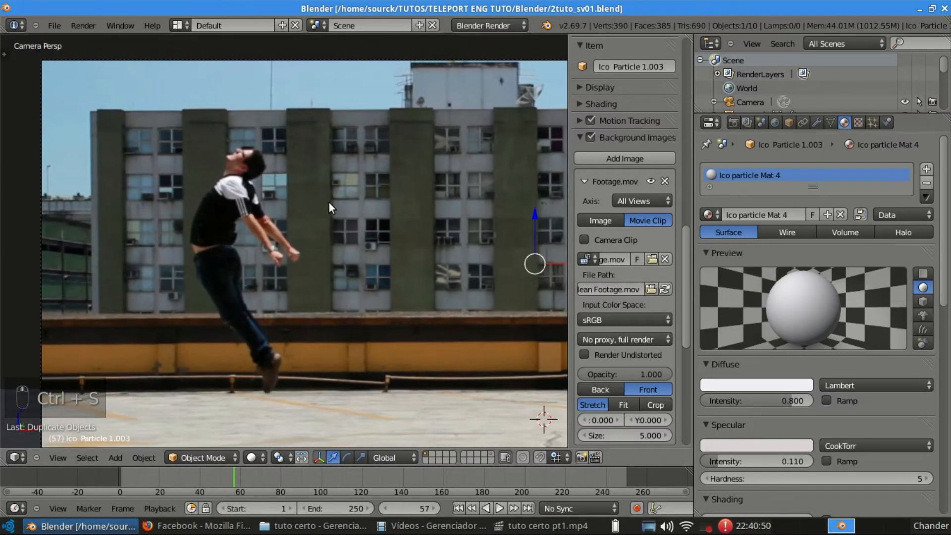
middle_click_drag(329, 203, 294, 200, "shift")
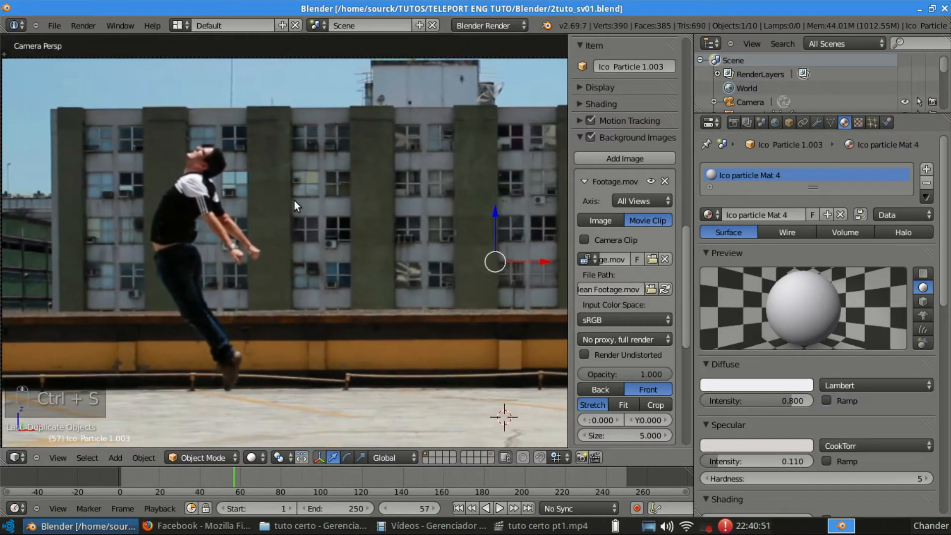
left_click(617, 389)
scroll(504, 221, "down", 3)
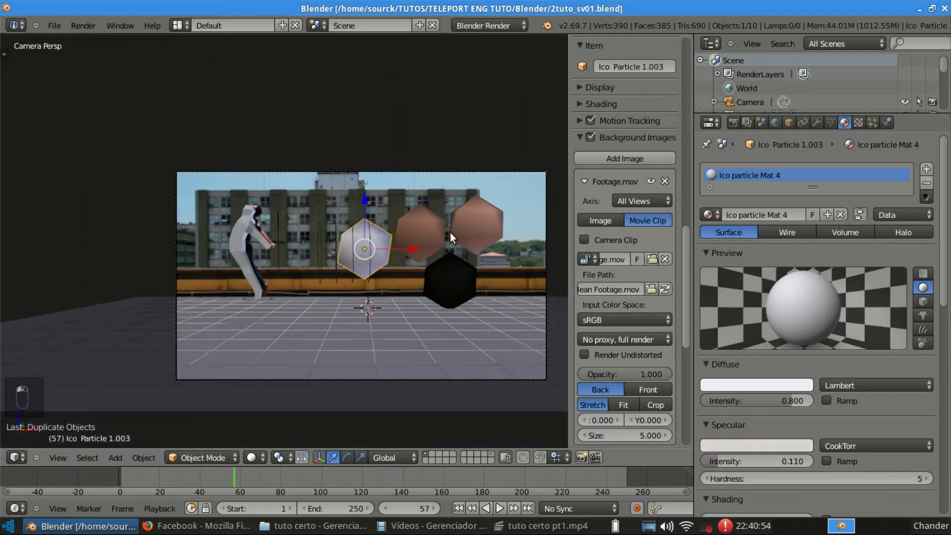
scroll(446, 228, "up", 1)
key("shift+d")
left_click(453, 136)
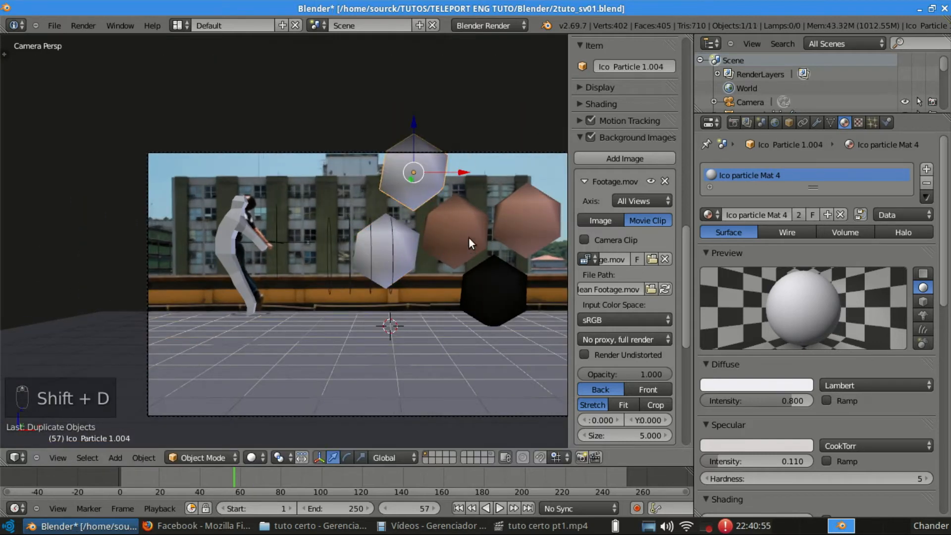
scroll(480, 213, "up", 1)
middle_click_drag(487, 198, 419, 190, "shift")
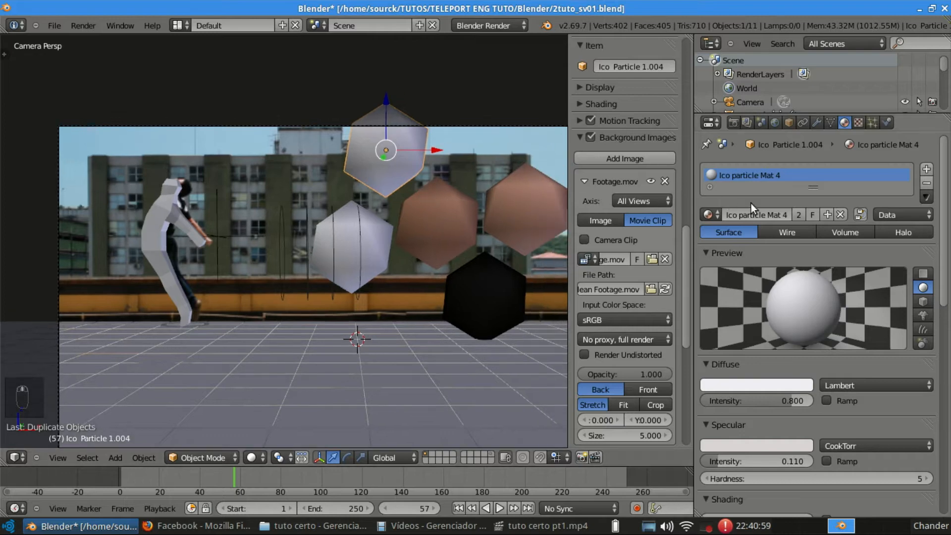
Give the topmost white ico sphere its own material copy named Ico particle Mat 5.
left_click(797, 215)
left_click_drag(783, 215, 847, 214)
type("5")
key("Return")
key("n")
key("n")
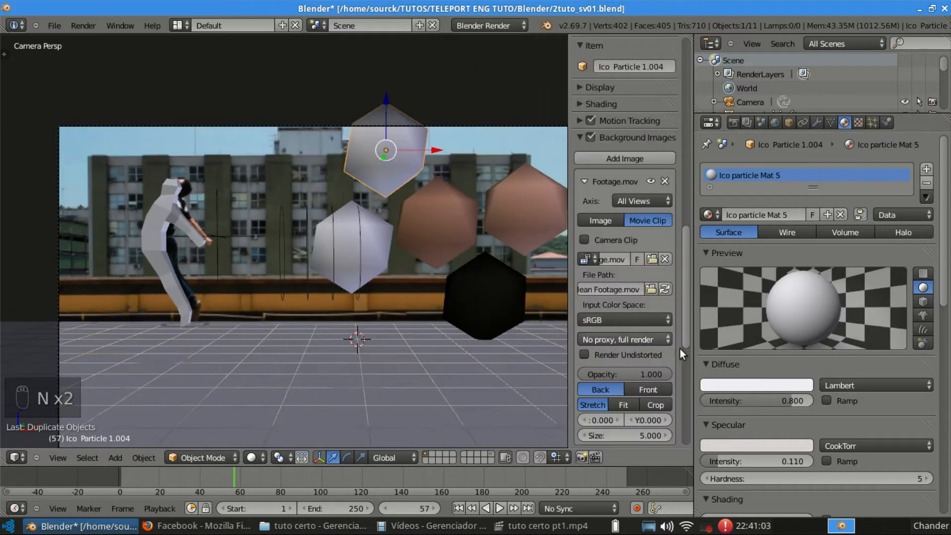
Bring the footage to the front and sample the dark blue of the man's jeans as Ico particle Mat 5's diffuse colour.
left_click(647, 389)
scroll(198, 218, "up", 4)
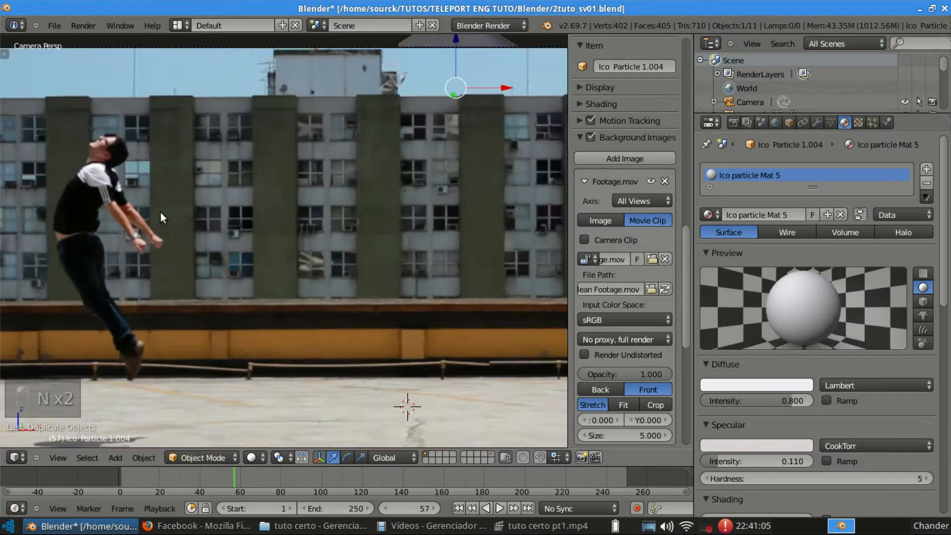
scroll(161, 212, "down", 2)
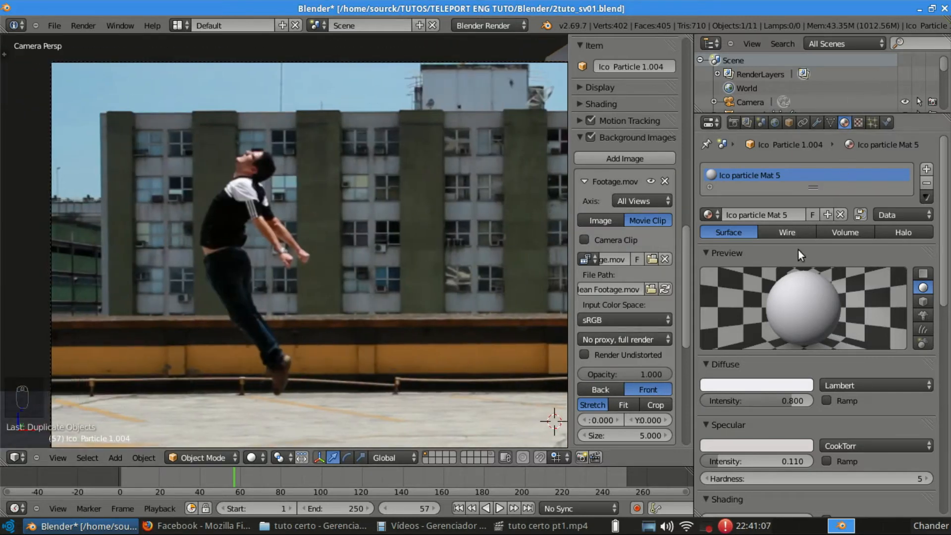
left_click(771, 254)
left_click(774, 291)
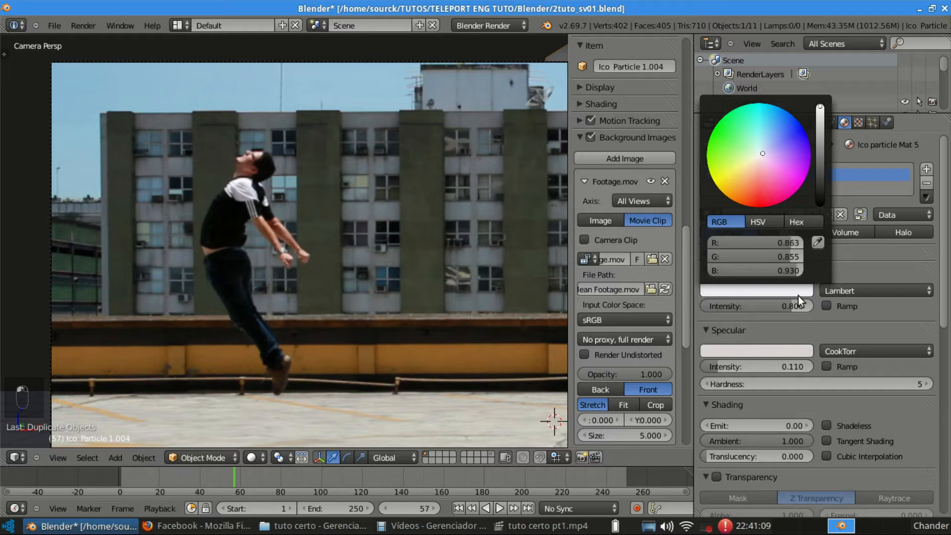
left_click(817, 242)
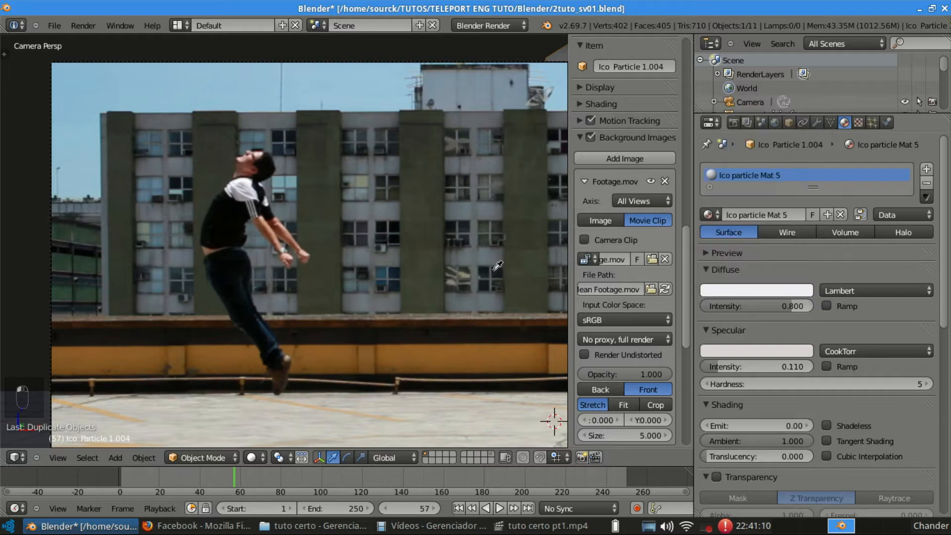
left_click(266, 332)
Resample Ico particle Mat 5's diffuse colour from the lower leg of the jeans to get a clearer dark blue.
left_click(743, 291)
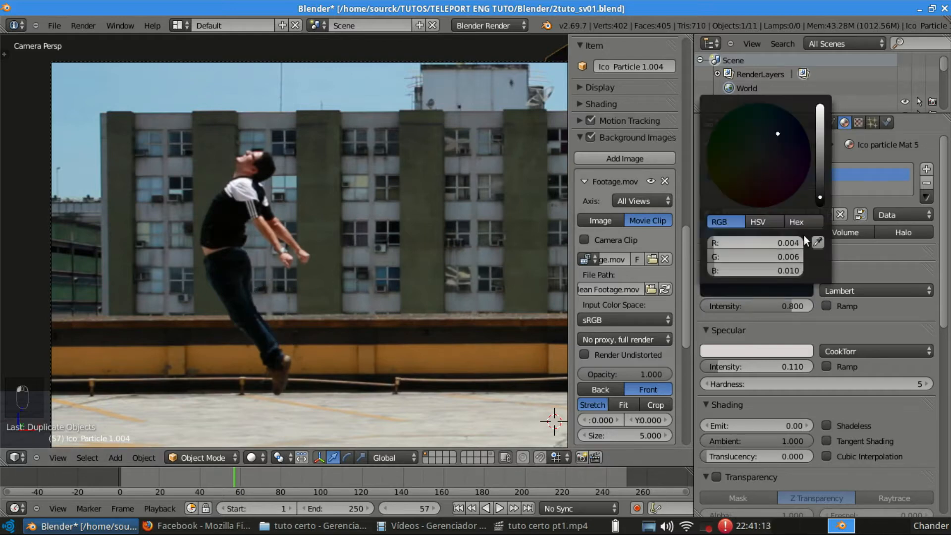
left_click(817, 242)
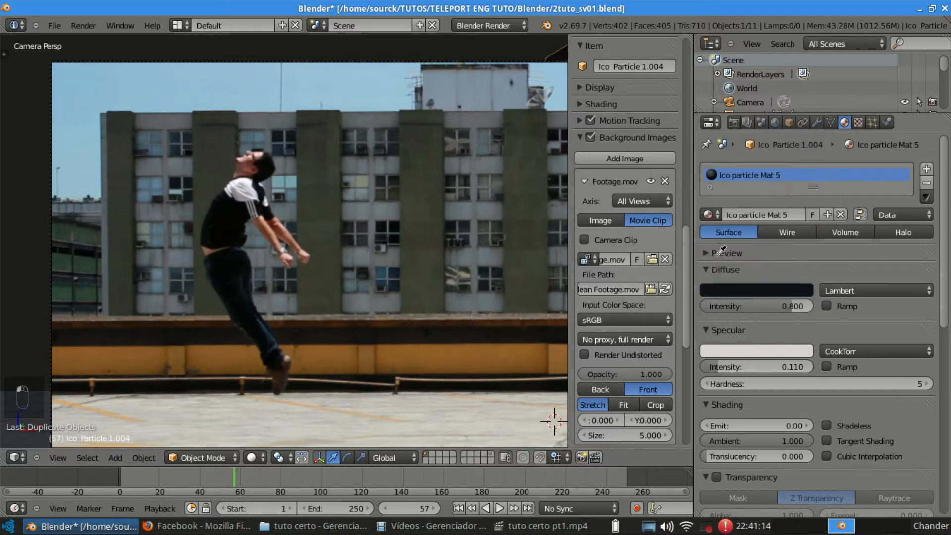
left_click(266, 329)
left_click(750, 289)
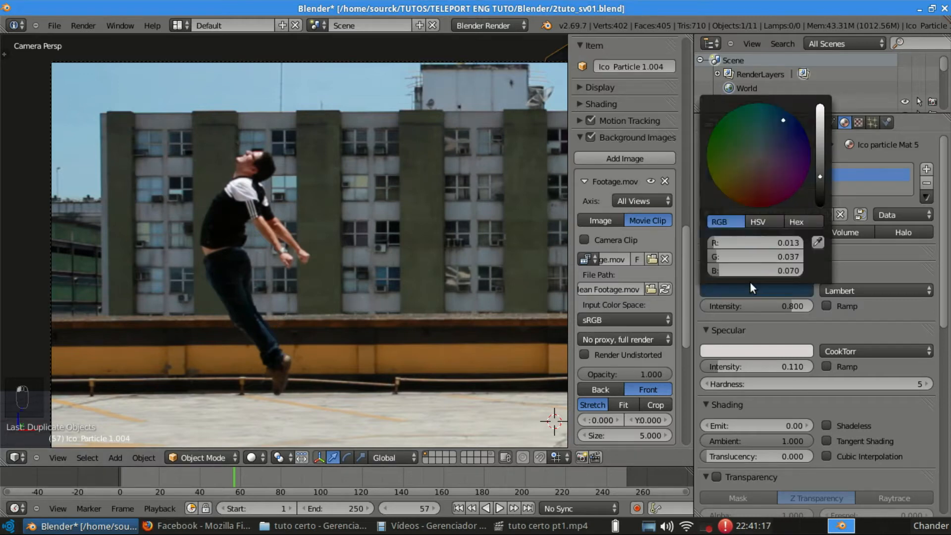
left_click(819, 241)
left_click(268, 325)
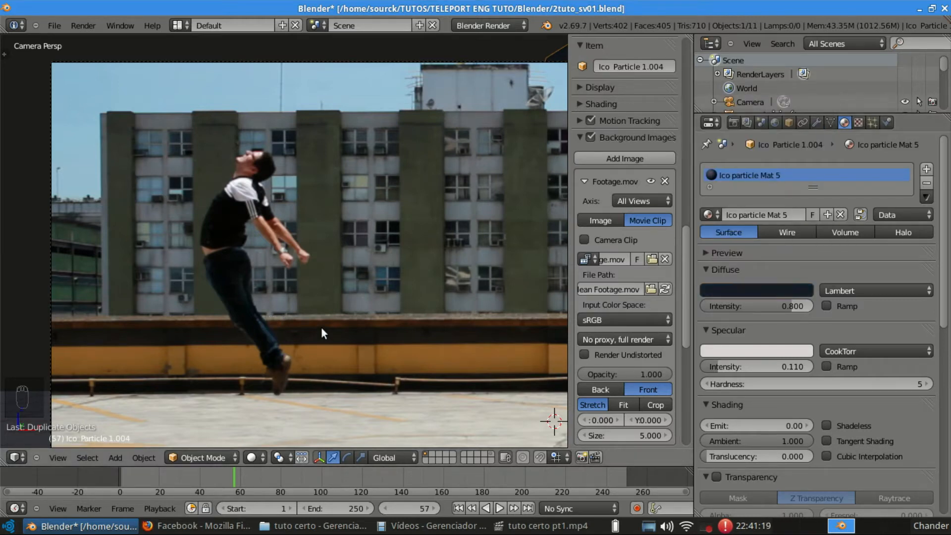
Tint Ico particle Mat 5's specular colour light blue at R 0.469, G 0.542, B 0.711.
left_click(733, 347)
left_click_drag(775, 217, 770, 202)
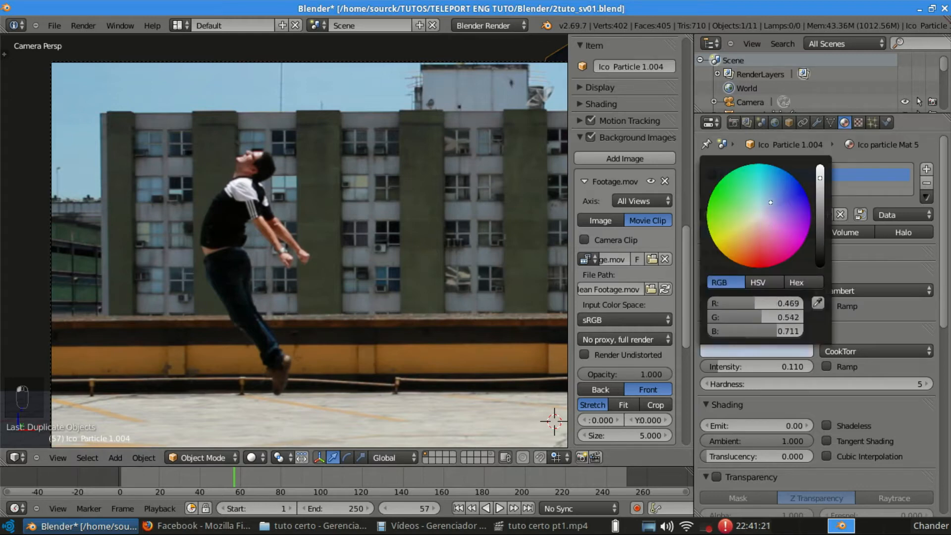
Save the file, then send the background footage behind the objects at 0.5 opacity.
key("ctrl+s")
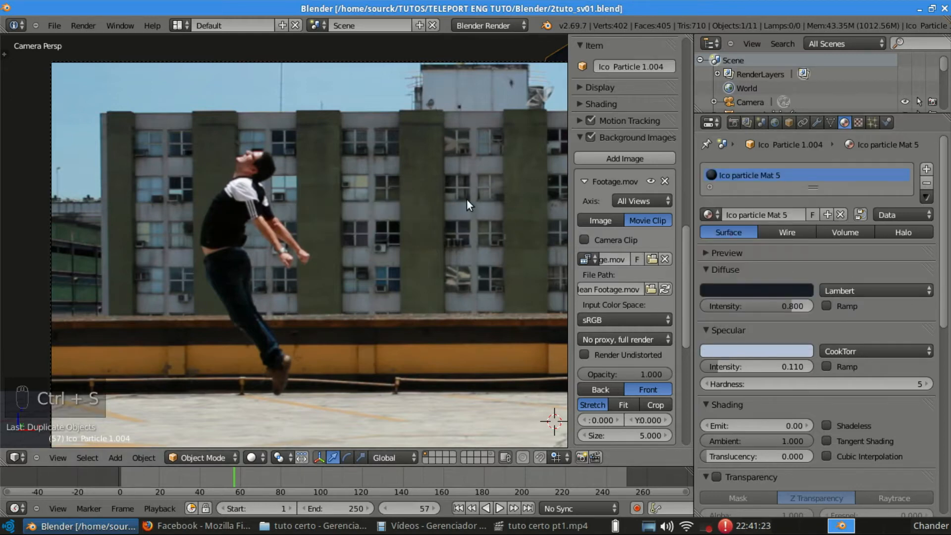
scroll(436, 213, "down", 2)
scroll(313, 174, "up", 4)
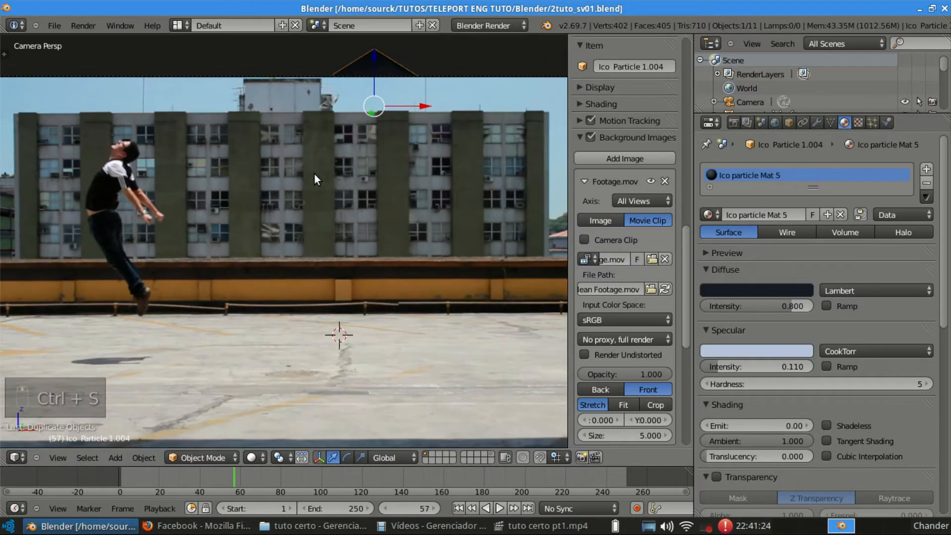
left_click(626, 377)
type("0.5")
key("Return")
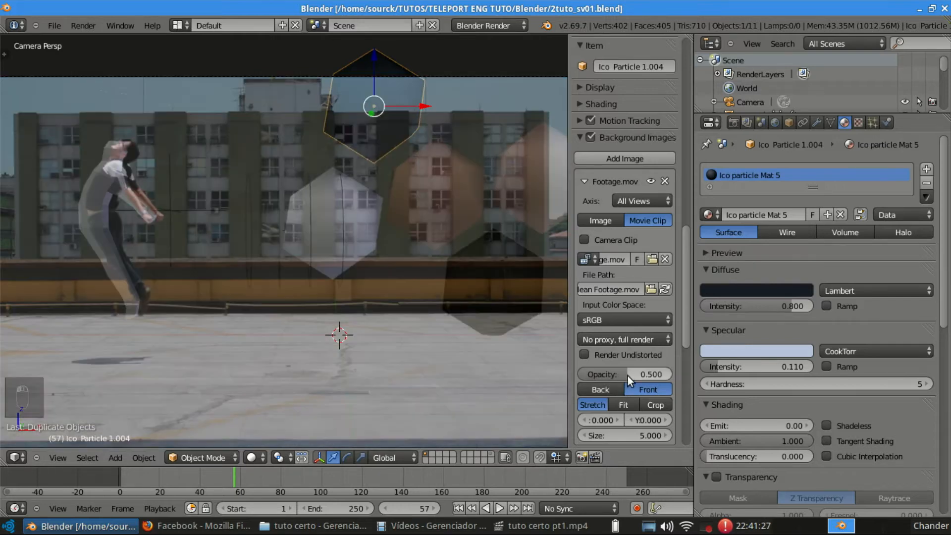
left_click(614, 388)
scroll(375, 248, "down", 2)
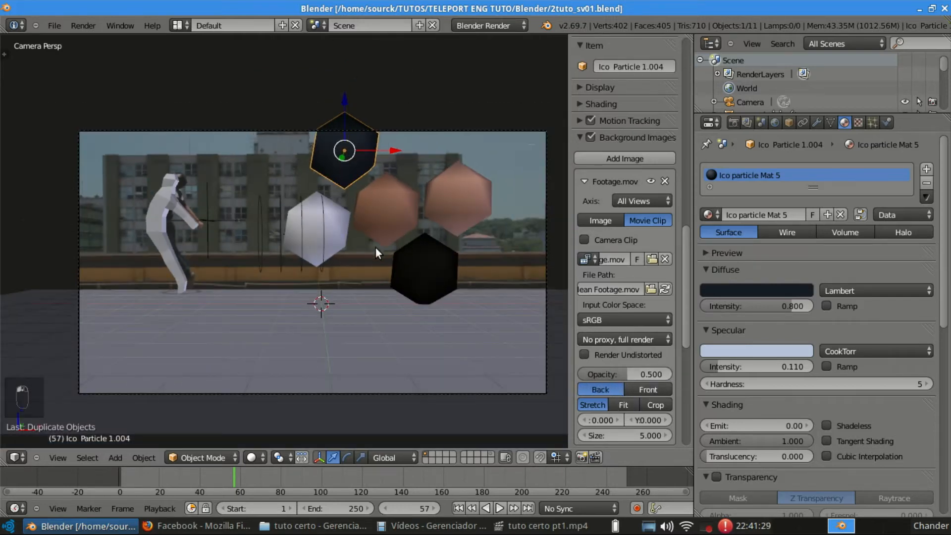
key("n")
scroll(510, 252, "up", 3)
key("ctrl+d")
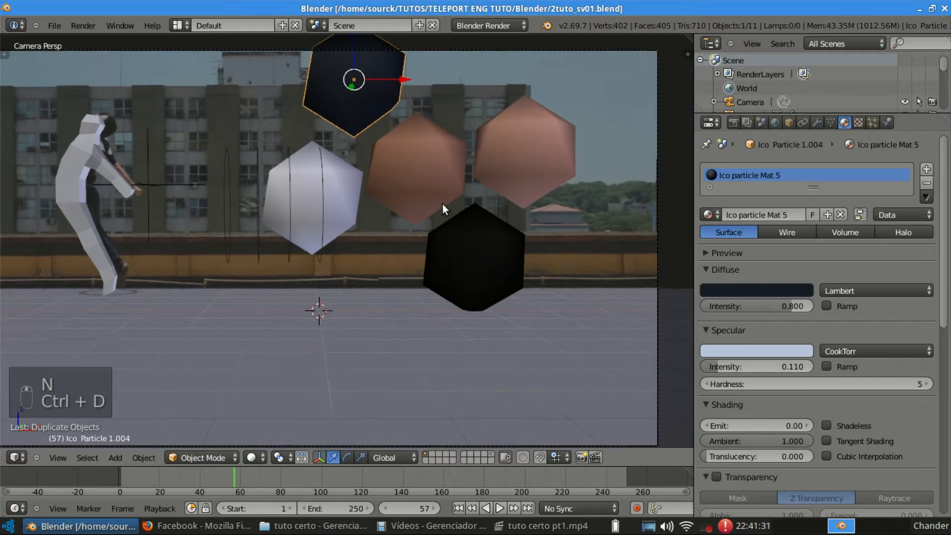
key("Delete")
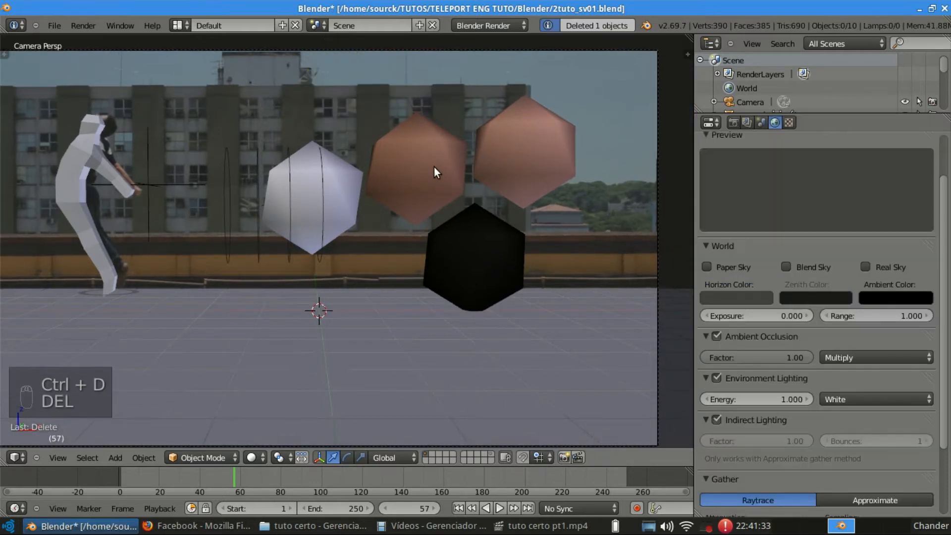
key("Return")
key("ctrl+z")
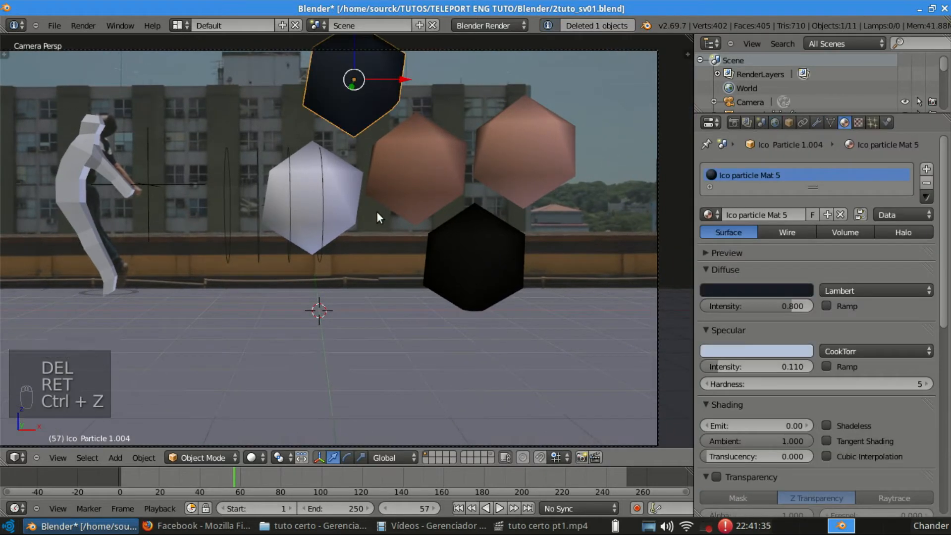
Save the file and put all five ico spheres together into a new group.
key("ctrl+s")
scroll(397, 183, "down", 1)
right_click(417, 182, "shift")
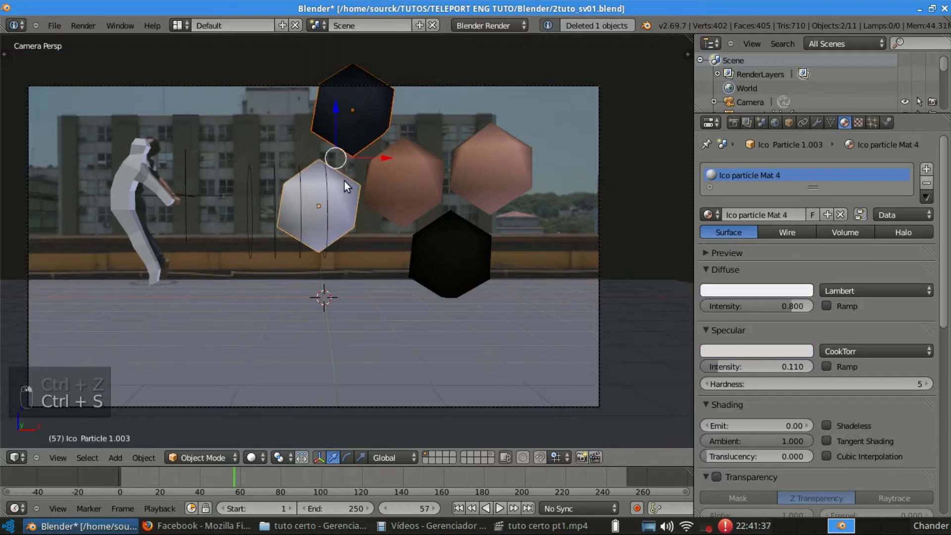
right_click(343, 180, "shift")
right_click(490, 165, "shift")
right_click(456, 217, "shift")
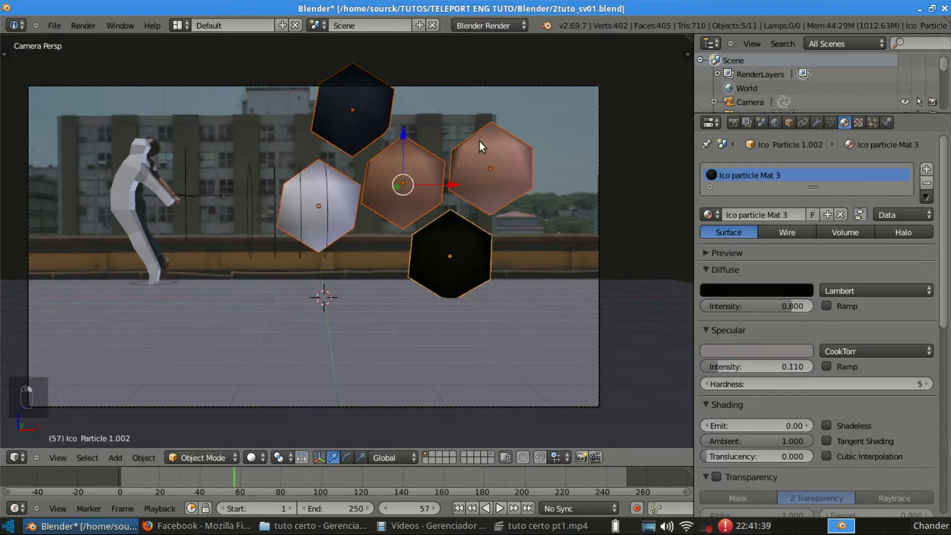
key("ctrl+g")
key("a")
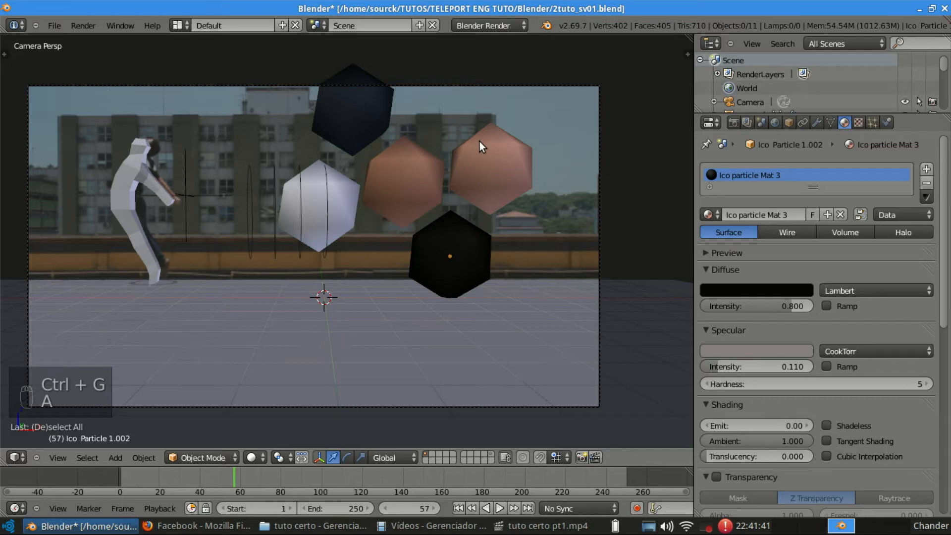
Rename the ico spheres' group to PS1 Group and save over the existing file.
right_click(479, 140)
left_click(788, 123)
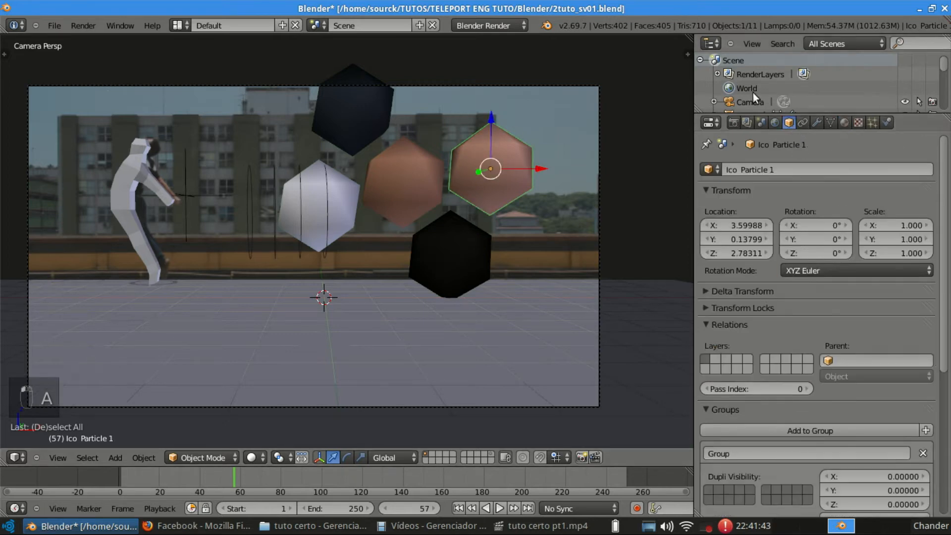
scroll(784, 232, "down", 5)
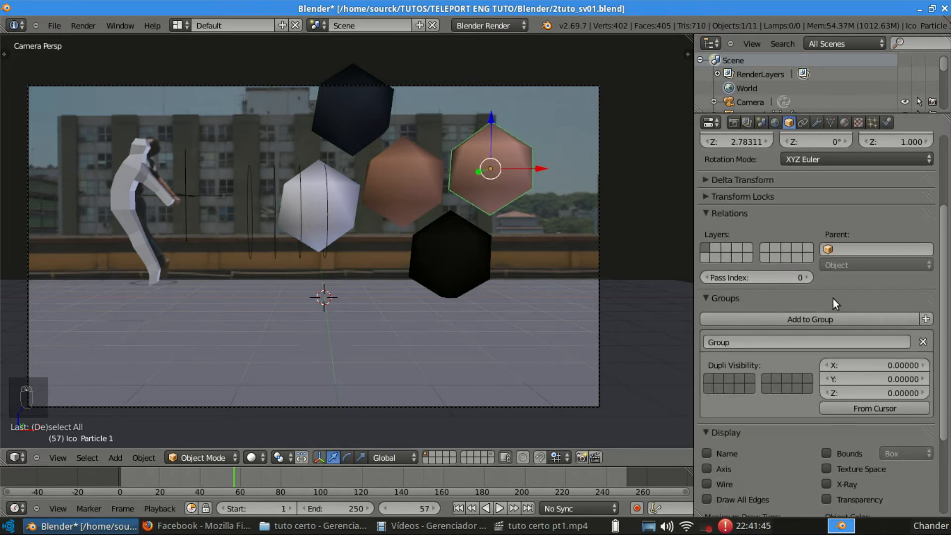
left_click(727, 344)
key("BackSpace")
type("Particles")
key("BackSpace")
key("BackSpace")
key("BackSpace")
key("BackSpace")
key("BackSpace")
key("BackSpace")
key("BackSpace")
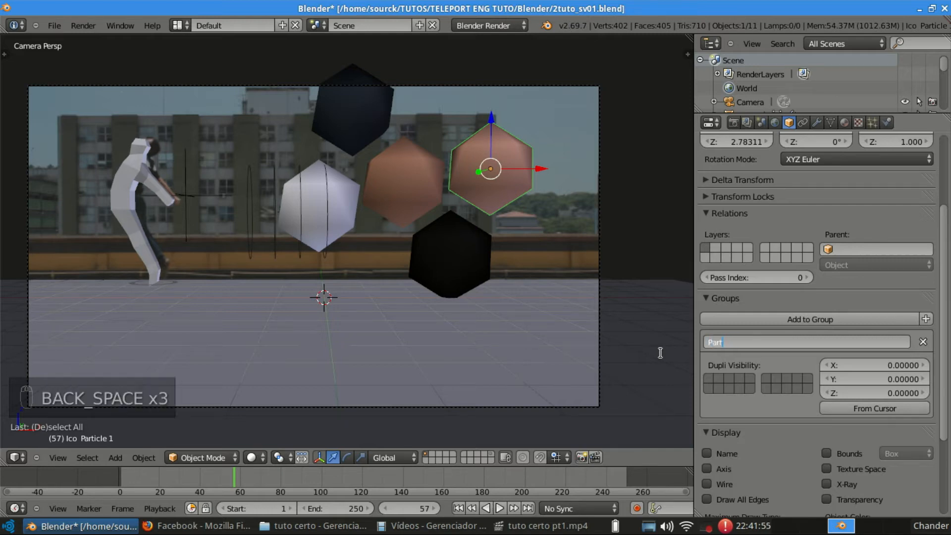
type("1 Group")
key("Return")
key("ctrl+s")
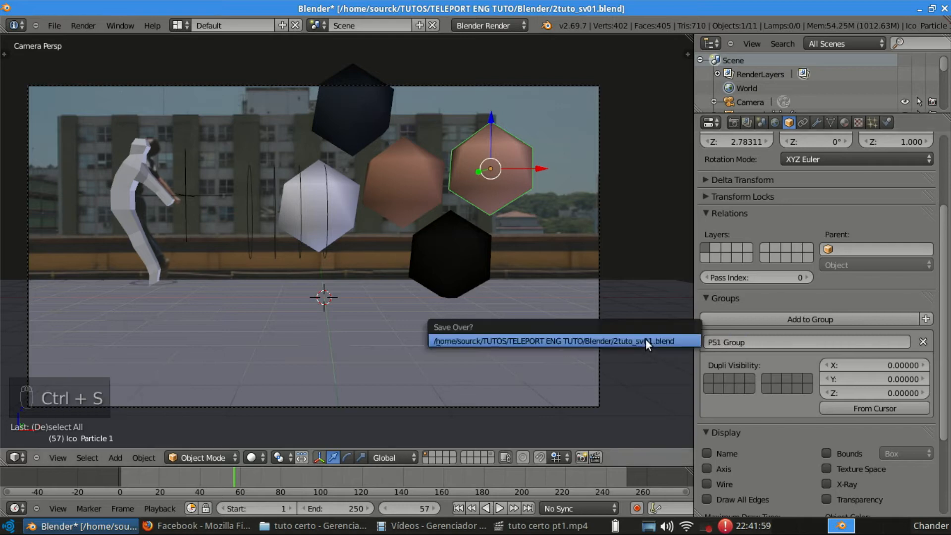
left_click(645, 339)
Move all five ico spheres to layer 10 and save the file.
scroll(523, 190, "down", 2)
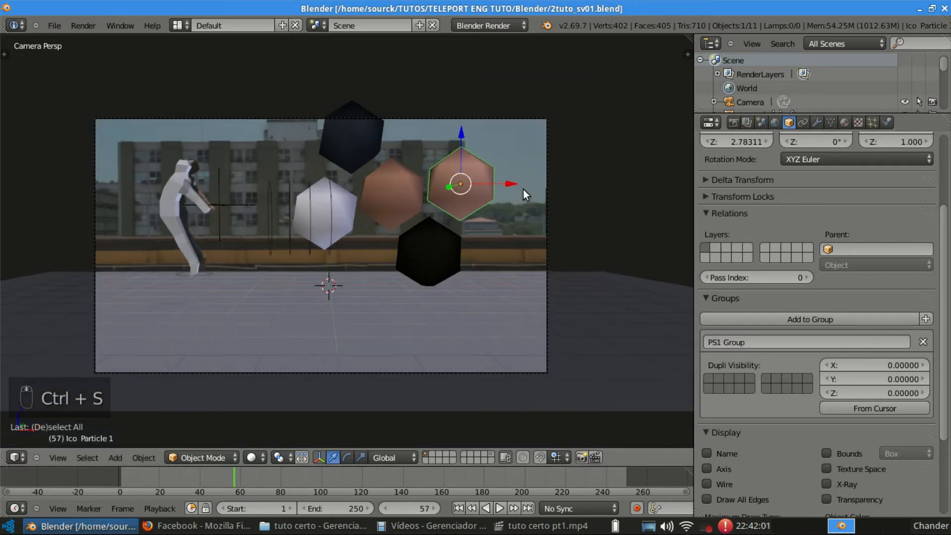
scroll(523, 190, "up", 2)
scroll(523, 189, "down", 1)
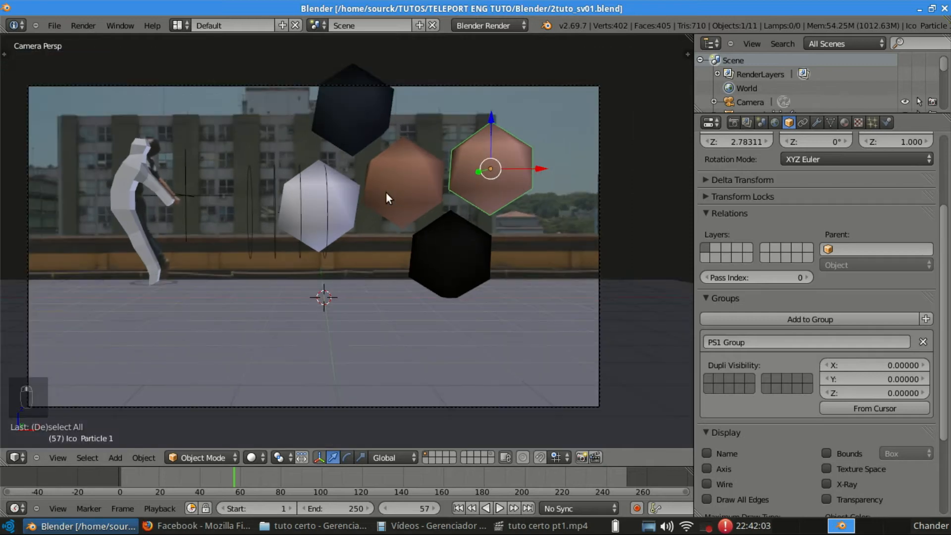
middle_click_drag(386, 192, 406, 188, "shift")
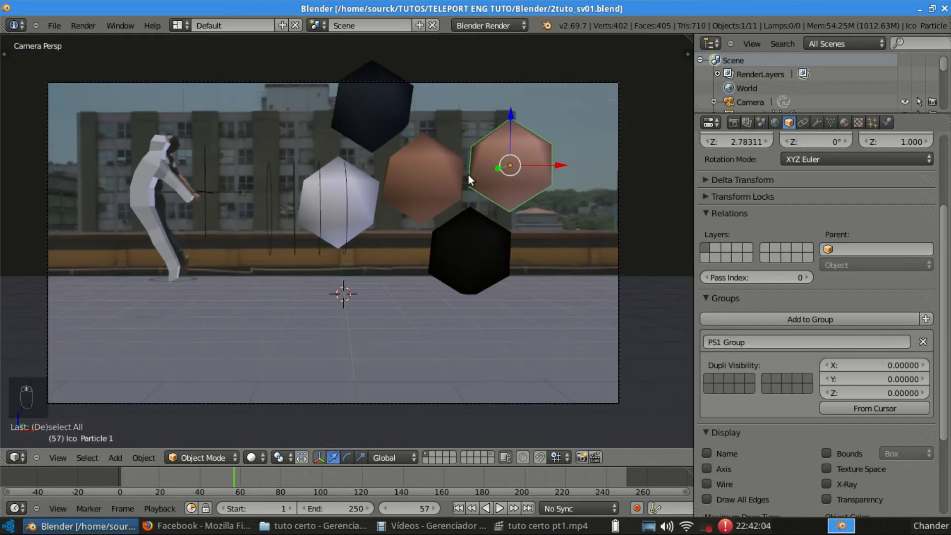
right_click(372, 106, "shift")
right_click(347, 199, "shift")
right_click(426, 178, "shift")
right_click(469, 243, "shift")
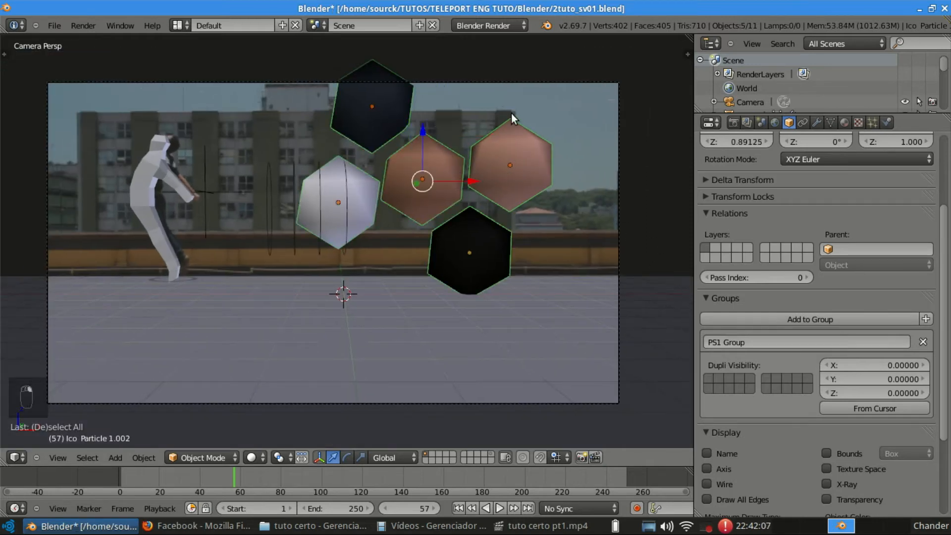
key("m")
left_click(714, 138)
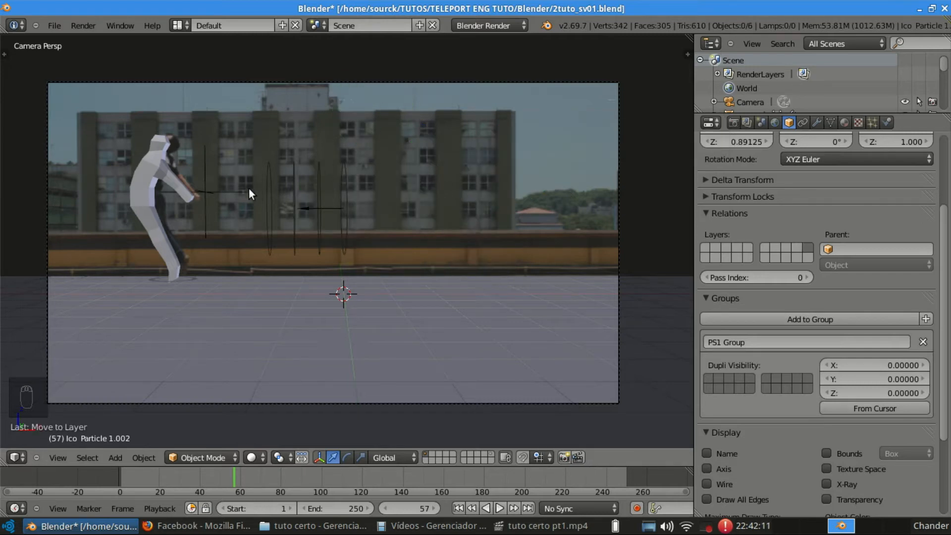
key("ctrl+s")
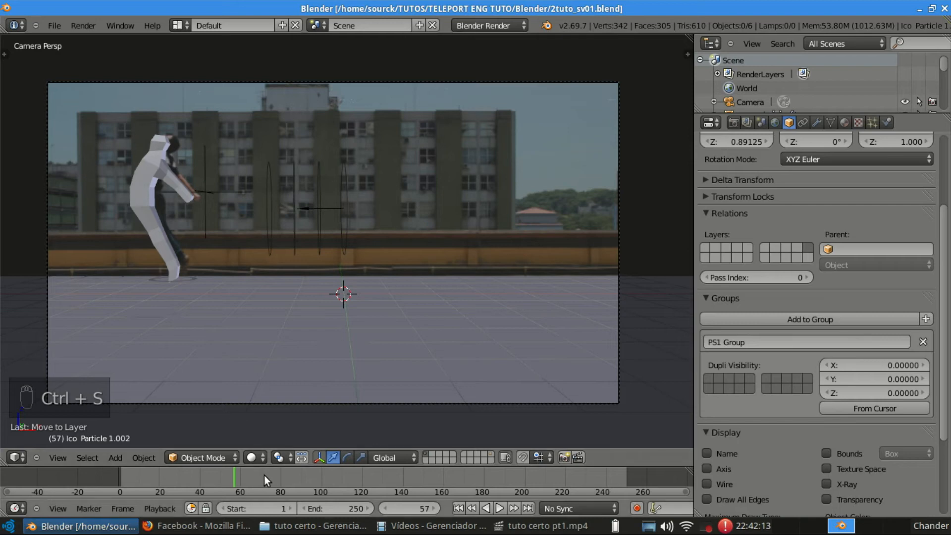
Go to frame 70 and collapse the Relations, Groups and Display sections of Emitter 1's object settings.
mouse_move(264, 474)
left_mouse_down()
mouse_move(278, 479)
mouse_move(260, 484)
left_mouse_up()
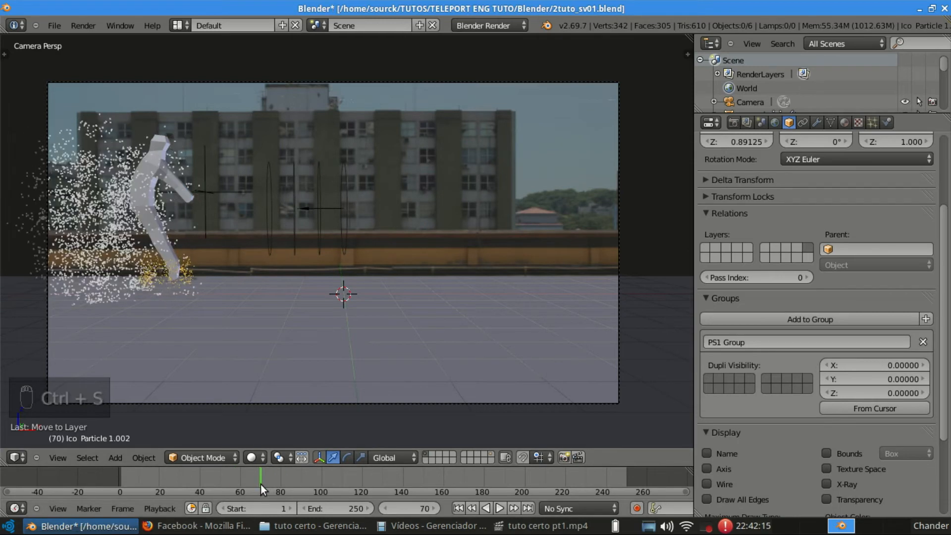
right_click(153, 138)
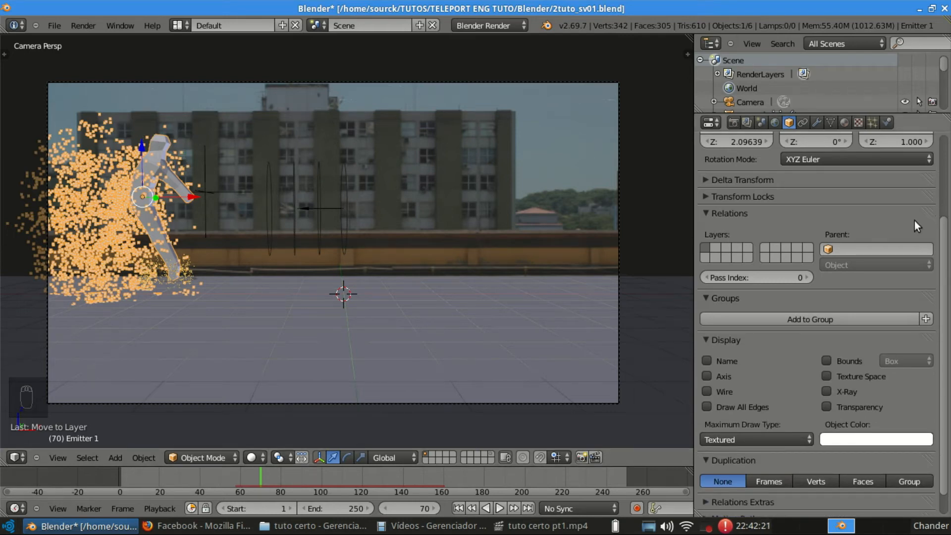
scroll(947, 232, "up", 5)
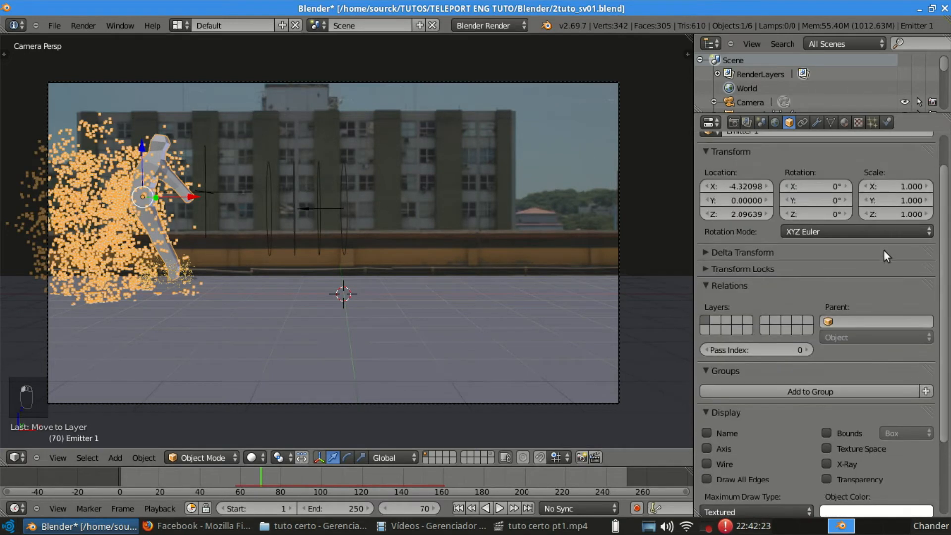
left_click(797, 285)
left_click(815, 302)
left_click(749, 319)
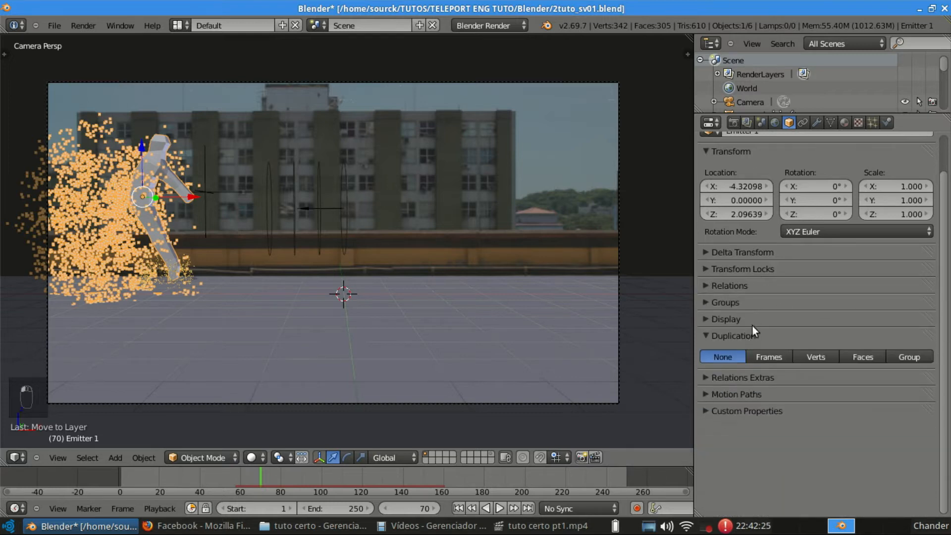
scroll(792, 347, "up", 1)
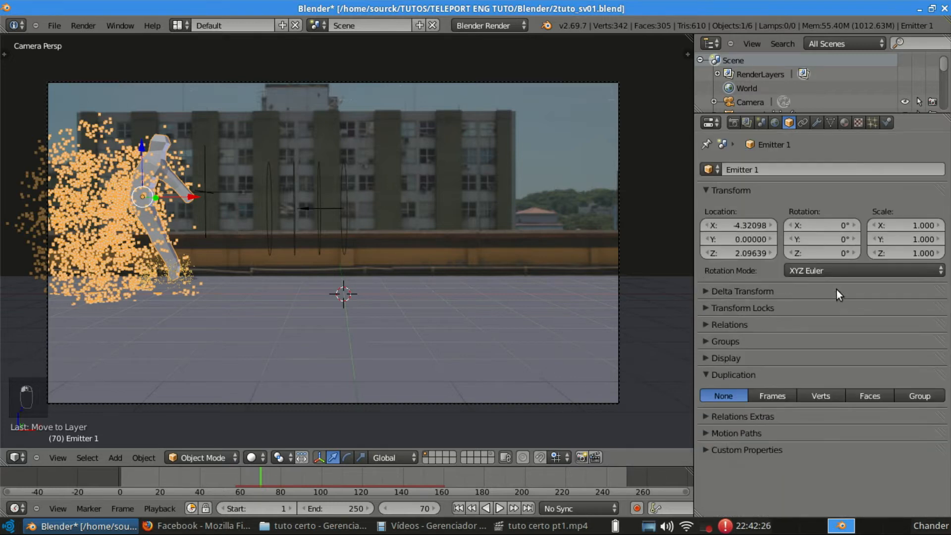
Collapse the Physics, Velocity, Cache and Emission sections of Emitter 1's particle settings, keeping Render expanded.
left_click(872, 122)
scroll(777, 397, "up", 4)
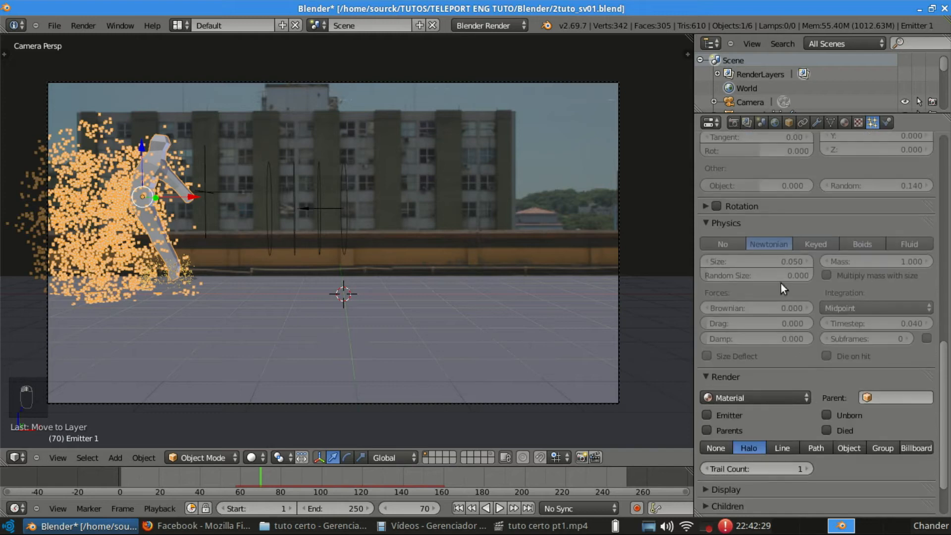
left_click(745, 223)
scroll(757, 205, "up", 4)
left_click(758, 198)
scroll(760, 198, "up", 5)
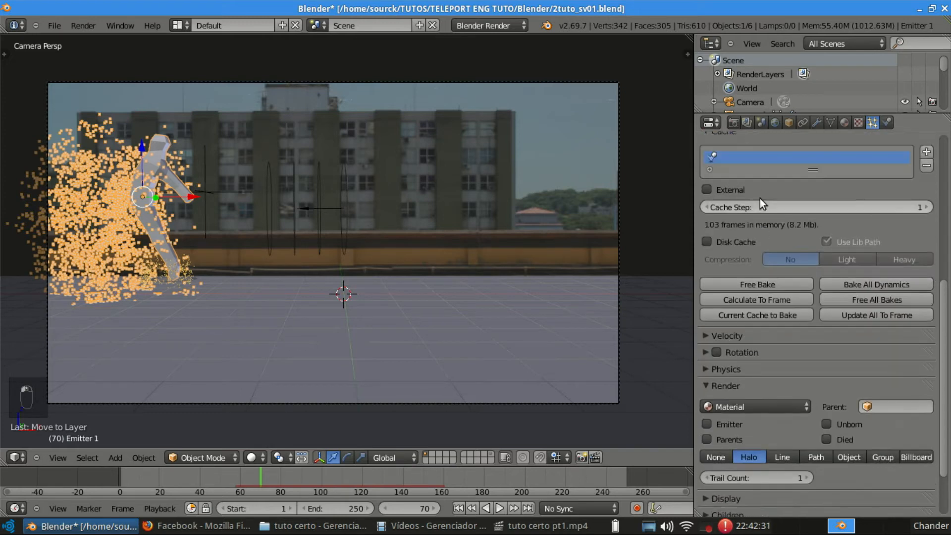
scroll(753, 243, "up", 5)
left_click(738, 267)
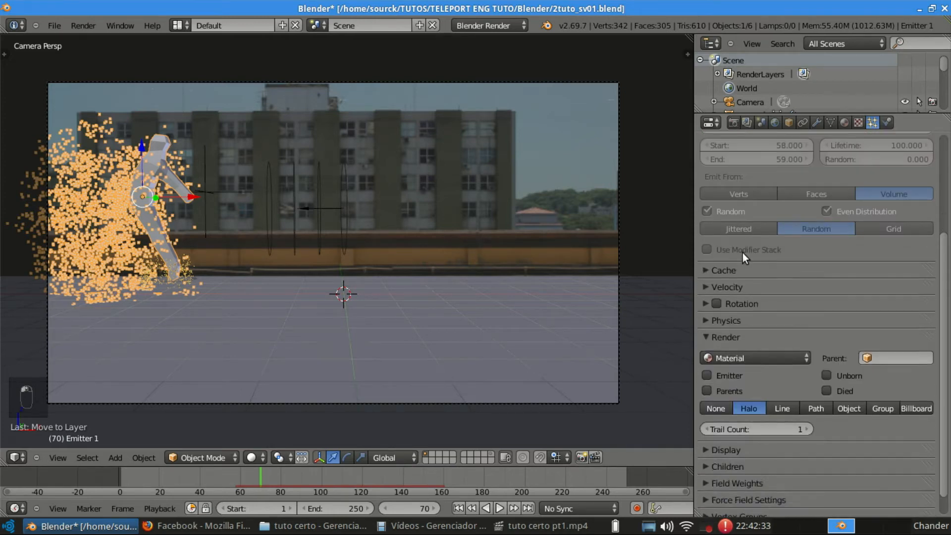
scroll(742, 237, "up", 4)
left_click(745, 242)
scroll(758, 277, "down", 1)
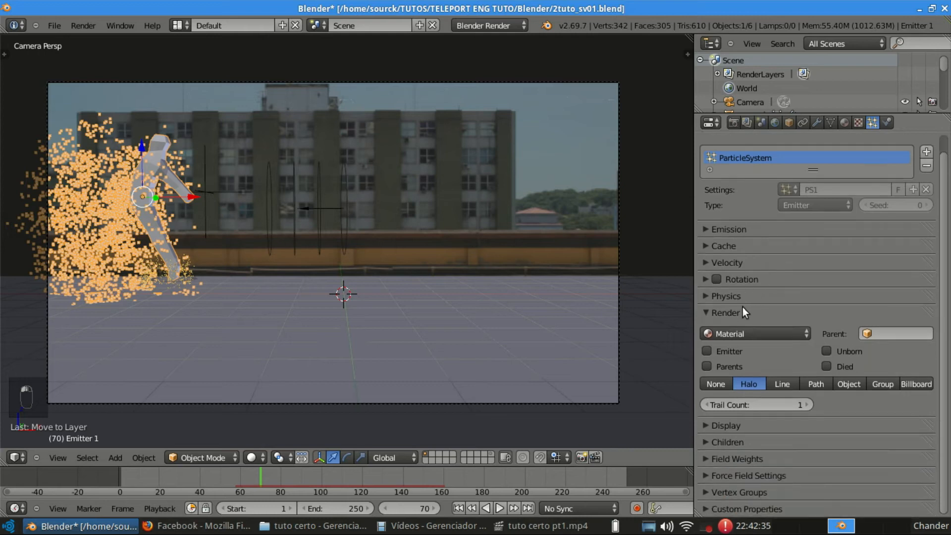
Render Emitter 1's particles as a group, using PS1 Group as the dupli group.
left_click(882, 384)
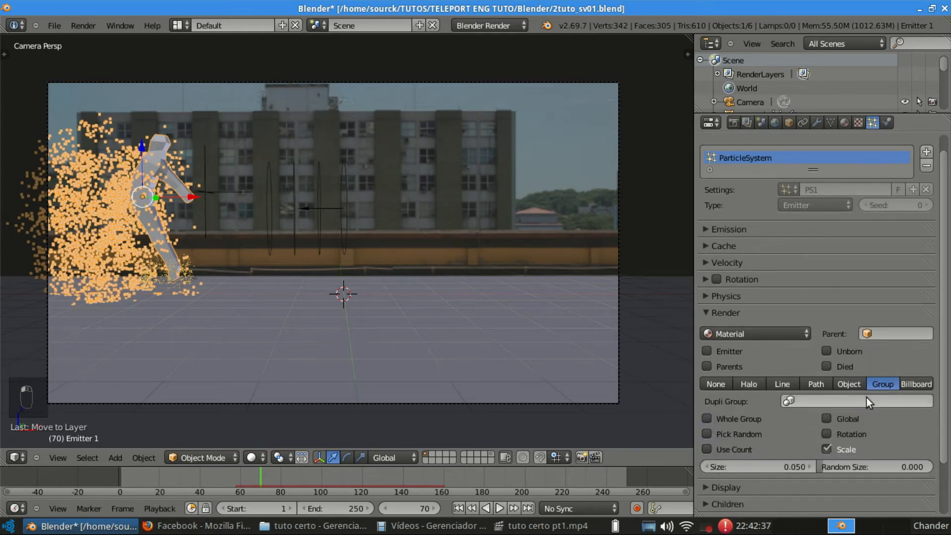
left_click(866, 400)
left_click(800, 250)
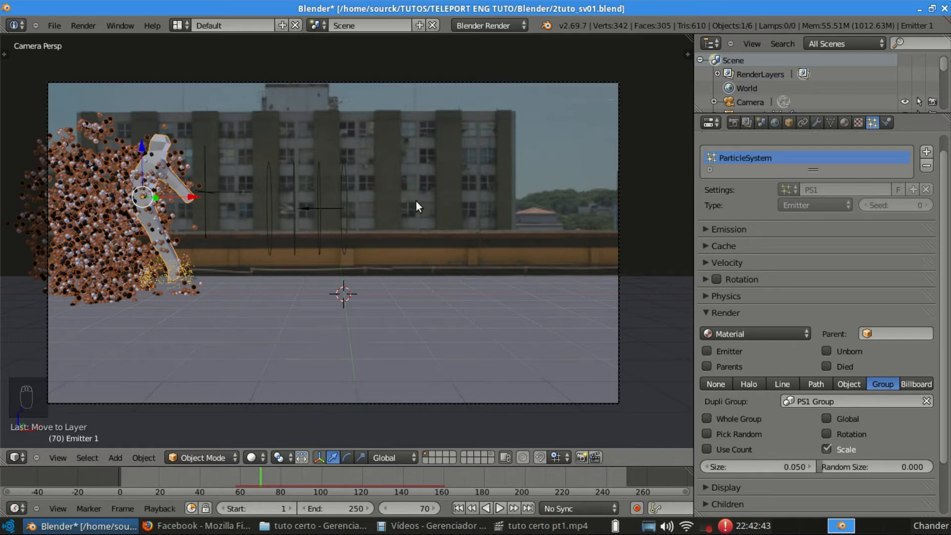
Set the size of Emitter 1's rendered particles to 0.016 with a random size of 0.386.
scroll(806, 370, "down", 3)
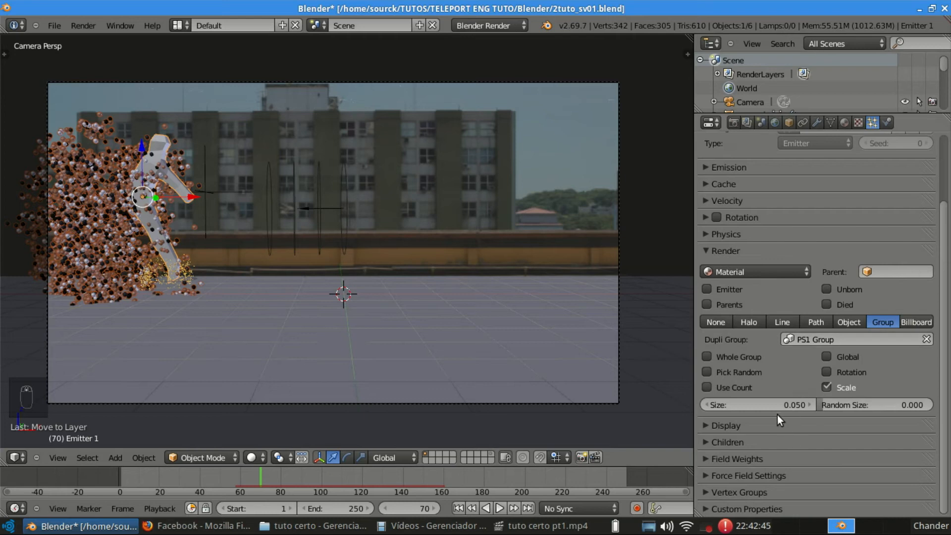
left_click_drag(757, 404, 726, 405)
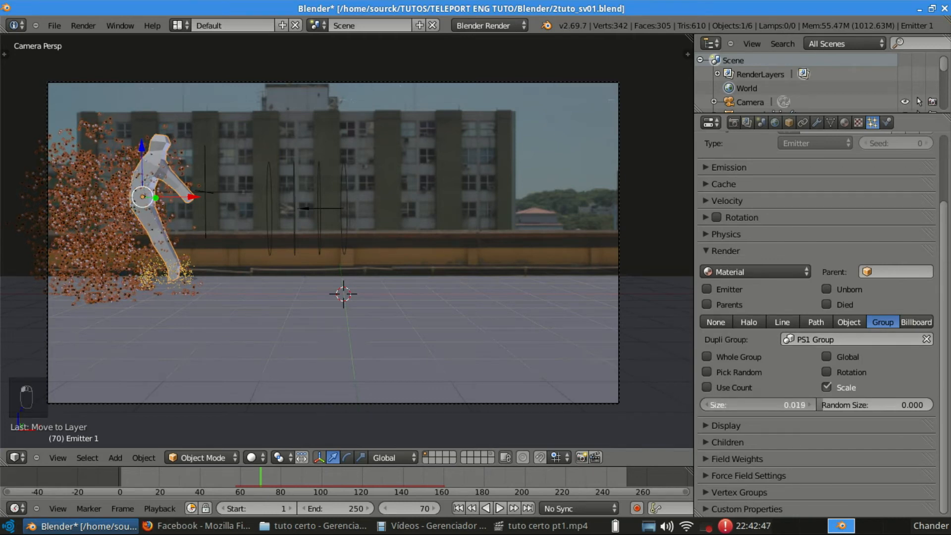
left_click_drag(871, 404, 915, 404)
left_click_drag(726, 405, 721, 404)
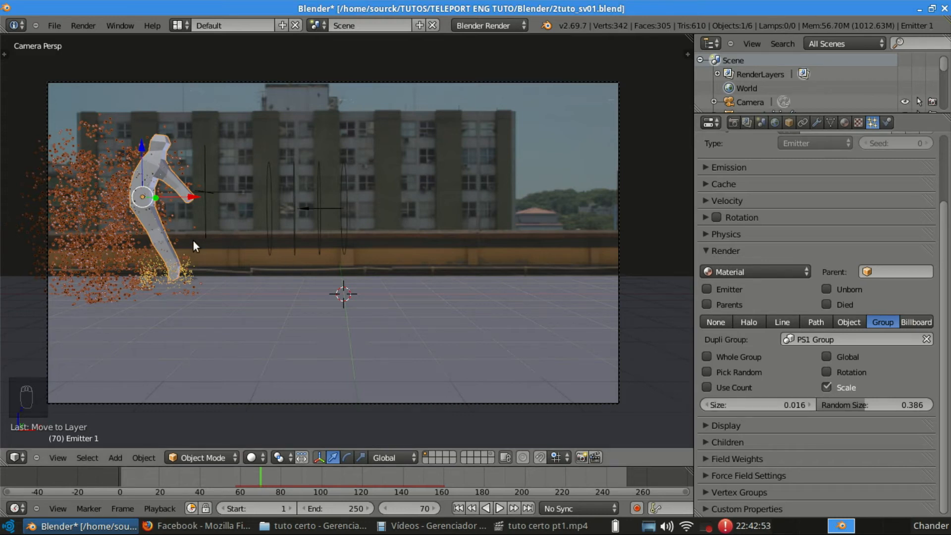
Save the file and render frame 70 to check the grouped particles.
key("ctrl+s")
left_click(193, 242)
key("F12")
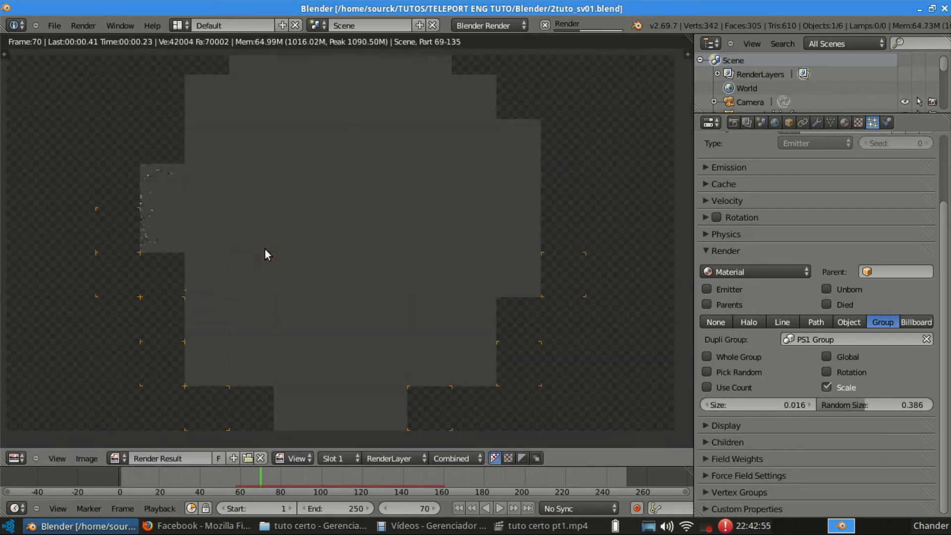
Close the frame 70 render, render frame 59 and examine the man's grouped particles up close.
scroll(179, 231, "up", 1)
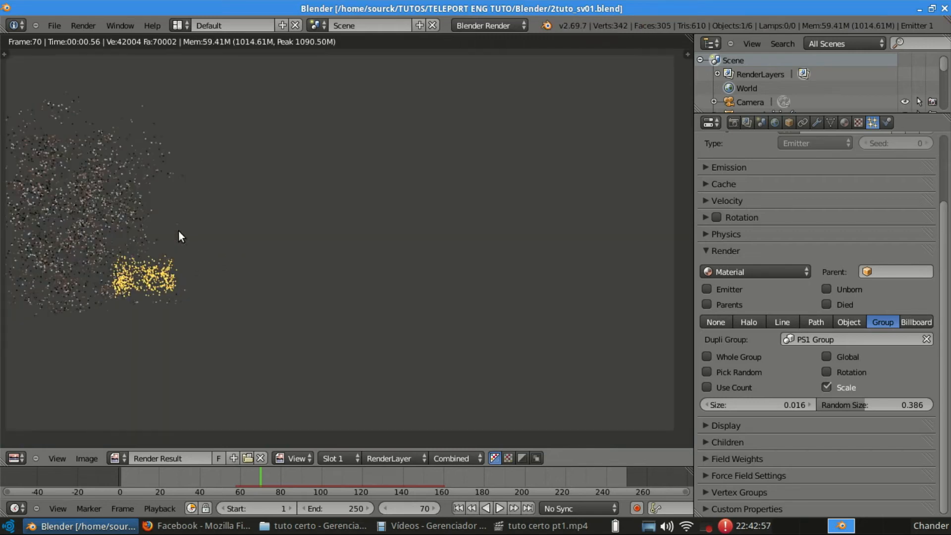
key("Escape")
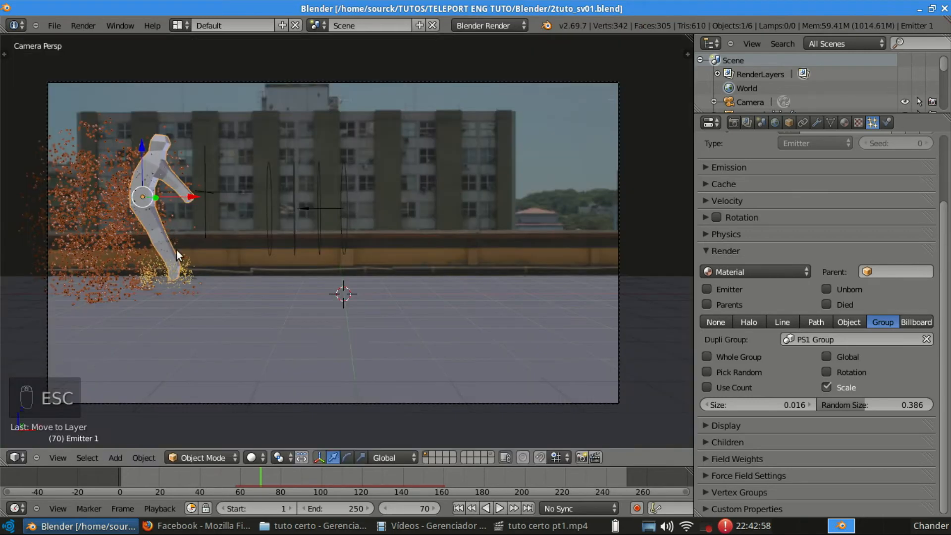
left_click(246, 479)
left_click_drag(244, 478, 238, 480)
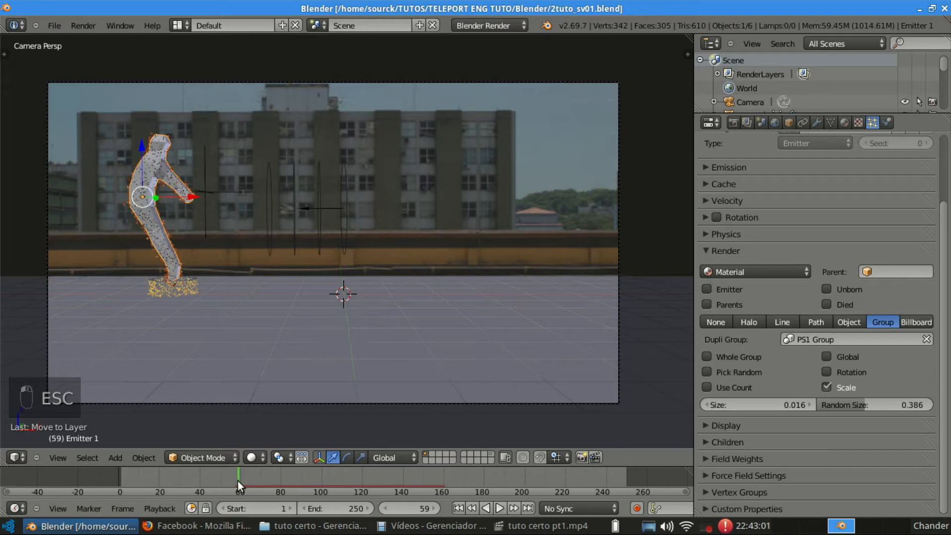
key("F12")
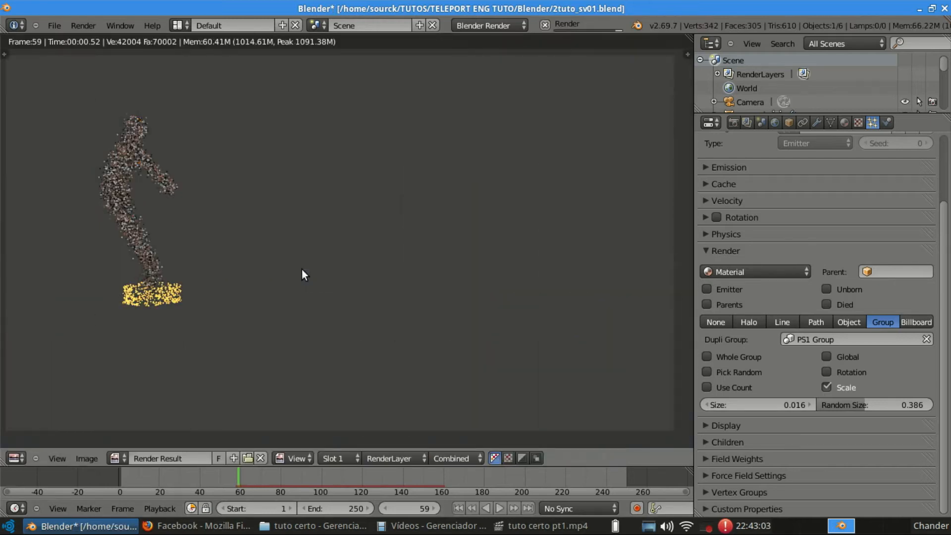
middle_click_drag(170, 155, 206, 117)
scroll(283, 126, "up", 4)
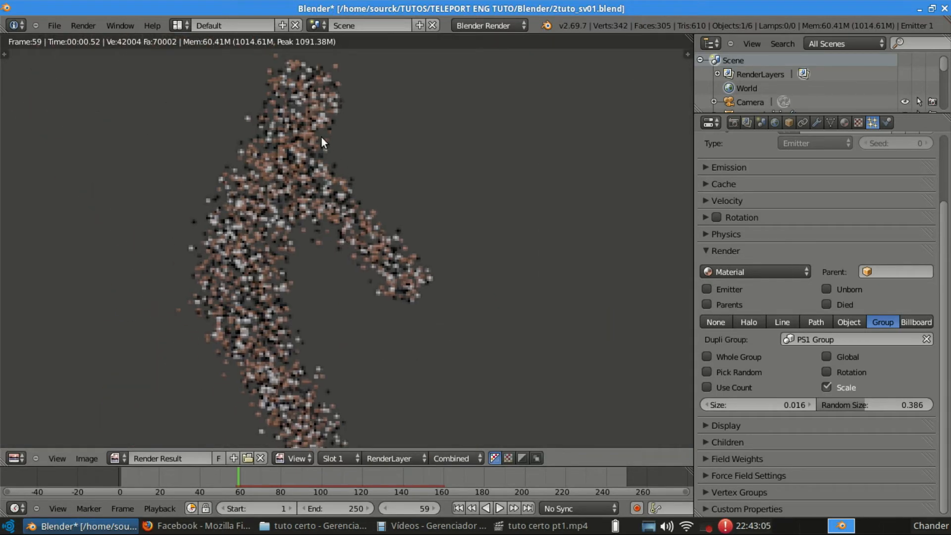
scroll(353, 143, "down", 2)
scroll(327, 172, "up", 1)
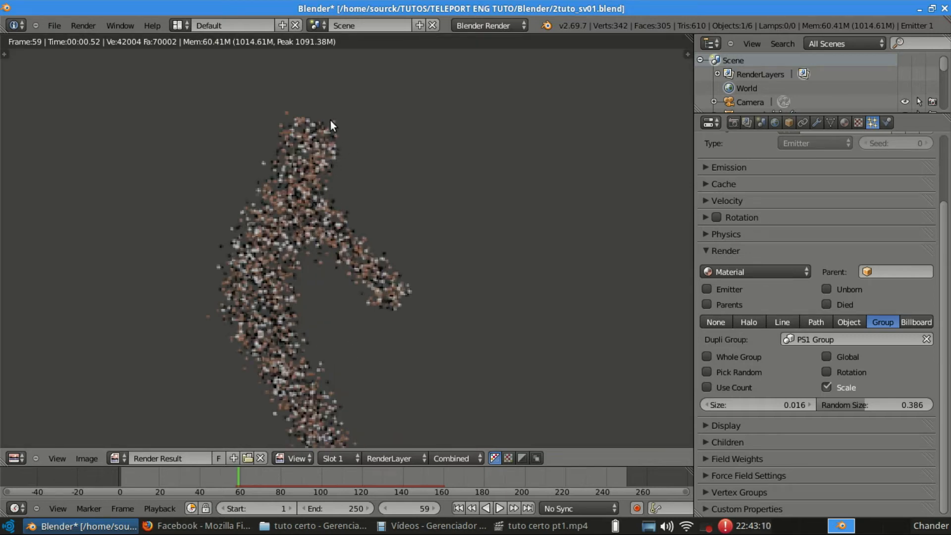
scroll(347, 178, "down", 2)
scroll(304, 161, "up", 1)
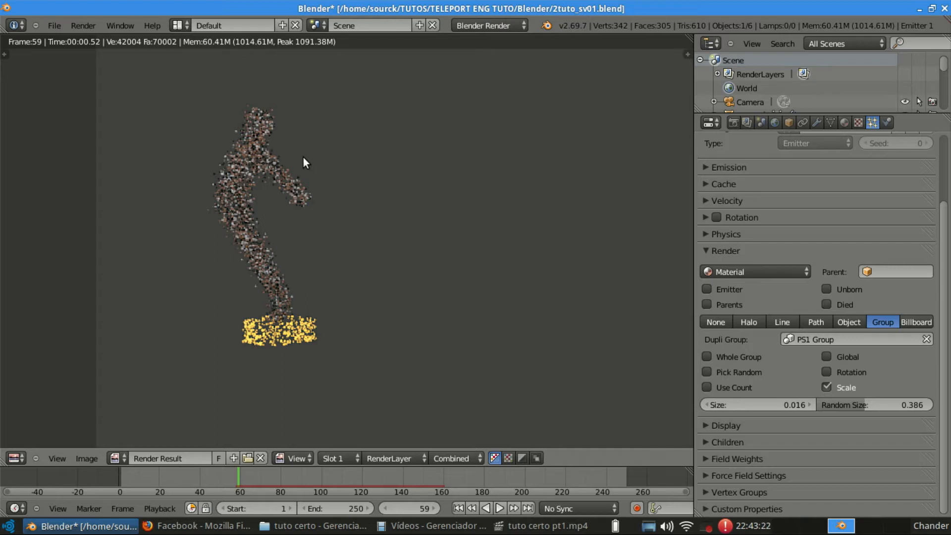
Save the file and render frame 69 to inspect the scattered particles.
key("Escape")
key("ctrl+s")
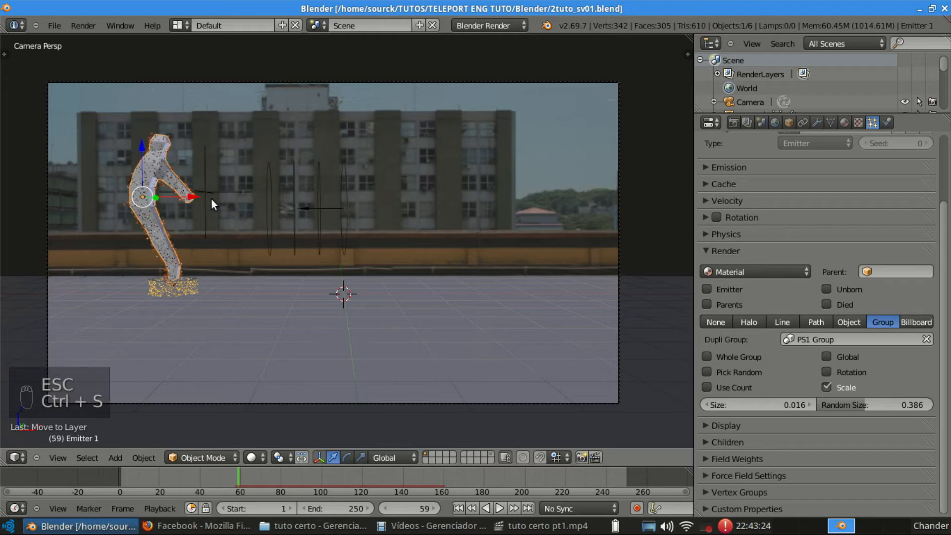
left_click_drag(250, 471, 257, 474)
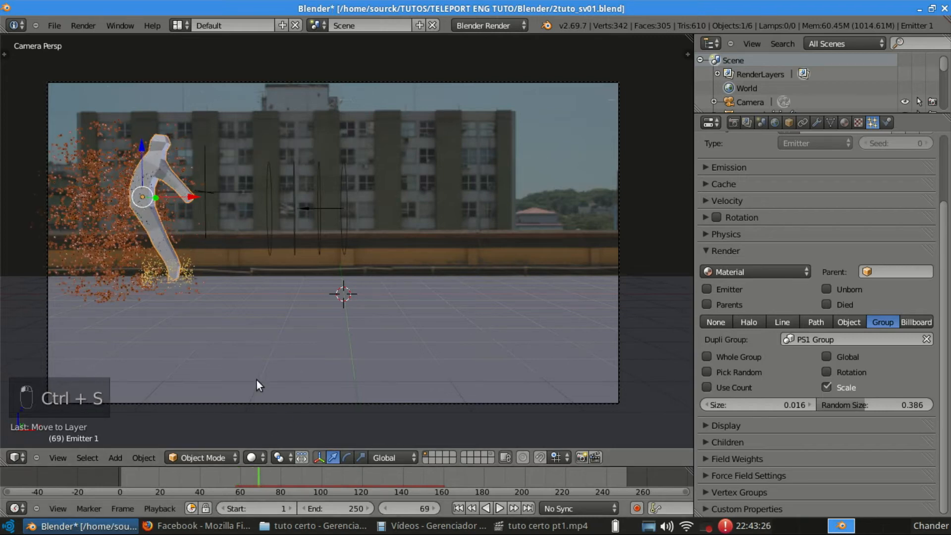
key("F12")
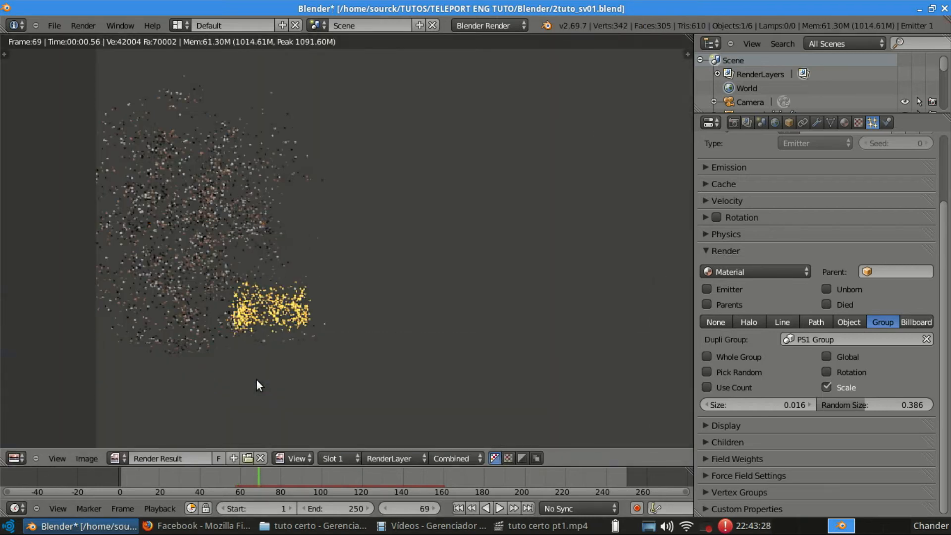
scroll(257, 381, "down", 1)
middle_click_drag(500, 308, 364, 273)
middle_click_drag(358, 176, 359, 185)
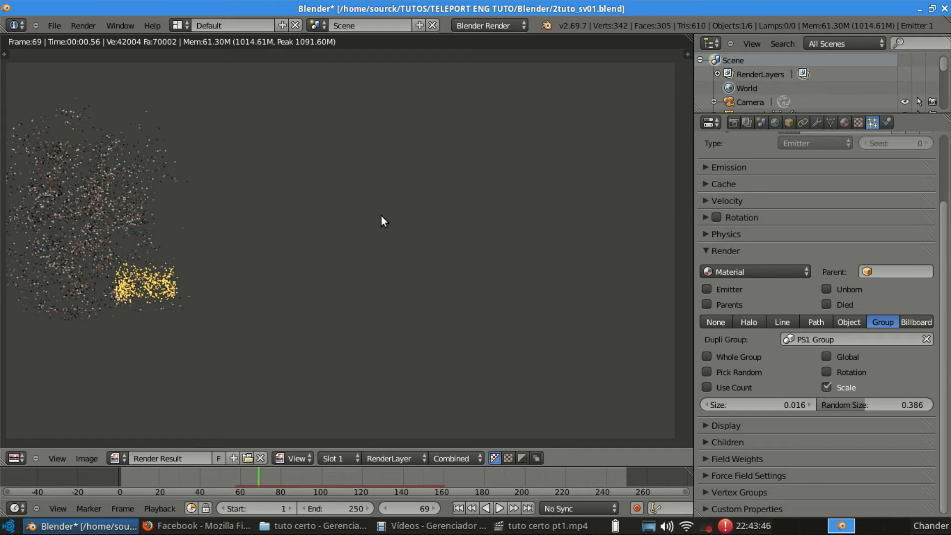
middle_click_drag(381, 216, 391, 213)
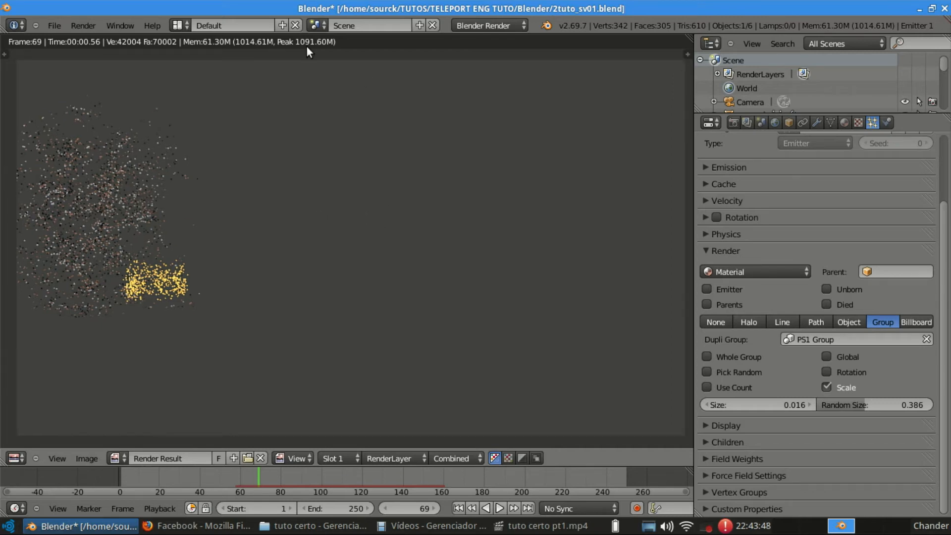
Look over the Compositing and Video Editing screen layouts and return to the Default layout.
left_click(177, 26)
left_click(276, 75)
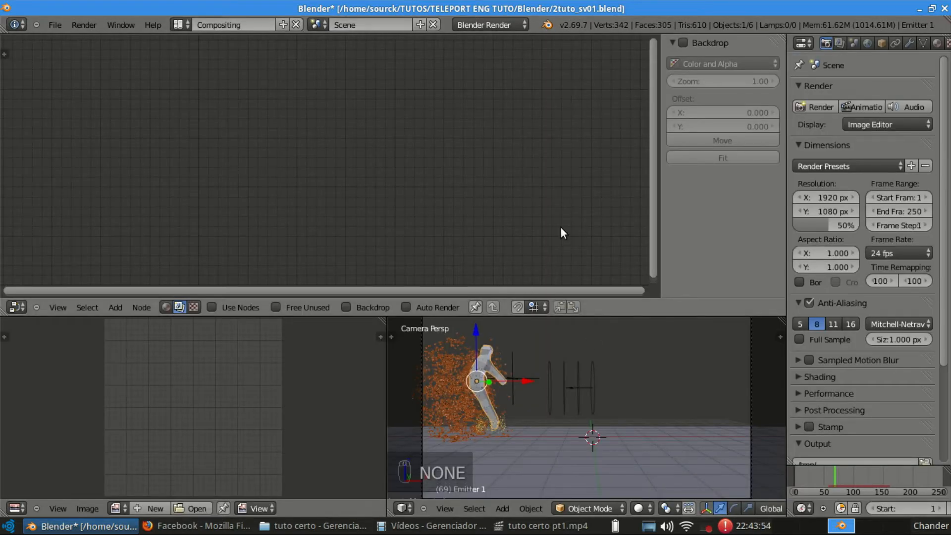
key("n")
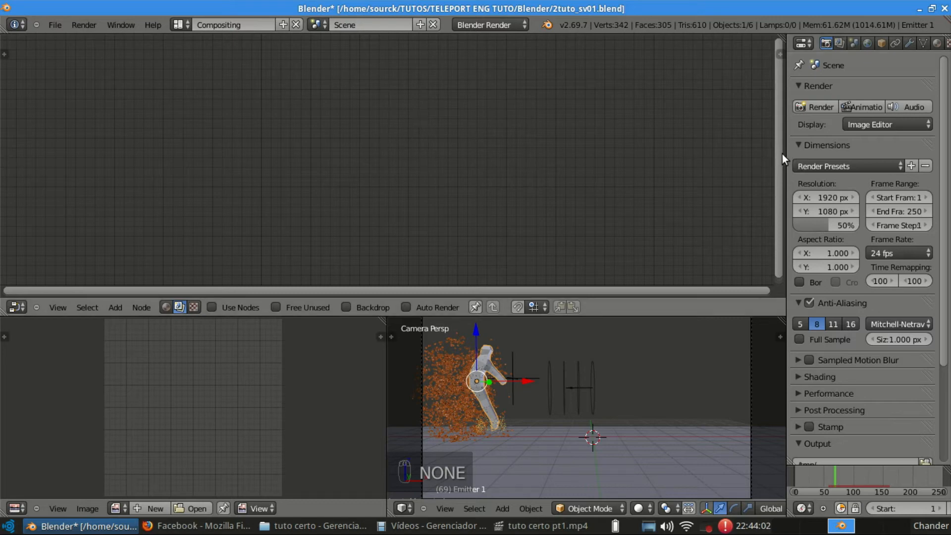
left_click_drag(786, 157, 737, 158)
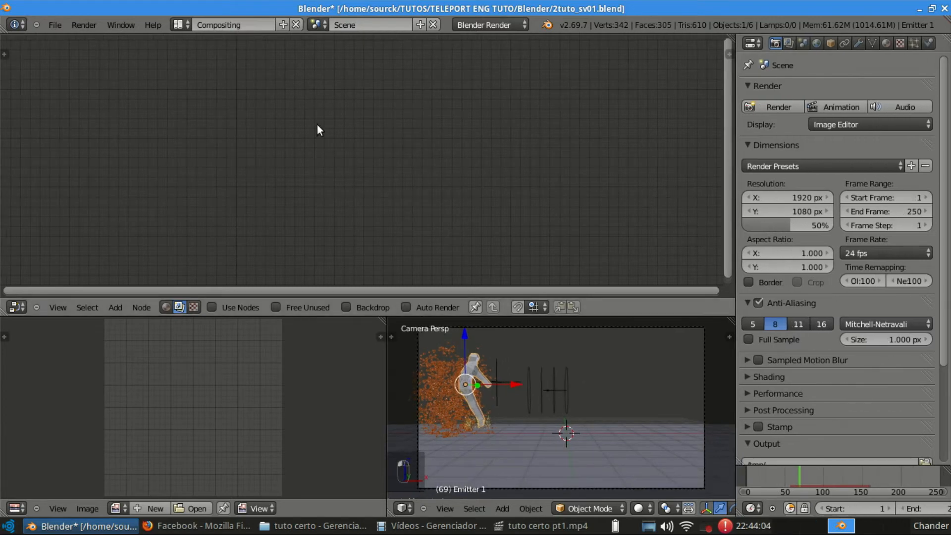
left_click(178, 25)
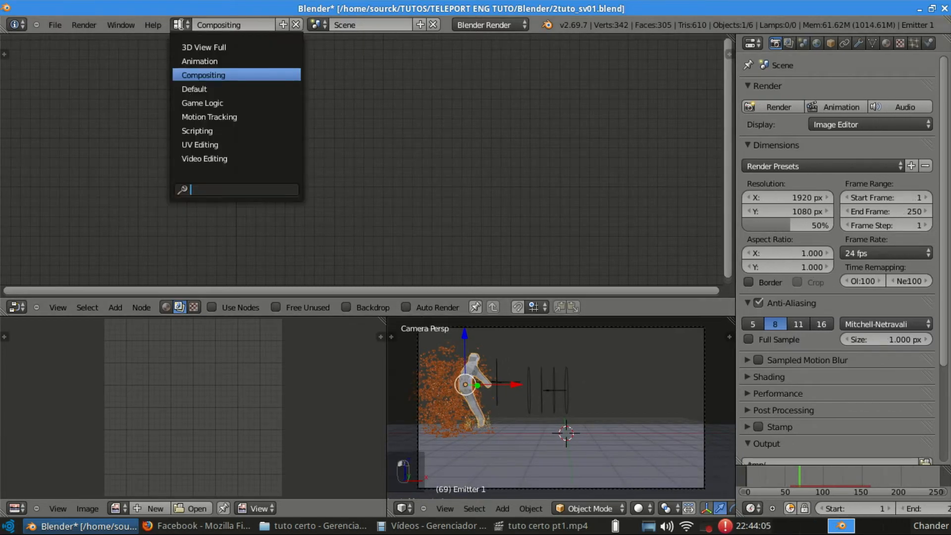
left_click(236, 158)
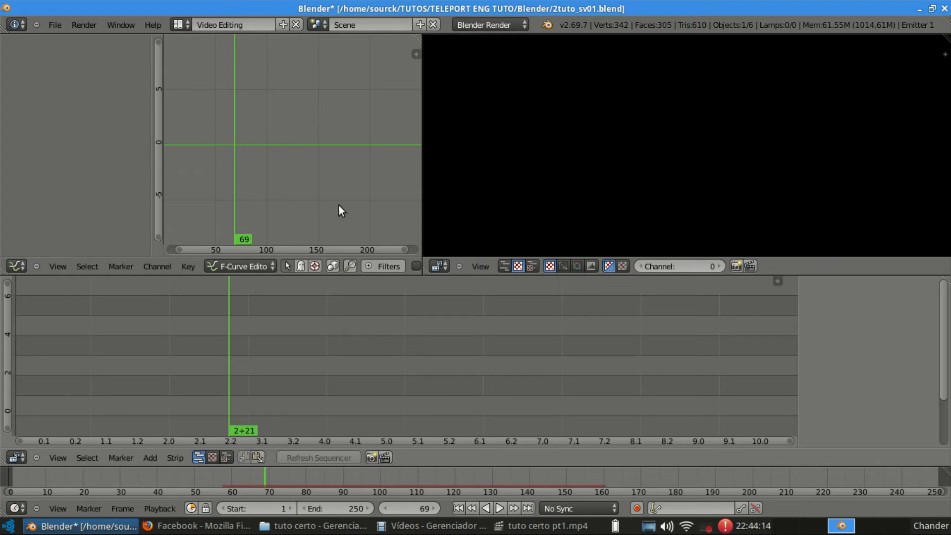
left_click(178, 24)
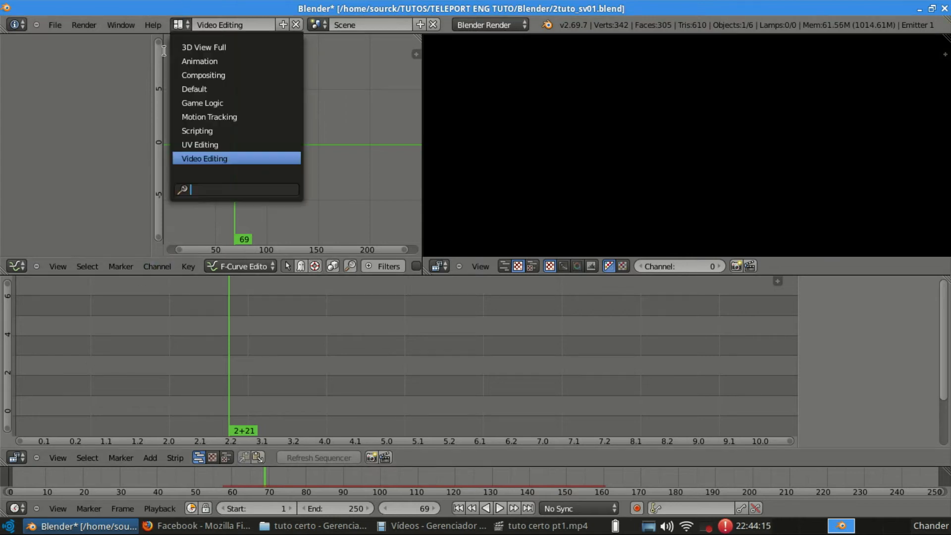
left_click(219, 89)
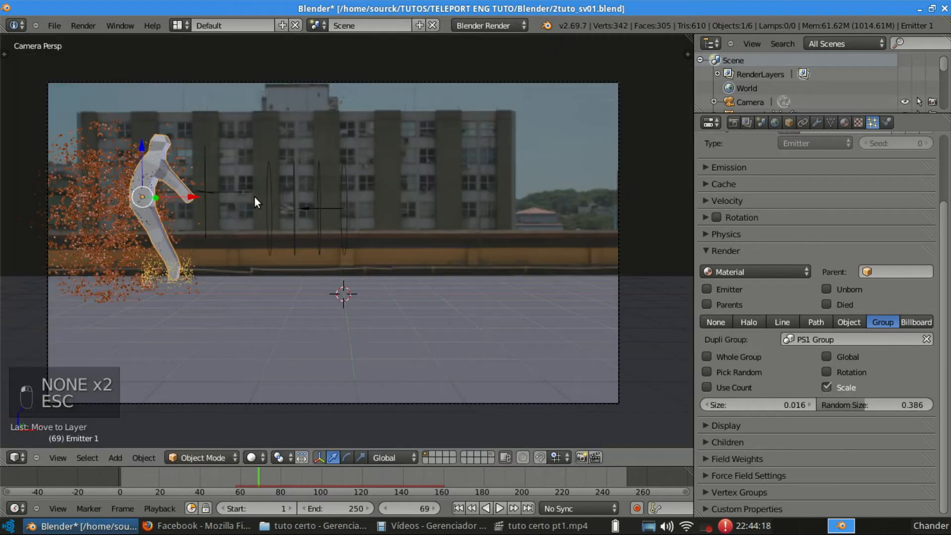
Save the file and set the render shading's alpha mode to Transparent, checking it with a render of frame 69.
key("ctrl+s")
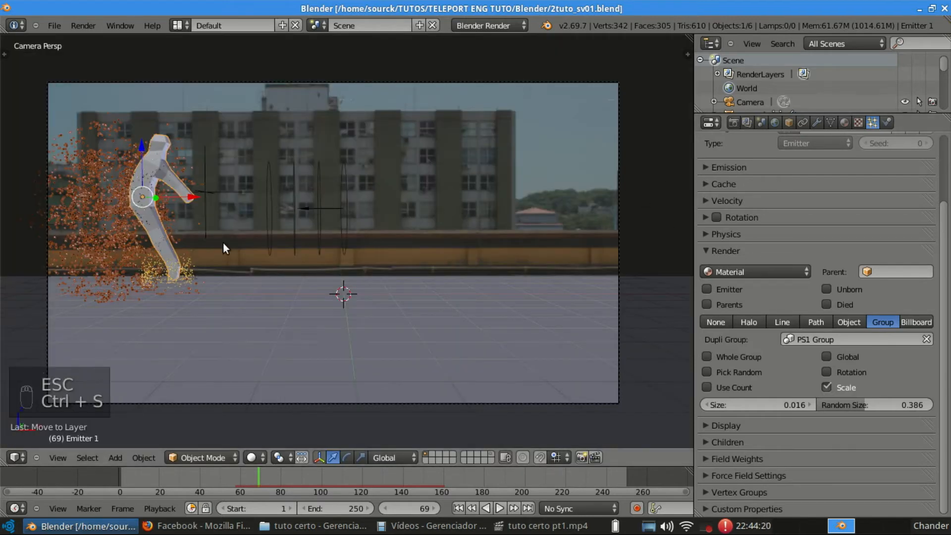
right_click(329, 314)
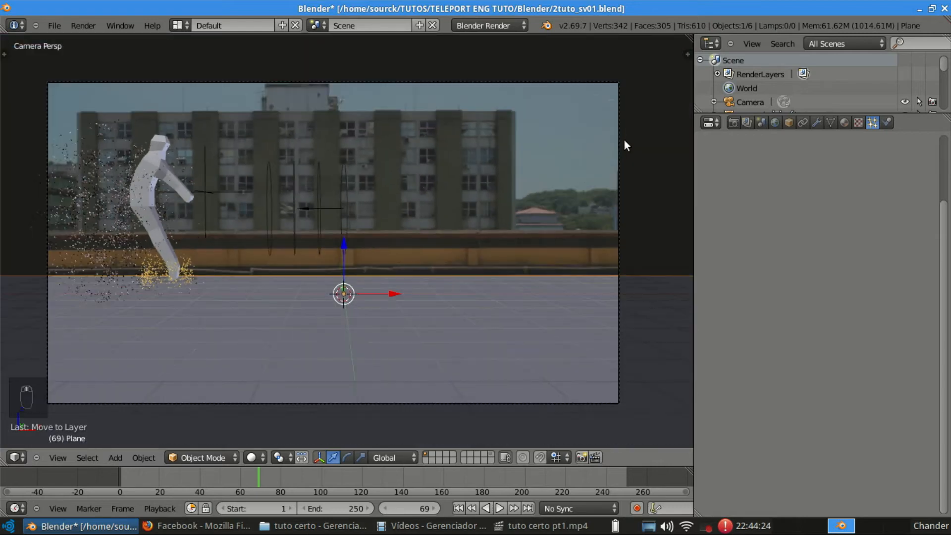
left_click(733, 123)
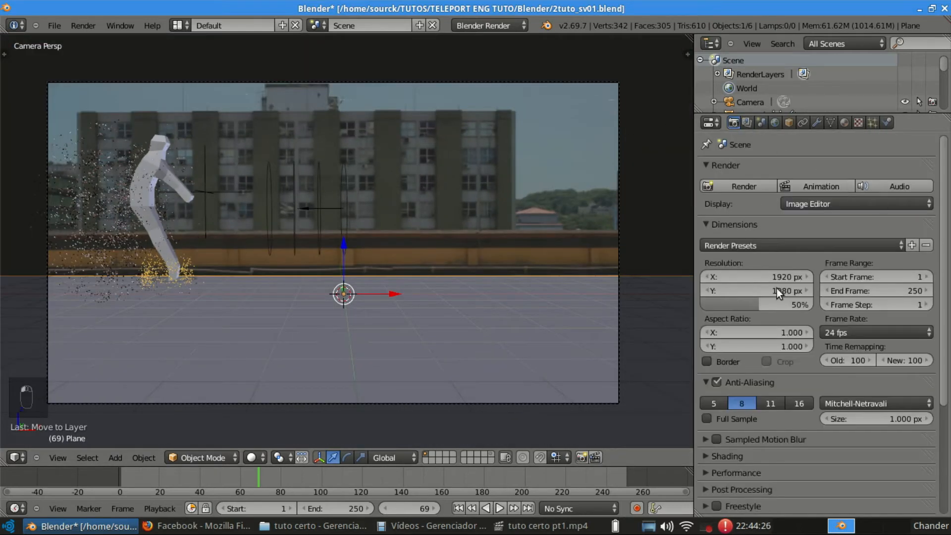
scroll(758, 347, "down", 5)
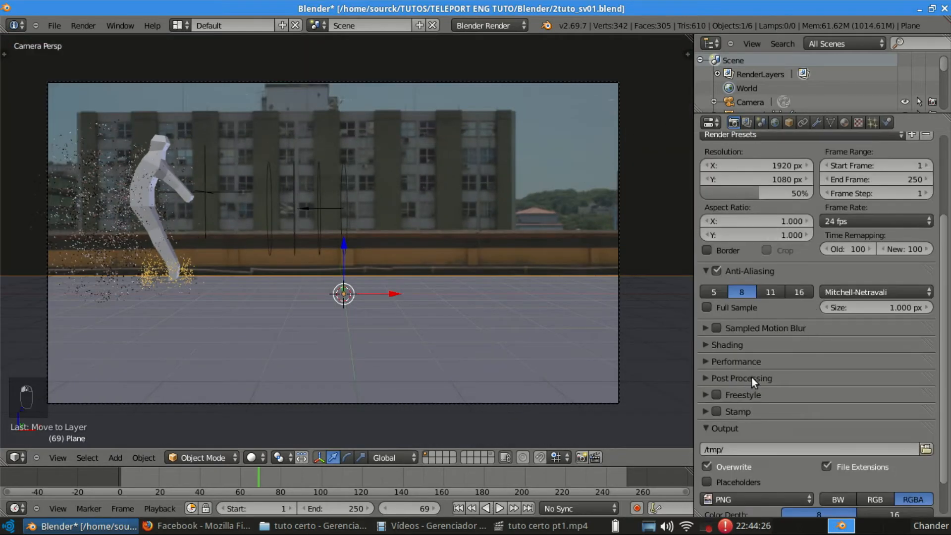
left_click(739, 343)
left_click(907, 380)
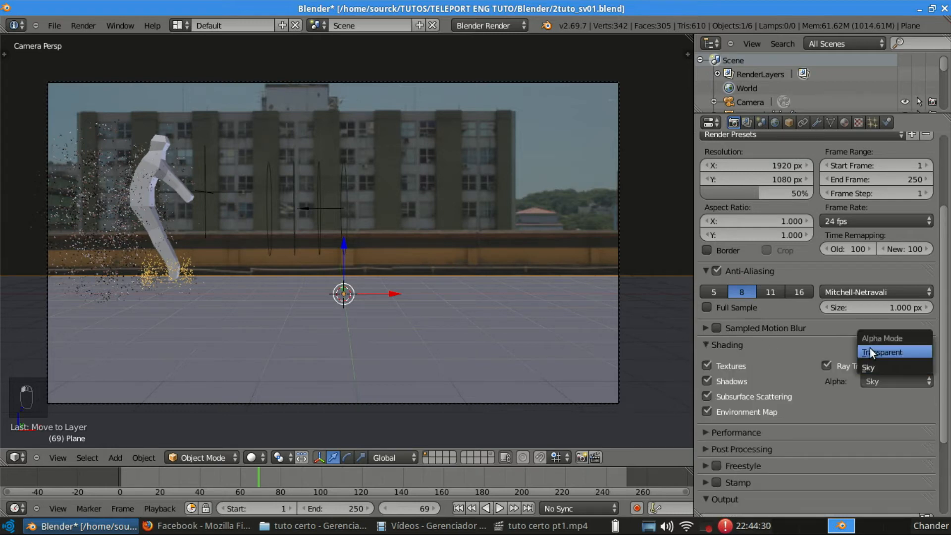
left_click(870, 347)
key("F12")
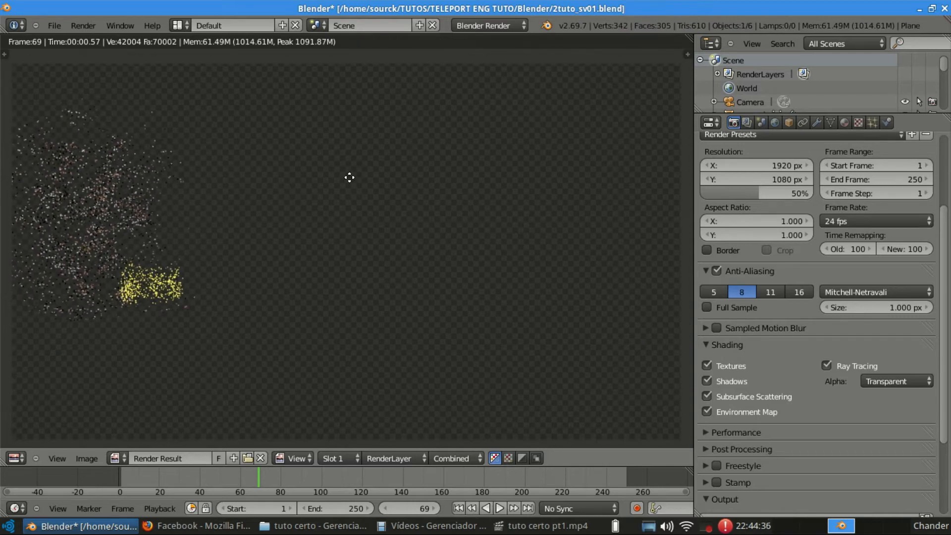
key("Escape")
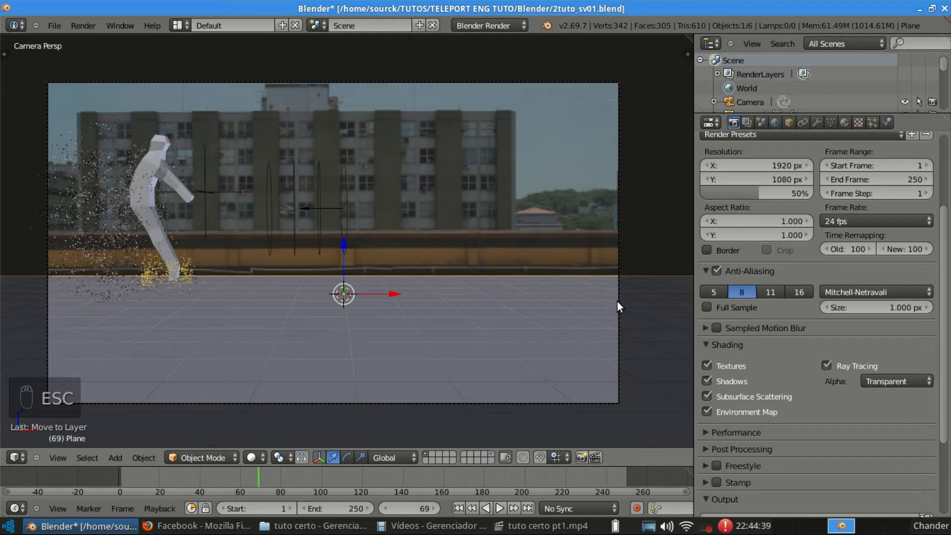
Set the render's anti-aliasing to 11 samples and the resolution scale to 100%, and save the file.
left_click(774, 345)
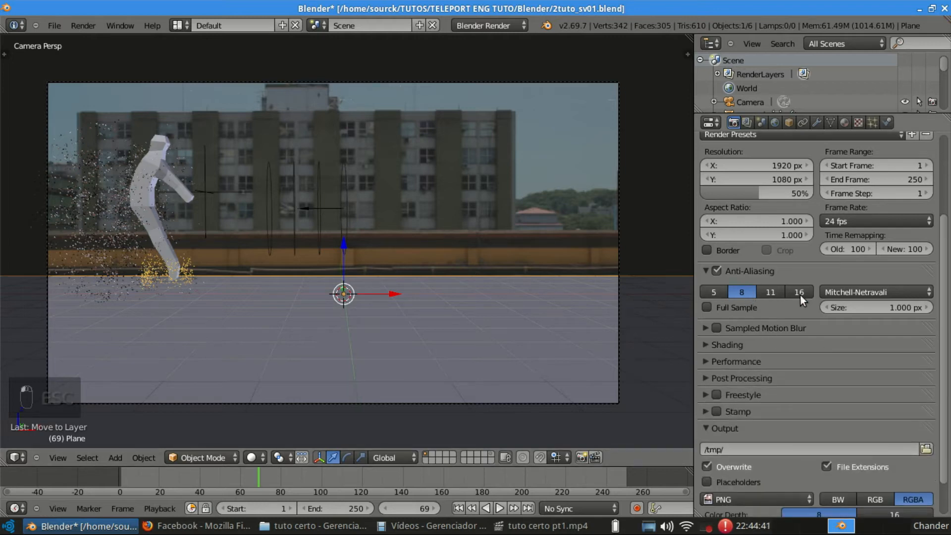
left_click(771, 291)
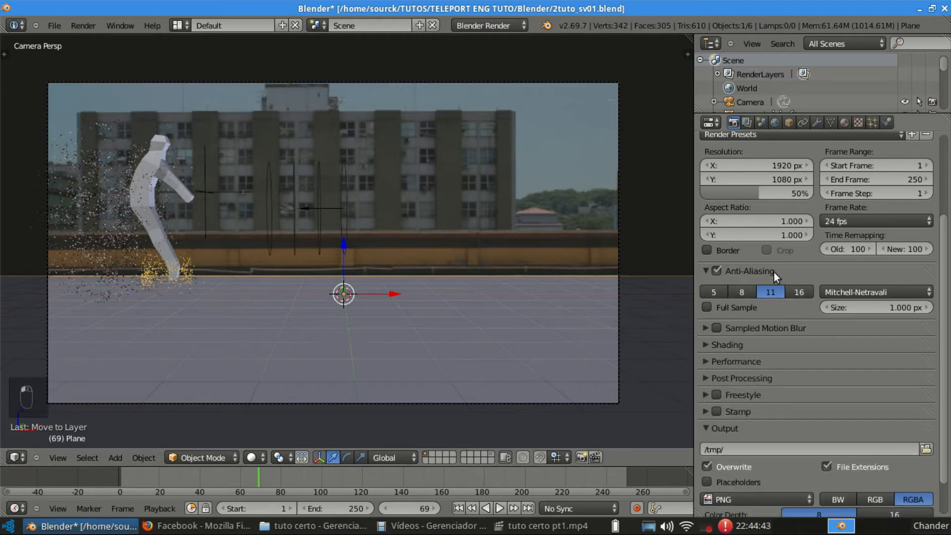
left_click_drag(747, 199, 821, 222)
scroll(822, 221, "up", 4)
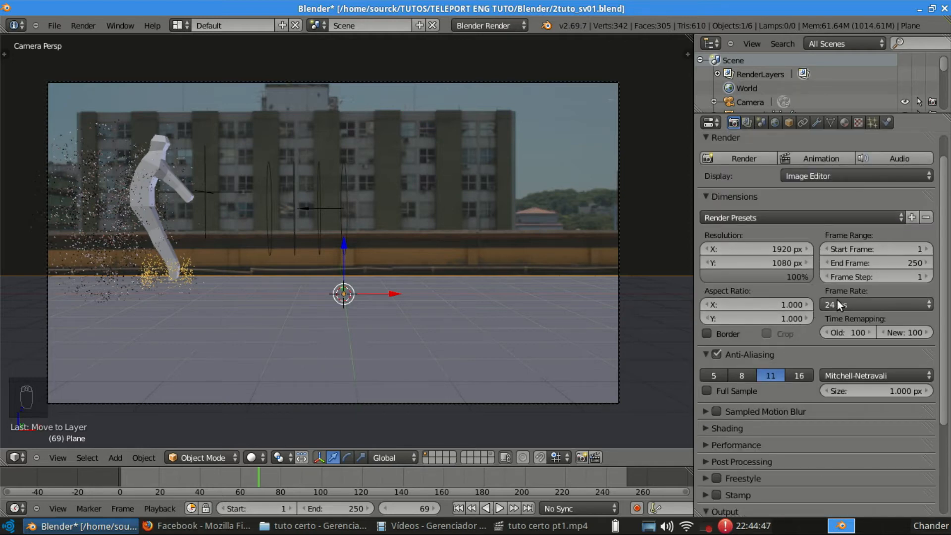
scroll(830, 311, "down", 4)
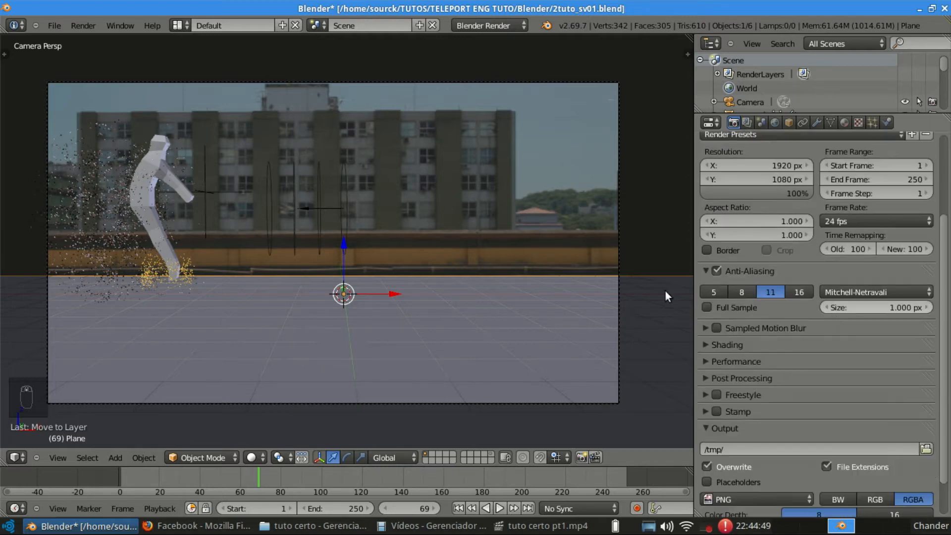
key("ctrl+s")
left_click(357, 258)
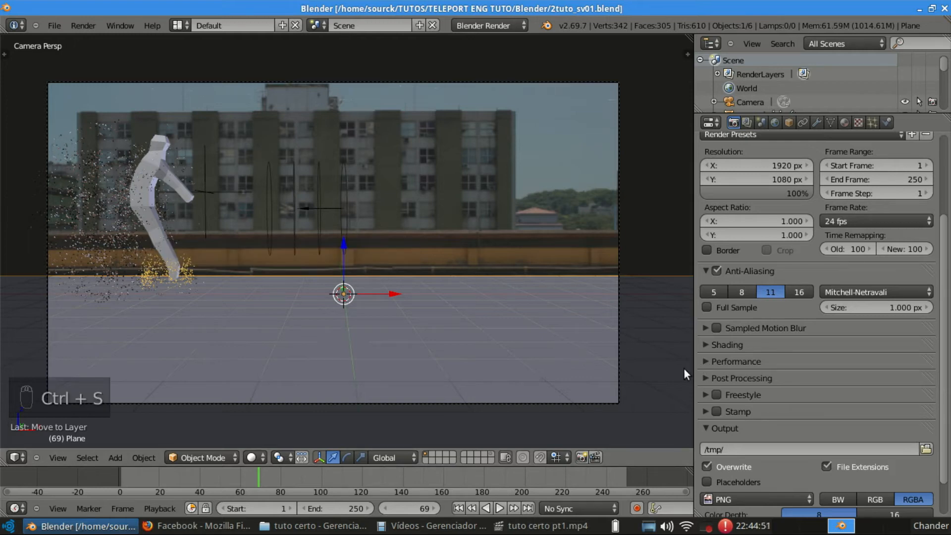
Set the PNG output to a color depth of 16 with 0% compression and save the file.
scroll(849, 470, "down", 2)
left_click(895, 470)
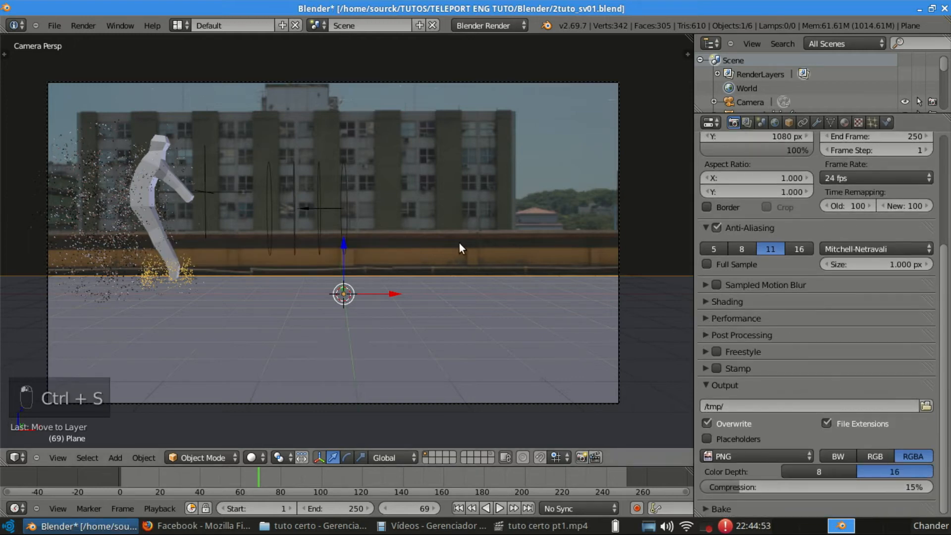
left_click_drag(739, 486, 706, 486)
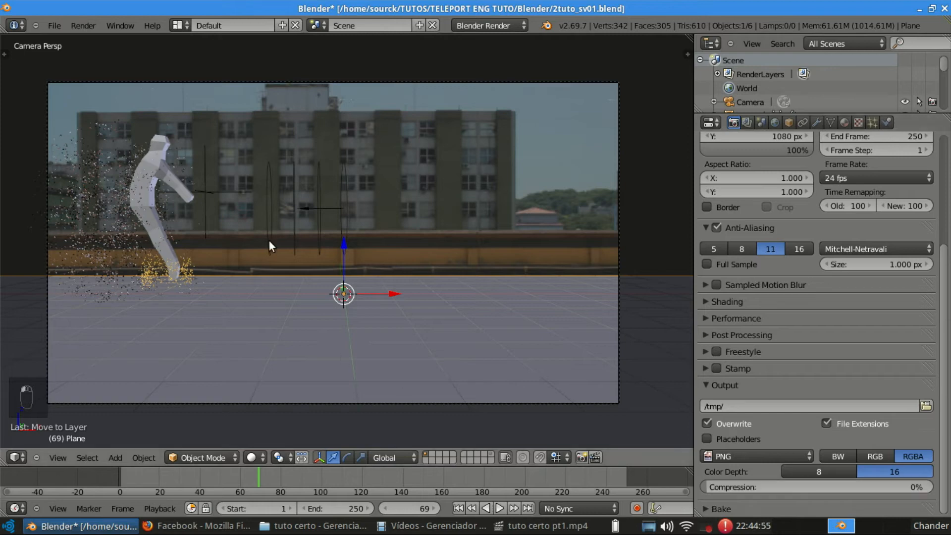
key("ctrl+s")
left_click(430, 202)
Rename the scene's existing render layer to All.
scroll(430, 202, "up", 1)
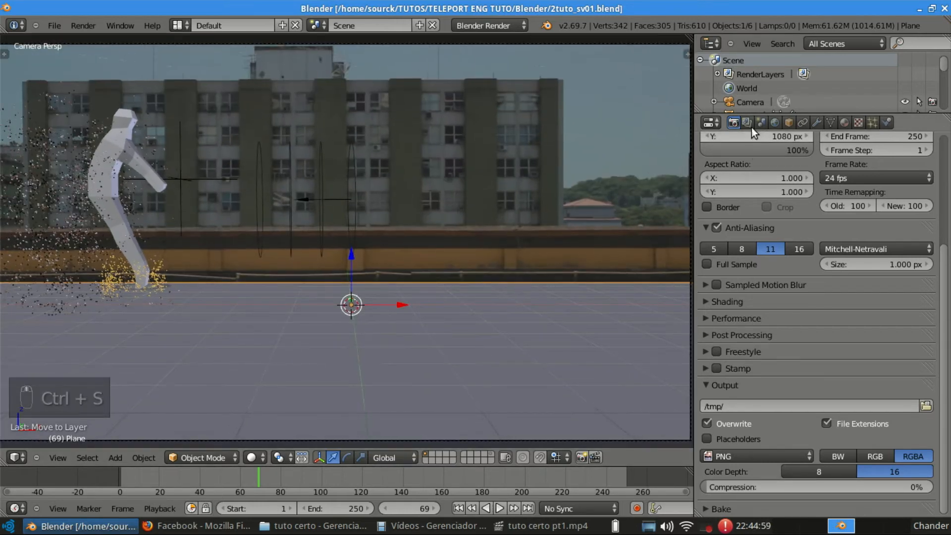
left_click(747, 123)
left_click(748, 174)
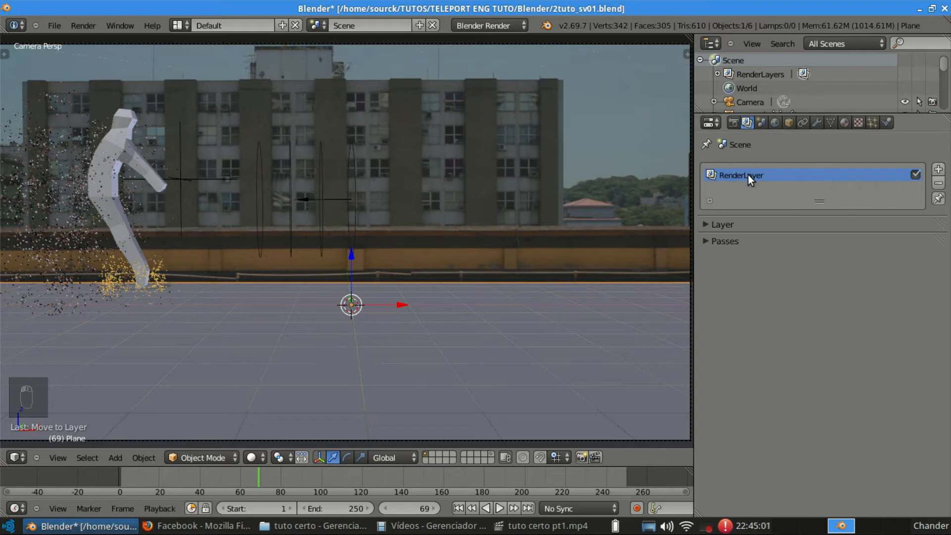
double_click(747, 175)
type("All")
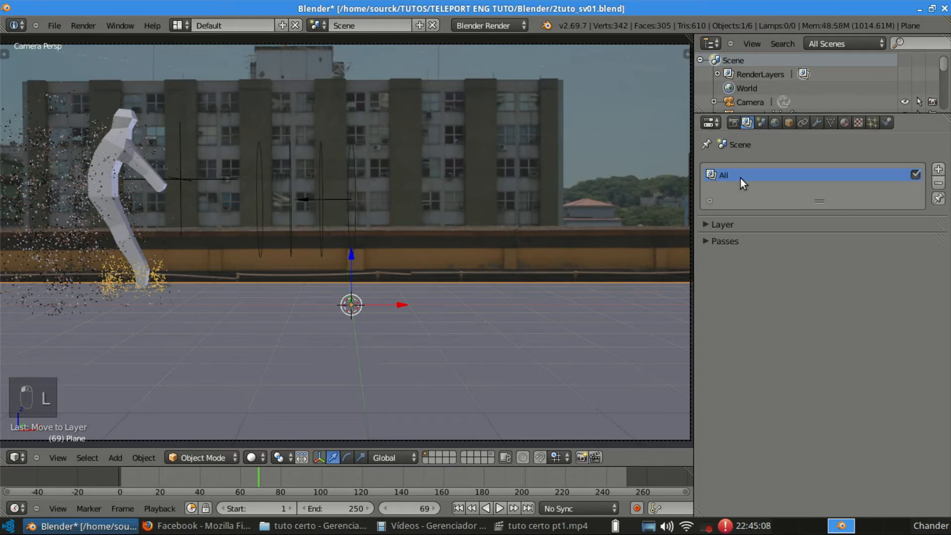
key("Return")
Add a second render layer named PS1.
left_click(938, 170)
double_click(751, 190)
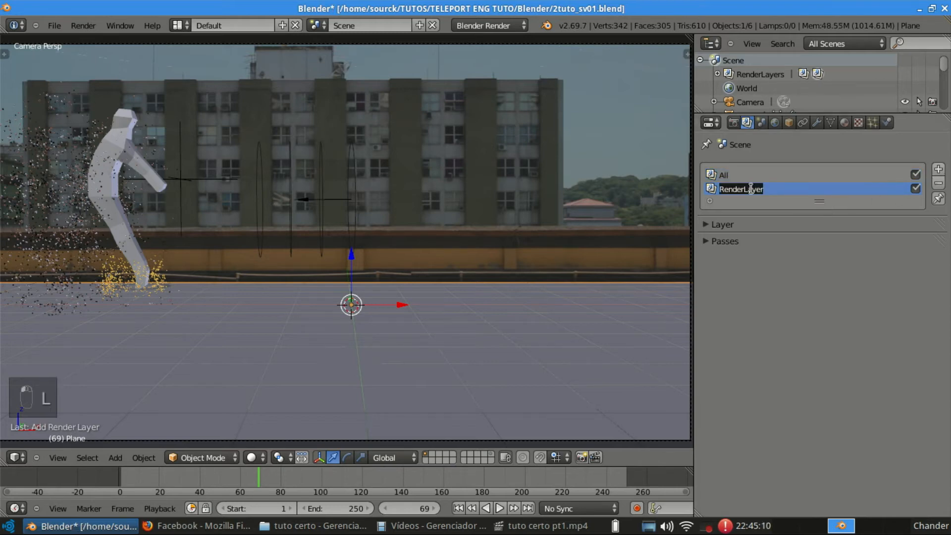
type("PS")
key("Return")
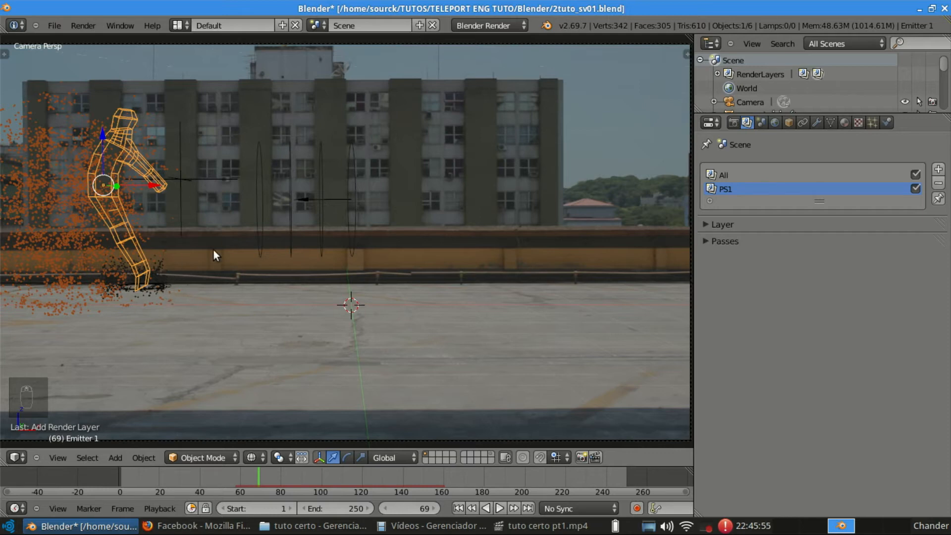
Rename the circle spark emitter at the figure's feet to Ps1.1.
right_click(155, 278)
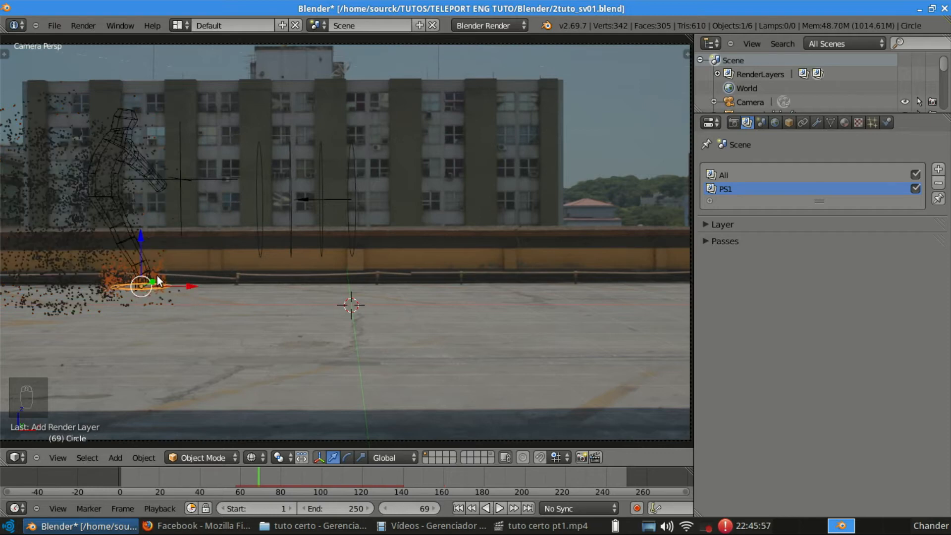
left_click(872, 122)
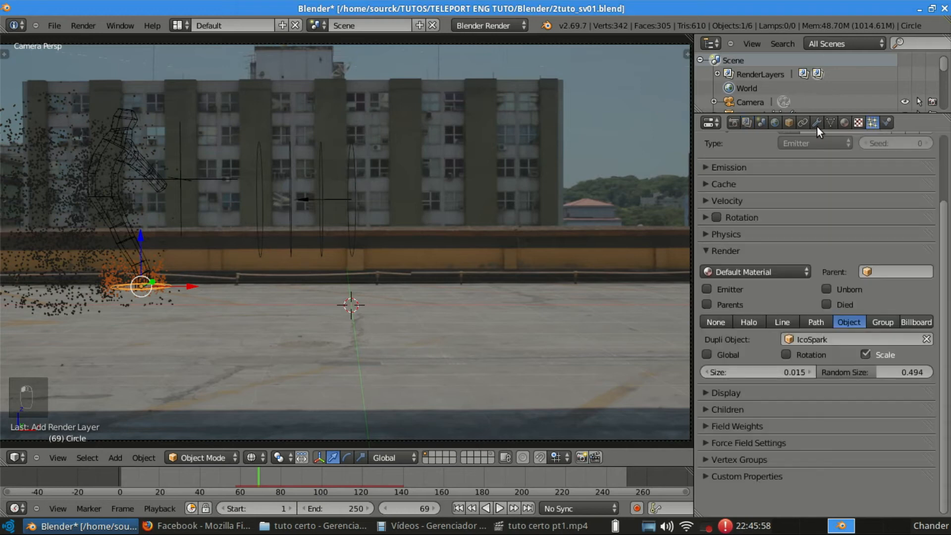
left_click(788, 123)
left_click(787, 168)
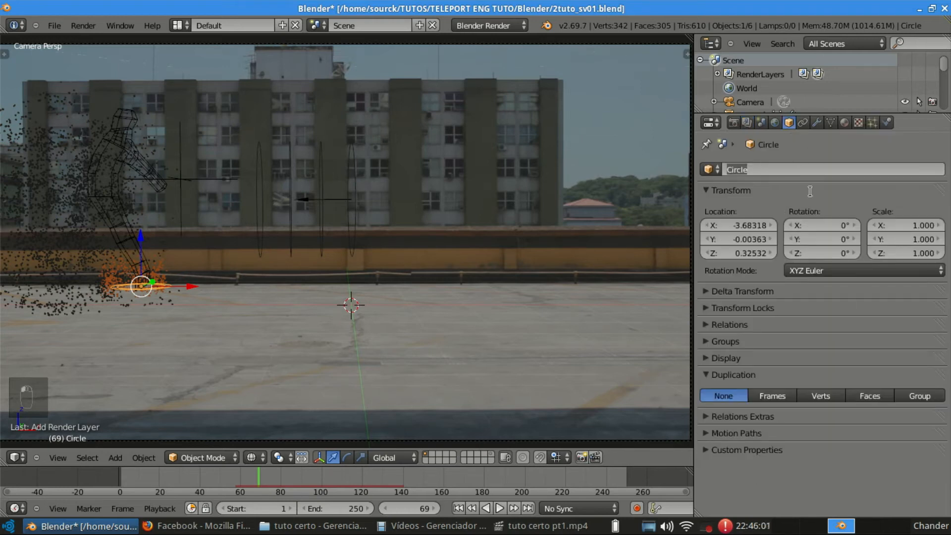
type("Ps1.1")
key("Return")
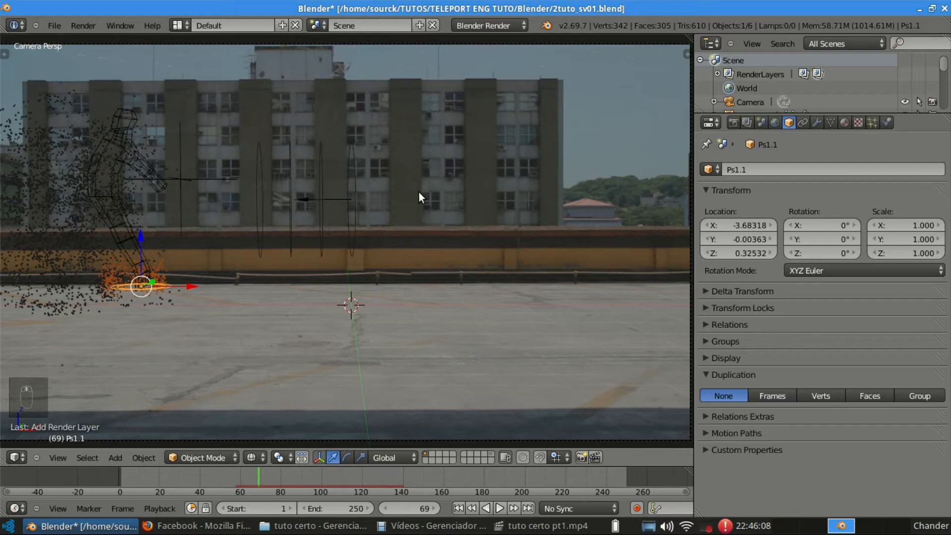
Limit the PS1 render layer to layer 1.
left_click(746, 122)
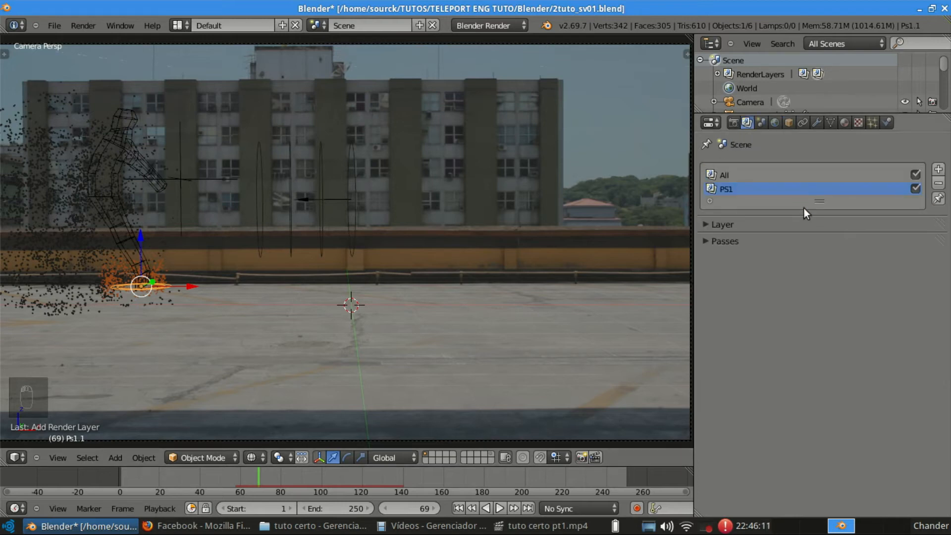
left_click(747, 223)
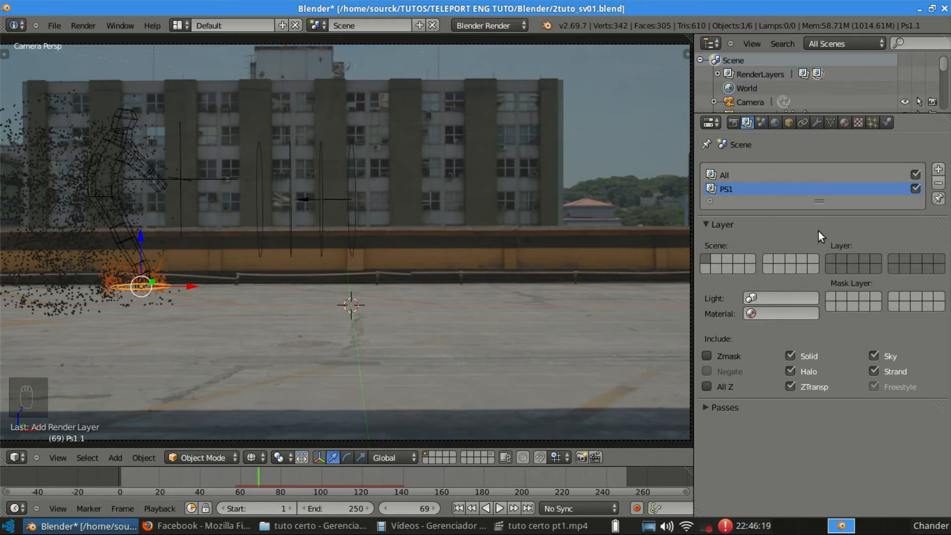
left_click(830, 258)
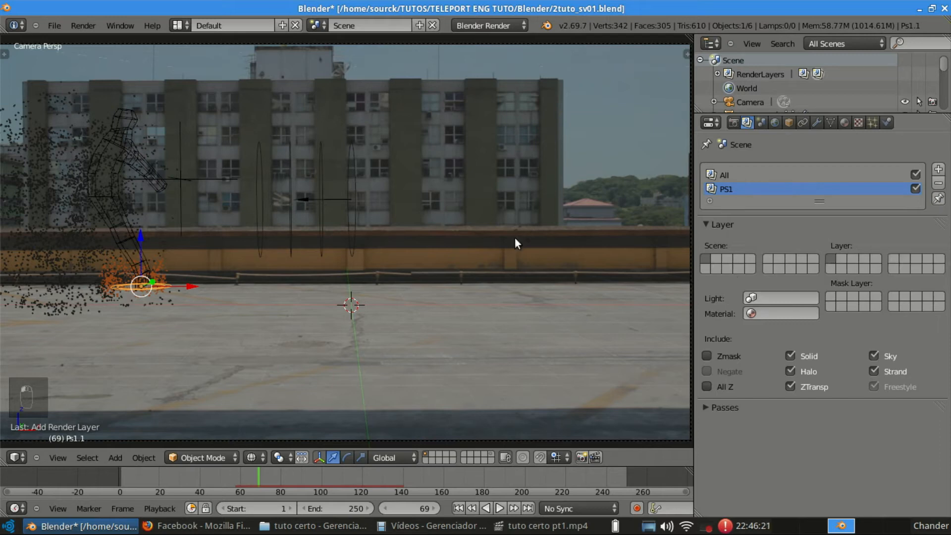
Add a third render layer named PS1.1 and limit it to layer 2.
left_click(938, 169)
double_click(745, 204)
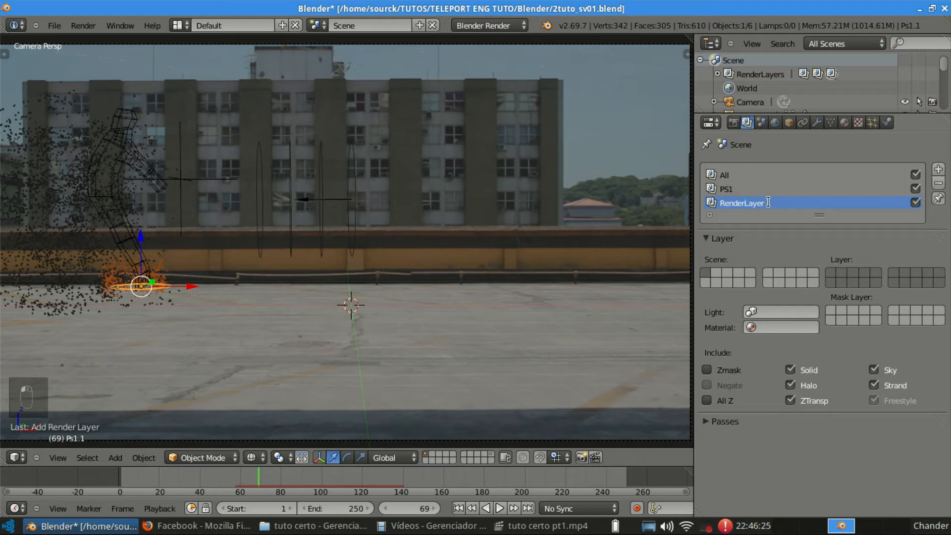
type("PS2")
key("Return")
double_click(748, 203)
type("PS1")
key("Return")
left_click(842, 271)
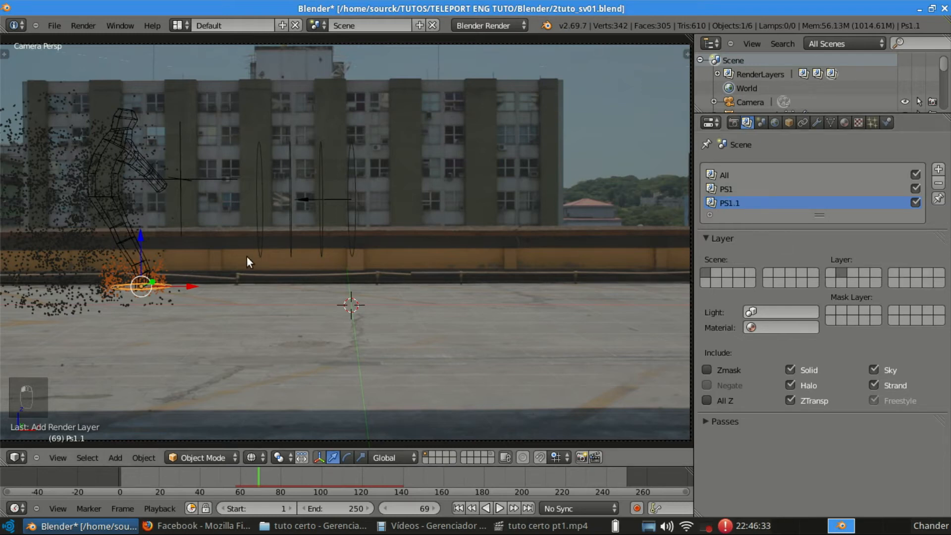
Move the Ps1.1 emitter to layer 2 and show that layer together with layer 1.
key("n")
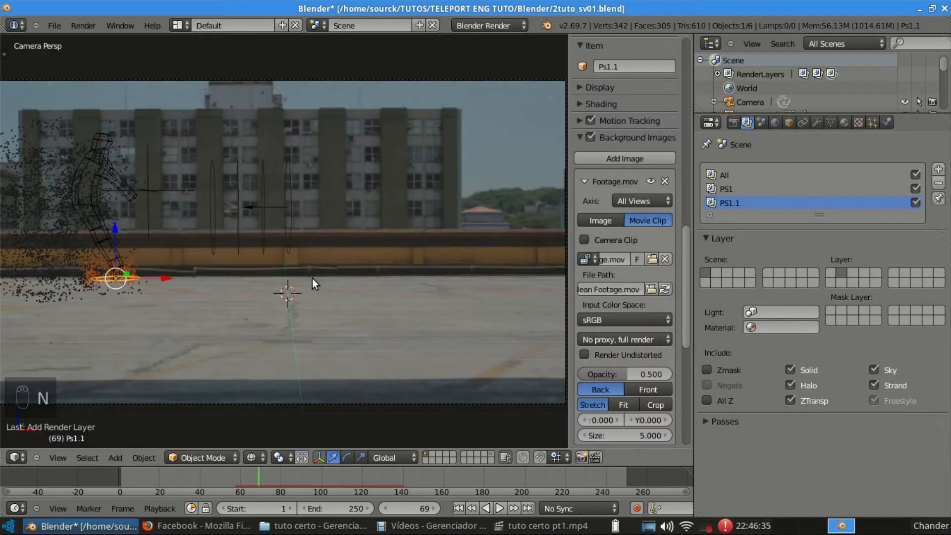
key("n")
key("m")
left_click(426, 300)
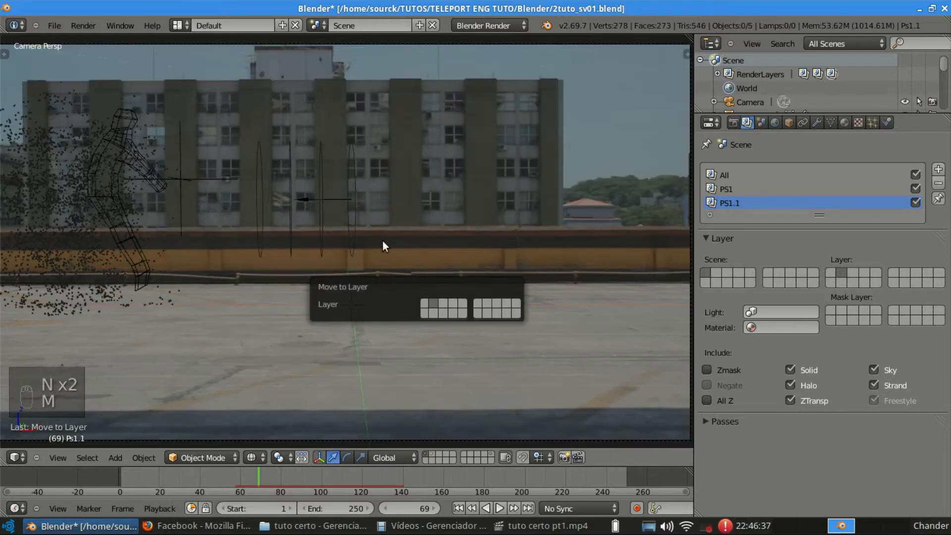
left_click(432, 455, "shift")
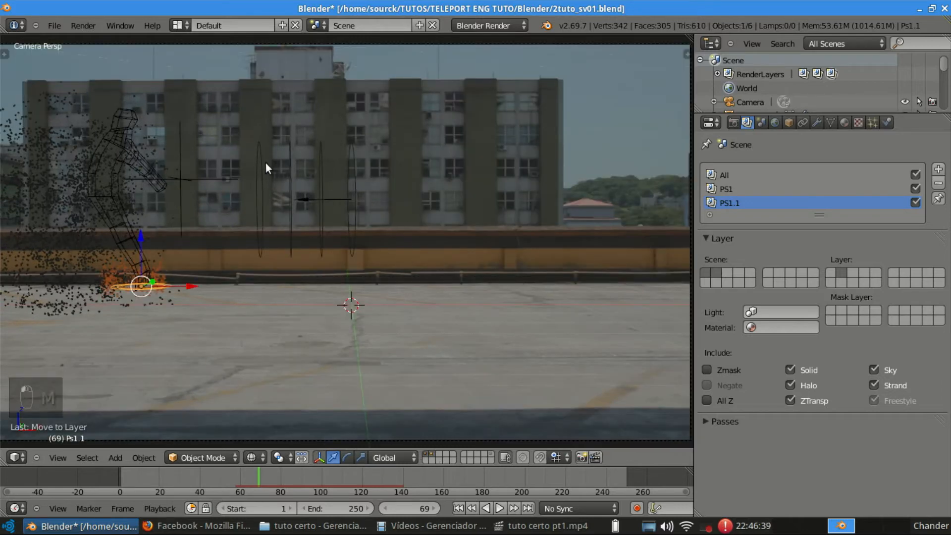
Render frame 69 and inspect the body and spark particles in the result.
scroll(309, 199, "down", 2)
scroll(309, 198, "up", 1)
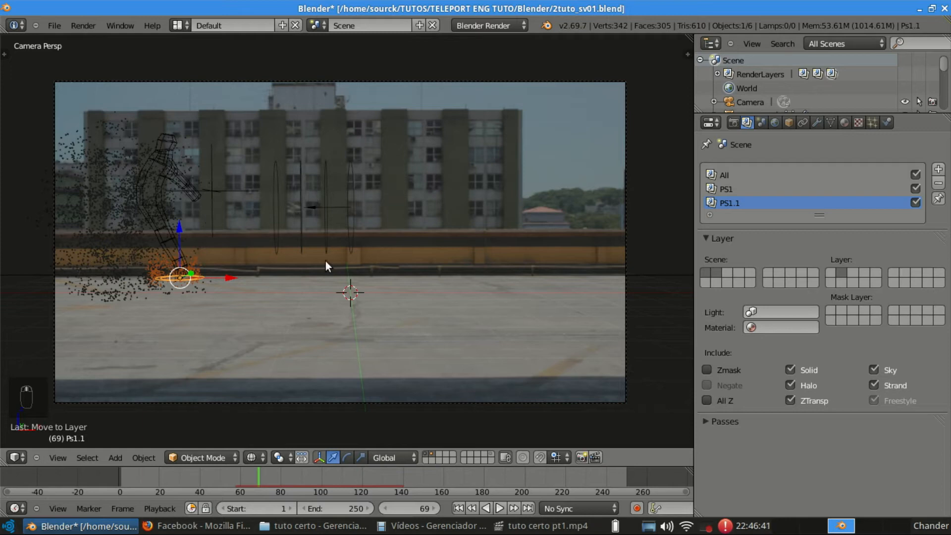
right_click(664, 271)
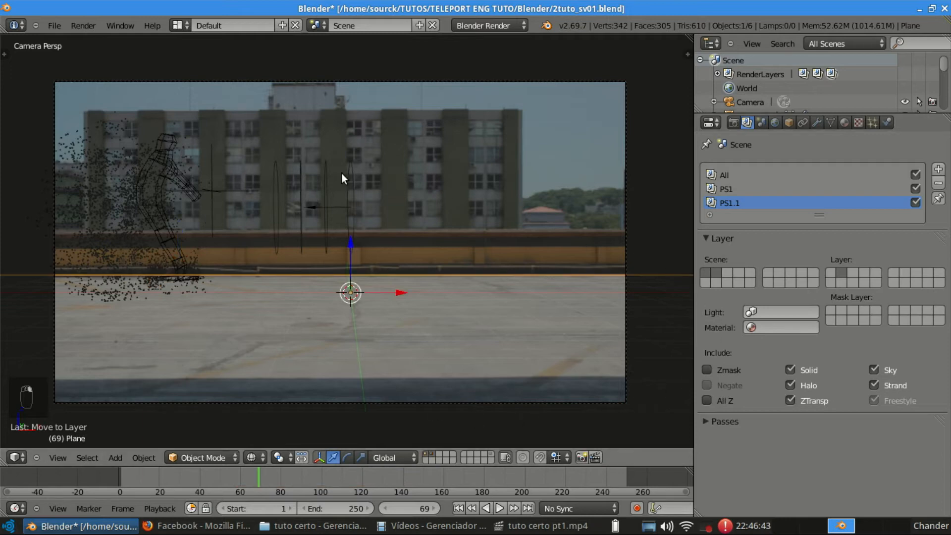
key("n")
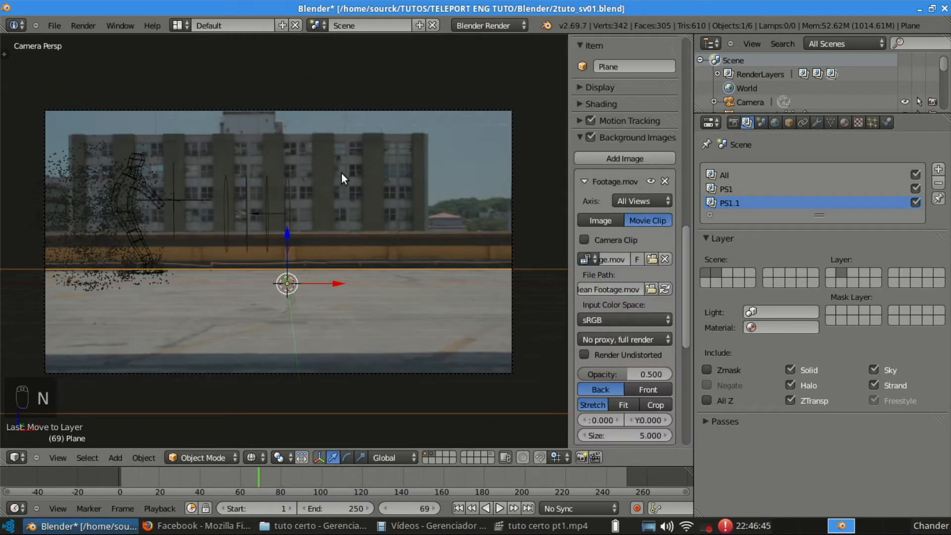
key("n")
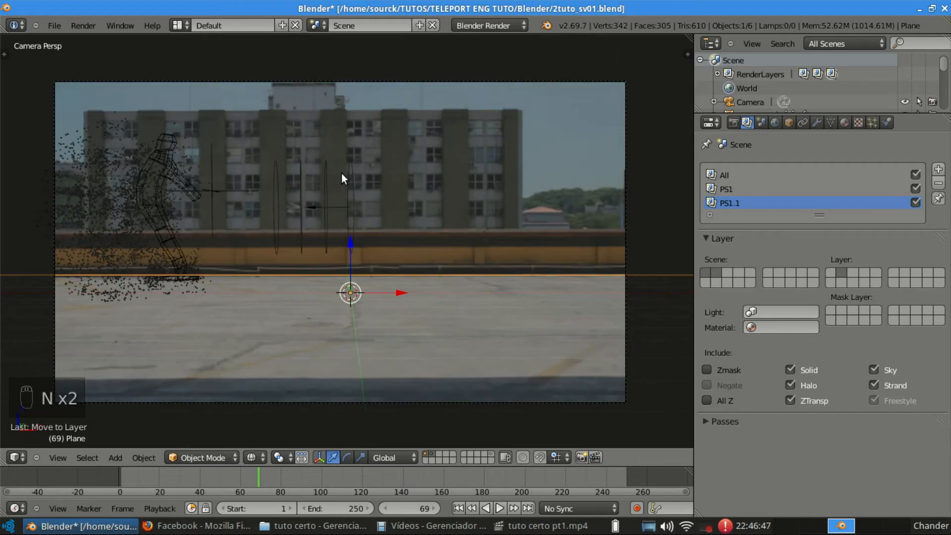
key("F12")
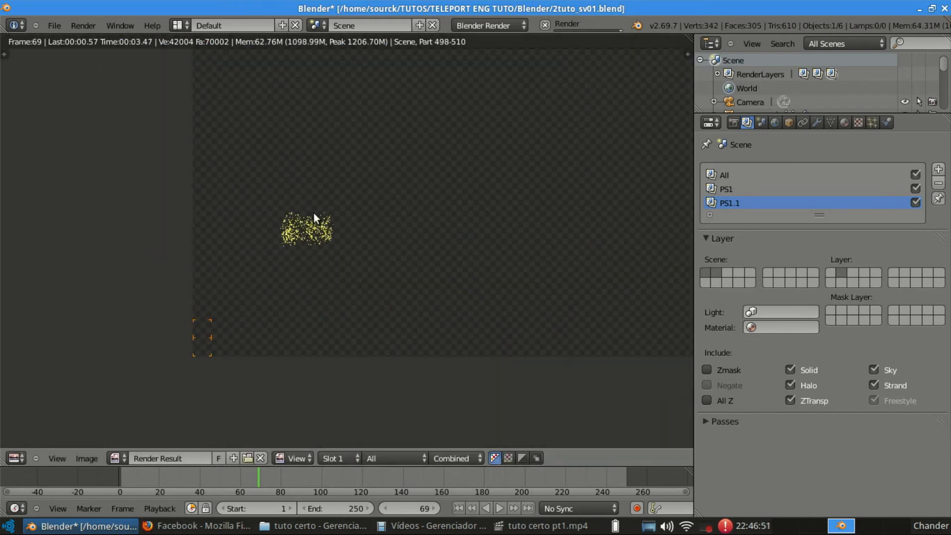
middle_click_drag(313, 214, 305, 266)
scroll(331, 244, "up", 2)
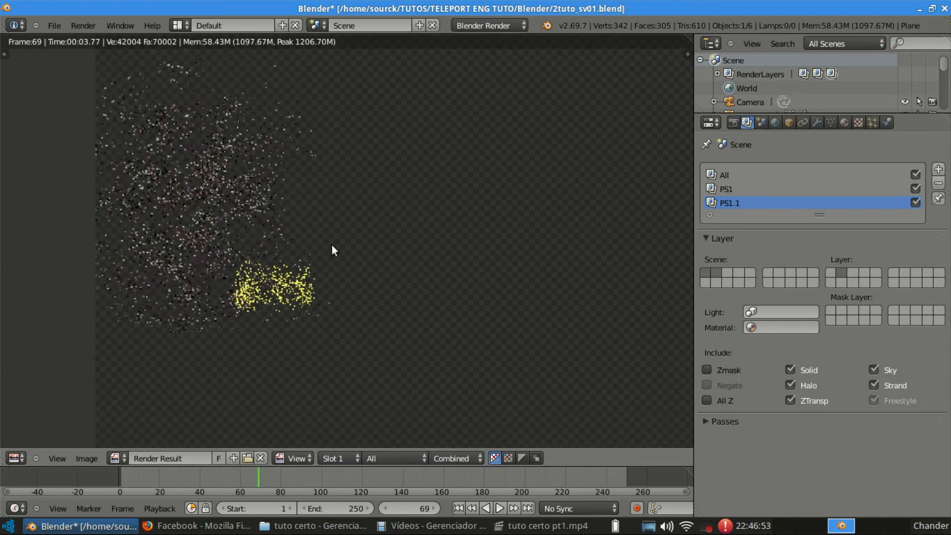
scroll(360, 228, "down", 3)
key("Escape")
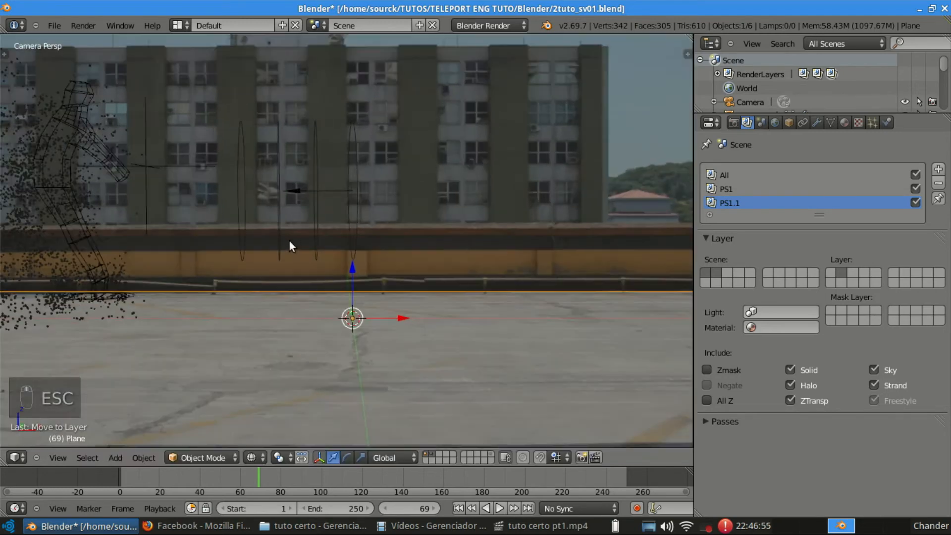
Add a Sun lamp and raise it along the Z axis high above the scene.
key("shift+a")
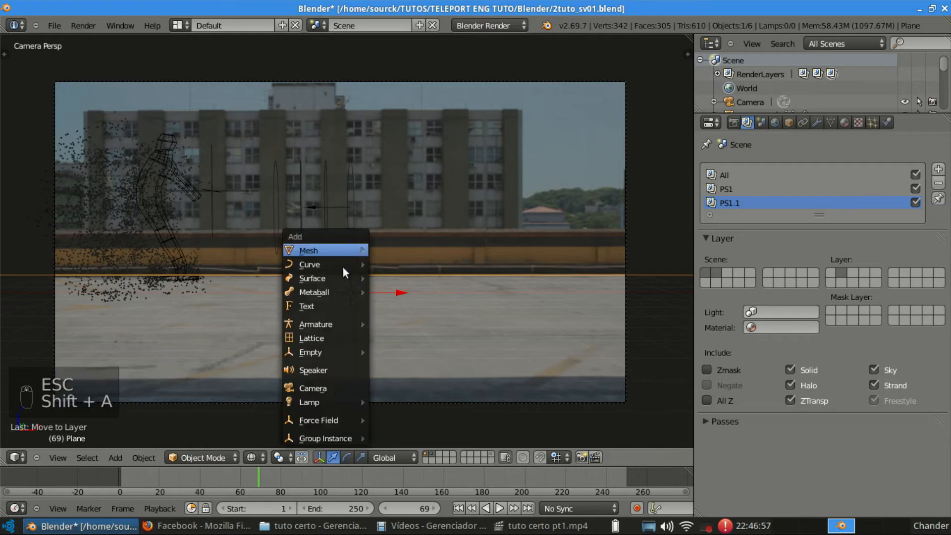
mouse_move(328, 402)
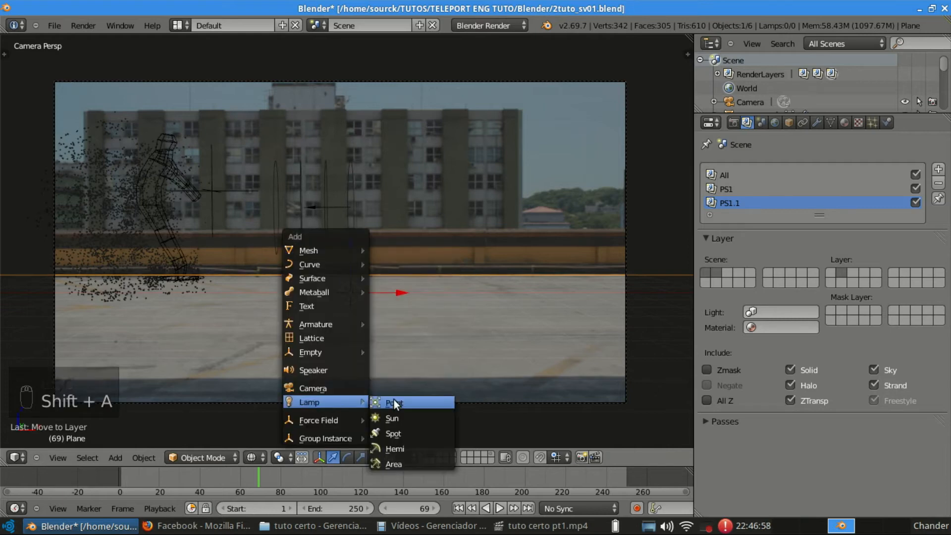
left_click(426, 416)
scroll(438, 283, "down", 6)
key("g")
key("z")
left_click(338, 19)
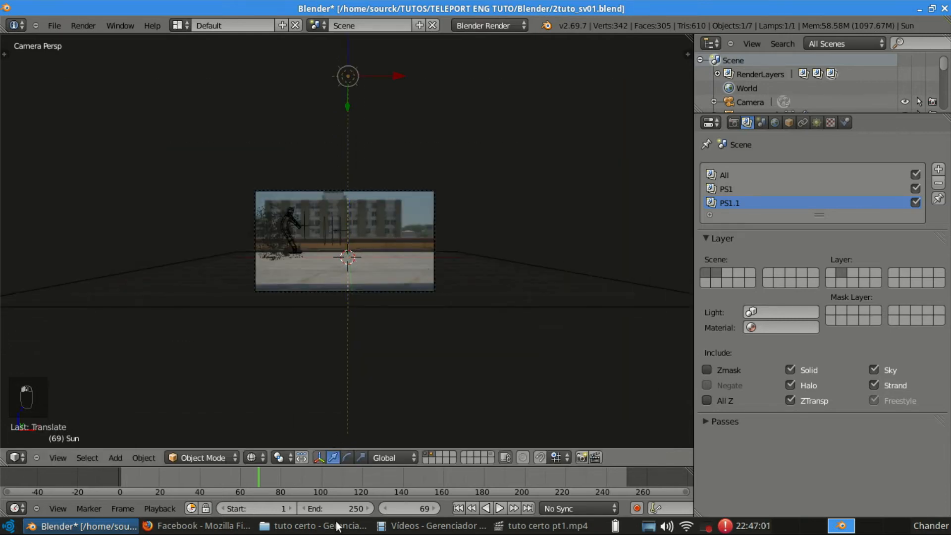
Render frame 69 with the Sun lamp, inspect the particle lighting, and save the file.
scroll(382, 263, "up", 6)
key("F12")
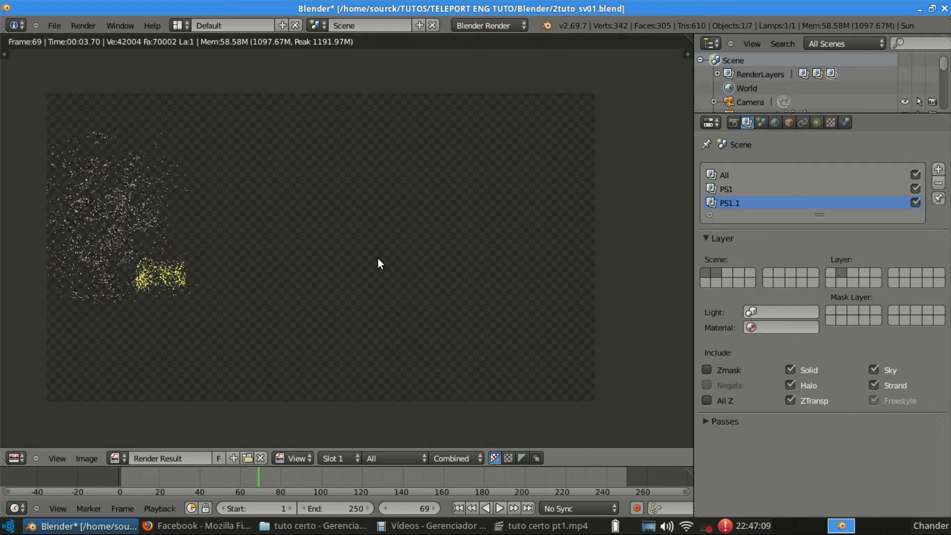
scroll(147, 227, "up", 1)
middle_click_drag(147, 224, 186, 218)
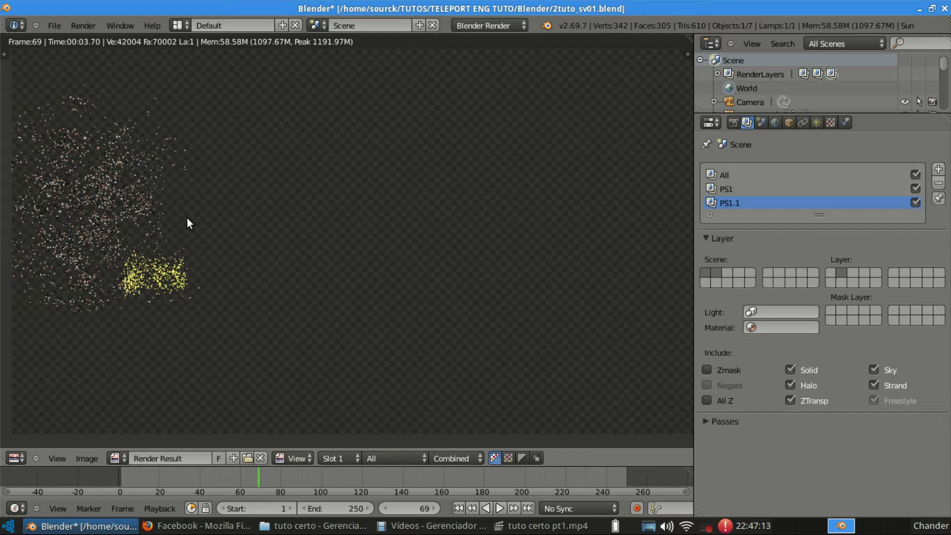
middle_click_drag(376, 244, 409, 239)
scroll(408, 239, "down", 1)
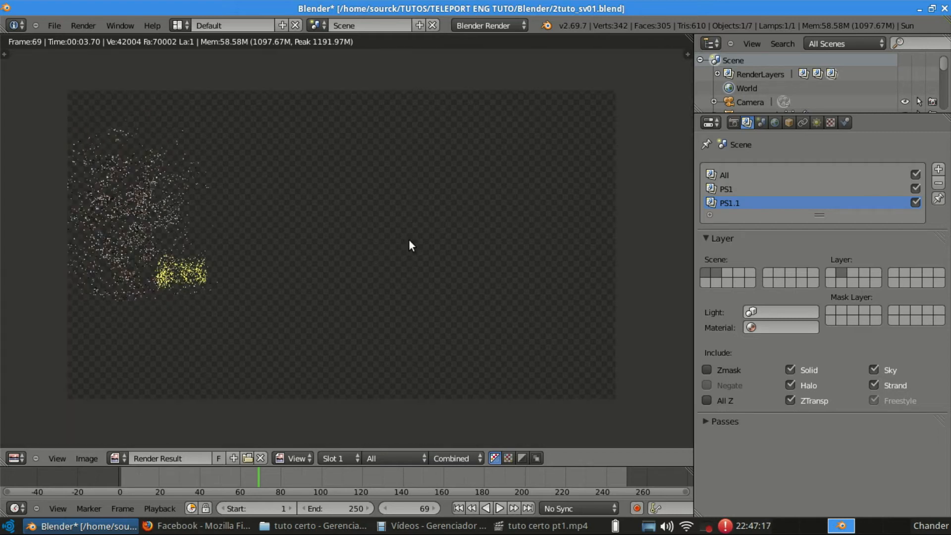
key("Escape")
key("ctrl+s")
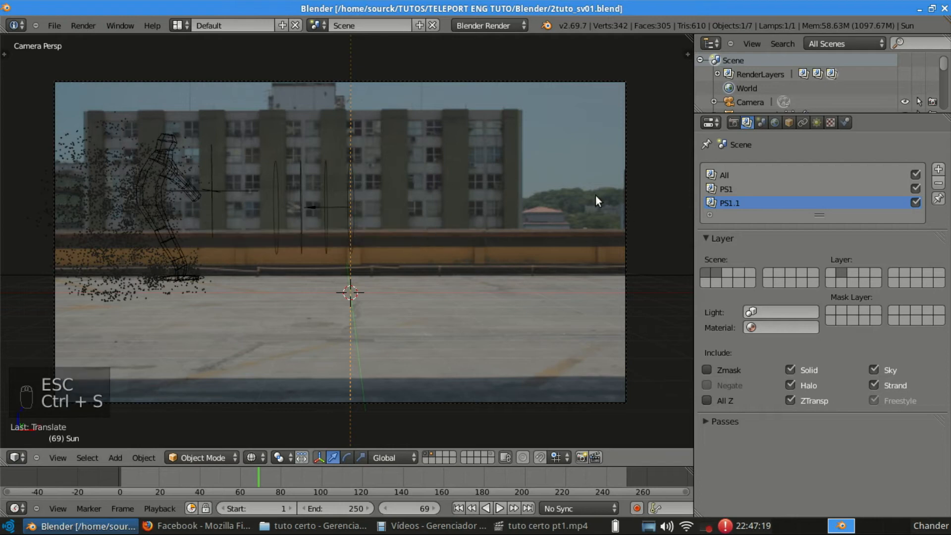
Move the Sun lamp to layer 11 and enable that layer in the PS1 render layer and the scene.
key("m")
left_click(465, 266)
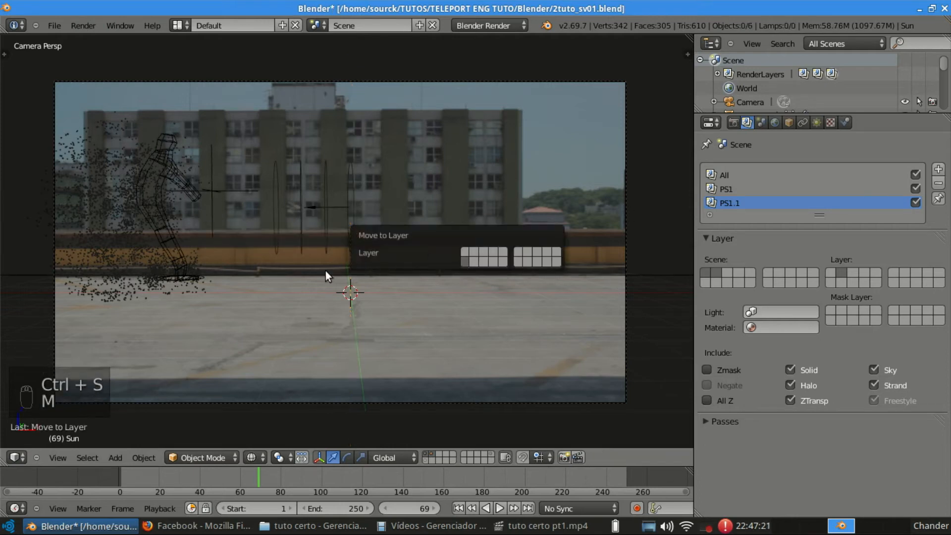
left_click(750, 188)
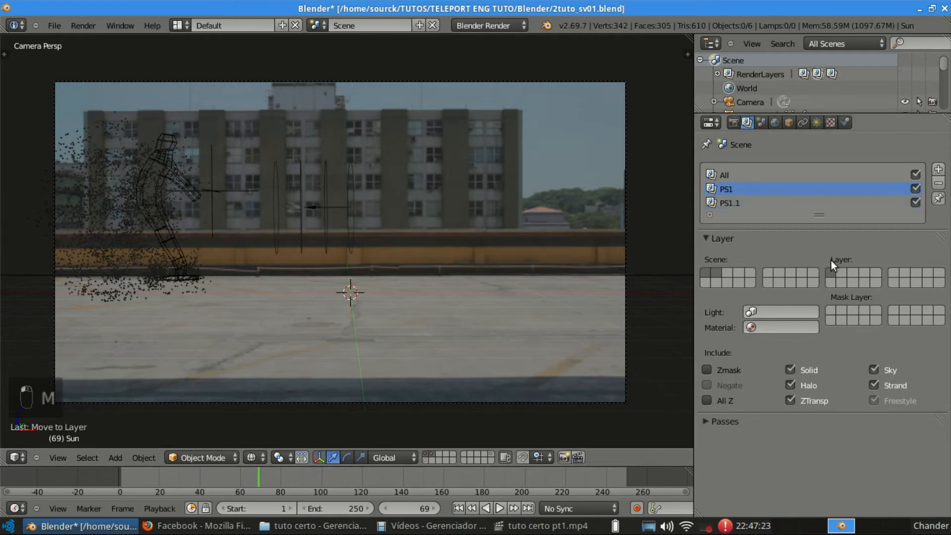
left_click(830, 282, "shift")
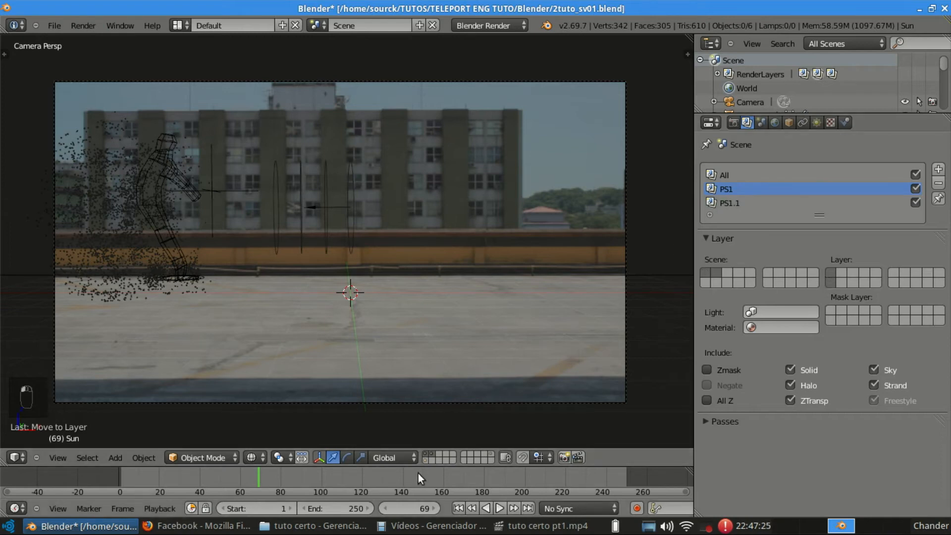
left_click(424, 461, "shift")
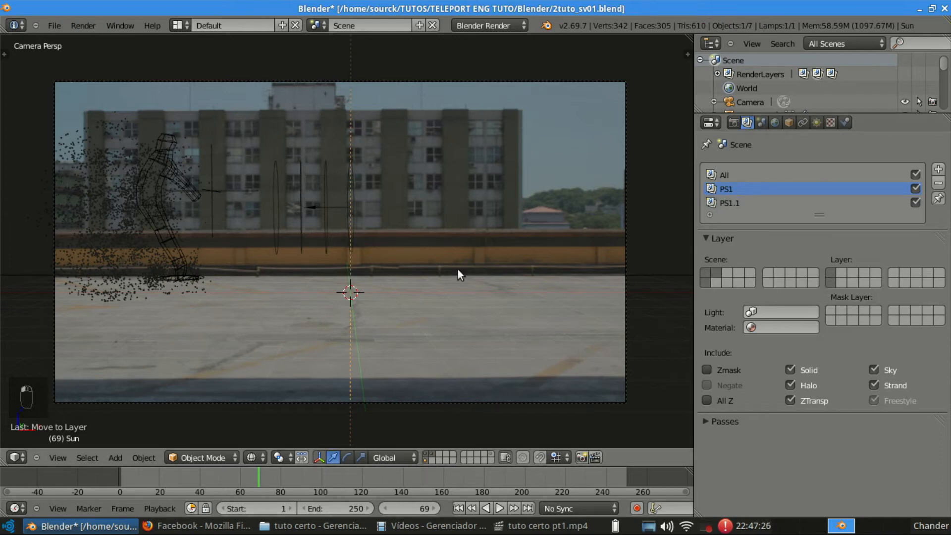
Move the camera to layer 11.
right_click(625, 296)
key("m")
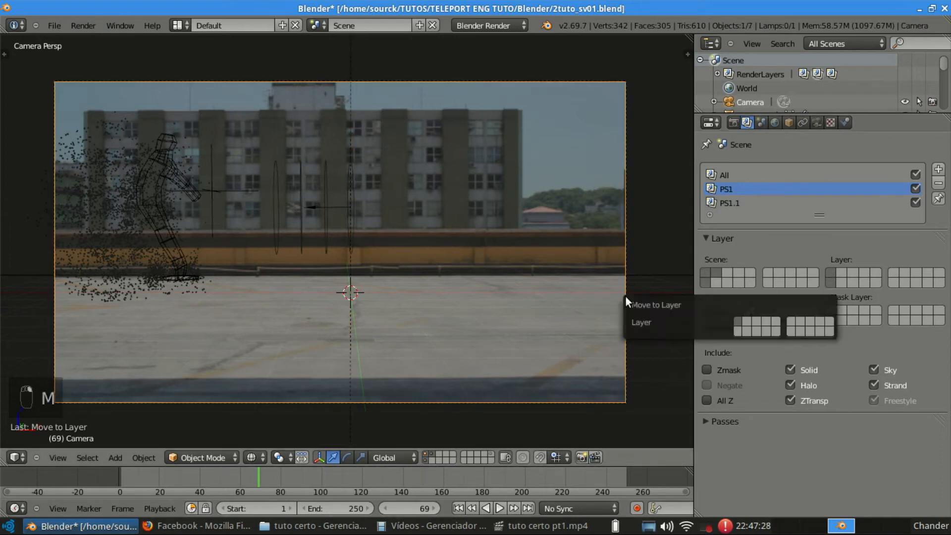
left_click(735, 332)
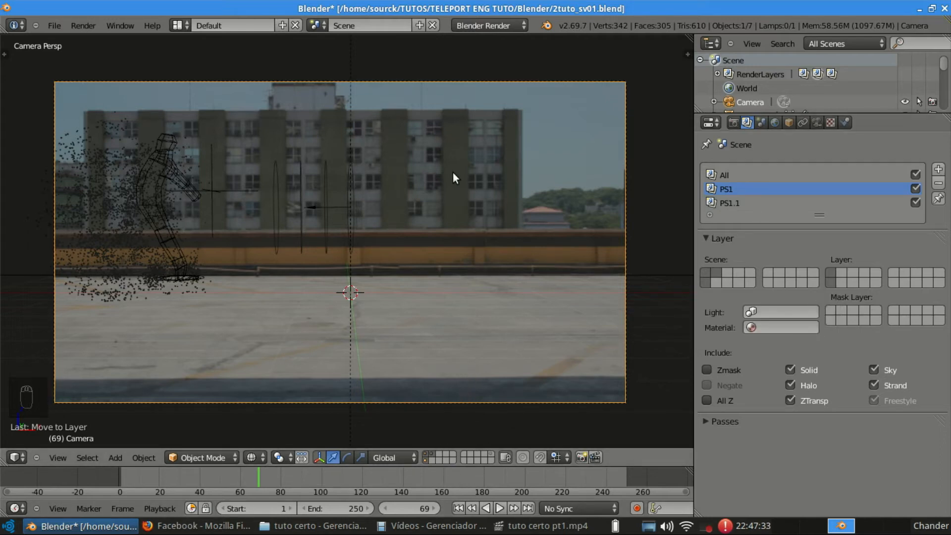
Switch to the PS1.1 render layer, select the ground plane in the scene, and save the file.
left_click(737, 203)
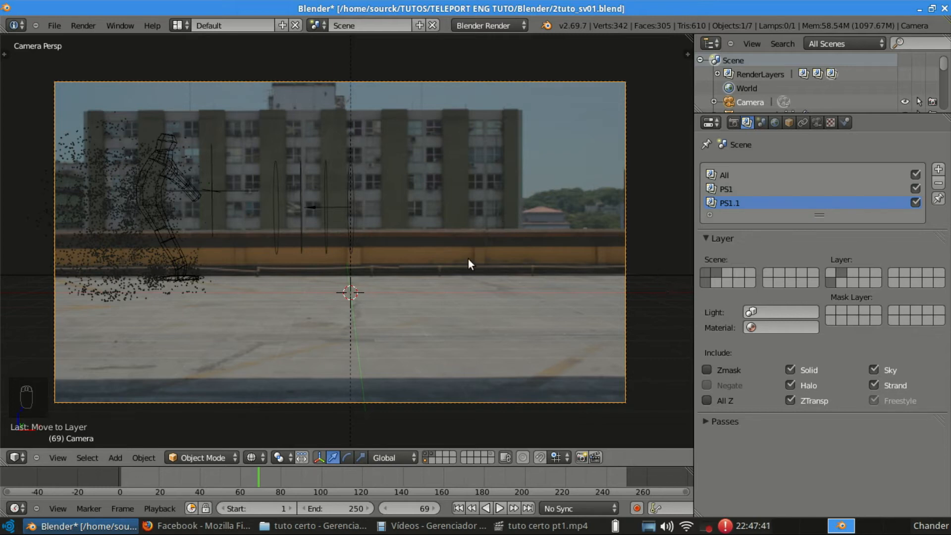
right_click(643, 275)
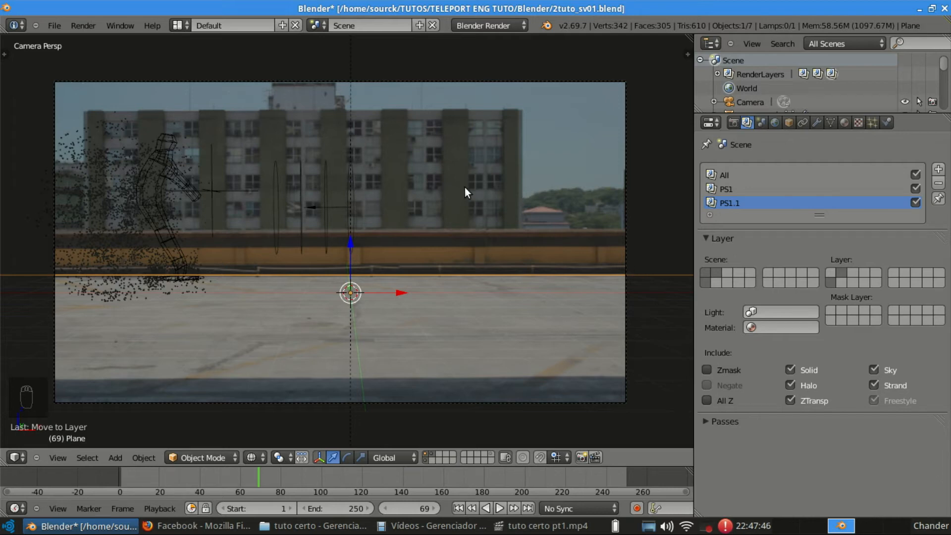
key("ctrl+s")
scroll(392, 182, "down", 1)
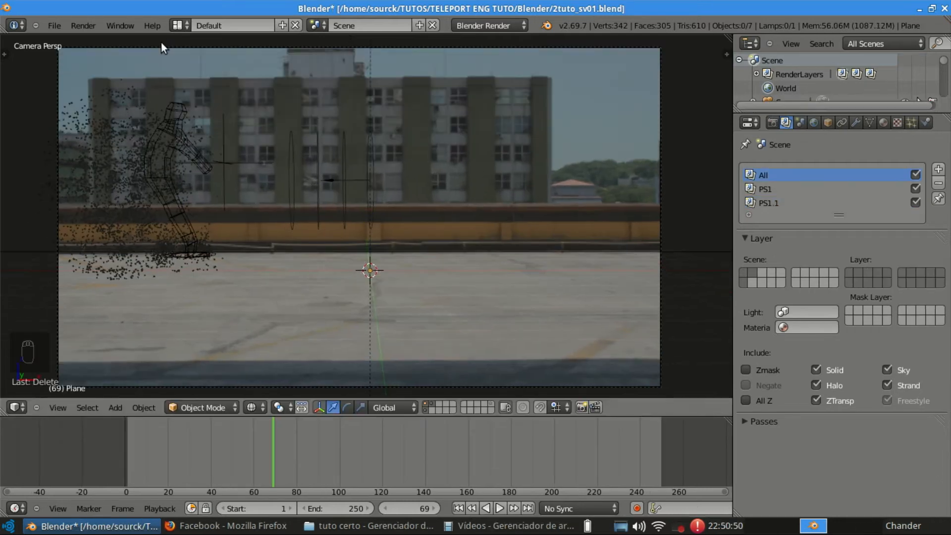
Switch to the Compositing screen layout with wider node and image editors, and try to render frame 69.
left_click(178, 25)
left_click(211, 72)
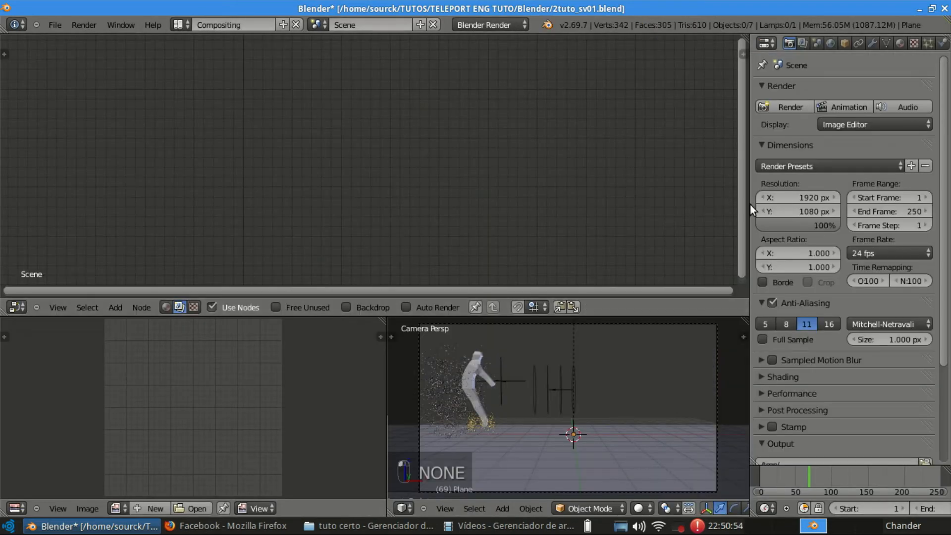
left_click_drag(750, 203, 809, 203)
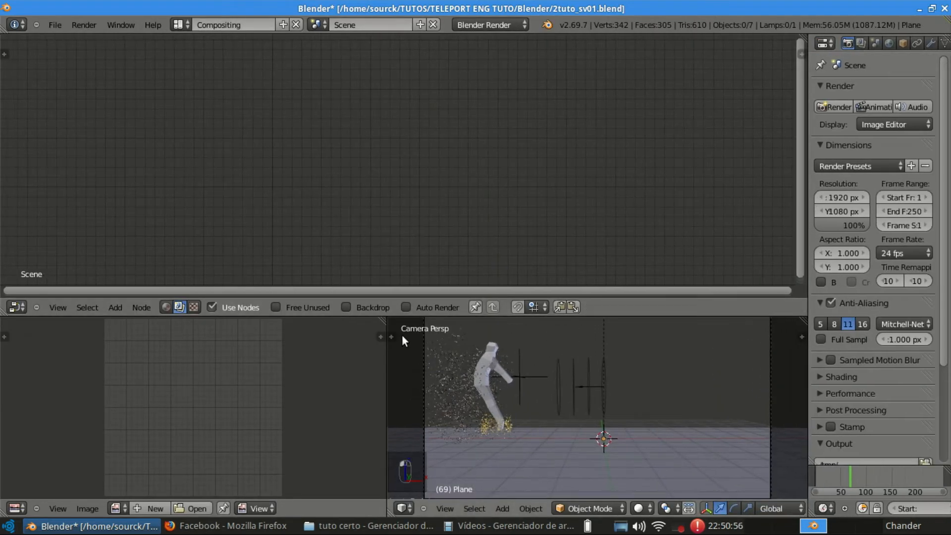
left_click_drag(388, 348, 446, 377)
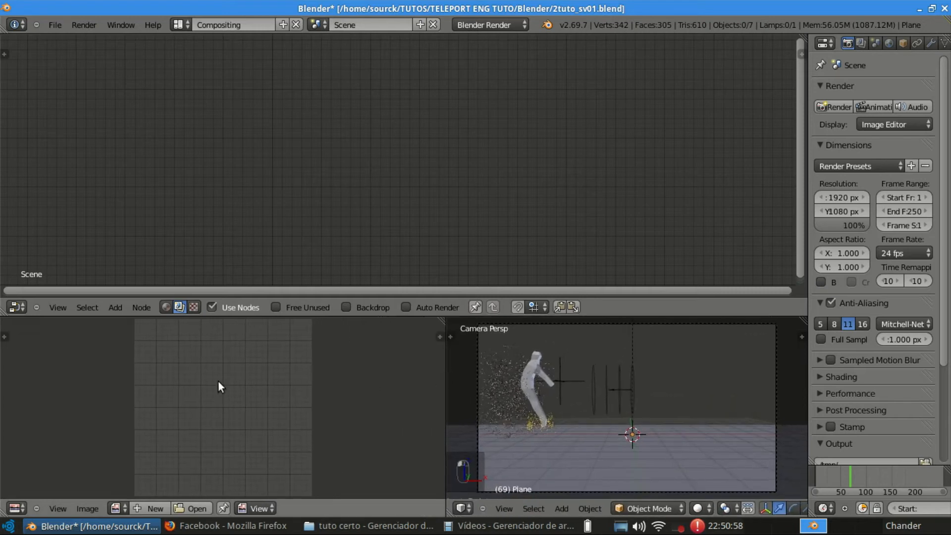
key("F12")
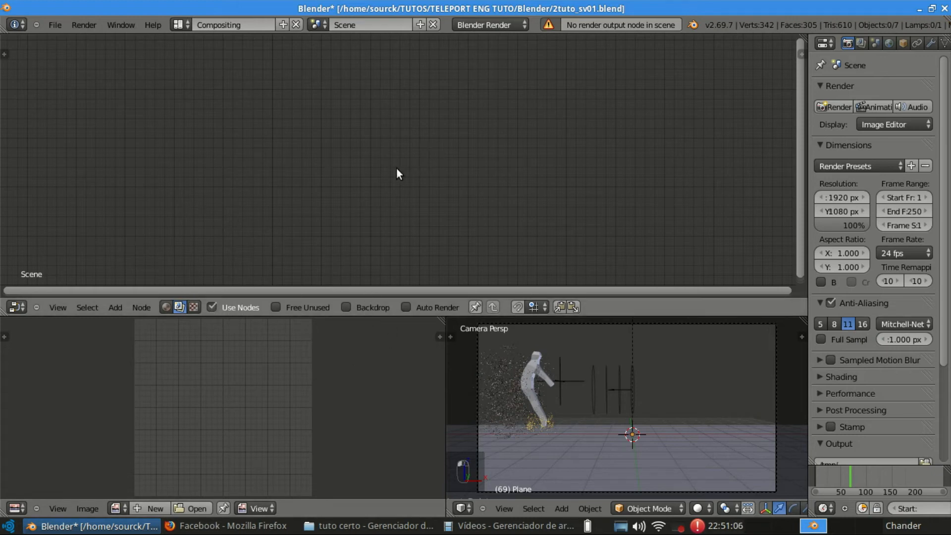
Add a Render Layers input node for the All layer to the empty compositing node tree.
key("shift+a")
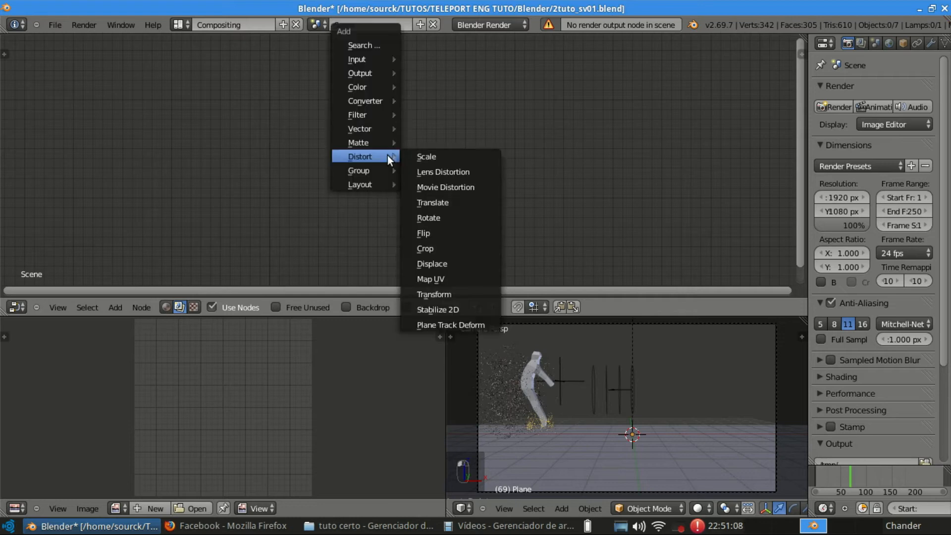
mouse_move(382, 58)
left_click(427, 59)
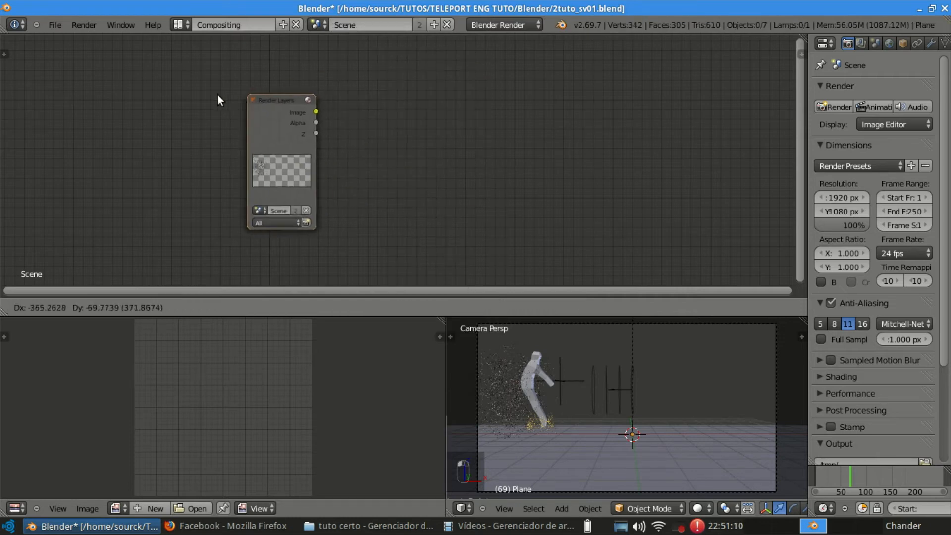
left_click(217, 97)
Add a Composite output node, connect the Render Layers Image output to its Image input, and space the nodes apart.
key("shift+a")
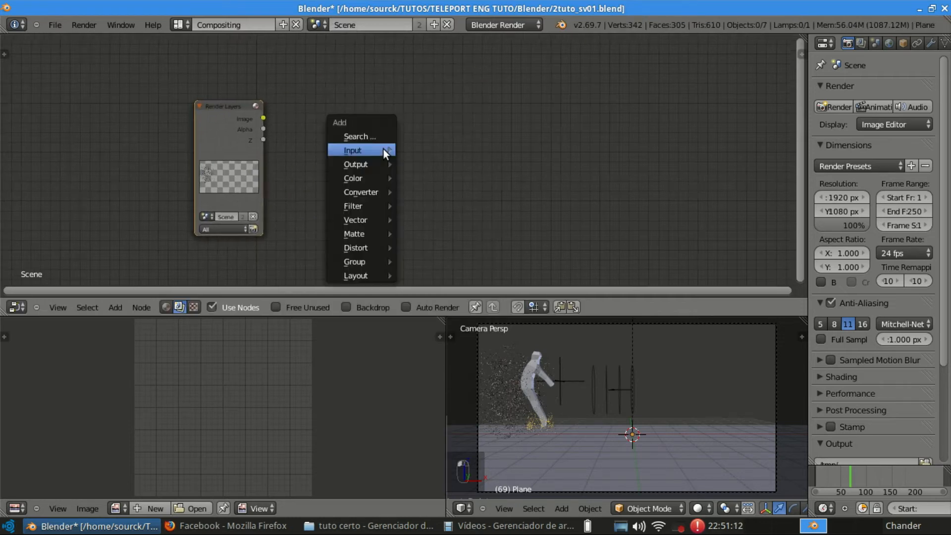
mouse_move(366, 161)
left_click(455, 162)
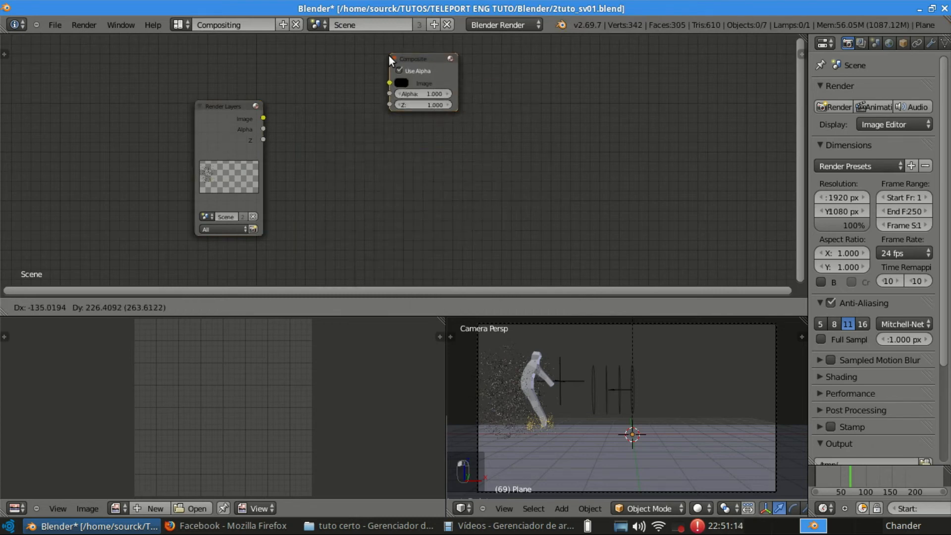
left_click(436, 108)
left_click_drag(317, 122, 436, 134)
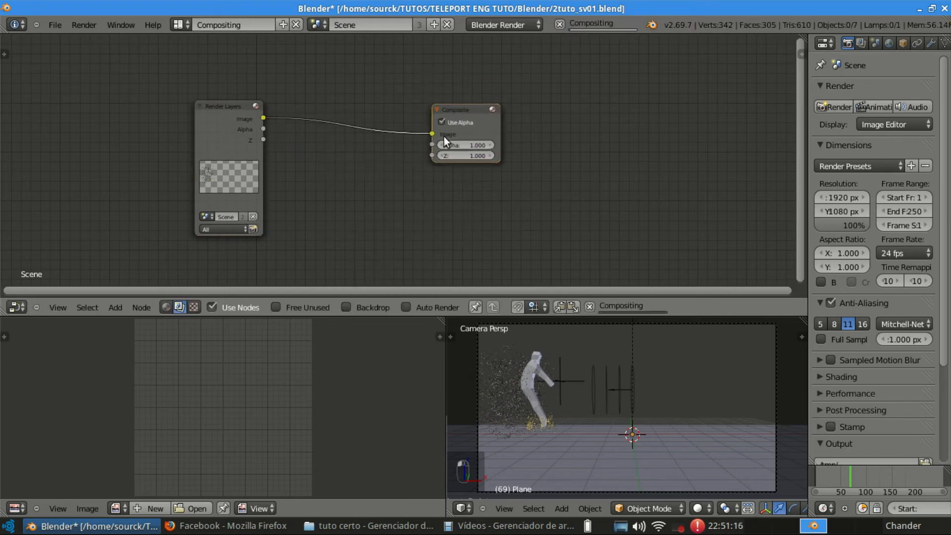
left_click_drag(486, 106, 566, 109)
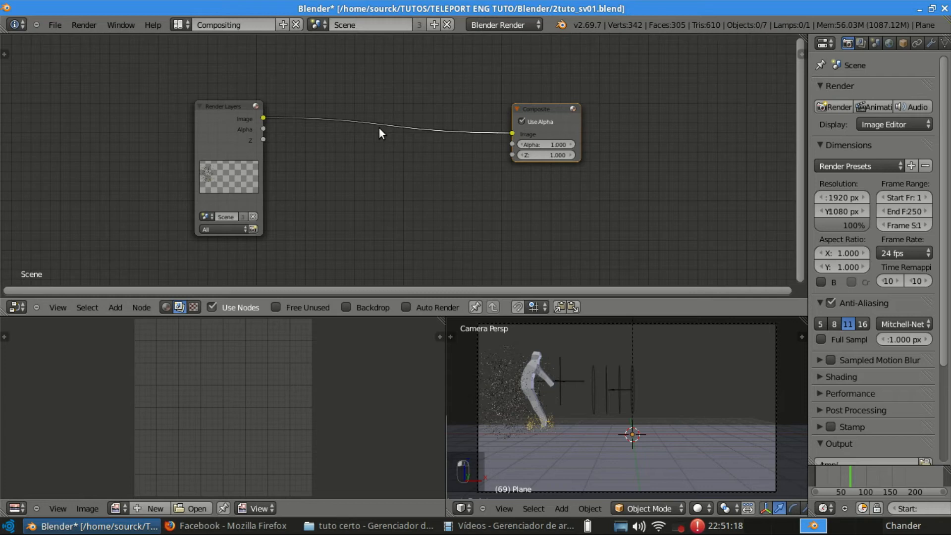
Render frame 69 through the compositing nodes and enlarge the image editor to view the particles.
left_click(248, 115)
key("F12")
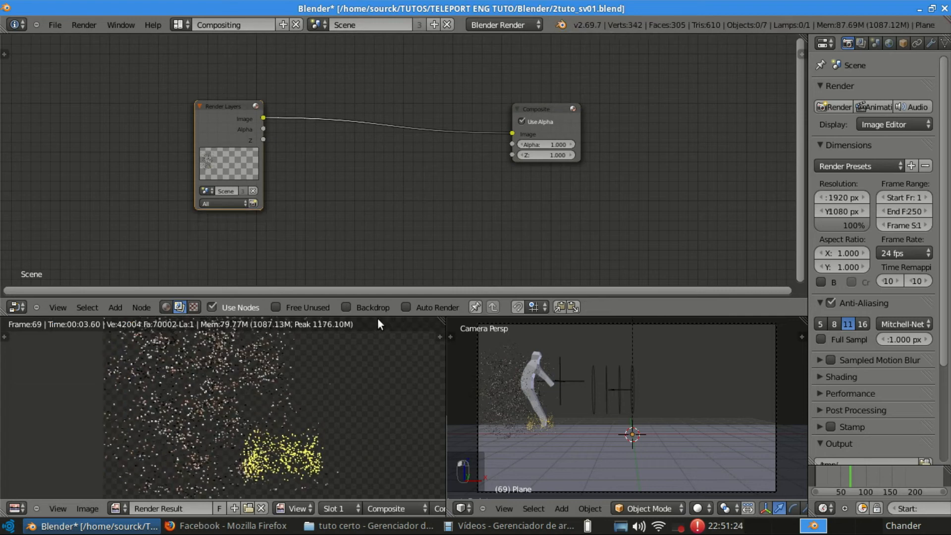
left_click_drag(382, 315, 386, 246)
middle_click_drag(357, 307, 277, 343)
middle_click_drag(311, 145, 290, 153)
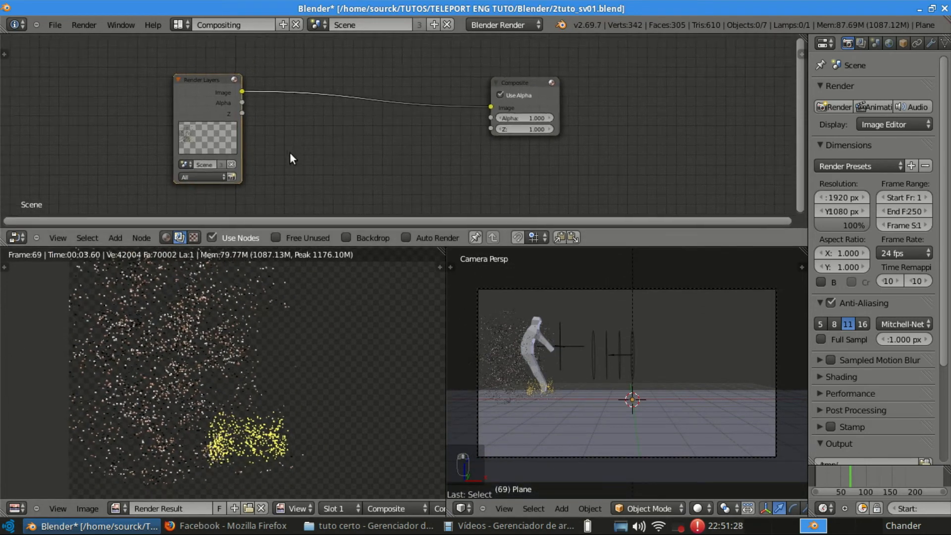
Turn the Composite node's Use Alpha option off and back on to compare the render background.
left_click(521, 95)
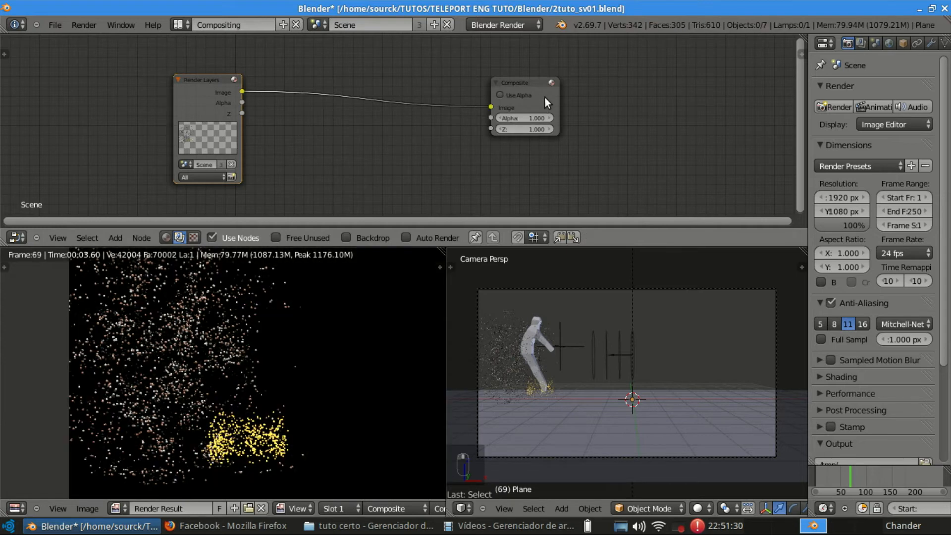
left_click(535, 101)
left_click(515, 93)
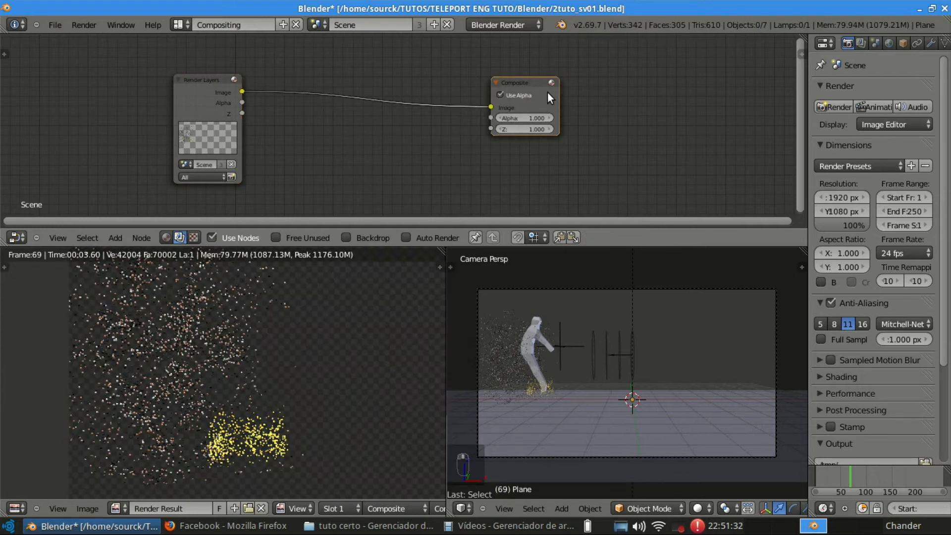
Move the Composite node farther from the Render Layers node and set the Render Layers node to PS1.
left_click_drag(547, 91, 662, 91)
key("shift+a")
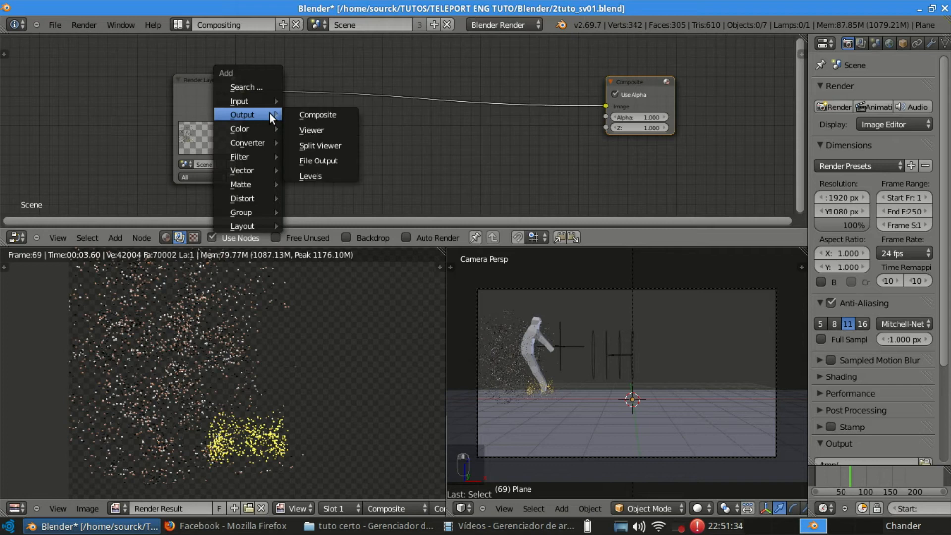
left_click(218, 174)
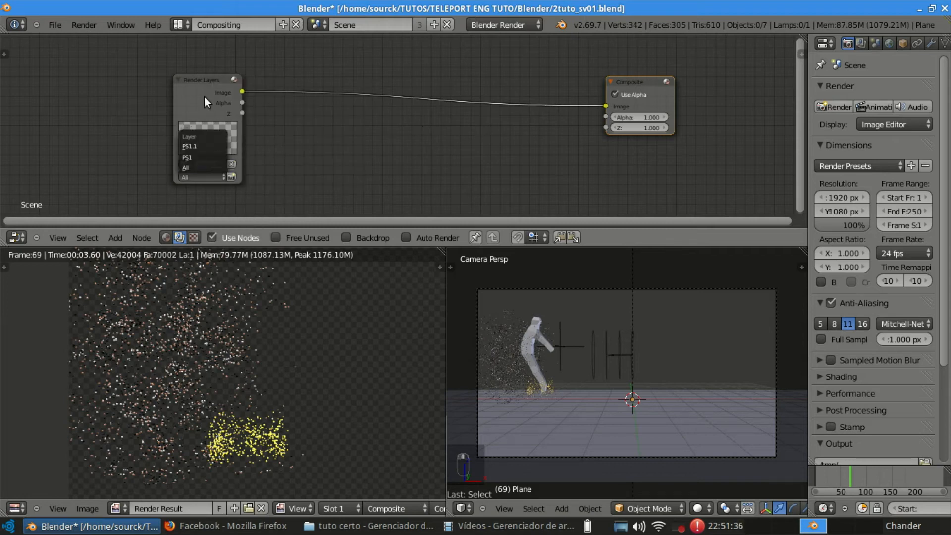
left_click(198, 156)
Duplicate the Render Layers node below the original, enlarge the node editor, and set the copy to layer PS1.1.
middle_click_drag(230, 173, 371, 81)
key("shift+d")
left_click(208, 200)
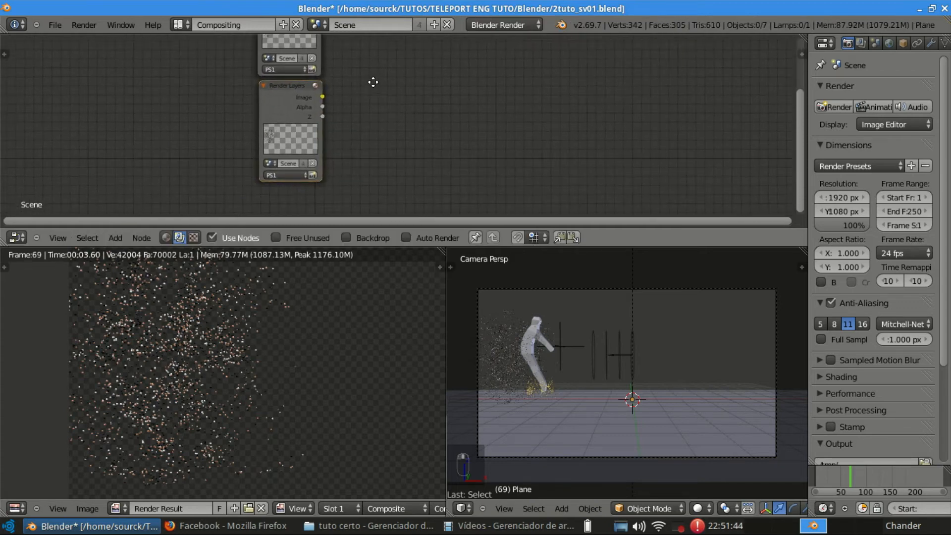
left_click_drag(341, 246, 340, 335)
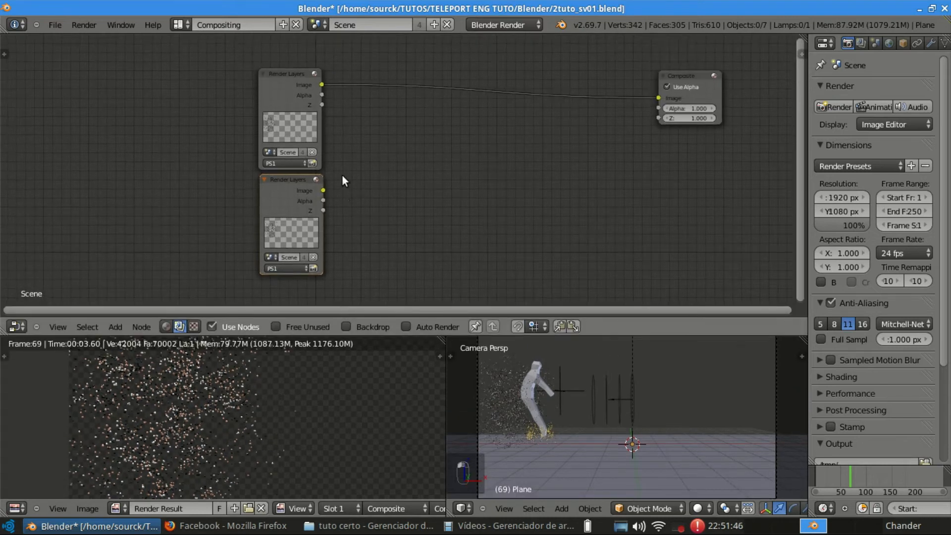
scroll(342, 175, "up", 1)
left_click(245, 261)
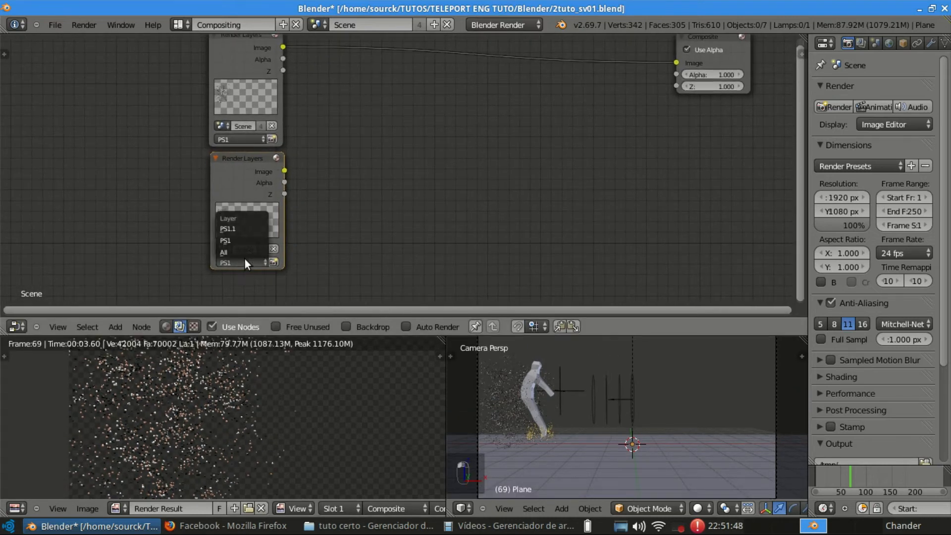
left_click(255, 231)
Insert an Alpha Over node between PS1 and Composite and connect the PS1.1 image to its second image input.
middle_click_drag(335, 207, 257, 216)
key("shift+a")
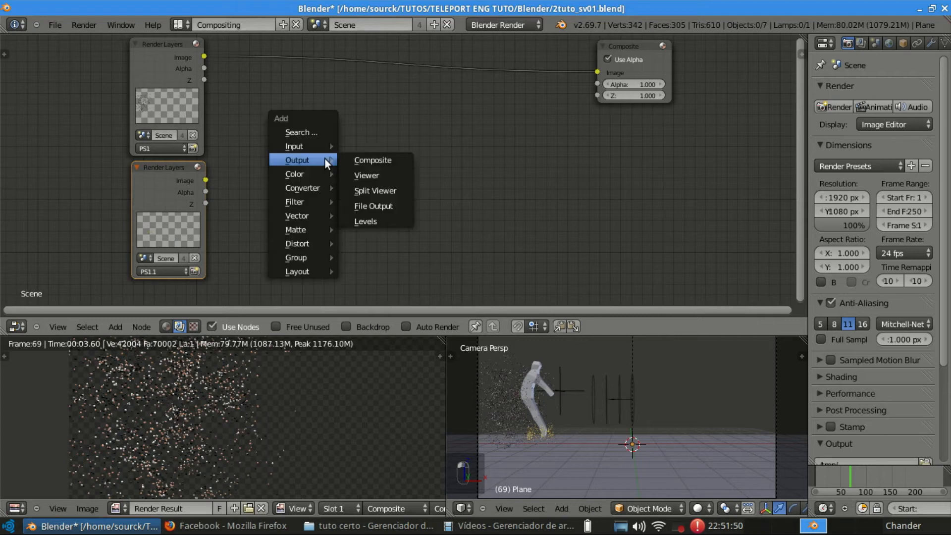
mouse_move(317, 159)
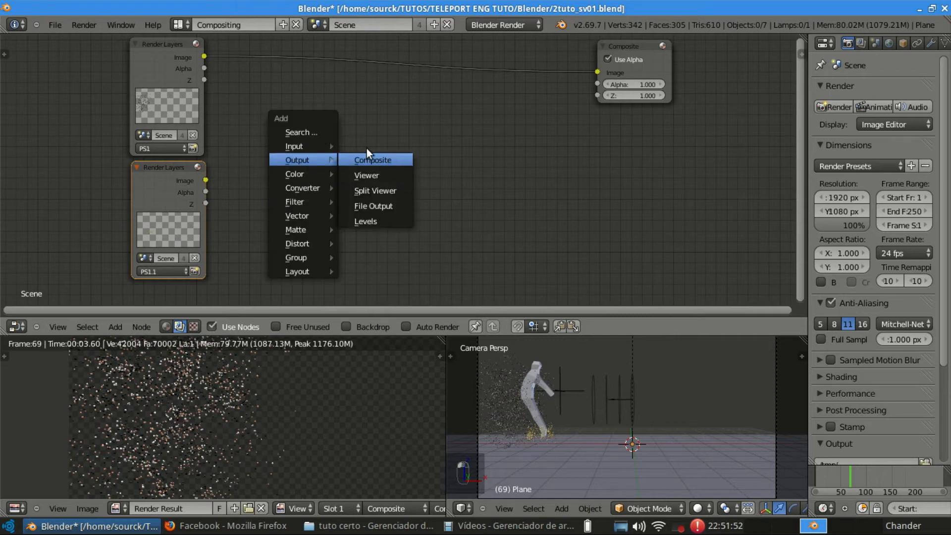
left_click(374, 189)
left_click(390, 55)
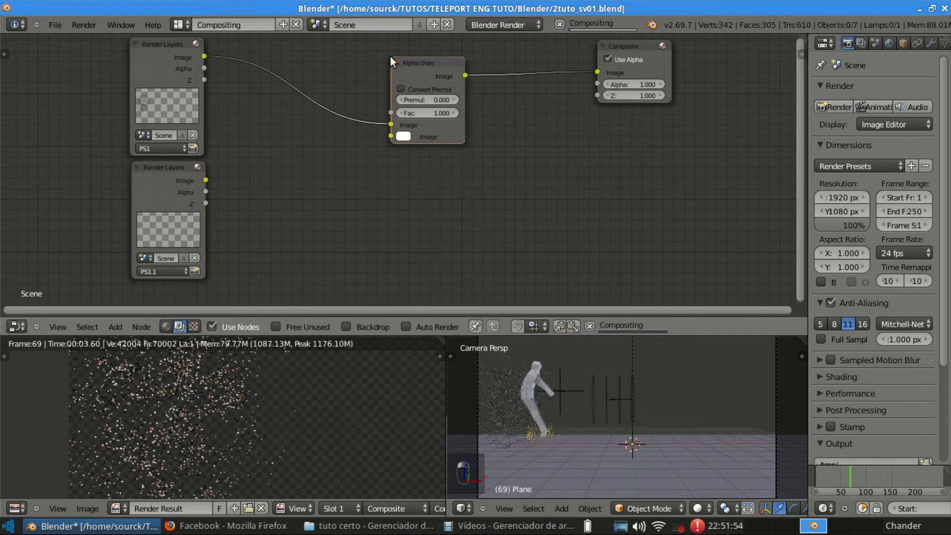
left_click_drag(216, 183, 391, 137)
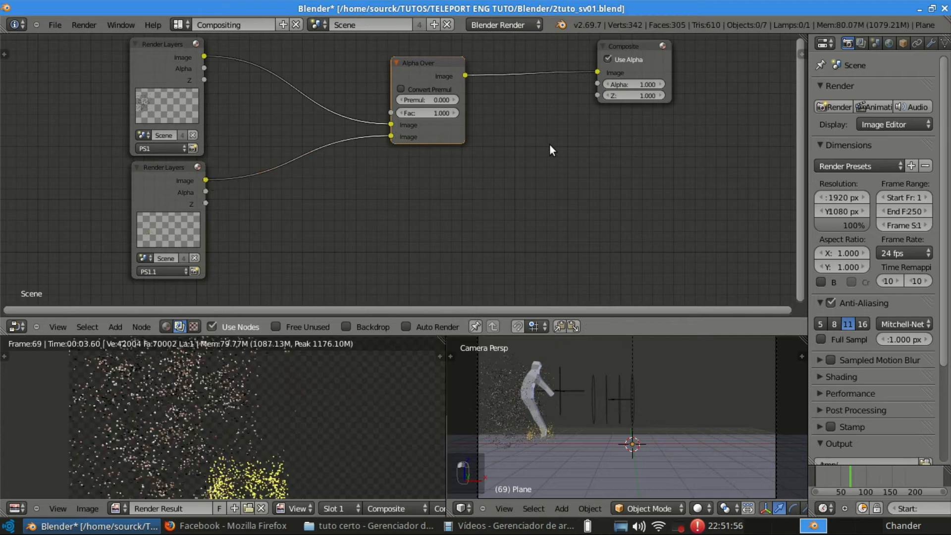
Insert a Blur filter node on the link between the PS1.1 render layer and Alpha Over.
middle_click_drag(548, 144, 523, 157)
middle_click_drag(270, 495, 272, 460)
middle_click_drag(259, 297, 355, 228)
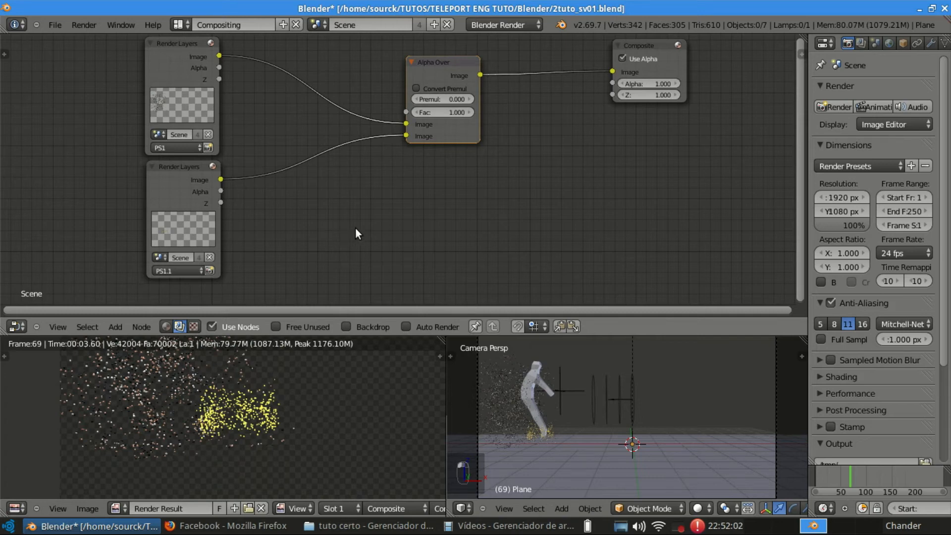
key("shift+a")
middle_click_drag(412, 130, 369, 139)
key("shift+a")
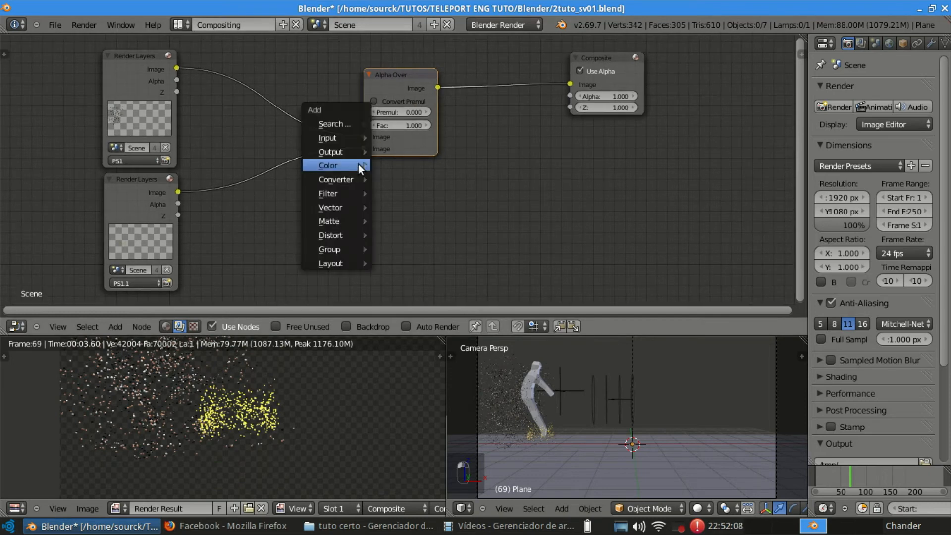
mouse_move(337, 192)
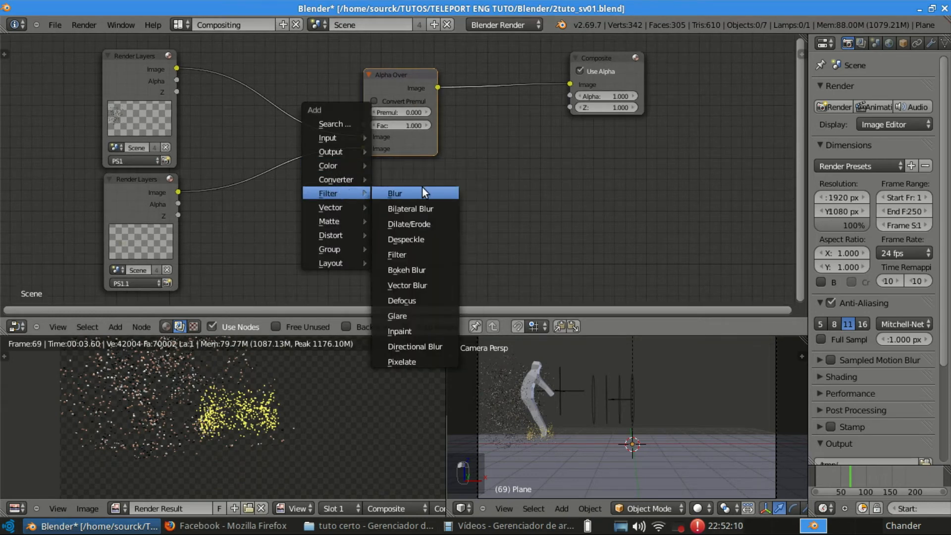
left_click(402, 193)
left_click(231, 141)
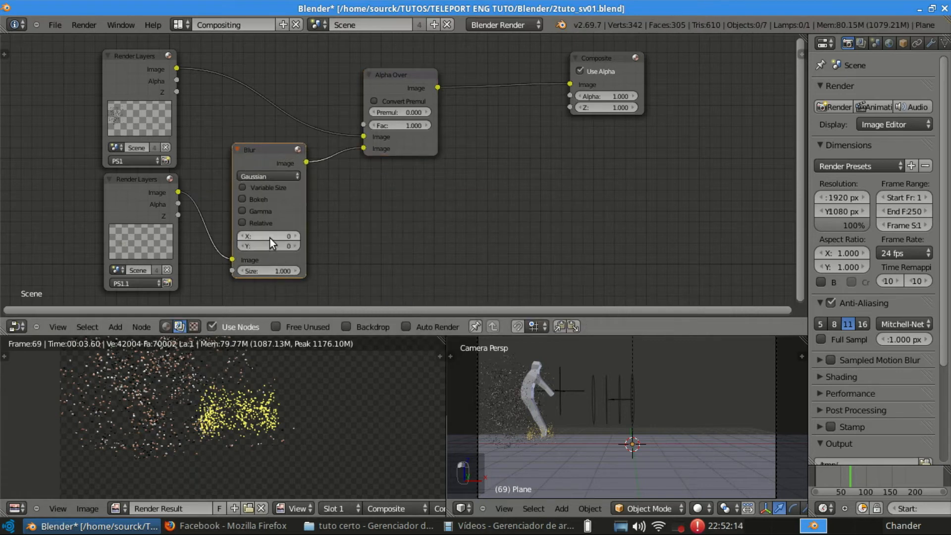
Set the Blur node's X and Y to 5 and inspect the yellow particles in the render.
type("5")
key("Tab")
type("5")
key("Return")
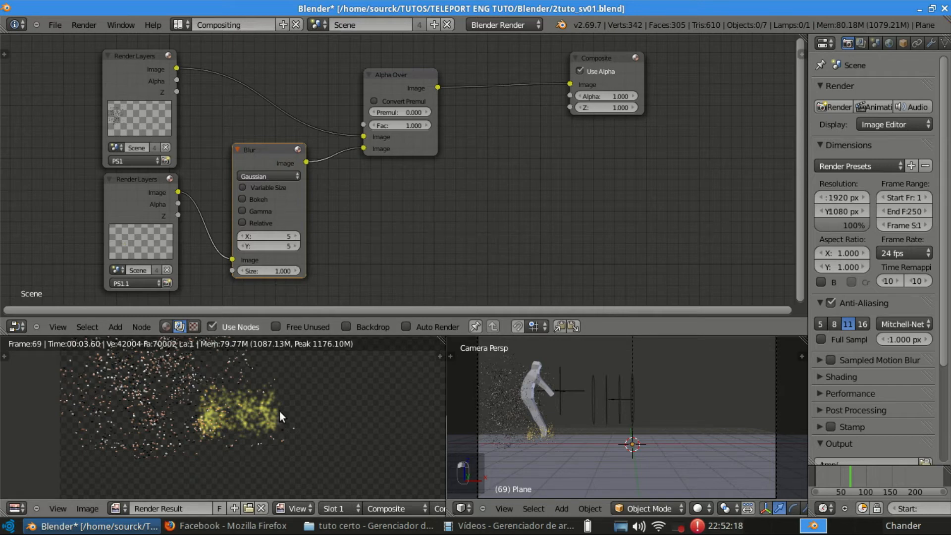
scroll(280, 411, "down", 2)
scroll(279, 411, "up", 3)
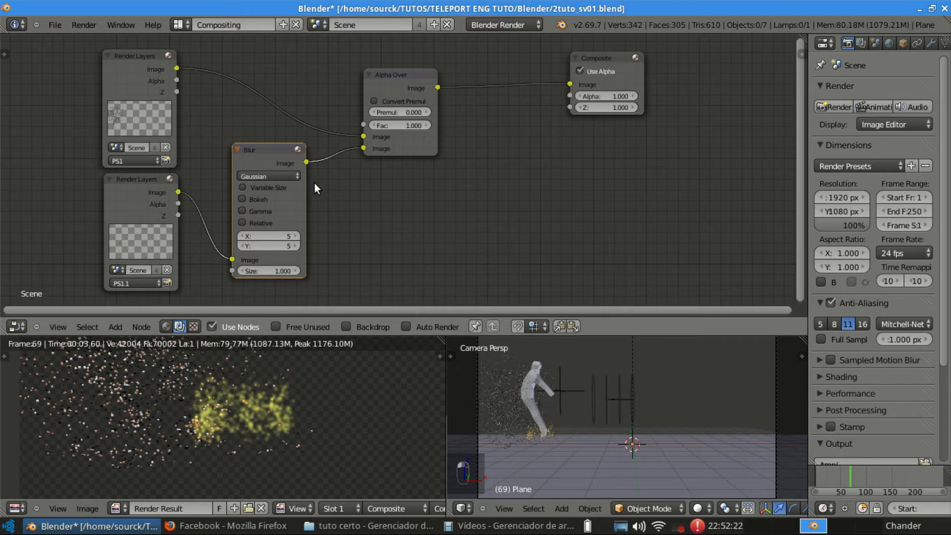
Delete the Blur node and reconnect the PS1.1 image directly to Alpha Over's second image input.
key("x")
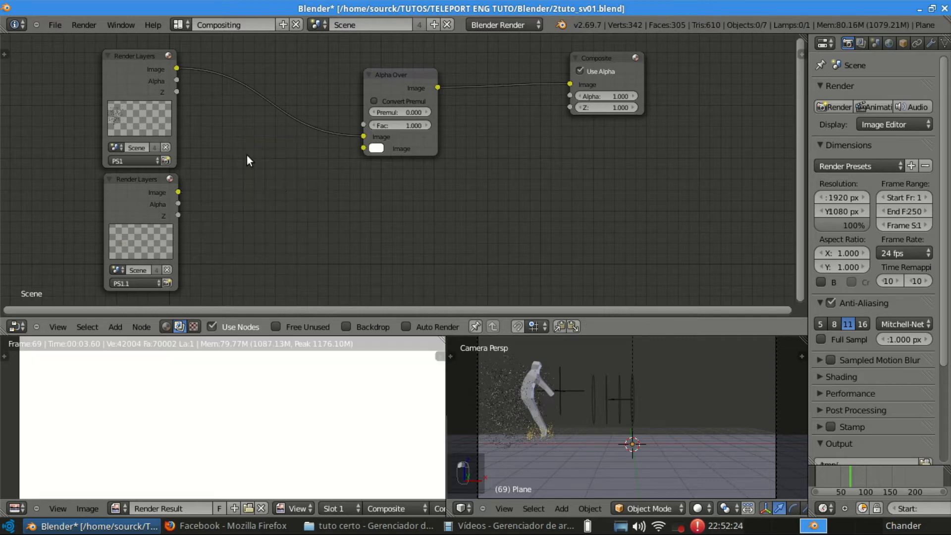
left_click_drag(178, 191, 364, 147)
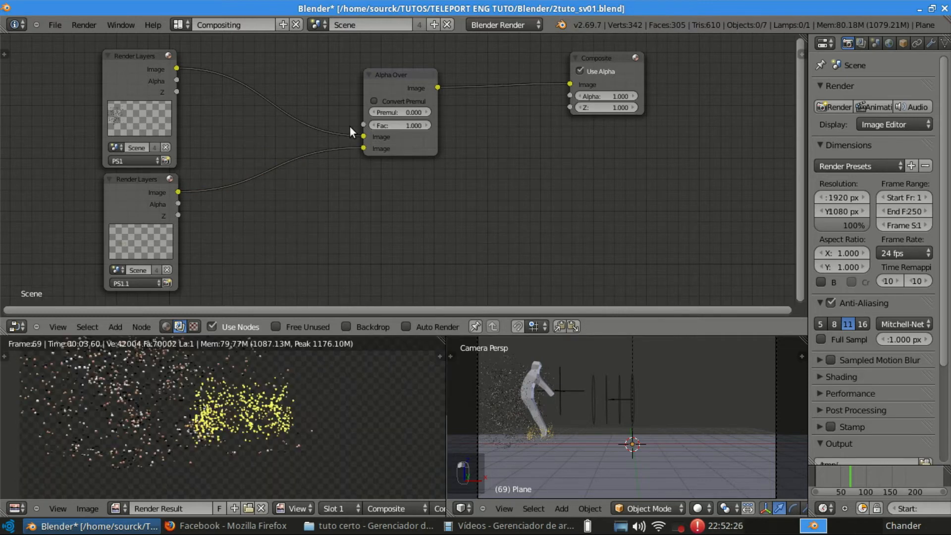
Save the project over the existing file and widen the Properties editor.
key("ctrl+s")
left_click(444, 210)
middle_click_drag(508, 208, 452, 229)
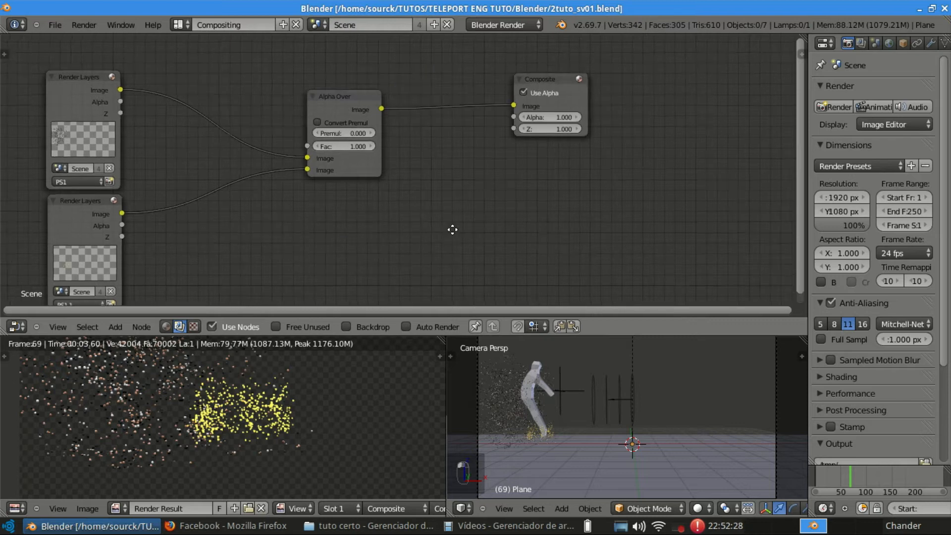
key("Home")
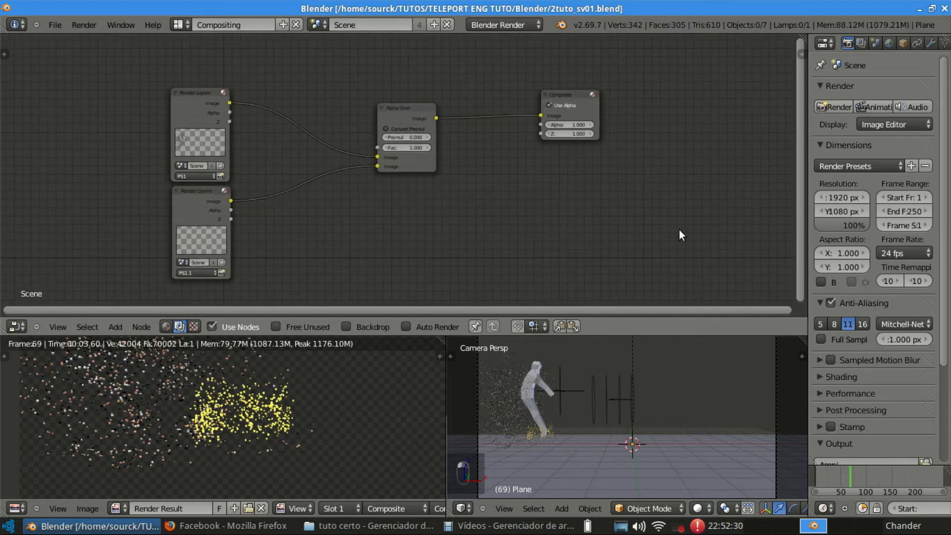
left_click_drag(808, 191, 648, 189)
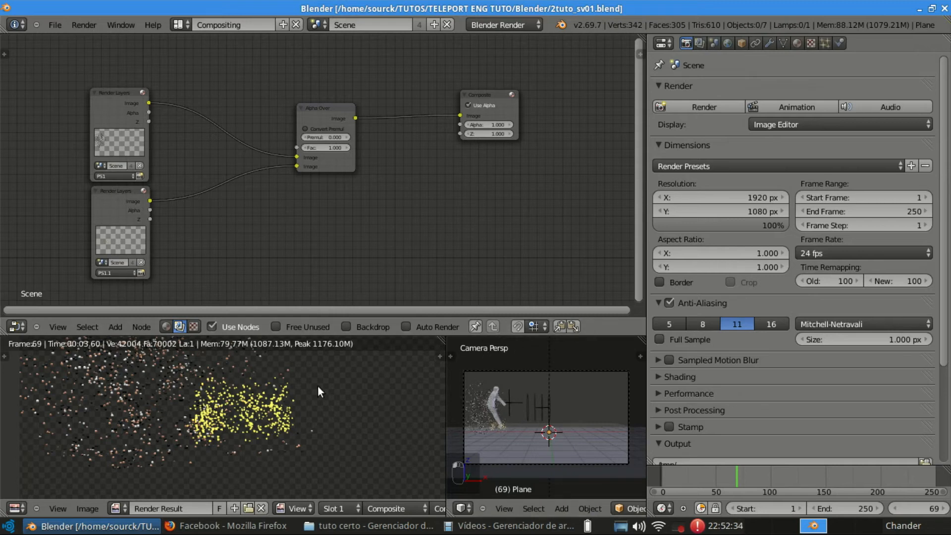
Enable the Vector pass for the PS1 render layer.
scroll(319, 392, "down", 3)
middle_click_drag(316, 399, 254, 393)
scroll(259, 403, "up", 1)
middle_click_drag(334, 194, 351, 190)
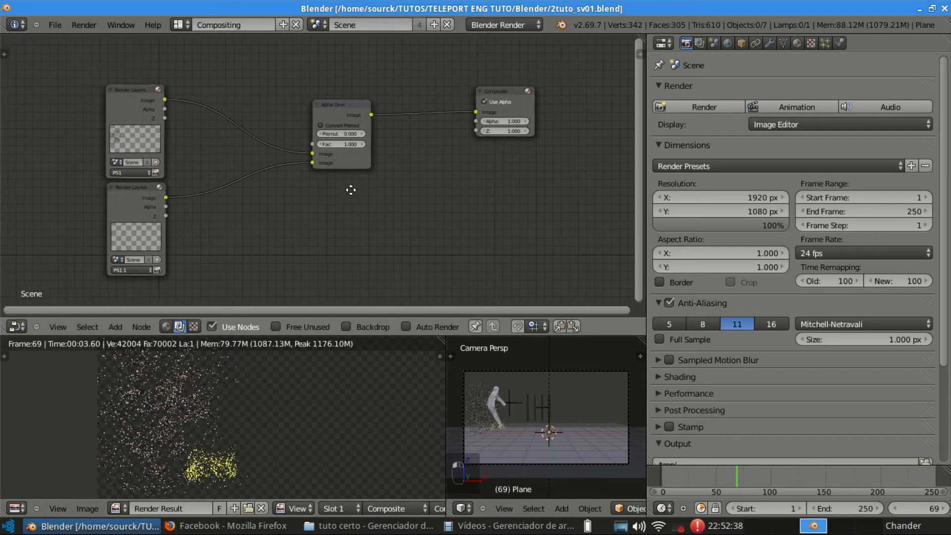
scroll(350, 190, "up", 1)
left_click(698, 42)
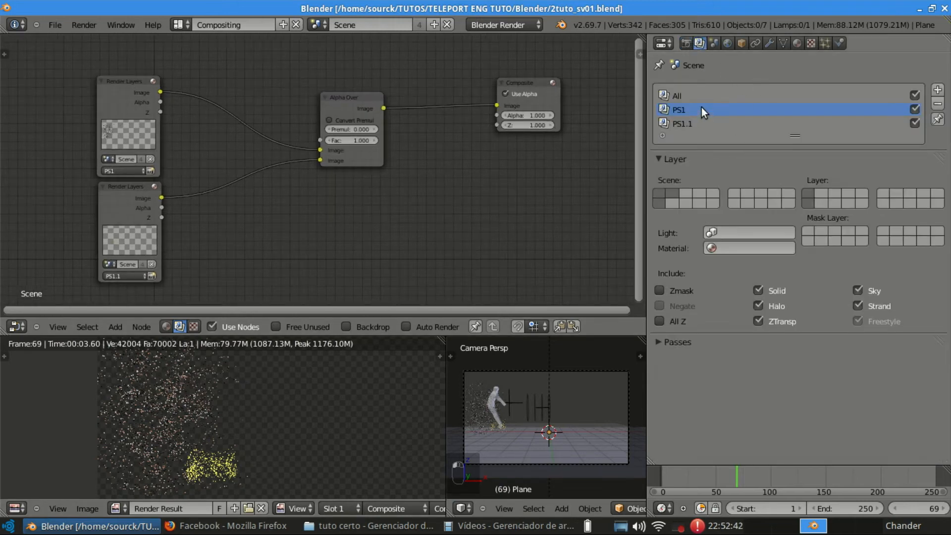
left_click(699, 341)
scroll(752, 270, "down", 2)
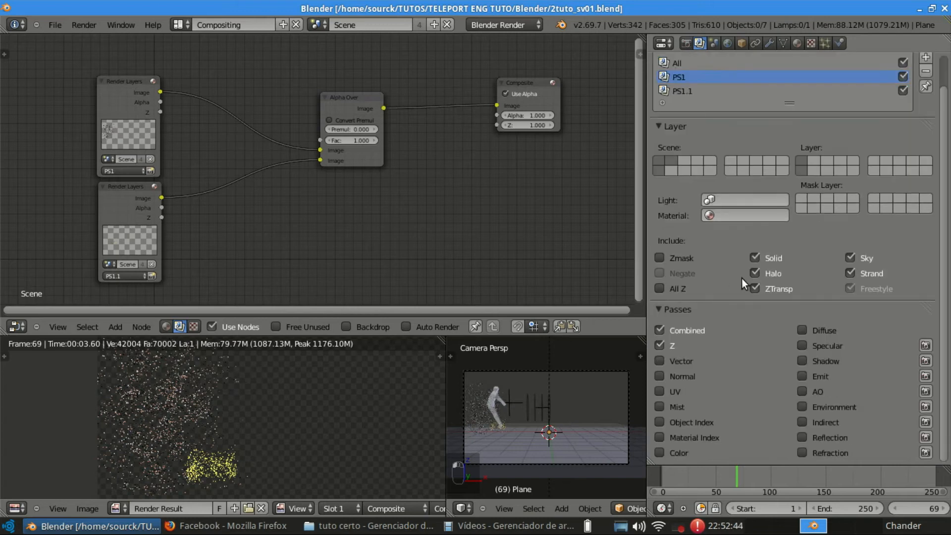
left_click(698, 362)
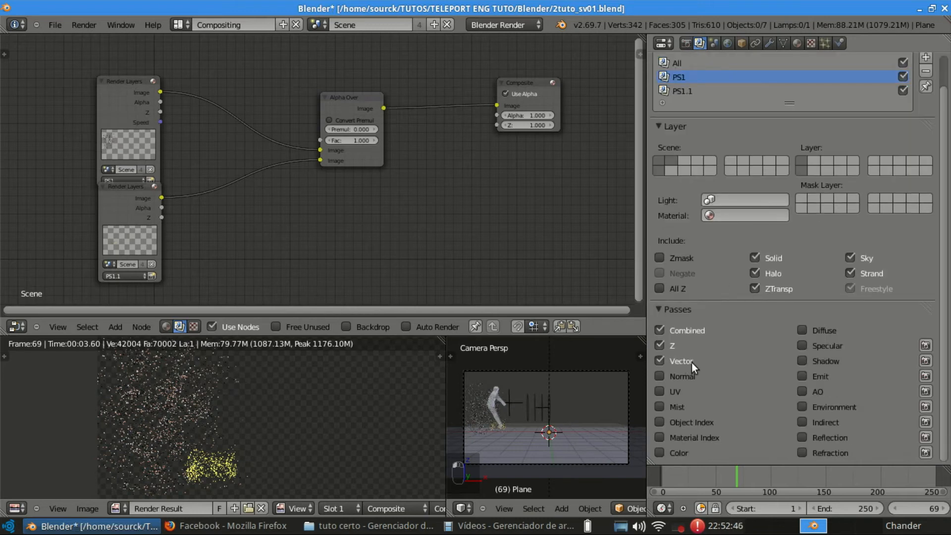
Move the PS1.1 node clear of the one above, enable the Vector pass for PS1.1, and save the file.
left_click_drag(111, 202, 107, 222)
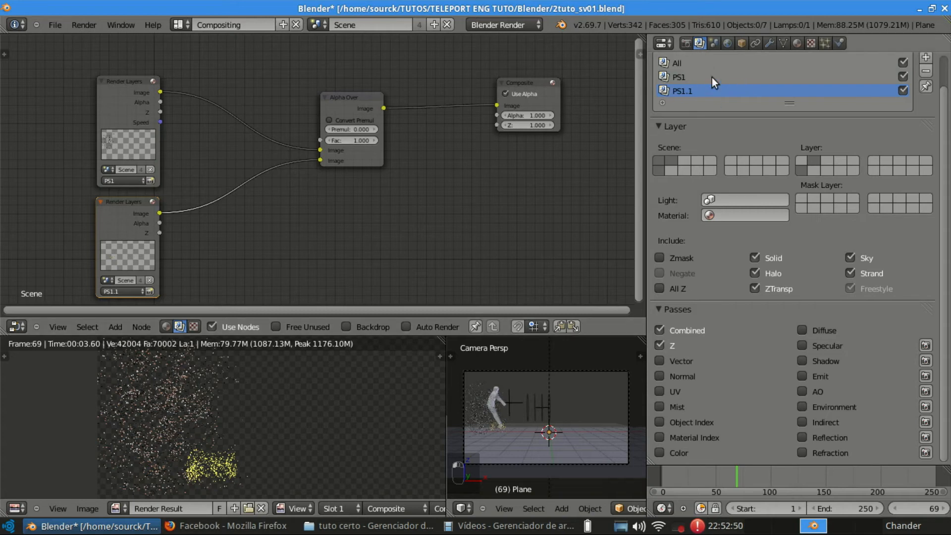
left_click(696, 361)
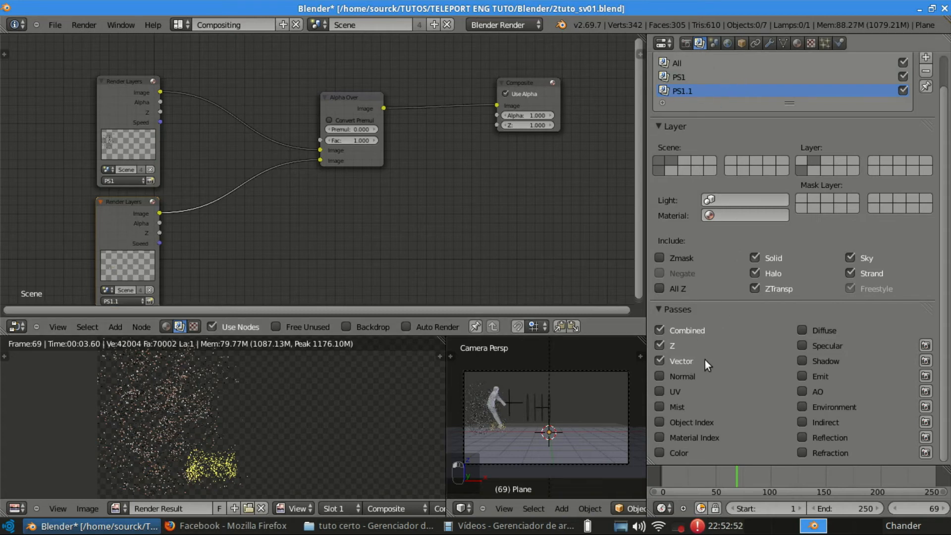
key("ctrl+s")
Insert a Vector Blur node between PS1.1 and Alpha Over and connect the layer's Z and Speed outputs to it.
mouse_move(427, 189)
middle_mouse_down()
mouse_move(509, 190)
mouse_move(432, 181)
middle_mouse_up()
key("shift+a")
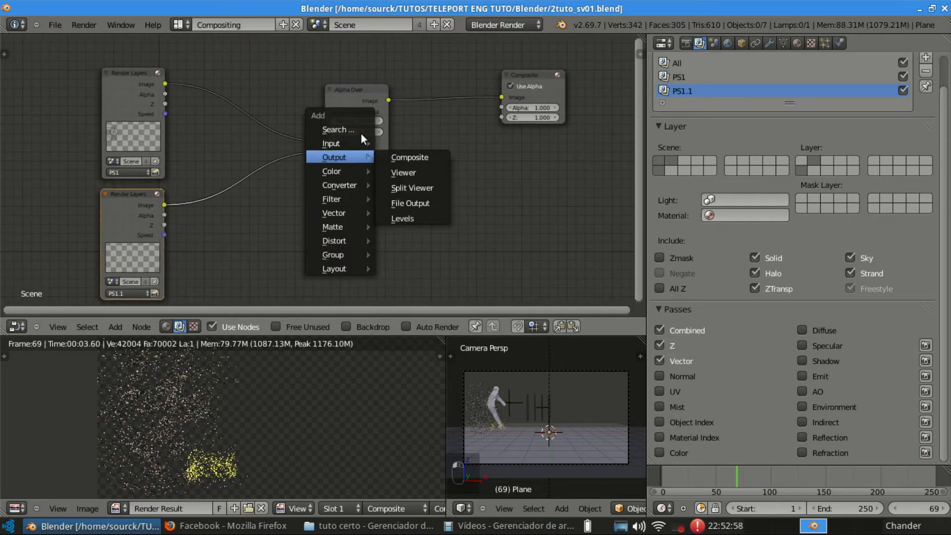
mouse_move(355, 197)
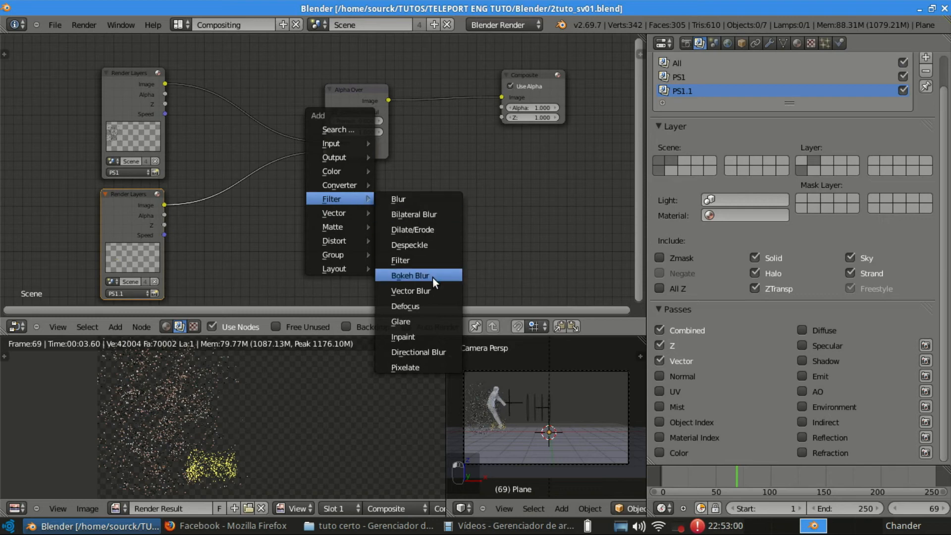
left_click(413, 291)
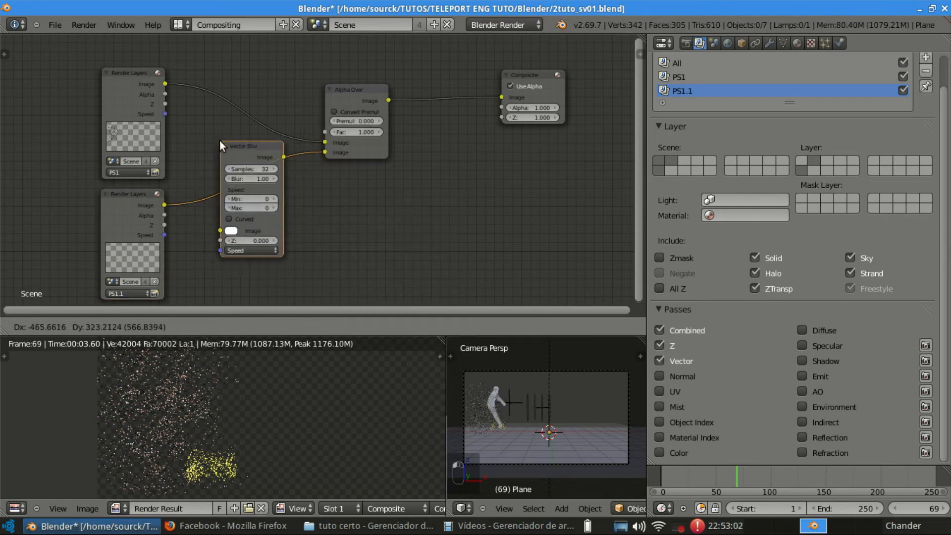
left_click(219, 140)
key("Home")
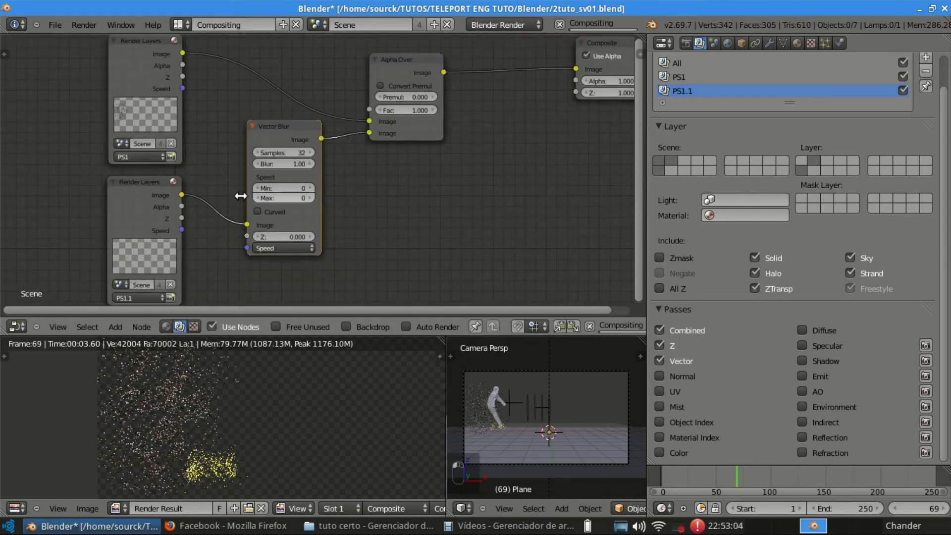
left_click_drag(182, 218, 246, 248)
middle_click_drag(361, 187, 291, 235)
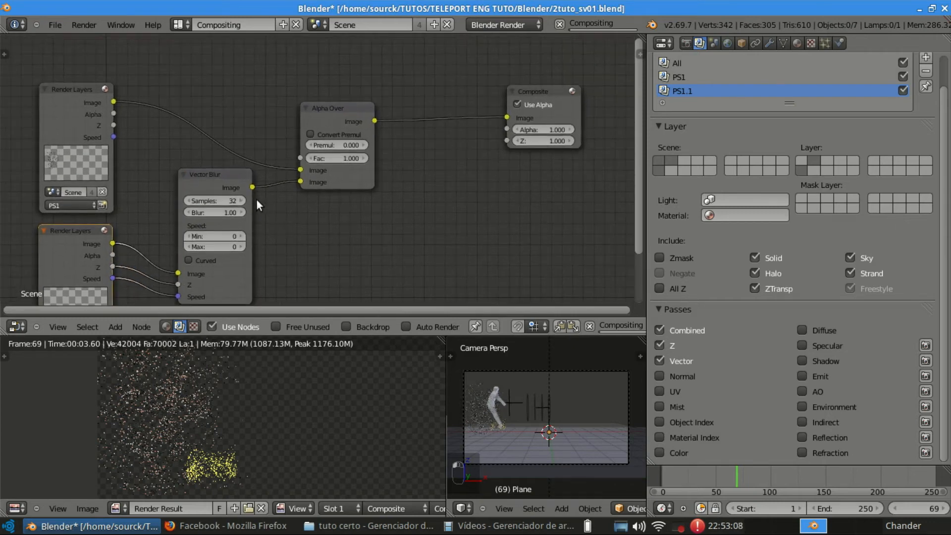
Set the Vector Blur node's Samples to 100.
left_click(218, 200)
type("100")
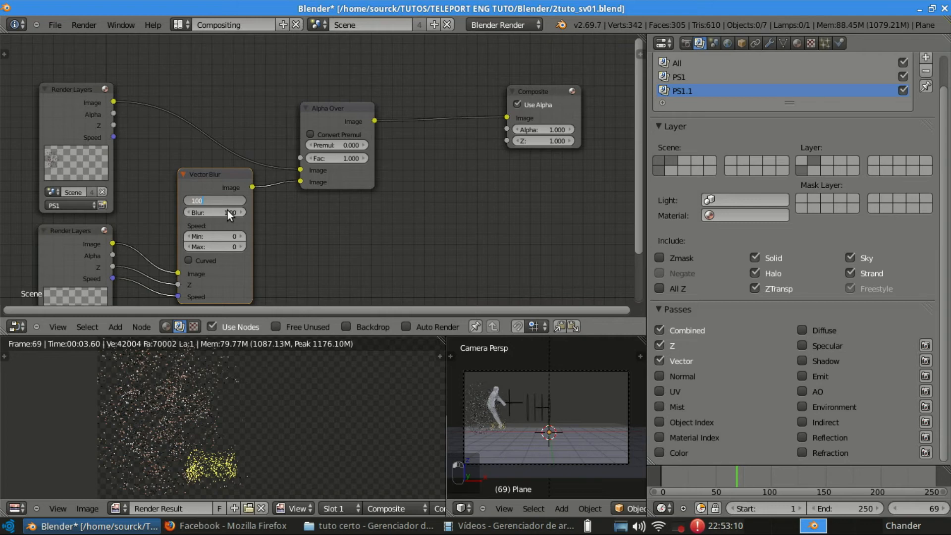
key("Tab")
key("Return")
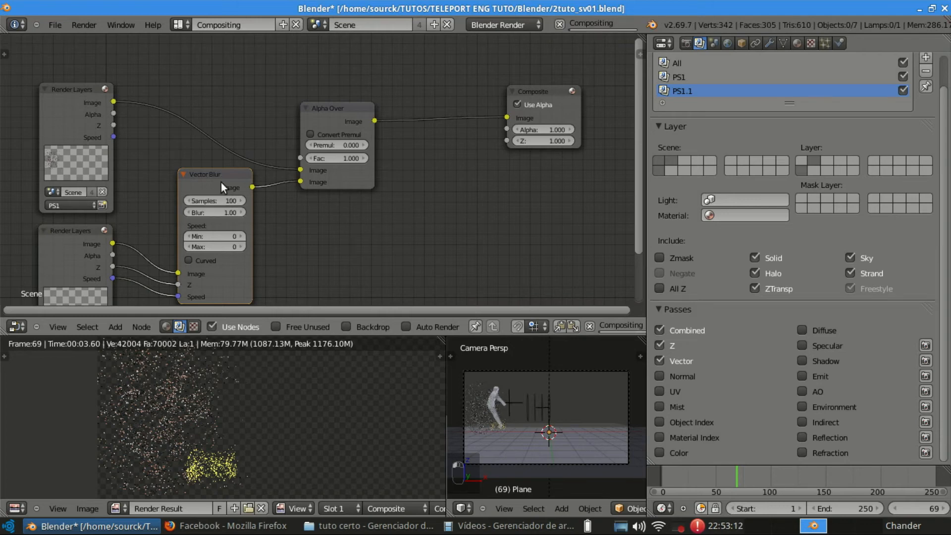
Collapse the Vector Blur node fed by PS1.1 and move it slightly lower, clear of the link above.
key("h")
left_click_drag(206, 174, 219, 210)
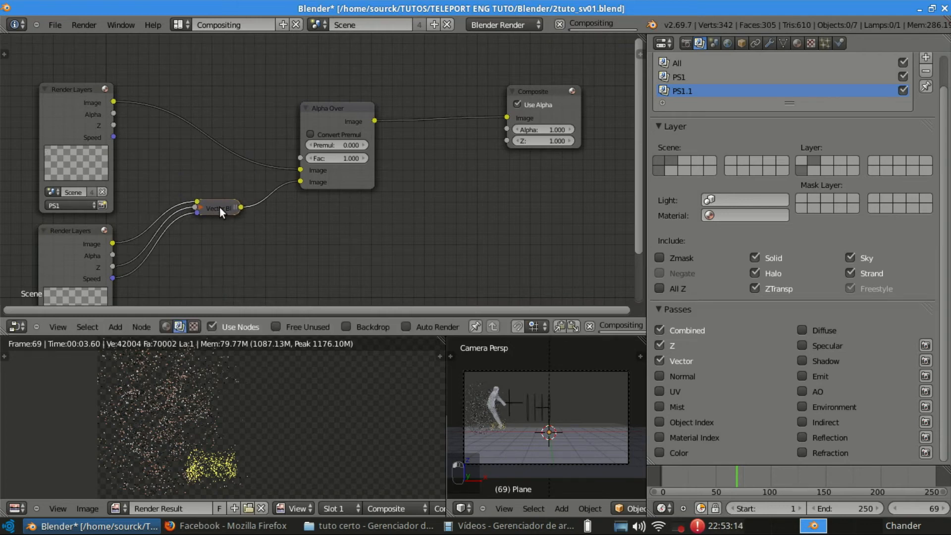
key("h")
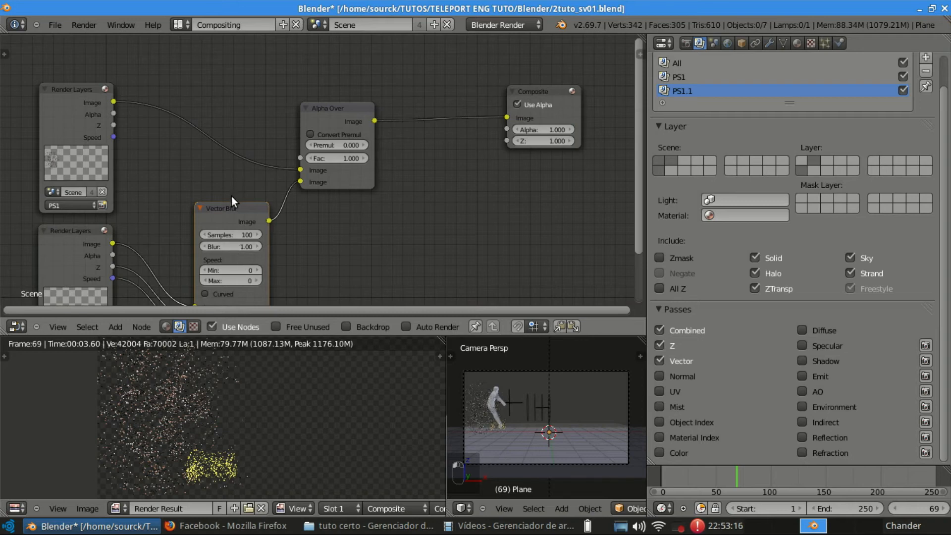
key("h")
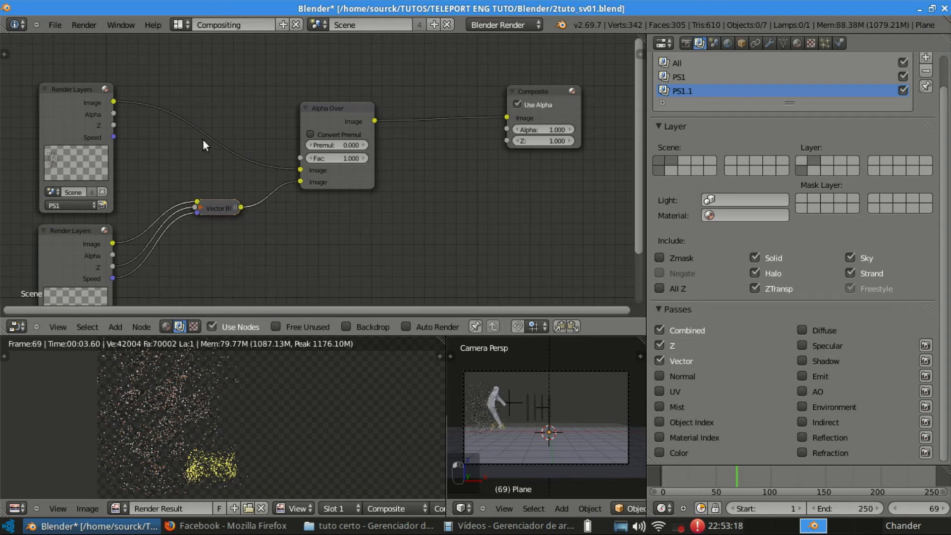
Duplicate the Vector Blur node onto the link between PS1 and Alpha Over and connect the layer's Z and Speed outputs to it.
key("shift+d")
left_click(214, 131)
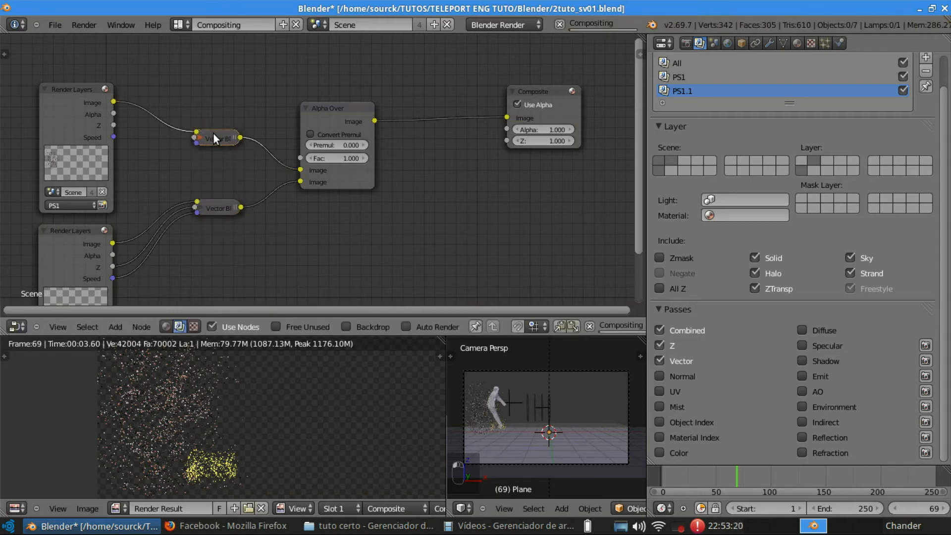
left_click_drag(113, 125, 193, 137)
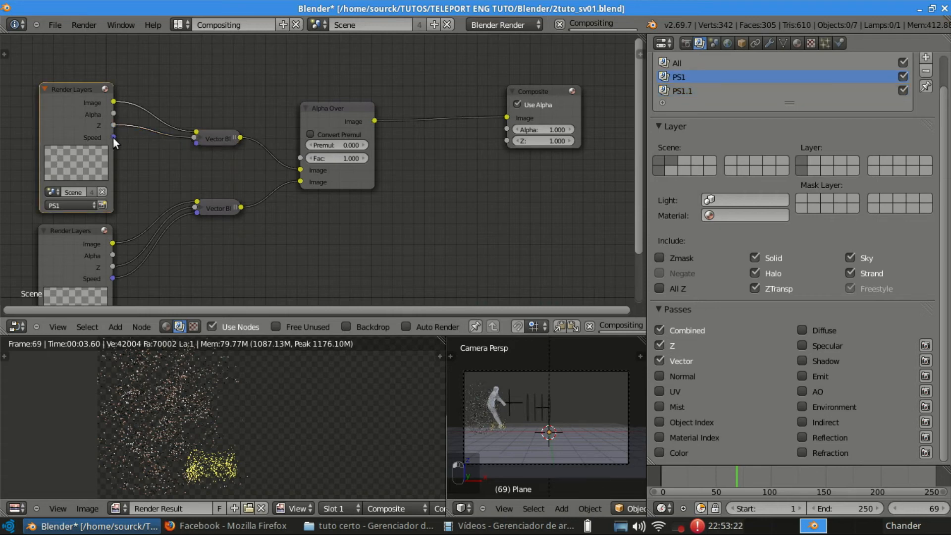
left_click_drag(113, 138, 197, 142)
left_click(221, 140)
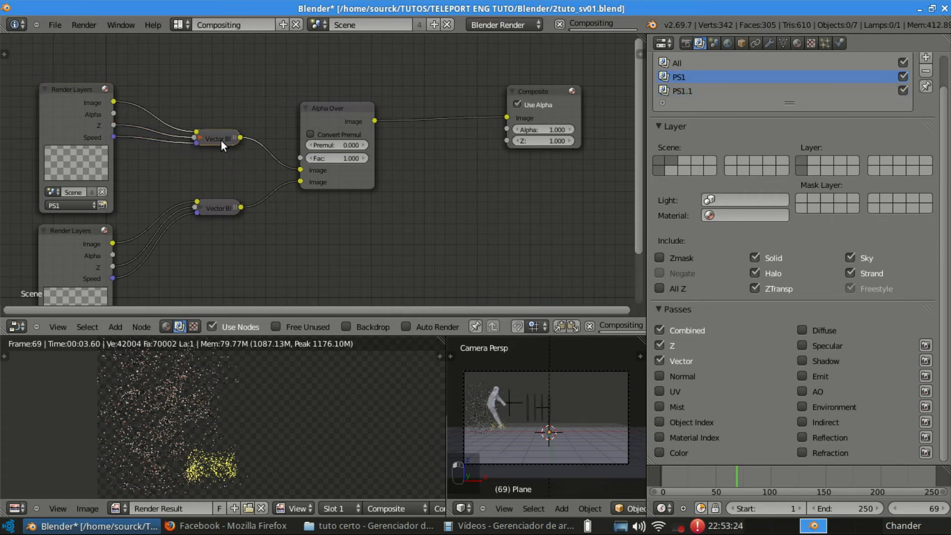
Toggle the PS1 Vector Blur node between expanded and collapsed, leave it collapsed, and save the file over the existing one.
key("h")
key("h")
key("h")
key("h")
key("h")
key("h")
key("ctrl+s")
key("Return")
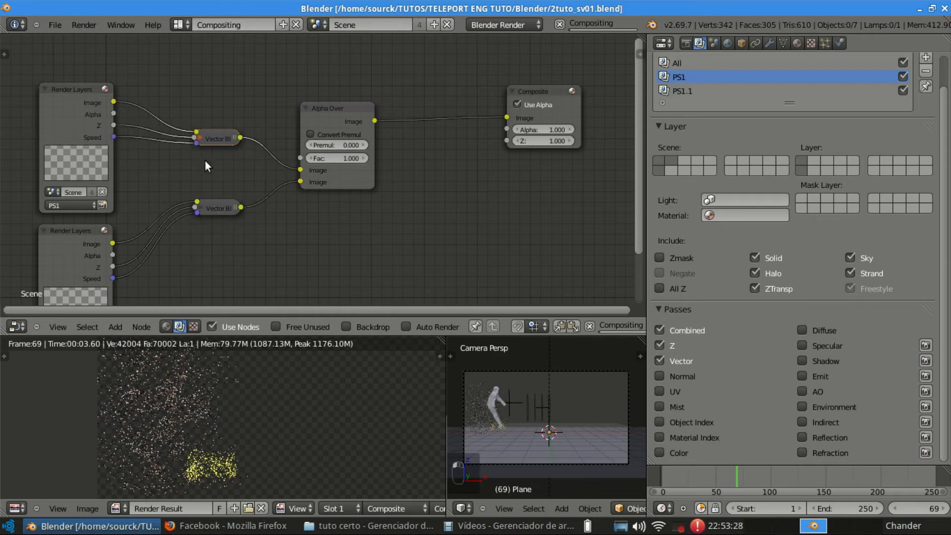
Render frame 69 to test the vector blur on both particle layers.
middle_click_drag(205, 162, 190, 60)
key("shift+a")
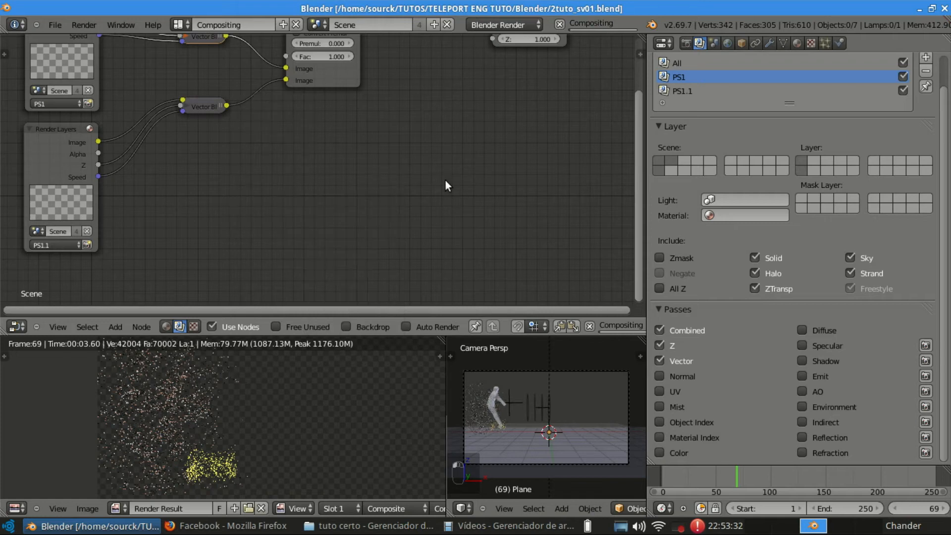
scroll(277, 149, "up", 1)
middle_click_drag(242, 138, 267, 205)
scroll(280, 178, "down", 2)
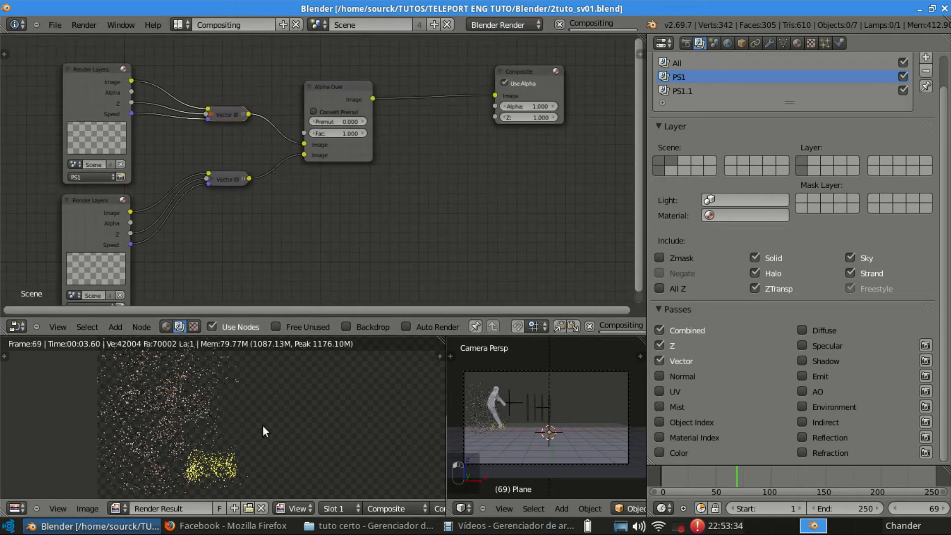
middle_click_drag(273, 134, 259, 142)
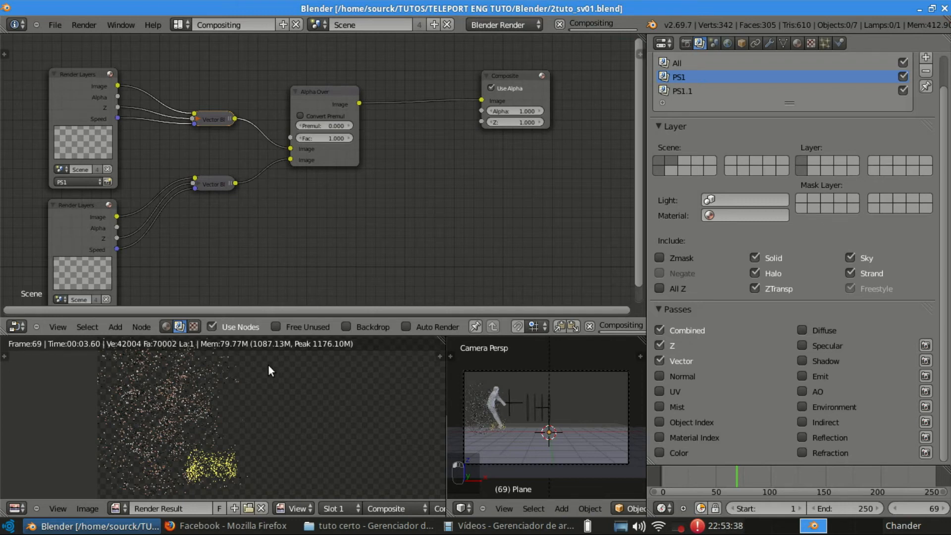
key("F12")
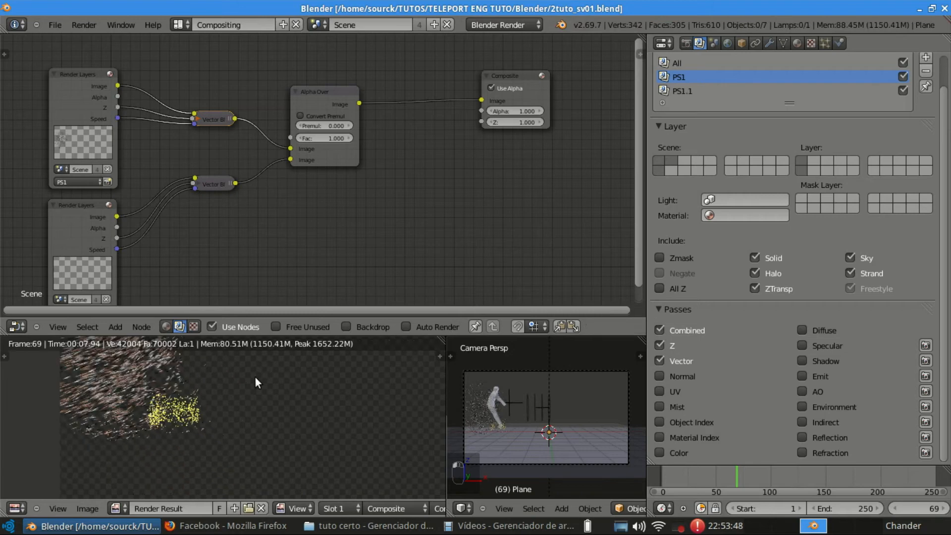
Examine the frame 69 render up close, comparing the motion blur of the yellow particles with that of the body particles.
scroll(175, 401, "up", 5)
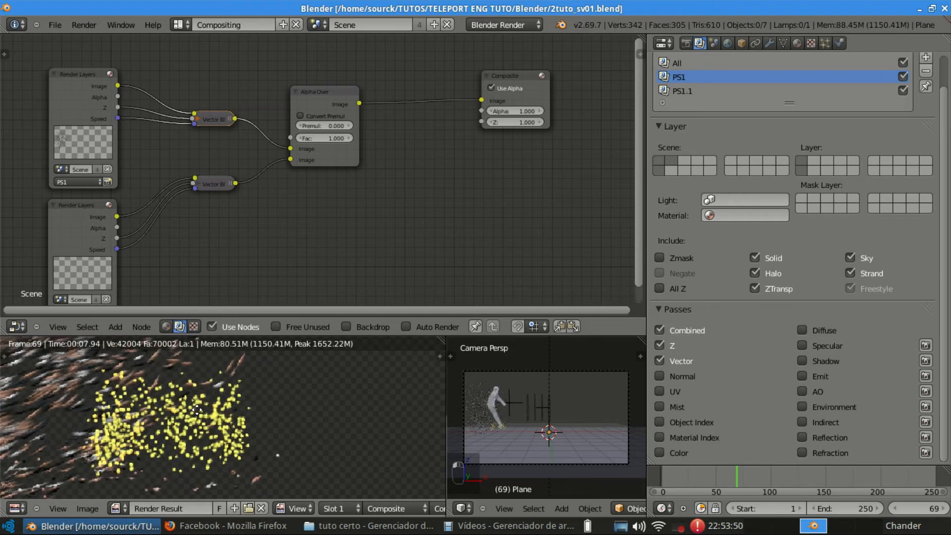
scroll(197, 410, "up", 1)
scroll(555, 417, "up", 2)
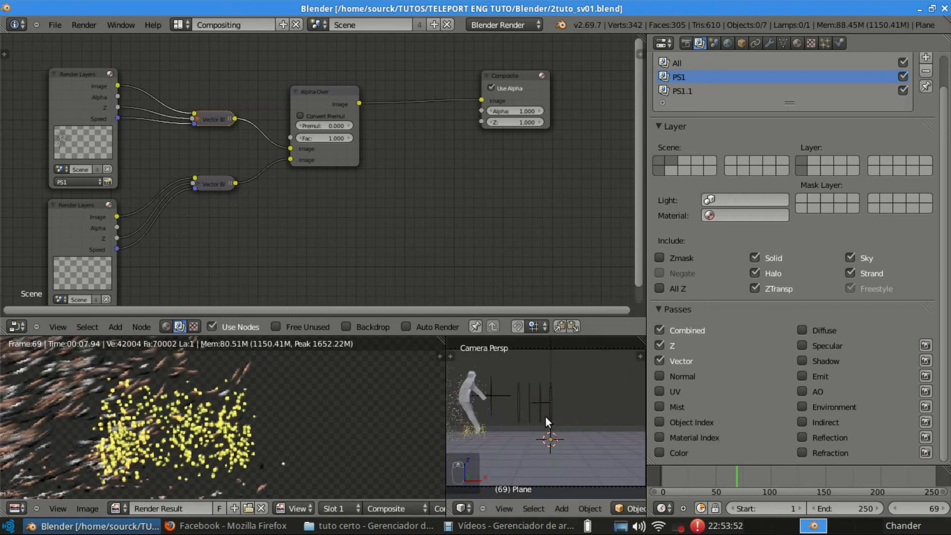
scroll(545, 417, "down", 2)
scroll(198, 408, "down", 3)
scroll(222, 403, "up", 1)
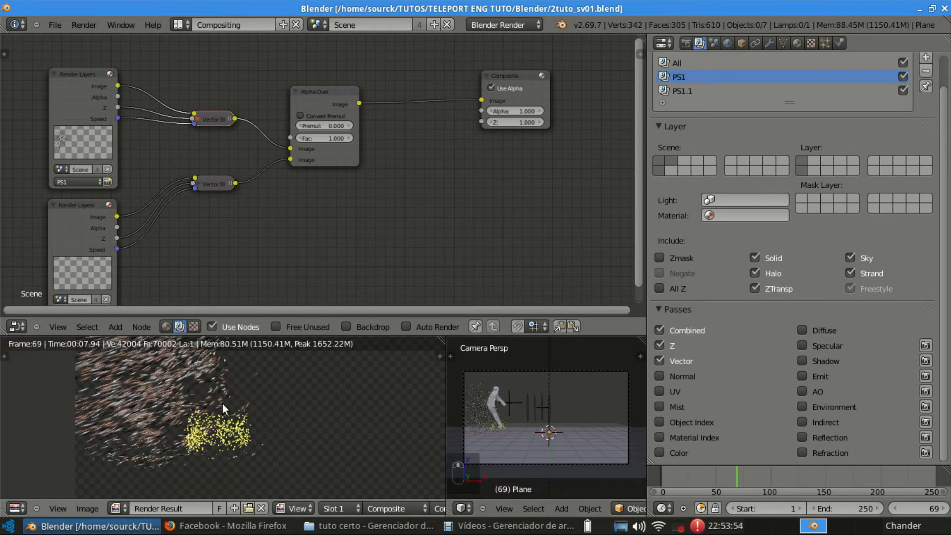
scroll(222, 403, "up", 3)
middle_click_drag(229, 405, 241, 364)
scroll(242, 363, "up", 2)
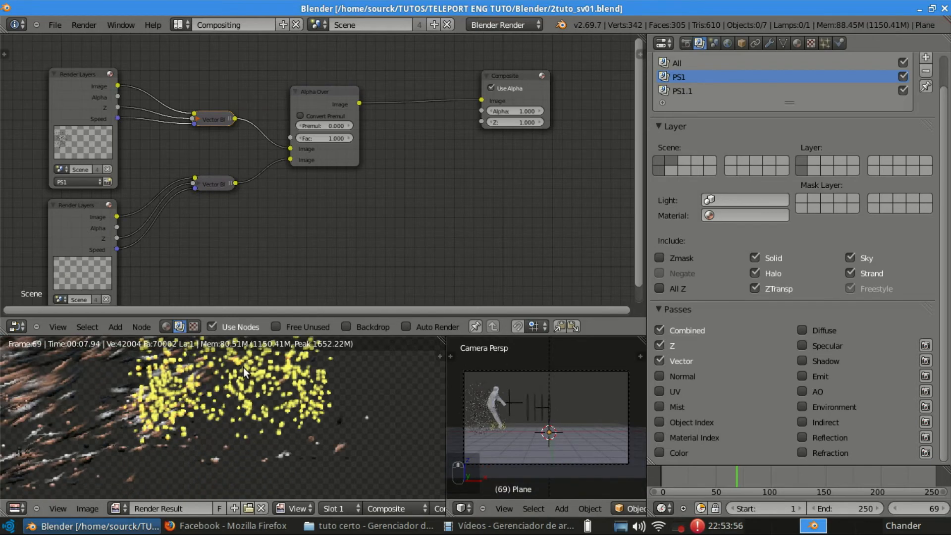
scroll(242, 368, "down", 2)
scroll(239, 385, "down", 1)
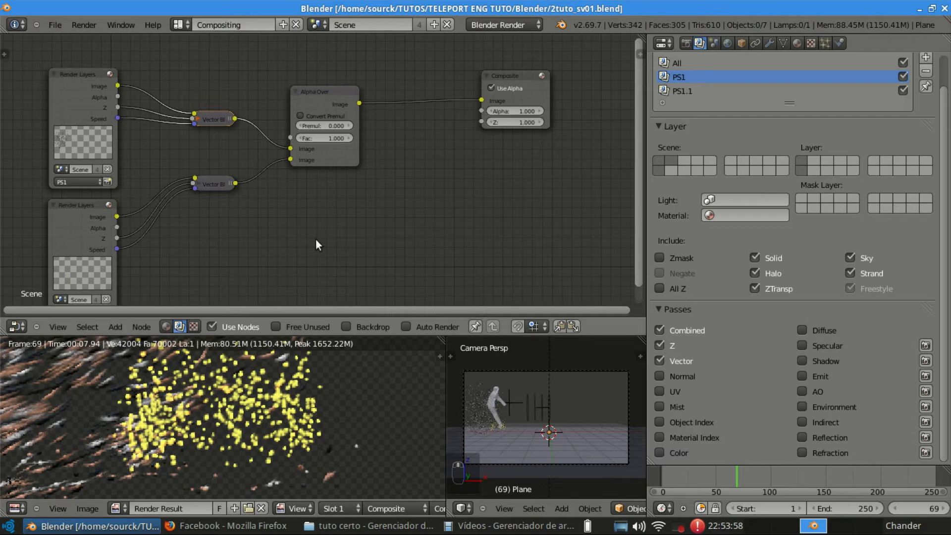
Go to frame 60, render it, and enlarge the render result area to inspect the blurred particles.
scroll(515, 406, "up", 4)
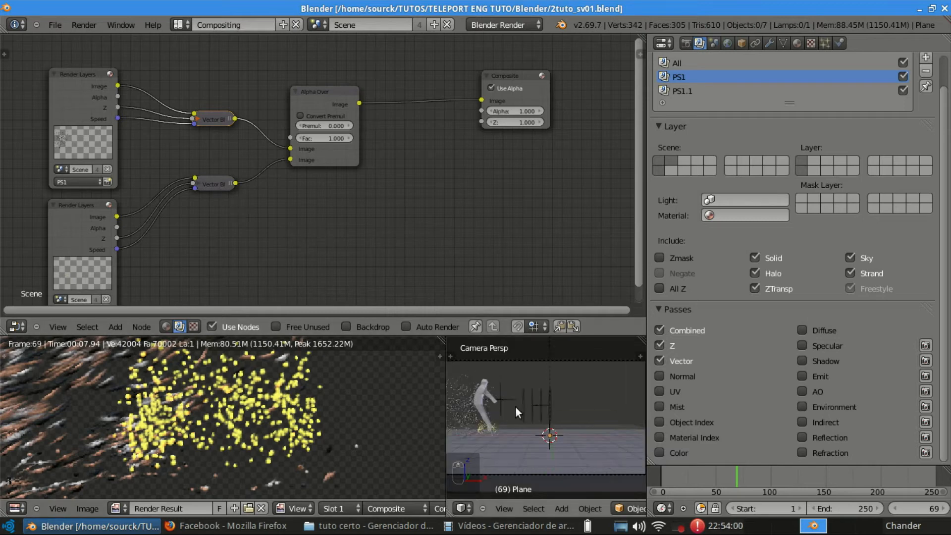
scroll(501, 408, "up", 1)
middle_click_drag(501, 408, 637, 404, "shift")
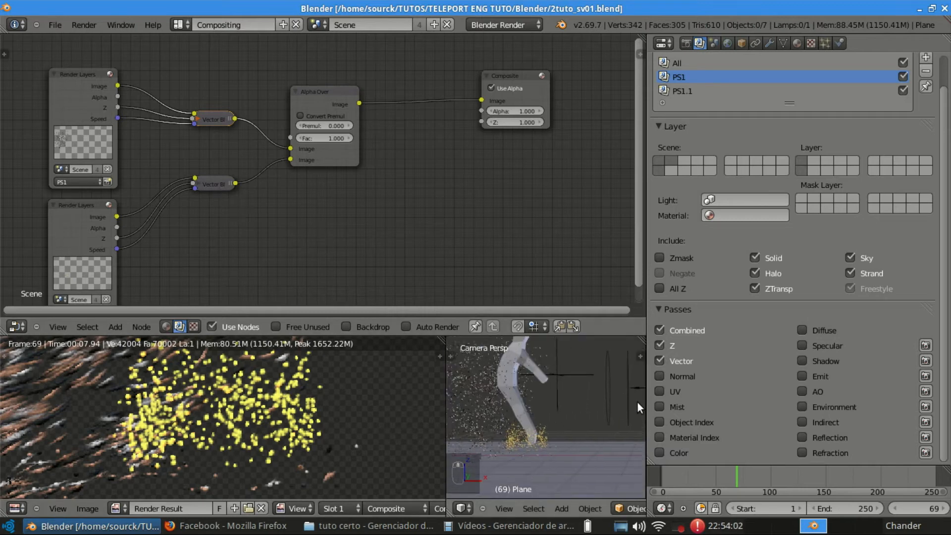
scroll(572, 402, "up", 2)
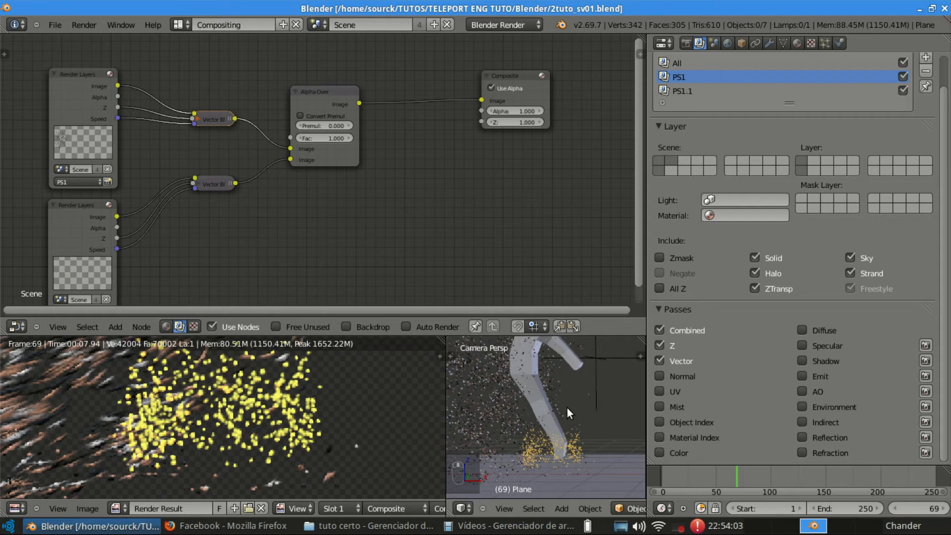
middle_click_drag(567, 407, 511, 387, "shift")
scroll(601, 368, "up", 1)
mouse_move(719, 470)
left_mouse_down()
mouse_move(708, 475)
mouse_move(726, 473)
left_mouse_up()
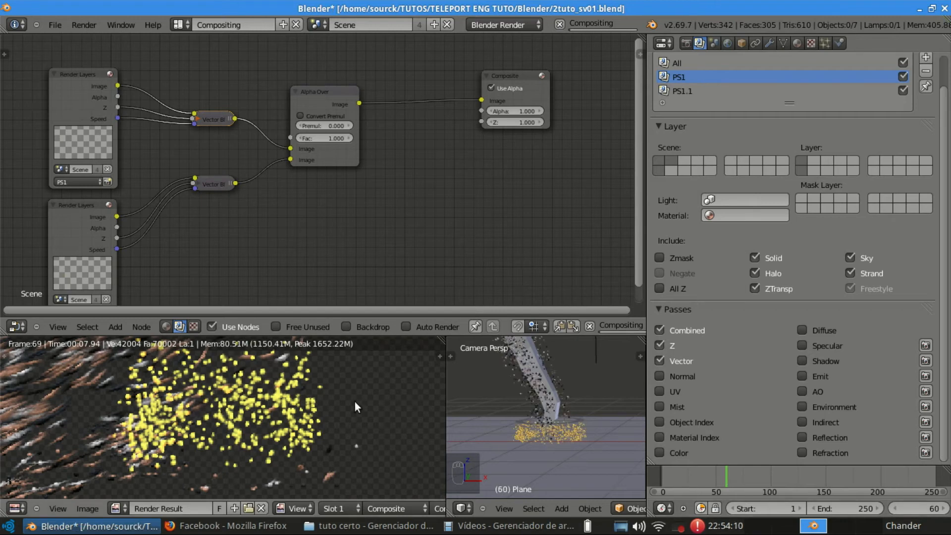
scroll(222, 411, "up", 2)
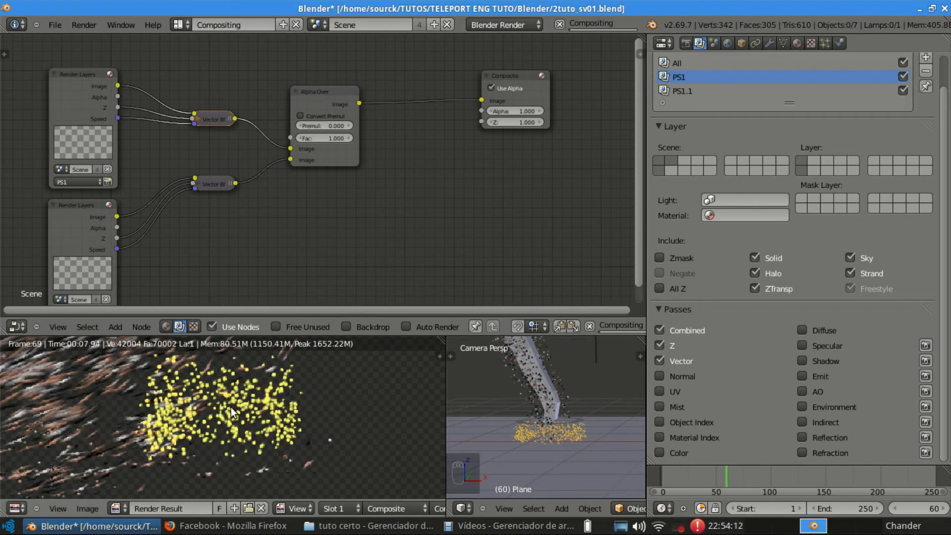
key("F12")
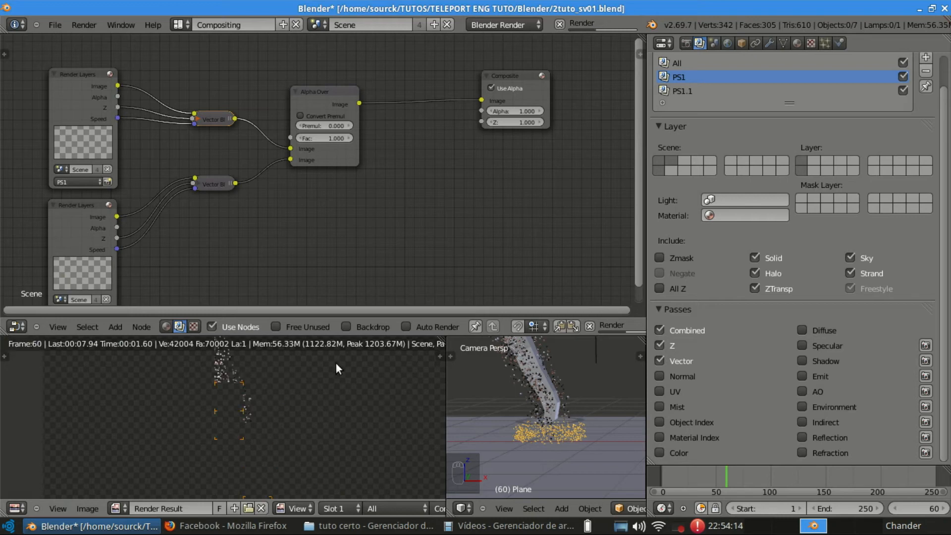
left_click_drag(352, 334, 352, 183)
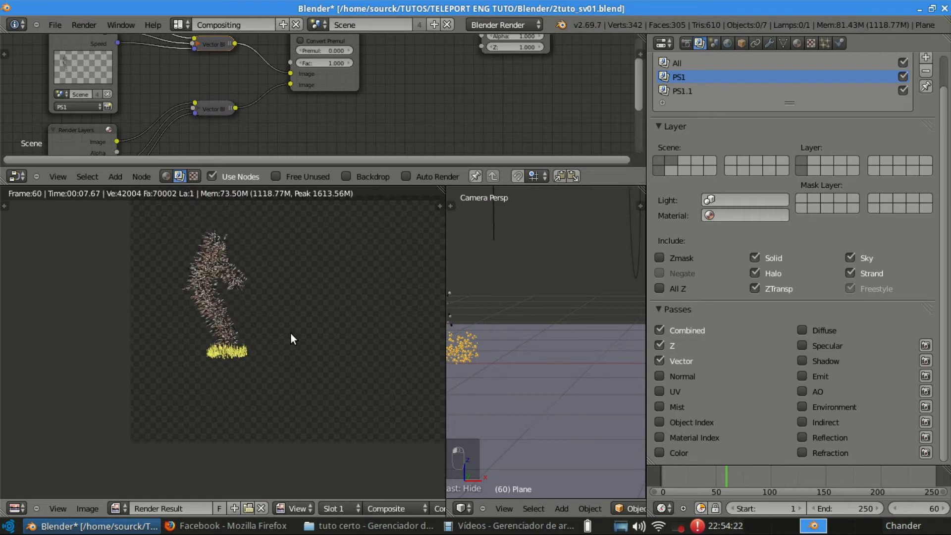
Save the file and enlarge the node editor again so the whole compositing setup fits.
key("ctrl+s")
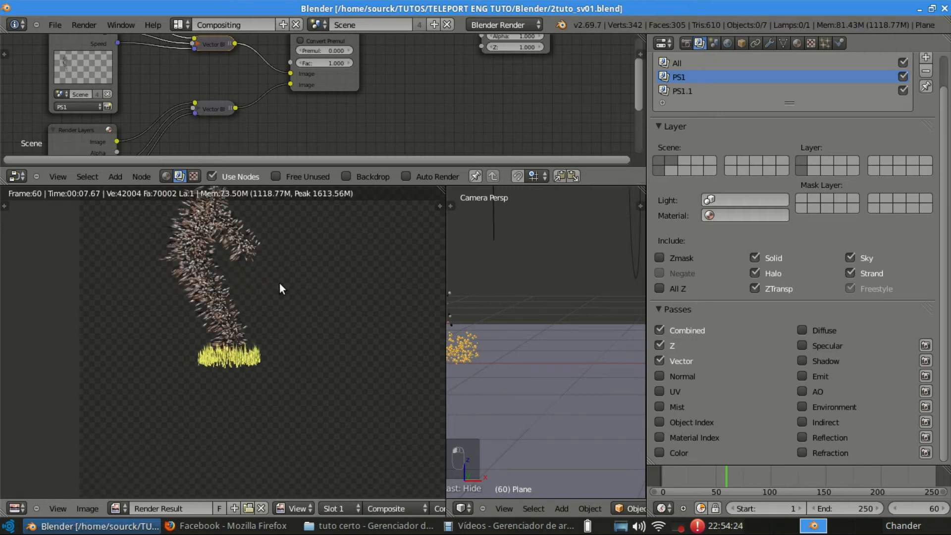
left_click_drag(366, 158, 351, 319)
scroll(297, 218, "down", 2)
scroll(267, 171, "up", 1)
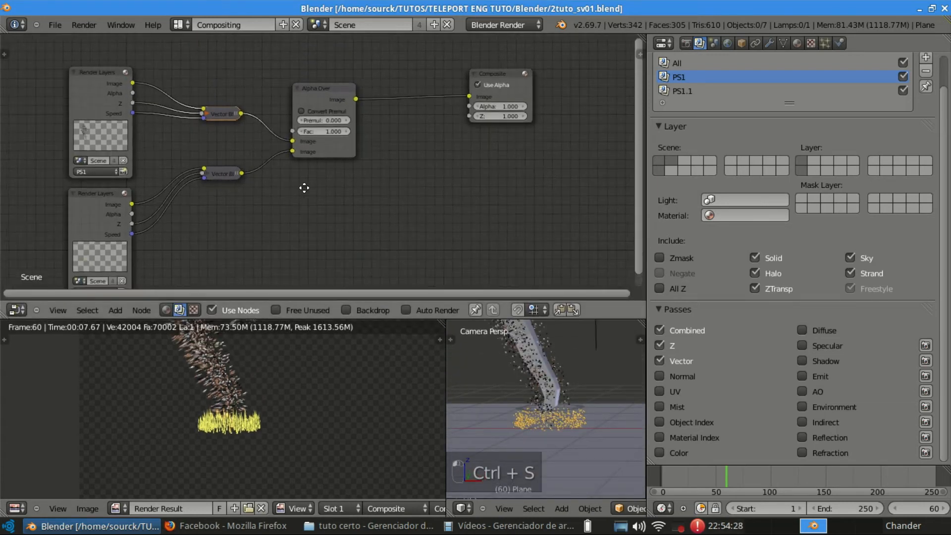
Move the Composite and Alpha Over nodes farther from the Vector Blur nodes to free up space, and save the file.
middle_click_drag(303, 188, 231, 161)
left_click_drag(442, 65, 569, 119)
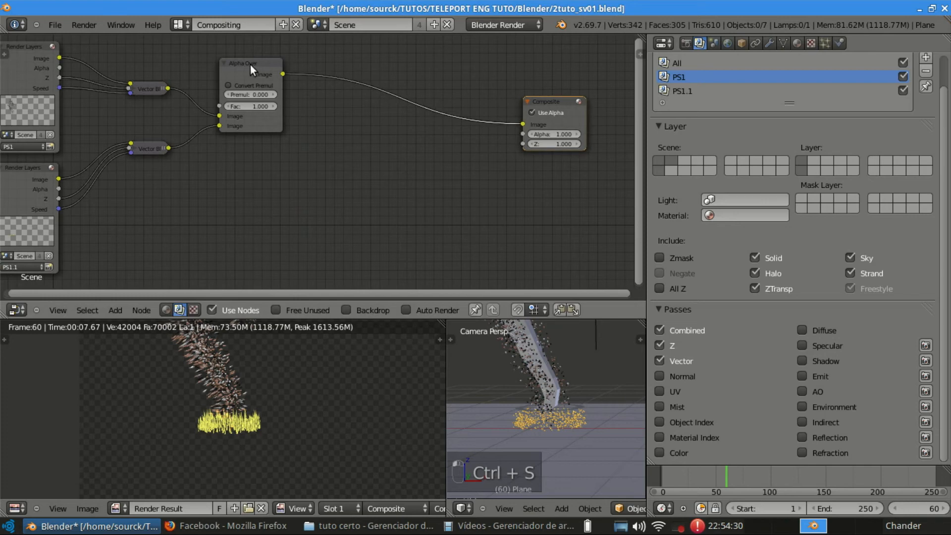
left_click_drag(251, 65, 421, 107)
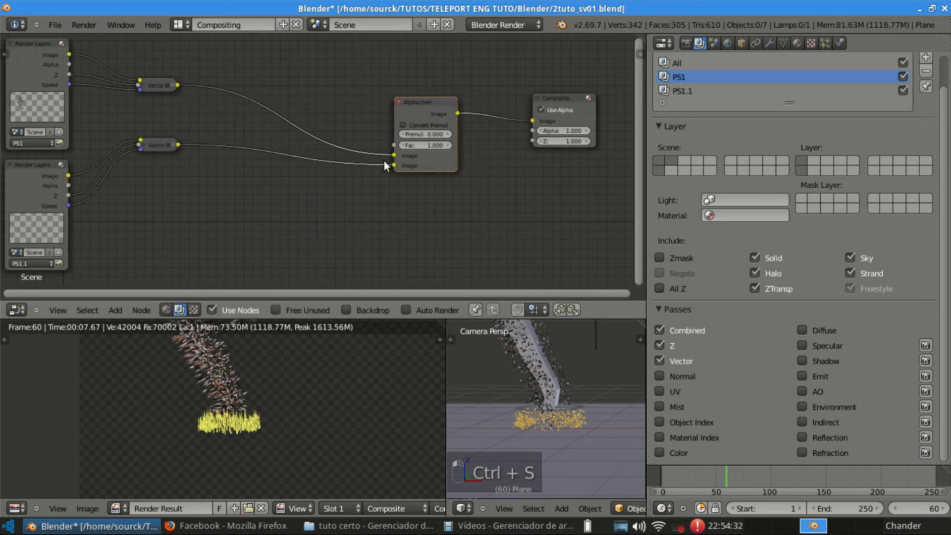
key("ctrl+s")
left_click(384, 161)
Go to frame 75, render it, and enlarge the render result area to check the particle blur.
middle_click_drag(290, 167, 301, 105)
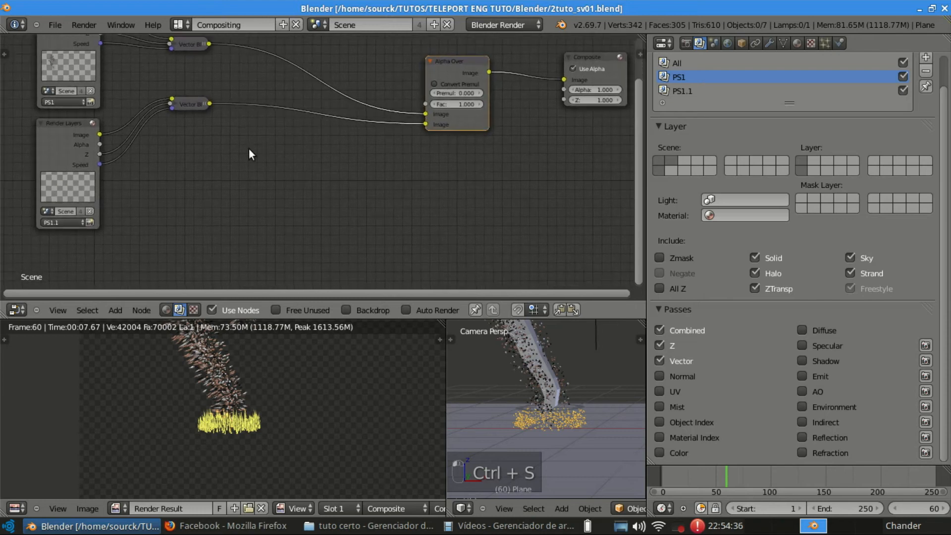
key("shift+a")
mouse_move(226, 150)
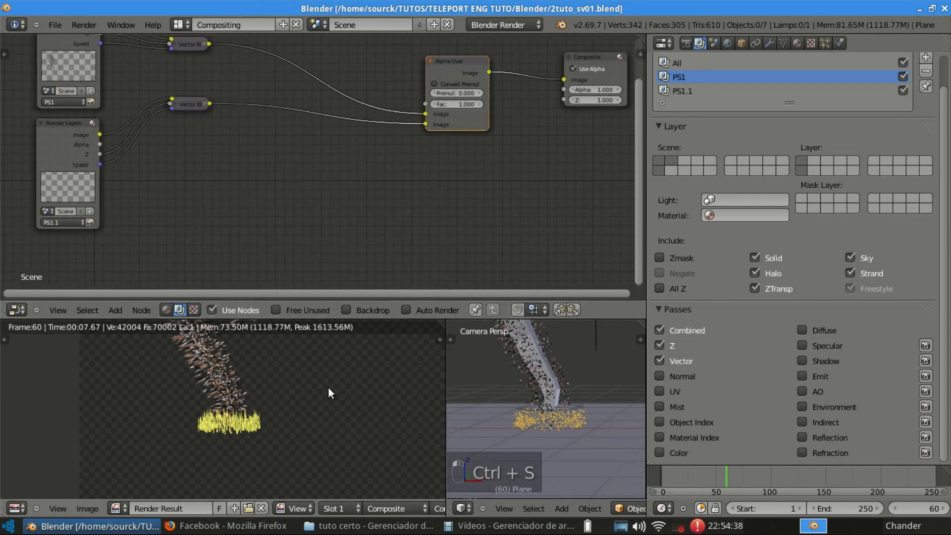
left_click_drag(731, 472, 742, 472)
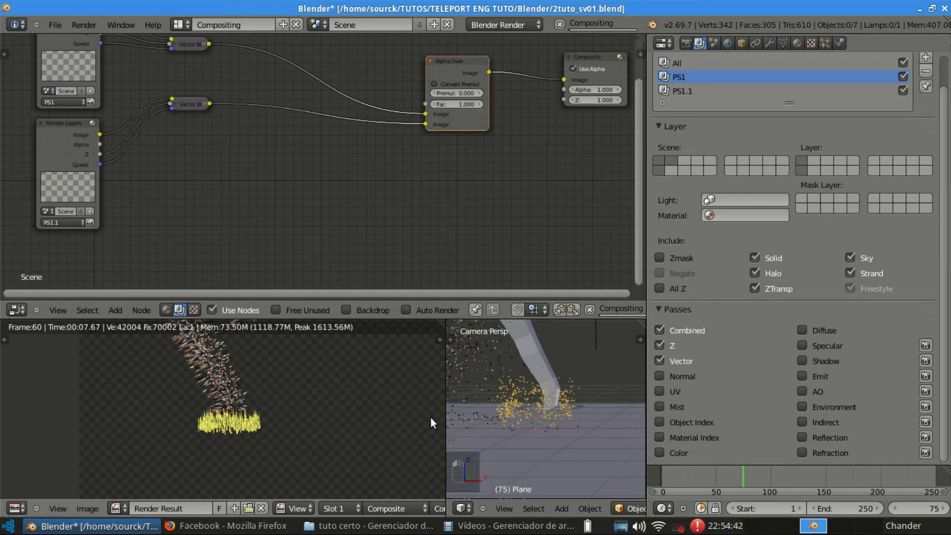
key("F12")
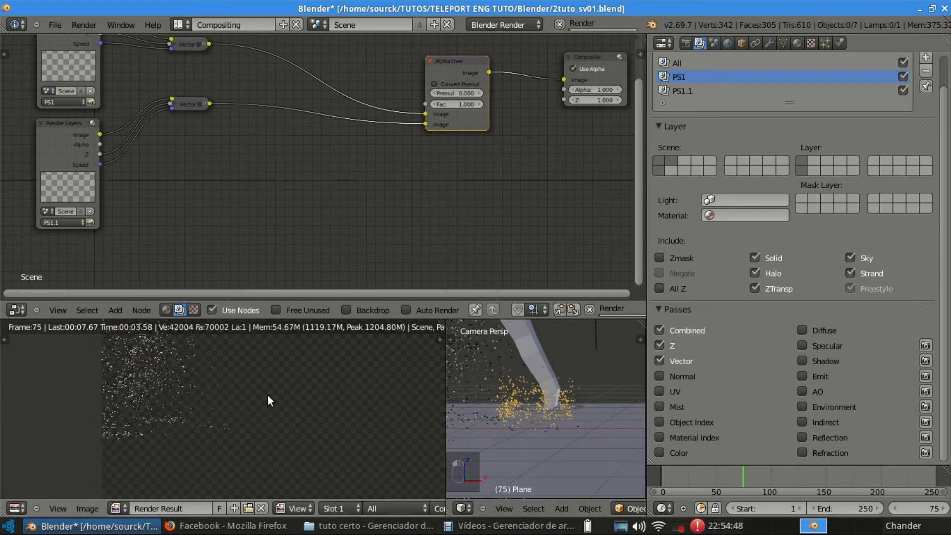
left_click_drag(331, 318, 503, 254)
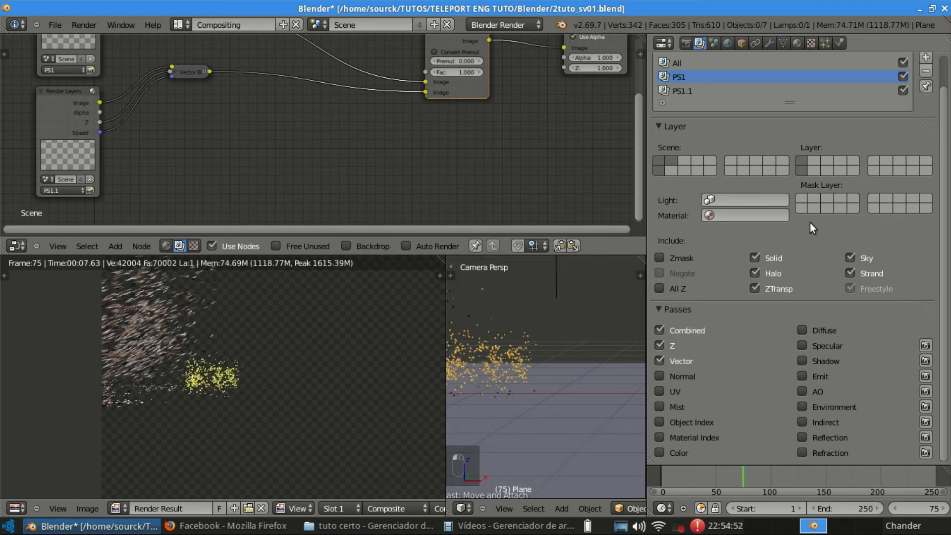
Narrow the properties area to widen the node editor, and make the node editor slightly taller.
left_click_drag(652, 200, 754, 199)
key("Home")
middle_click_drag(444, 123, 387, 124)
scroll(451, 185, "up", 2)
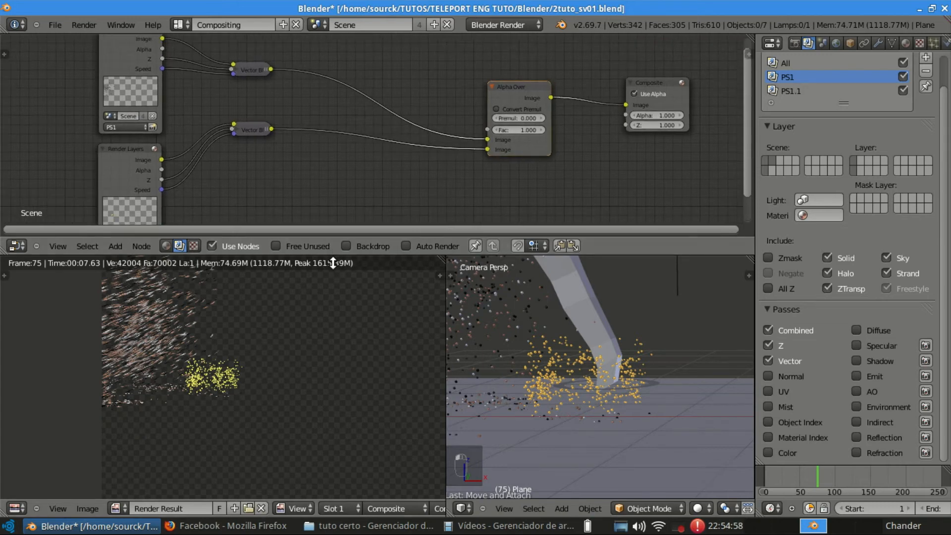
left_click_drag(333, 254, 337, 274)
Duplicate the Alpha Over node and insert the copy between the PS1.1 Vector Blur and the original Alpha Over.
key("shift+d")
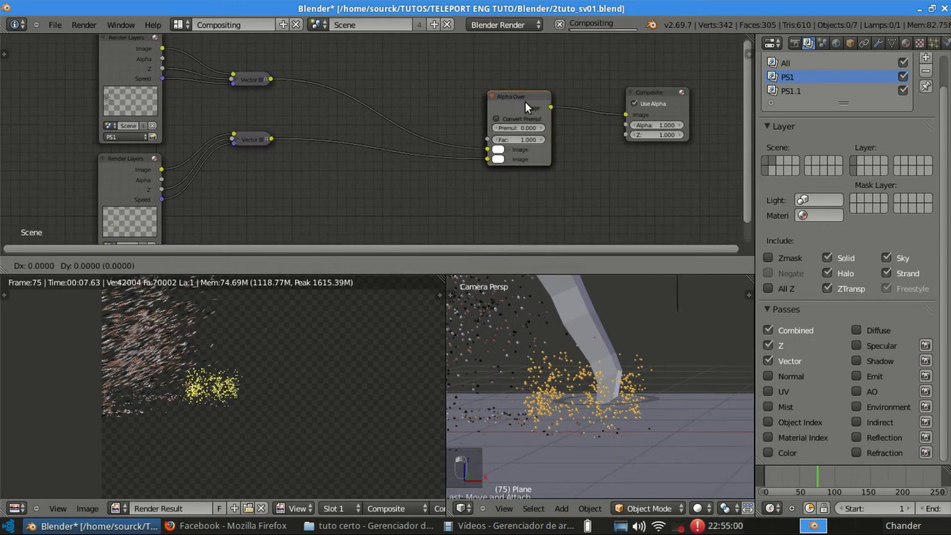
left_click(359, 139)
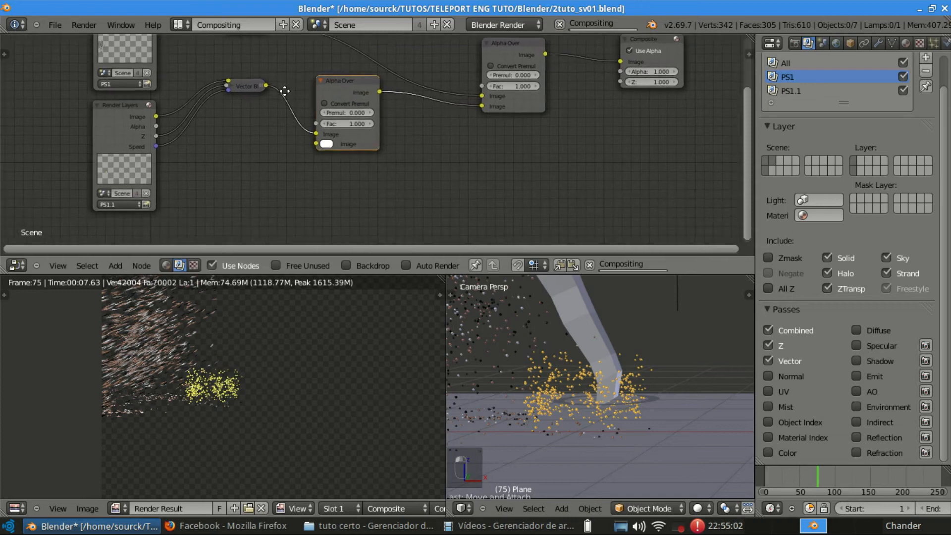
Add a Blur node below the PS1.1 Vector Blur and set its X and Y to 5.
middle_click_drag(223, 164, 214, 124)
key("shift+a")
mouse_move(252, 164)
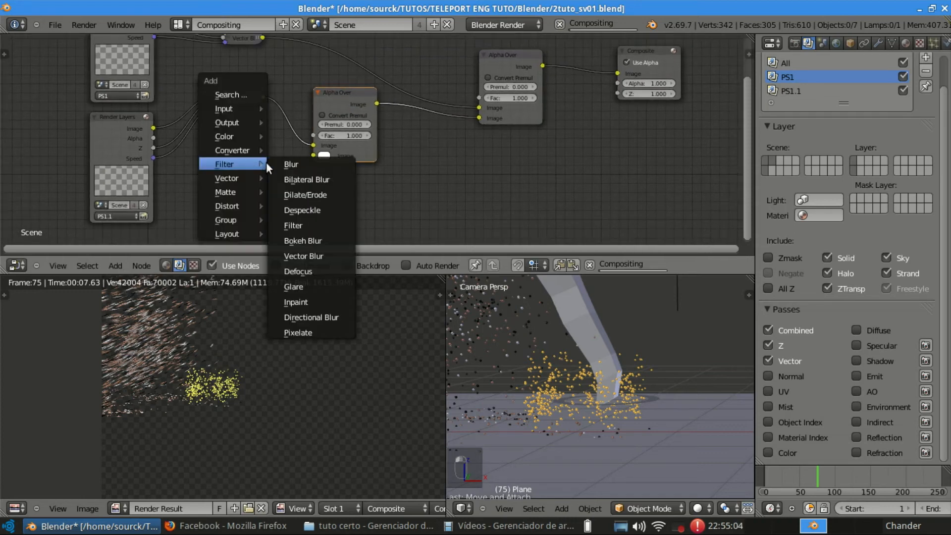
left_click(319, 165)
left_click(263, 157)
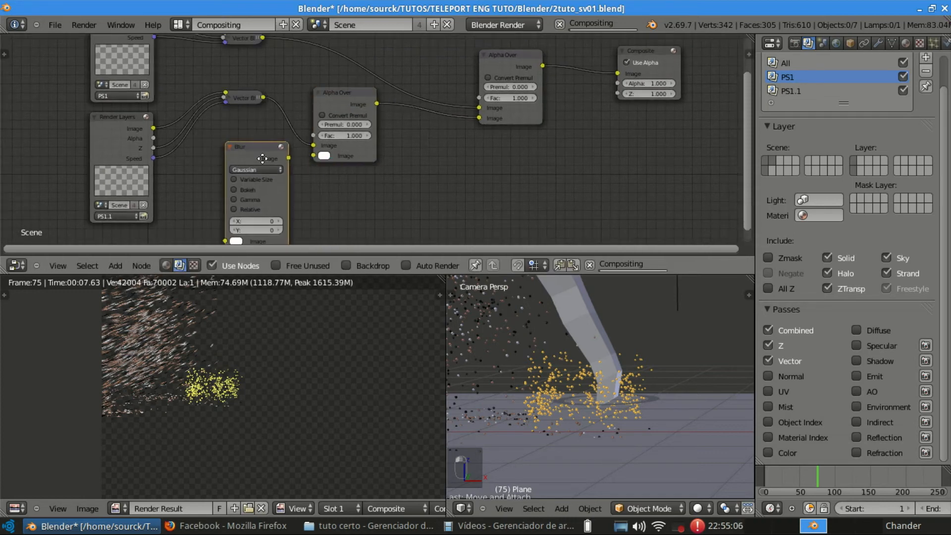
middle_click_drag(263, 215, 258, 183)
type("5")
key("Tab")
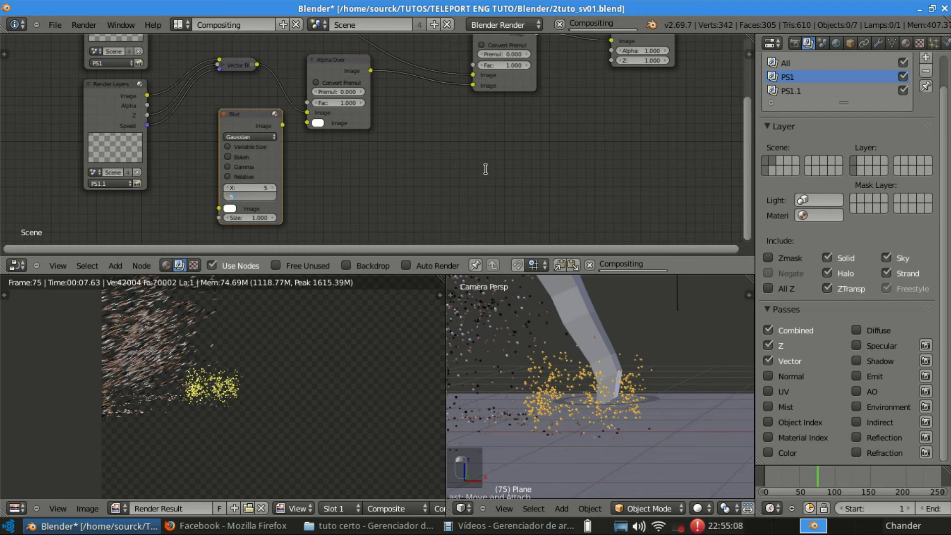
type("5")
key("Return")
Link the PS1.1 Vector Blur through the Blur node into the new Alpha Over's second Image input, and collapse the Blur node.
left_click_drag(147, 96, 163, 82)
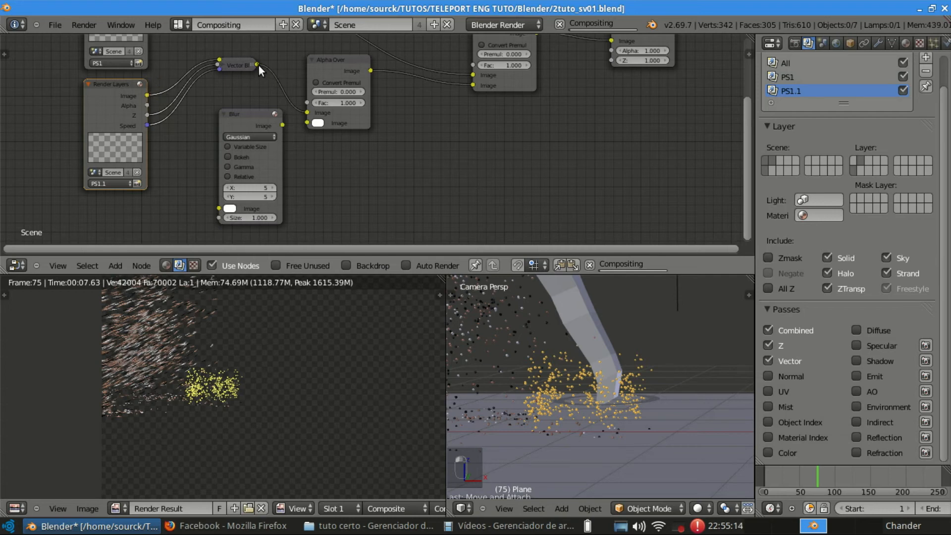
left_click_drag(257, 65, 219, 209)
left_click_drag(282, 125, 303, 124)
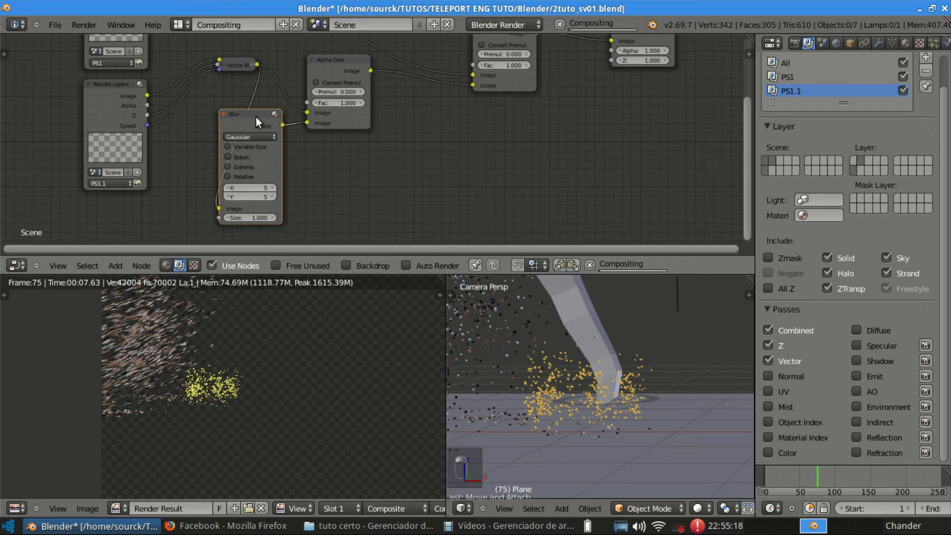
key("h")
scroll(219, 385, "up", 4)
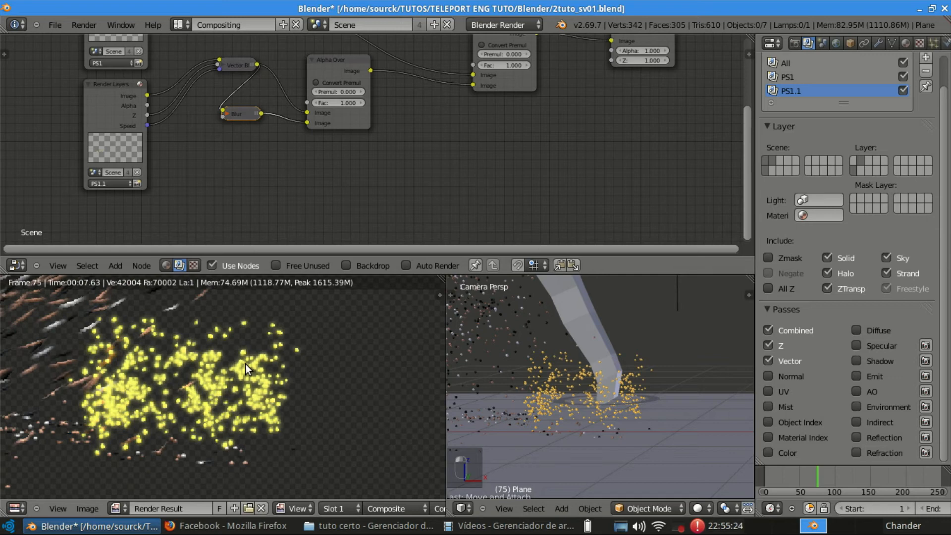
Expand the Blur node and set its X and Y blur sizes to 10.
middle_click_drag(314, 156, 321, 181, "ctrl")
key("h")
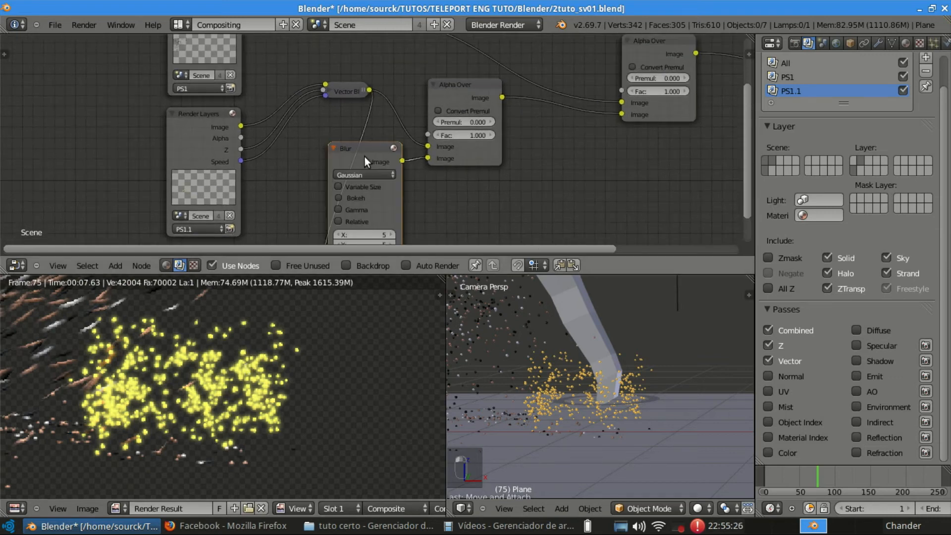
middle_click_drag(364, 156, 367, 100)
scroll(368, 100, "up", 1)
scroll(371, 157, "up", 1)
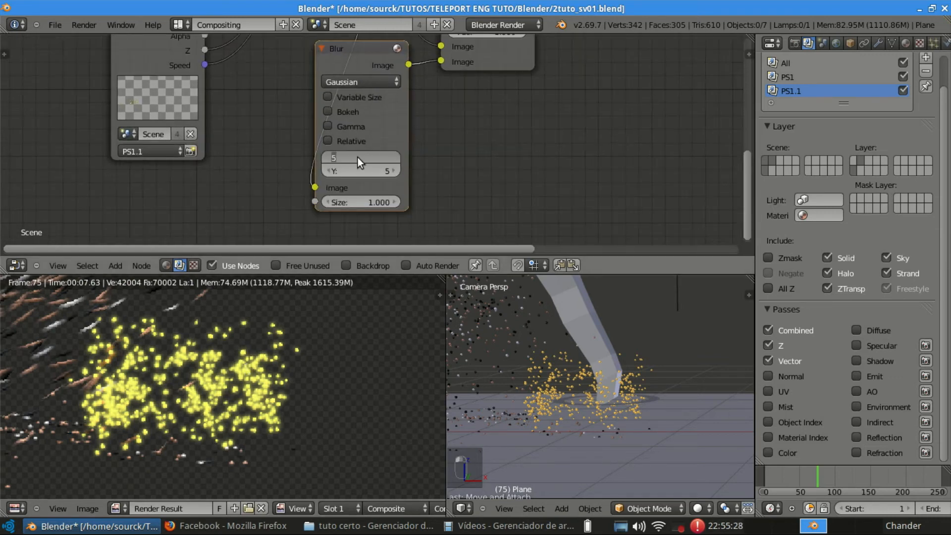
left_click_drag(357, 158, 376, 171)
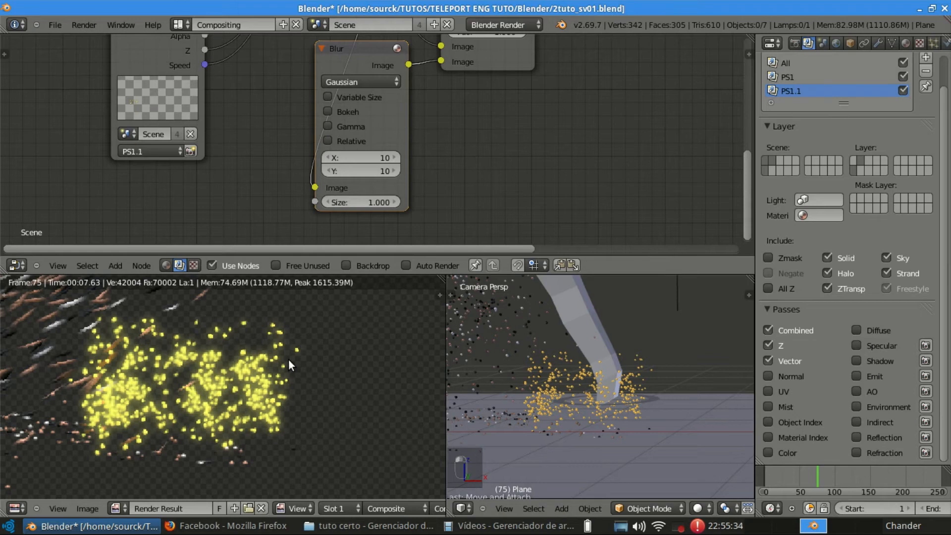
Save the file over the existing one and check the yellow particles' glow in the render result.
scroll(288, 359, "down", 3)
key("ctrl+s")
left_click(283, 340)
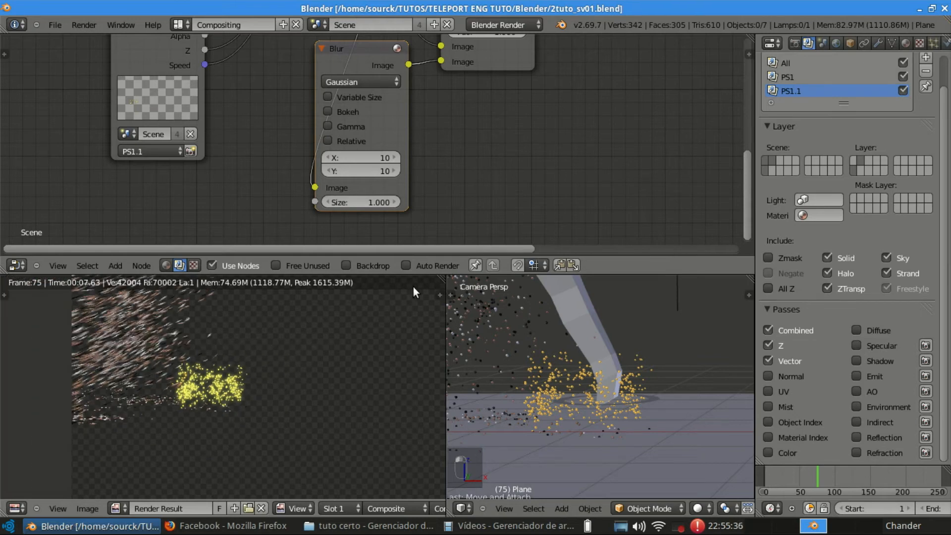
scroll(281, 347, "down", 1)
scroll(272, 347, "up", 3)
scroll(265, 348, "down", 1)
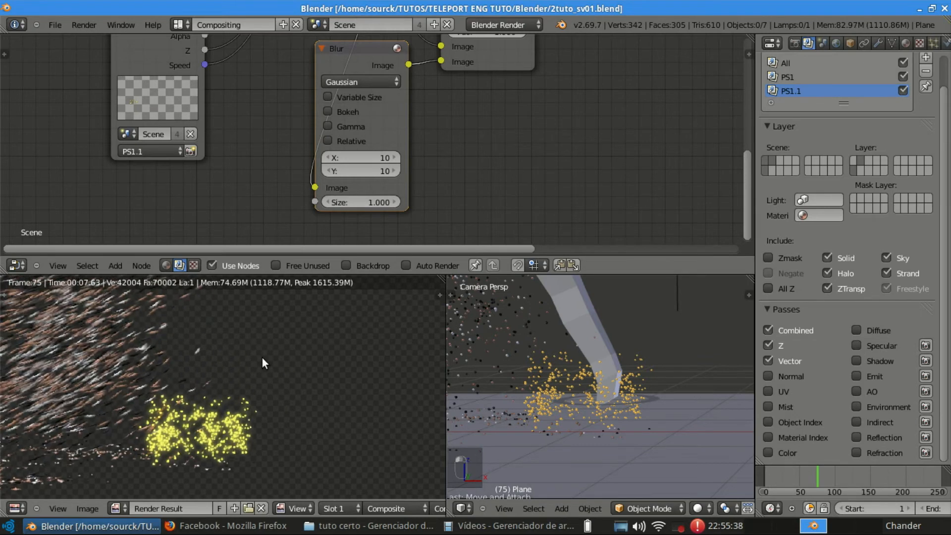
Collapse the Blur node and move the Composite node farther away, above and beyond the final Alpha Over.
key("Home")
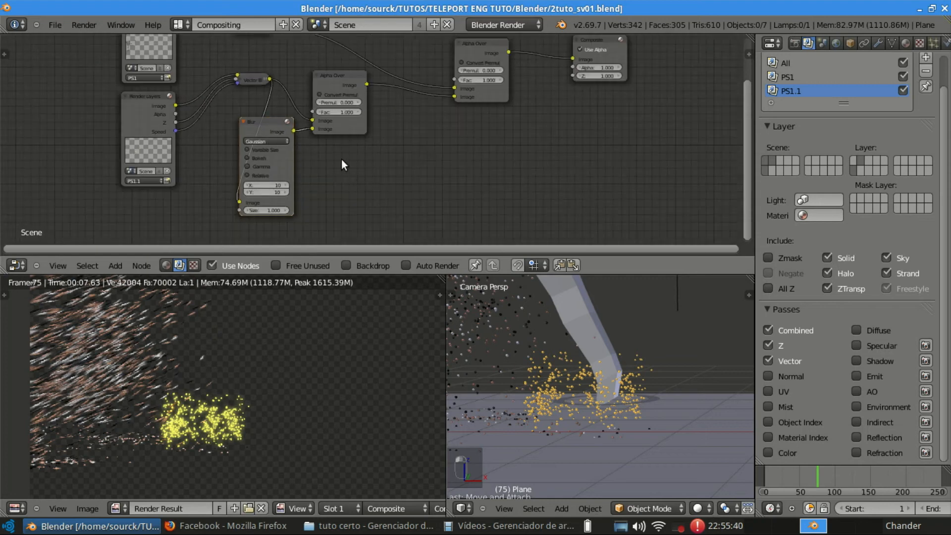
key("h")
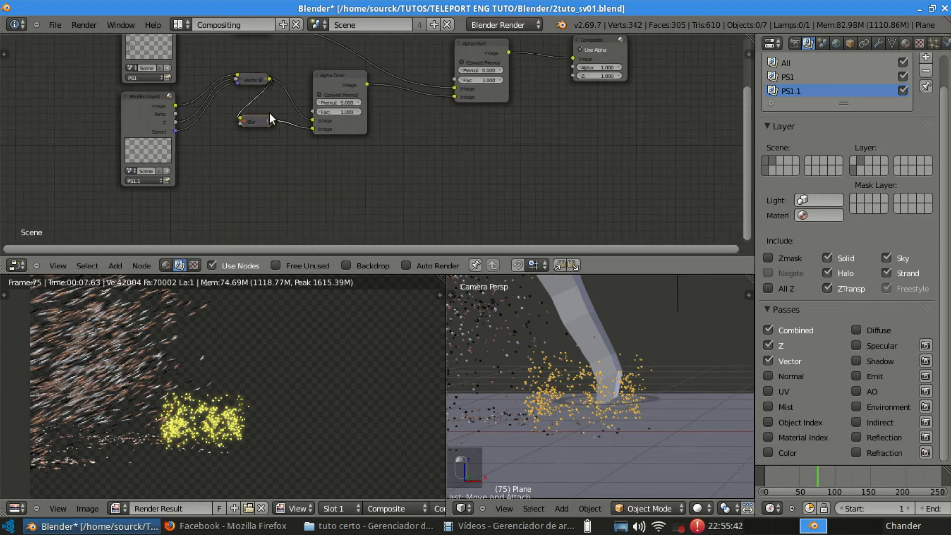
middle_click_drag(412, 166, 349, 205)
scroll(355, 172, "down", 3)
scroll(356, 171, "up", 3)
middle_click_drag(390, 151, 335, 172)
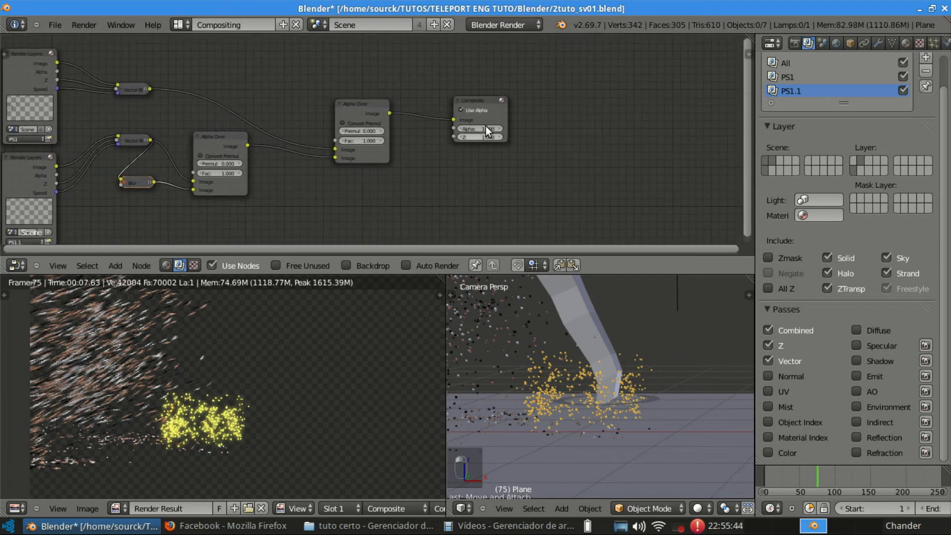
left_click_drag(486, 128, 546, 58)
middle_click_drag(468, 113, 489, 112)
Show the render settings and widen the properties area to reach the output options.
left_click(796, 41)
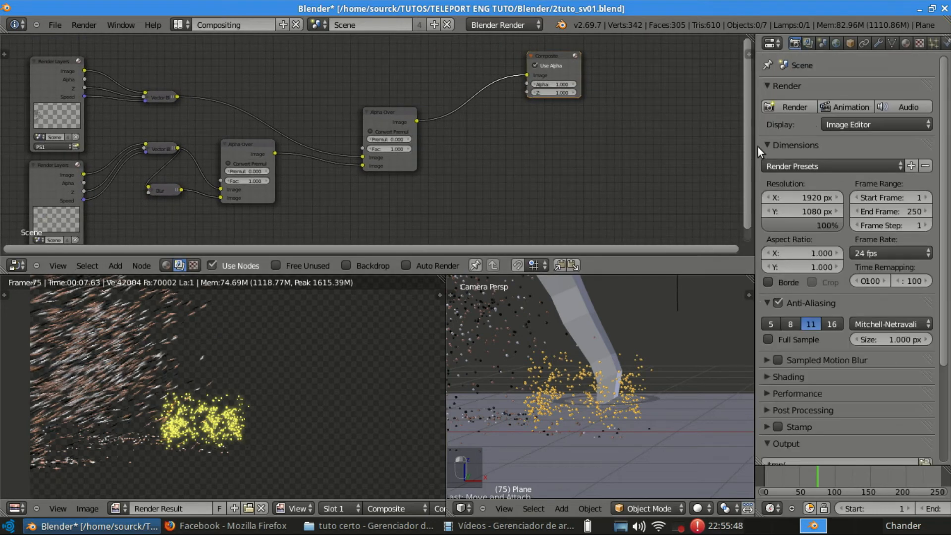
left_click_drag(756, 147, 667, 148)
scroll(758, 352, "down", 5)
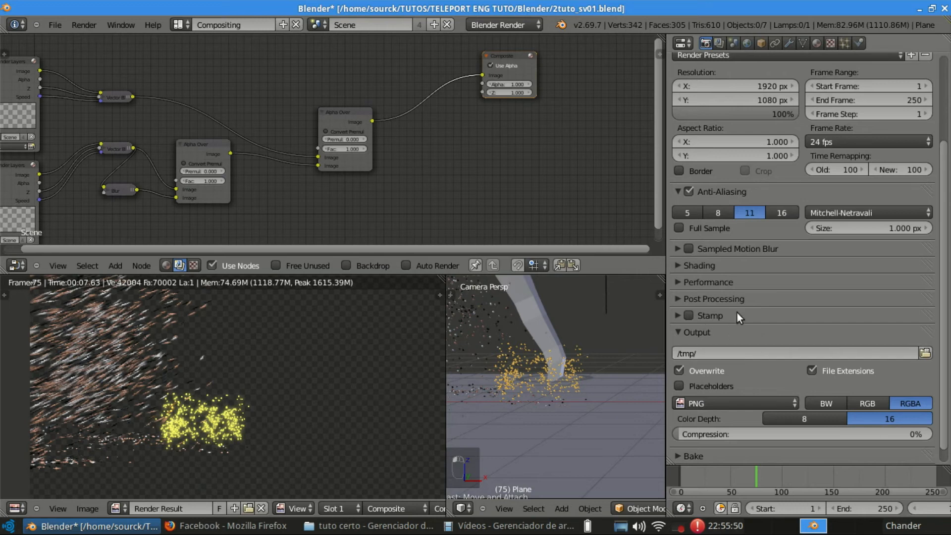
scroll(747, 346, "down", 1)
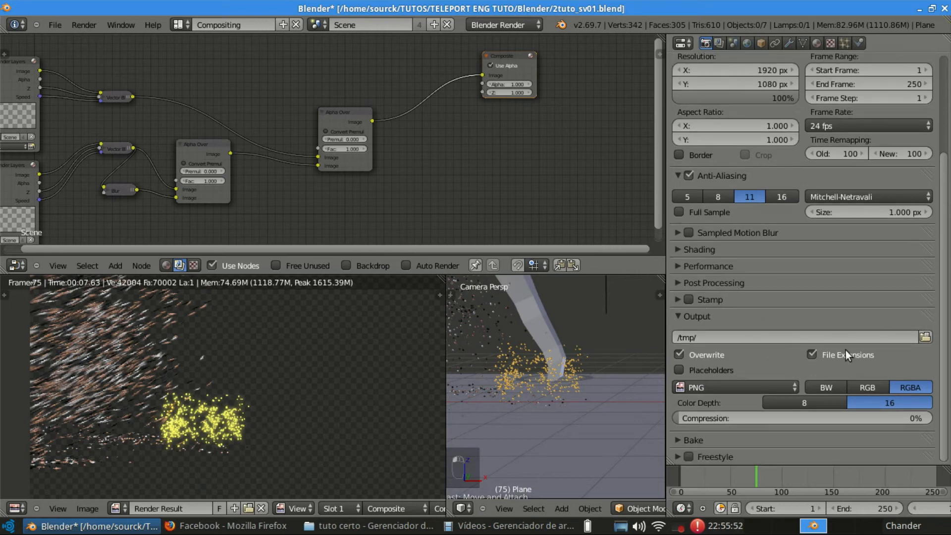
Browse for the output path to TUTOS/TELEPORT ENG TUTO/Arquivos and create a folder named Render there.
left_click(924, 337)
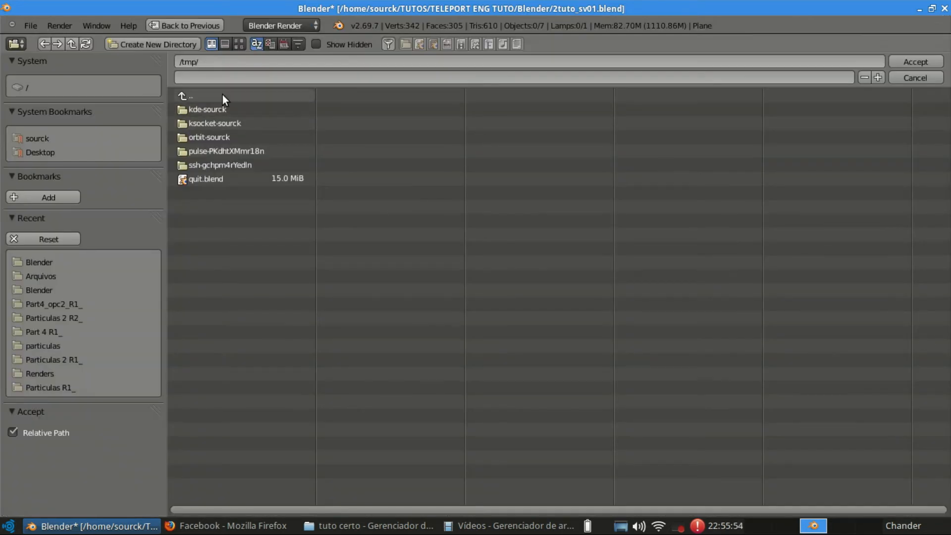
left_click(84, 139)
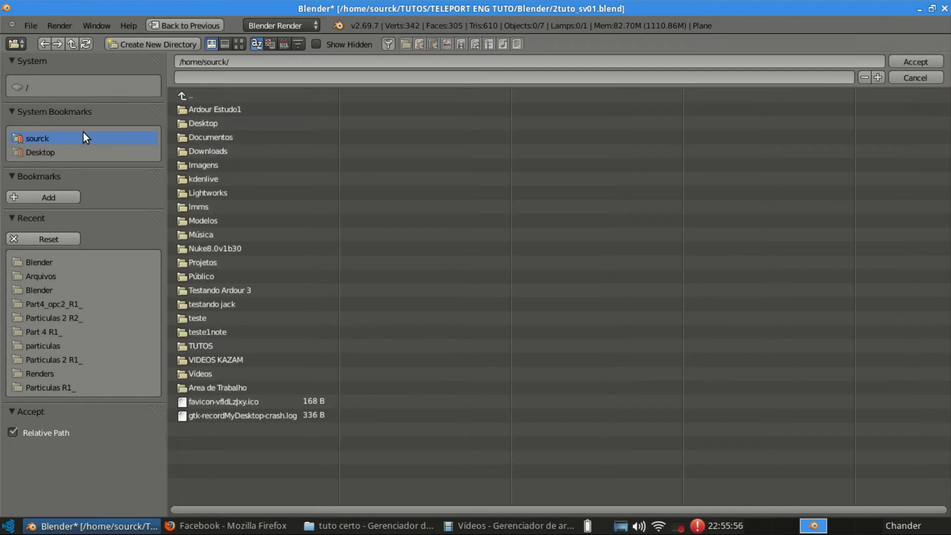
left_click(225, 343)
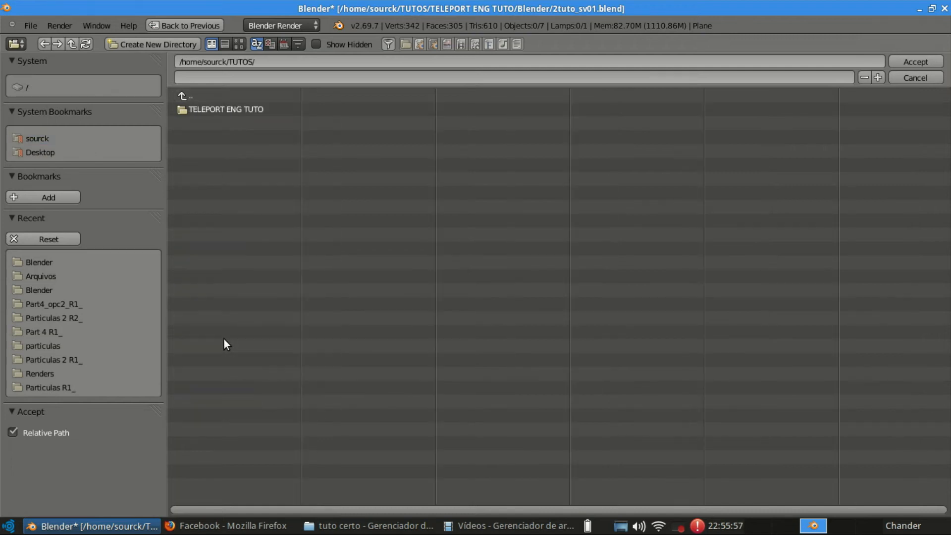
left_click(206, 110)
left_click(223, 109)
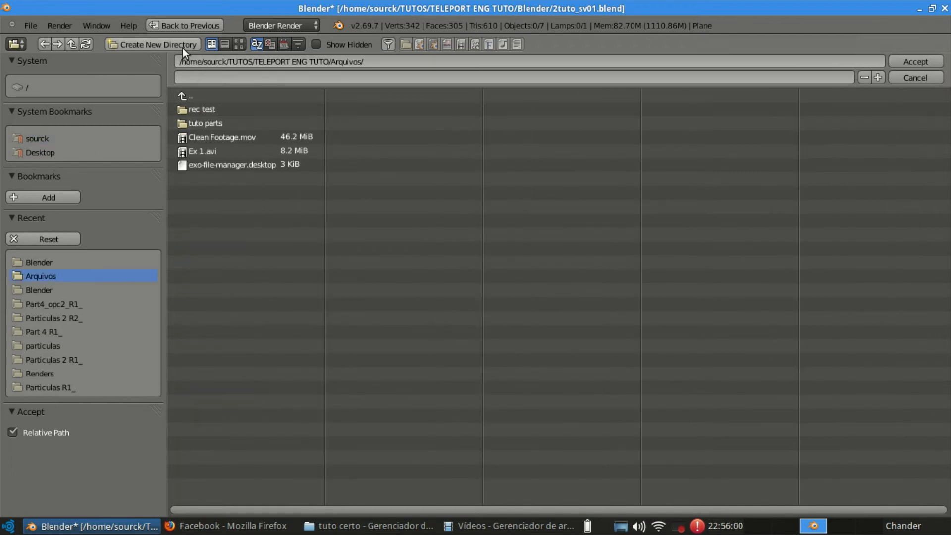
left_click(183, 47)
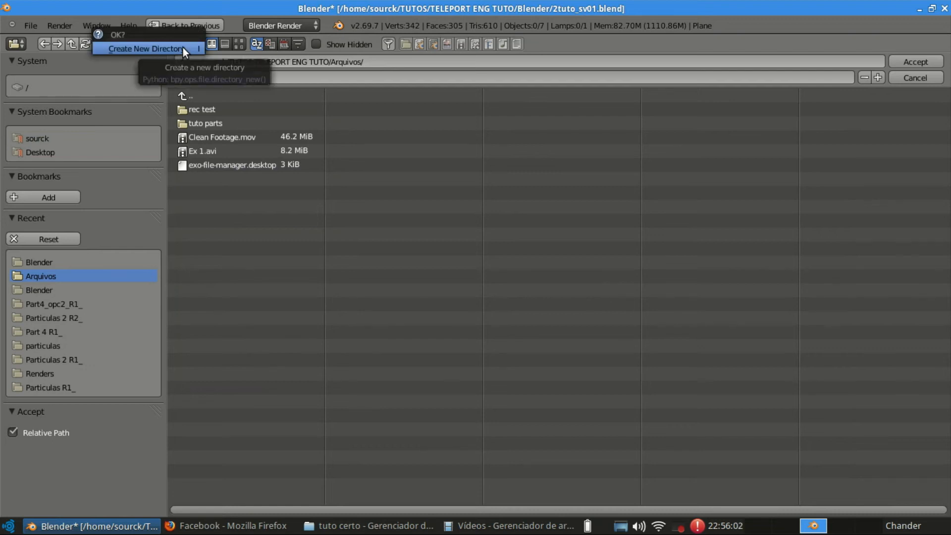
left_click(183, 48)
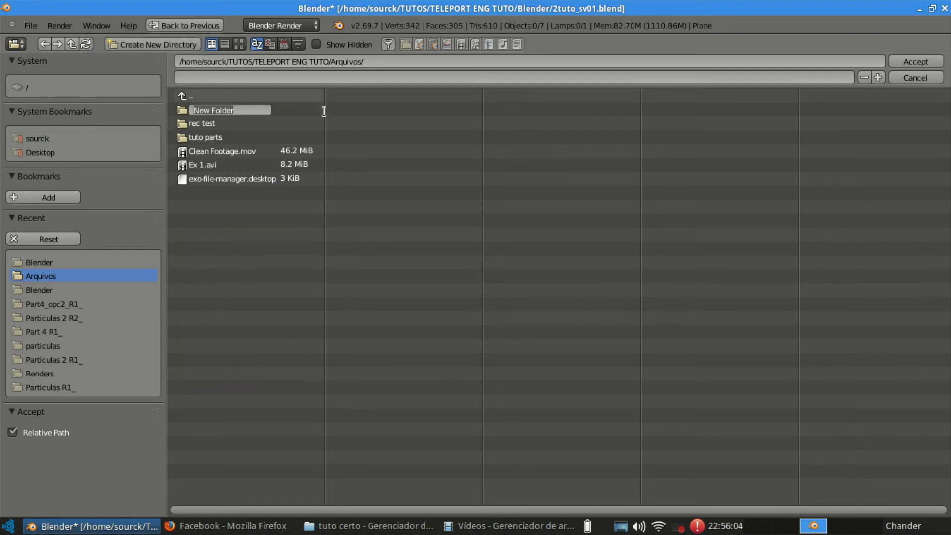
type("Render")
key("Return")
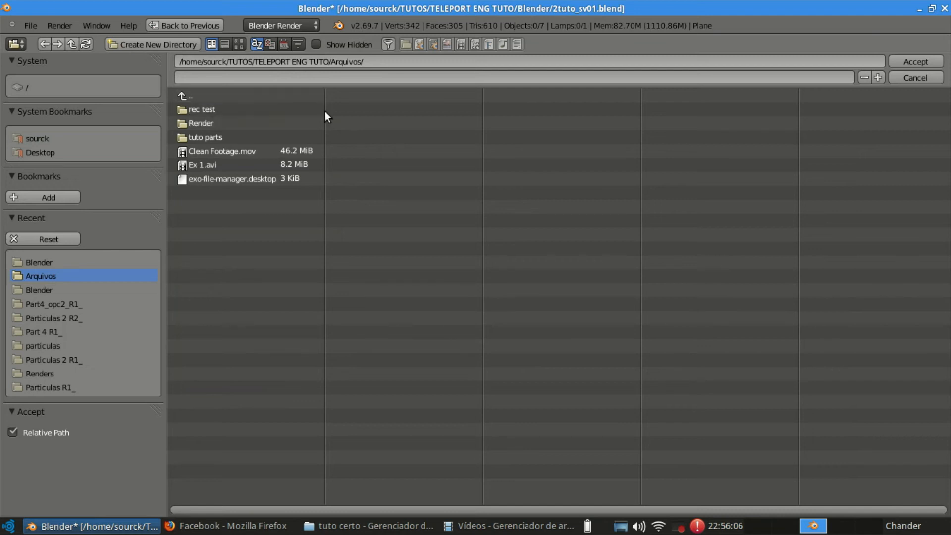
Create a folder named Particles R1 inside the Render folder and open it.
left_click(297, 124)
left_click(154, 46)
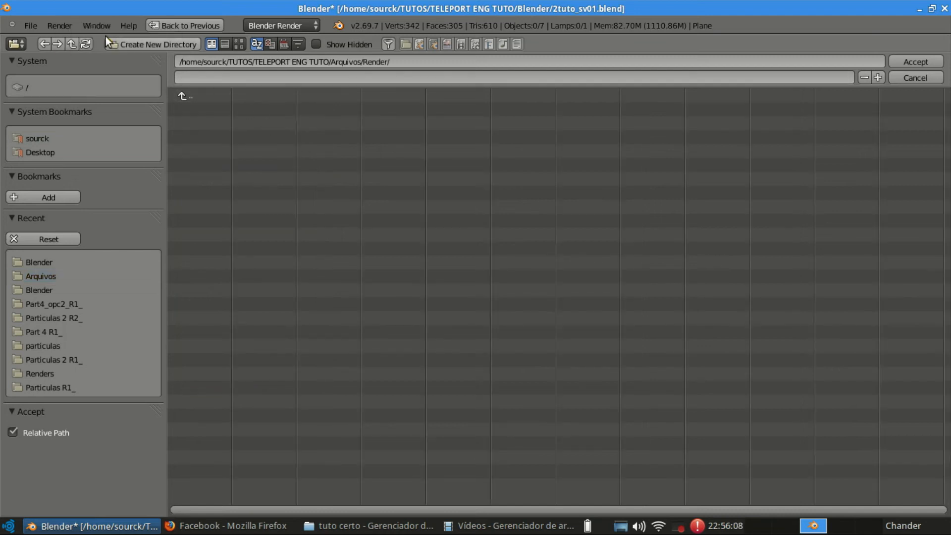
left_click(120, 40)
left_click(120, 44)
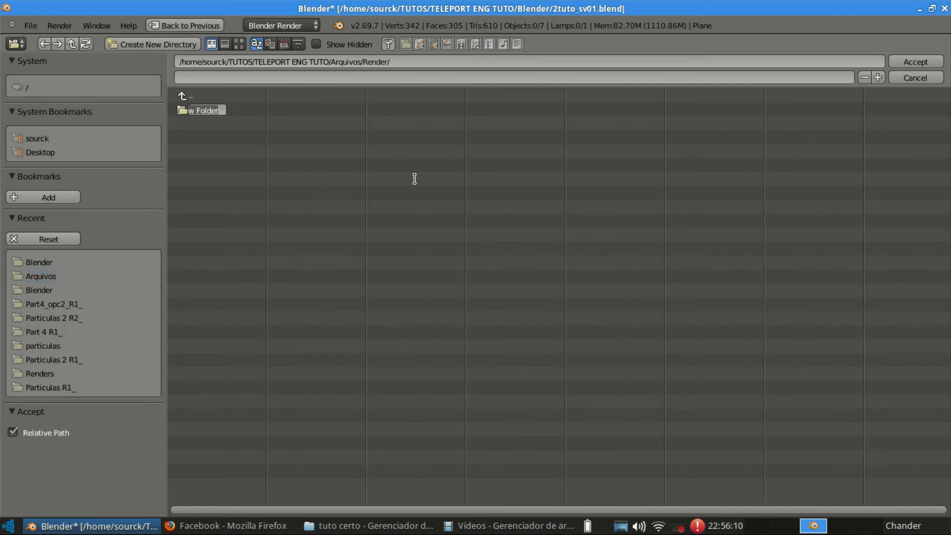
type("Particles R1")
key("BackSpace")
key("BackSpace")
key("BackSpace")
key("Return")
left_click(262, 110)
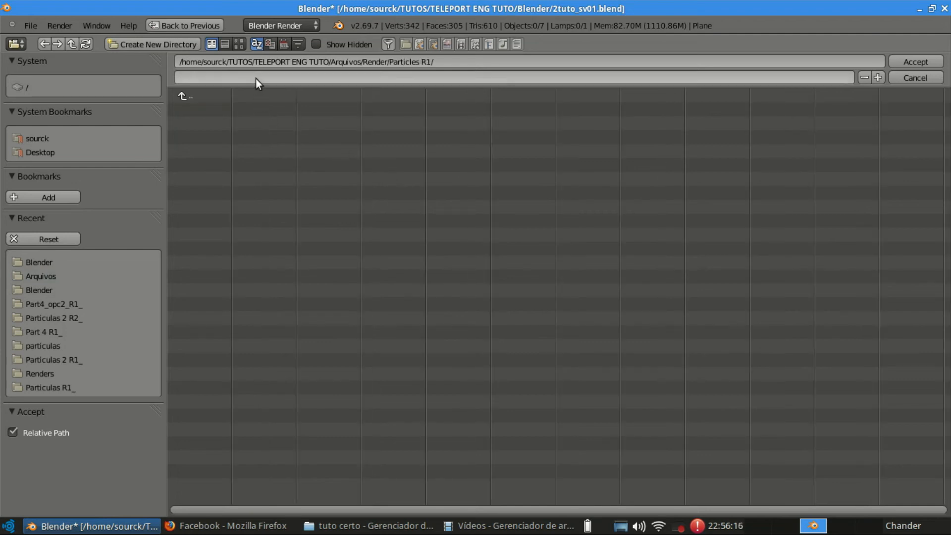
Accept the Particles R1 folder with the output file name Particles R1, and save the project file.
left_click(255, 79)
left_click(896, 60)
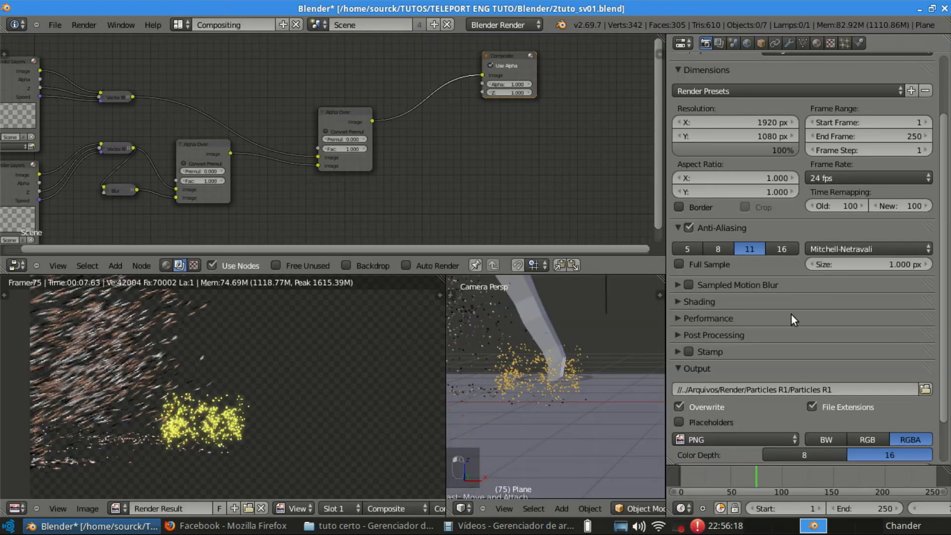
scroll(753, 386, "down", 2)
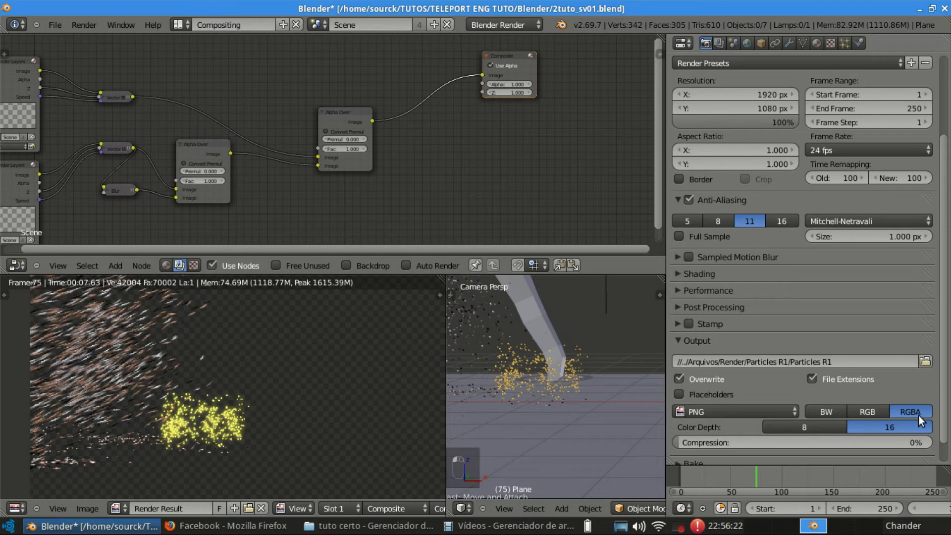
middle_click_drag(381, 356, 291, 396)
key("ctrl+s")
left_click(291, 397)
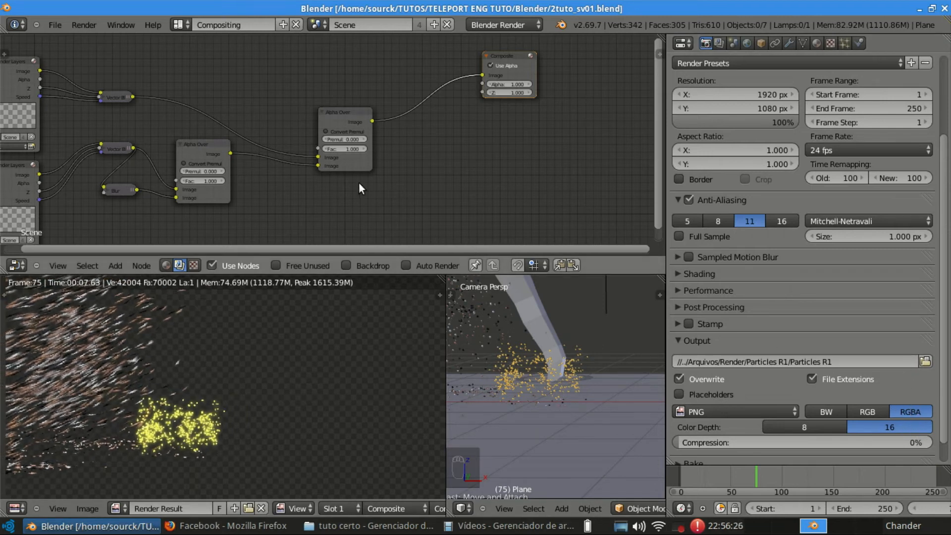
Add a File Output node below the Composite node, link the final Alpha Over's Image to it, and check its base path.
scroll(321, 156, "right", 3, "ctrl")
key("shift+a")
mouse_move(339, 104)
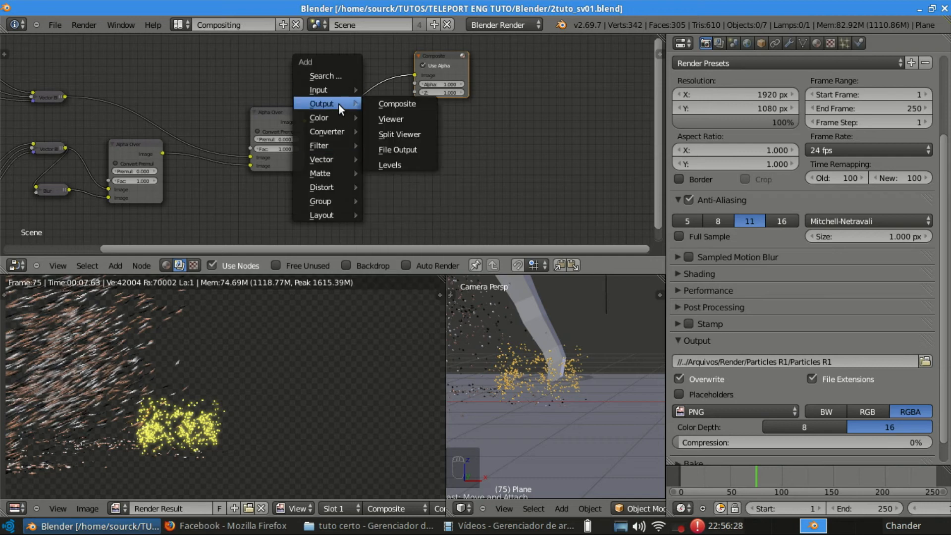
left_click(417, 150)
left_click(420, 120)
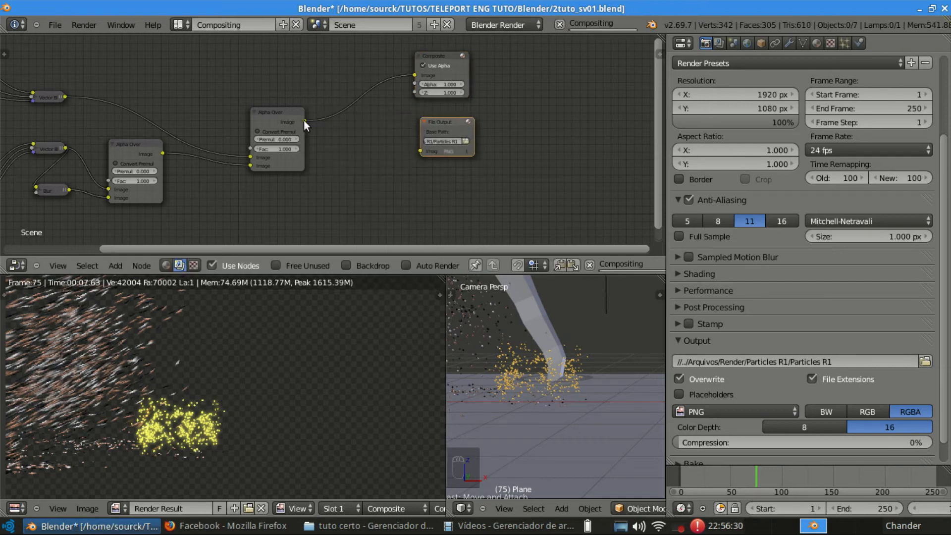
left_click_drag(304, 121, 419, 146)
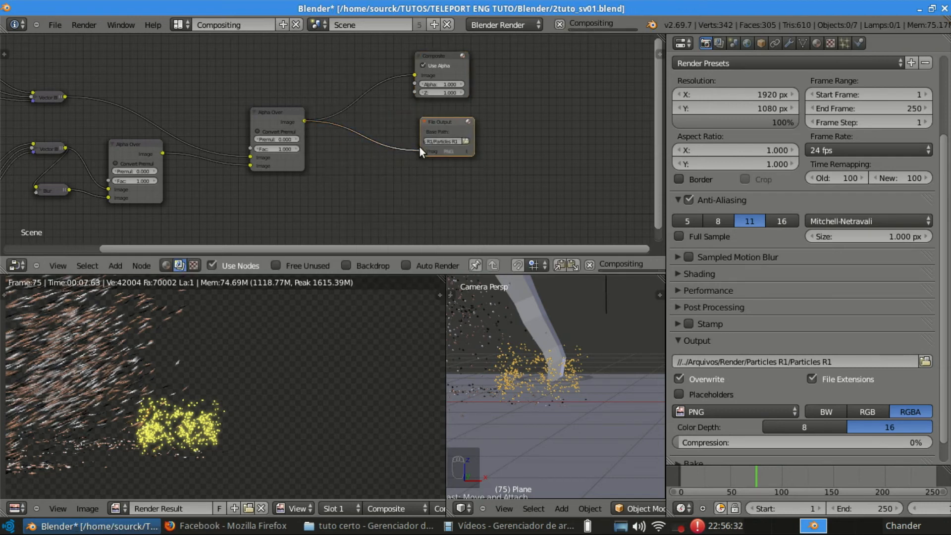
left_click(466, 141)
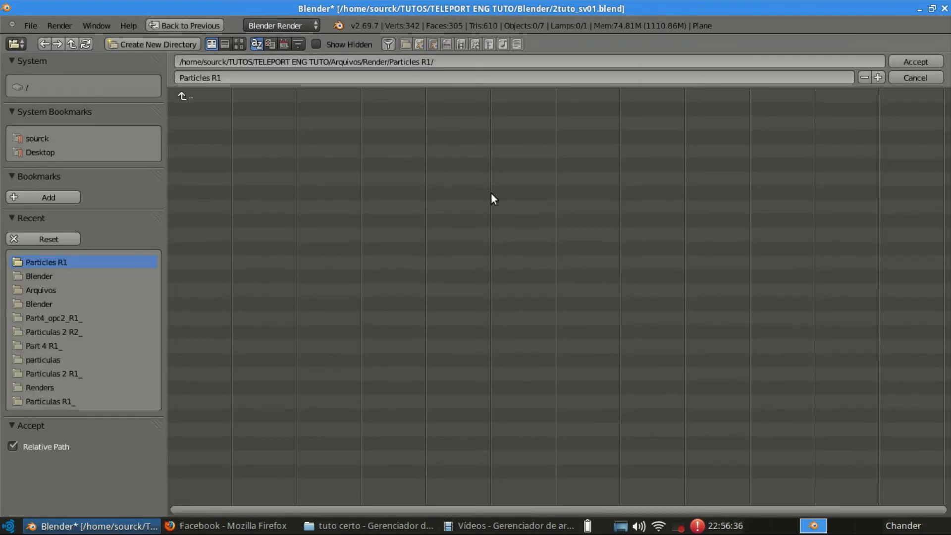
key("Escape")
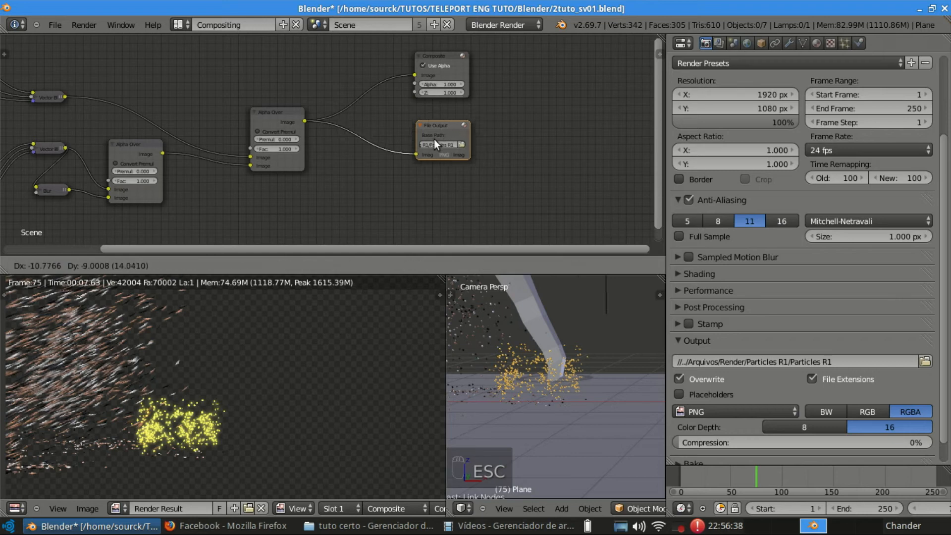
Delete the File Output node below the Composite node and move the Composite node down beside the final Alpha Over.
left_click_drag(434, 139, 427, 141)
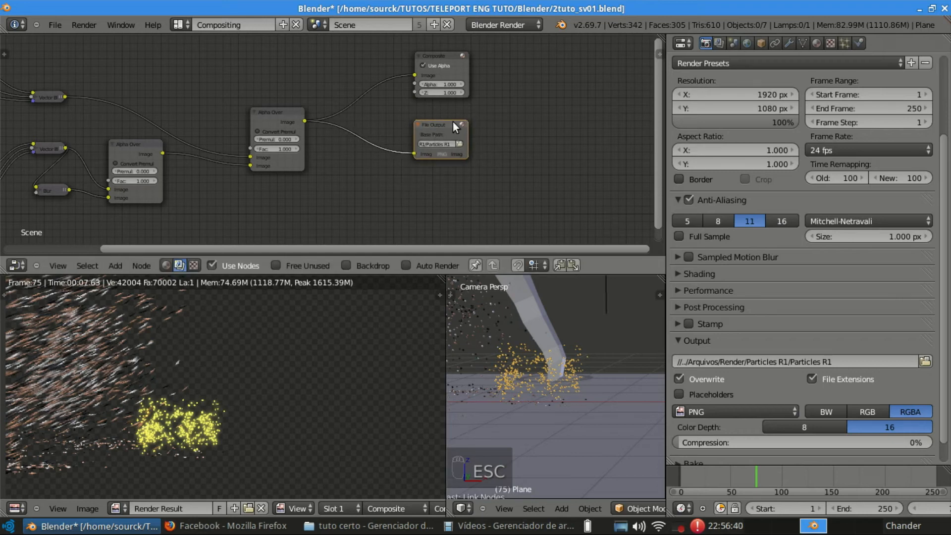
key("x")
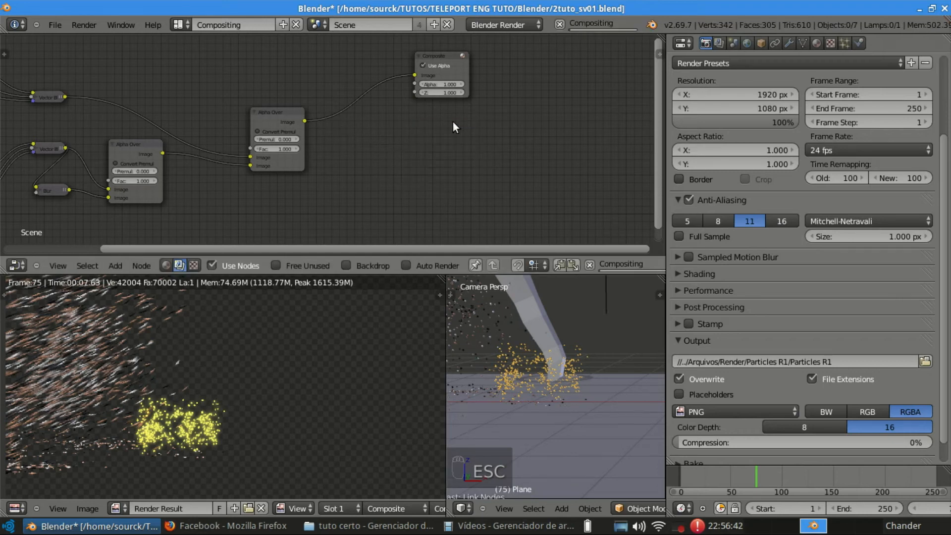
middle_click_drag(408, 126, 457, 123)
left_click(506, 58)
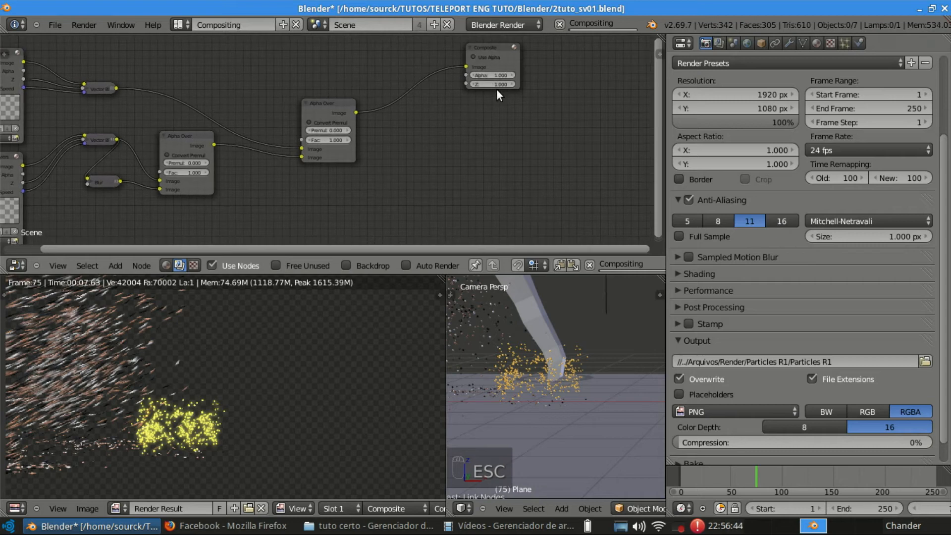
left_click(517, 62)
key("g")
left_click(474, 123)
middle_click_drag(365, 169, 471, 169)
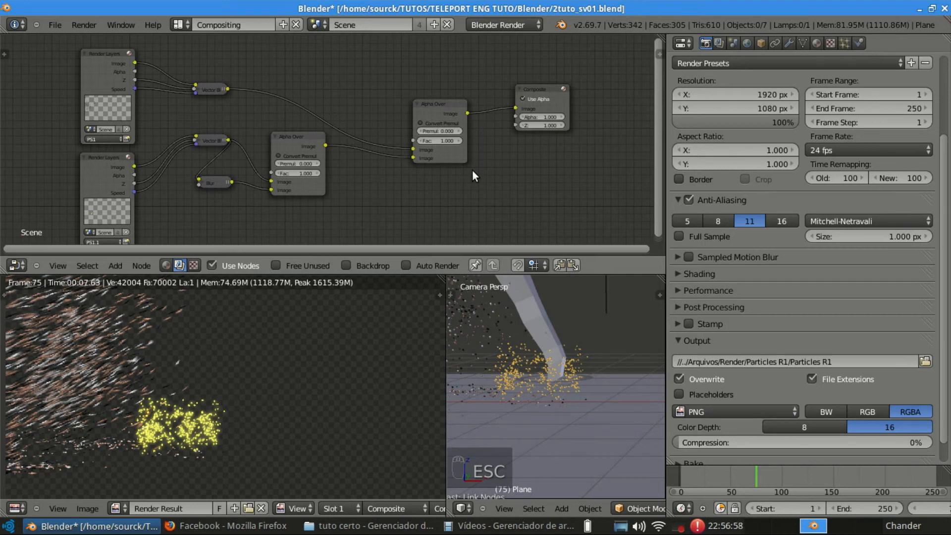
Enlarge the node editor area in height and width to fit the whole compositing node tree.
middle_click_drag(445, 148, 445, 167)
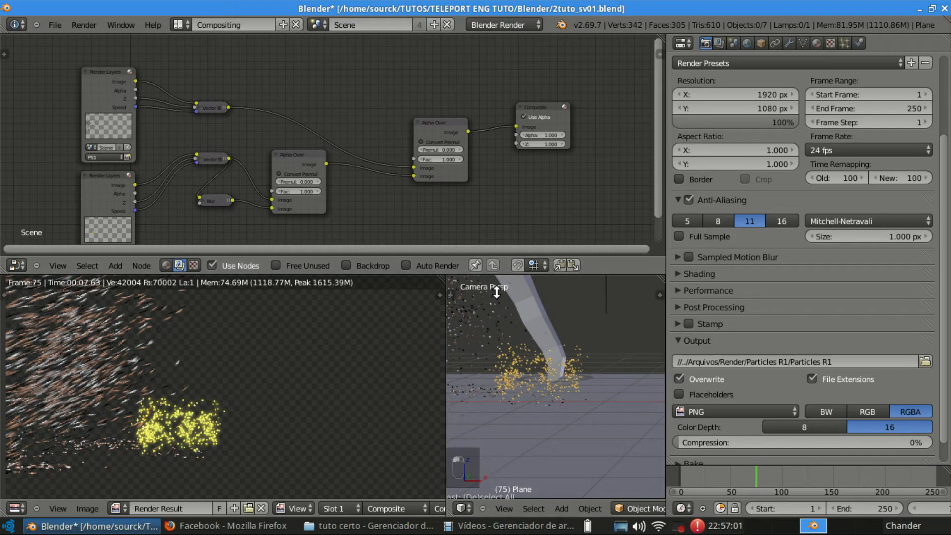
left_click_drag(500, 276, 501, 375)
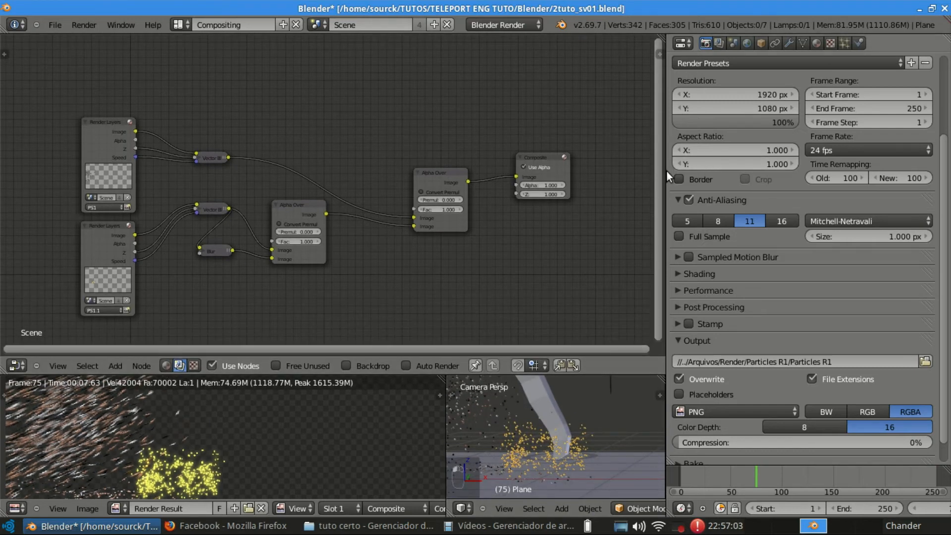
left_click_drag(666, 172, 776, 172)
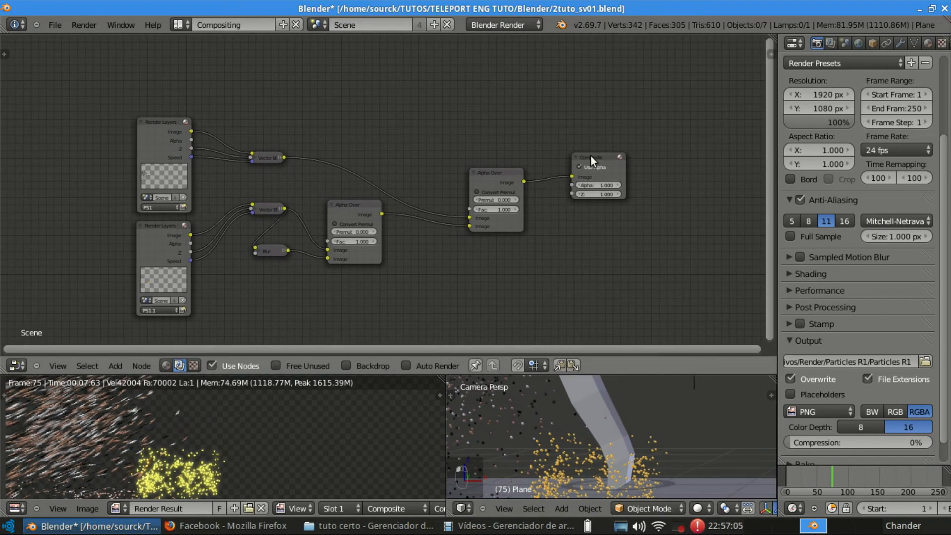
scroll(530, 152, "up", 2)
mouse_move(358, 187)
middle_mouse_down()
mouse_move(382, 177)
mouse_move(364, 187)
middle_mouse_up()
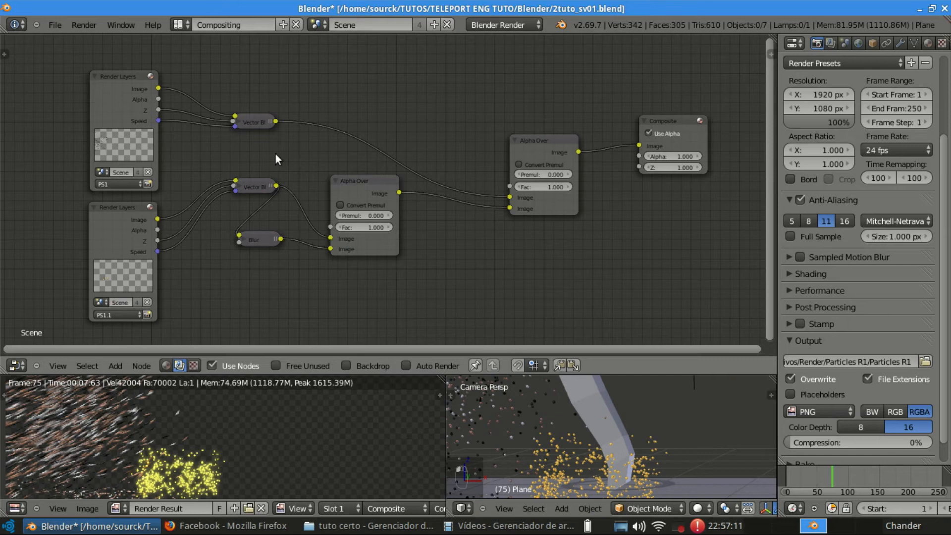
Add a File Output node above the PS1 Vector Blur, link the blur's Image output to it, and check its base path.
left_click(94, 92)
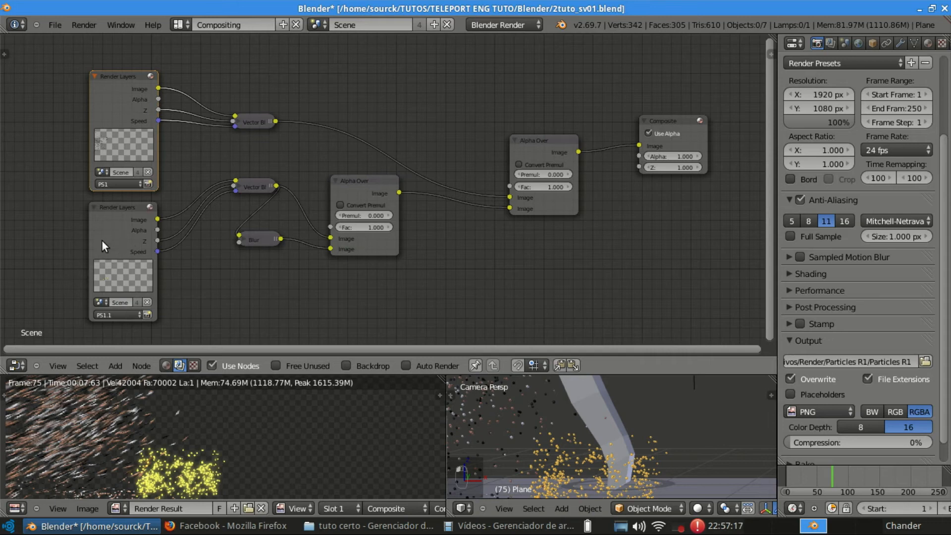
middle_click_drag(214, 178, 191, 186)
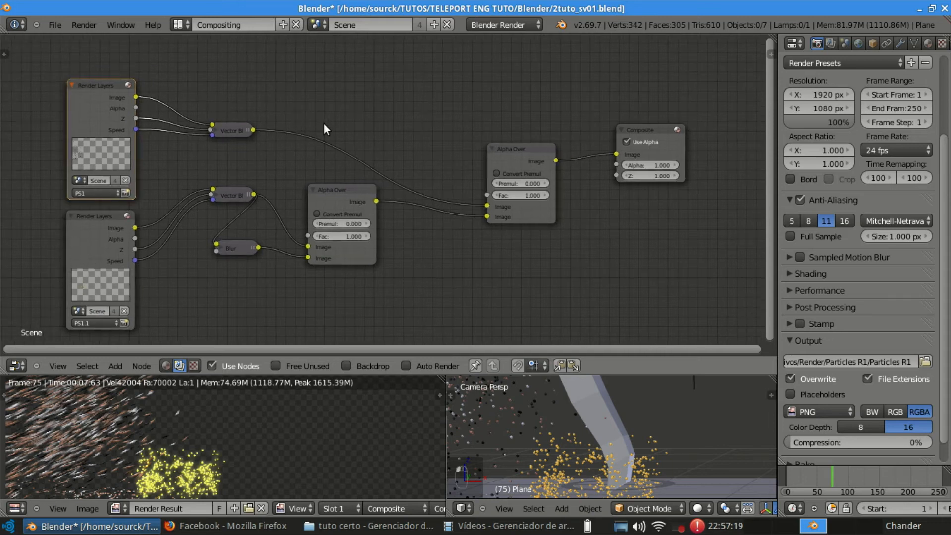
key("shift+a")
mouse_move(301, 87)
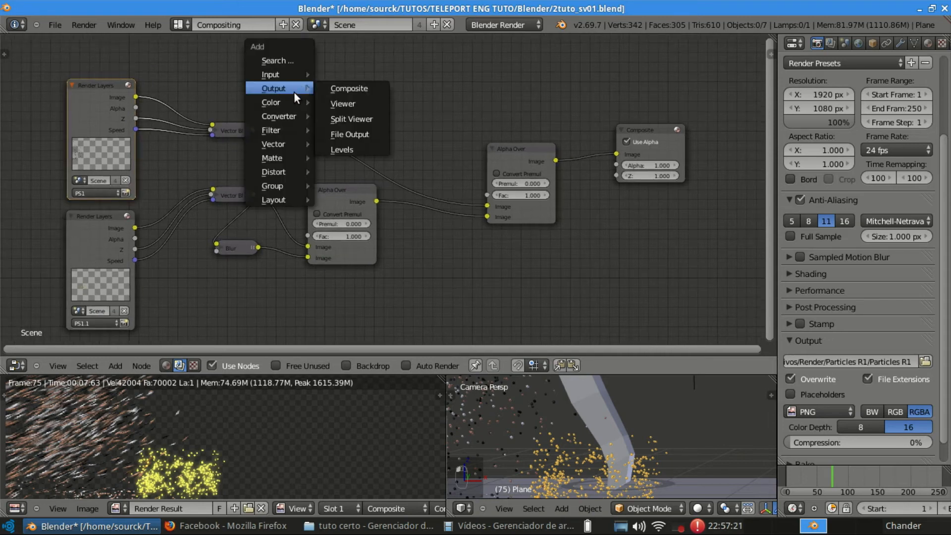
left_click(370, 134)
left_click(277, 36)
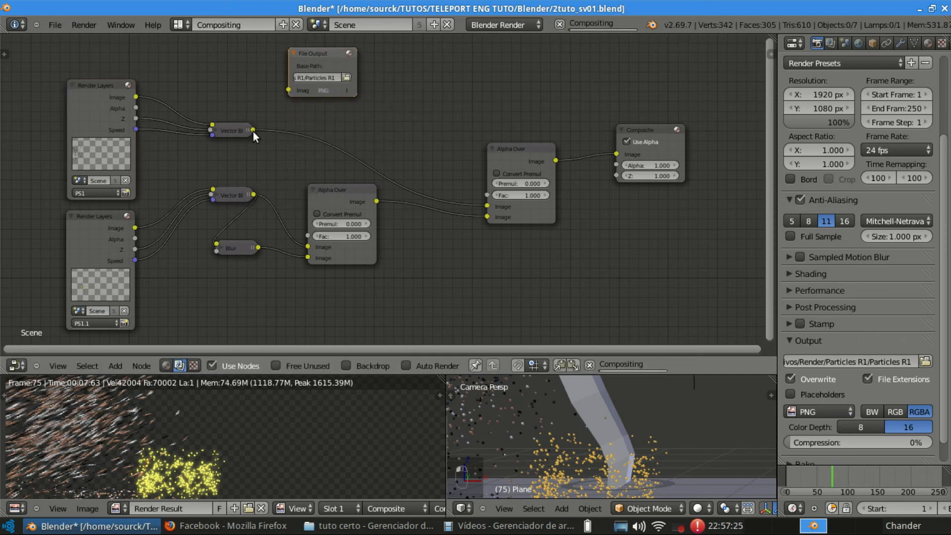
left_click_drag(255, 99, 284, 91)
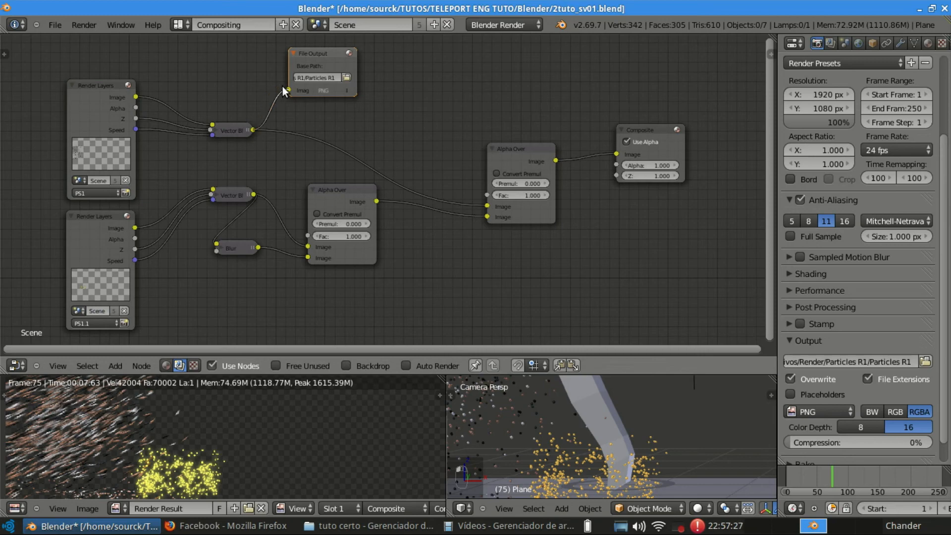
left_click(346, 78)
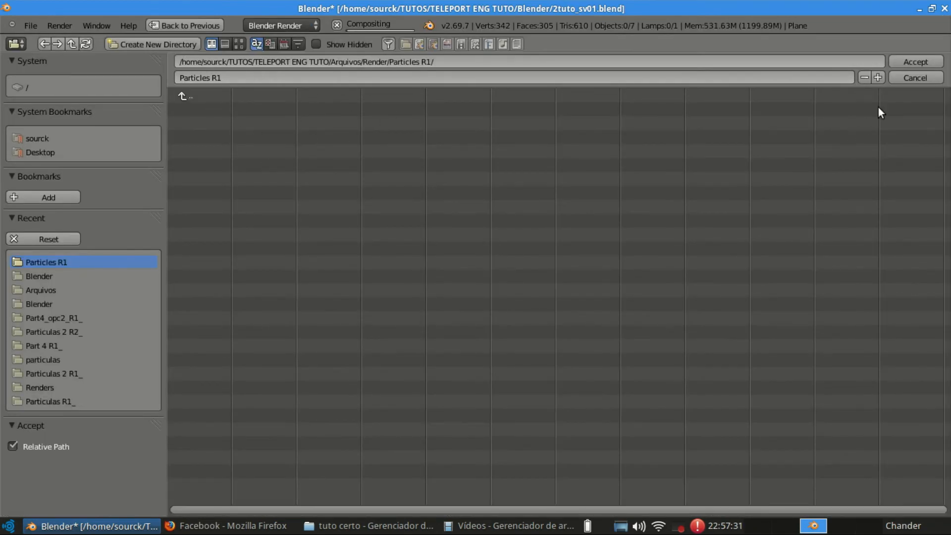
key("Return")
Duplicate the File Output node below the first Alpha Over, link that Alpha Over's Image to it, and check its base path.
key("shift+d")
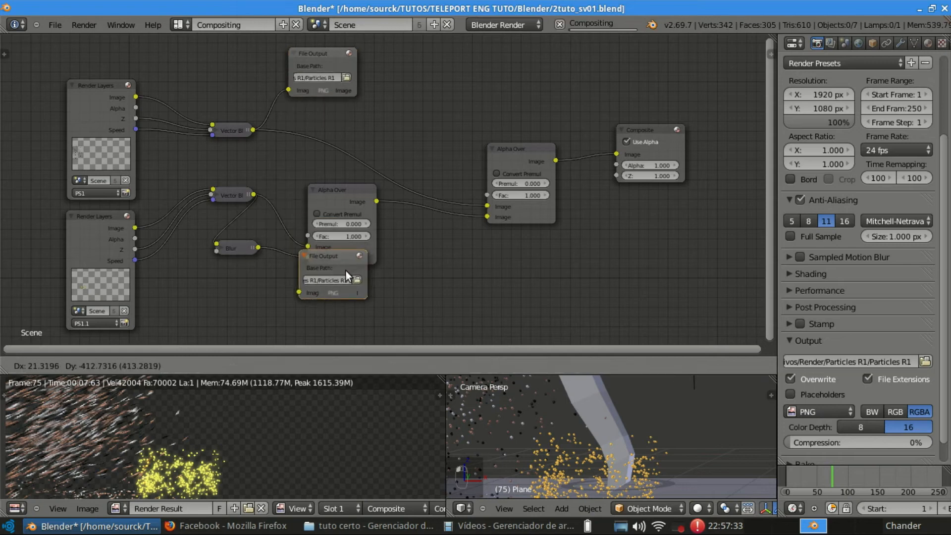
left_click(384, 305)
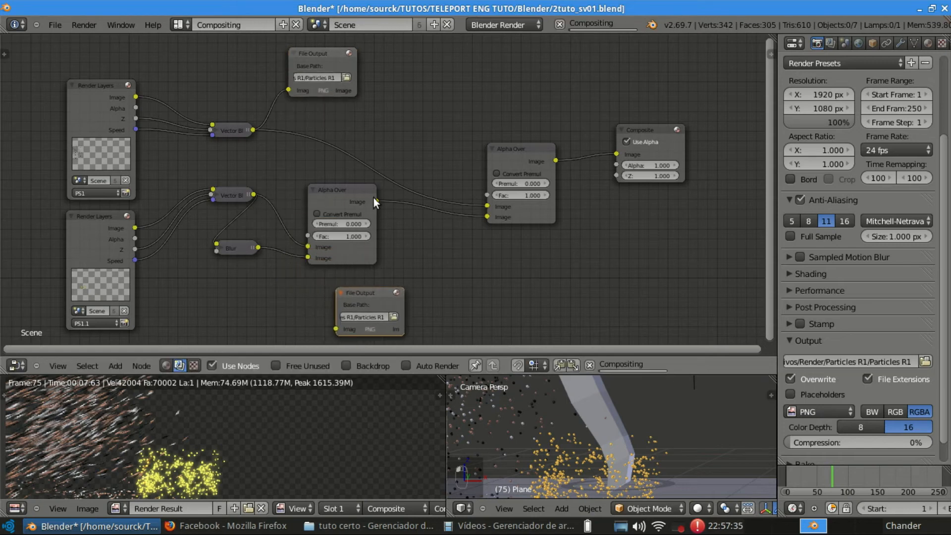
left_click_drag(376, 201, 336, 328)
left_click_drag(357, 297, 414, 258)
left_click(451, 277)
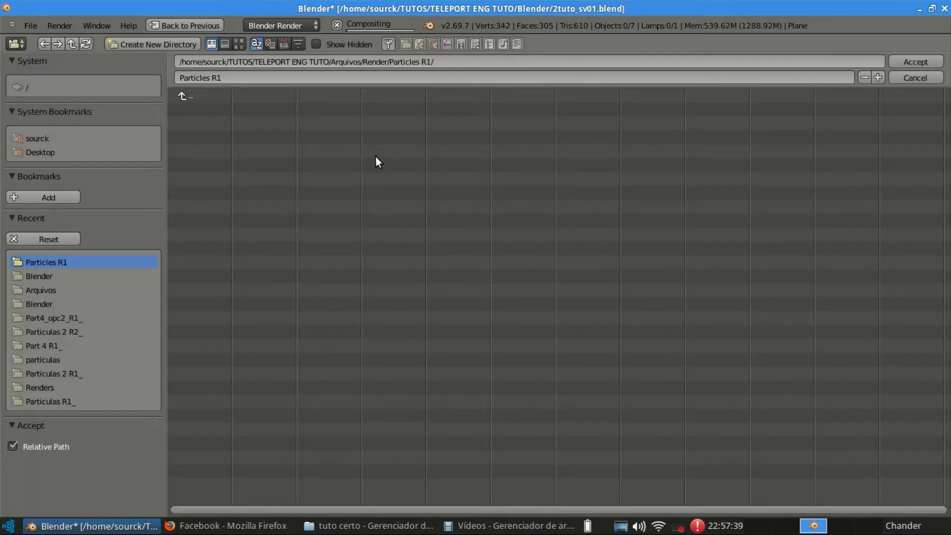
left_click(898, 63)
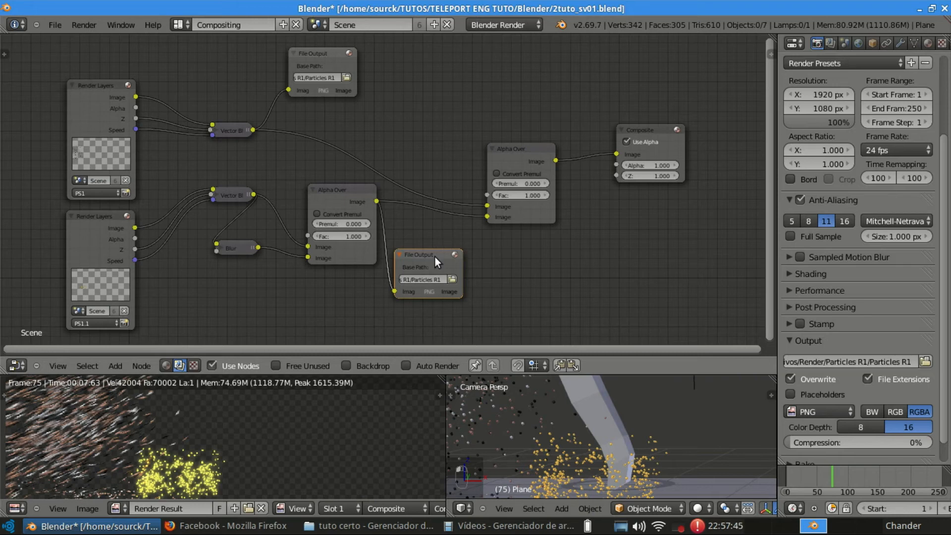
Browse from the duplicated File Output node's base path to the Render folder and create a folder named Sparks R1_ there.
left_click(451, 279)
left_click(198, 94)
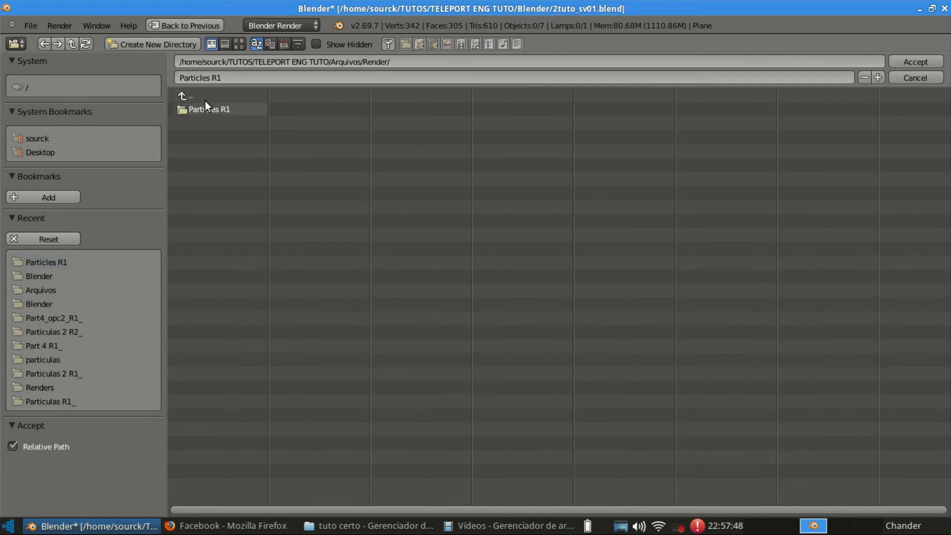
left_click(136, 46)
left_click(138, 47)
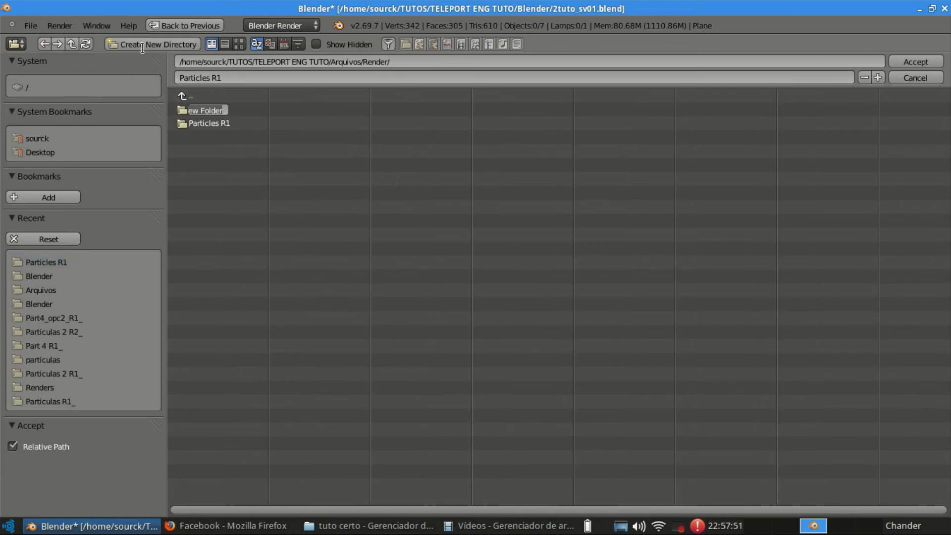
type("Spar")
type("ks")
type(" R1")
key("BackSpace")
key("Return")
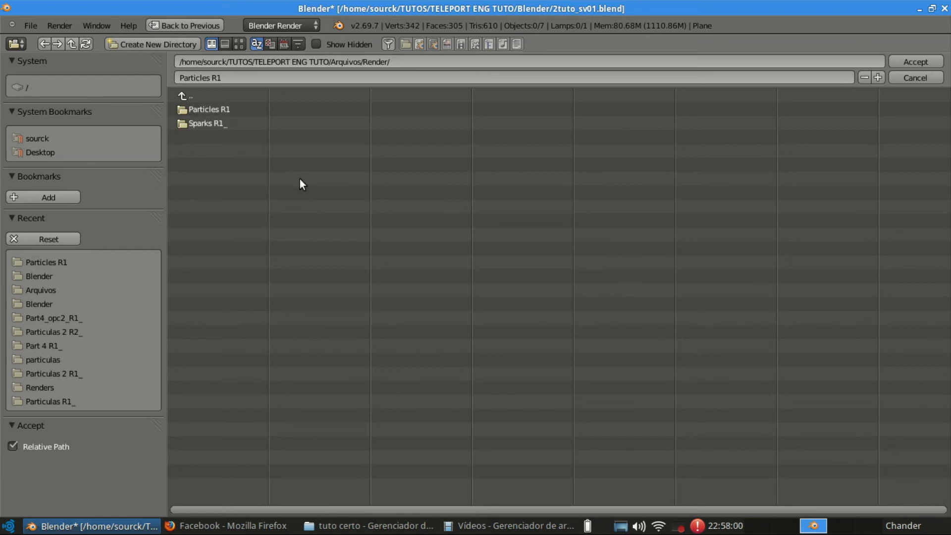
Open the Sparks R1_ folder, set the output file name to Sparks R1_, and accept the path.
left_click(228, 124)
left_click(242, 77)
type("Sparks R1_")
key("Return")
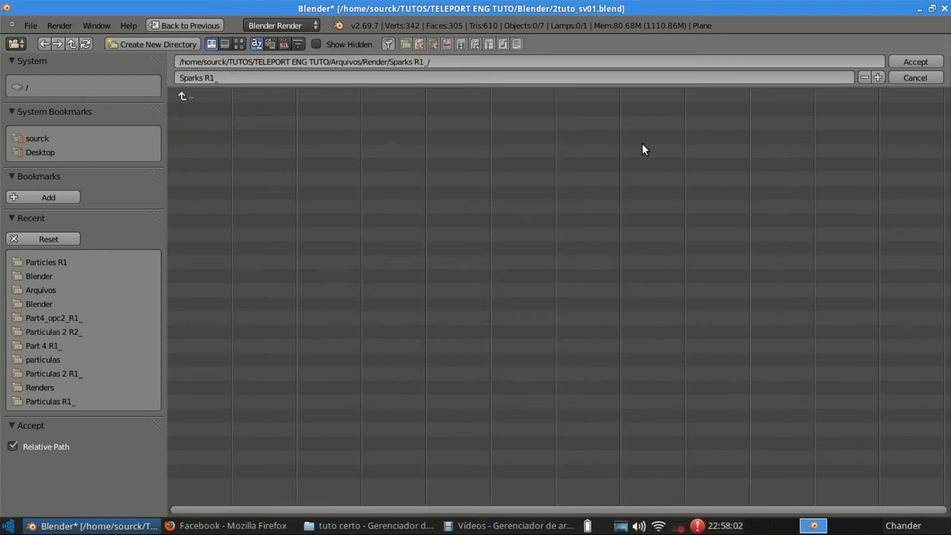
left_click(931, 62)
Move the PS1 File Output node farther from the Vector Blur and create a folder named PS1 R1_ inside Render for it.
middle_click_drag(352, 141, 341, 168)
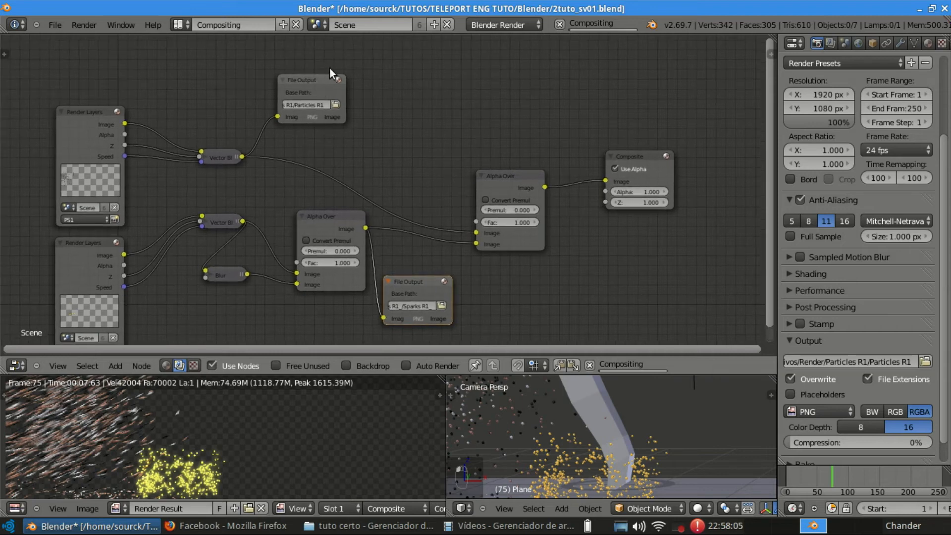
left_click(312, 77)
left_click_drag(320, 75, 374, 77)
left_click(391, 104)
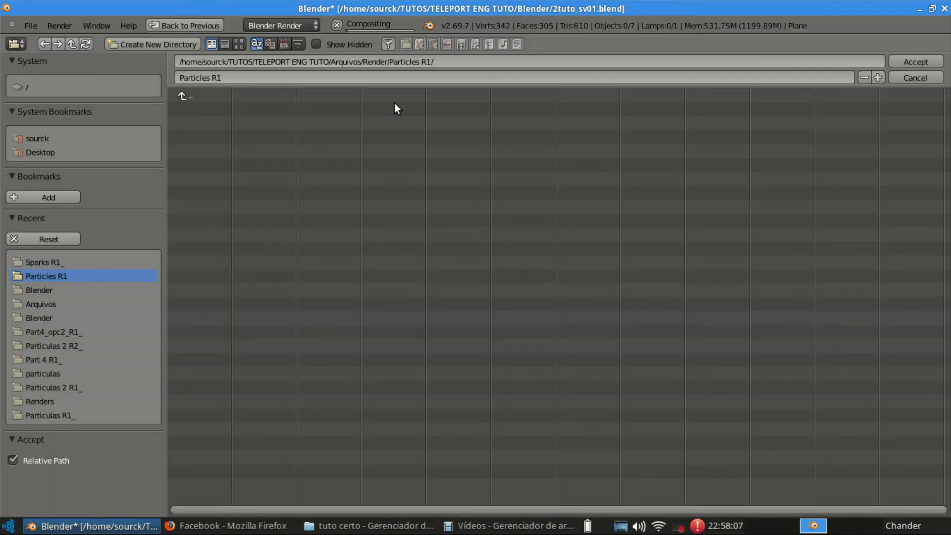
left_click(198, 92)
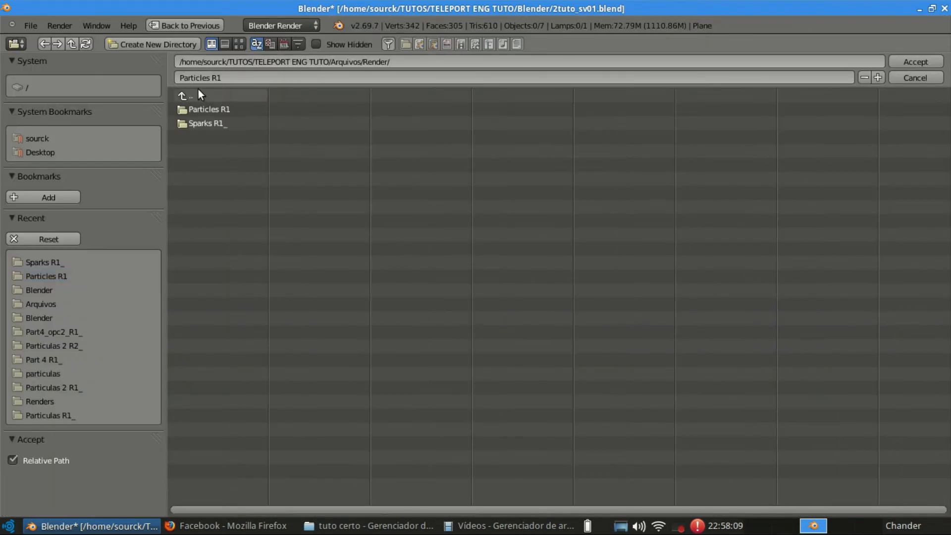
left_click(179, 46)
left_click(179, 45)
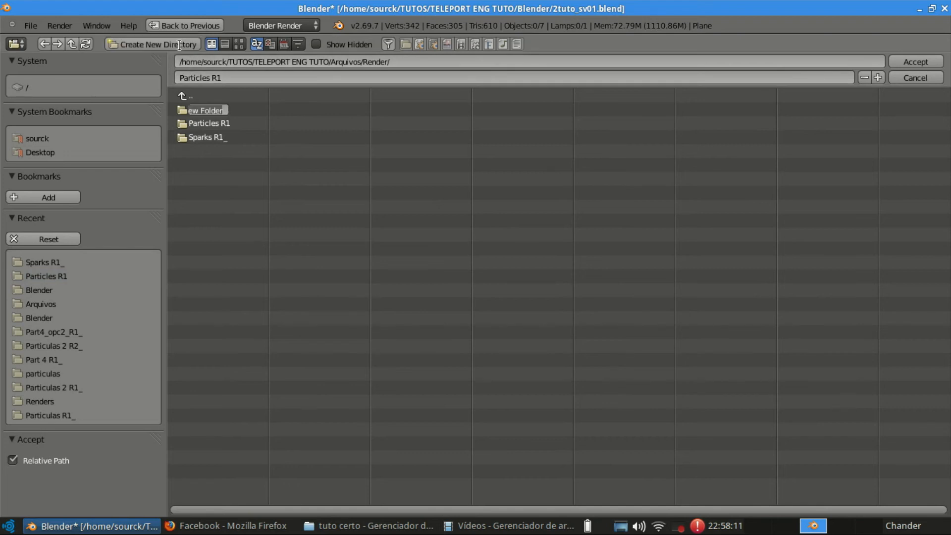
type("PS1 R1_")
key("Return")
Accept the PS1 R1_ folder with the output file name PS1 R1_, and save over the 2tuto_sv01.blend project file.
left_click(233, 123)
left_click(238, 75)
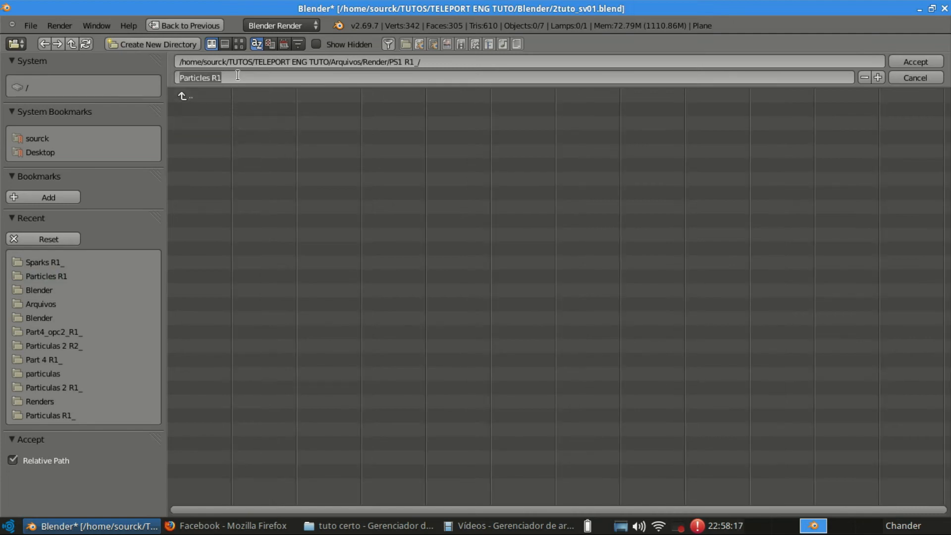
type("PS1 R1_")
left_click(915, 61)
key("ctrl+s")
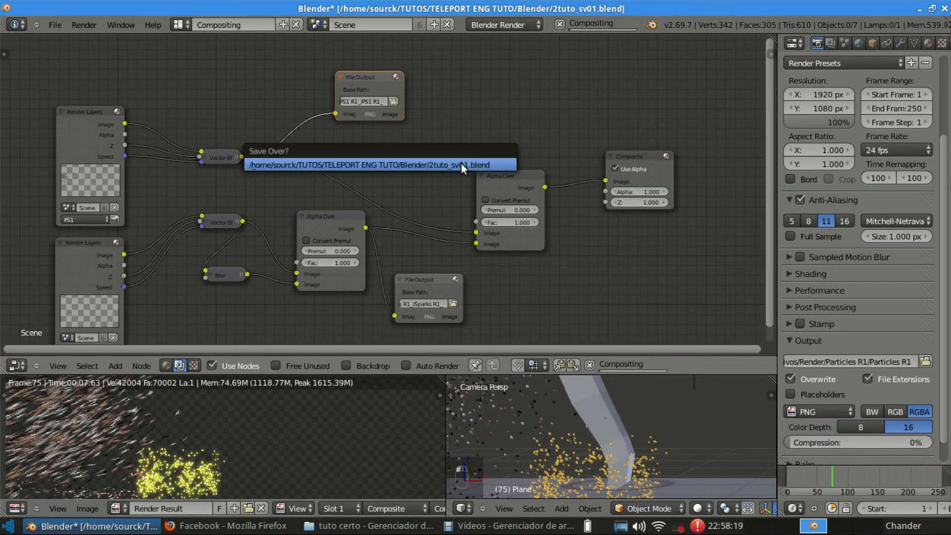
left_click(461, 164)
Space out the two File Output nodes and the Composite node around the final Alpha Over for a clearer layout.
middle_click_drag(560, 163, 508, 157)
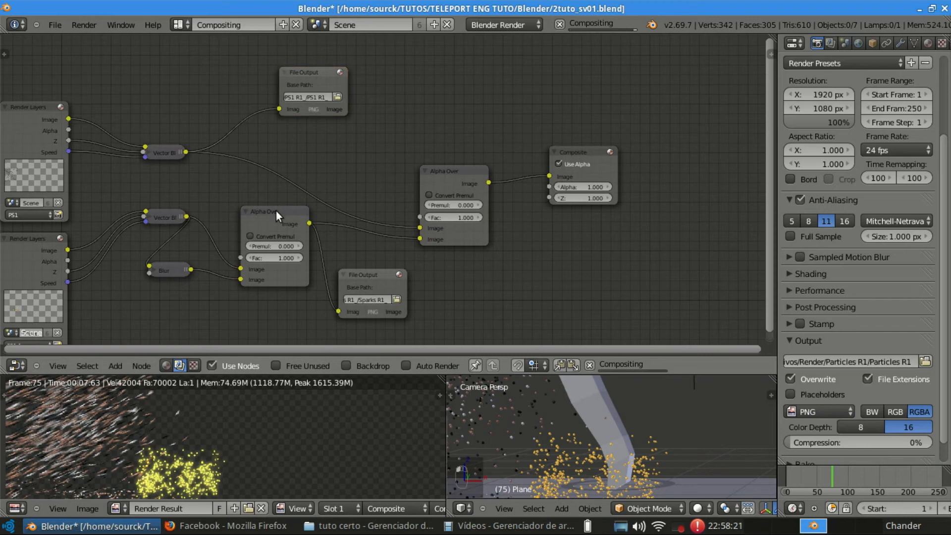
middle_click_drag(399, 274, 414, 129)
left_click_drag(402, 132, 423, 171)
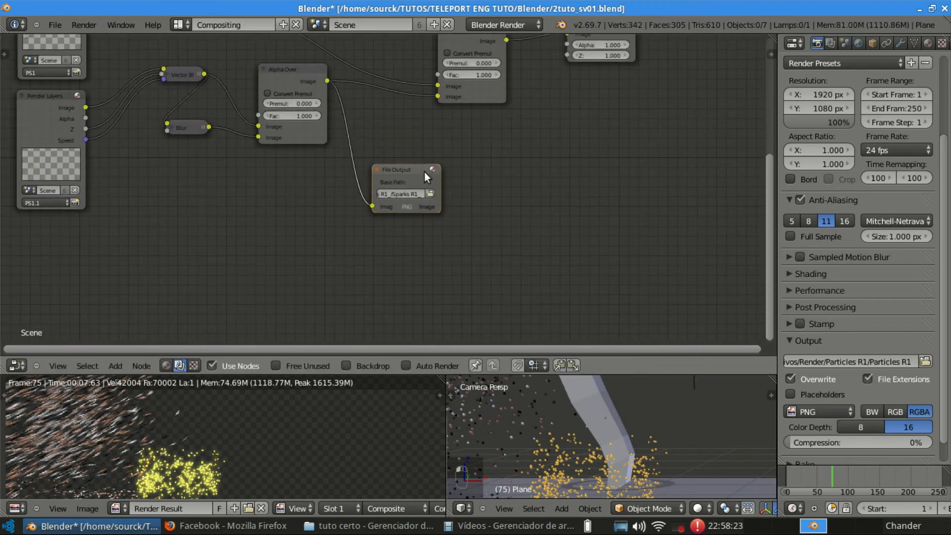
middle_click_drag(483, 140, 448, 279)
left_click_drag(295, 71, 368, 84)
middle_click_drag(368, 85, 367, 47)
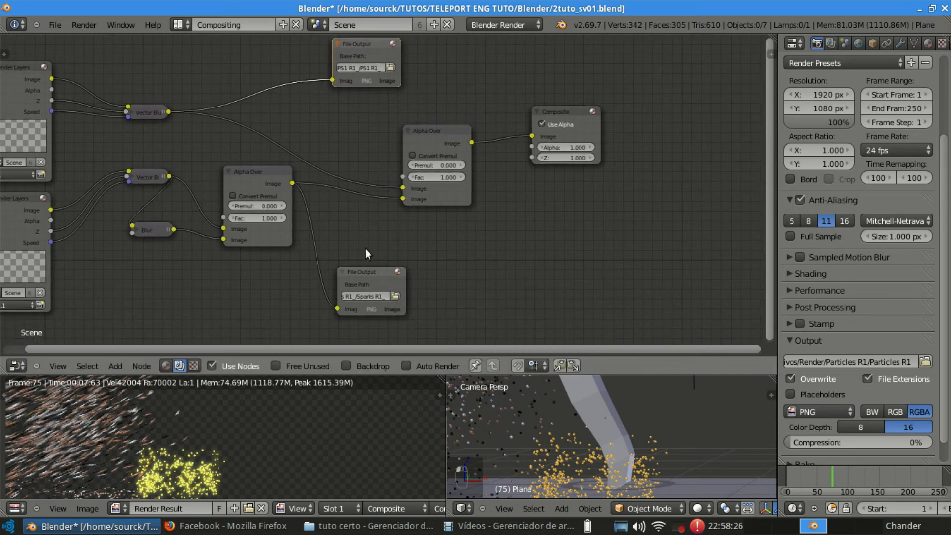
left_click(379, 278)
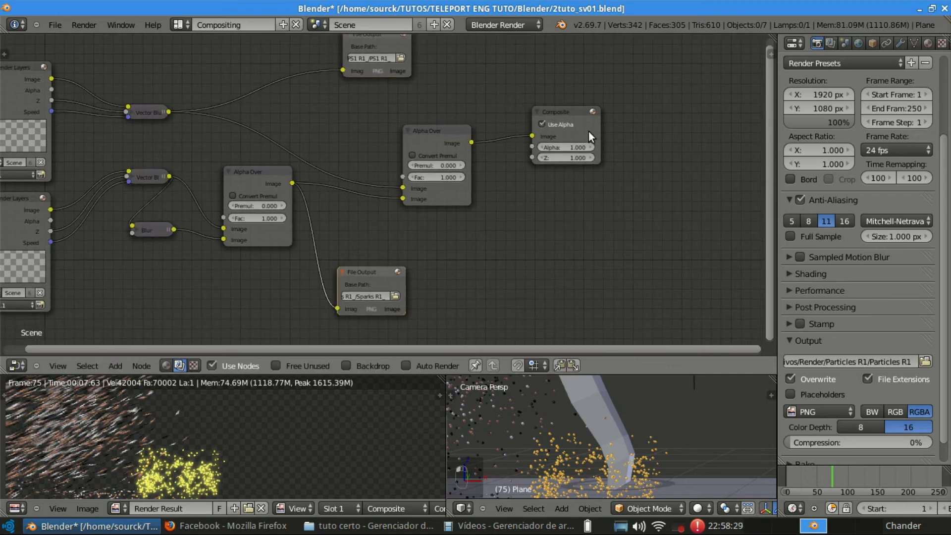
left_click_drag(588, 132, 623, 133)
middle_click_drag(668, 155, 577, 184)
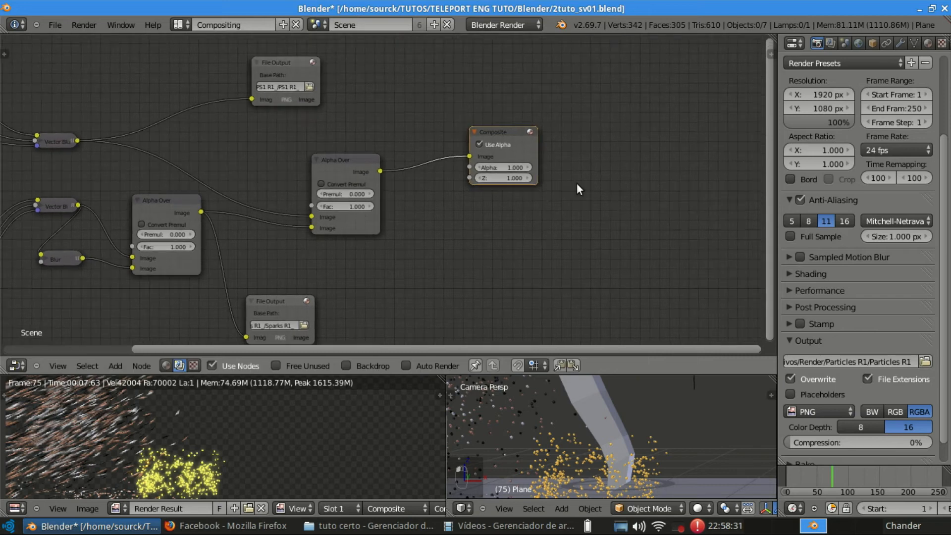
Deselect all nodes and reduce the height of the node editor area to give the render preview more room.
key("a")
middle_click_drag(418, 214, 445, 177)
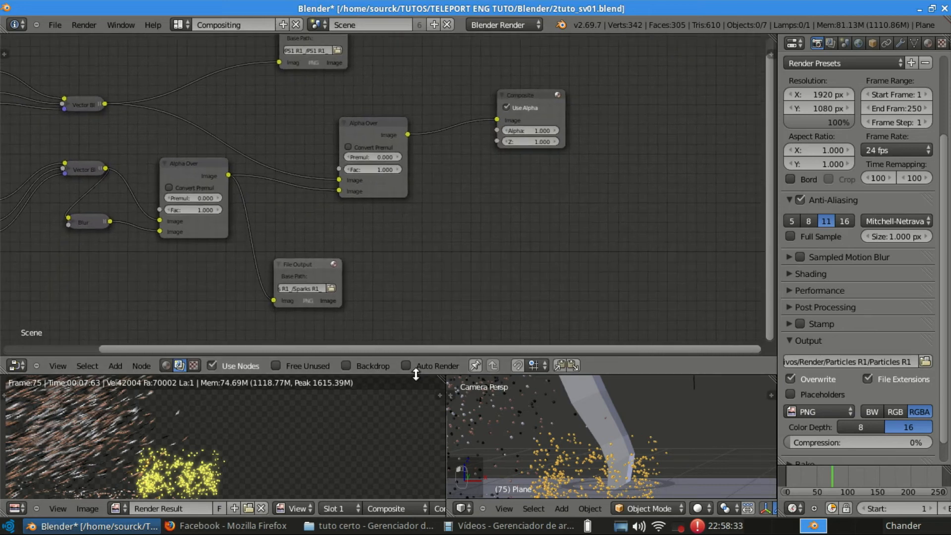
left_click_drag(415, 375, 416, 280)
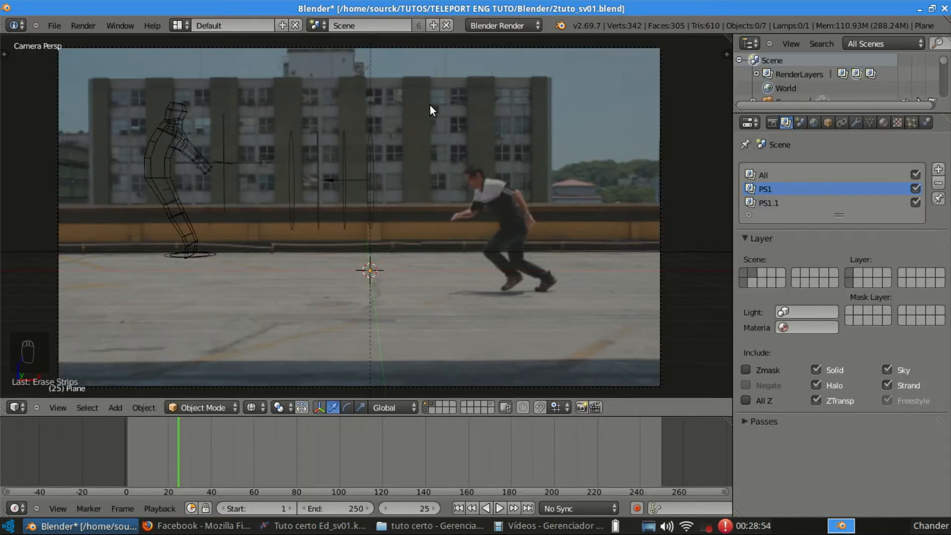
Switch to the Video Editing screen layout and place the sequencer playhead at frame 1.
left_click(178, 25)
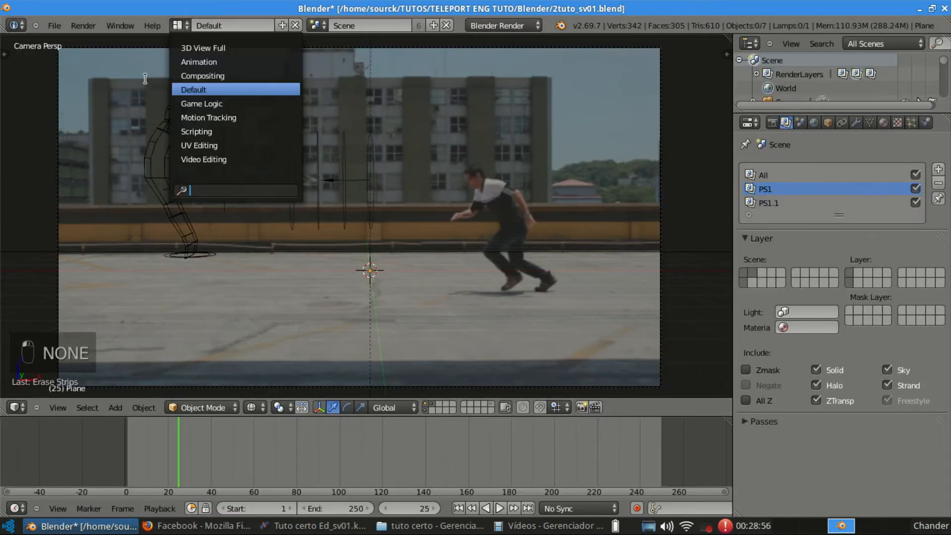
left_click(219, 159)
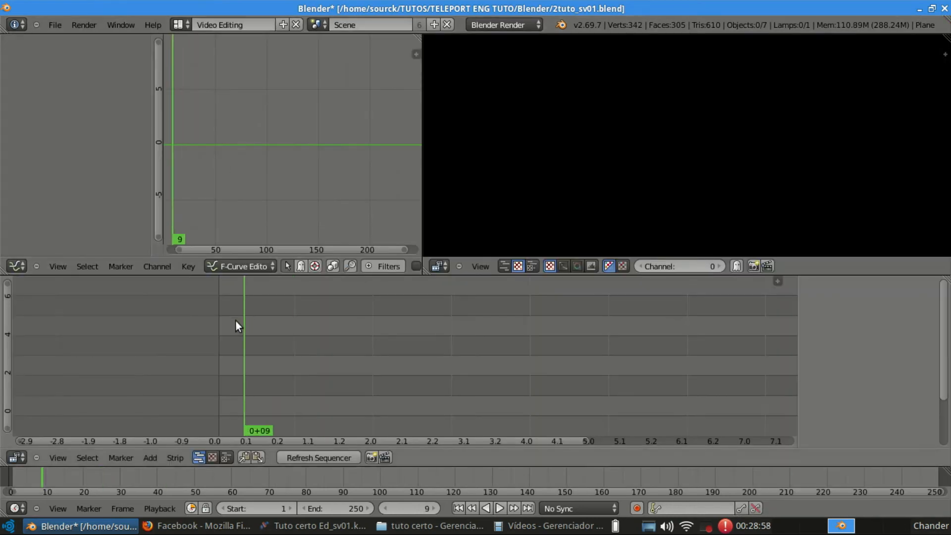
left_click(219, 343)
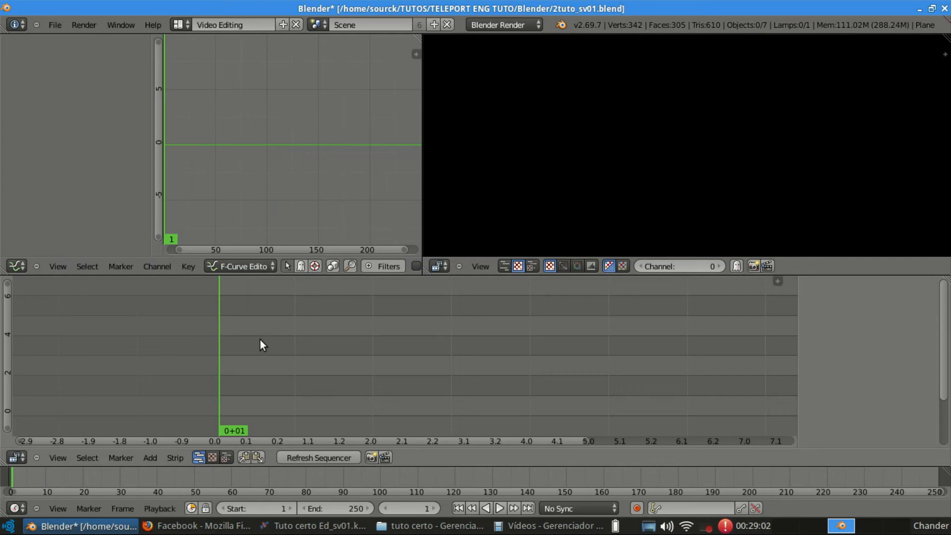
Add all images of the Sparks R1_ PNG sequence as an image strip and move the strip up two channels to channel 3.
key("shift+a")
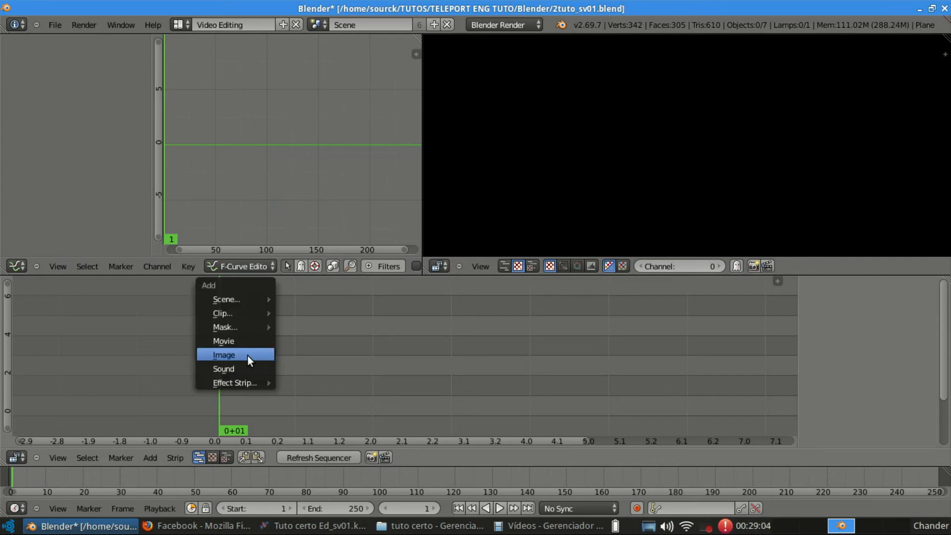
left_click(248, 354)
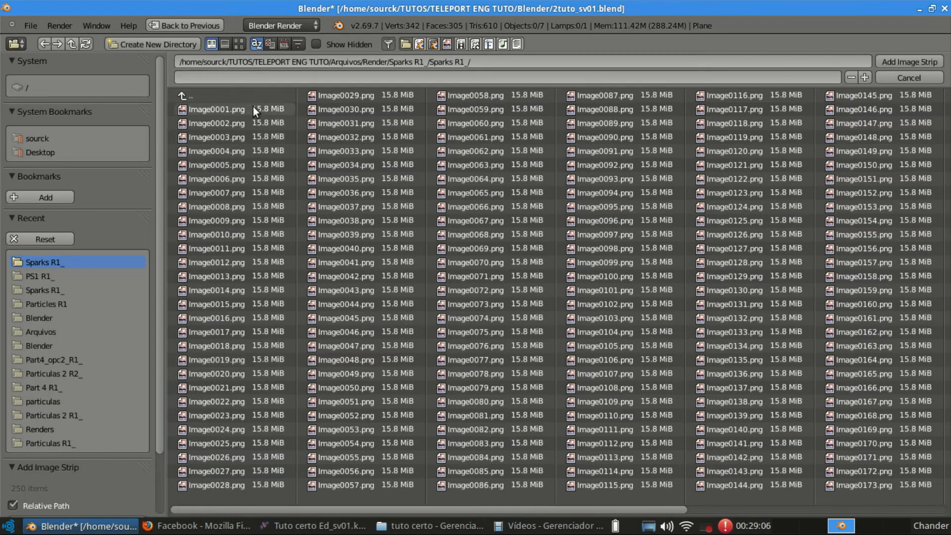
left_click(272, 109)
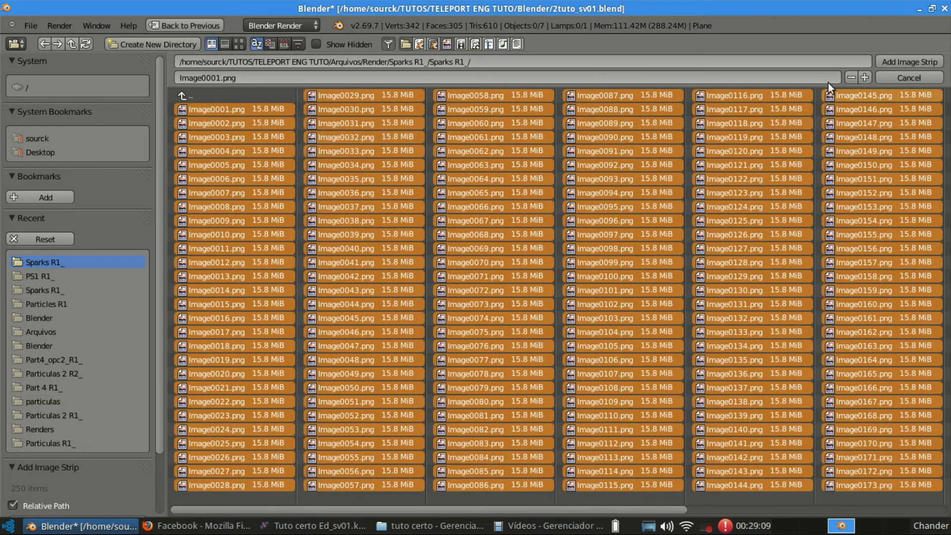
left_click(909, 62)
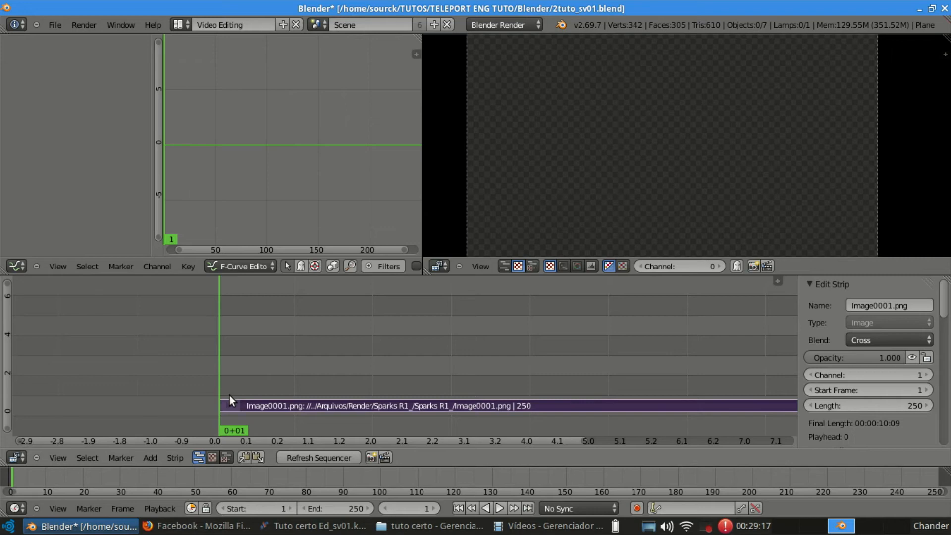
key("g")
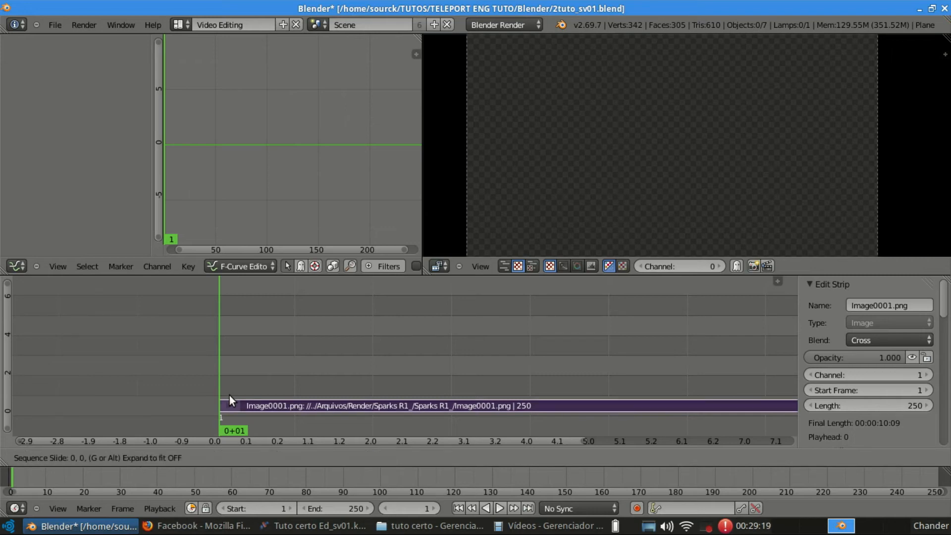
key("2")
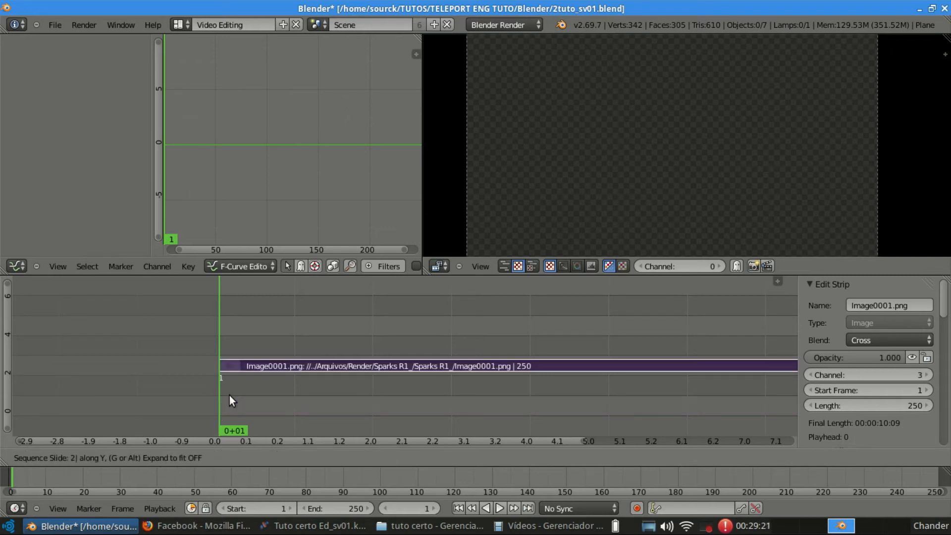
key("Return")
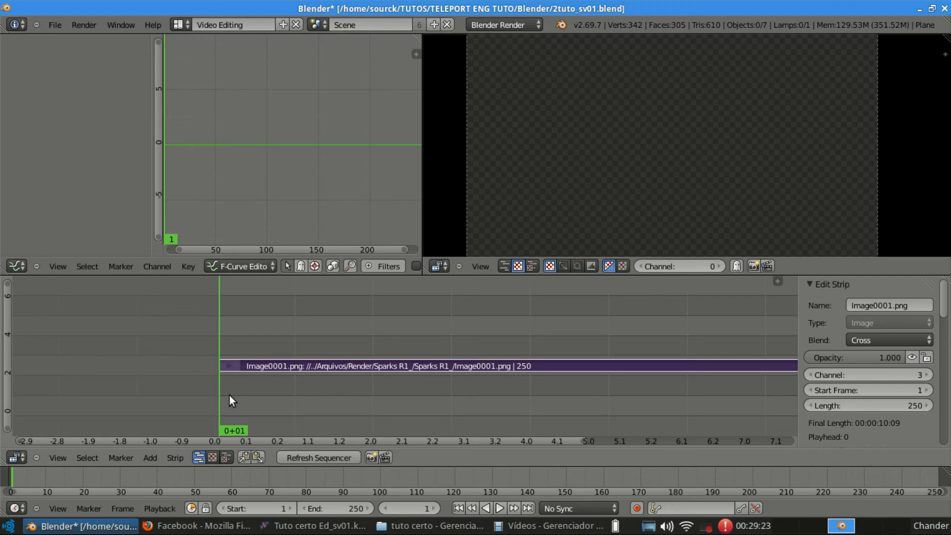
Add Clean Footage.mov from the Arquivos folder as a movie strip at frame 1 on channel 1, beneath the sparks strip.
key("shift+a")
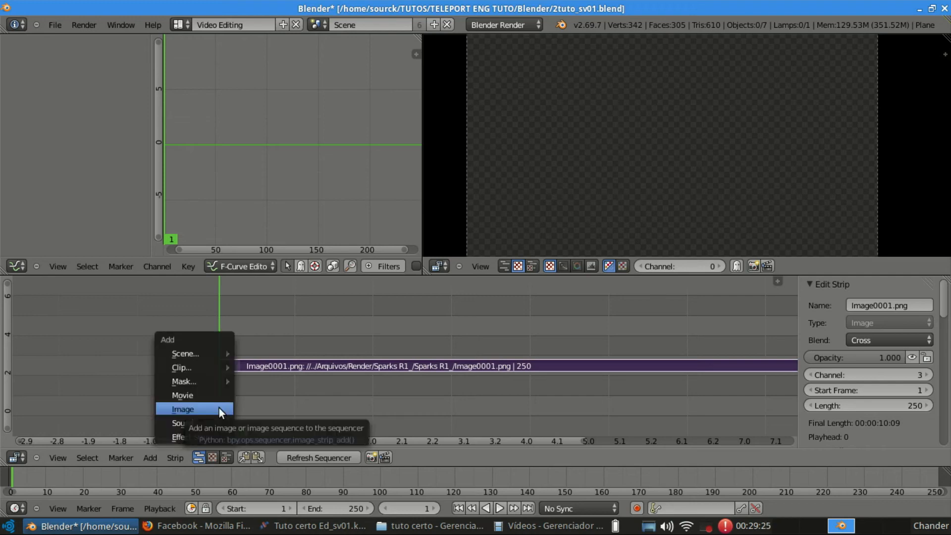
left_click(219, 396)
left_click(185, 99)
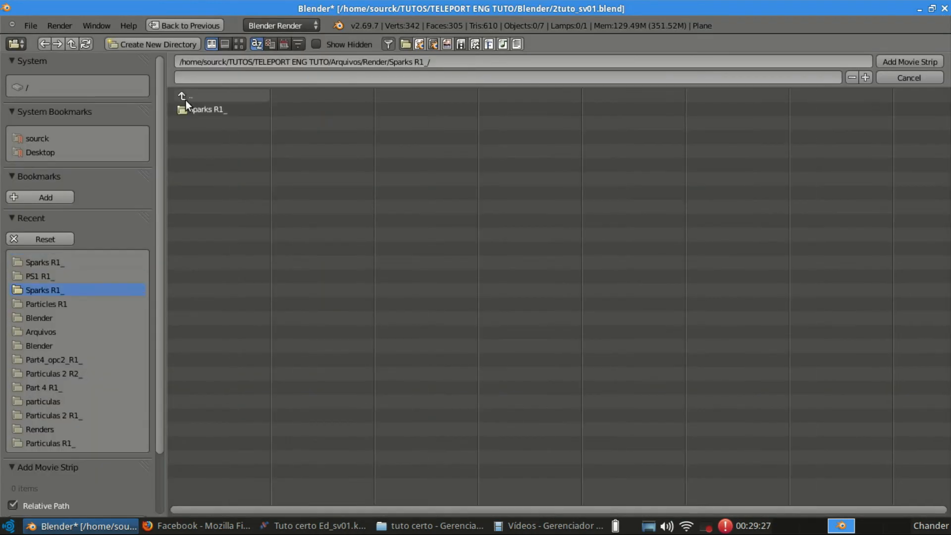
left_click(197, 109)
left_click(195, 97)
left_click(195, 97)
left_click(195, 97)
double_click(233, 149)
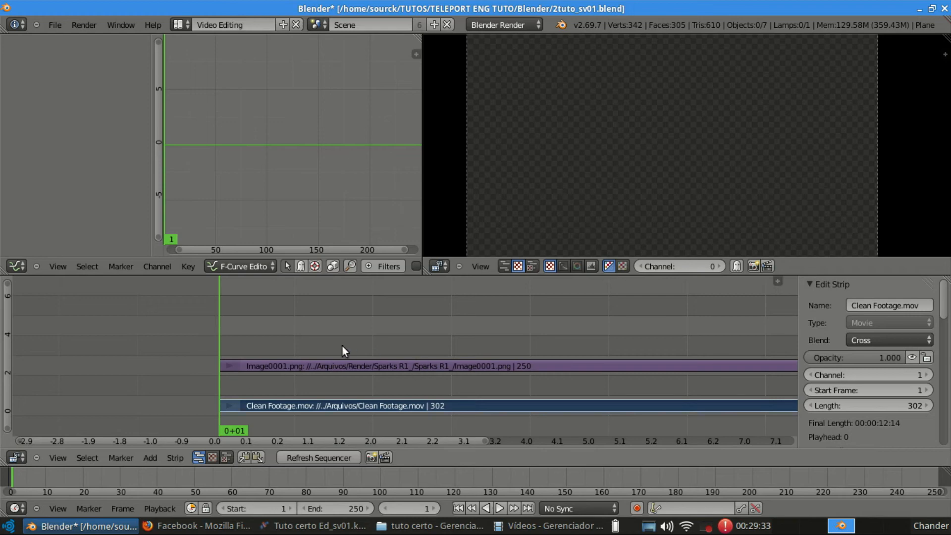
Set the blend mode of the sparks image strip to Alpha Over and check it over the footage around frame 64.
right_click(289, 365)
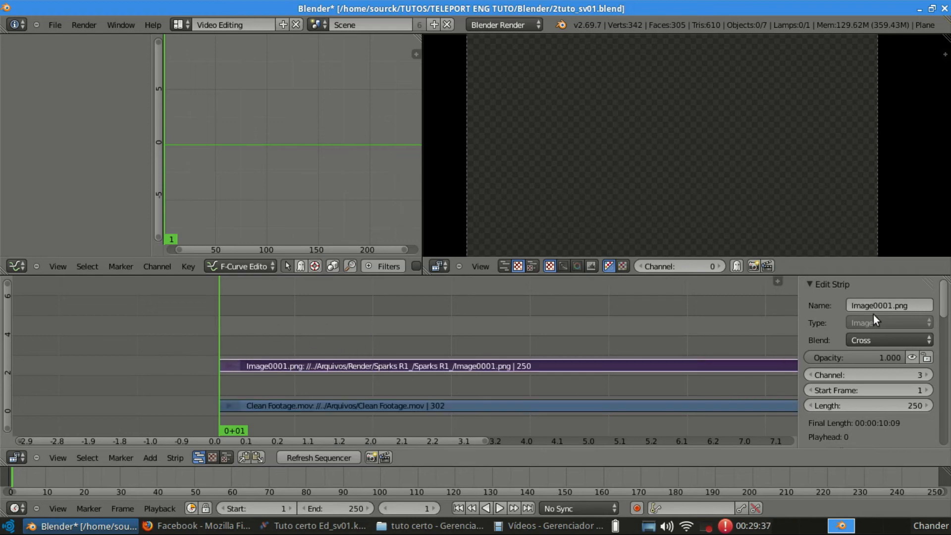
left_click(890, 338)
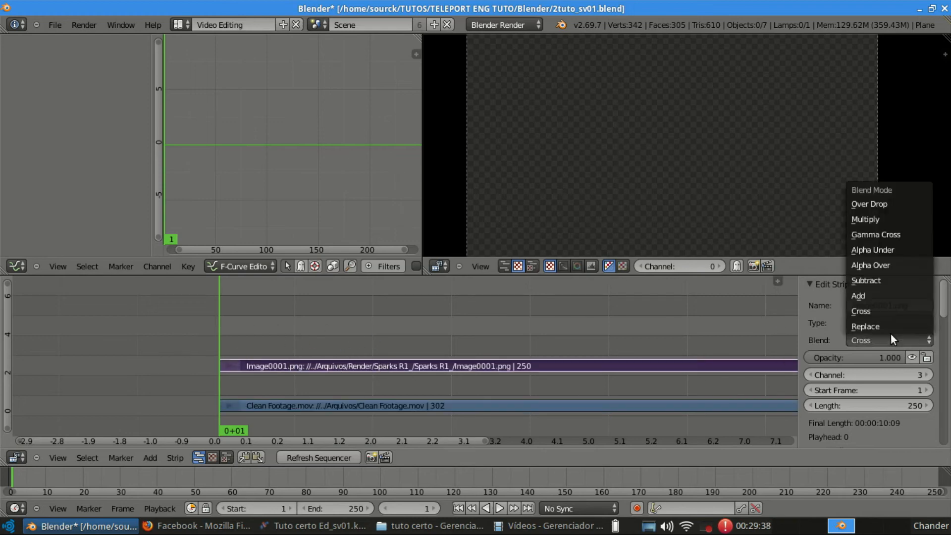
left_click(897, 264)
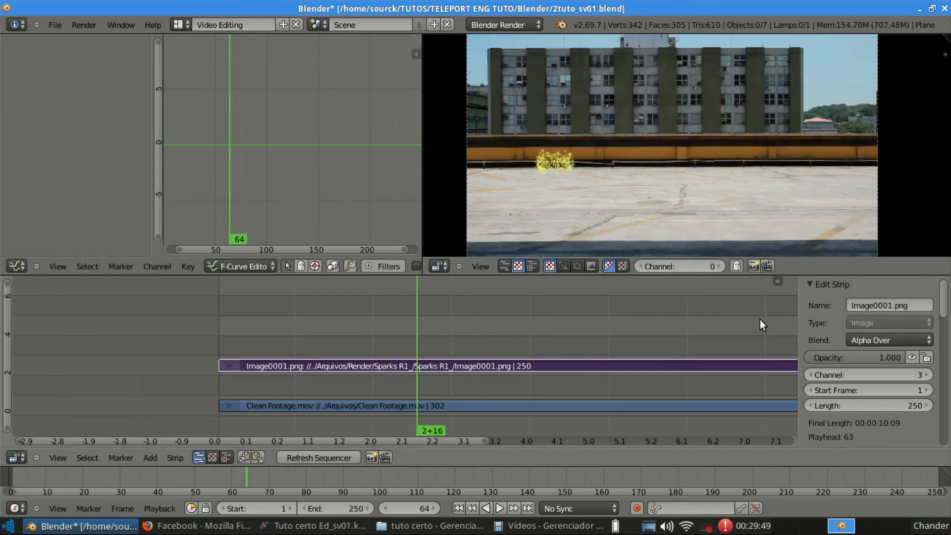
Compare the Over Drop and Cross blend modes on the sparks strip and return it to Alpha Over.
left_click(895, 339)
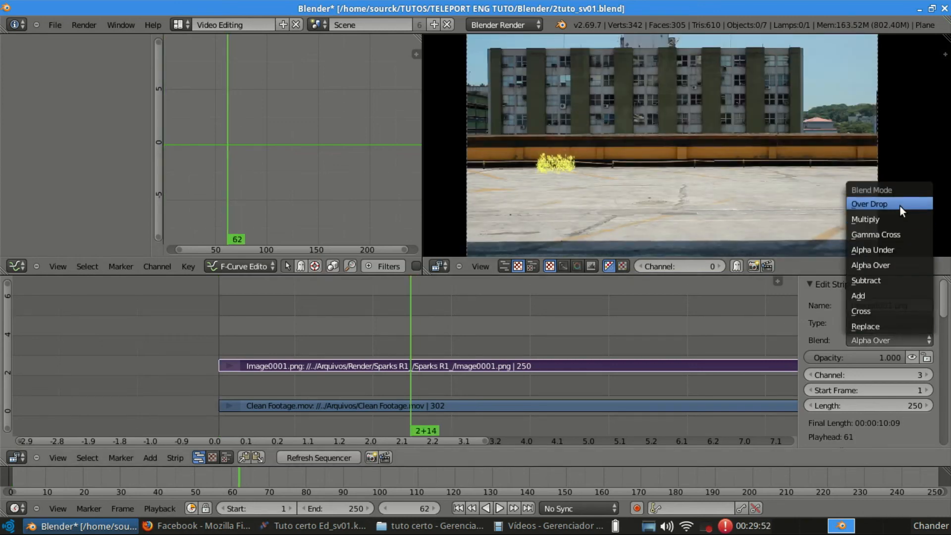
left_click(900, 205)
left_click(901, 339)
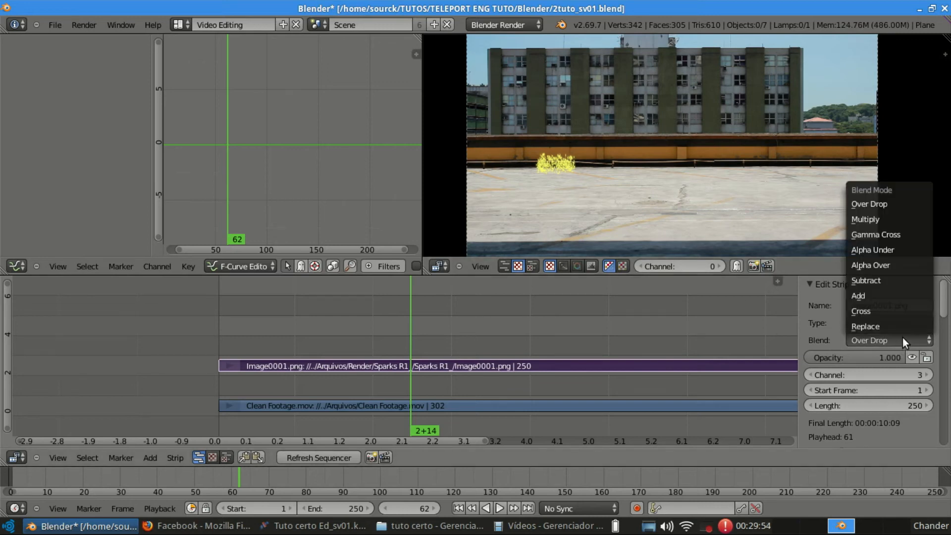
left_click(876, 311)
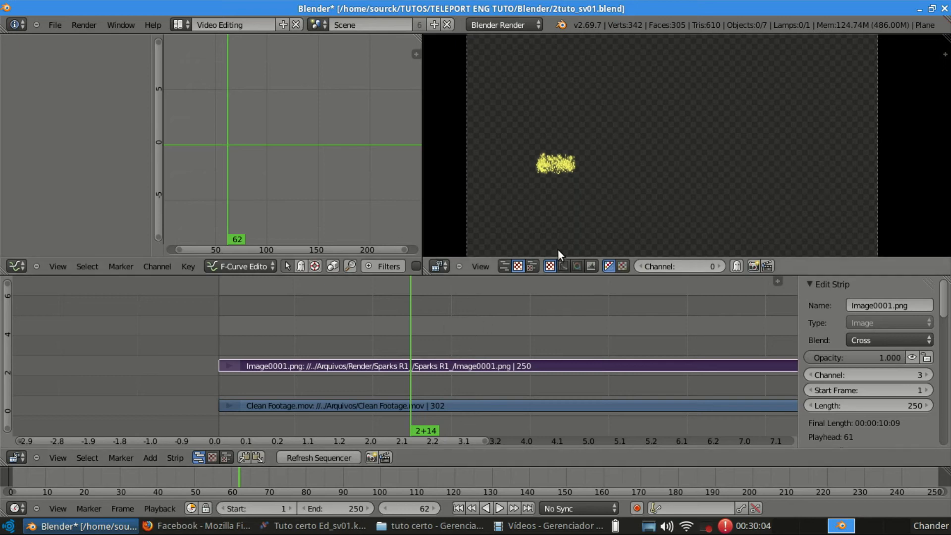
left_click(931, 341)
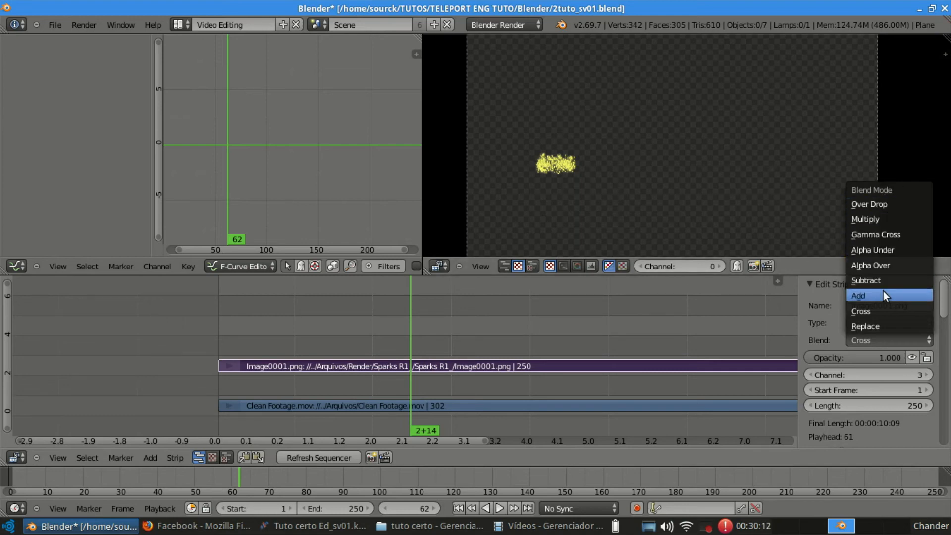
left_click(893, 265)
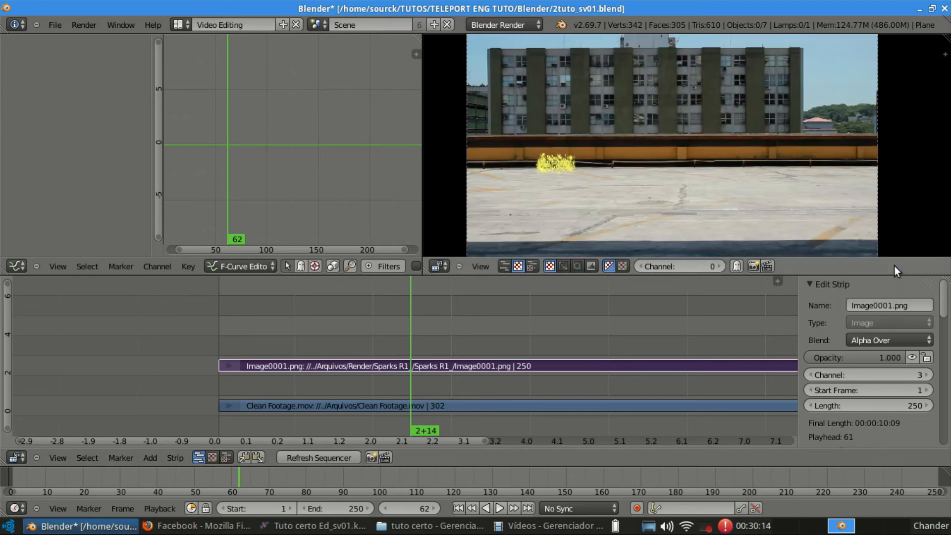
Add all images of the PS1 R1_ PNG sequence as an image strip at frame 0 on channel 2, between footage and sparks.
left_click(217, 388)
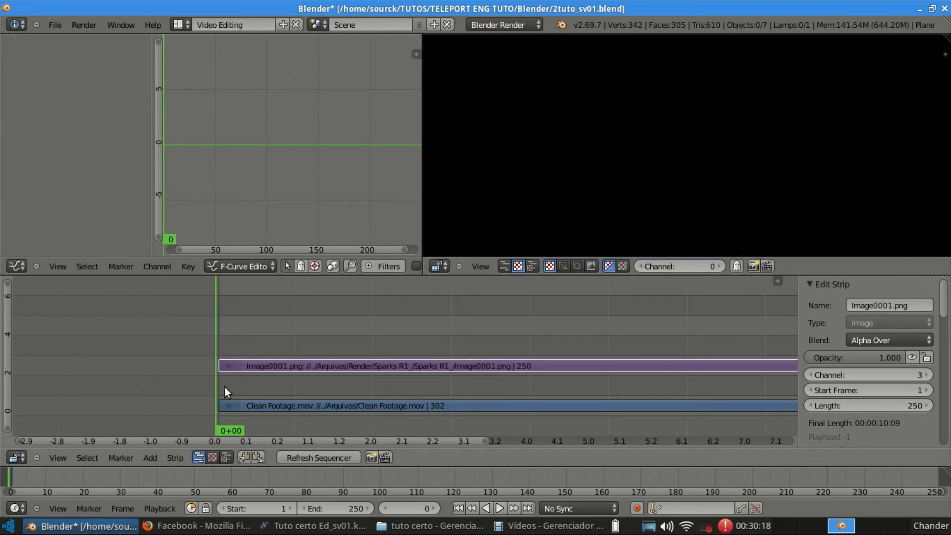
key("shift+a")
left_click(215, 397)
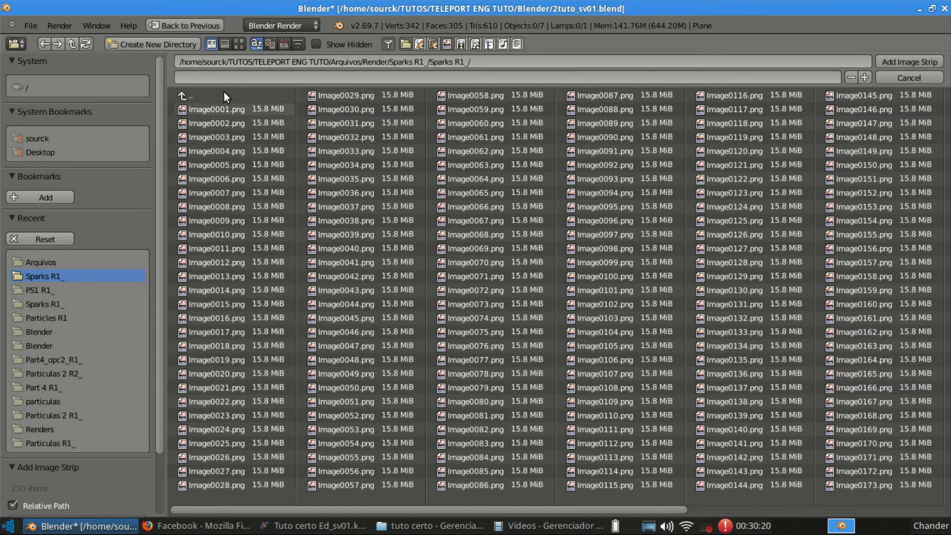
left_click(219, 98)
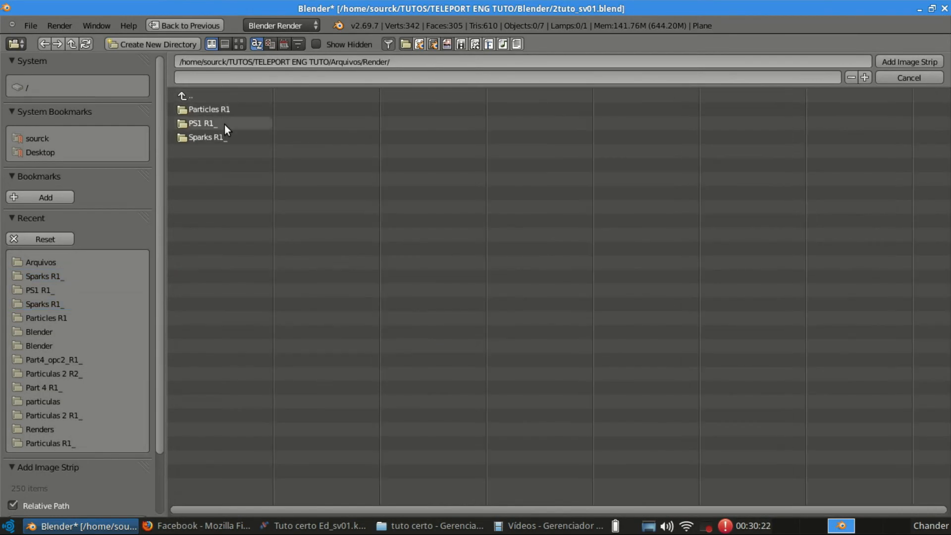
left_click(224, 124)
left_click(234, 102)
left_click(236, 107)
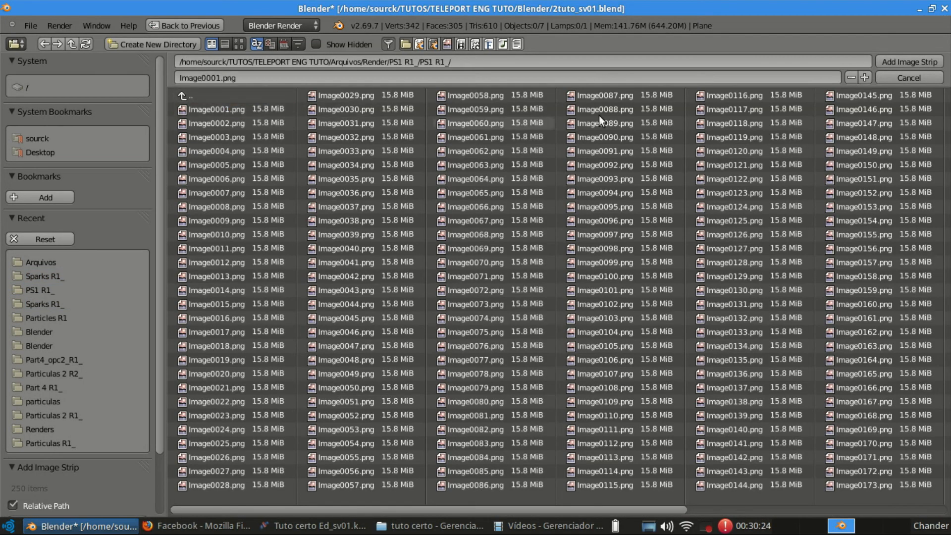
key("a")
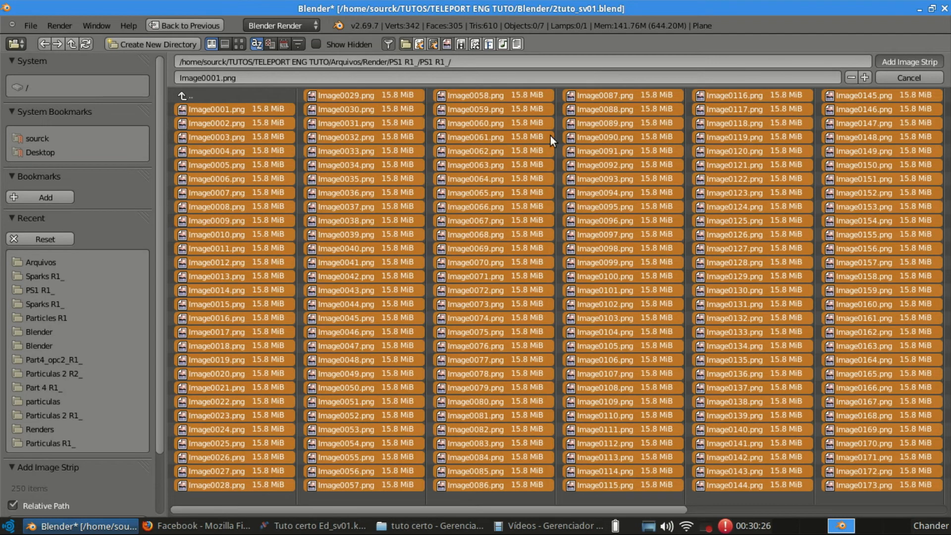
key("Return")
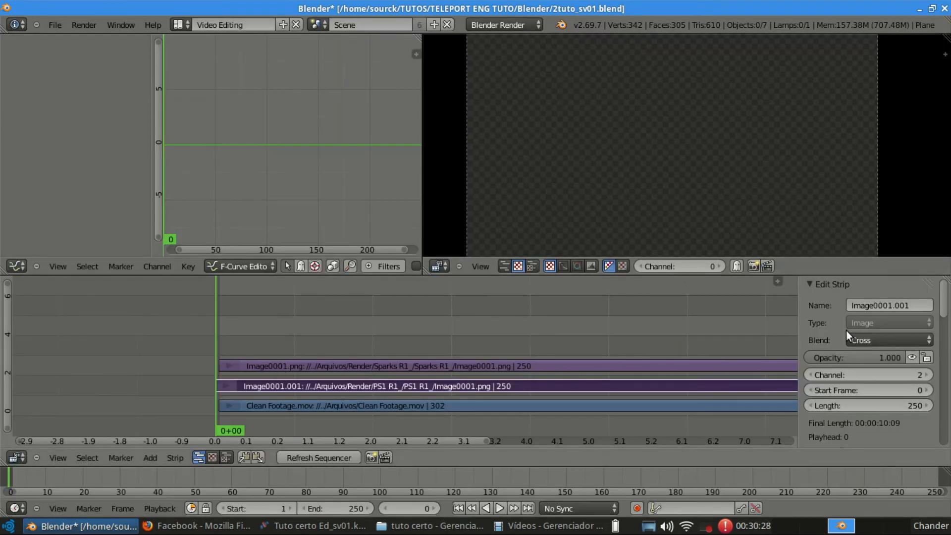
Set the PS1 strip's blend mode to Alpha Over and shift the strip 1 frame forward so it starts at frame 1.
left_click(857, 340)
key("Return")
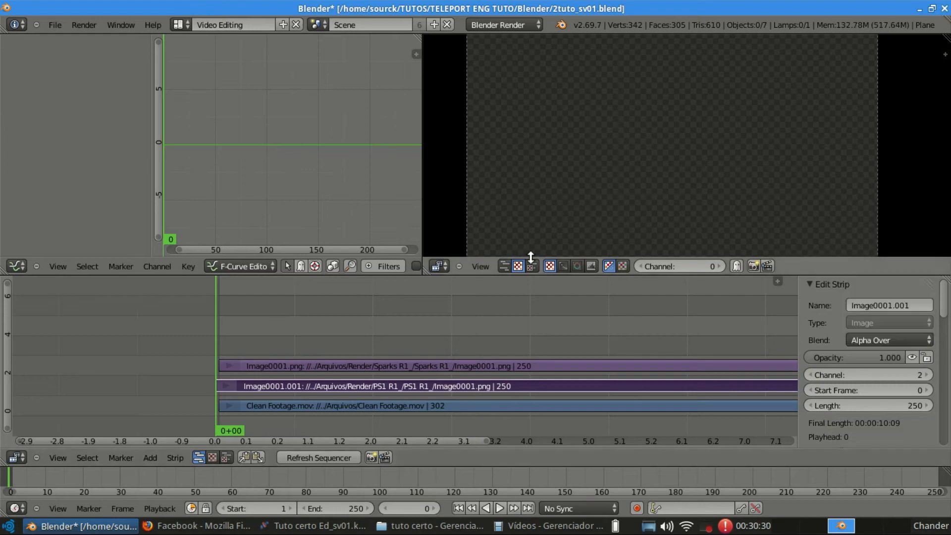
key("g")
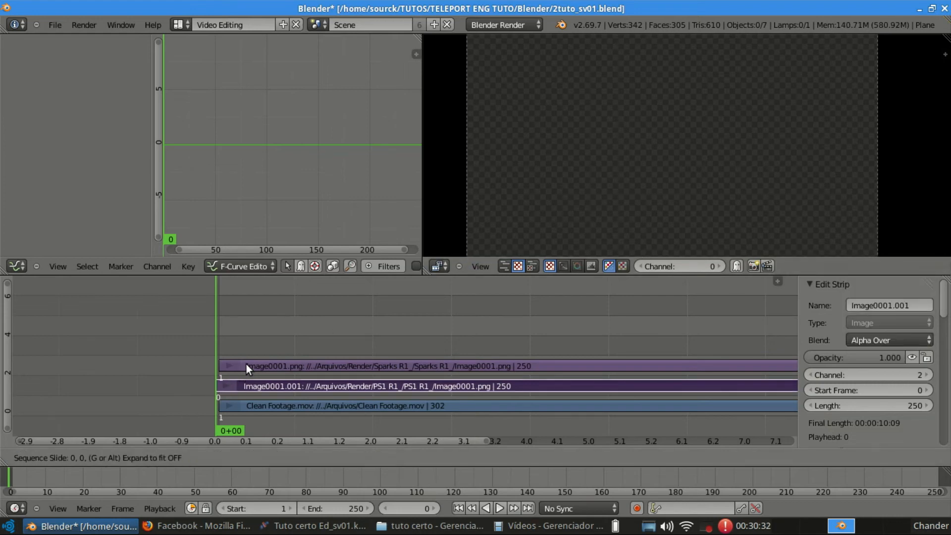
key("1")
key("x")
key("Return")
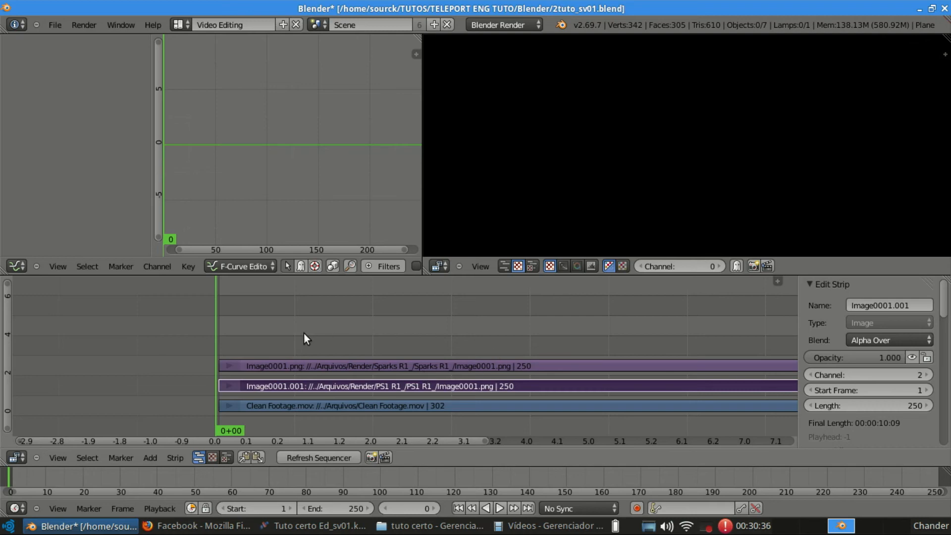
Play back the combined footage, particle and sparks strips and refresh the sequencer.
key("alt+a")
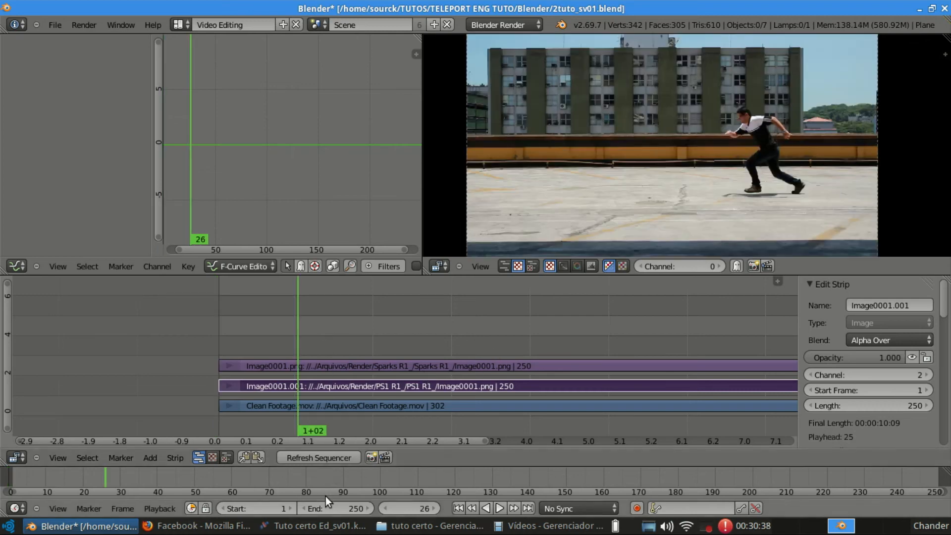
left_click(334, 459)
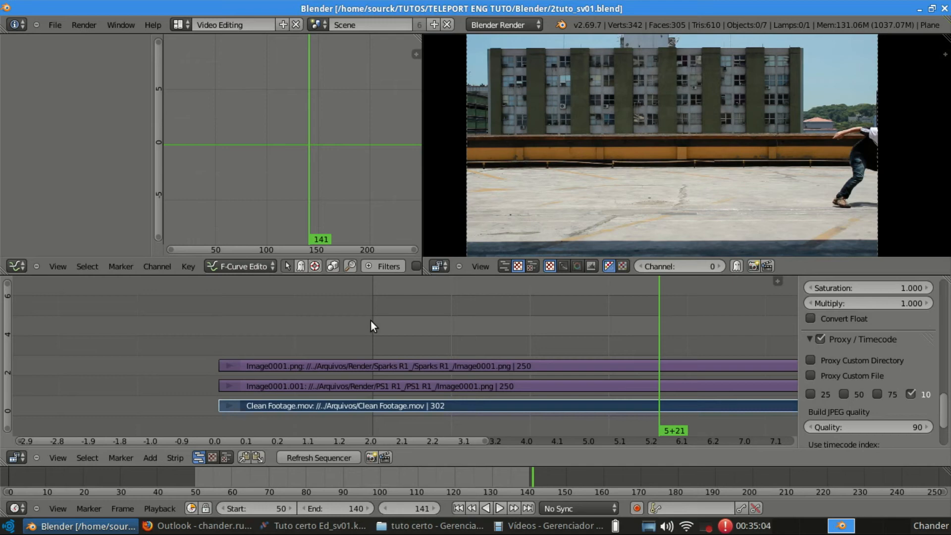
Move the playhead to frame 49 and switch the graph editor area to the Properties editor.
left_click(371, 321)
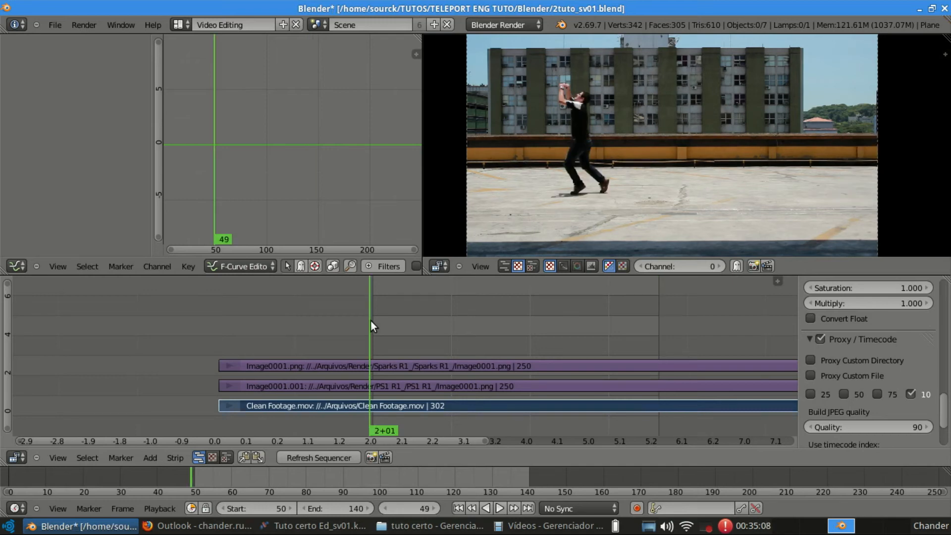
left_click(19, 269)
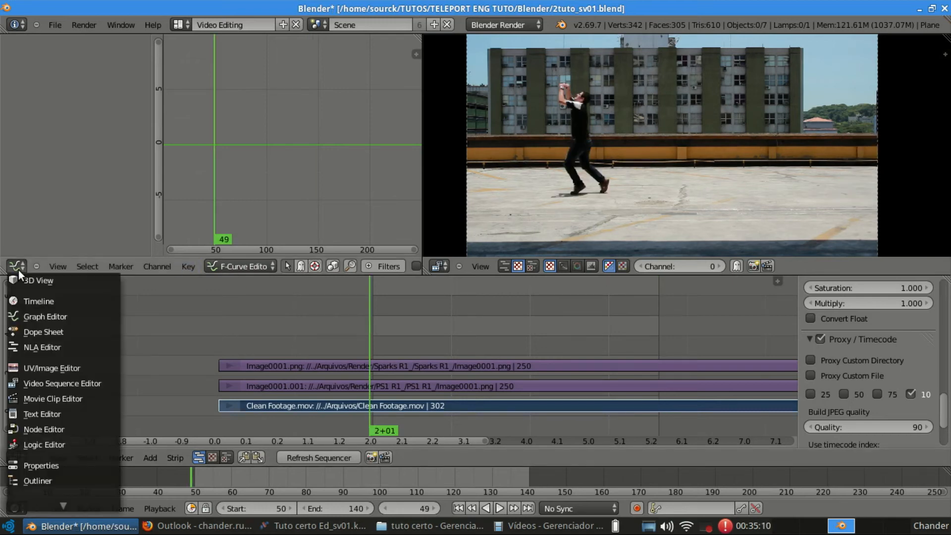
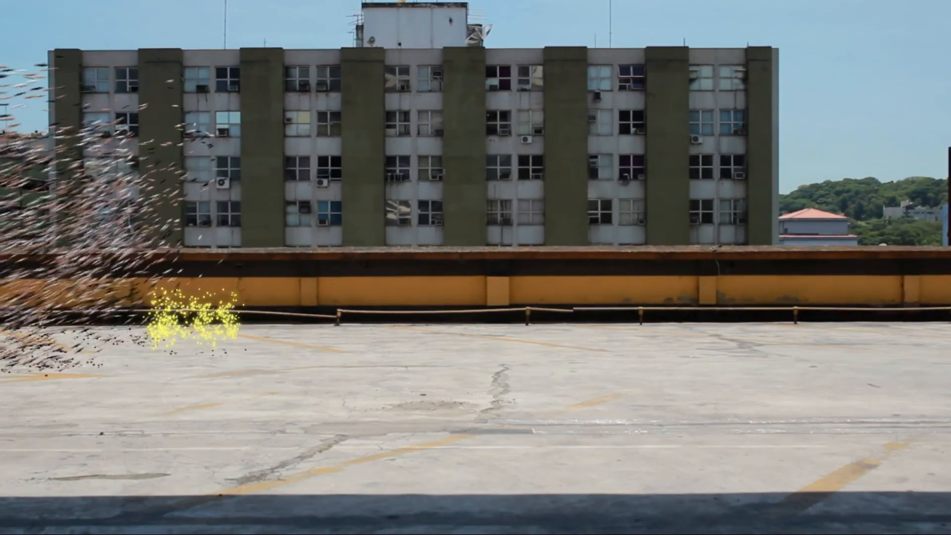
Leave full-screen playback of Teleport Tuto_P1_0050-0140.mov, close the video player and return to Blender.
double_click(316, 156)
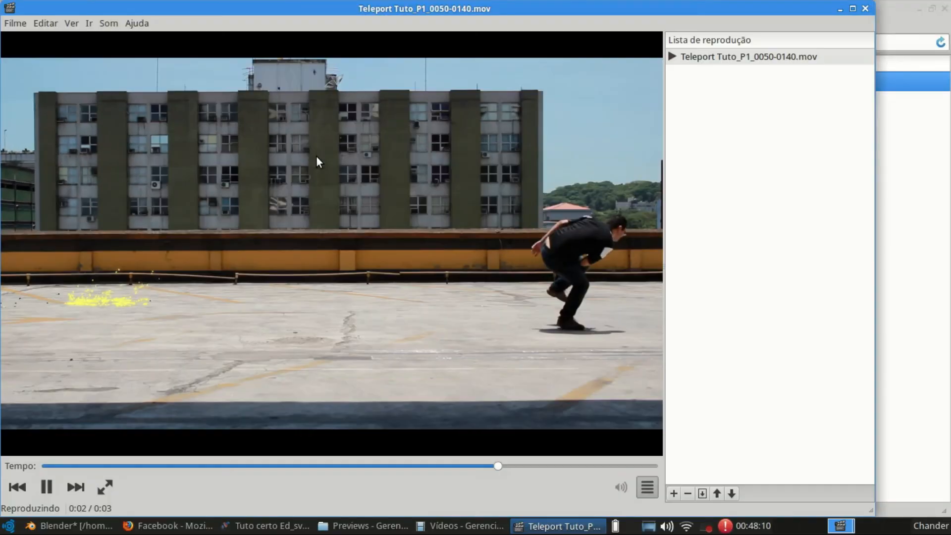
left_click(865, 9)
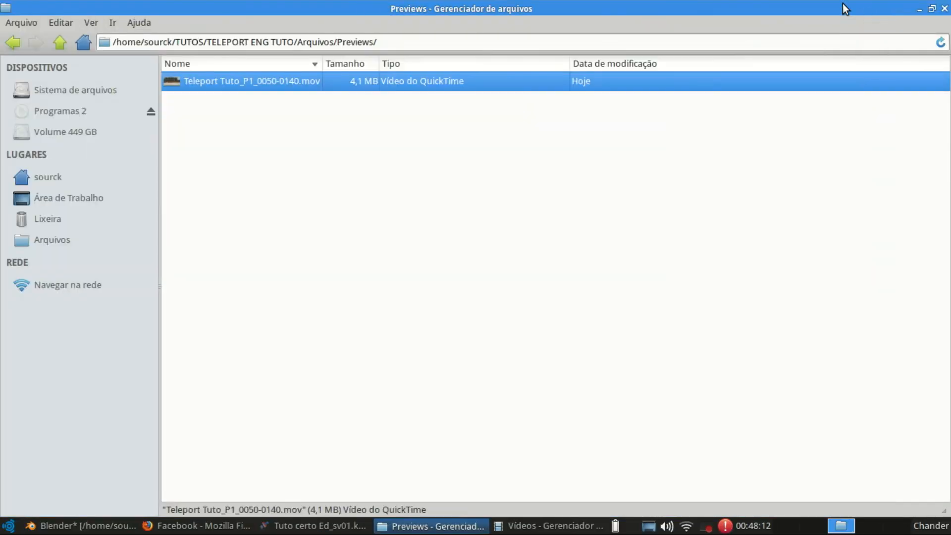
left_click(74, 525)
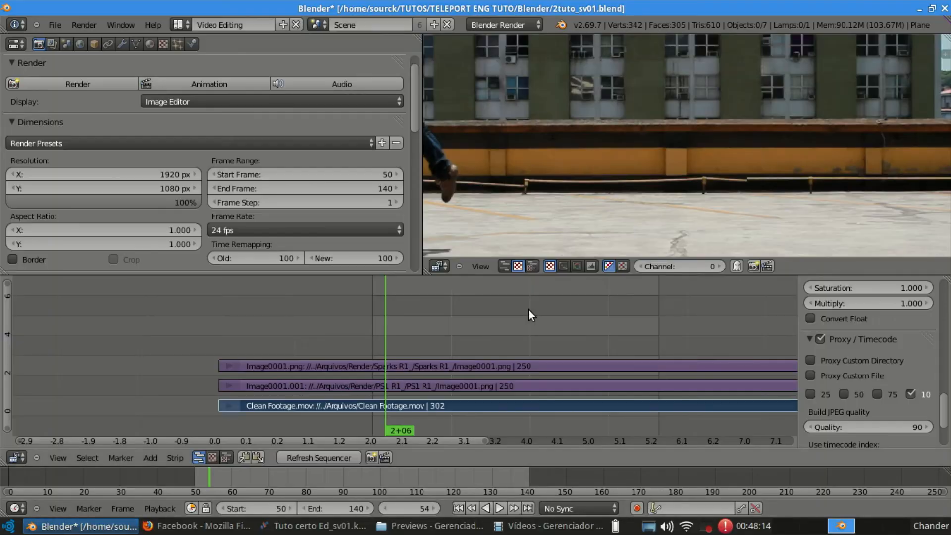
Zoom the preview on the jumping man and step through frames 54 to 61 to check when the particles and sparks start.
right_click(480, 363)
right_click(317, 388)
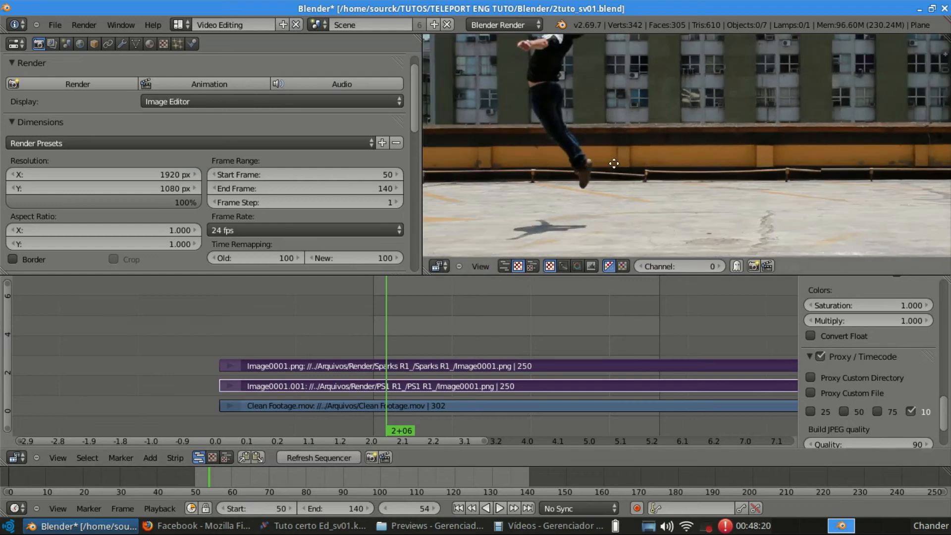
scroll(683, 150, "up", 1)
middle_click_drag(649, 118, 620, 96)
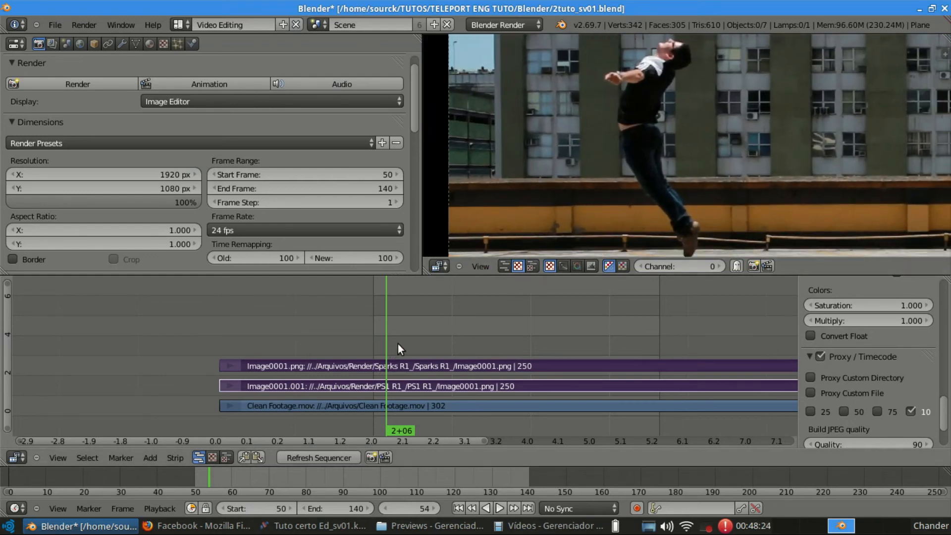
key("Right")
left_click_drag(403, 342, 409, 343)
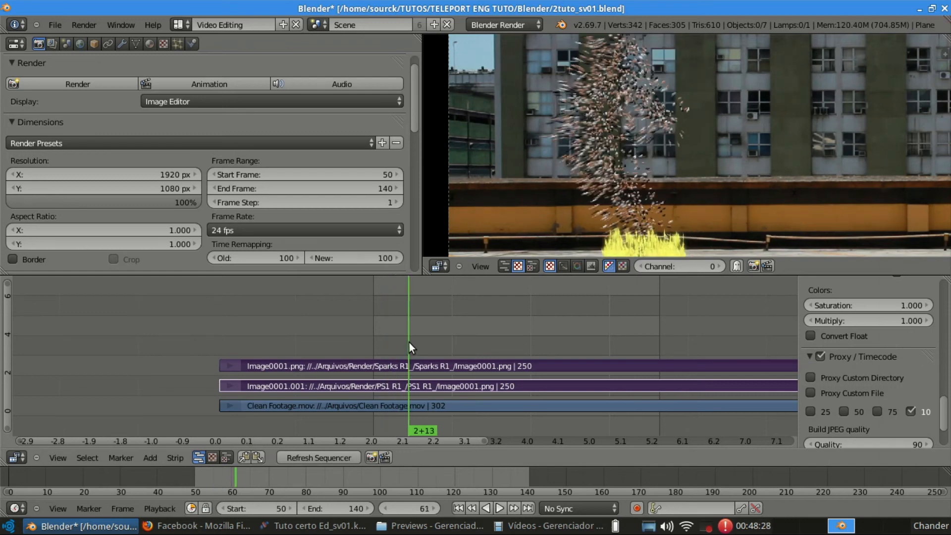
key("Left")
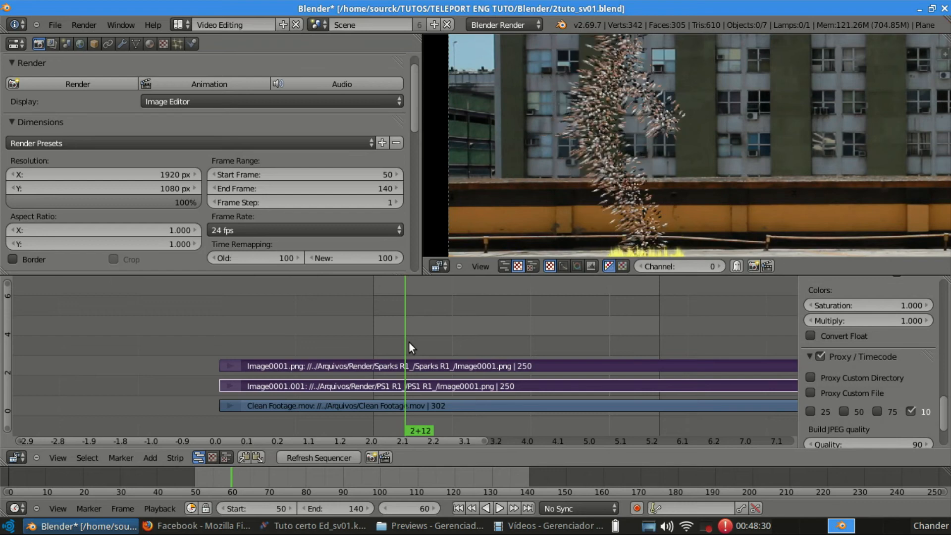
key("Left")
key("Left")
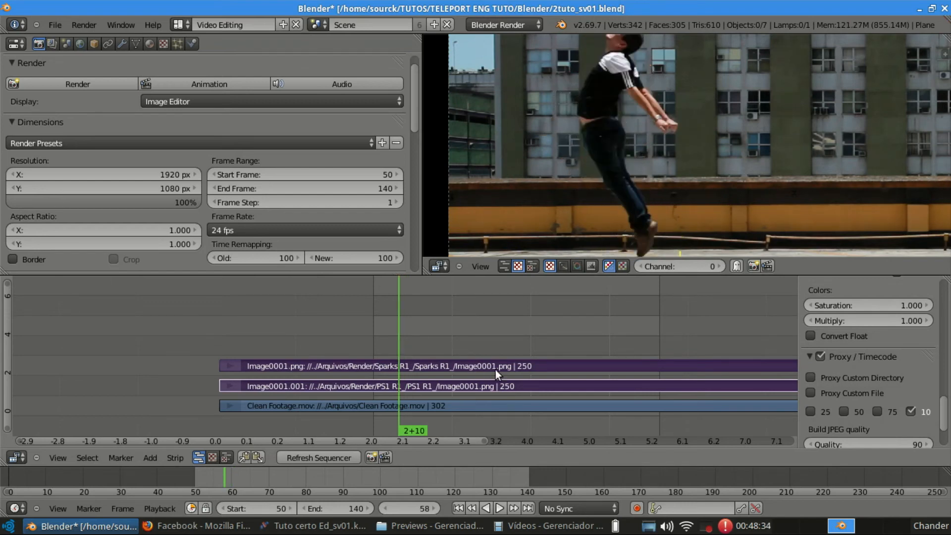
Shift the sparks and PS1 image strips together 1 frame back and refresh the sequencer.
type("a")
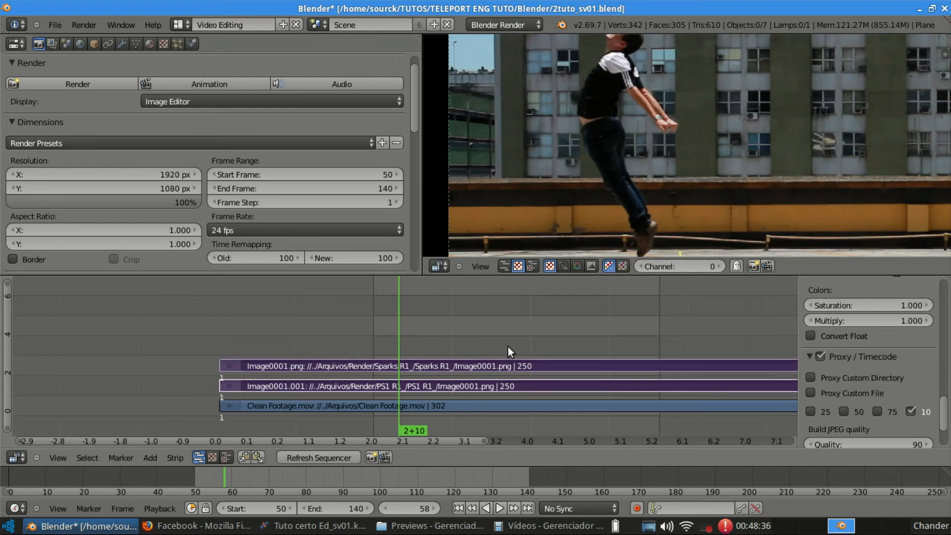
type("g")
type("-1")
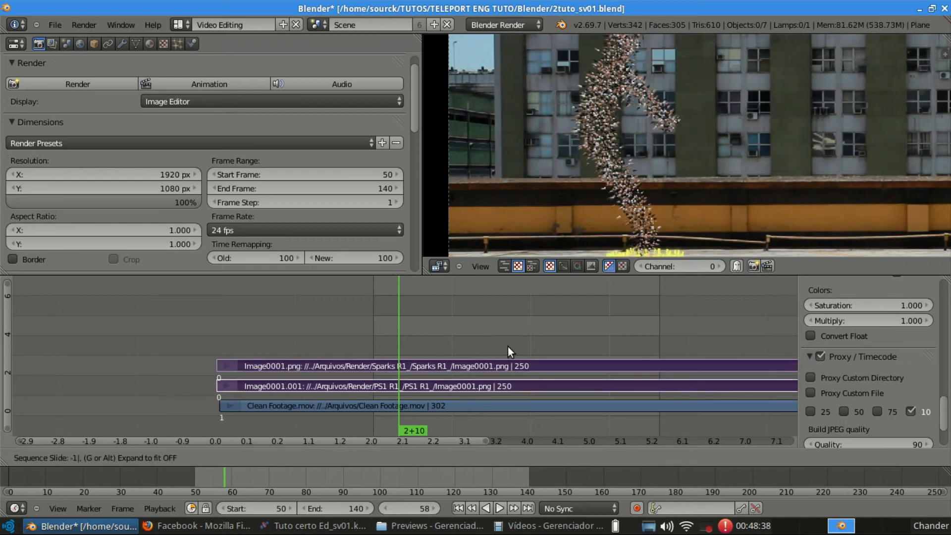
key("Return")
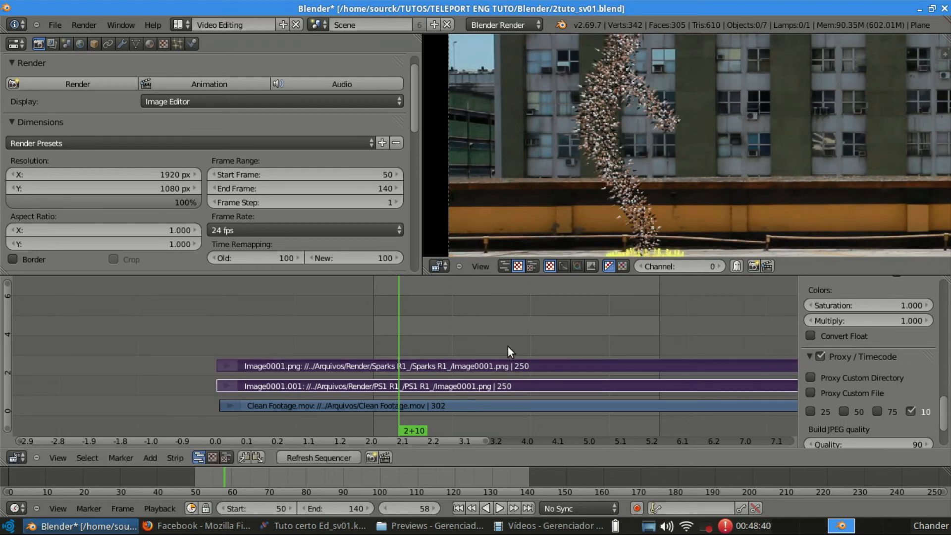
left_click(299, 458)
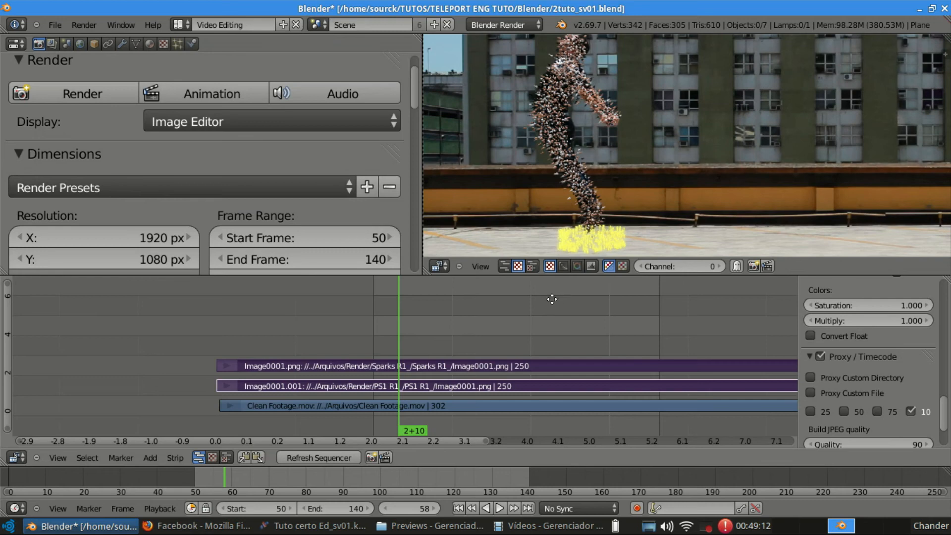
Add an Adjustment Layer effect strip at frame 58 on channel 4, above the sparks strip.
mouse_move(551, 299)
middle_mouse_down()
mouse_move(548, 328)
mouse_move(548, 311)
middle_mouse_up()
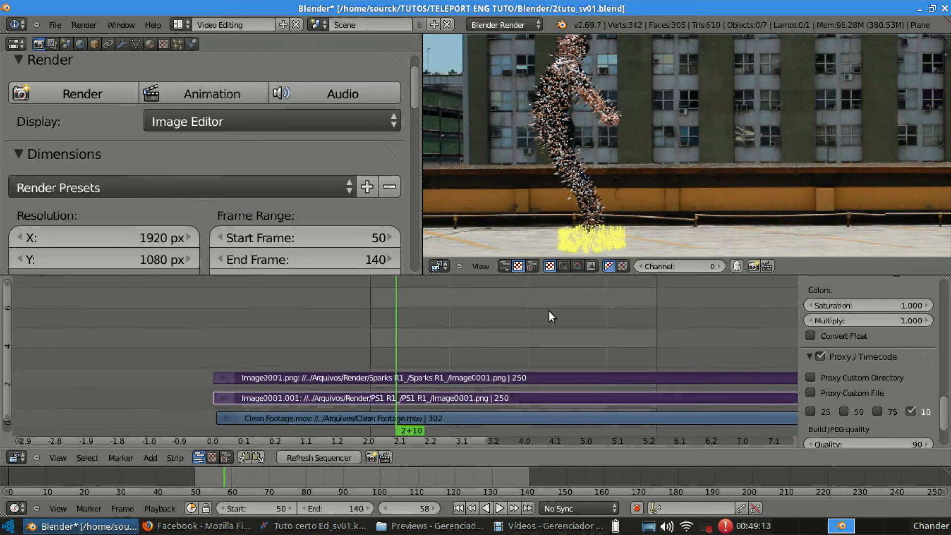
key("a")
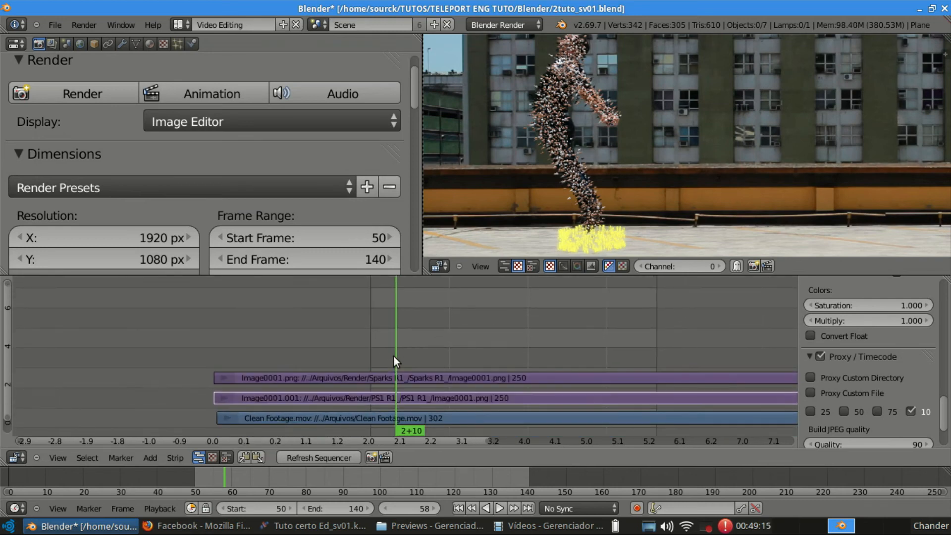
left_click(150, 457)
mouse_move(197, 362)
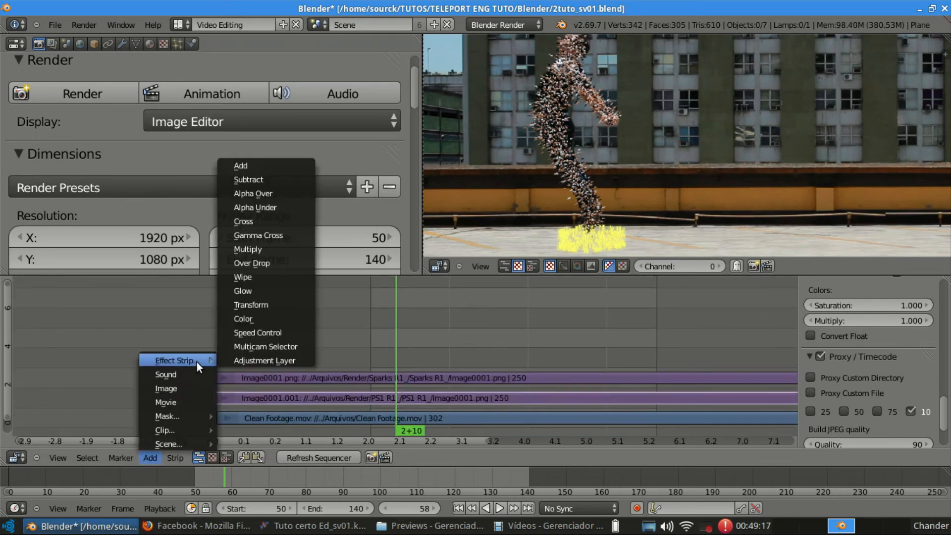
left_click(243, 360)
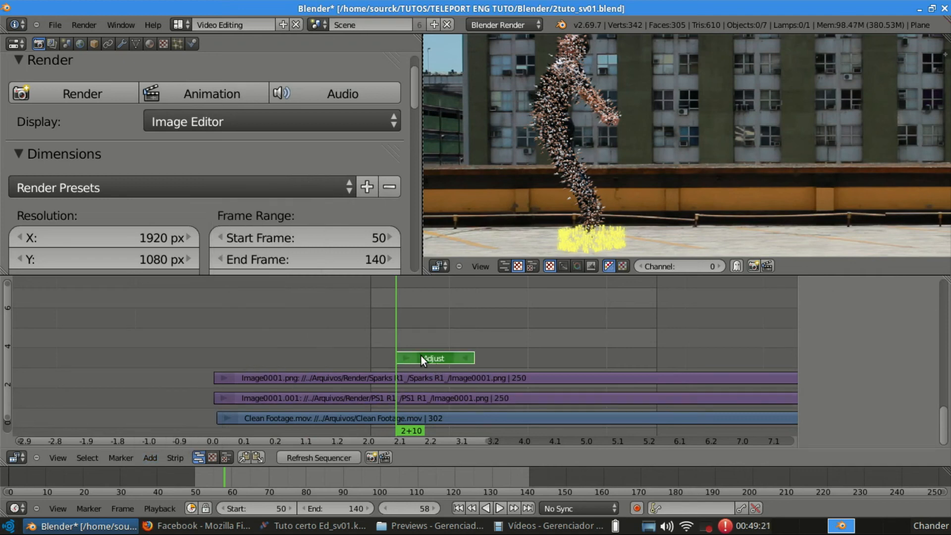
Move the adjustment strip to start at frame 50 and extend its end to frame 140.
key("g")
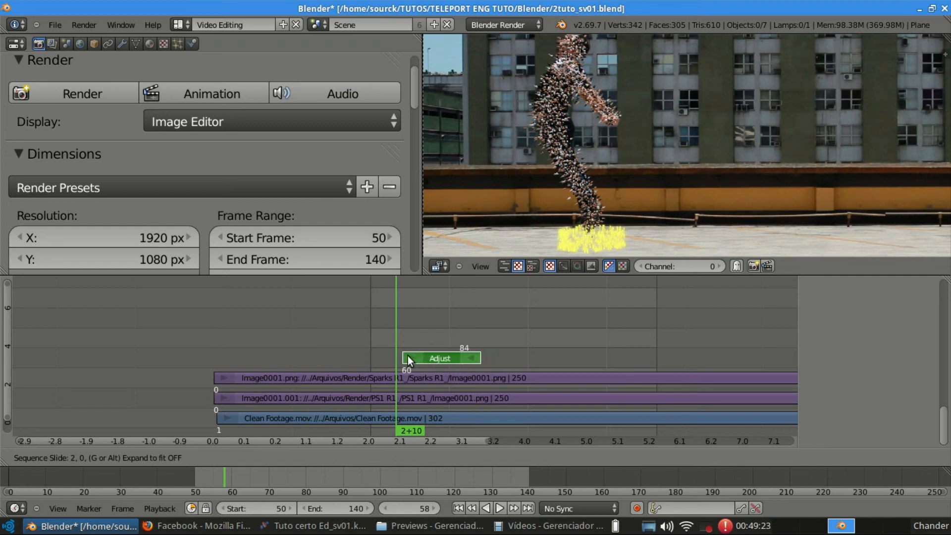
left_click(387, 358)
right_click_drag(423, 358, 655, 355)
left_click(649, 358)
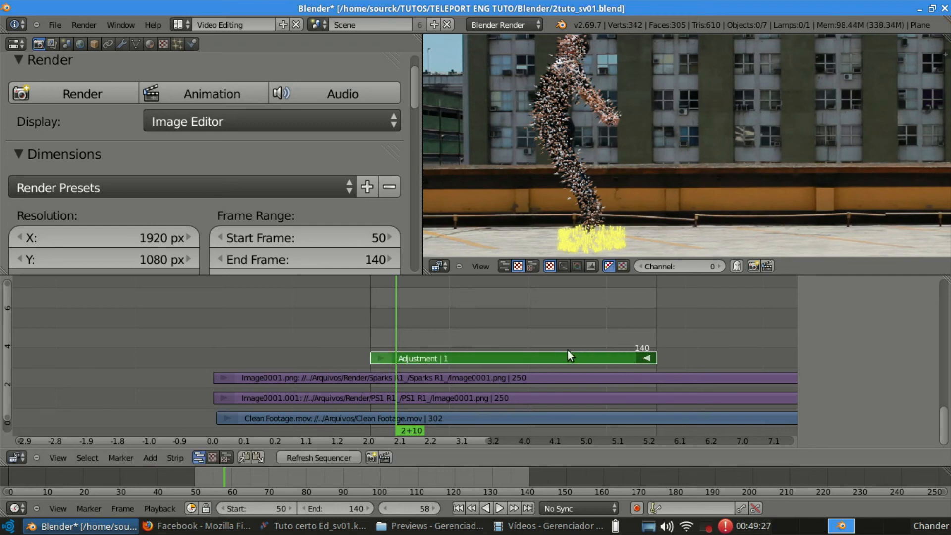
Add a Curves modifier to the adjustment strip.
left_click_drag(947, 410, 945, 448)
left_click(886, 437)
left_click(887, 407)
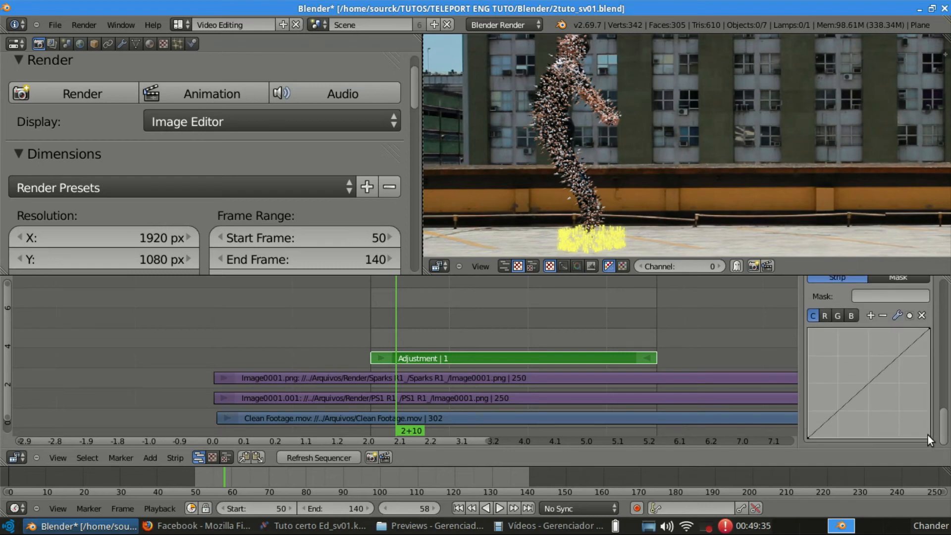
Lower the midtones of the combined curve, raise its black point slightly and fine-tune the highlights.
mouse_move(671, 108)
middle_mouse_down()
mouse_move(669, 129)
mouse_move(669, 103)
middle_mouse_up()
scroll(669, 134, "down", 1)
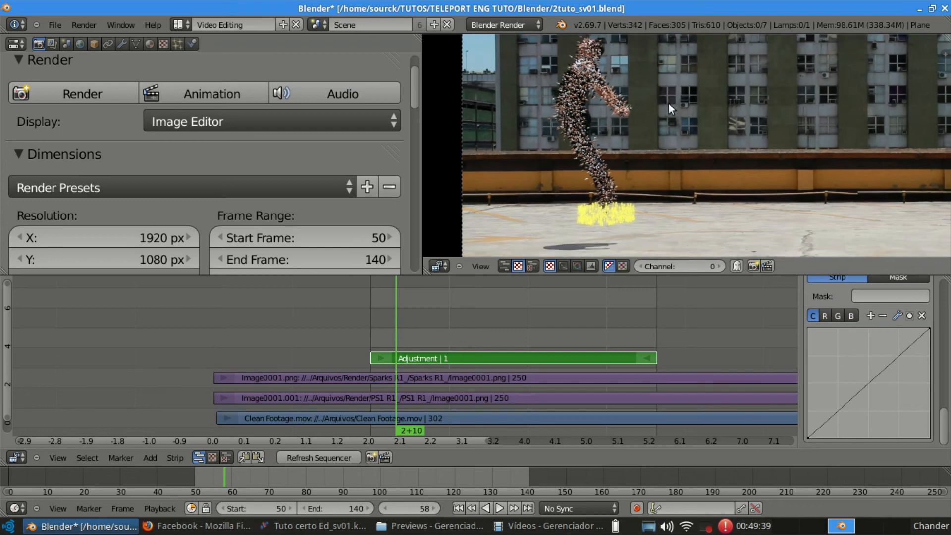
left_click_drag(871, 378, 876, 389)
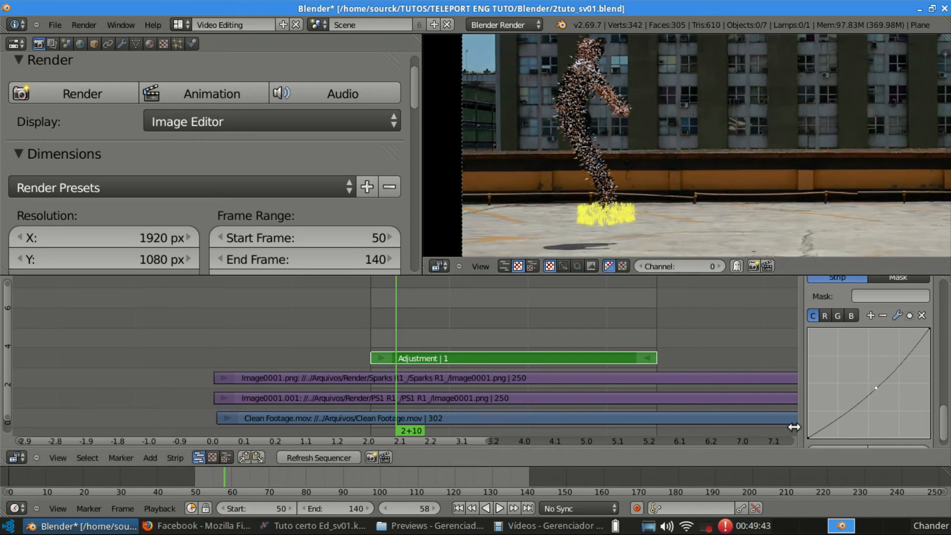
left_click_drag(806, 439, 808, 434)
scroll(875, 386, "up", 1)
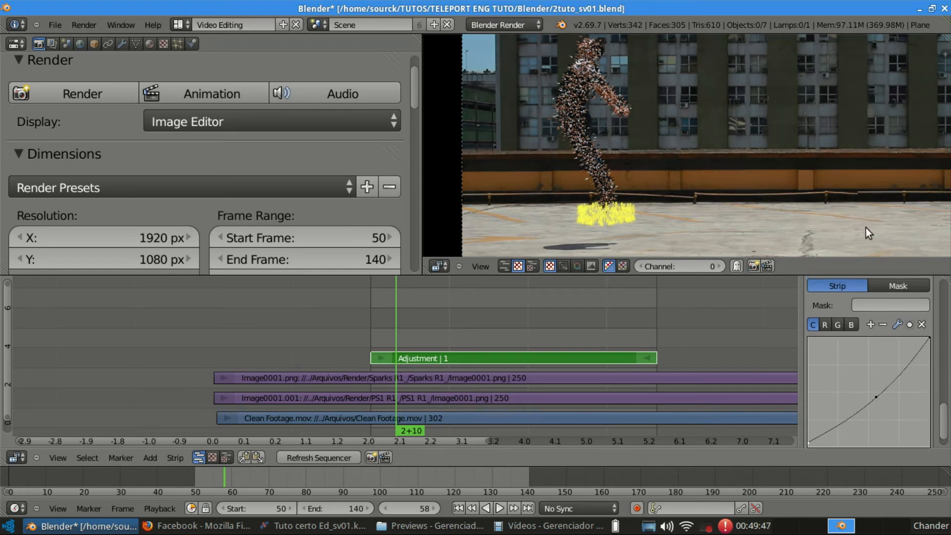
scroll(726, 144, "down", 2)
scroll(708, 145, "down", 2)
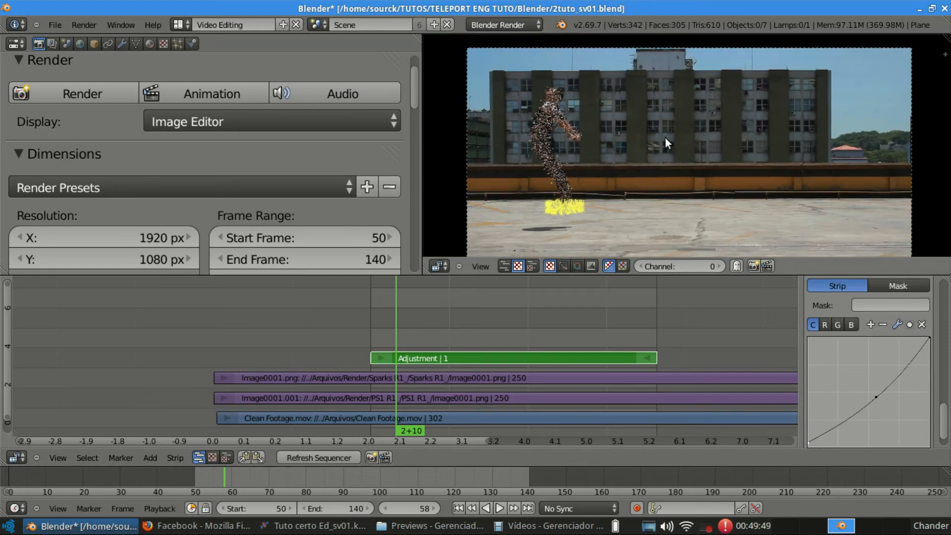
left_click_drag(904, 368, 907, 364)
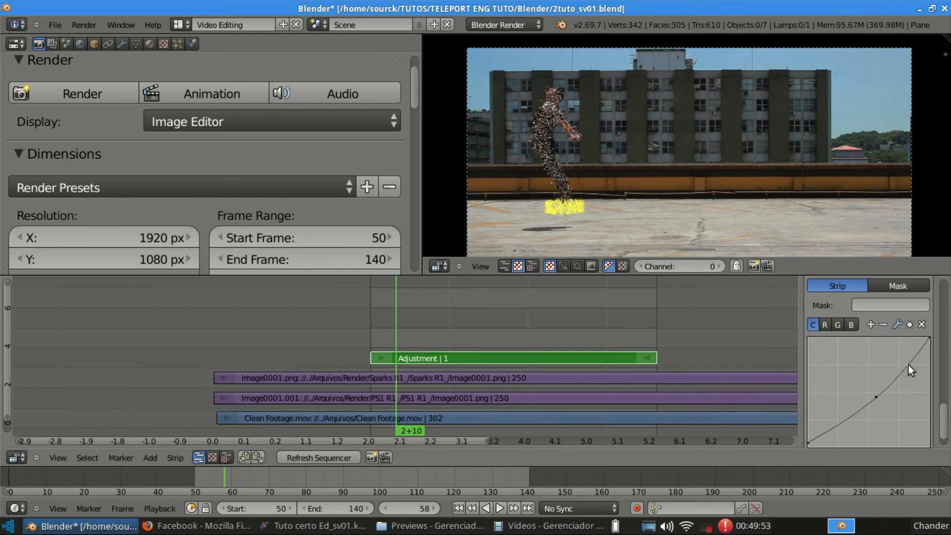
Tint the footage greenish yellow by slightly lowering the red and blue curves' midtones and adding a midpoint to the green curve.
left_click(824, 325)
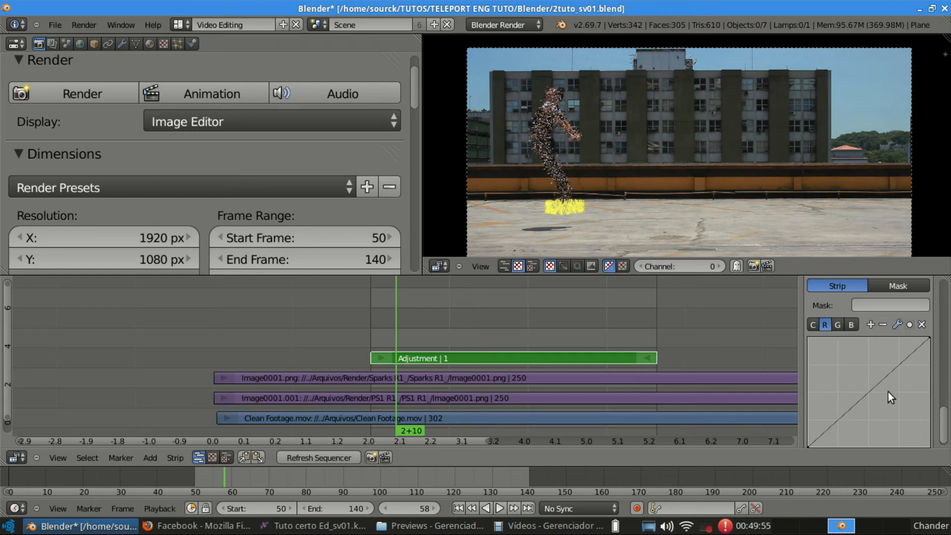
left_click_drag(871, 391, 871, 390)
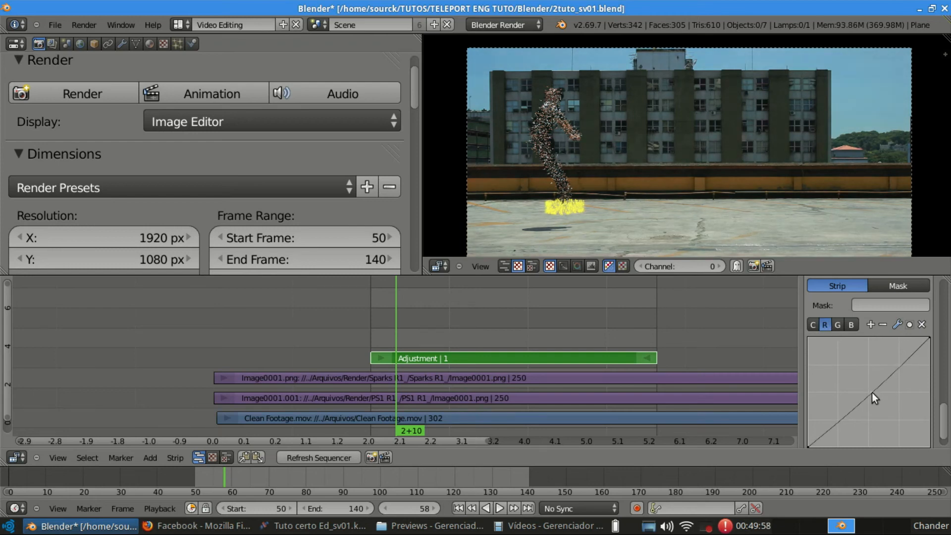
left_click(838, 325)
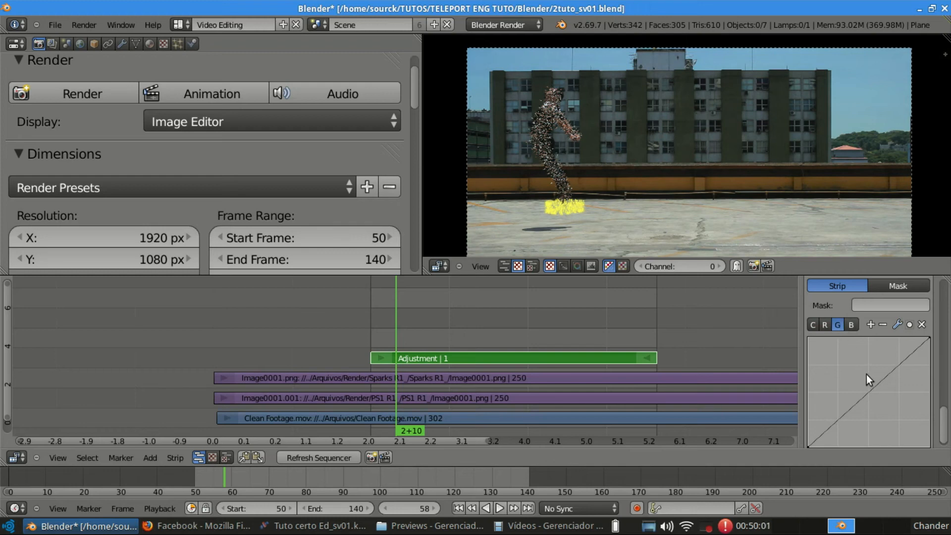
left_click(851, 324)
mouse_move(869, 391)
left_mouse_down()
mouse_move(878, 399)
mouse_move(876, 392)
left_mouse_up()
left_click(836, 325)
left_click(868, 388)
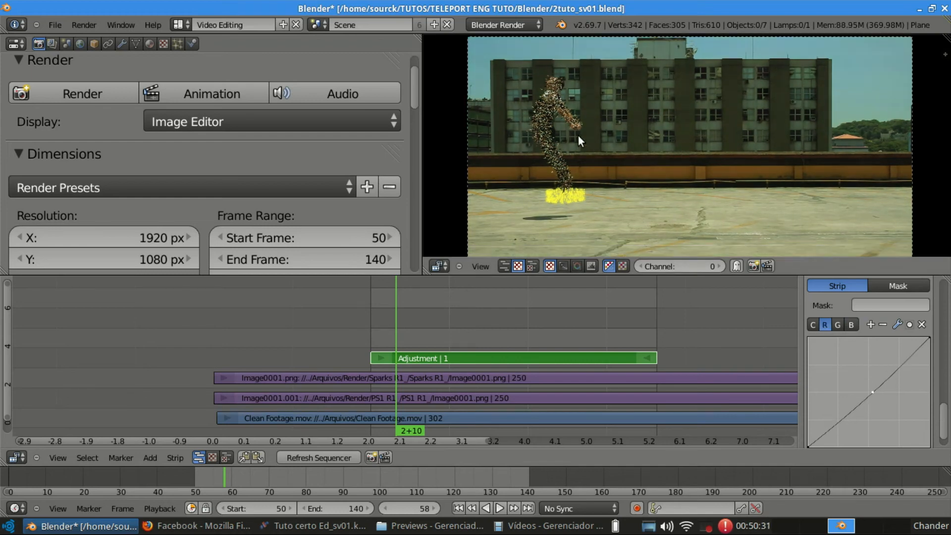
Examine the graded particles and sparks in the preview and the adjustment strip's Edit Strip settings.
scroll(578, 135, "up", 2)
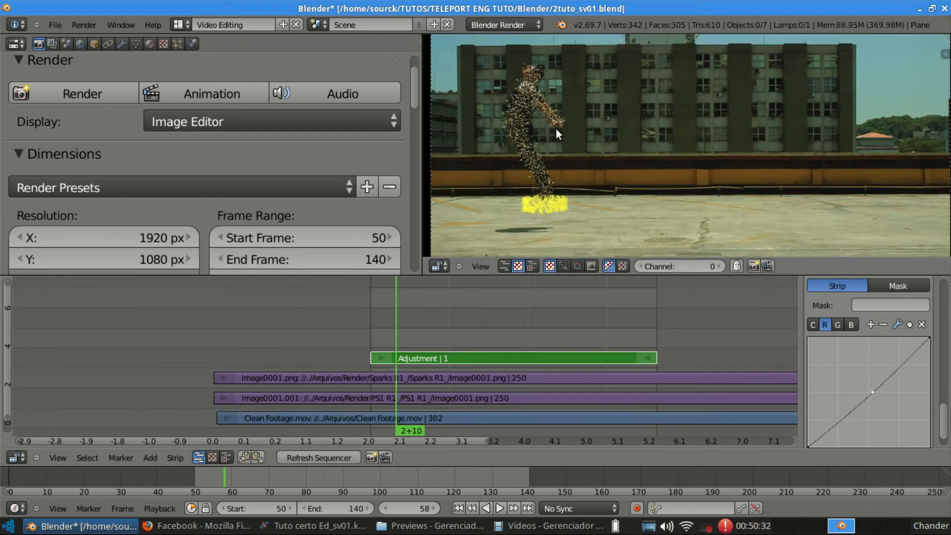
scroll(555, 129, "down", 2)
mouse_move(698, 171)
middle_mouse_down()
mouse_move(690, 123)
mouse_move(700, 153)
middle_mouse_up()
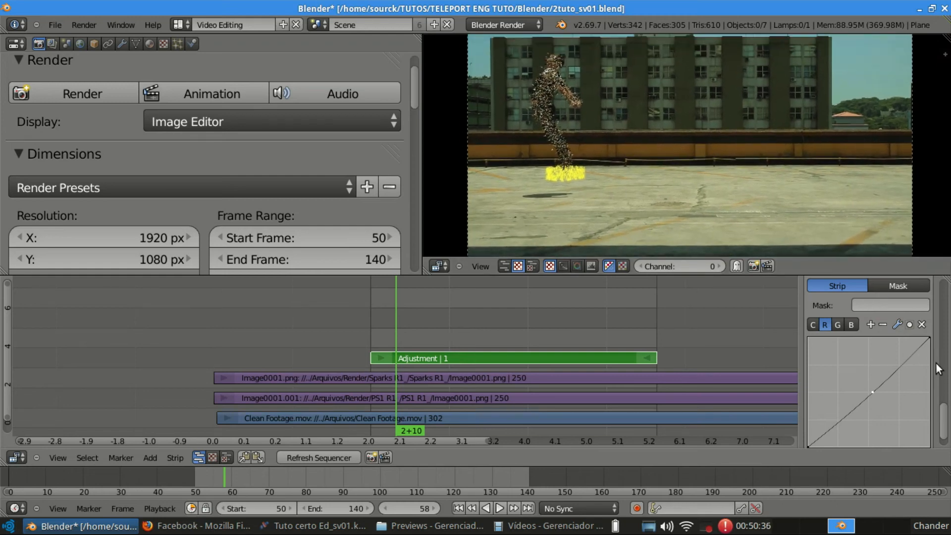
left_click_drag(942, 420, 936, 287)
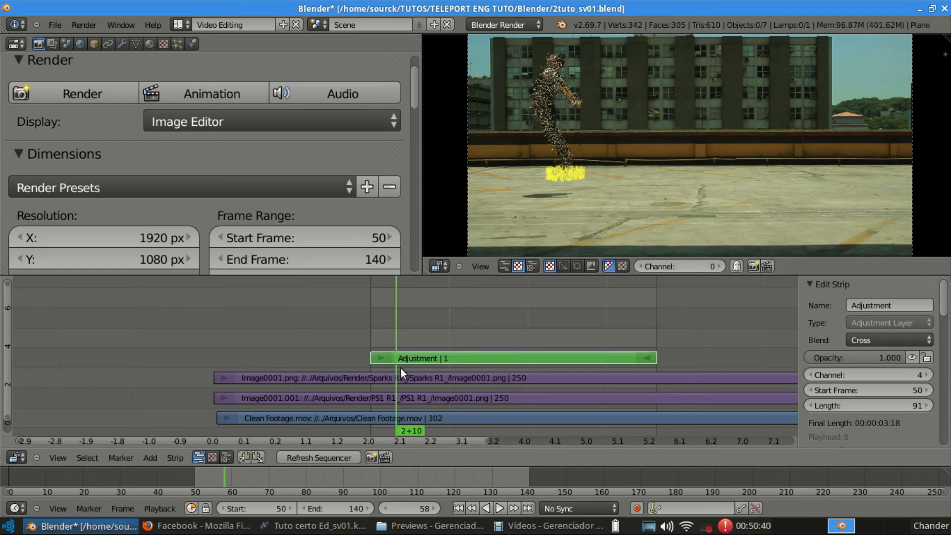
scroll(528, 195, "up", 4)
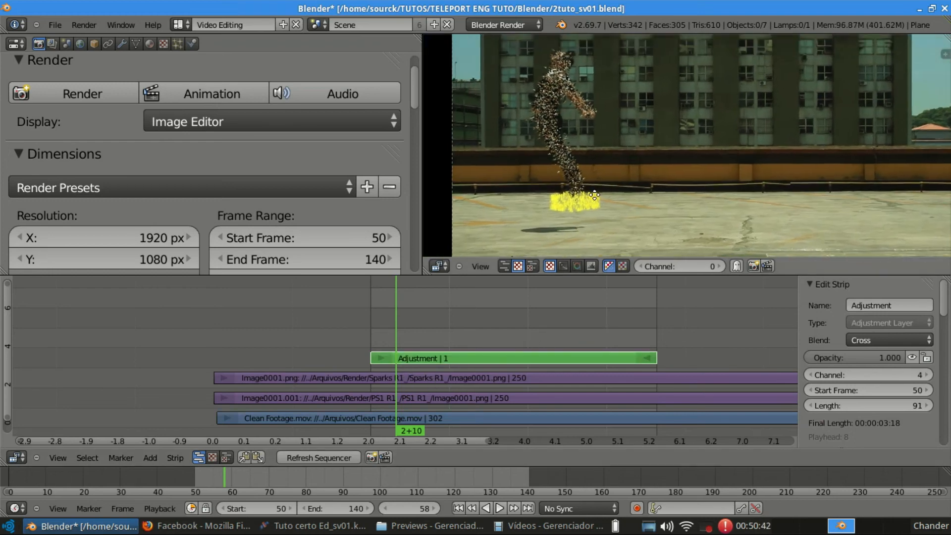
Duplicate the PS1 particle image strip and place the copy on channel 5 above the adjustment strip.
scroll(635, 182, "up", 2)
left_click(432, 399)
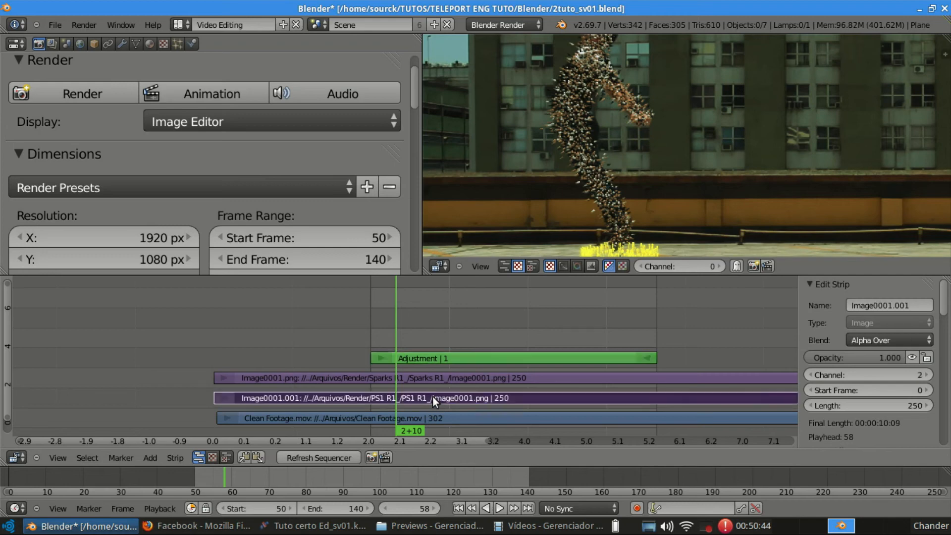
middle_click_drag(576, 166, 560, 193)
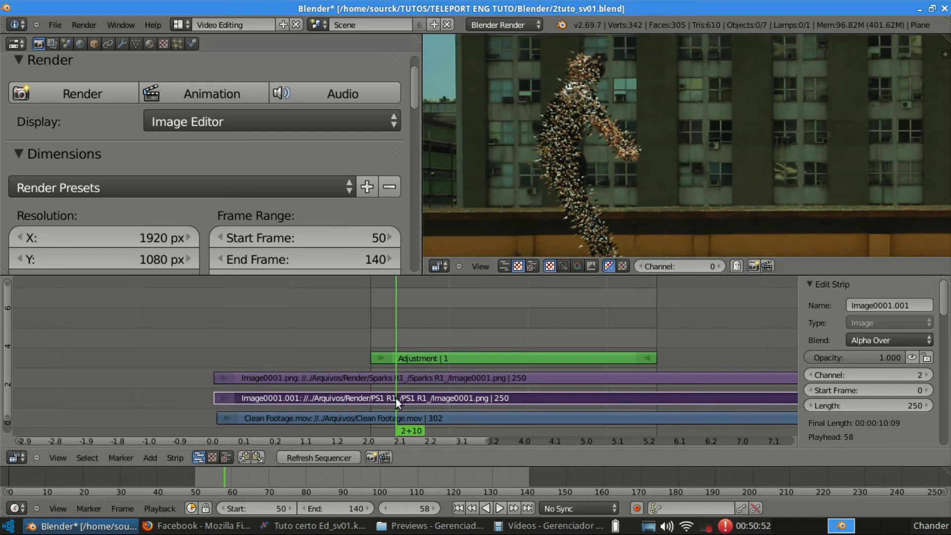
left_click(212, 371)
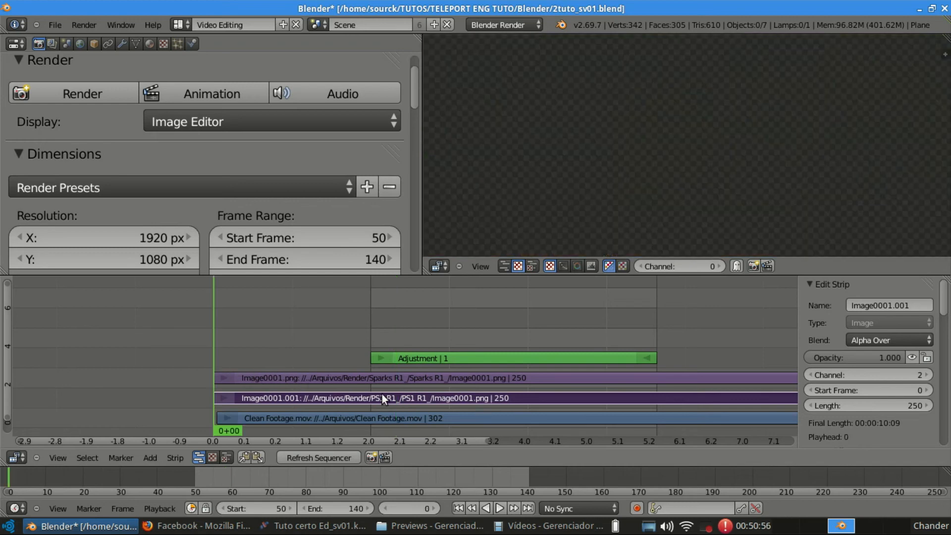
key("shift+d")
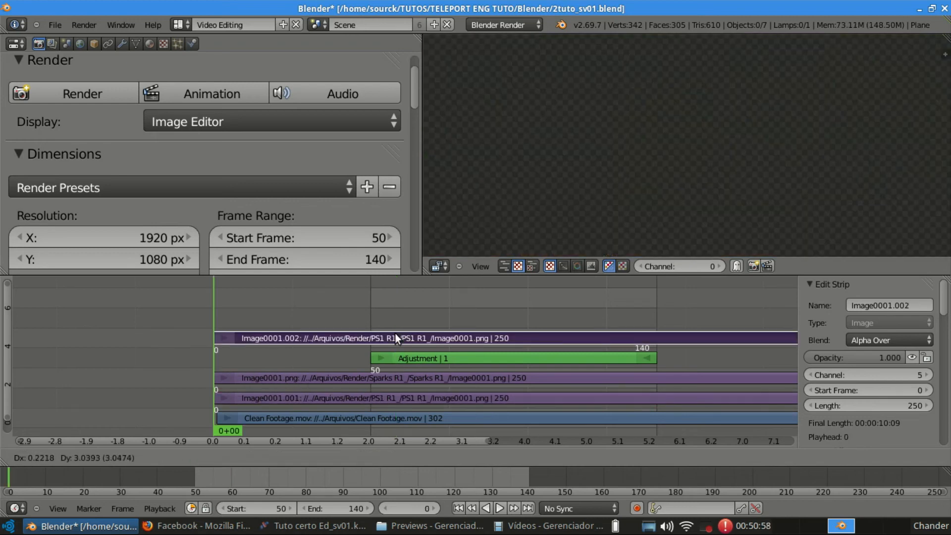
left_click(395, 338)
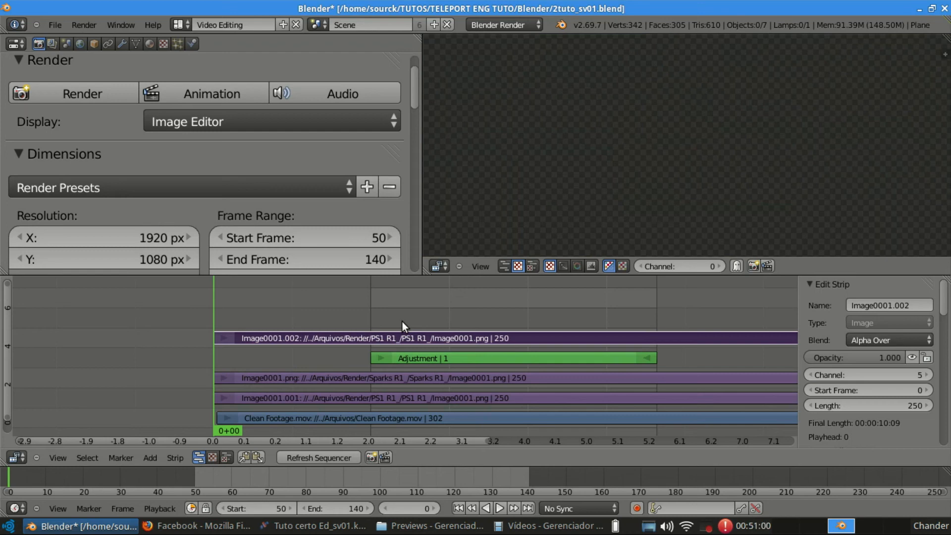
Move the adjustment strip up to channel 6 and the duplicated PS1 particle strip down to channel 4.
right_click(438, 361)
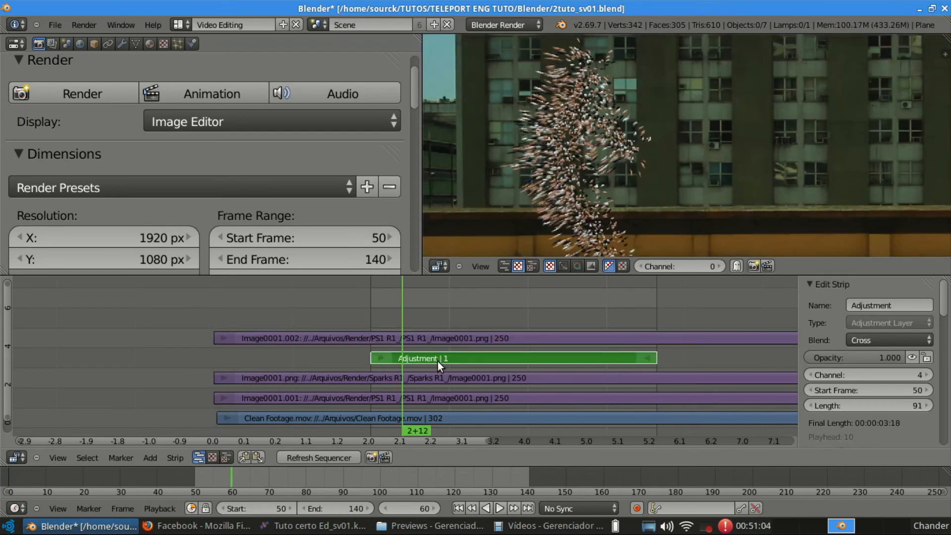
key("g")
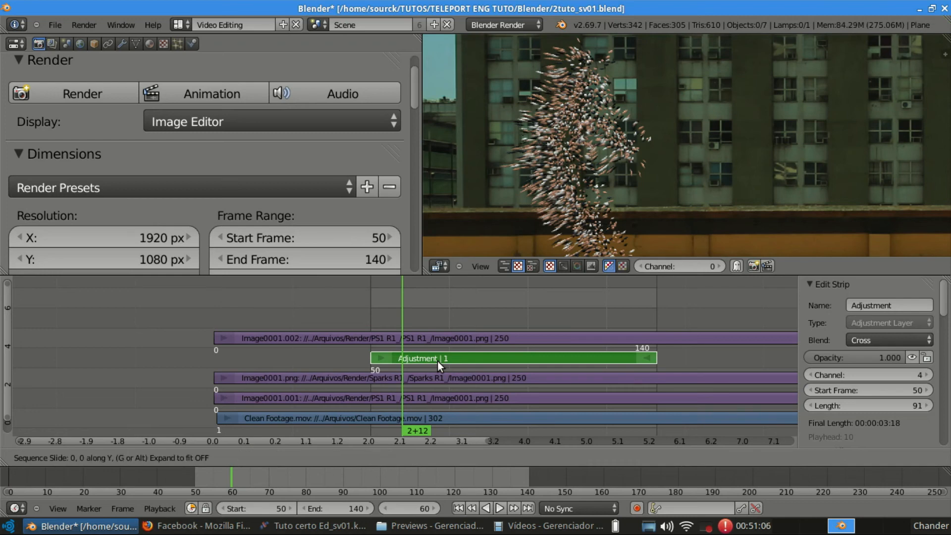
left_click(438, 341)
right_click(438, 337)
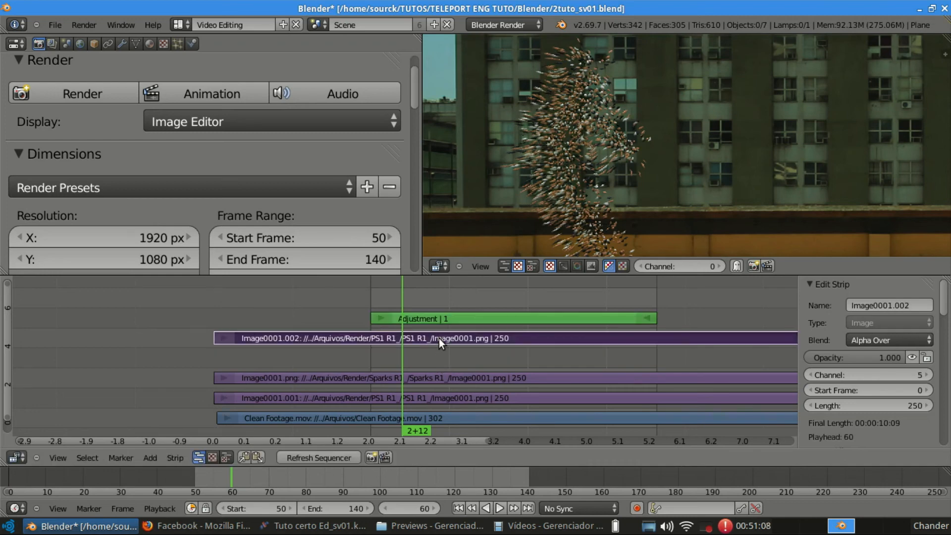
type("gy")
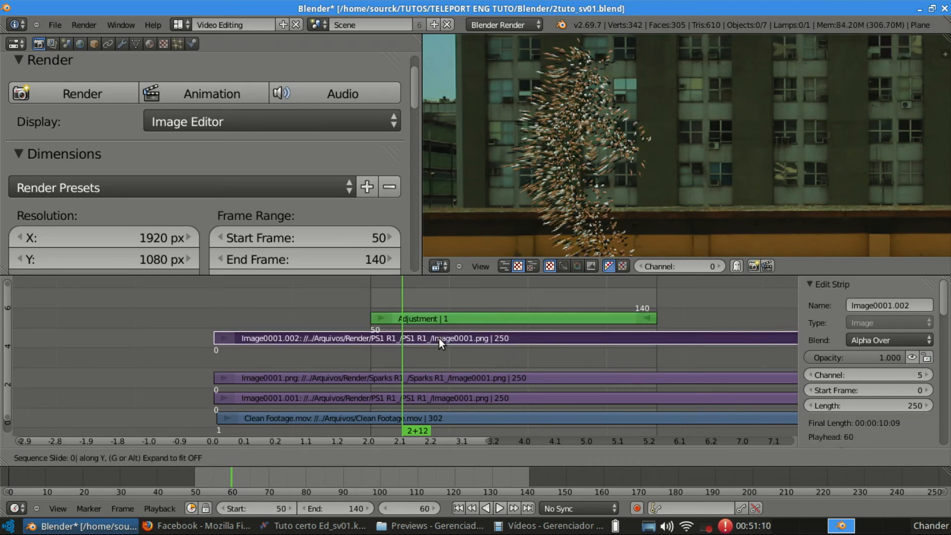
type("-1")
key("Return")
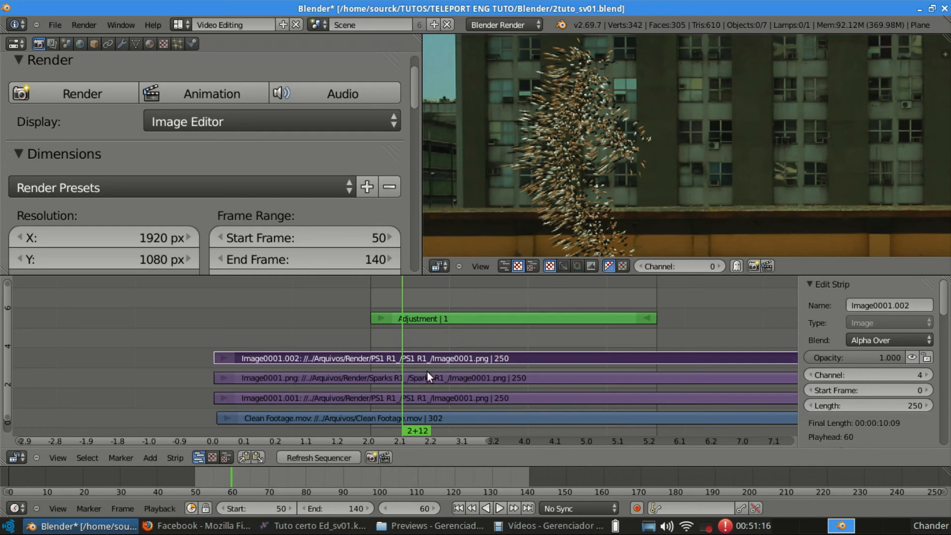
Compare frames 57 and 58 in the preview, then check the particles with the duplicated strip muted and unmuted.
left_click(344, 459)
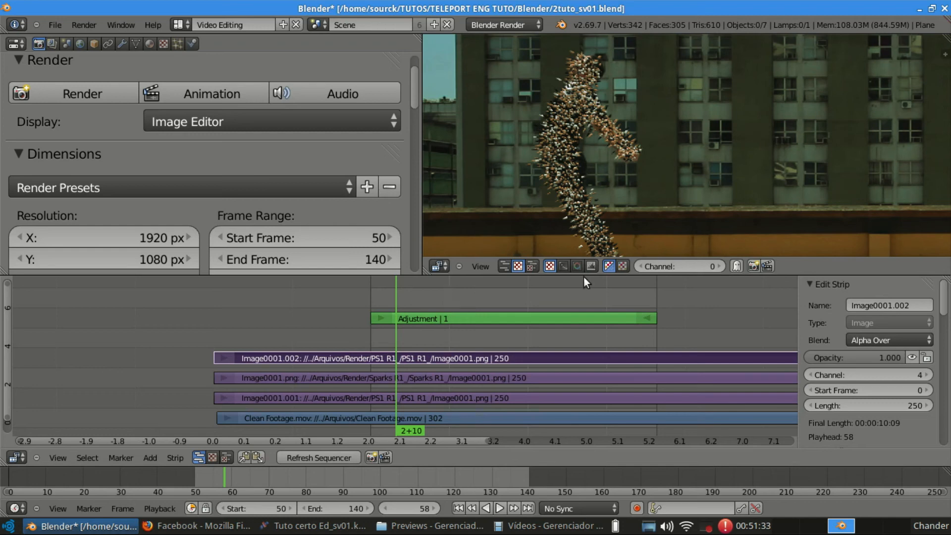
key("Left")
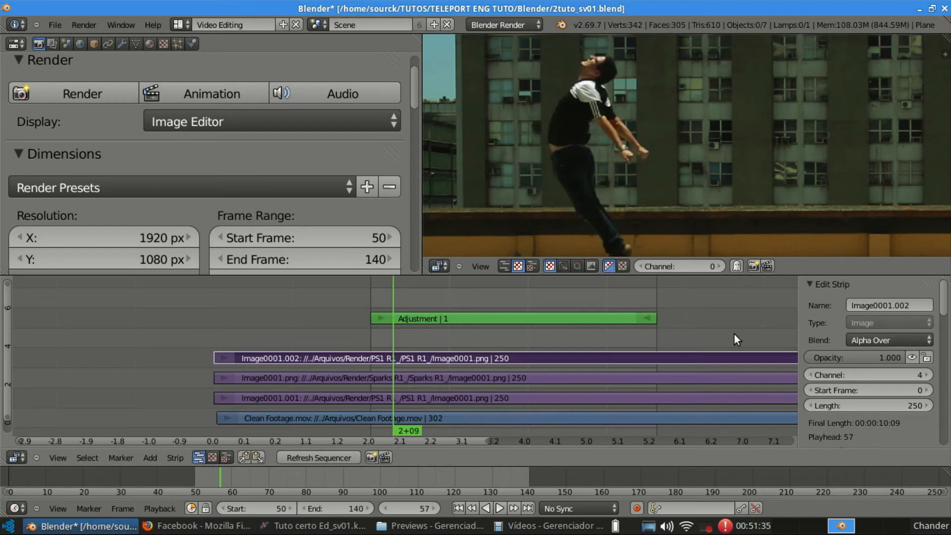
key("Right")
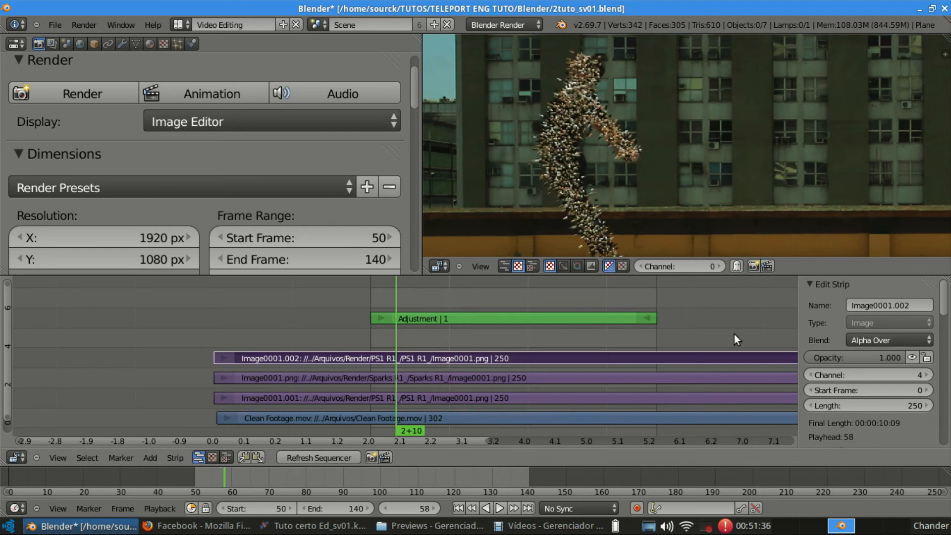
left_click(912, 357)
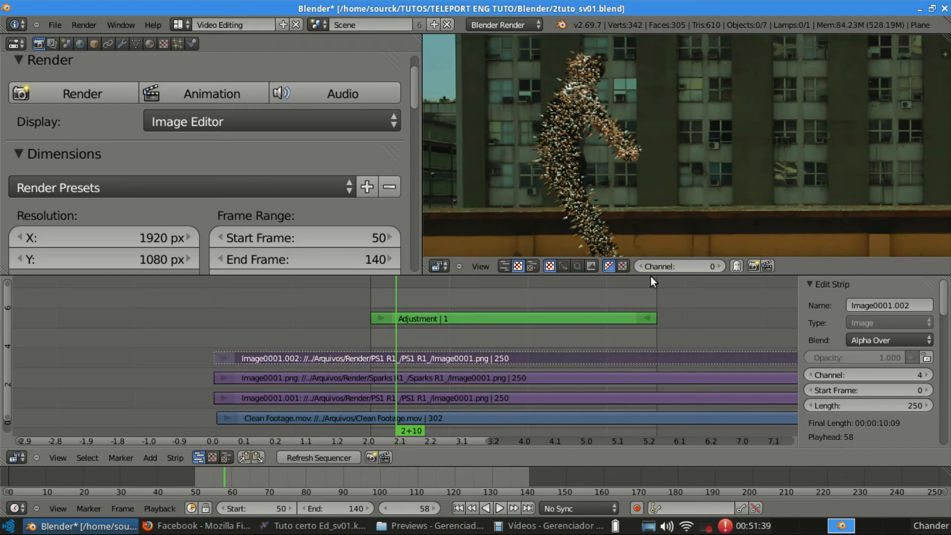
left_click(343, 456)
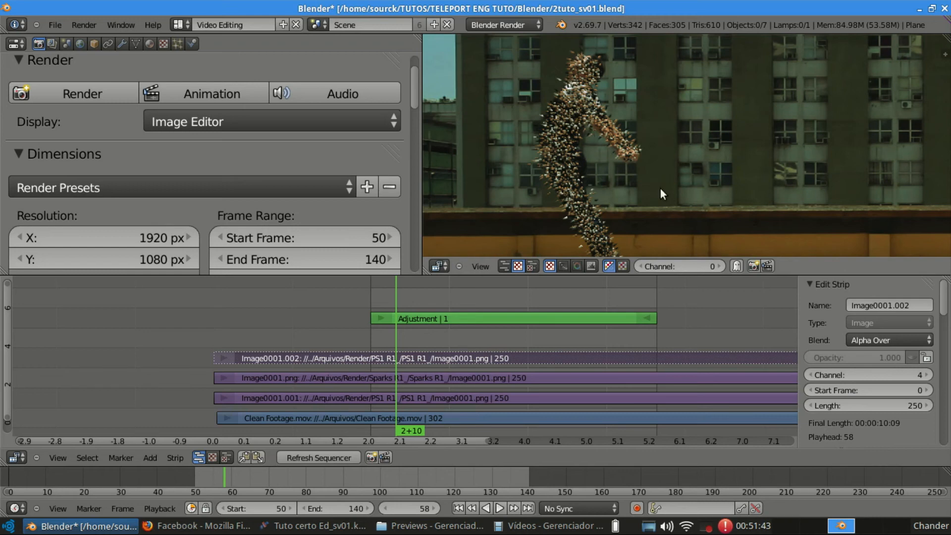
left_click(911, 357)
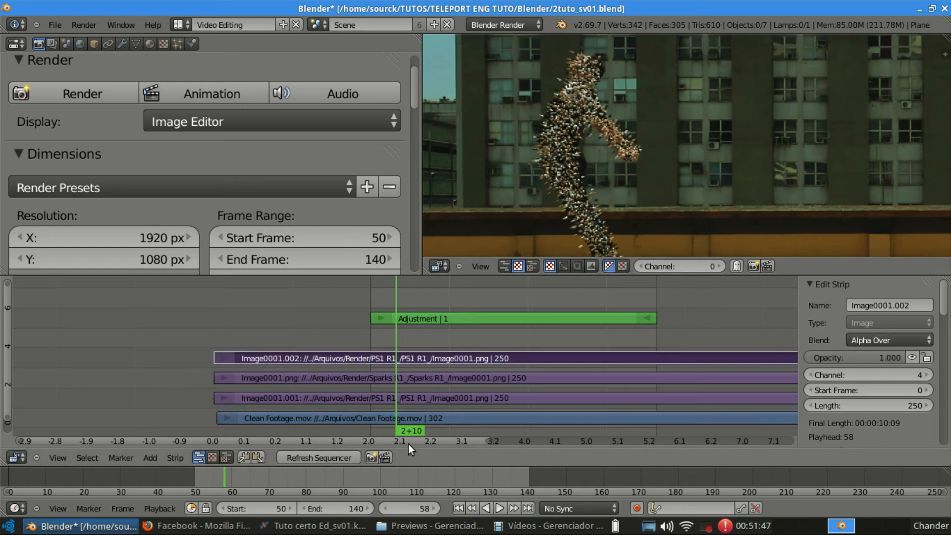
Save the project over the existing 2tuto_sv01.blend file.
middle_click_drag(640, 231, 632, 114)
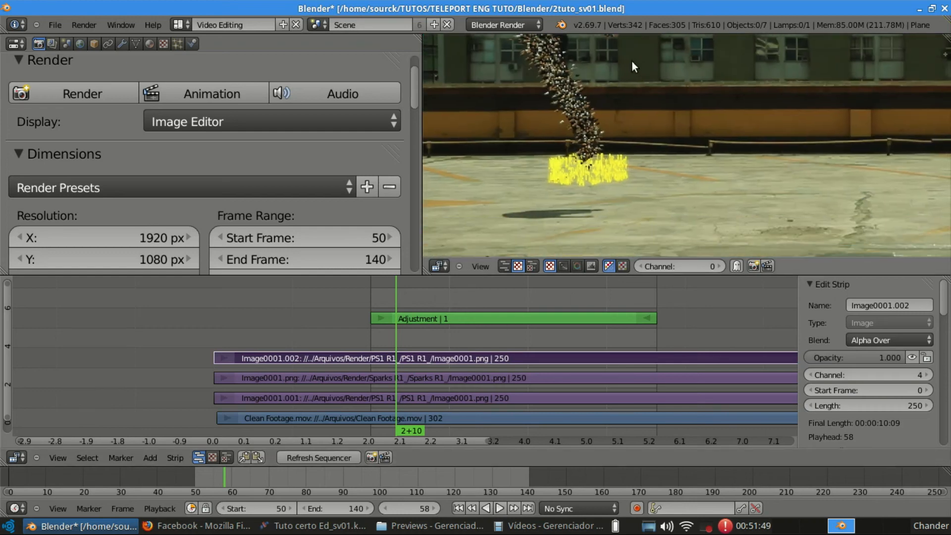
middle_click_drag(441, 319, 405, 310)
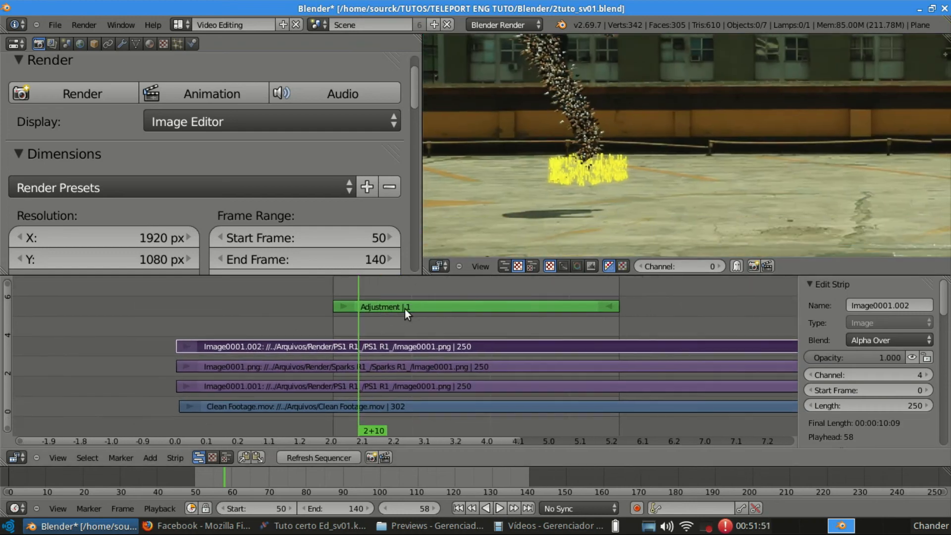
key("ctrl+s")
left_click(405, 309)
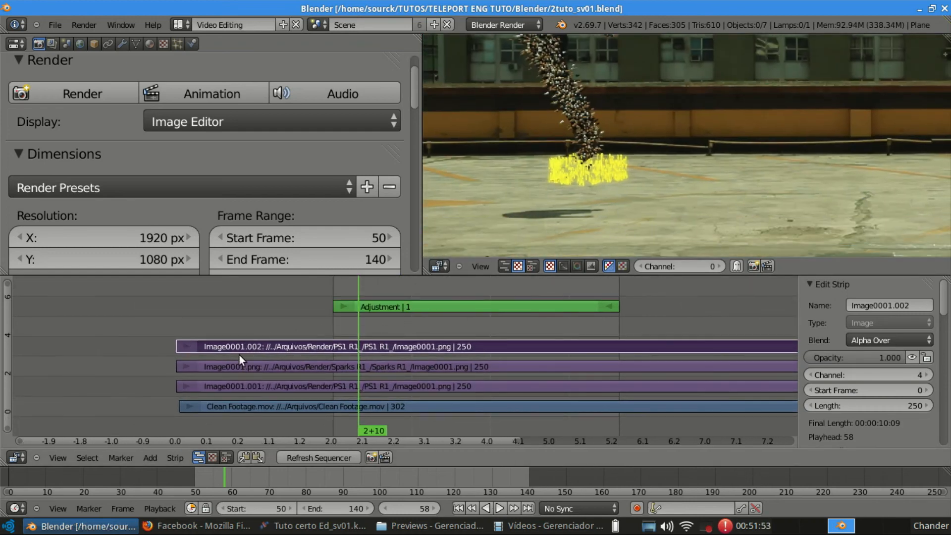
Move the sparks strip up two channels to channel 5 and the duplicated PS1 particle strip down to channel 3.
right_click(367, 388)
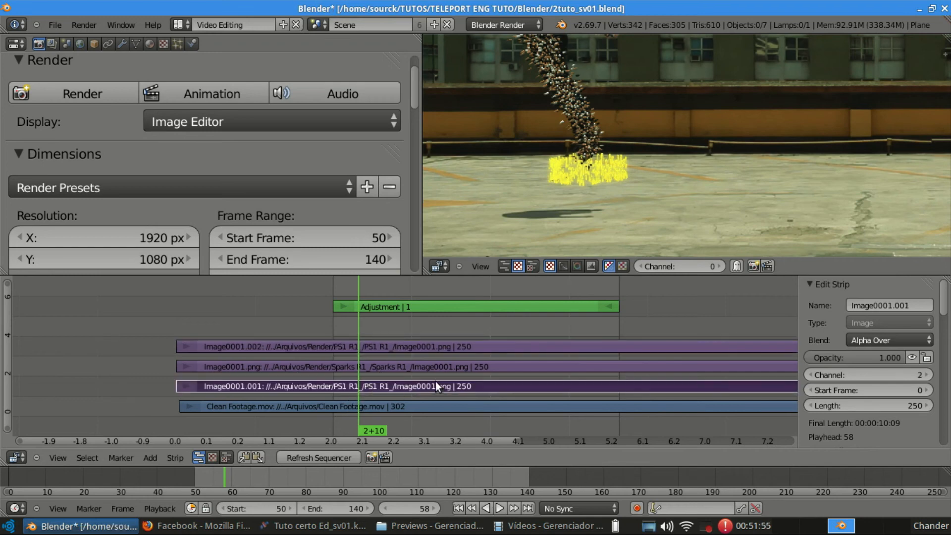
right_click(431, 366)
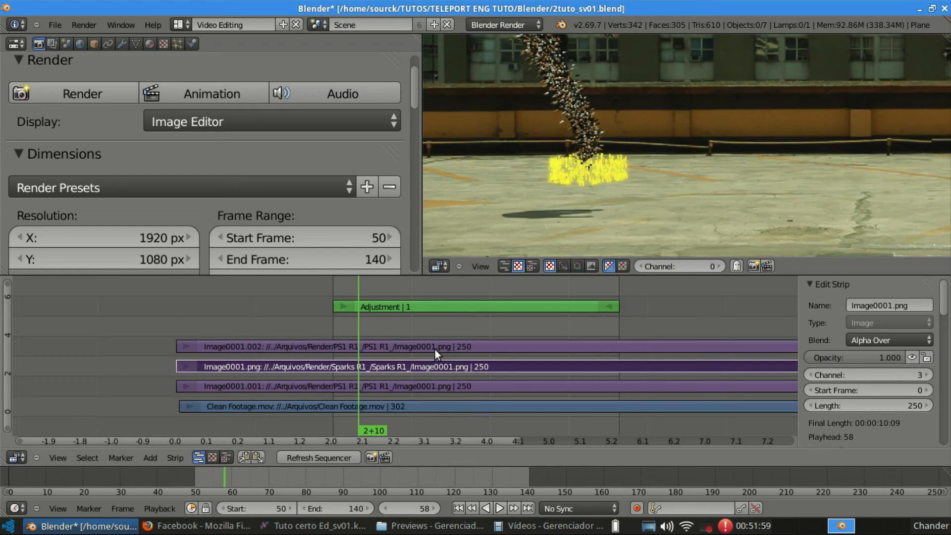
key("g")
key("2")
key("Return")
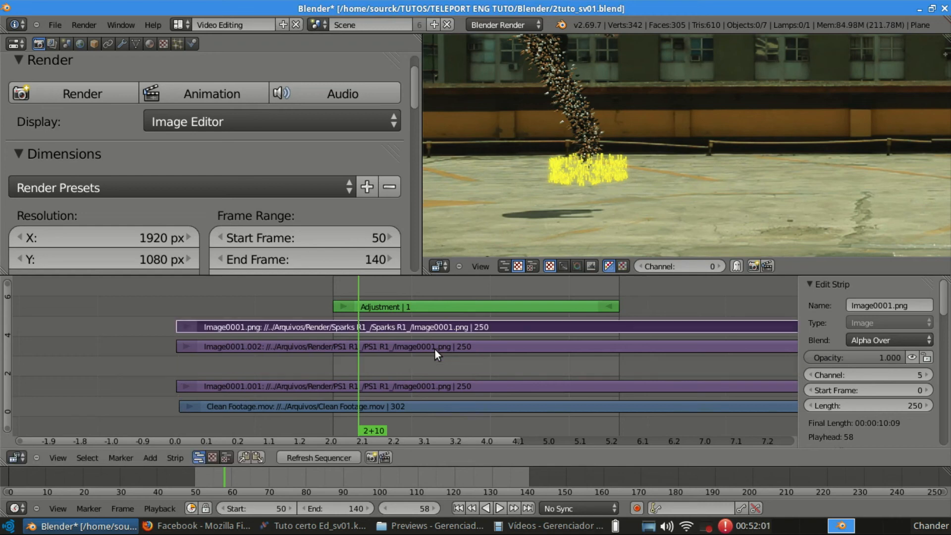
right_click(435, 348)
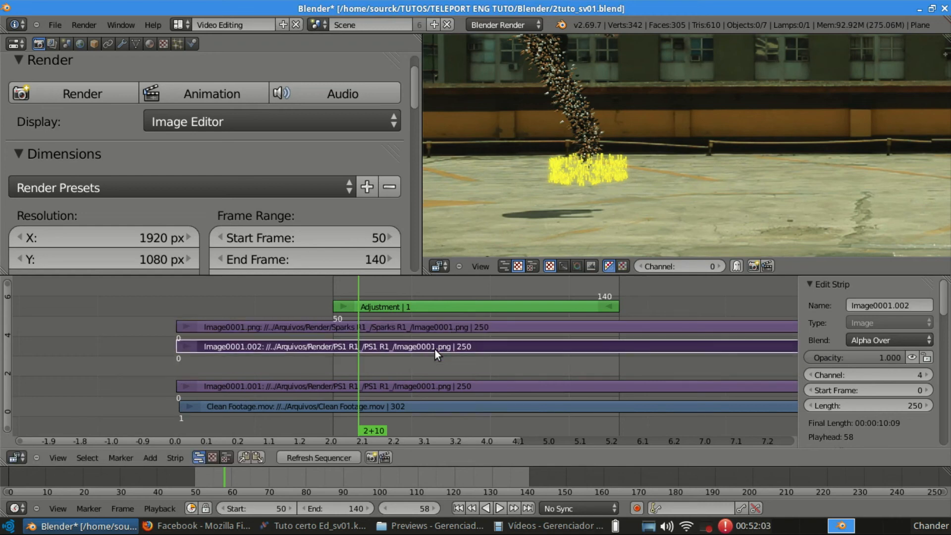
key("g")
key("minus")
key("1")
key("Return")
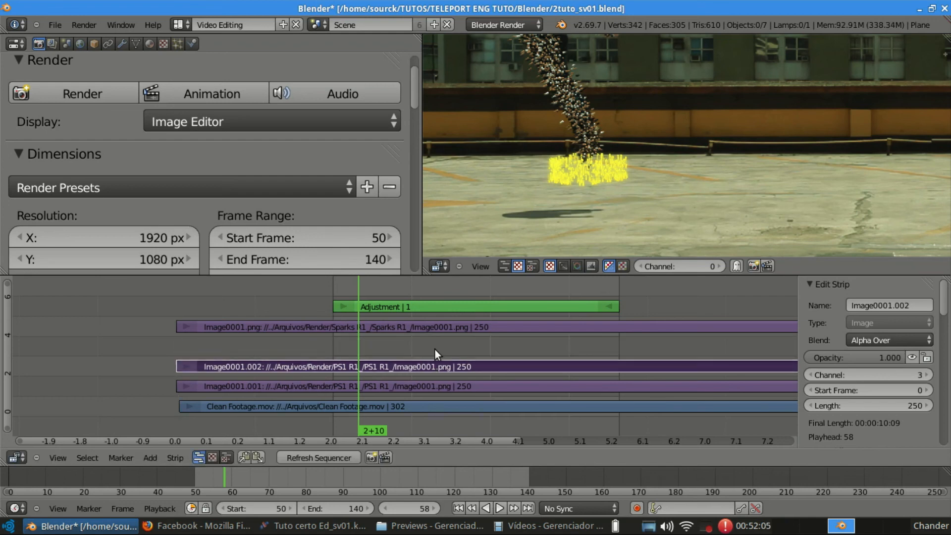
Lower the sparks strip to channel 4 and duplicate it onto channel 5 directly below the adjustment strip.
right_click(453, 331)
key("g")
key("minus")
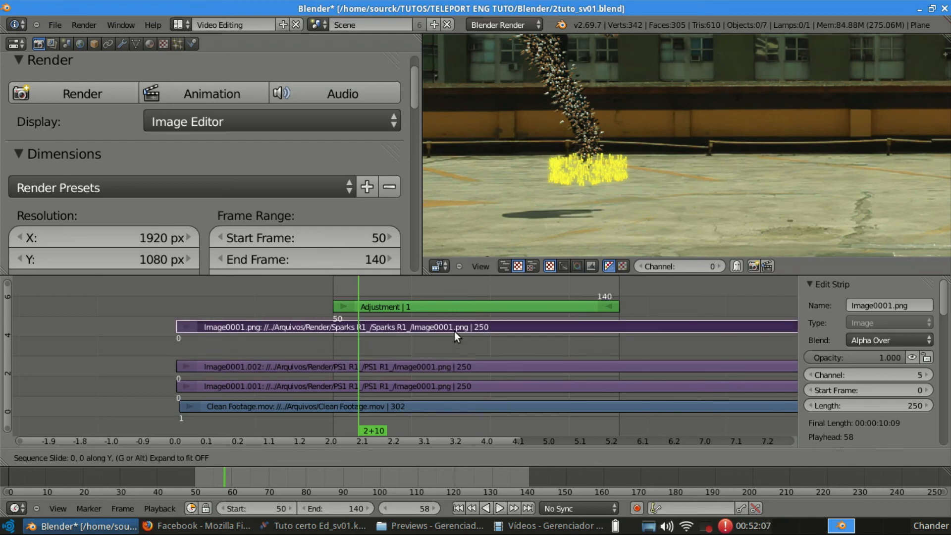
key("1")
key("Return")
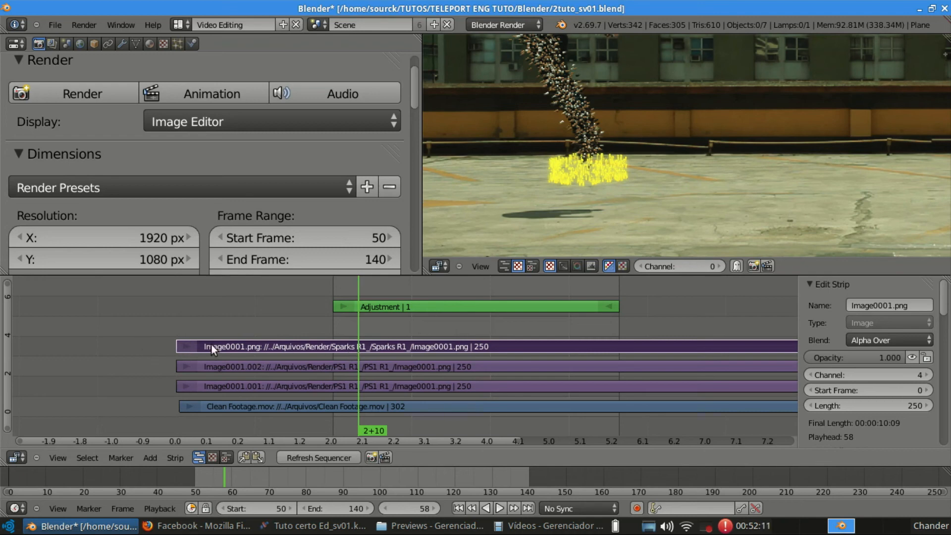
key("shift+d")
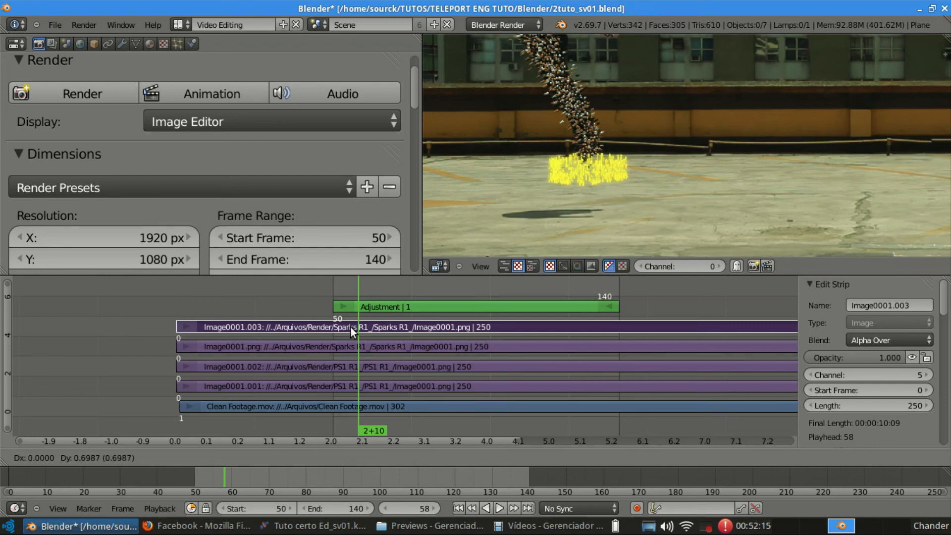
left_click(350, 329)
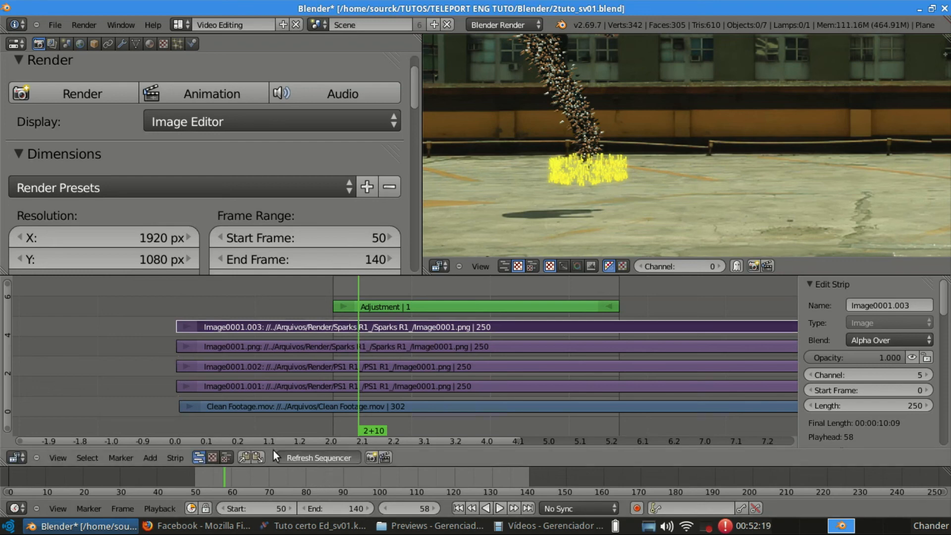
Try adding a Color effect strip on channel 7 above the adjustment strip.
left_click(179, 461)
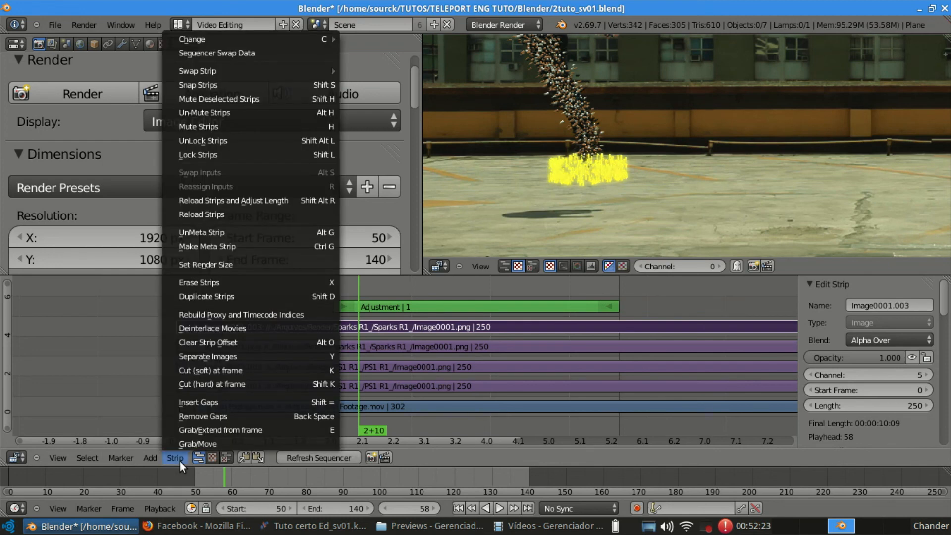
left_click(154, 458)
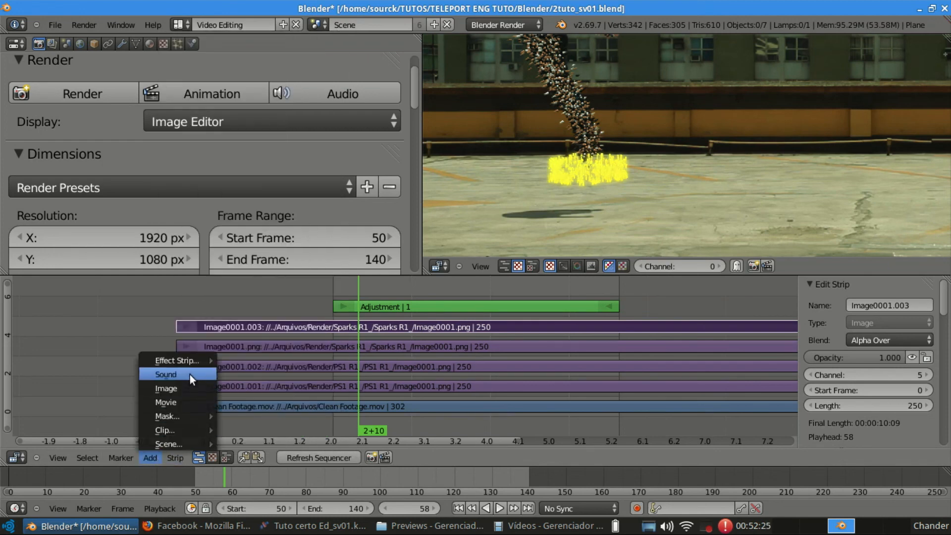
mouse_move(197, 365)
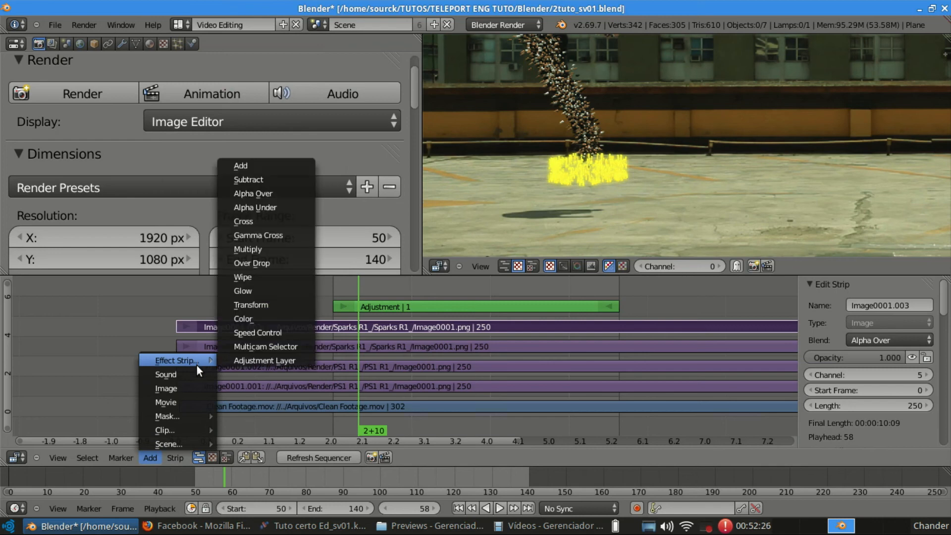
left_click(291, 317)
left_click(401, 288)
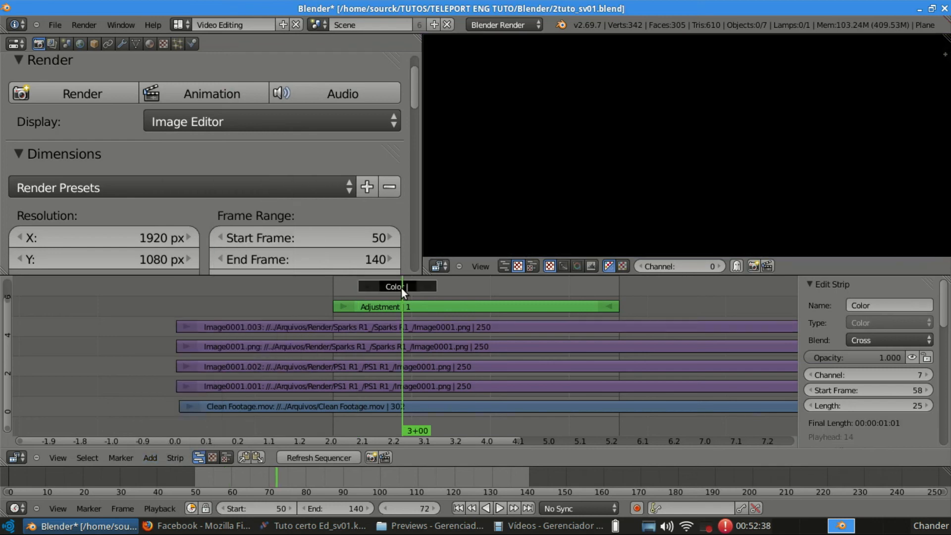
key("ctrl+z")
Set the duplicated sparks strip's blend mode to Add.
left_click(409, 325)
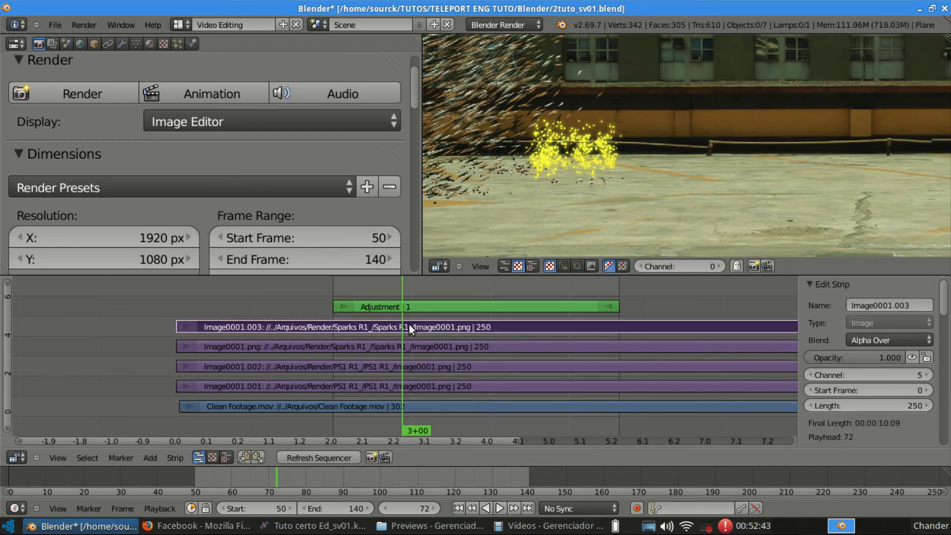
left_click(884, 341)
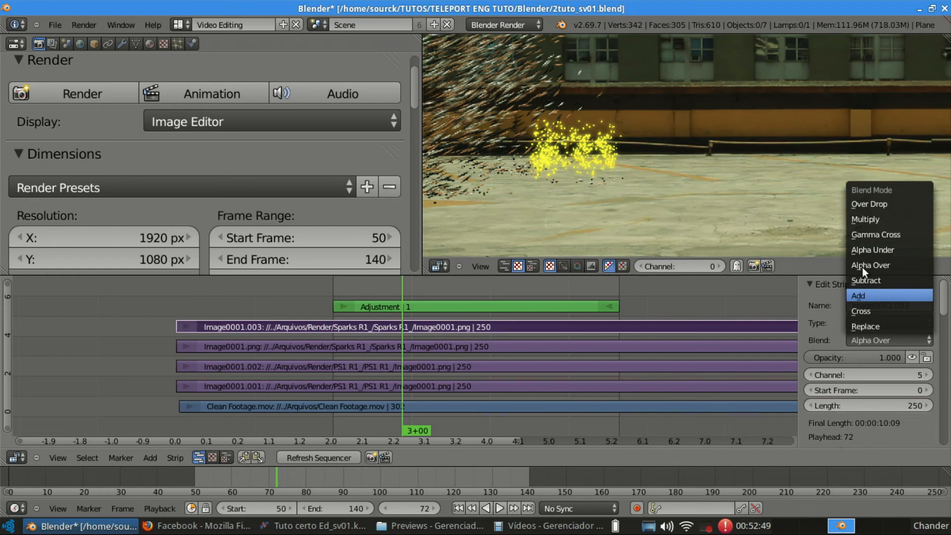
left_click(887, 292)
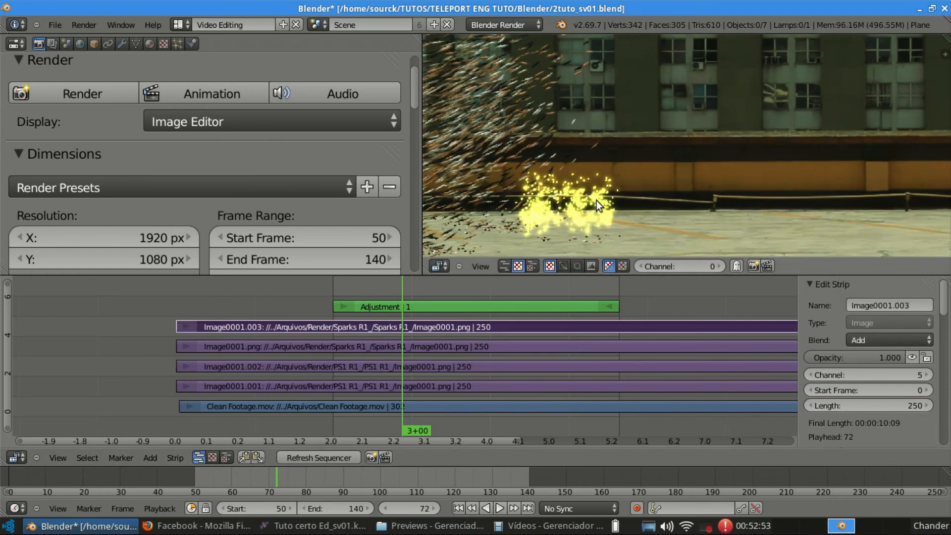
Try Alpha Over as the duplicated sparks strip's blend mode, then set it back to Add.
left_click(855, 339)
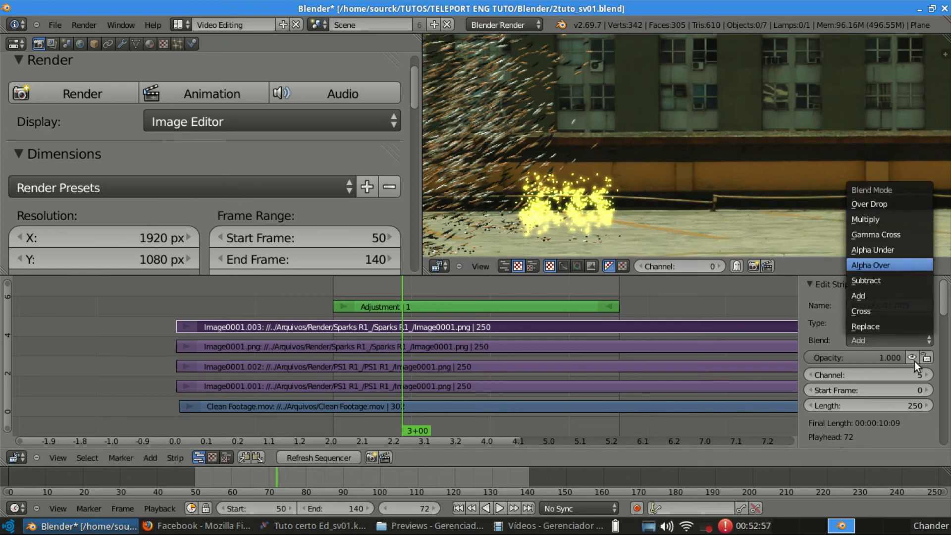
left_click(907, 264)
left_click(870, 341)
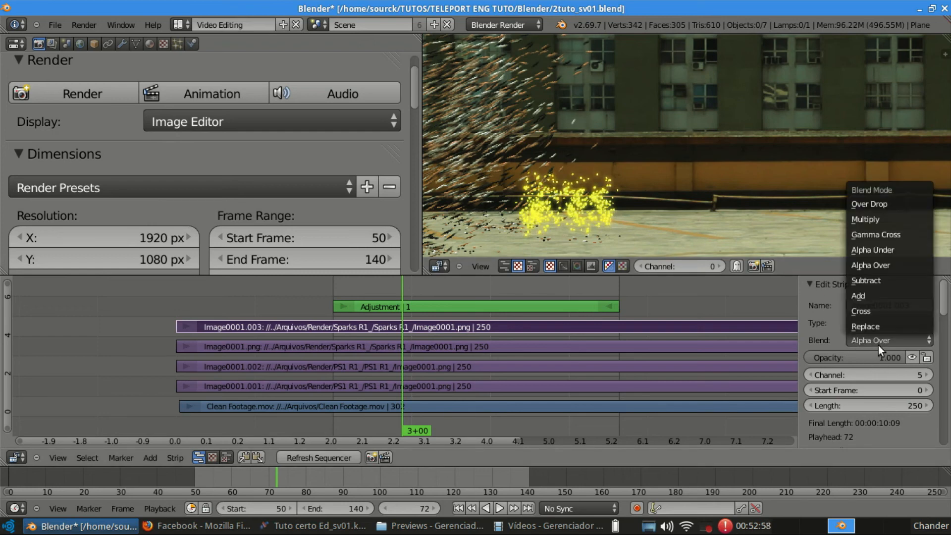
left_click(887, 296)
Save the blend file and enlarge the sequencer preview area above the strips.
key("ctrl+s")
left_click(658, 212)
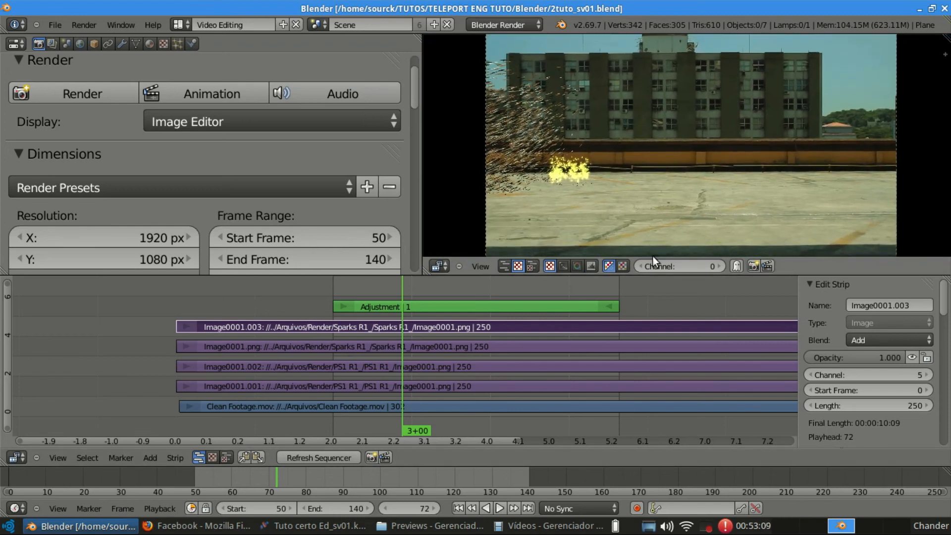
left_click_drag(652, 276, 651, 334)
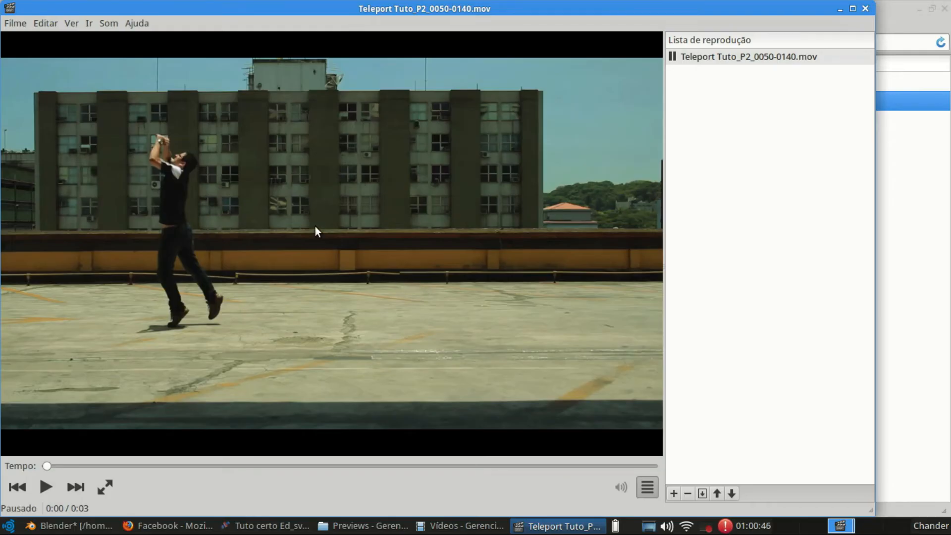
Play the rendered video Teleport Tuto_P2_0050-0140.mov in full screen.
left_click(104, 486)
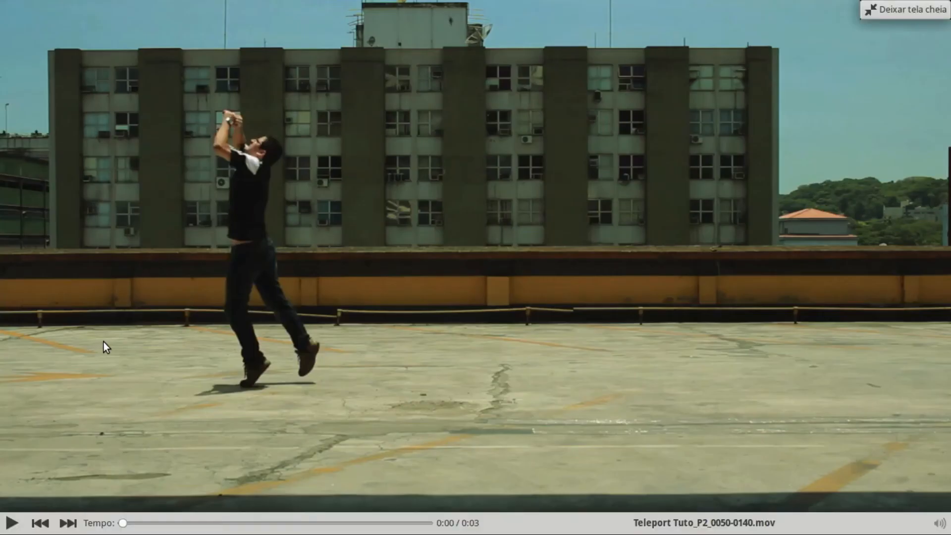
left_click(12, 522)
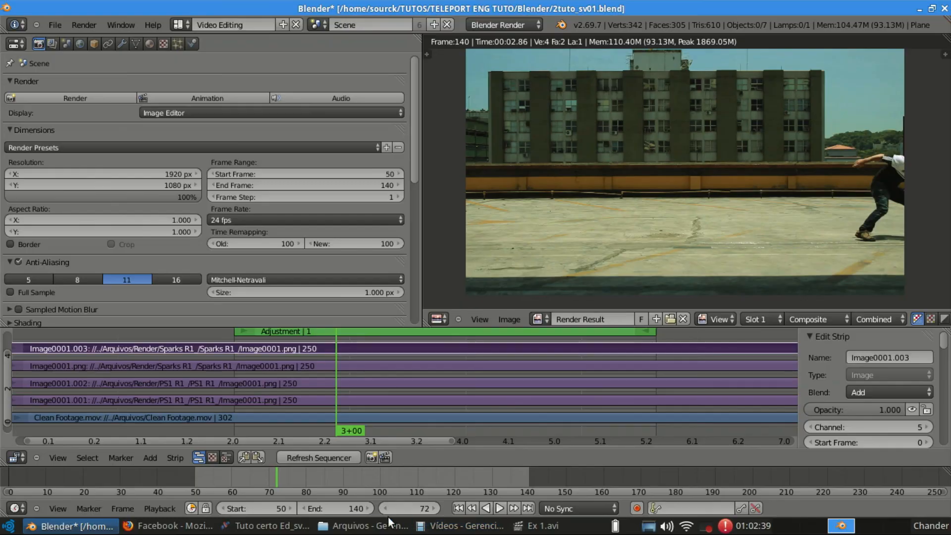
Switch to the file manager's Arquivos folder and play Ex 1.avi in full screen.
left_click(364, 525)
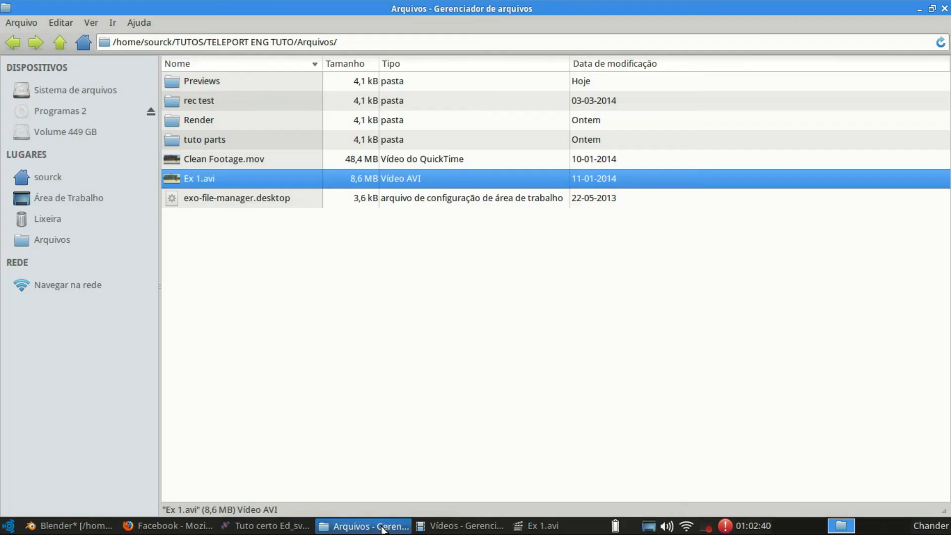
left_click(280, 293)
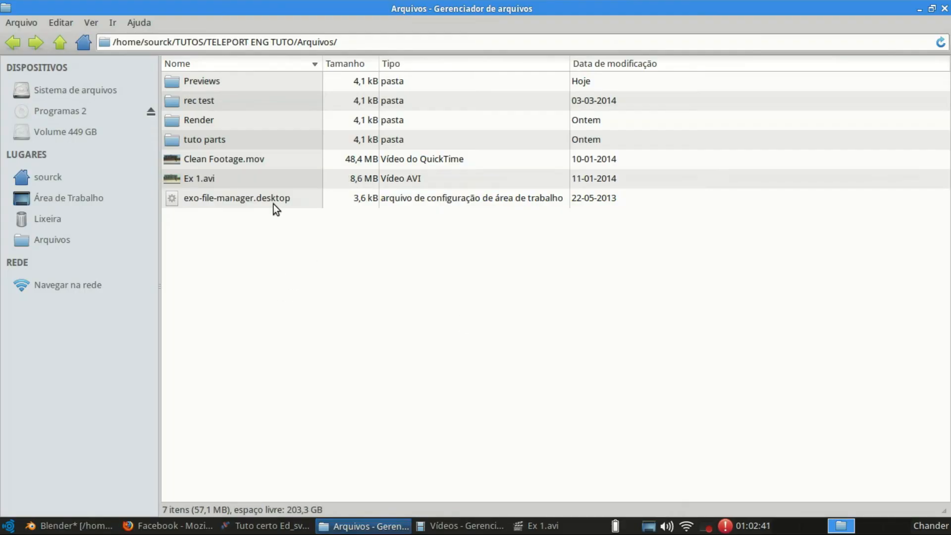
left_click(269, 179)
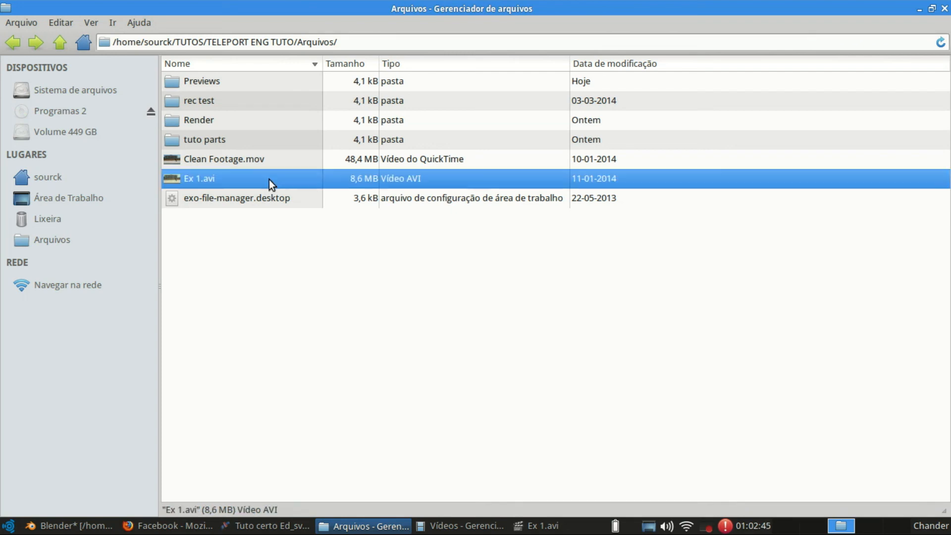
double_click(312, 185)
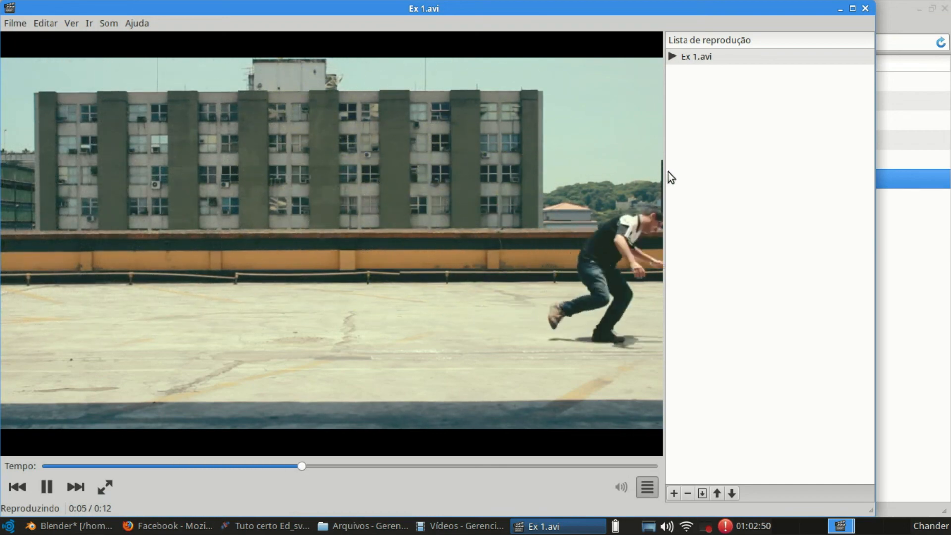
double_click(609, 10)
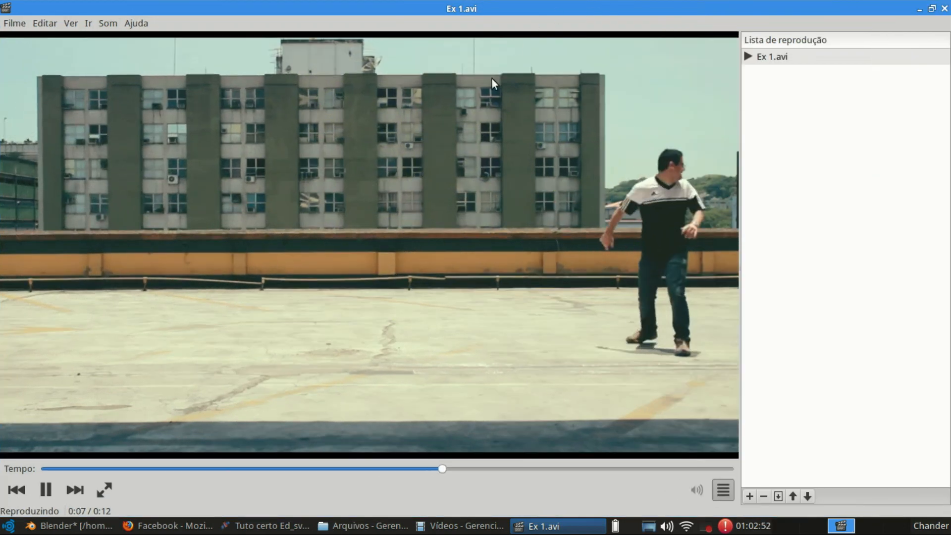
double_click(492, 79)
Replay the teleport section of Ex 1.avi several times and pause it to examine the disintegrating body.
left_click(267, 523)
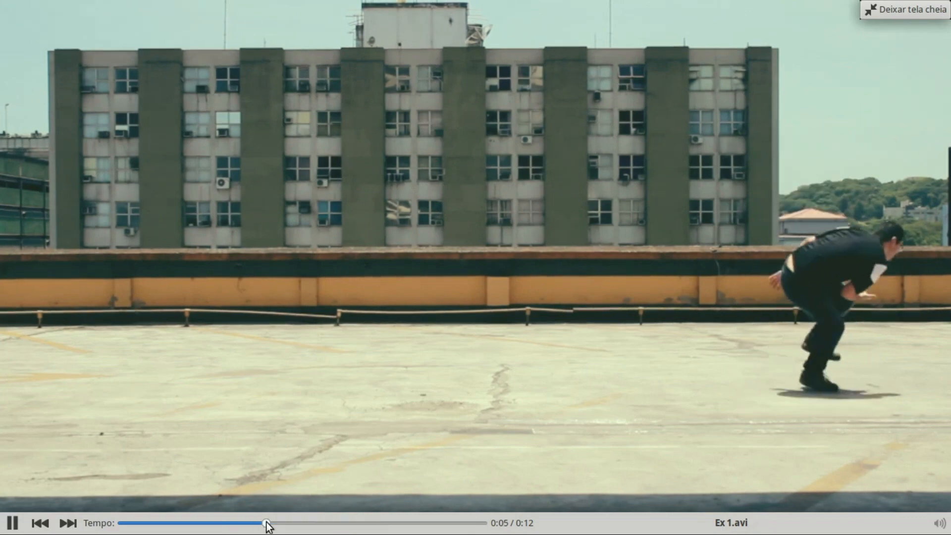
left_click(189, 523)
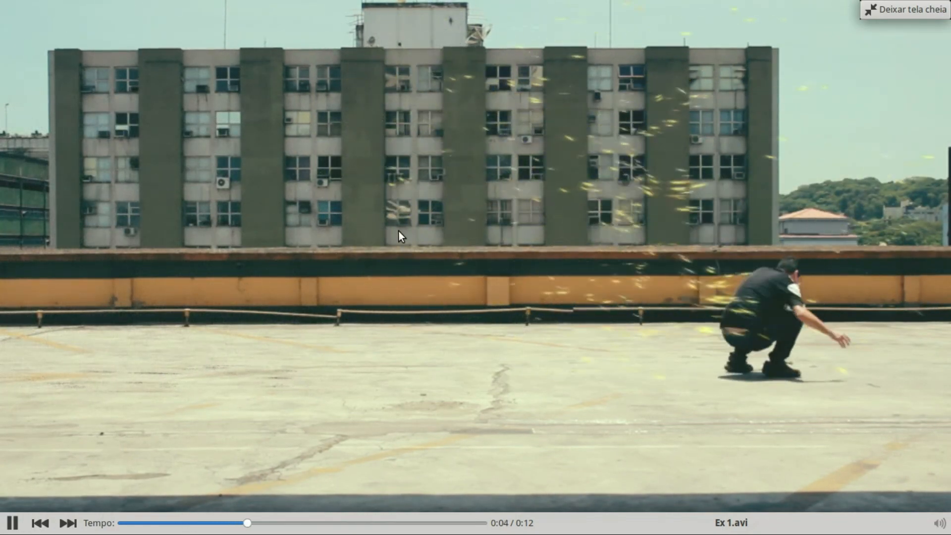
left_click(201, 523)
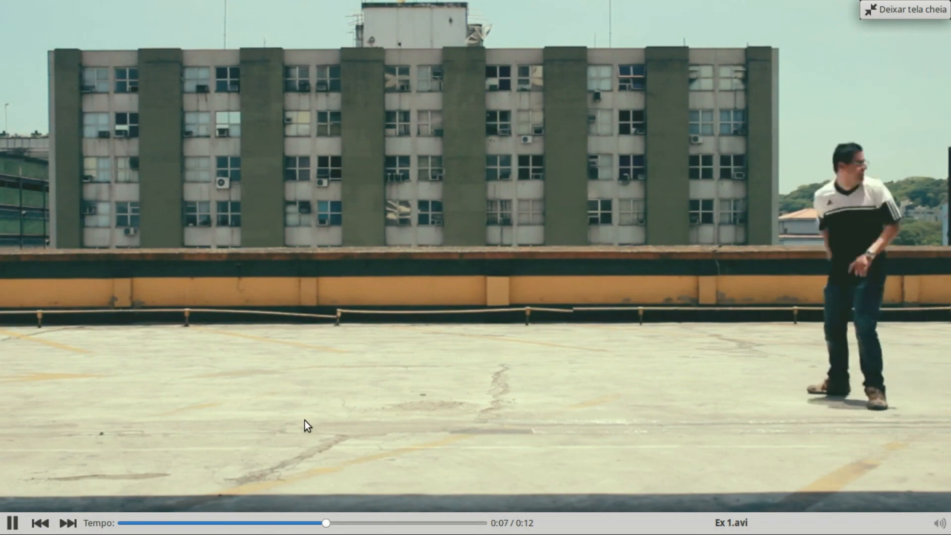
left_click(247, 521)
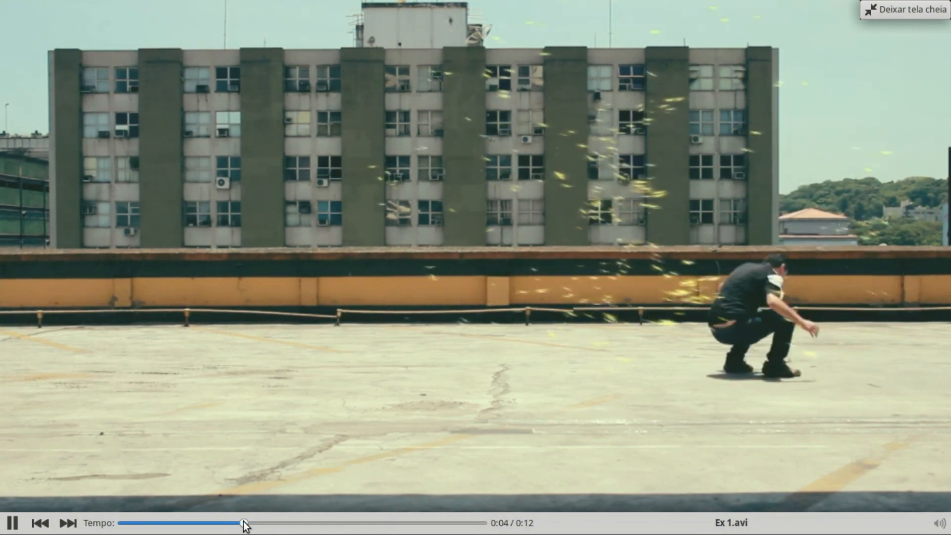
left_click(15, 523)
left_click_drag(274, 523, 248, 523)
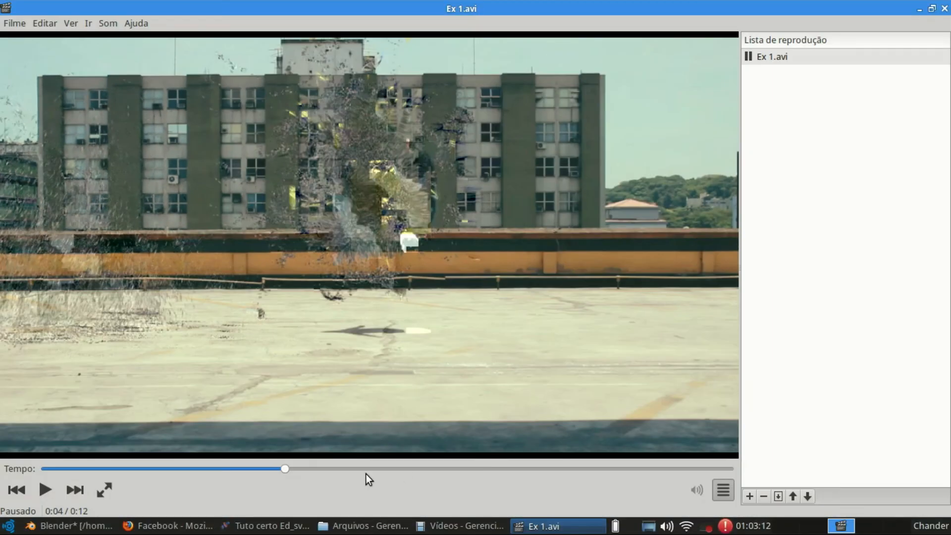
Switch back to Blender, load the Default screen layout and go to frame 91 in the camera view.
left_click(69, 525)
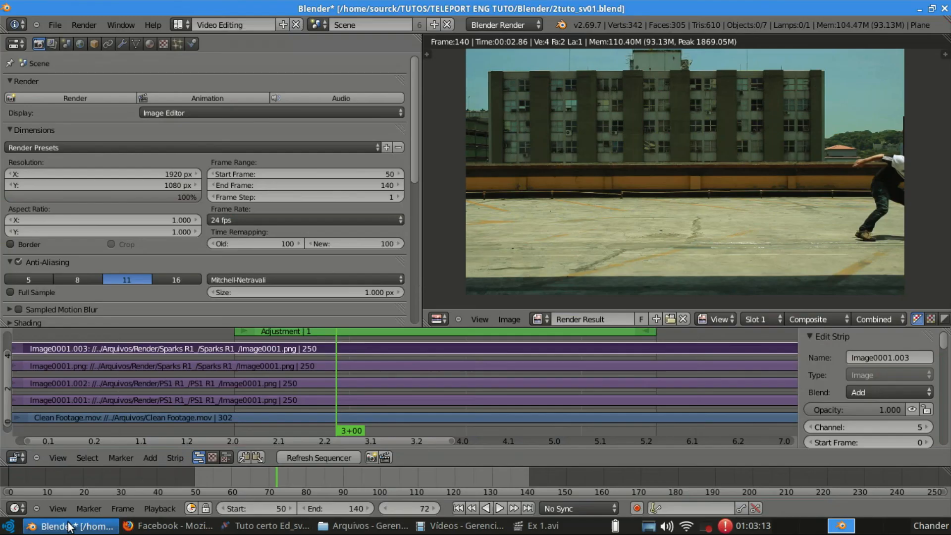
left_click(179, 25)
left_click(254, 86)
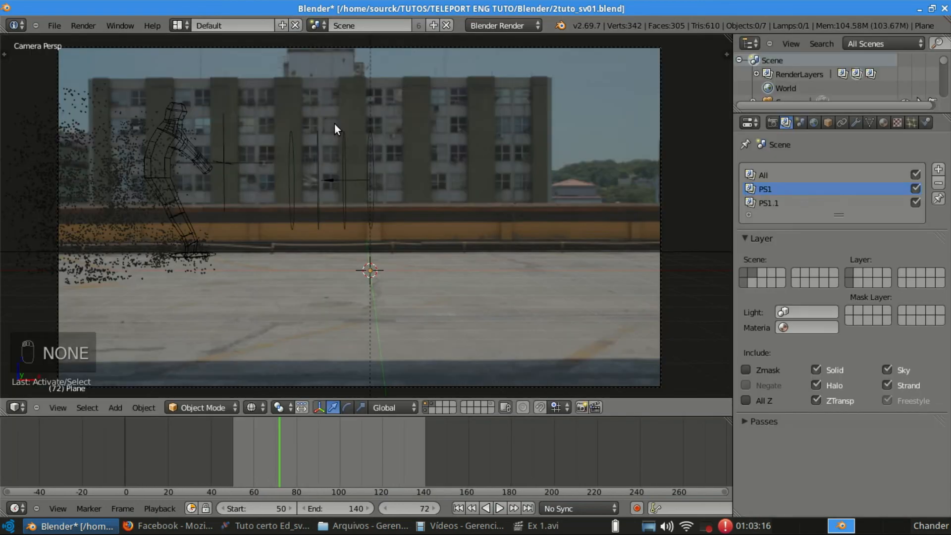
right_click(210, 169)
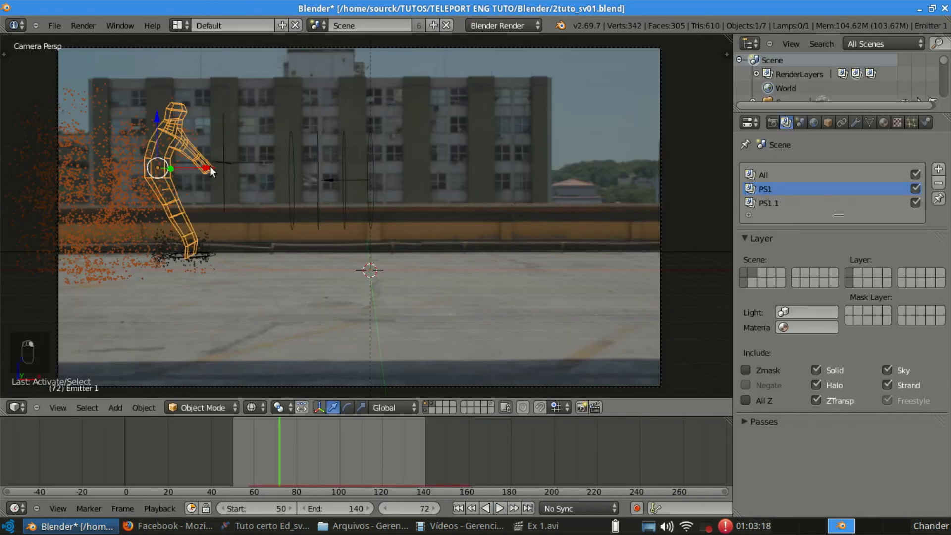
left_click_drag(281, 423, 315, 446)
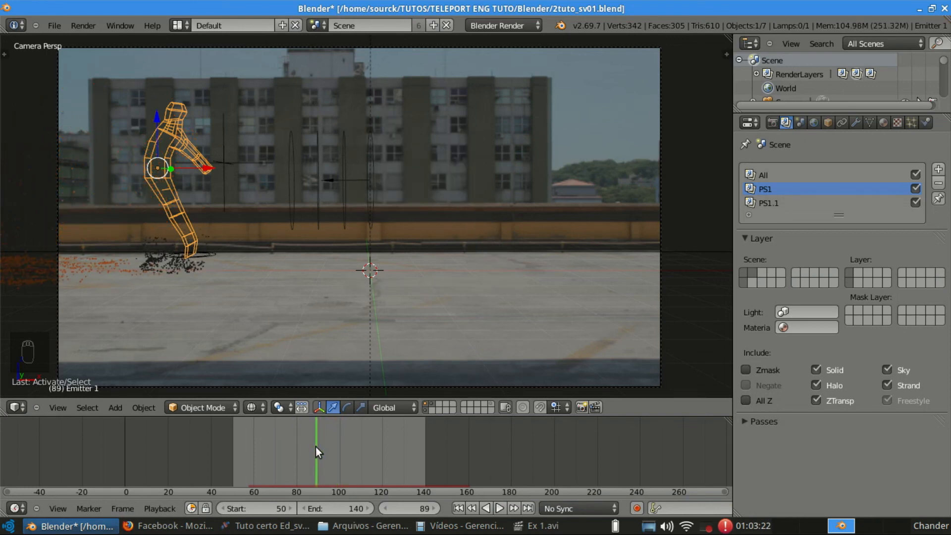
key("Right")
key("Right")
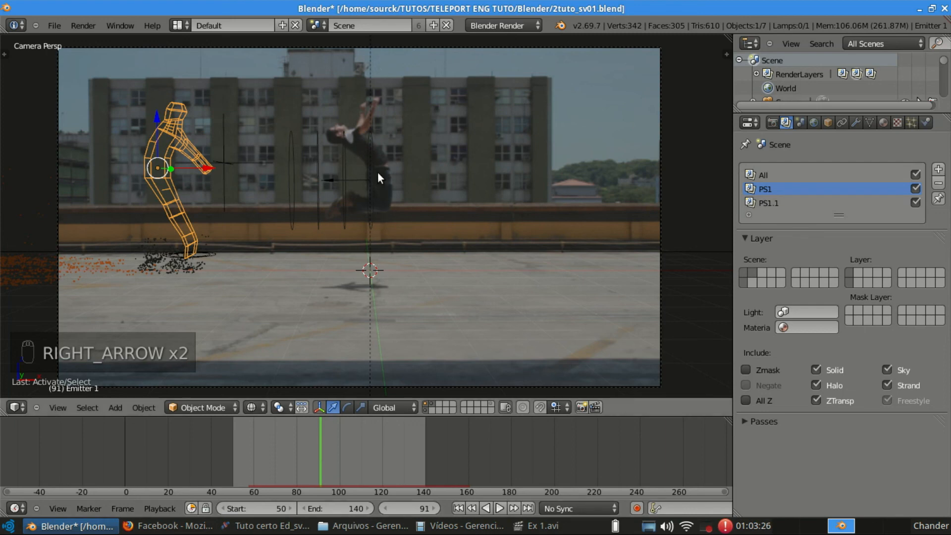
middle_click_drag(377, 171, 373, 157)
key("KP_0")
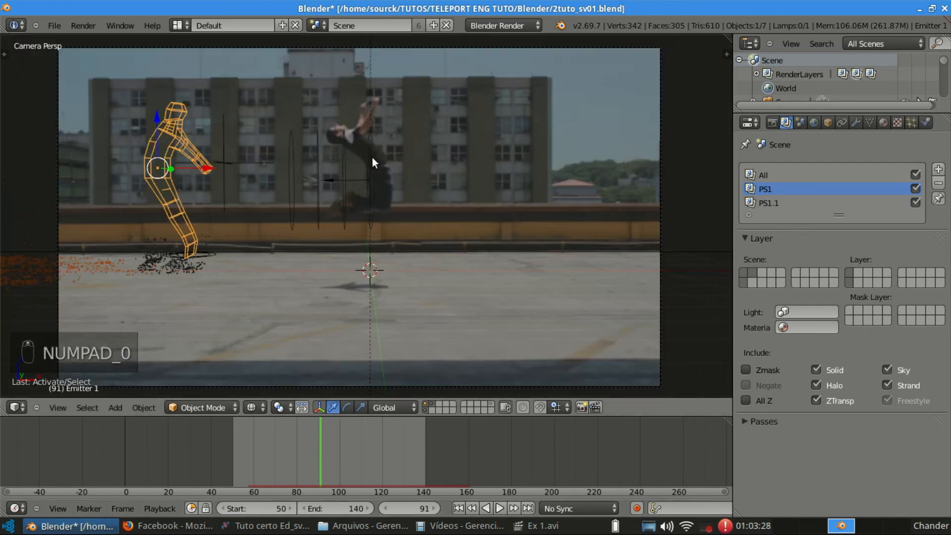
Deselect everything, add a cube and move it over the jumping man's body.
key("a")
key("a")
scroll(372, 156, "down", 2)
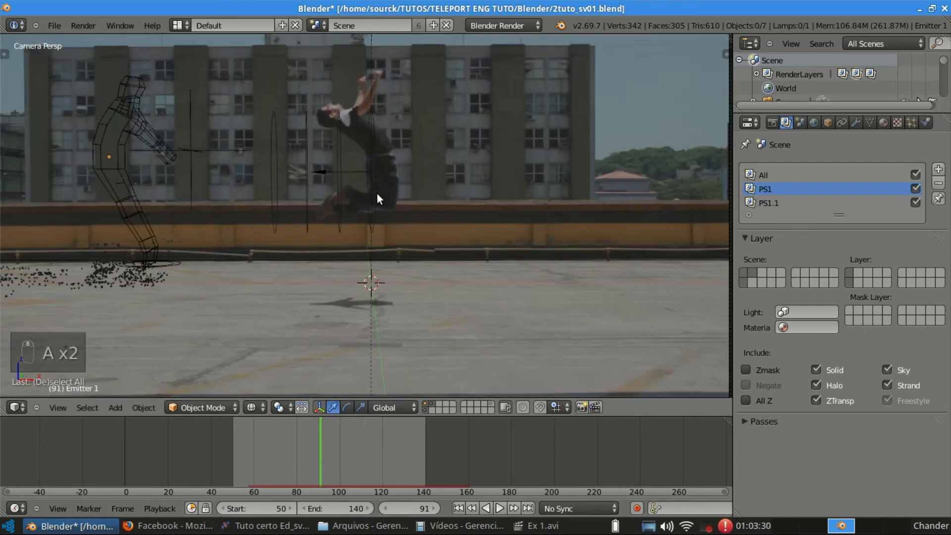
key("shift+a")
mouse_move(376, 224)
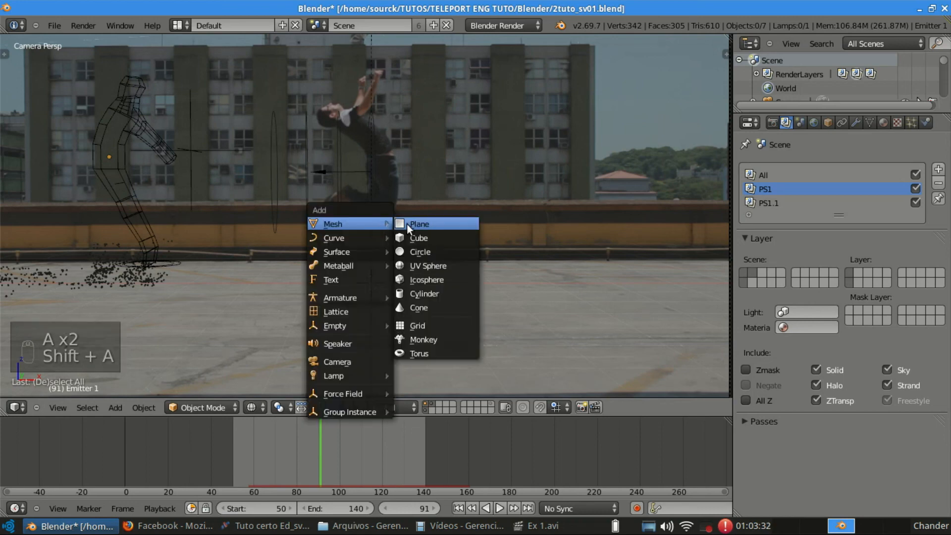
left_click(428, 237)
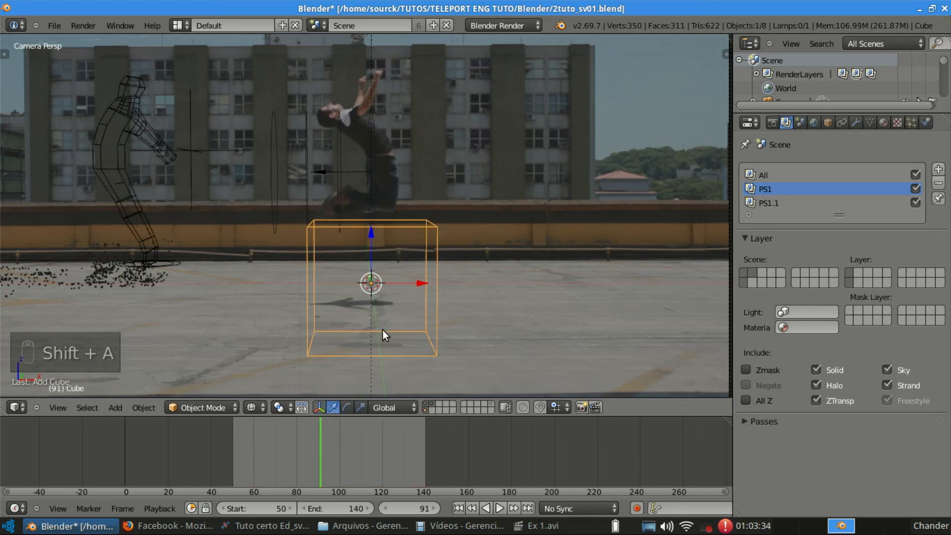
key("g")
left_click(385, 207)
Scale the cube's mesh to about 0.24 in Edit Mode and position it over the man's waist.
key("Tab")
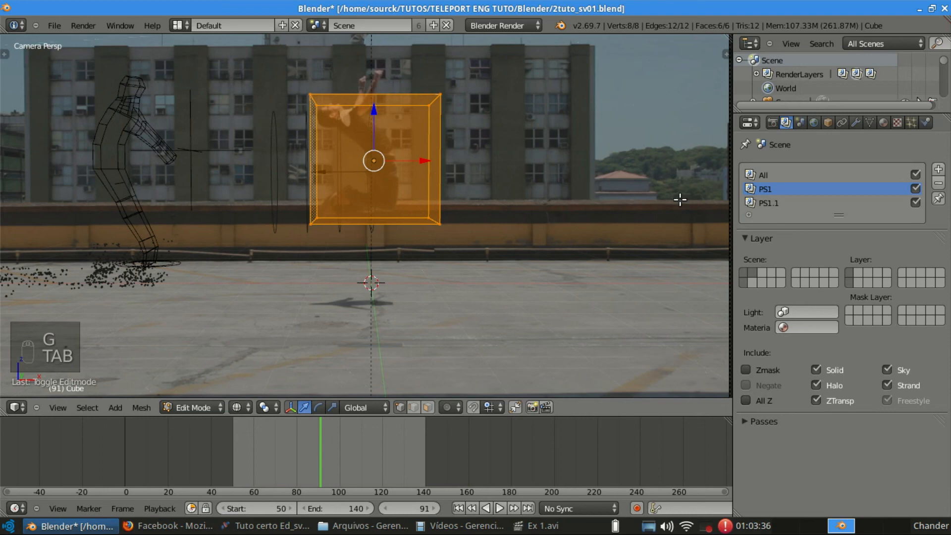
key("s")
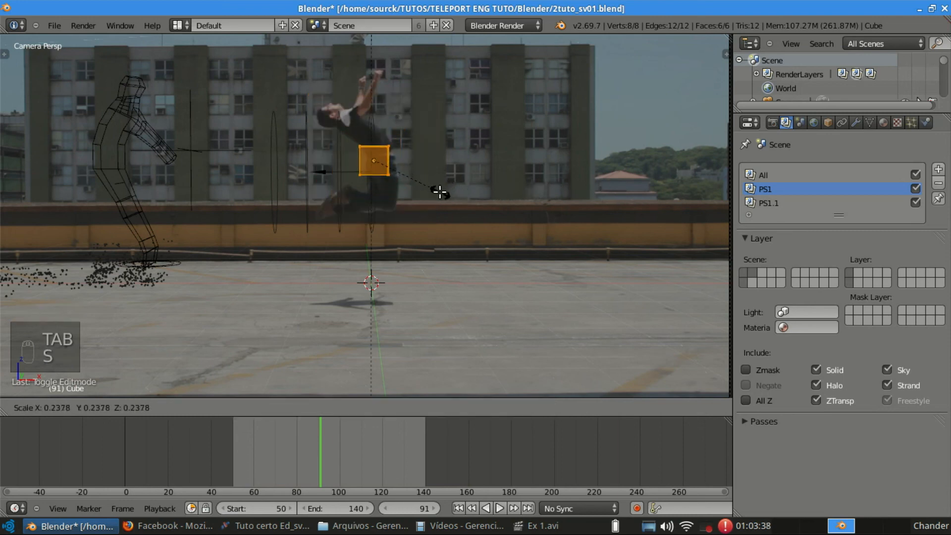
left_click(439, 191)
key("g")
left_click(450, 190)
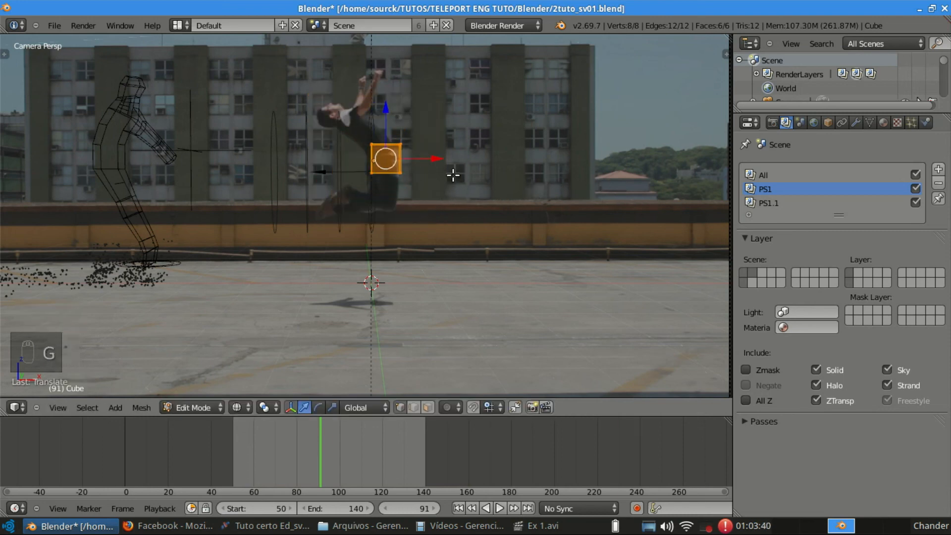
key("g")
left_click(448, 174)
Extrude the cube's top face upward along the man's torso, then shift and rotate it to match his arched back.
key("a")
key("b")
left_click_drag(350, 141, 421, 155)
key("e")
left_click(418, 132)
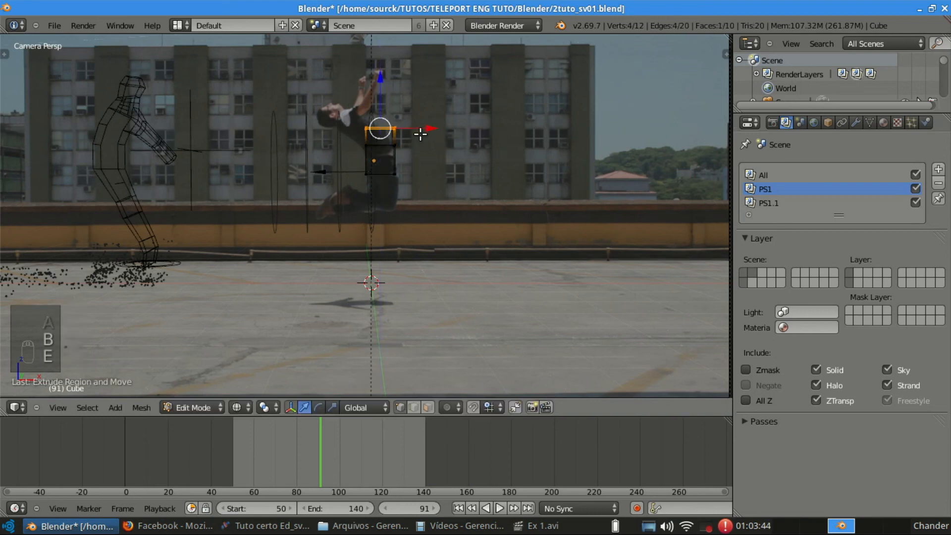
key("g")
left_click(411, 134)
key("r")
left_click(424, 91)
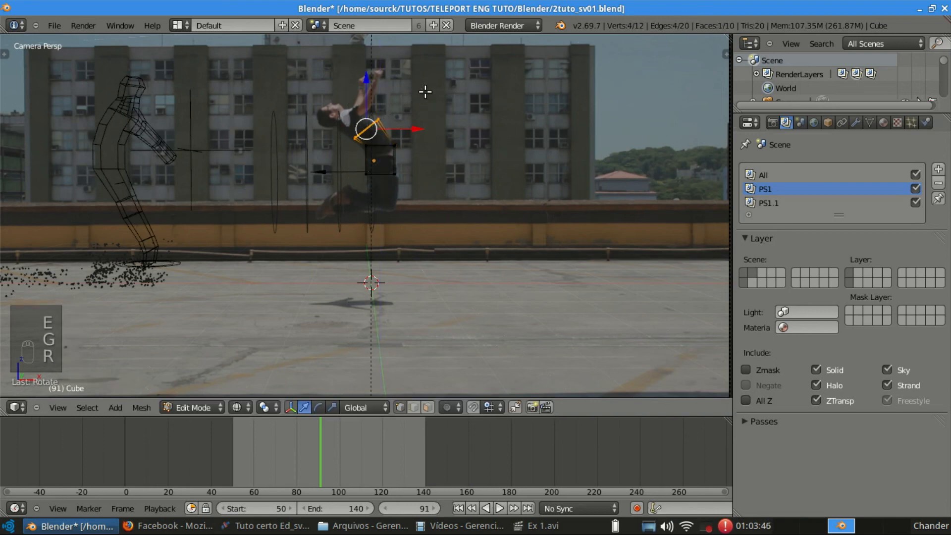
Scale and reposition the extruded end face, then extrude it once more toward the man's shoulders.
key("s")
left_click(422, 98)
key("g")
left_click(422, 99)
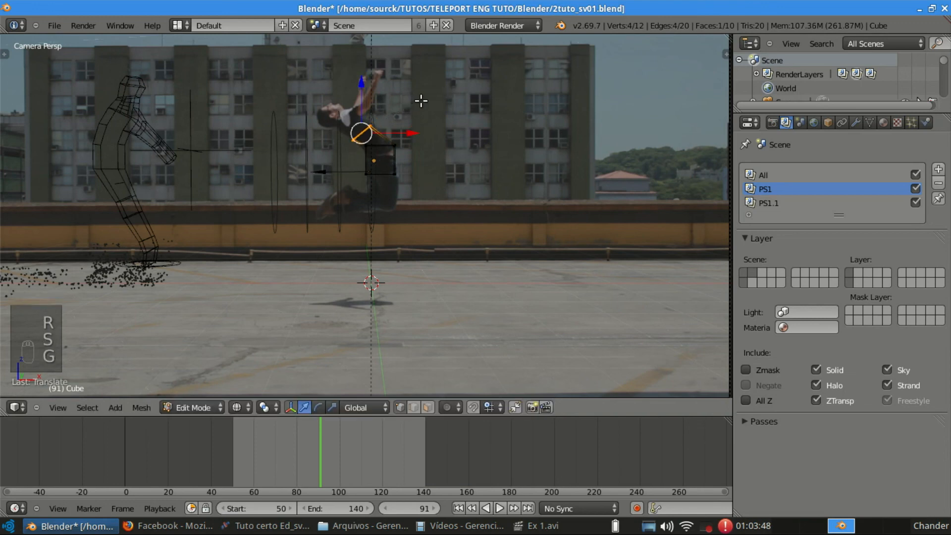
key("e")
left_click(423, 109)
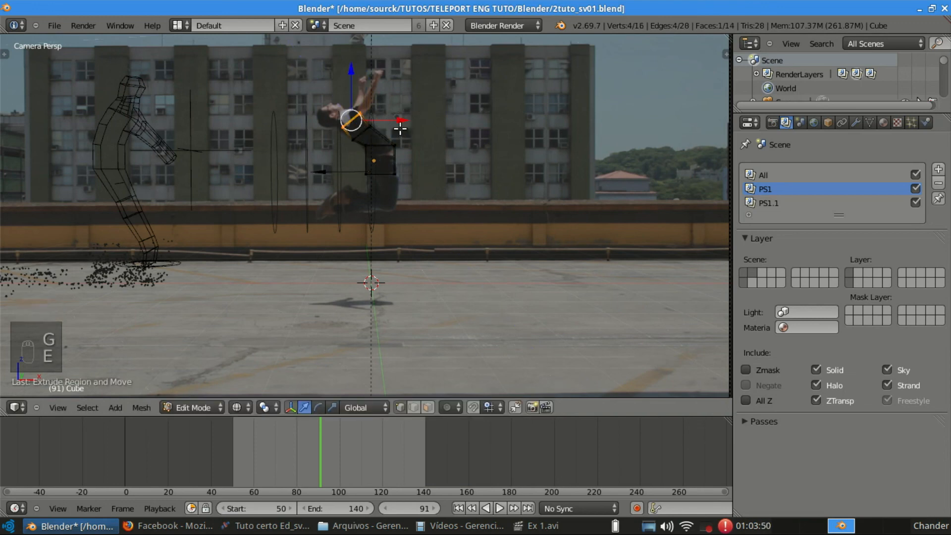
Leave Edit Mode, open the cube's particle settings and delete the cube.
key("Tab")
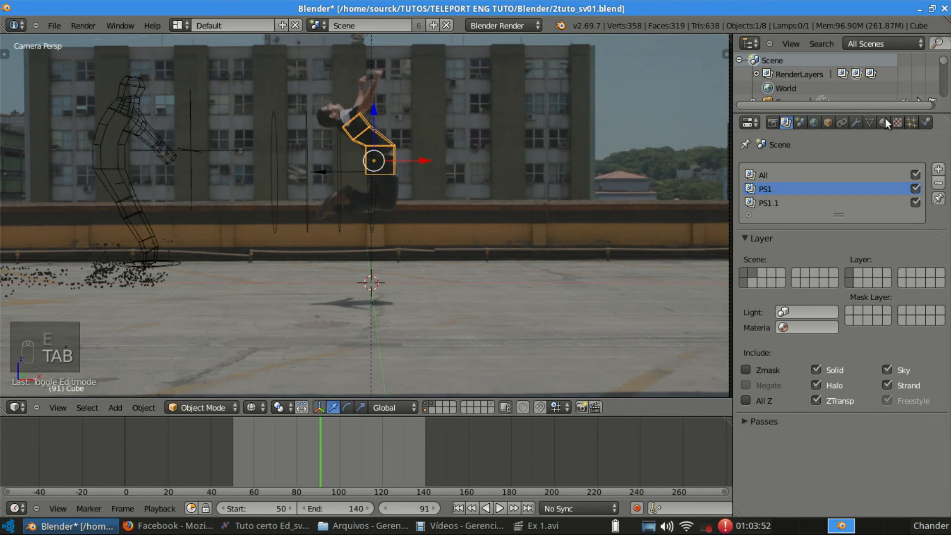
left_click(911, 123)
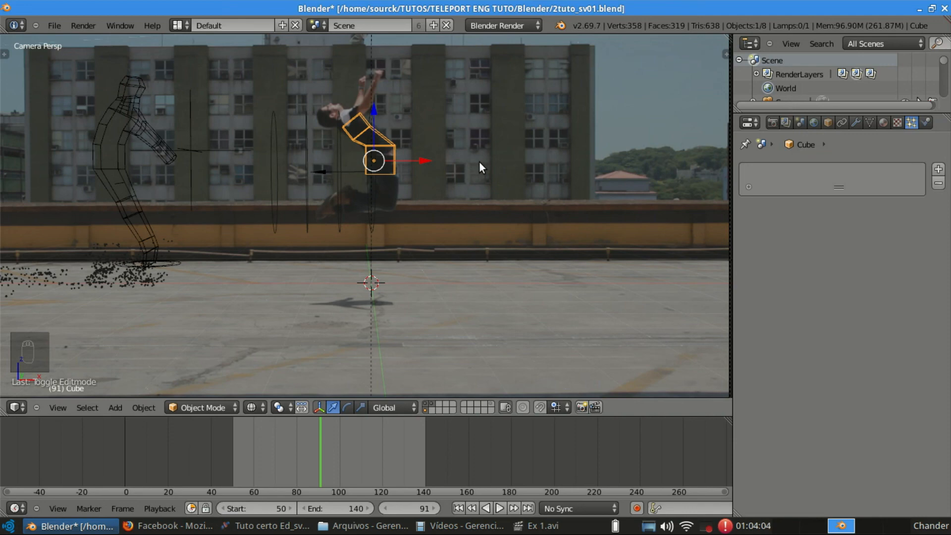
key("Delete")
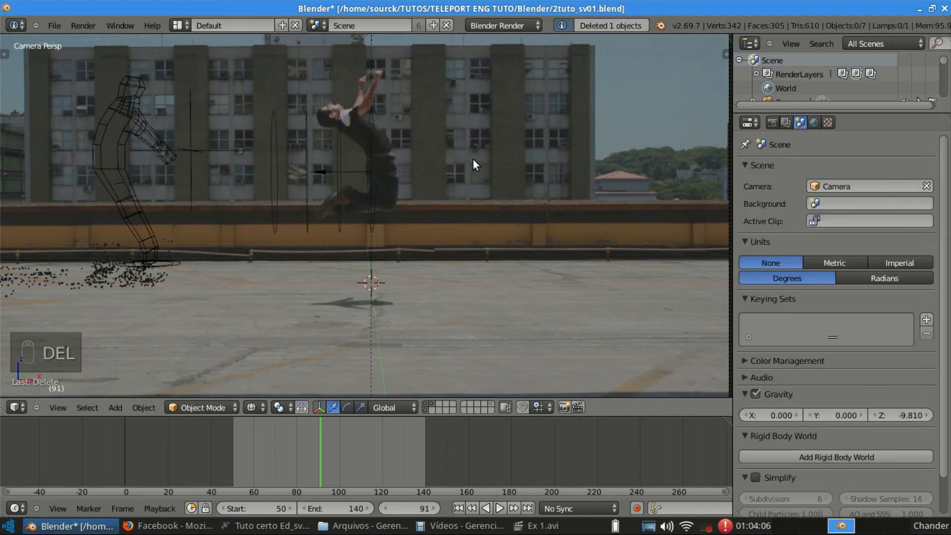
Select the force field beside the jumping man in the camera view.
right_click(396, 142)
right_click(339, 153)
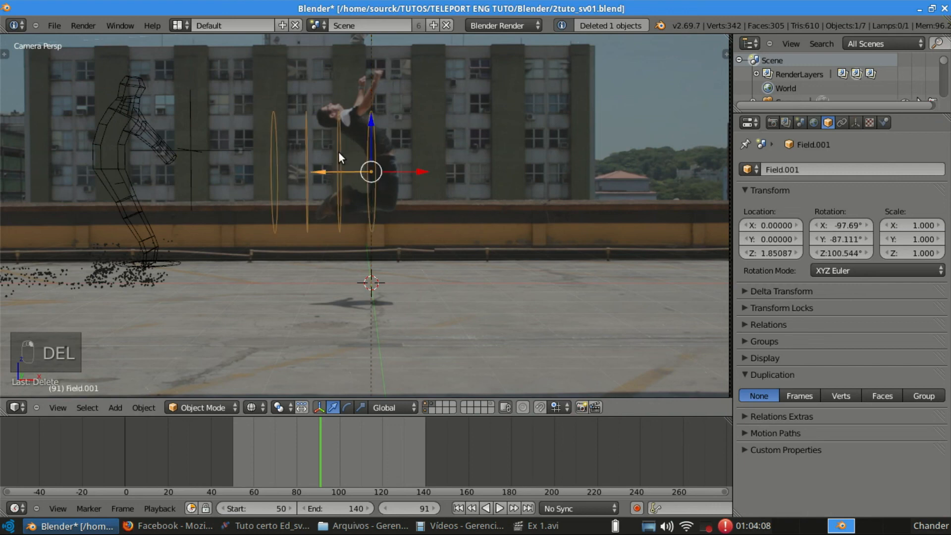
scroll(423, 147, "down", 1)
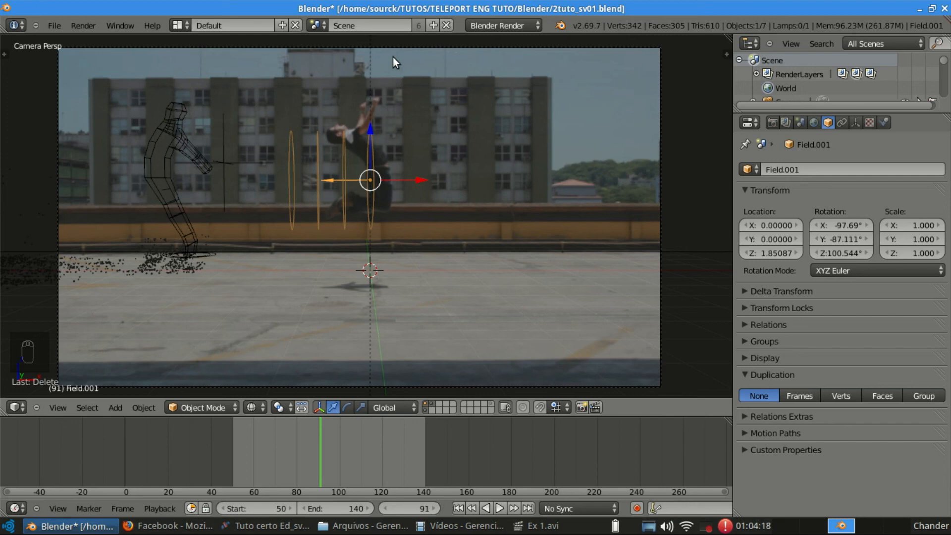
Switch to the Video Editing layout, look over the Image0001.003 strip's settings and move the playhead to frame 88.
left_click(178, 25)
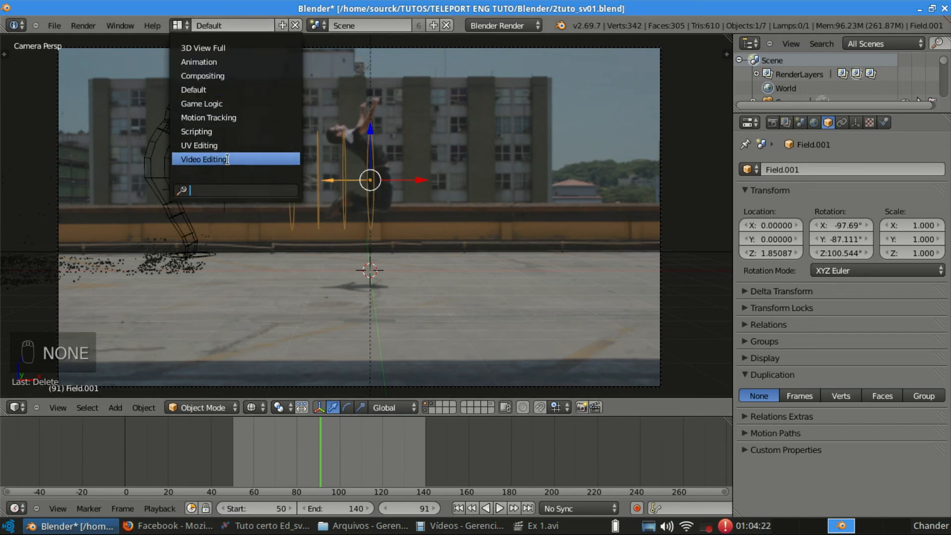
left_click(292, 158)
scroll(515, 381, "up", 3)
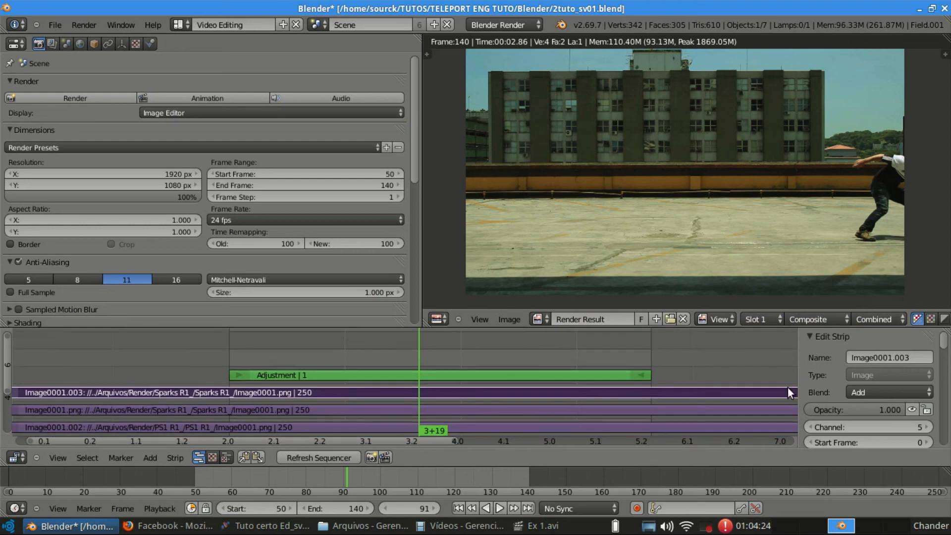
left_click_drag(942, 352, 949, 416)
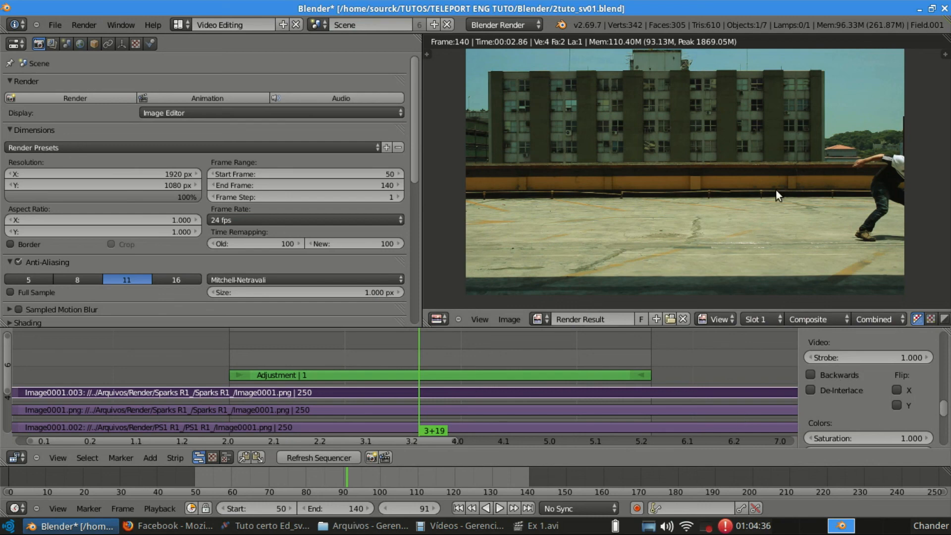
left_click(447, 363)
left_click(414, 352)
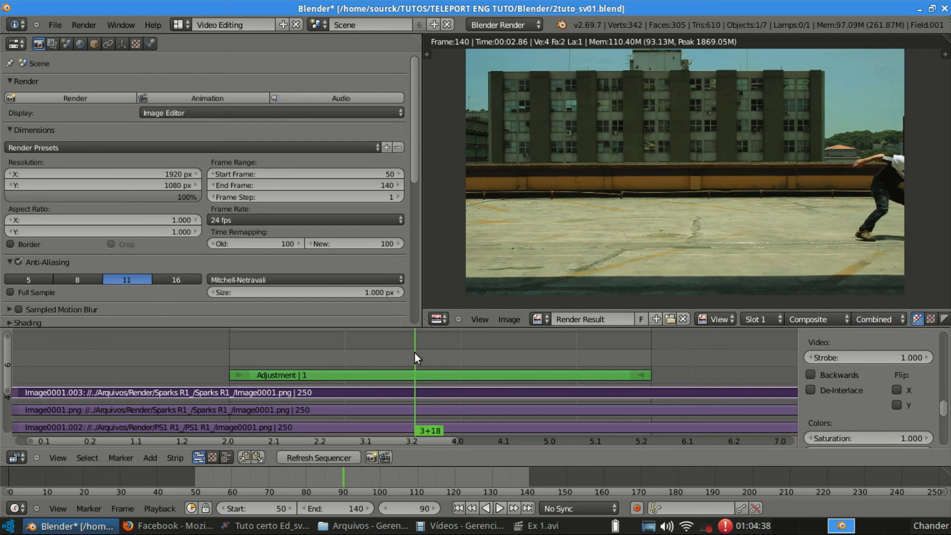
left_click(403, 353)
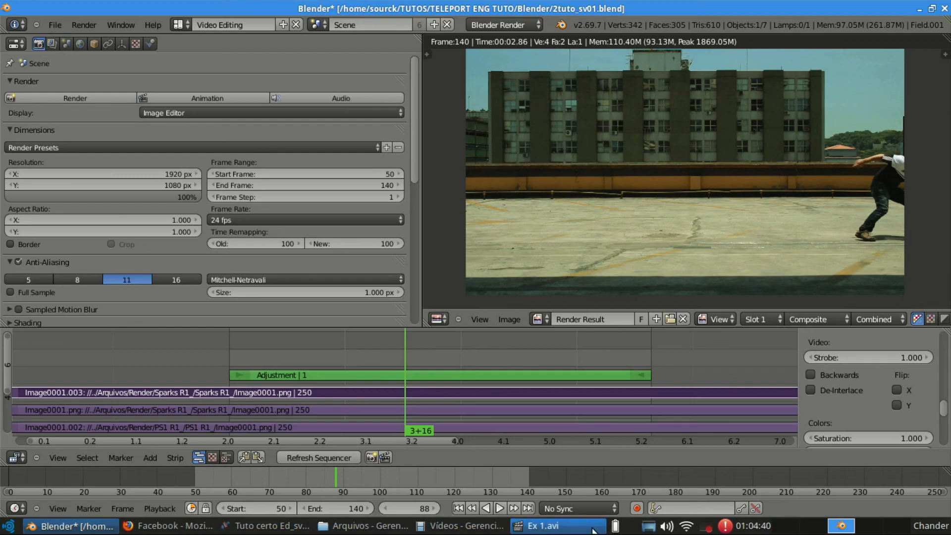
Switch to the media player with Ex 1.avi and examine the particle dispersion around the 0:03 mark.
left_click(573, 528)
key("space")
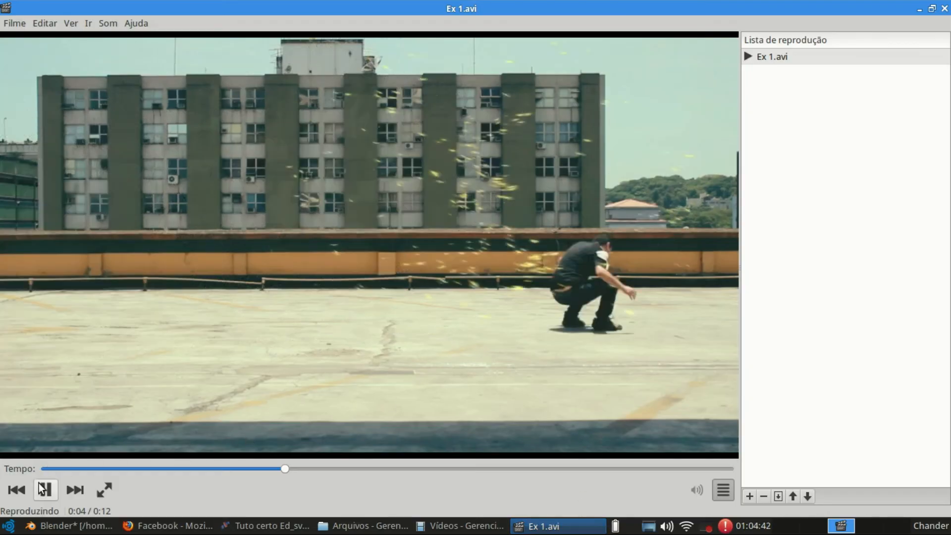
left_click(176, 468)
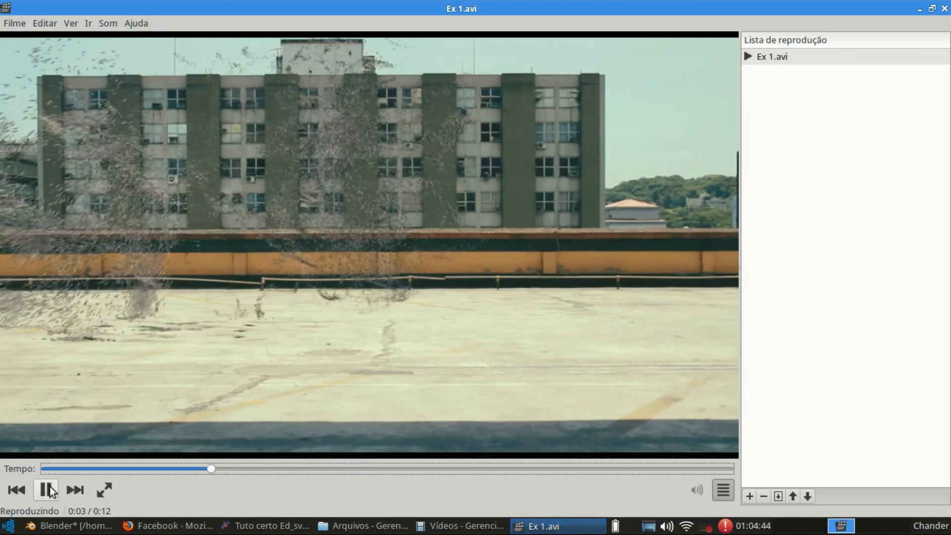
left_click(45, 489)
left_click_drag(256, 468, 217, 470)
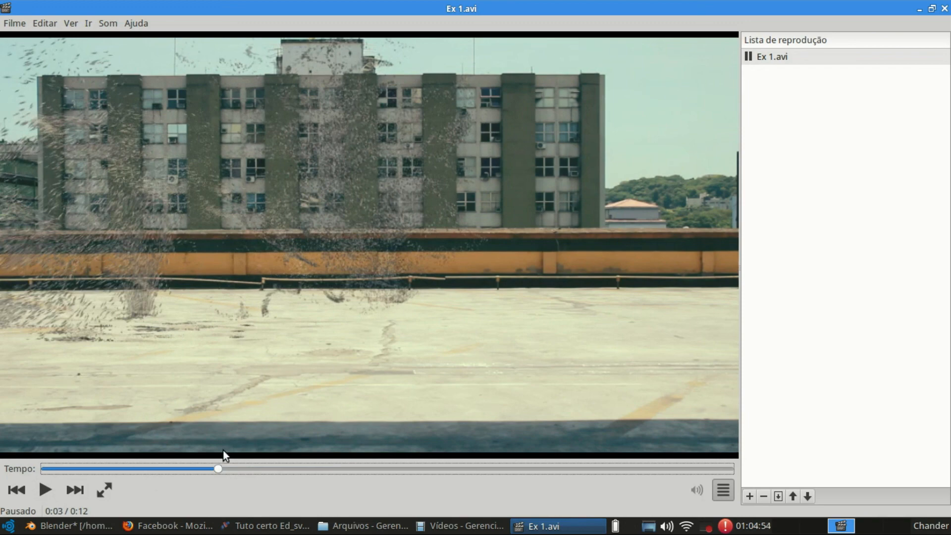
left_click_drag(218, 468, 252, 468)
left_click(47, 489)
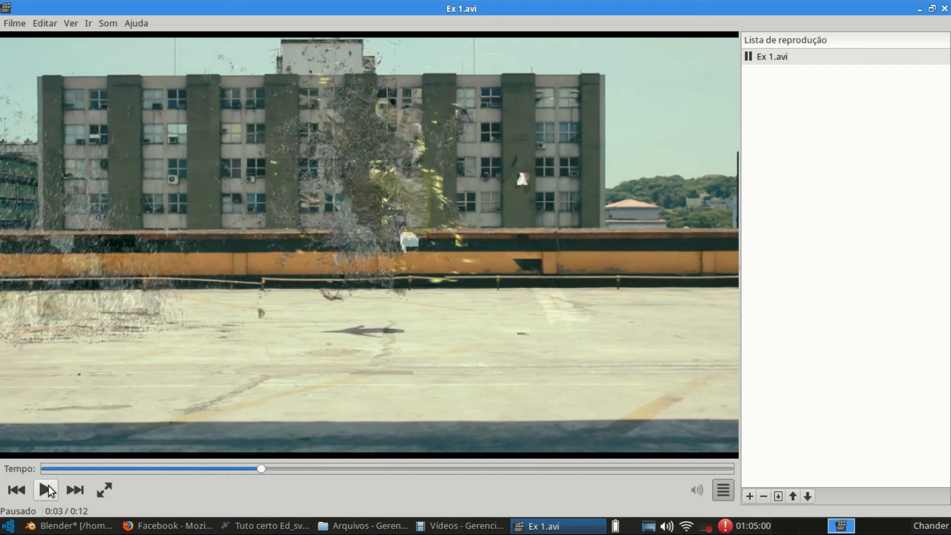
Replay the teleport section of Ex 1.avi, examining the man's mid-air reappearance at 0:03 and his crouched landing at 0:04.
left_click(211, 468)
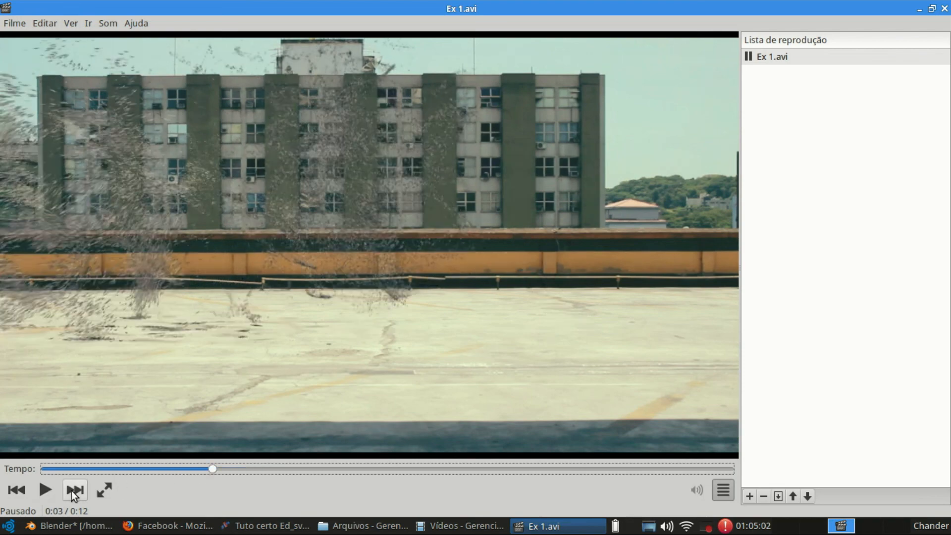
left_click(45, 490)
left_click(46, 489)
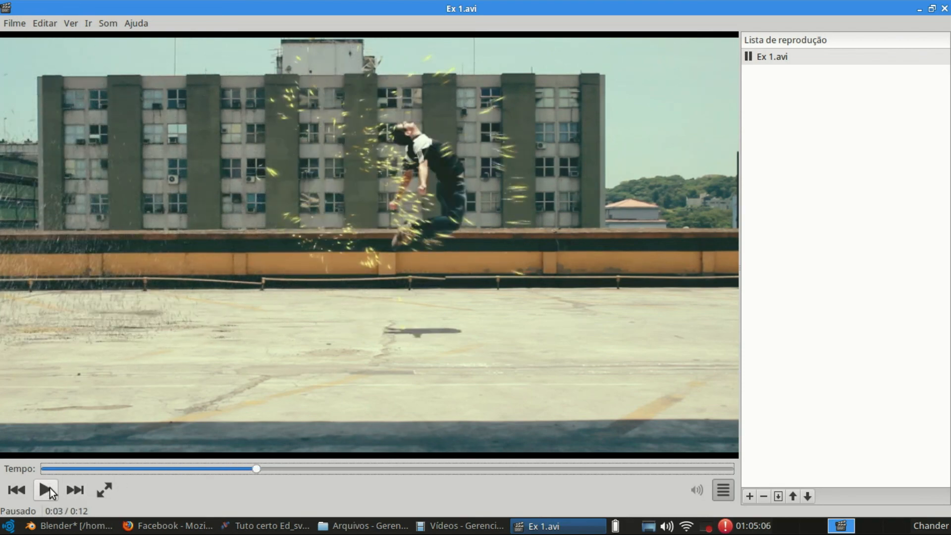
left_click(50, 490)
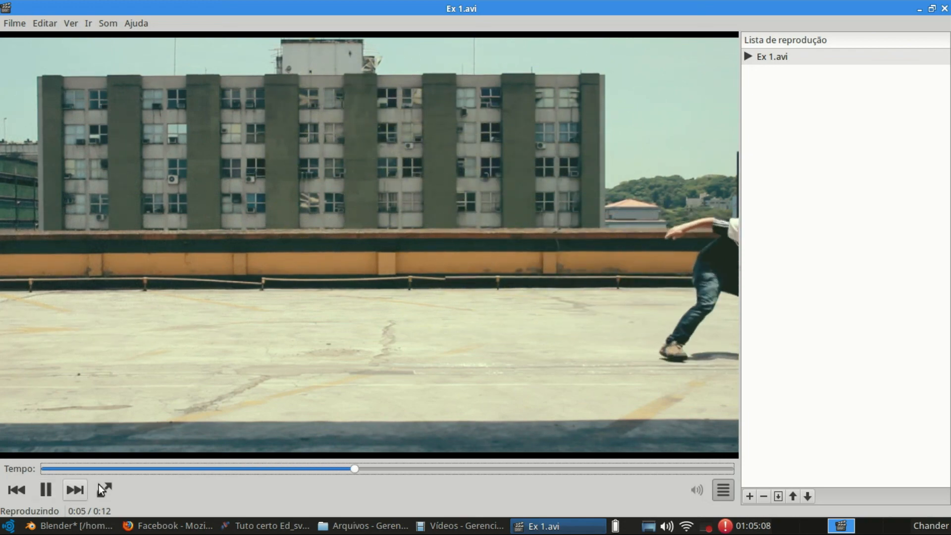
left_click(156, 468)
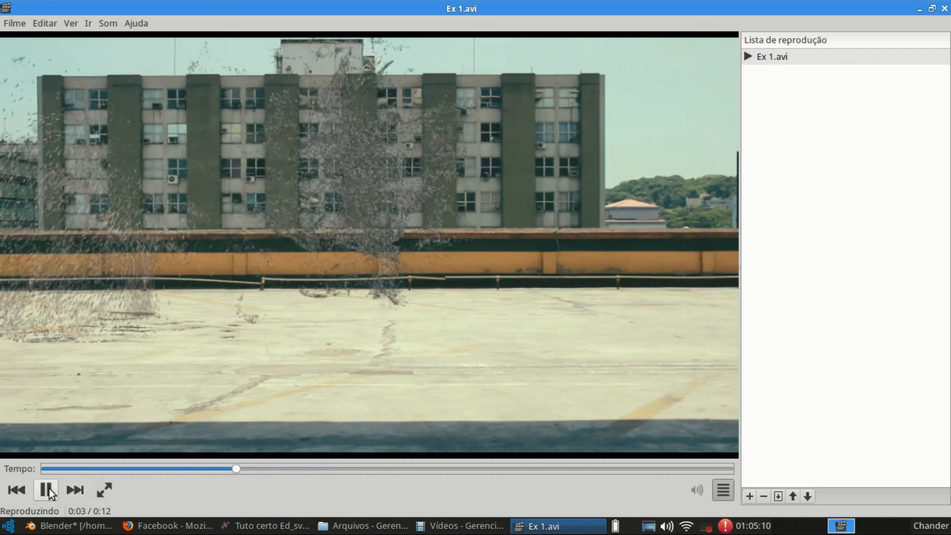
left_click(50, 490)
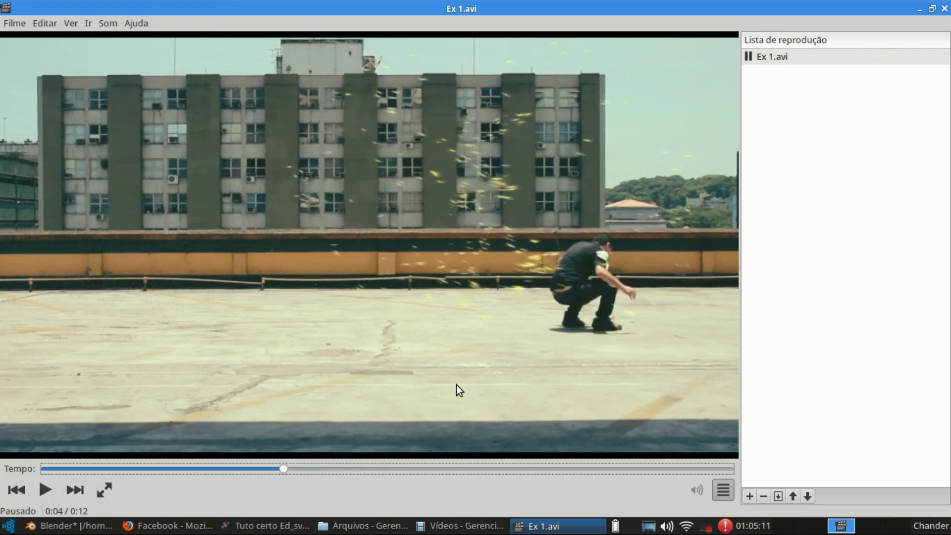
Close Ex 1.avi and play Teleport Tuto_P2_0050-0140.mov from the Previews folder in the file manager.
left_click(945, 8)
left_click(438, 527)
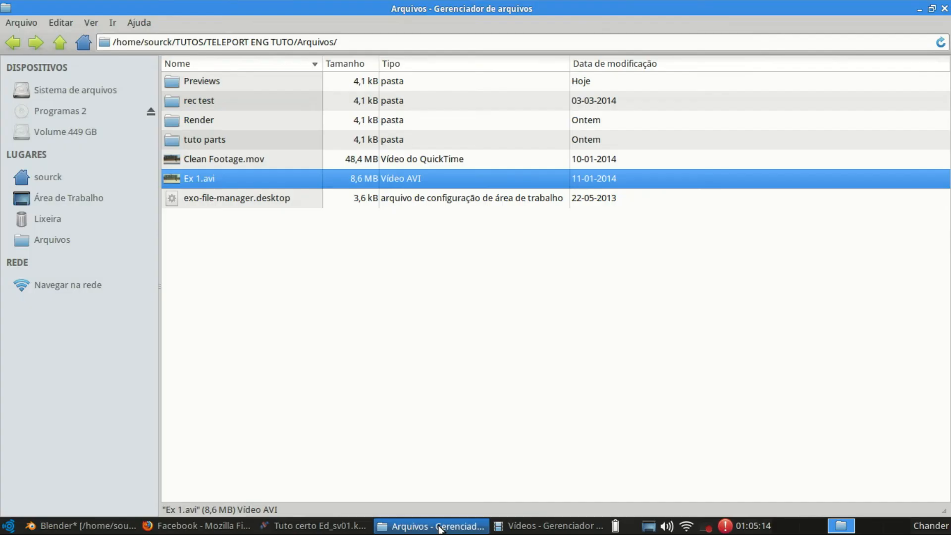
left_click(295, 240)
double_click(265, 82)
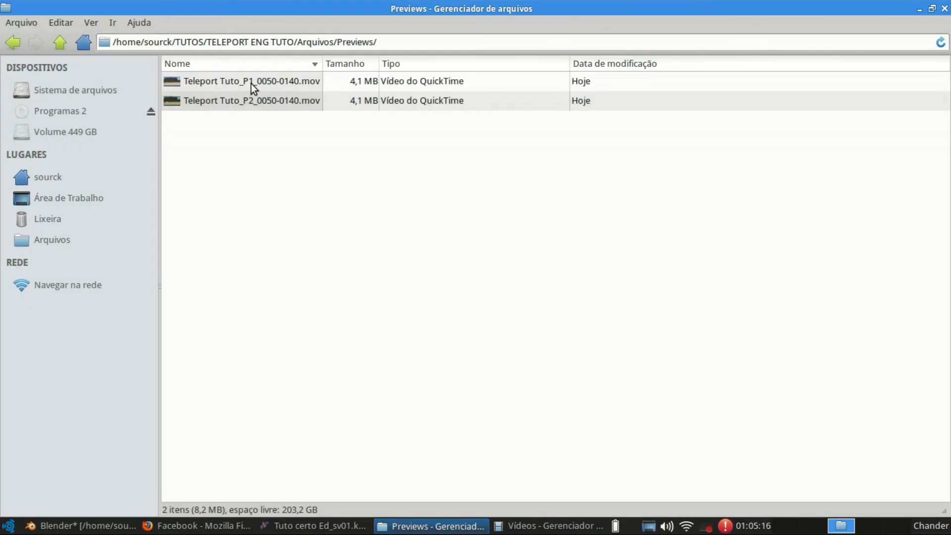
left_click(253, 88)
double_click(257, 102)
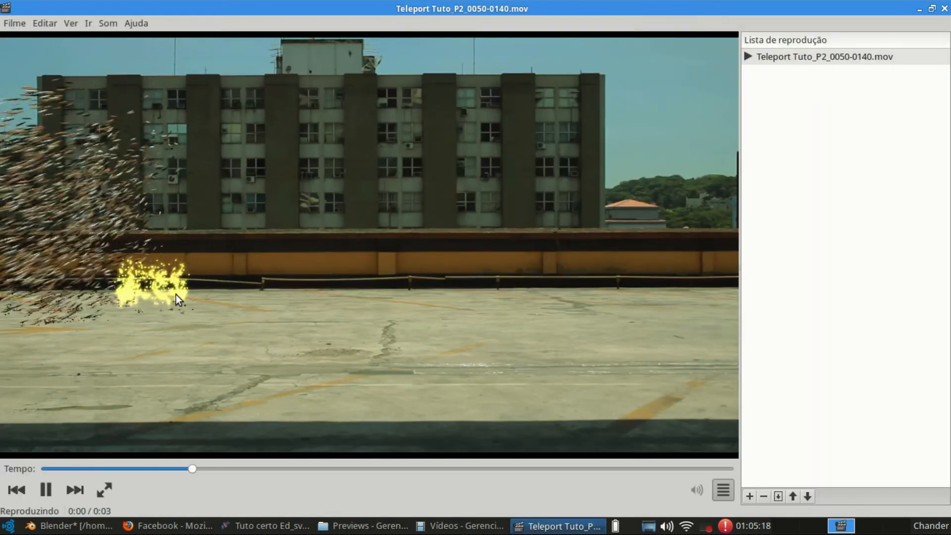